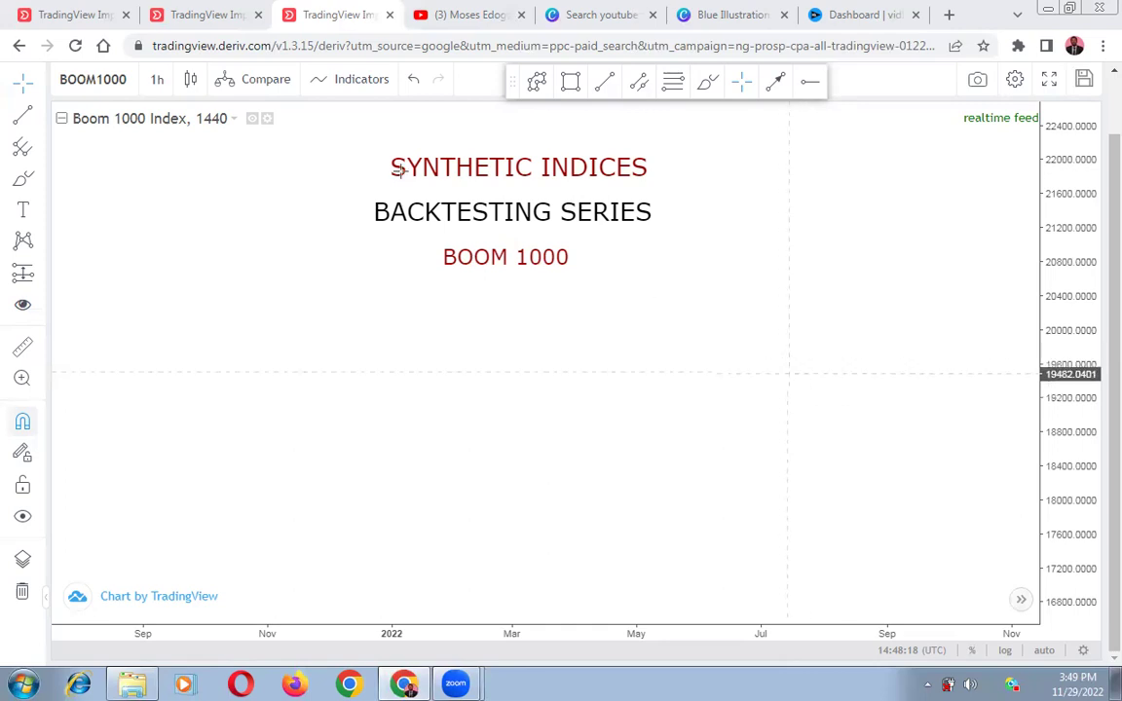
# - Switch to YouTube and look through the channel's uploaded forex trading and backtesting videos
pyautogui.moveTo(484, 7)
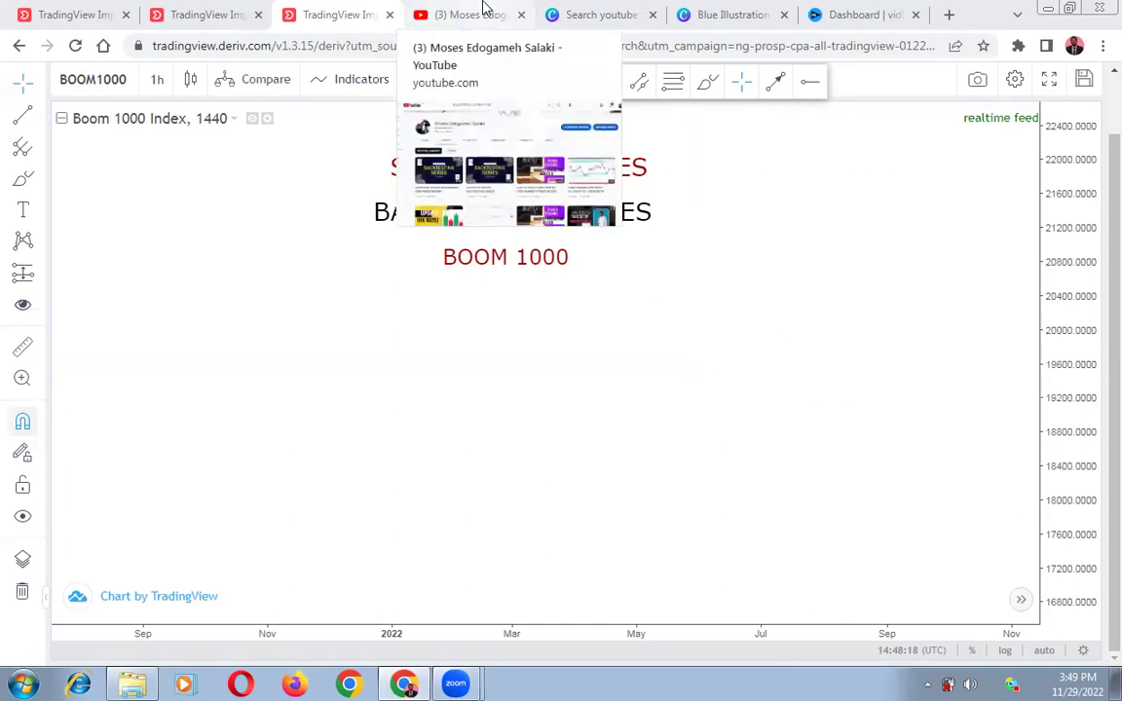
pyautogui.click(484, 11)
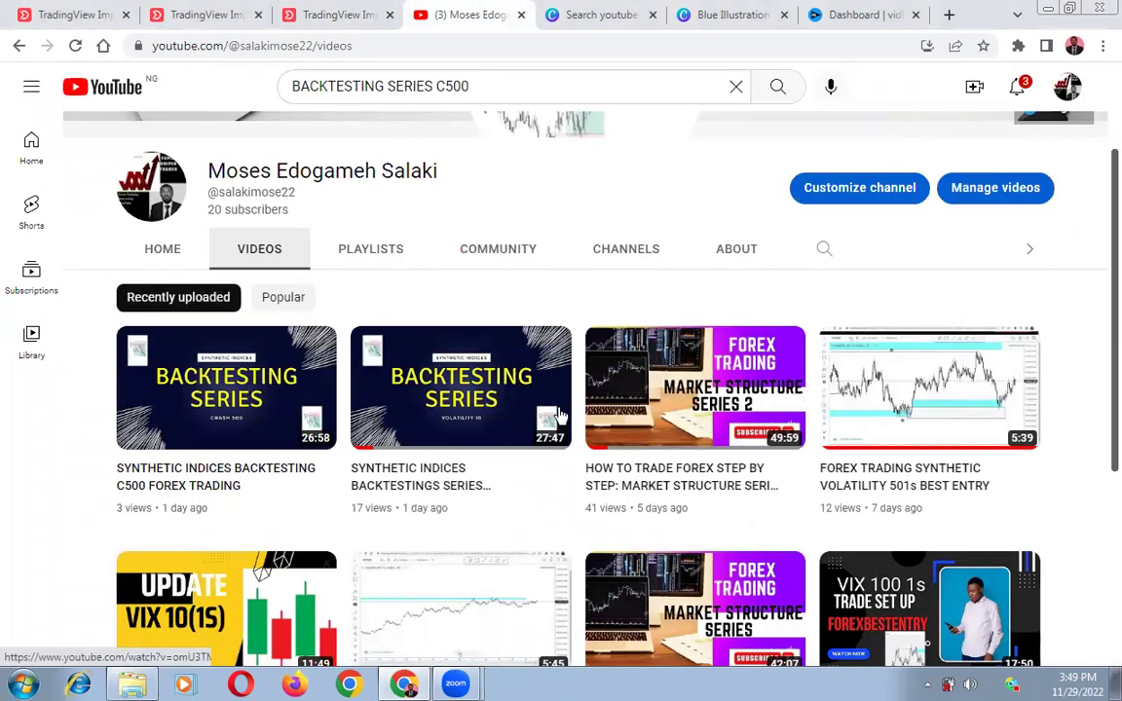
pyautogui.scroll(-2, 585, 399)
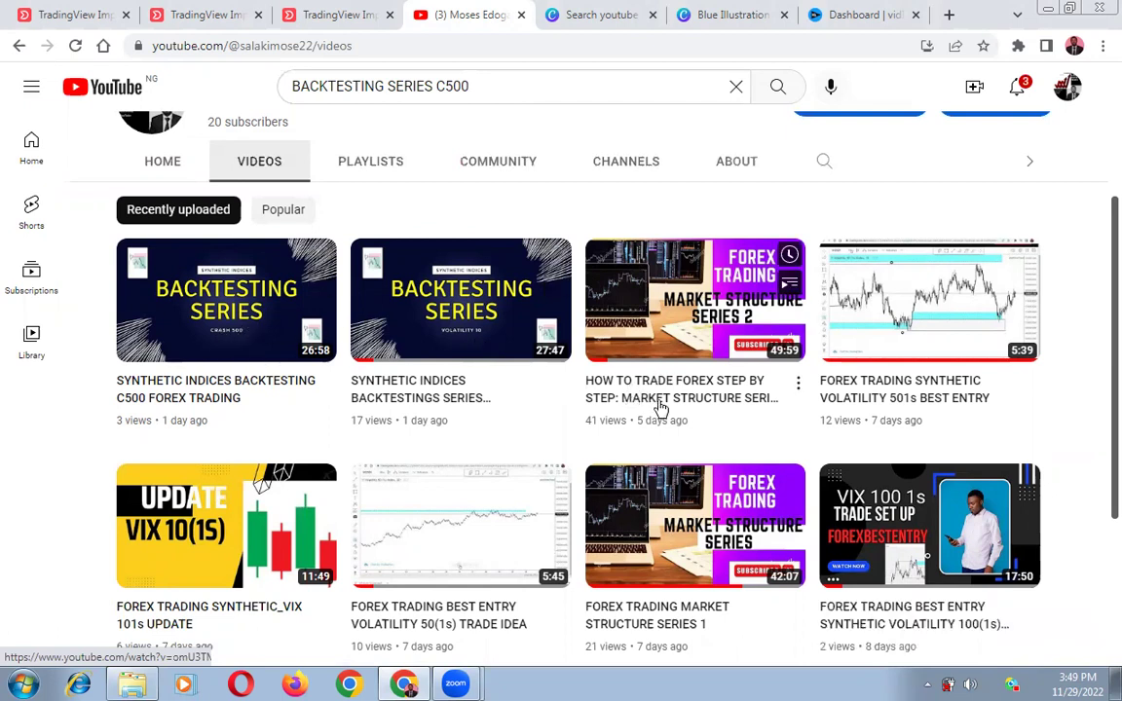
pyautogui.scroll(-3, 643, 448)
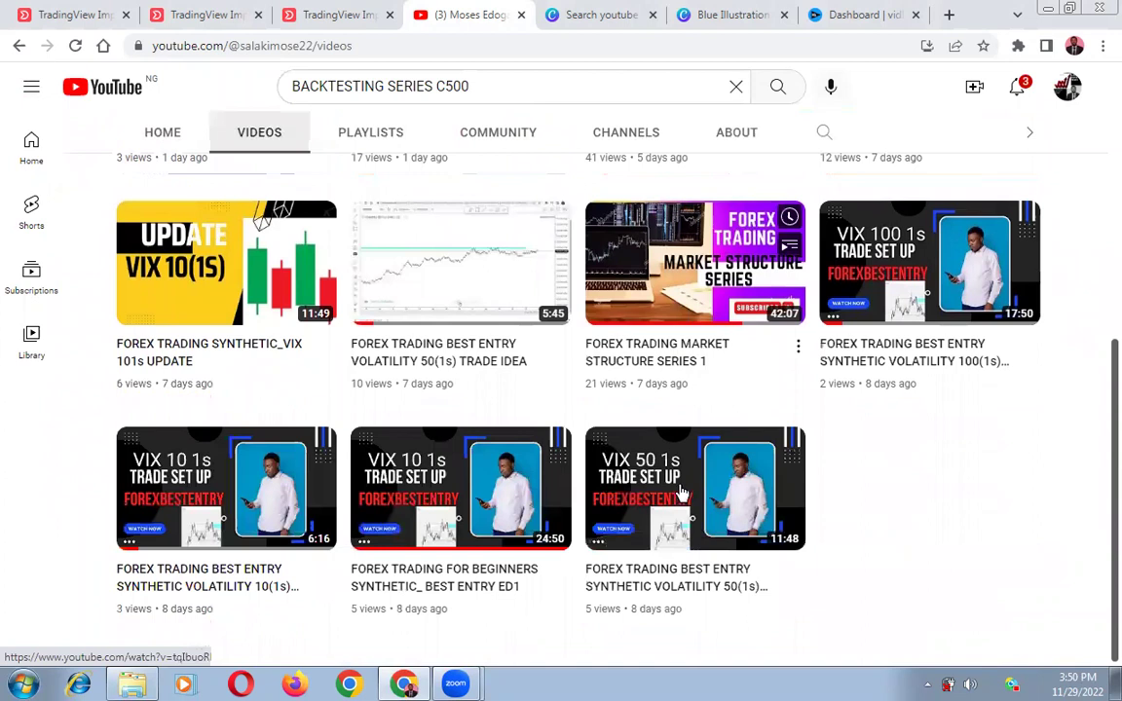
pyautogui.scroll(2, 623, 477)
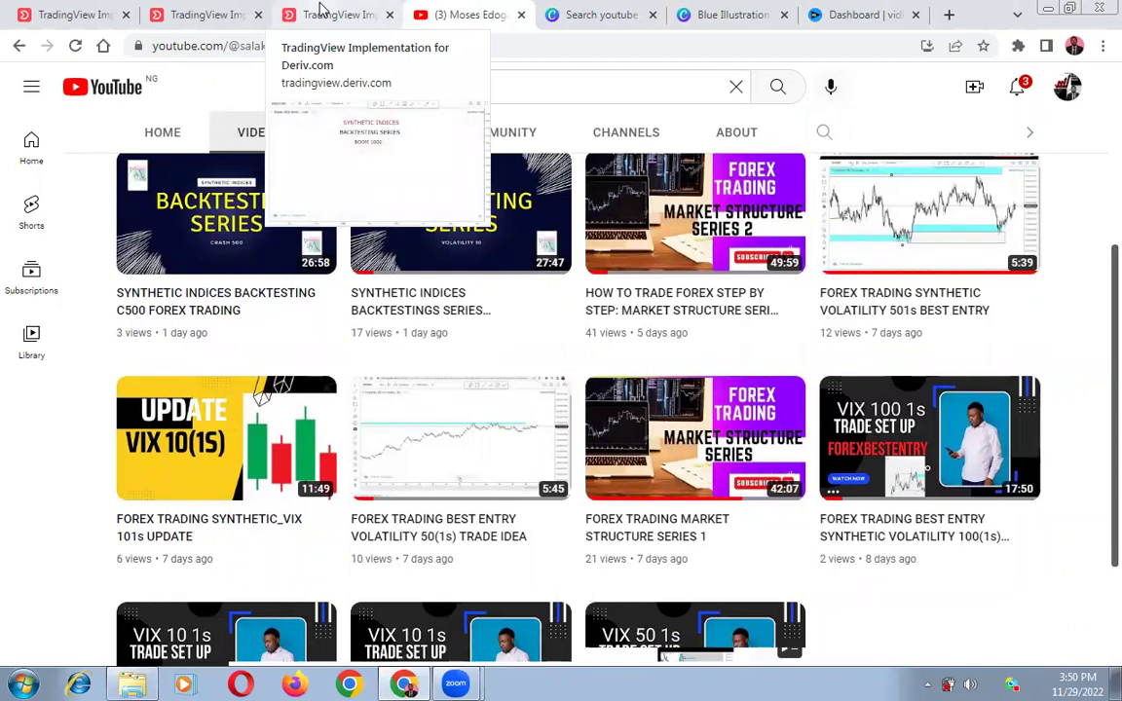
# - Return to the Boom 1000 chart and draw a rising zigzag path with three pullbacks from about 18000 to 21600
pyautogui.click(322, 11)
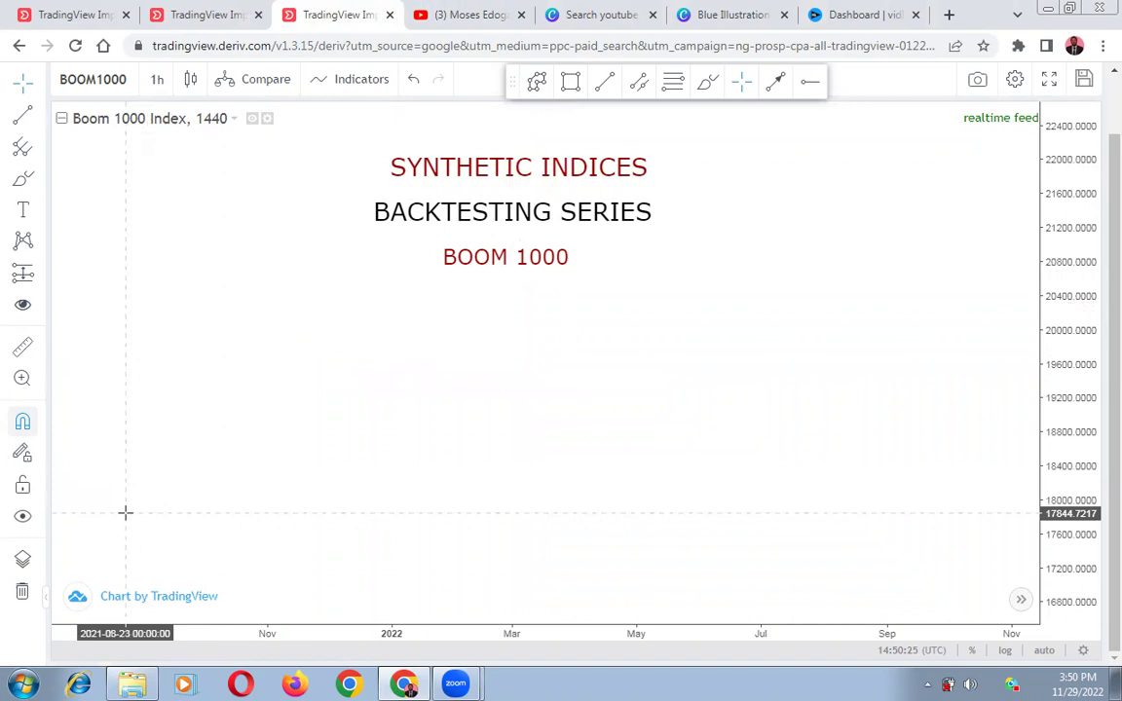
pyautogui.click(537, 86)
pyautogui.click(151, 503)
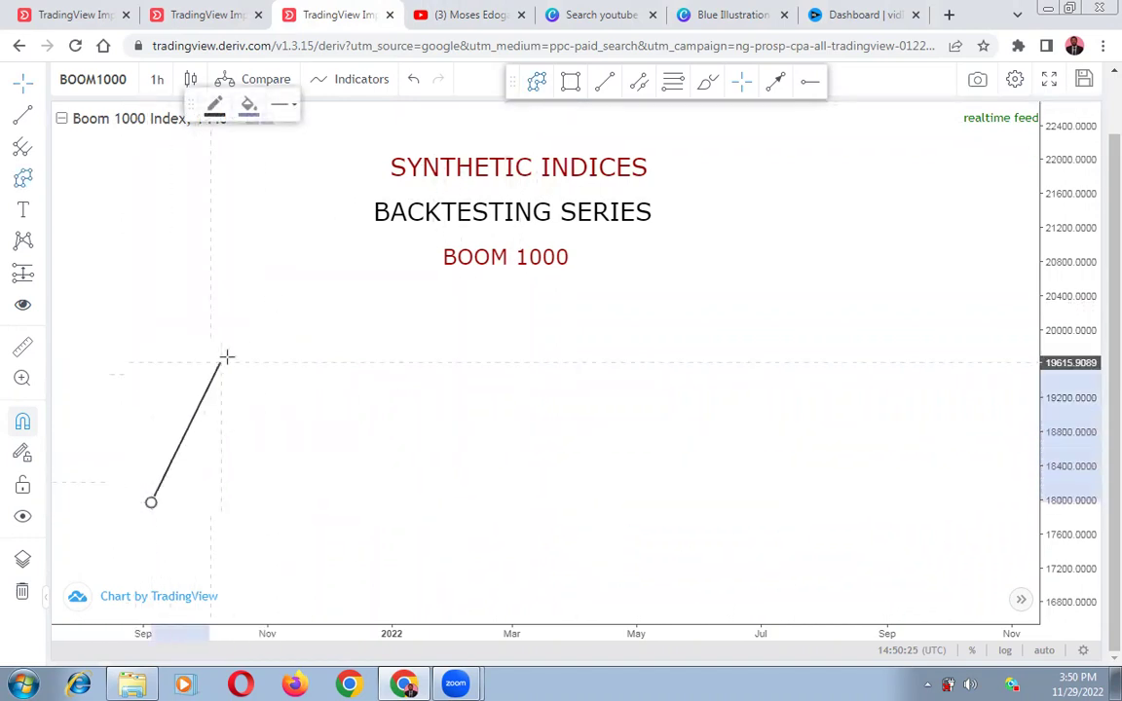
pyautogui.click(216, 389)
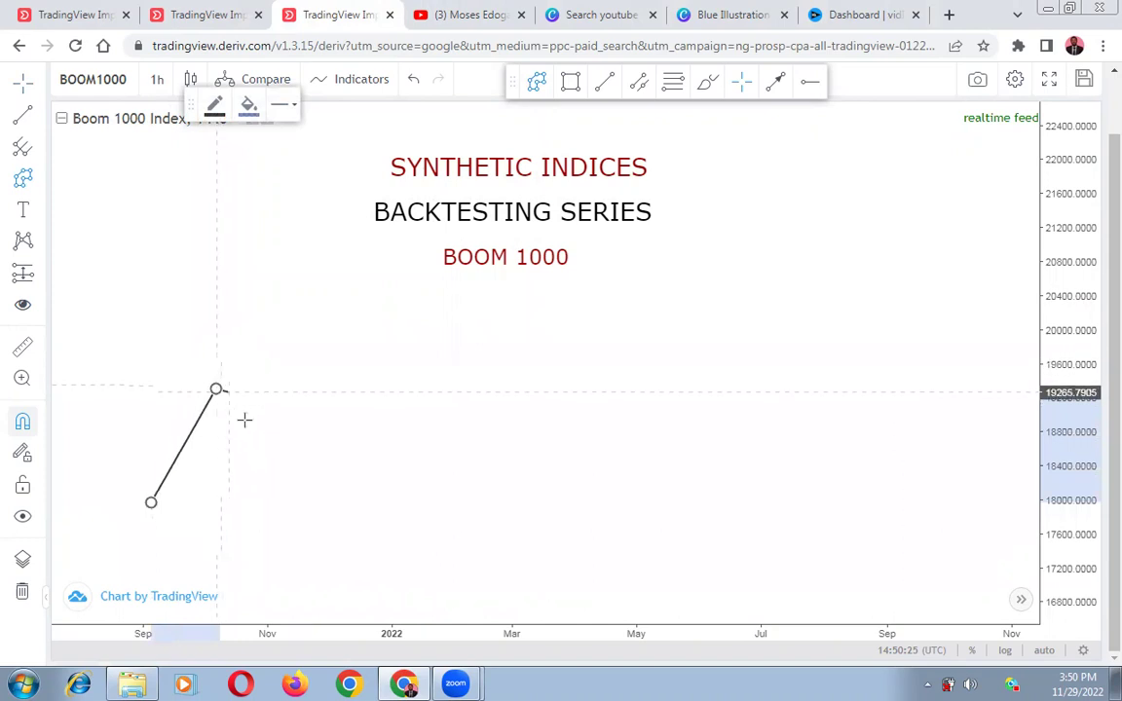
pyautogui.click(260, 478)
pyautogui.click(305, 329)
pyautogui.doubleClick(334, 438)
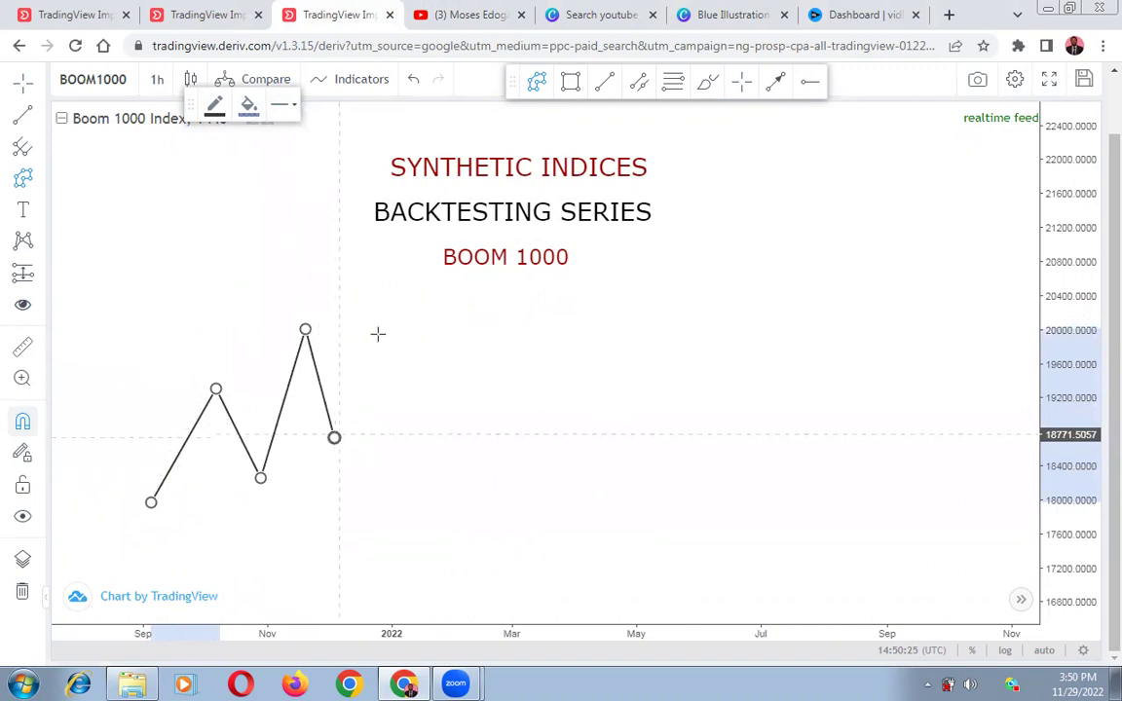
pyautogui.click(388, 293)
pyautogui.click(408, 396)
pyautogui.doubleClick(469, 188)
pyautogui.click(545, 360)
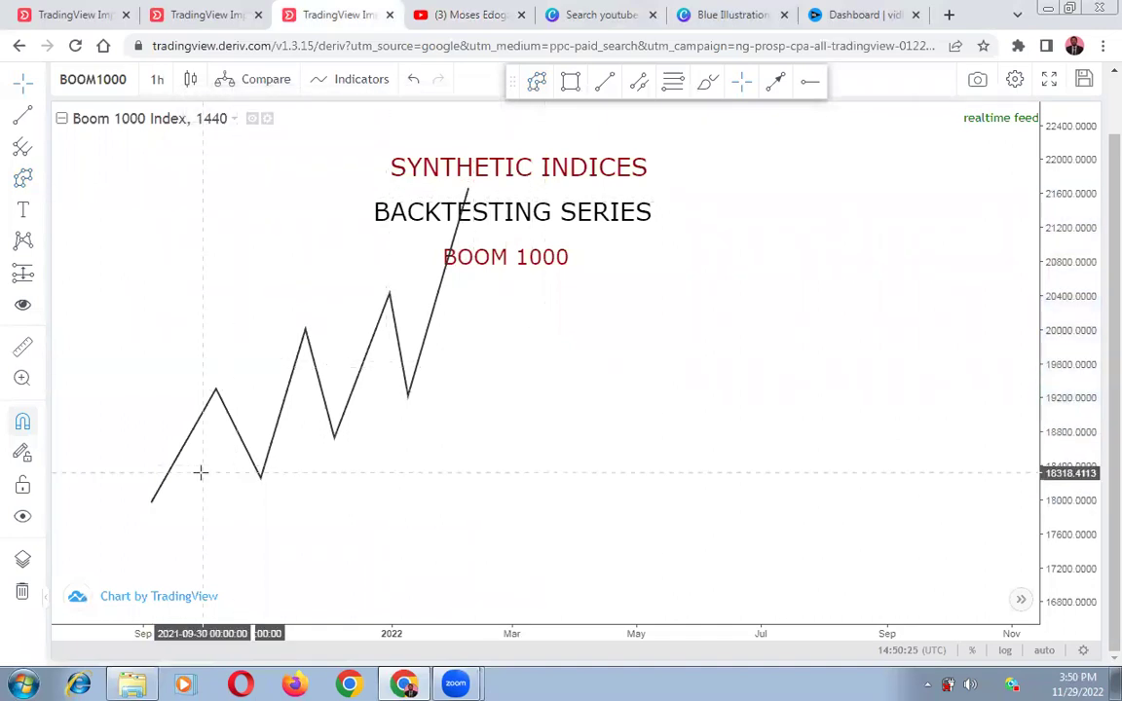
# - Reshape the rising zigzag's early points, moving its start to about 17600 and its first peak to about 19090
pyautogui.click(259, 477)
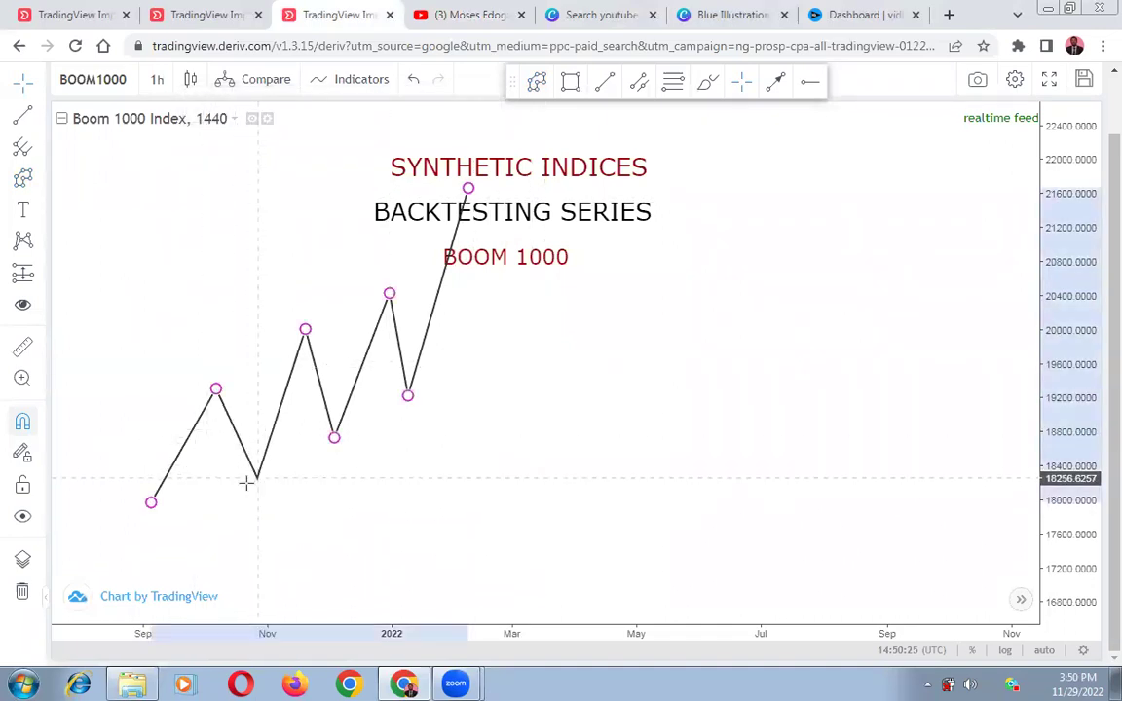
pyautogui.moveTo(255, 478); pyautogui.dragTo(238, 492)
pyautogui.moveTo(151, 503); pyautogui.dragTo(142, 535)
pyautogui.moveTo(216, 389); pyautogui.dragTo(192, 406)
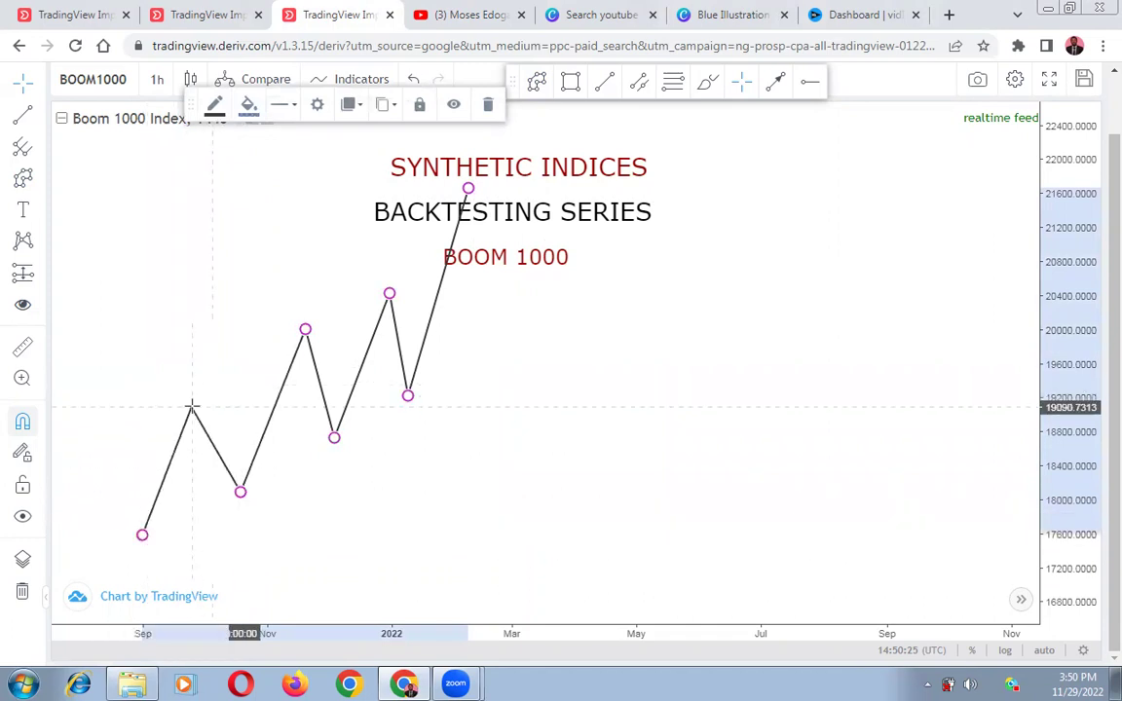
pyautogui.moveTo(305, 330); pyautogui.dragTo(299, 332)
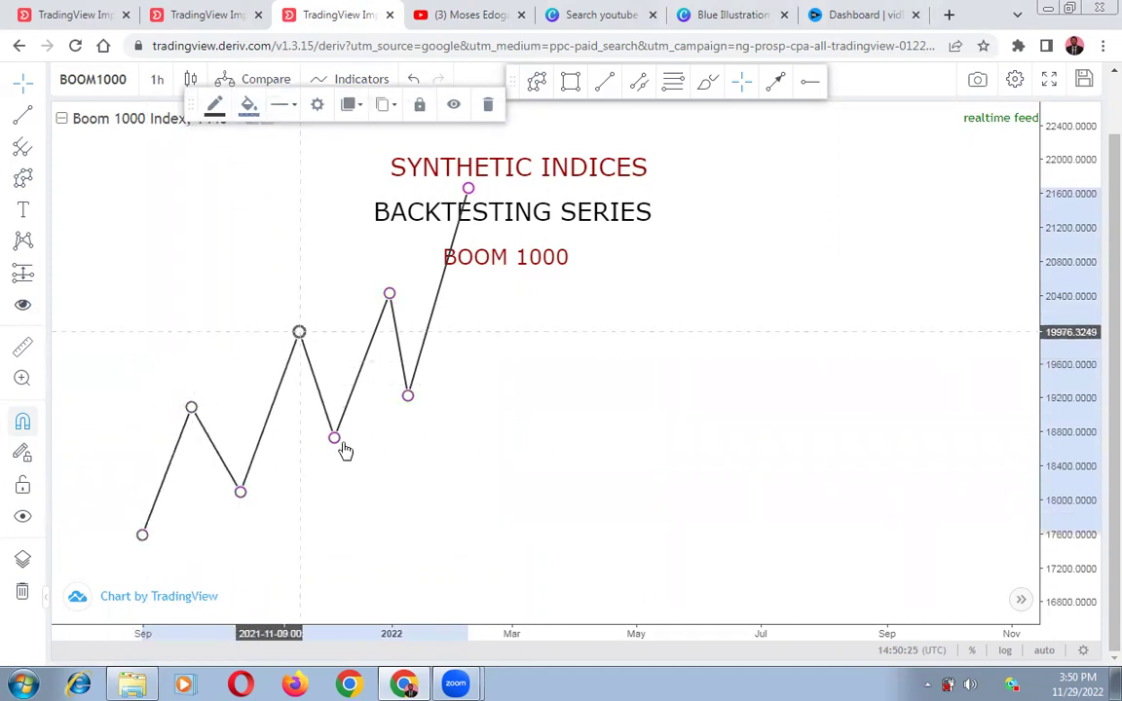
pyautogui.click(363, 483)
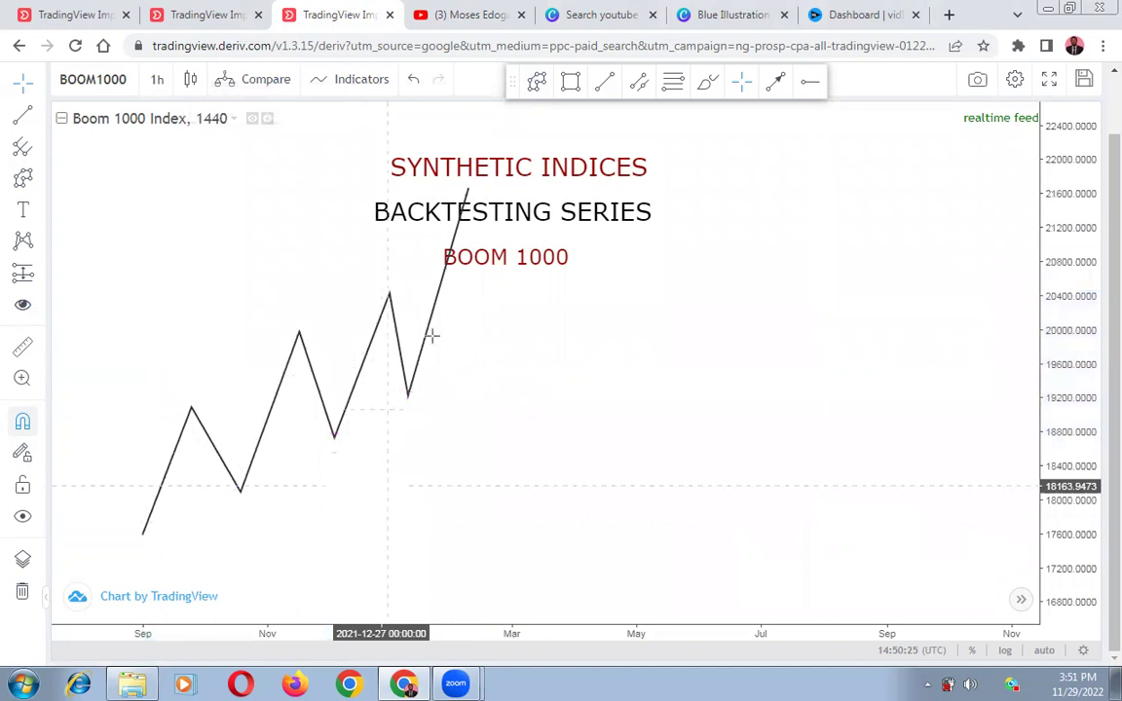
# - Draw a rising arrow above the zigzag from about 18600 to 21000 to mark the uptrend
pyautogui.click(774, 82)
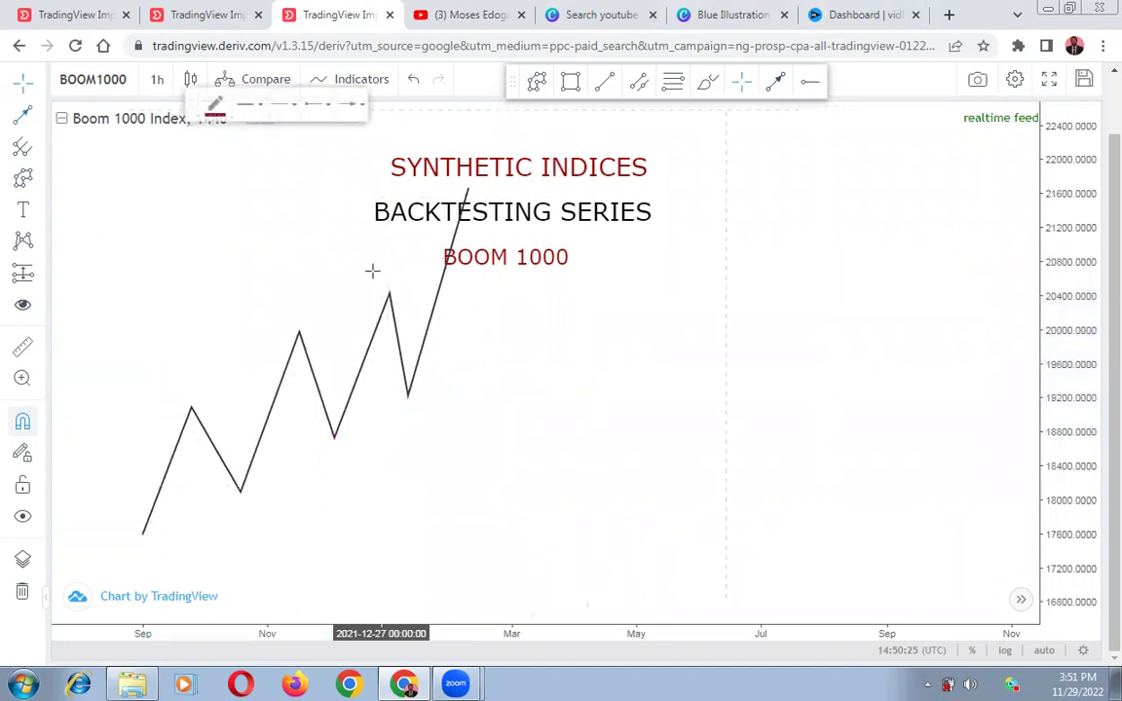
pyautogui.moveTo(73, 449); pyautogui.dragTo(312, 244)
pyautogui.click(518, 394)
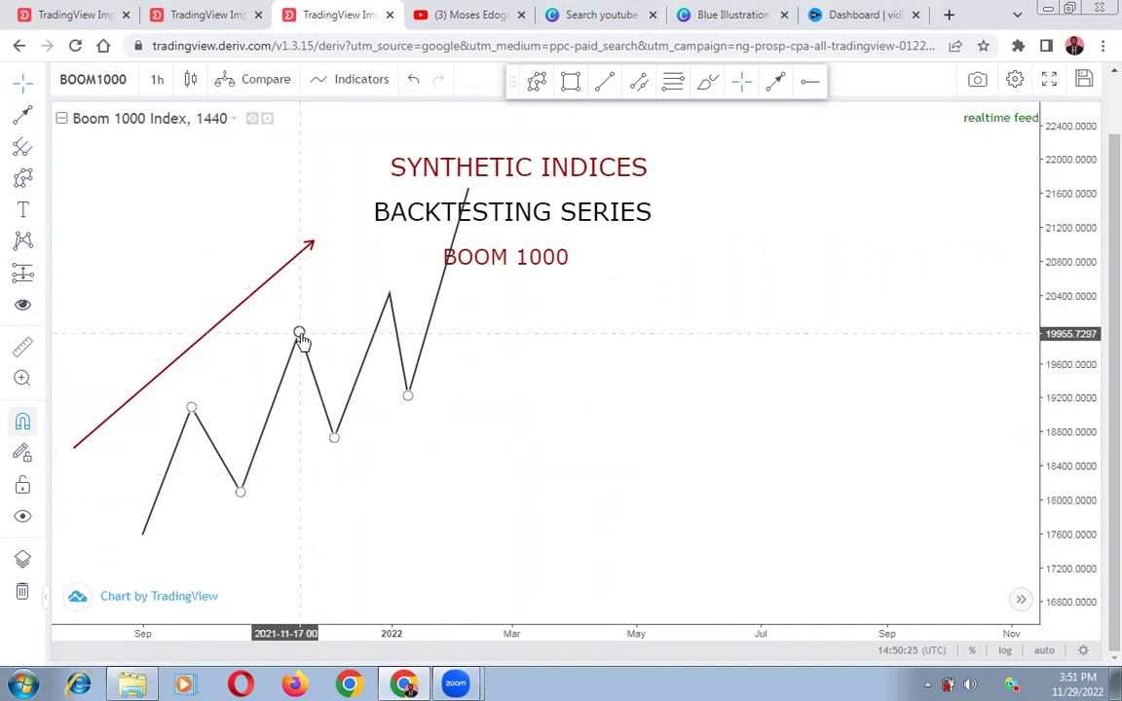
pyautogui.moveTo(312, 243)
pyautogui.mouseDown()
pyautogui.moveTo(295, 334)
pyautogui.moveTo(182, 409)
pyautogui.moveTo(225, 387)
pyautogui.moveTo(290, 325)
pyautogui.moveTo(333, 434)
pyautogui.moveTo(219, 497)
pyautogui.moveTo(238, 488)
pyautogui.moveTo(323, 283)
pyautogui.moveTo(324, 245)
pyautogui.mouseUp()
pyautogui.click(508, 360)
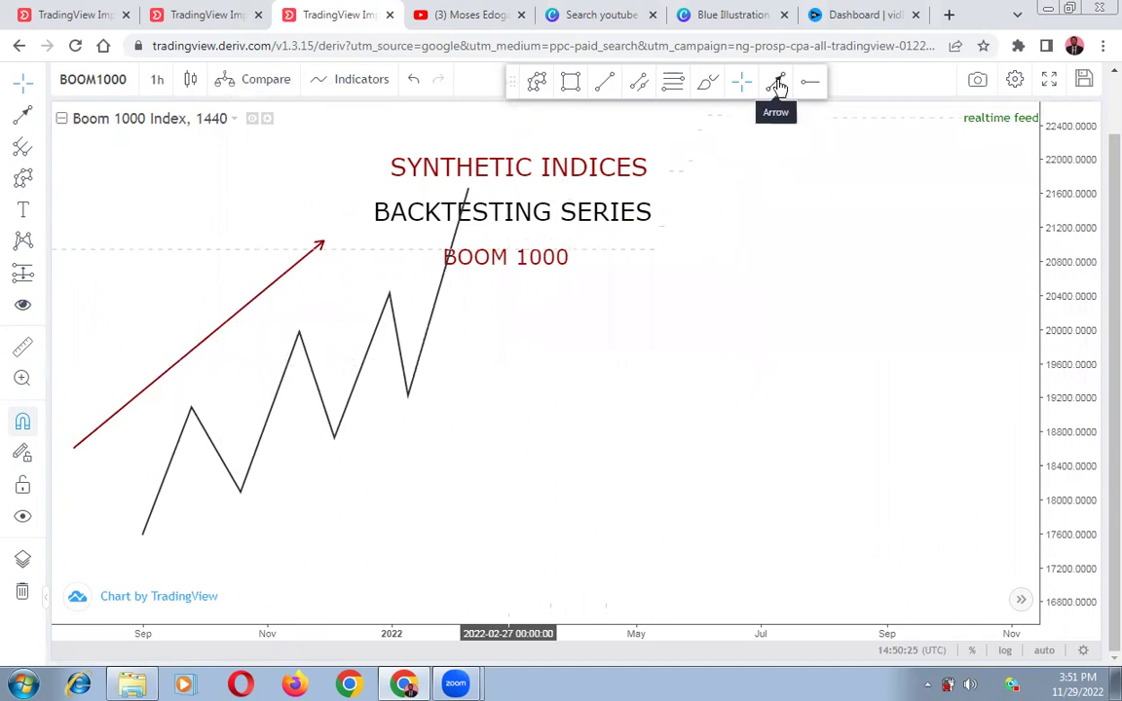
# - Draw a sideways zigzag path after the rise, with four peaks near 20700 and lows around 19400 to 19800
pyautogui.click(543, 84)
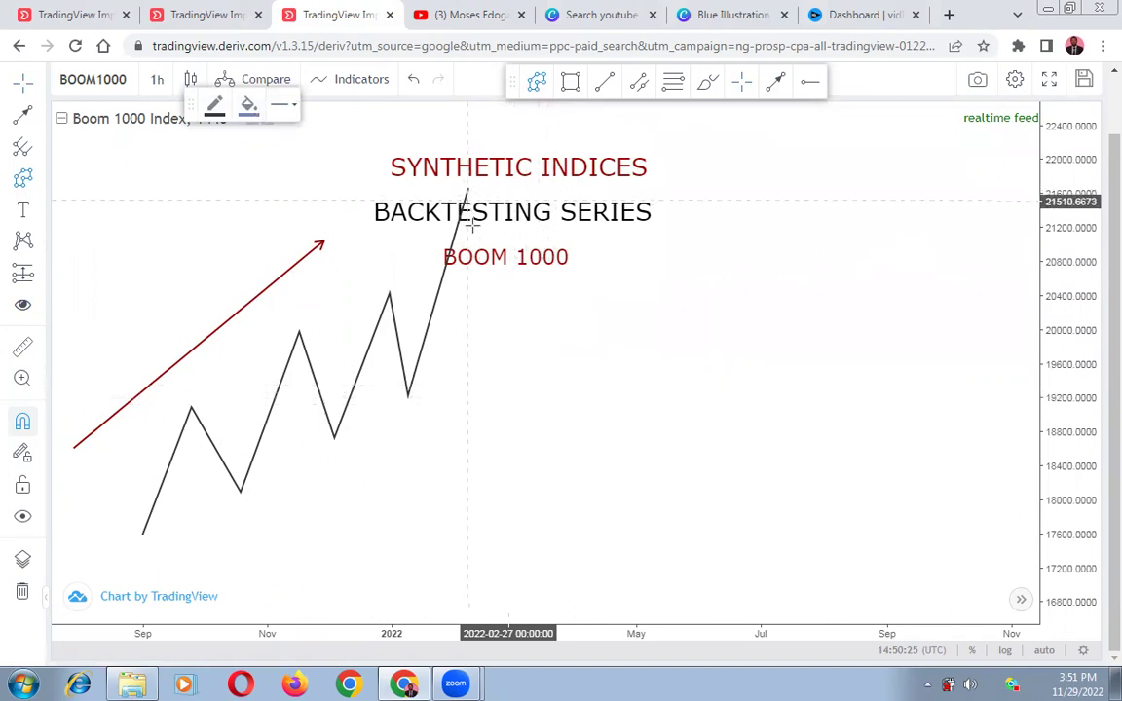
pyautogui.click(518, 359)
pyautogui.click(546, 274)
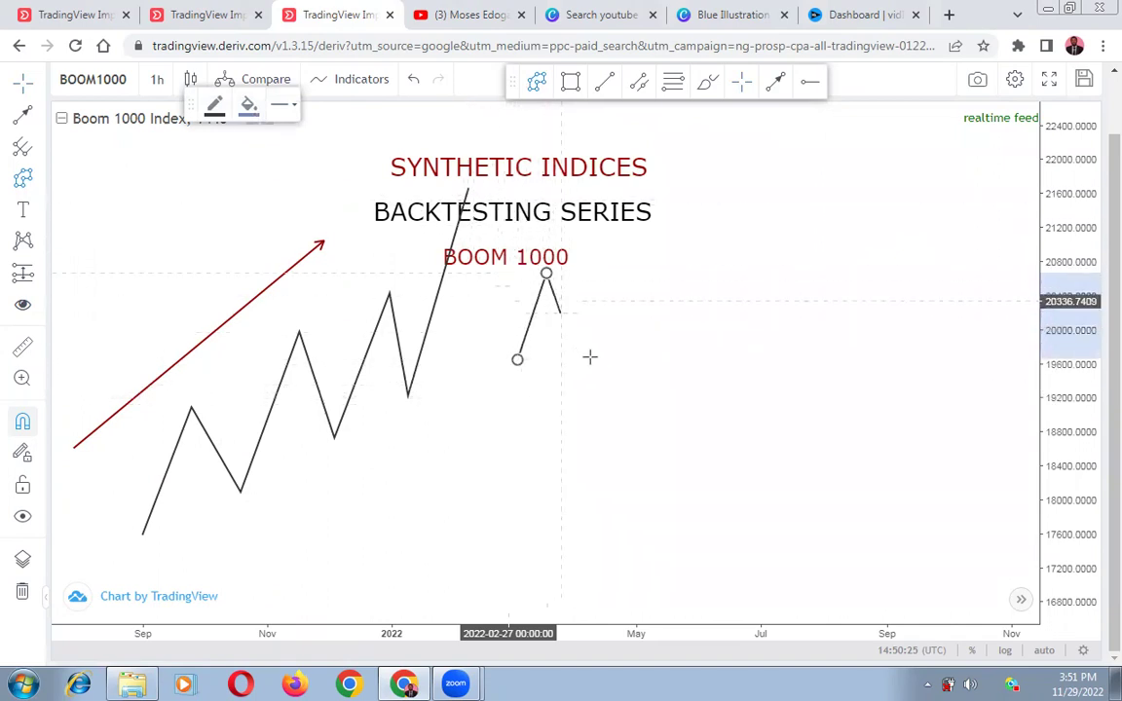
pyautogui.click(594, 363)
pyautogui.click(610, 274)
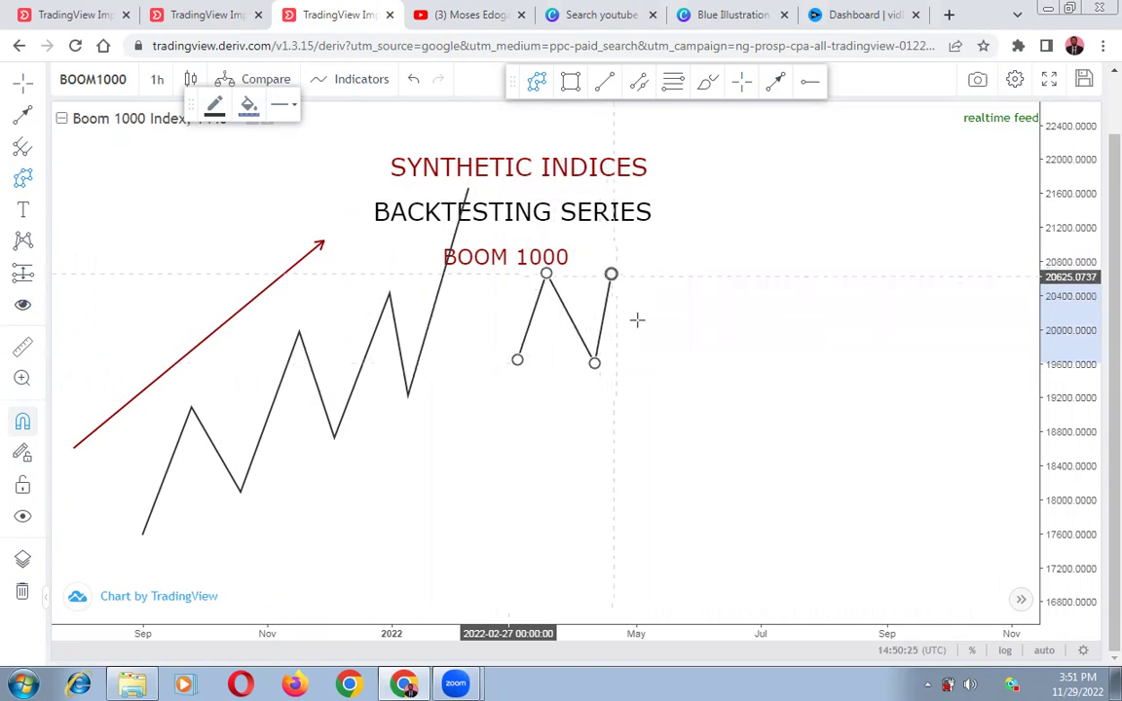
pyautogui.click(642, 378)
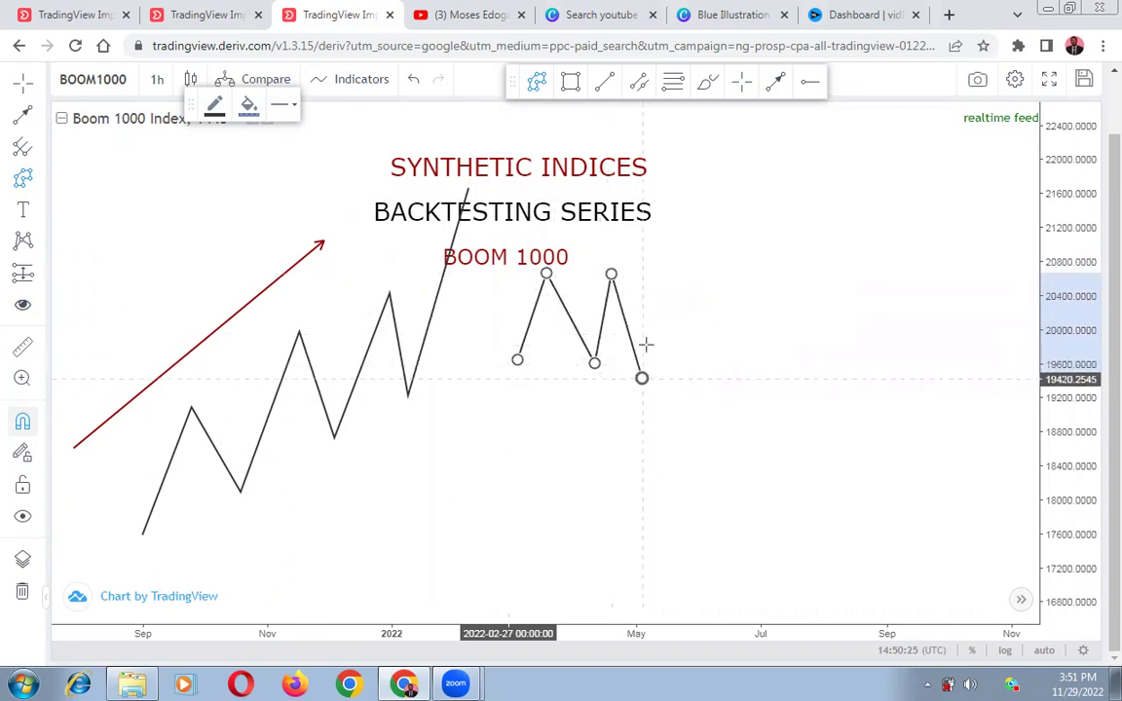
pyautogui.click(652, 261)
pyautogui.click(687, 344)
pyautogui.click(713, 274)
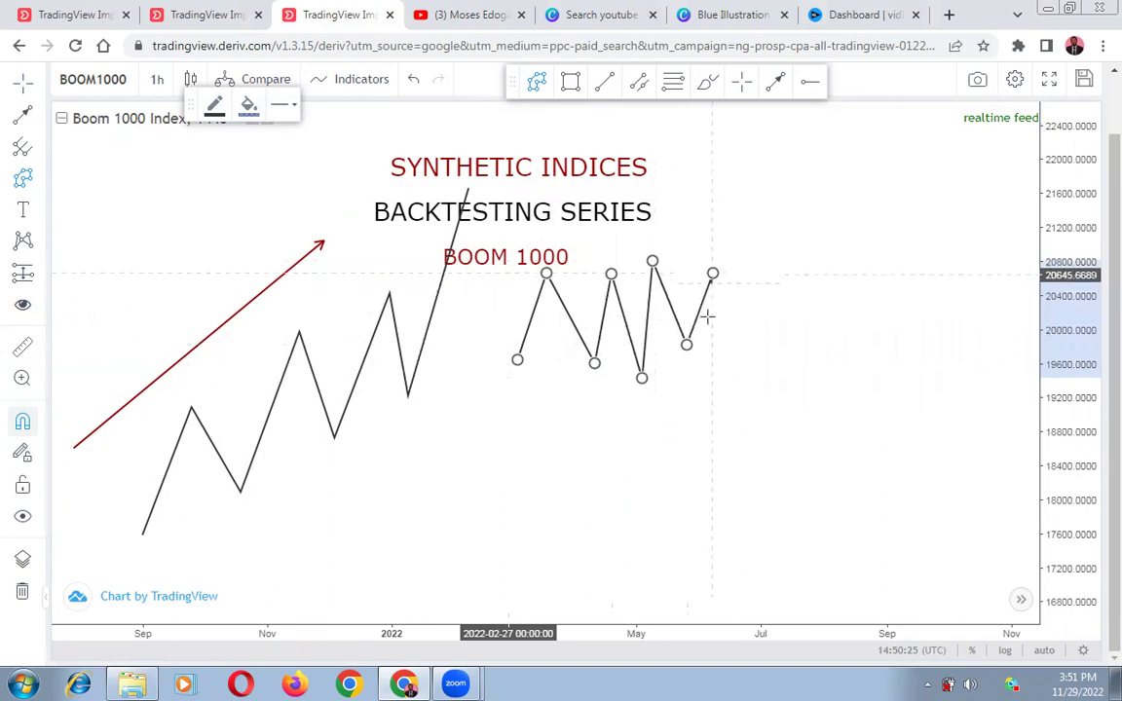
pyautogui.doubleClick(737, 371)
pyautogui.click(751, 435)
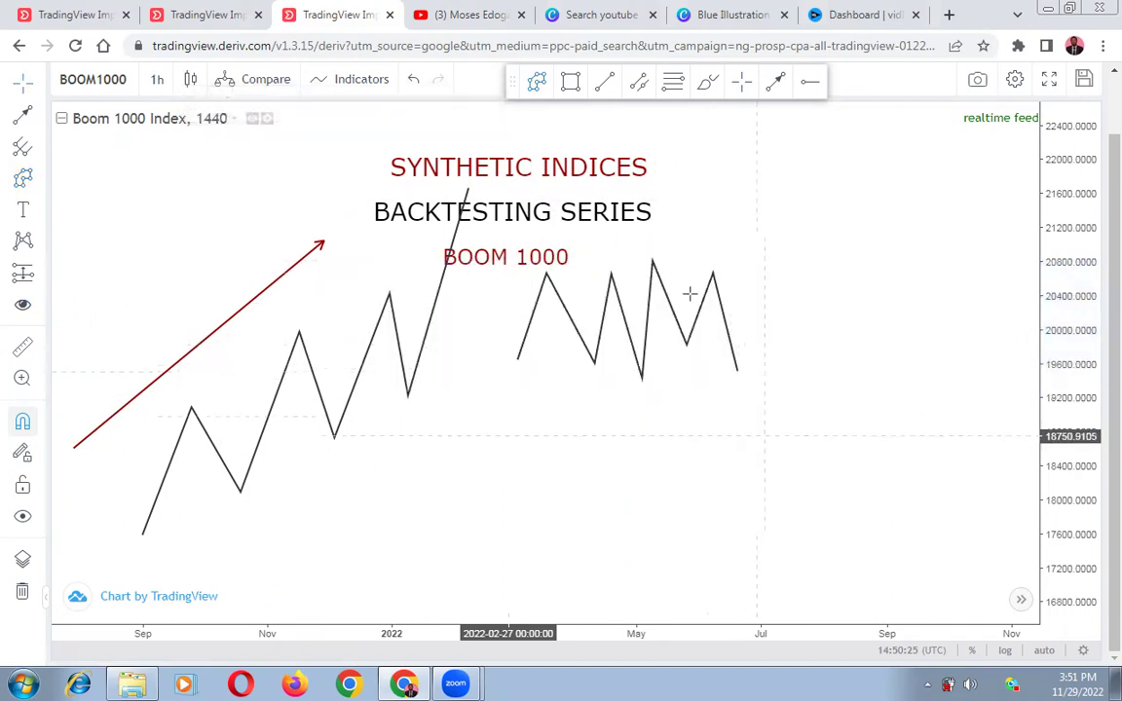
# - Lower the rising path's end to about 20700 and connect it to the sideways zigzag's start with a trend line
pyautogui.moveTo(470, 193); pyautogui.dragTo(449, 266)
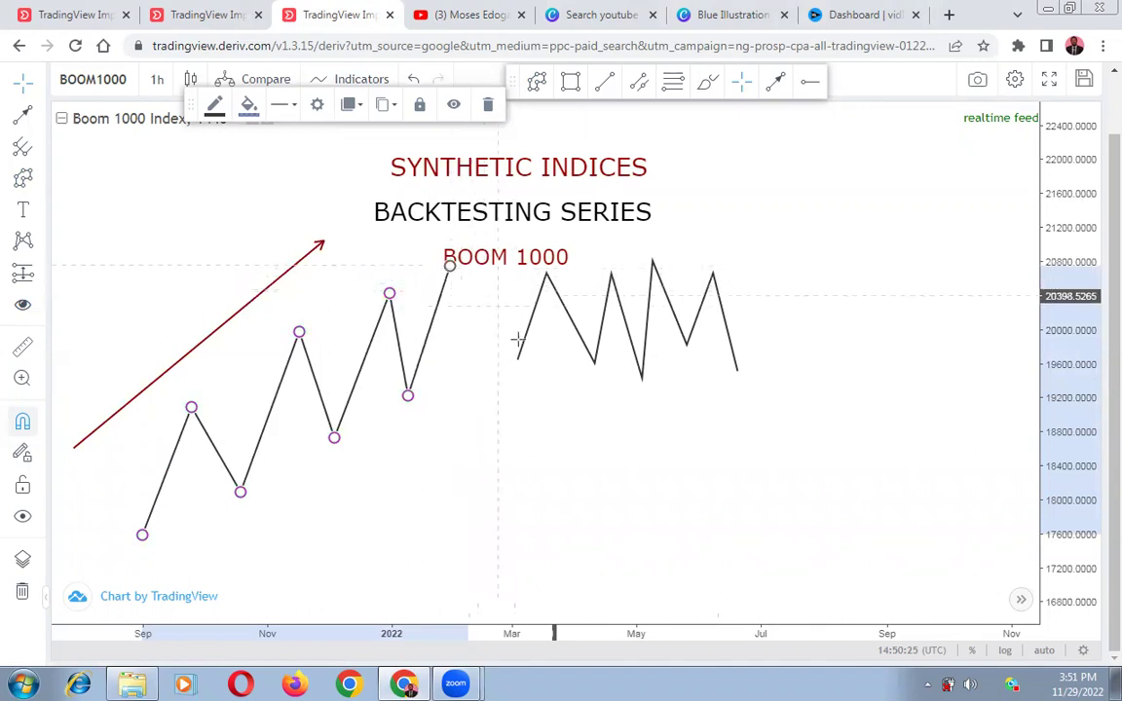
pyautogui.click(604, 86)
pyautogui.click(450, 269)
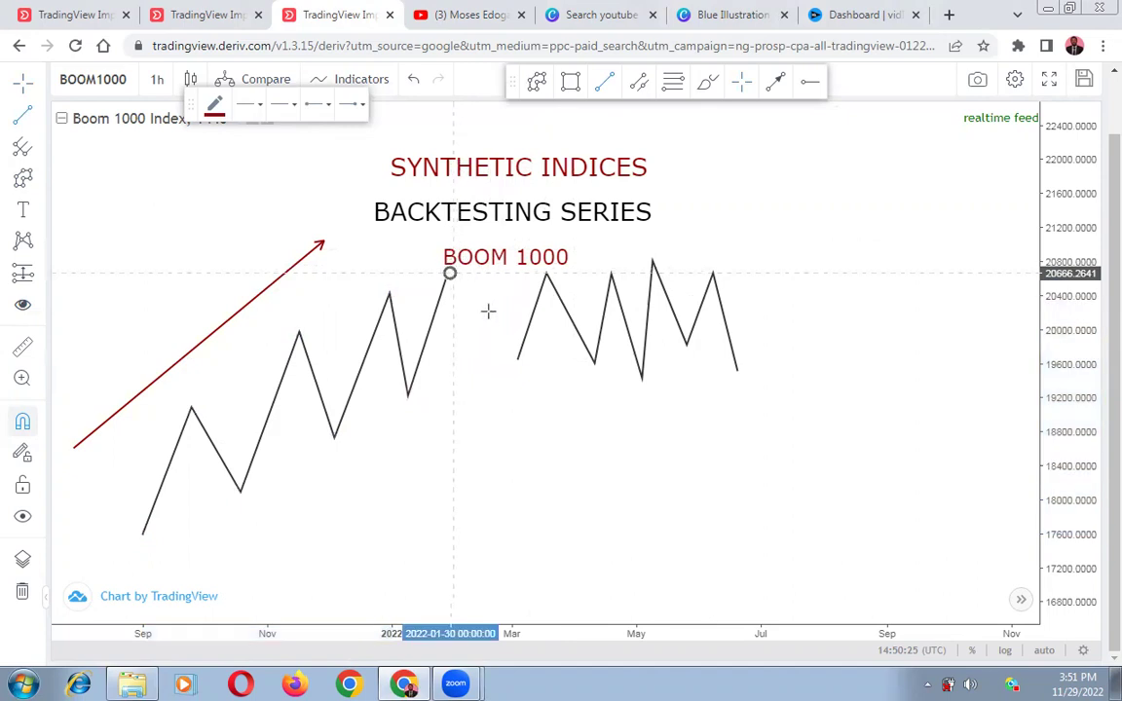
pyautogui.click(513, 351)
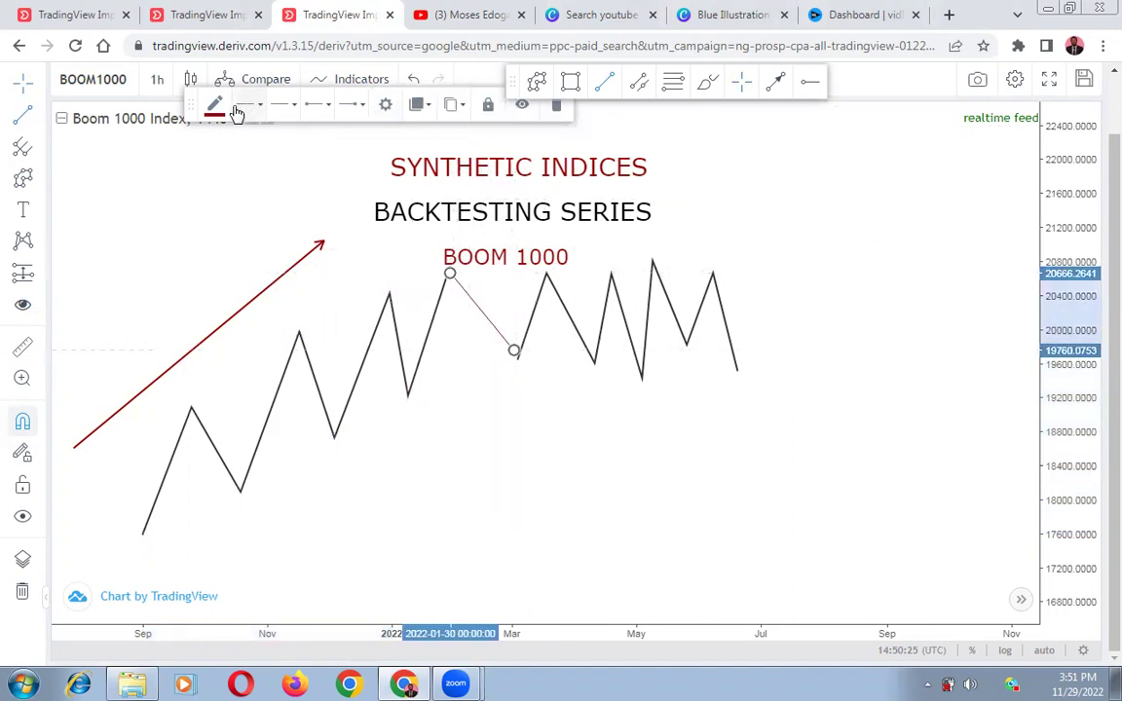
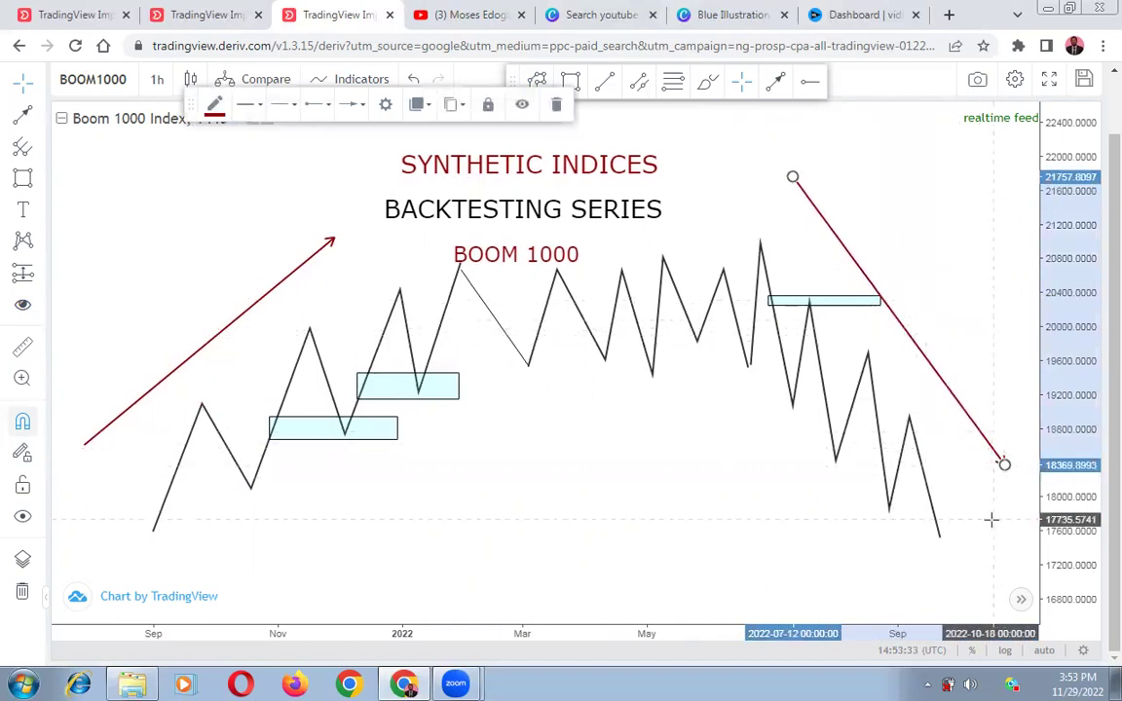
# - Draw a thin rectangle zone at about 19700 to 19800 over the second retracement peak of the falling path
pyautogui.click(992, 518)
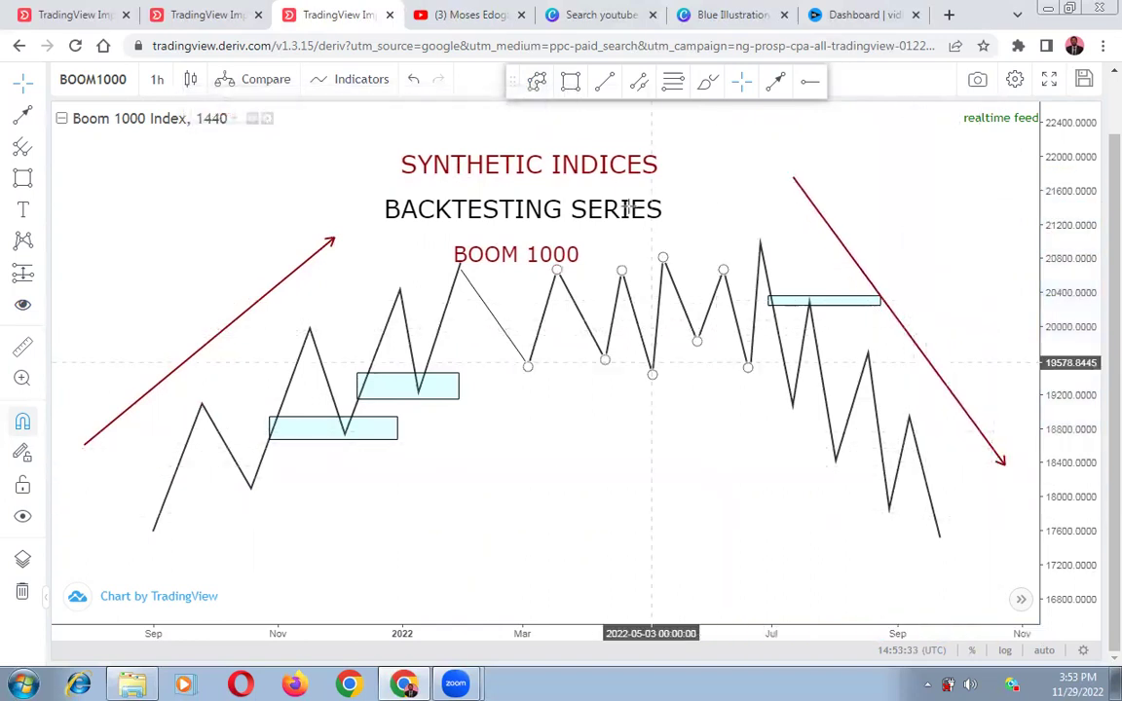
pyautogui.click(572, 84)
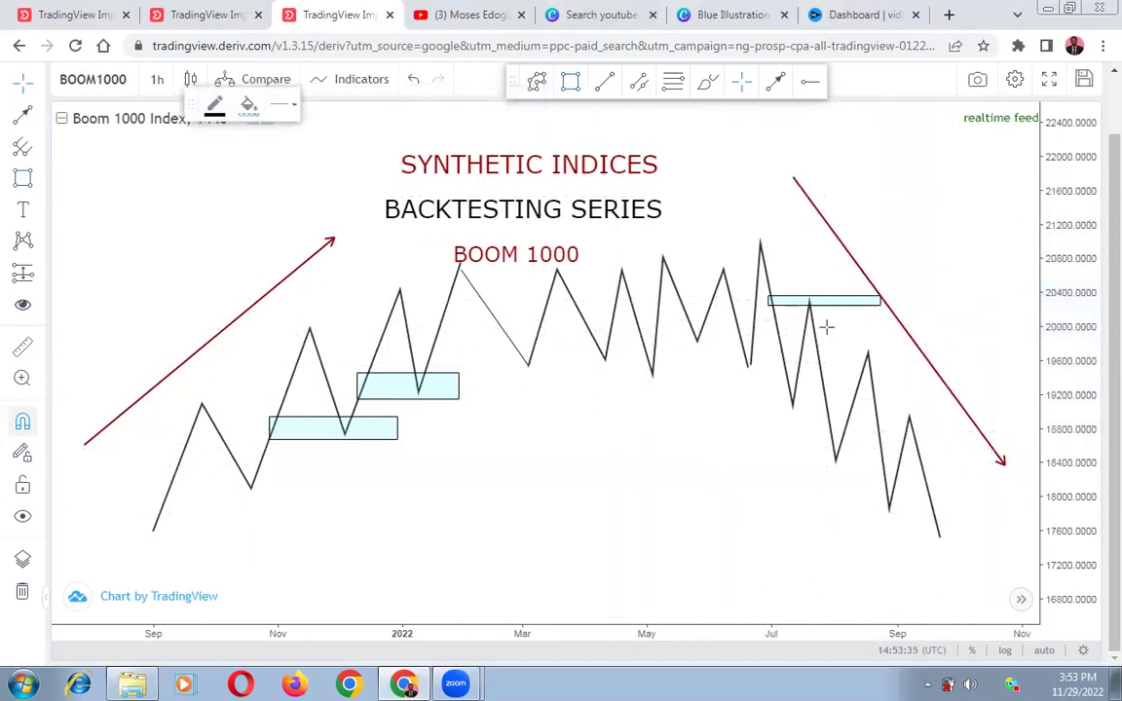
pyautogui.click(898, 343)
pyautogui.moveTo(844, 350); pyautogui.dragTo(803, 352)
pyautogui.click(767, 456)
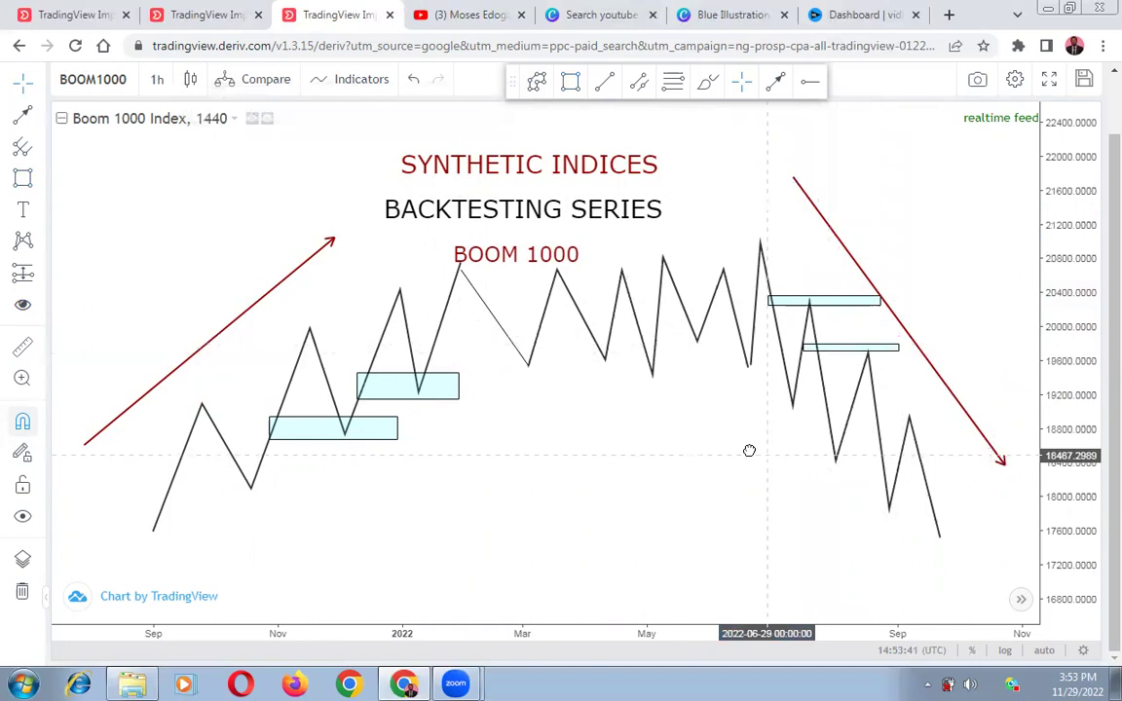
# - Draw a rectangle zone from about 19010 to 18780 over the last retracement peak of the falling path
pyautogui.moveTo(750, 451); pyautogui.dragTo(716, 453)
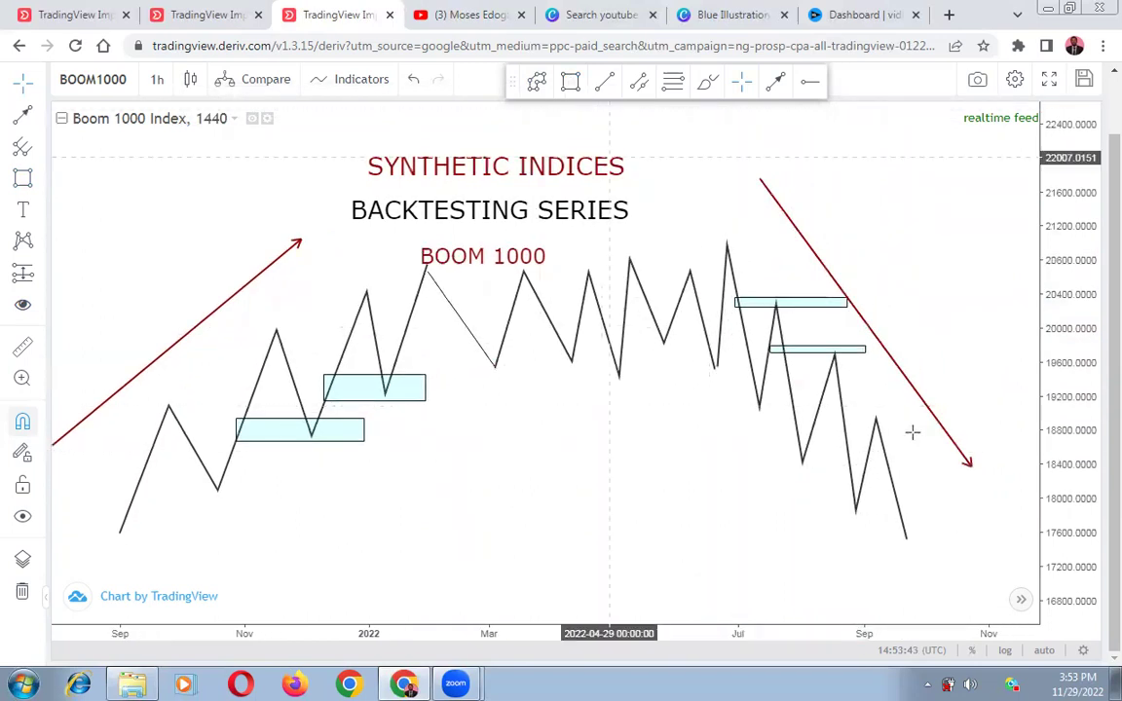
pyautogui.click(572, 82)
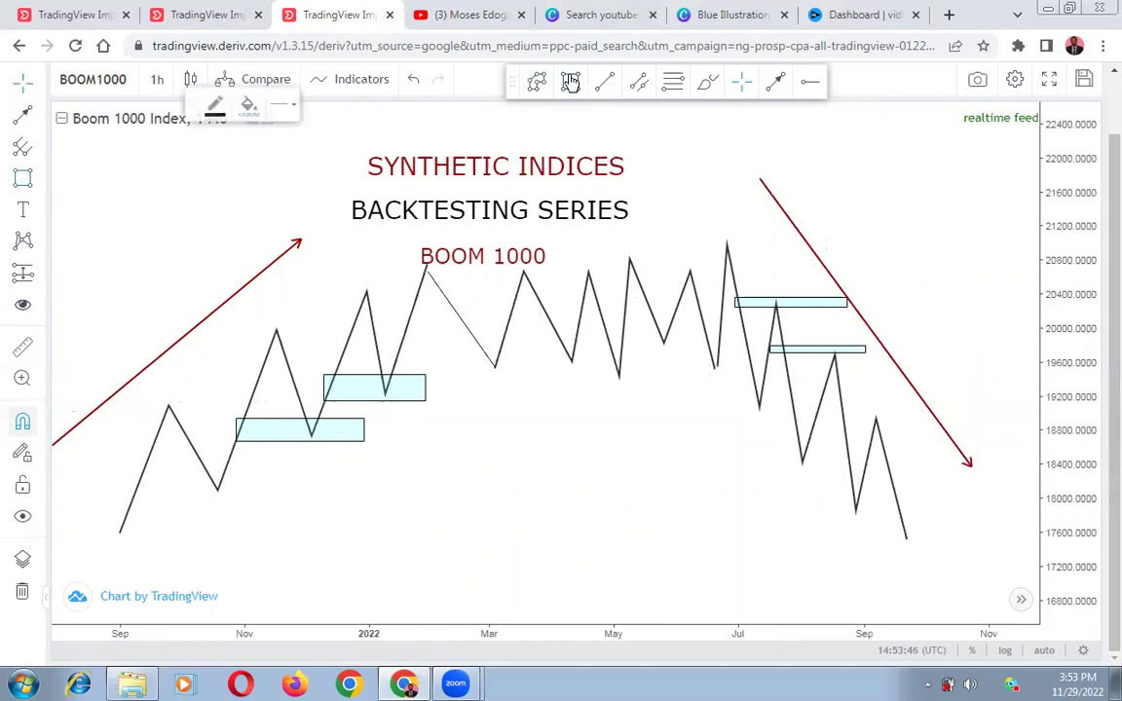
pyautogui.click(839, 413)
pyautogui.click(940, 431)
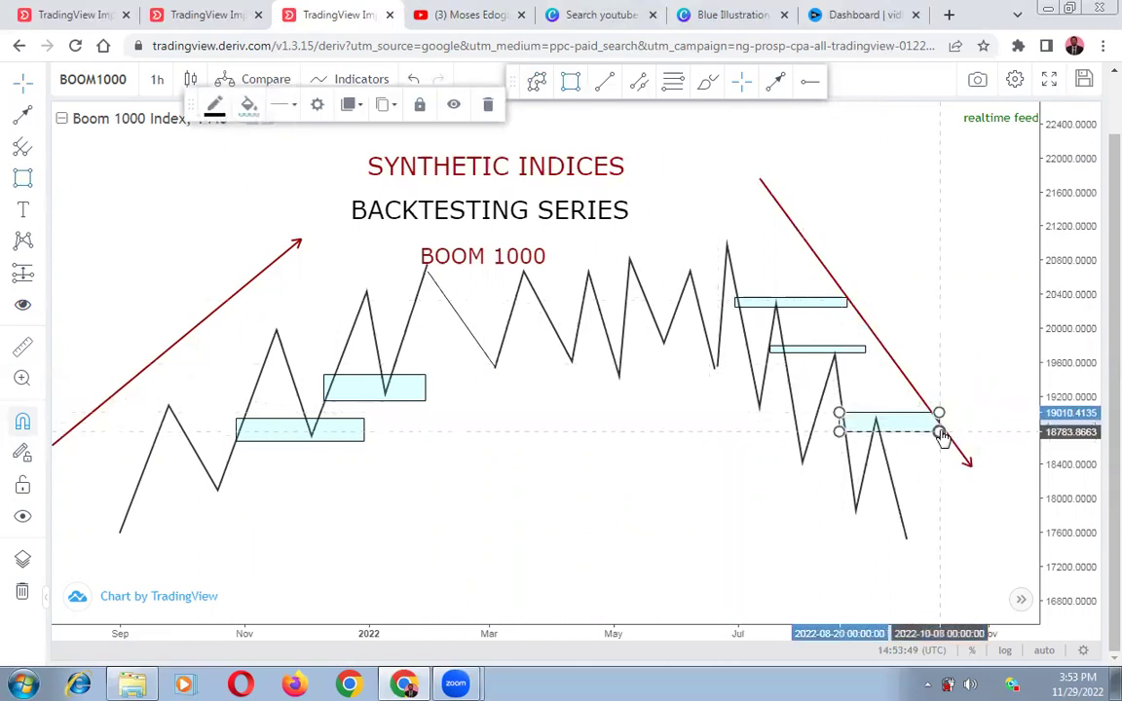
pyautogui.click(891, 332)
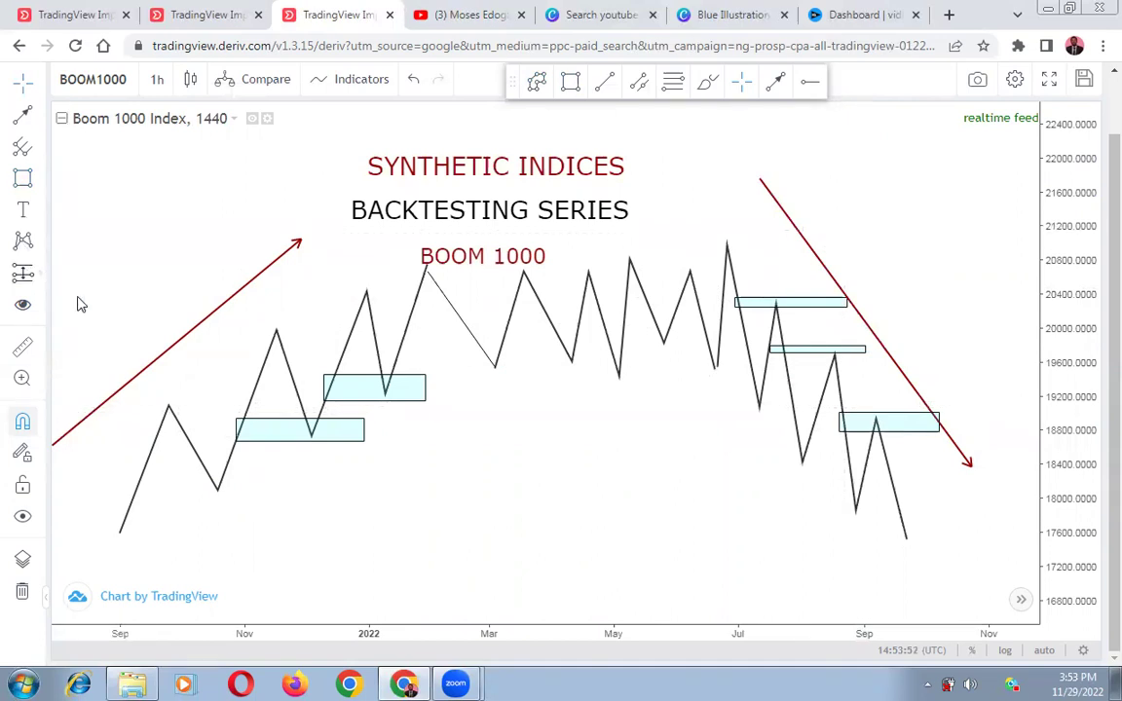
# - Place a short position at about 20370 on the falling path's first zone, with stop at about 21050 and target at about 17610
pyautogui.click(41, 274)
pyautogui.click(623, 351)
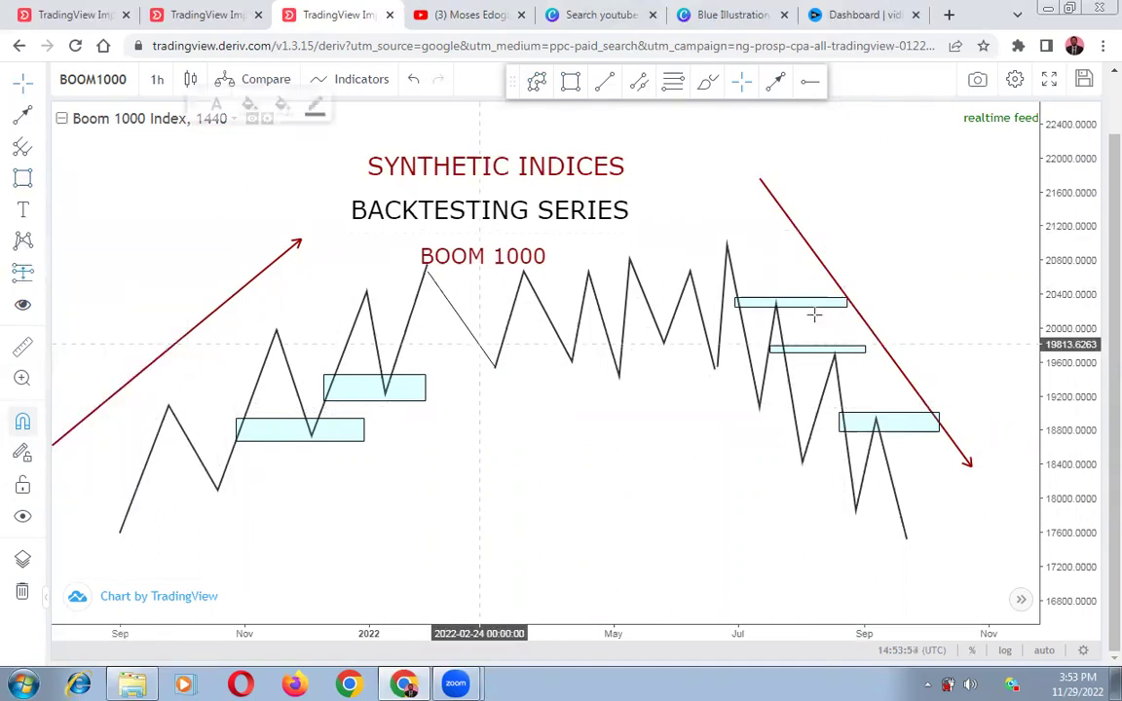
pyautogui.click(770, 295)
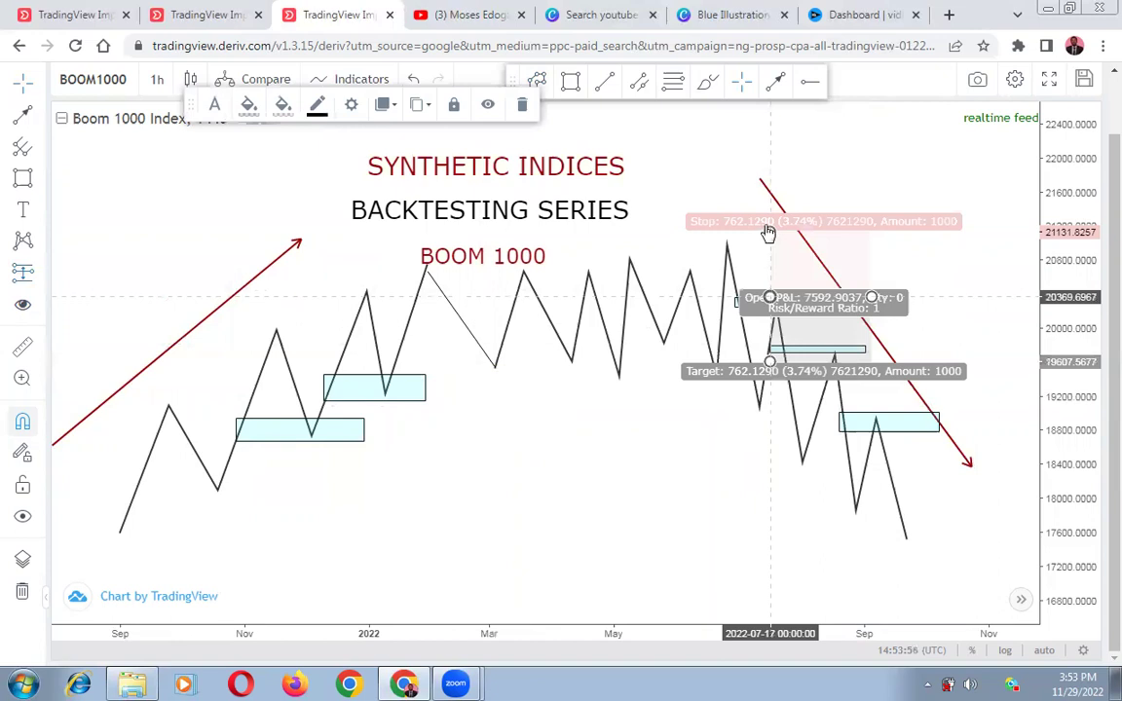
pyautogui.moveTo(770, 231); pyautogui.dragTo(770, 239)
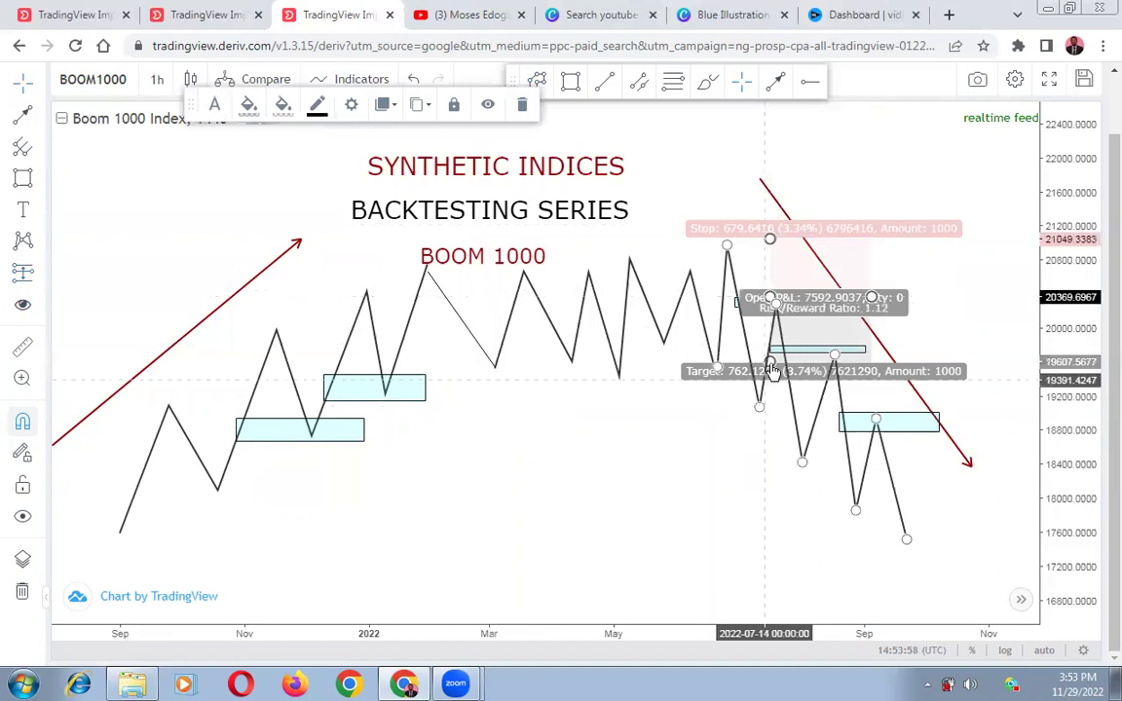
pyautogui.moveTo(791, 518); pyautogui.dragTo(791, 534)
pyautogui.click(667, 472)
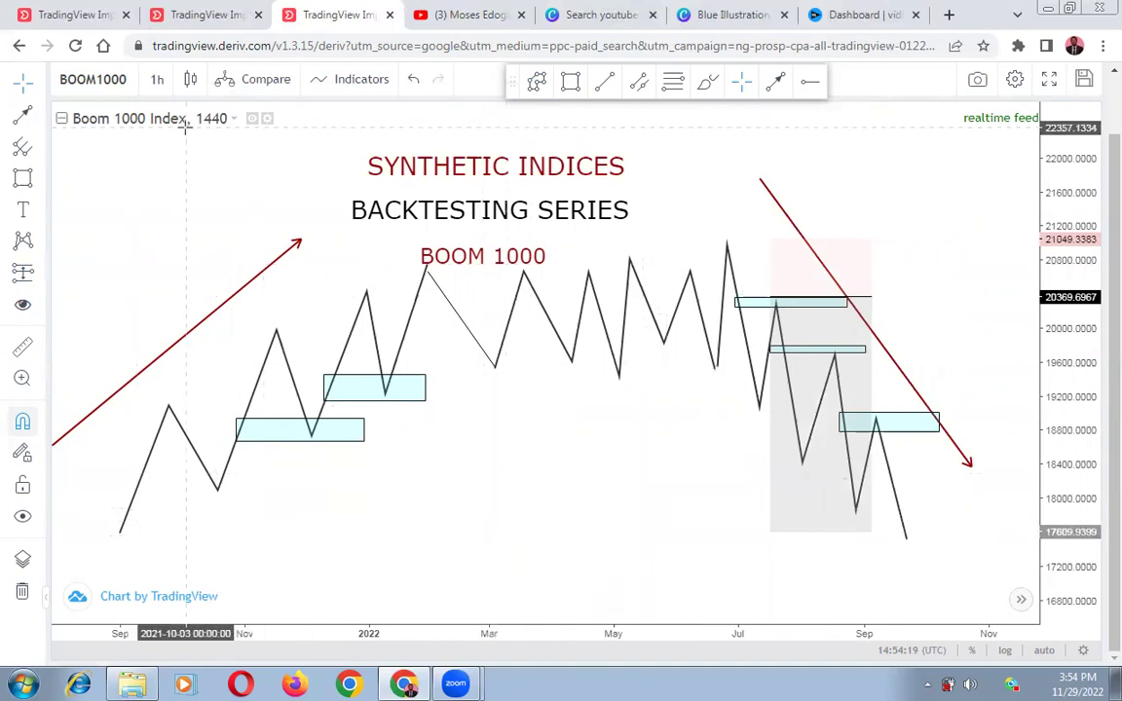
# - Set the Boom 1000 price chart to the 24h timeframe
pyautogui.moveTo(423, 429); pyautogui.dragTo(475, 238)
pyautogui.moveTo(359, 534); pyautogui.dragTo(441, 273)
pyautogui.moveTo(491, 500); pyautogui.dragTo(496, 318)
pyautogui.scroll(-3, 498, 317)
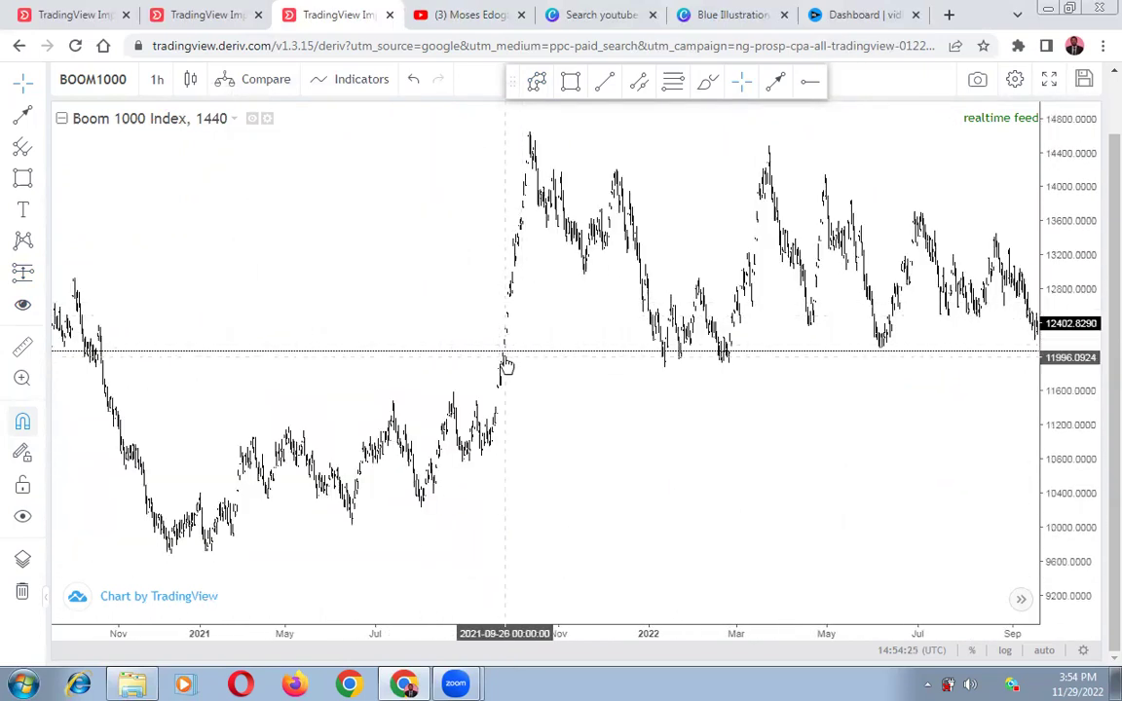
pyautogui.scroll(2, 509, 368)
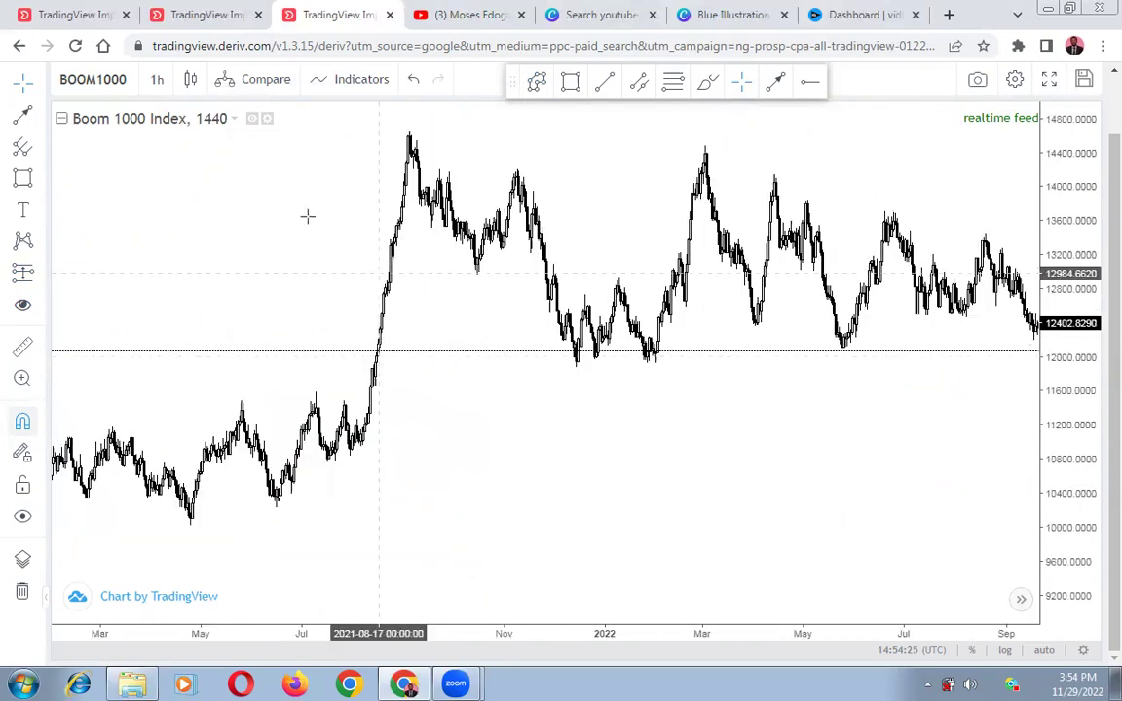
pyautogui.click(156, 80)
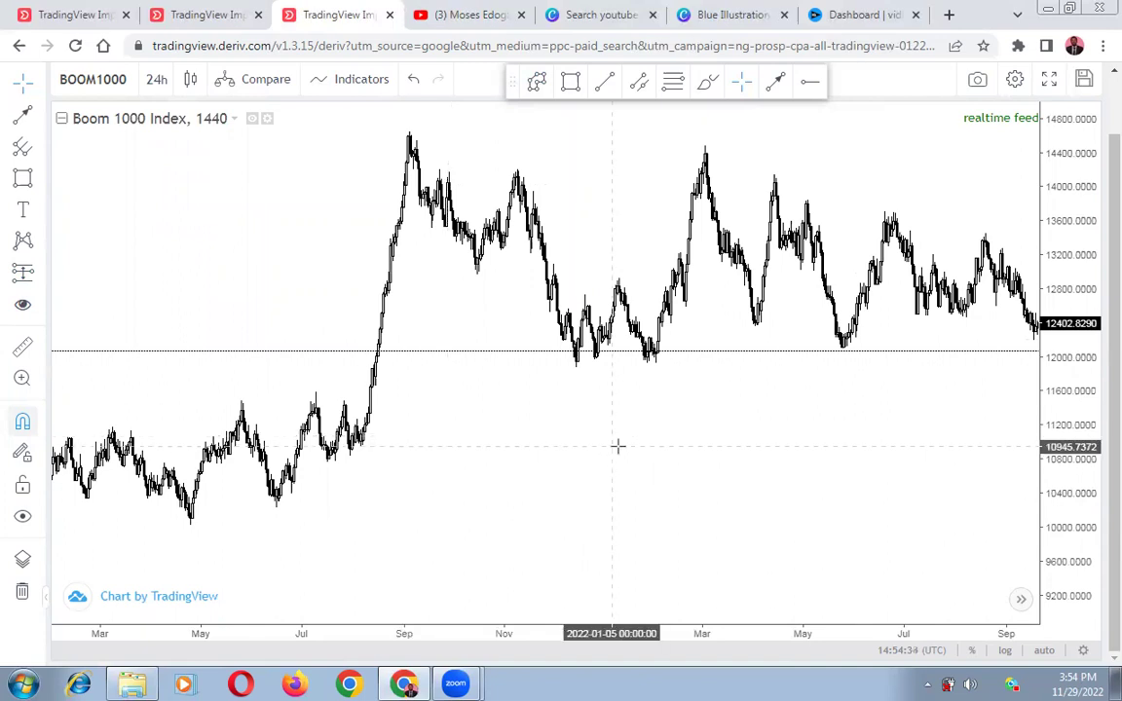
pyautogui.scroll(-1, 638, 445)
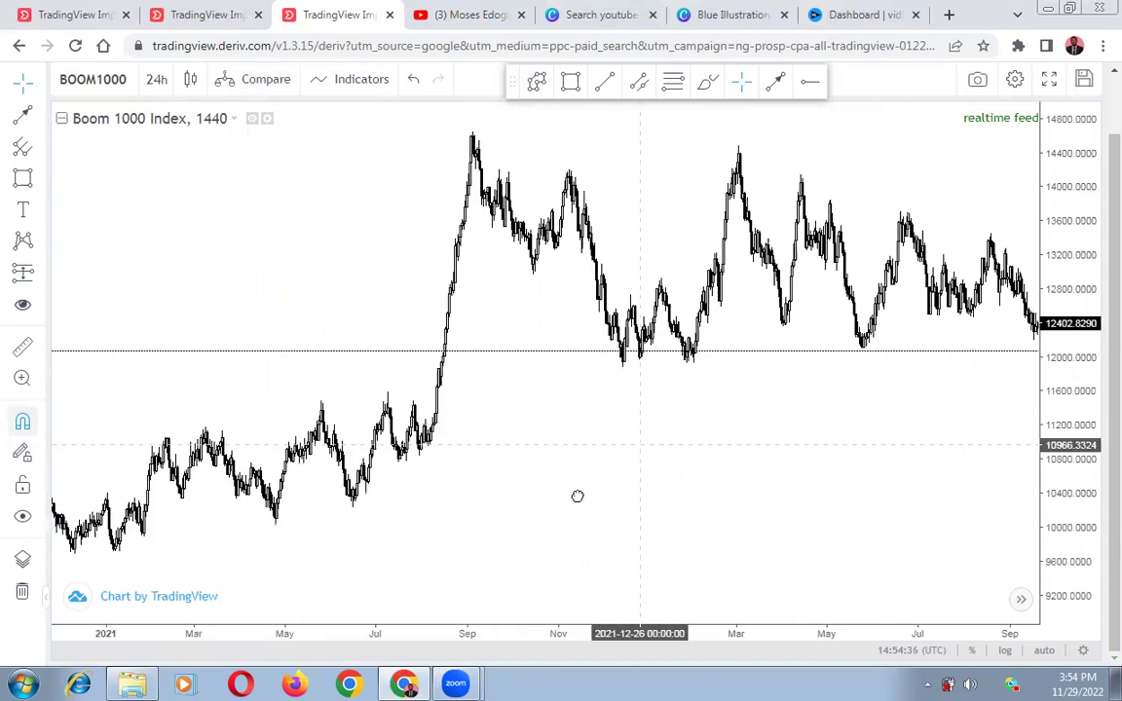
pyautogui.moveTo(578, 497); pyautogui.dragTo(774, 497)
pyautogui.moveTo(515, 504); pyautogui.dragTo(634, 490)
pyautogui.moveTo(333, 526); pyautogui.dragTo(571, 458)
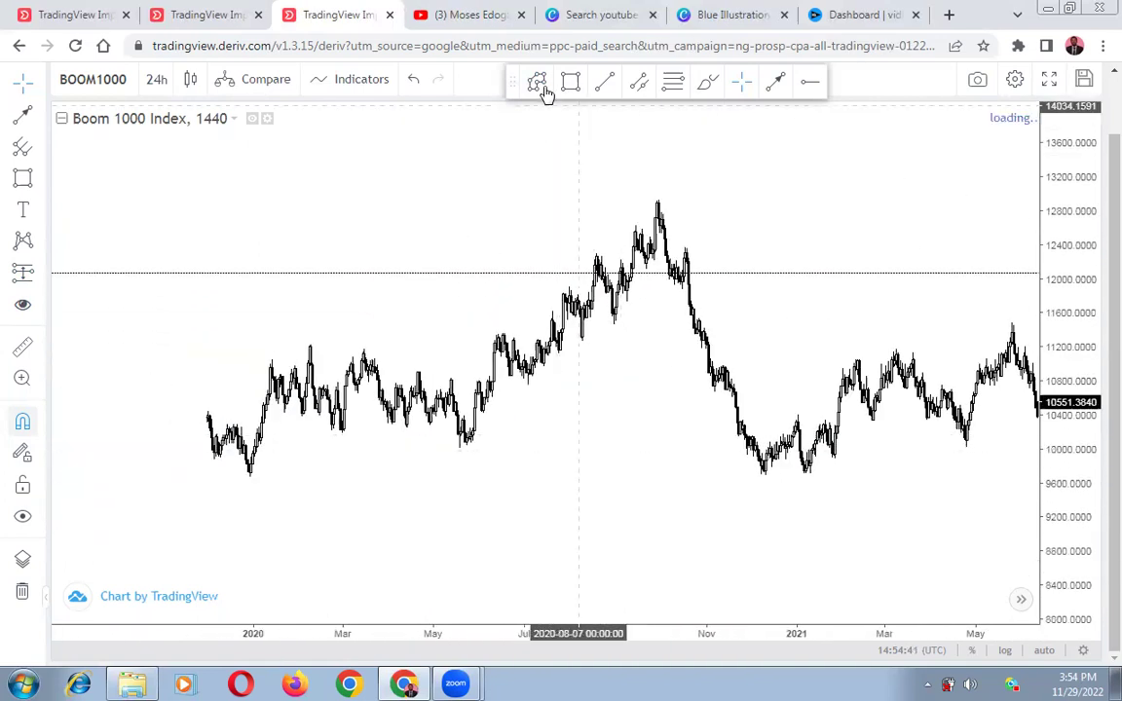
pyautogui.click(537, 86)
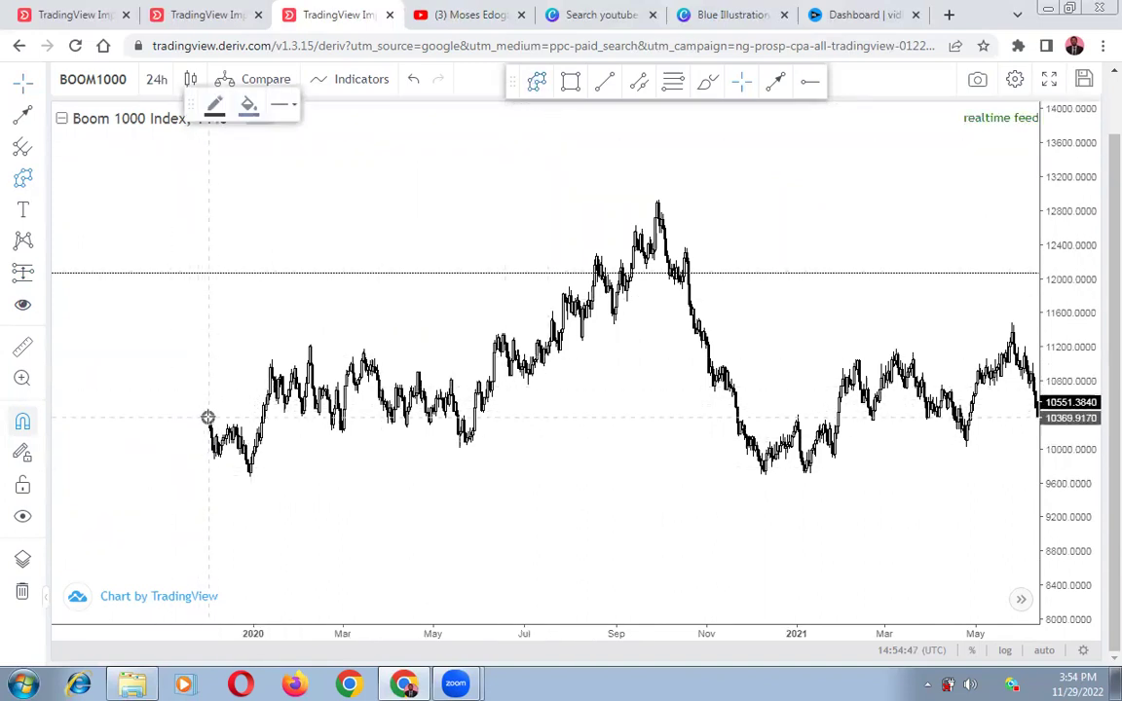
pyautogui.click(252, 476)
pyautogui.click(232, 444)
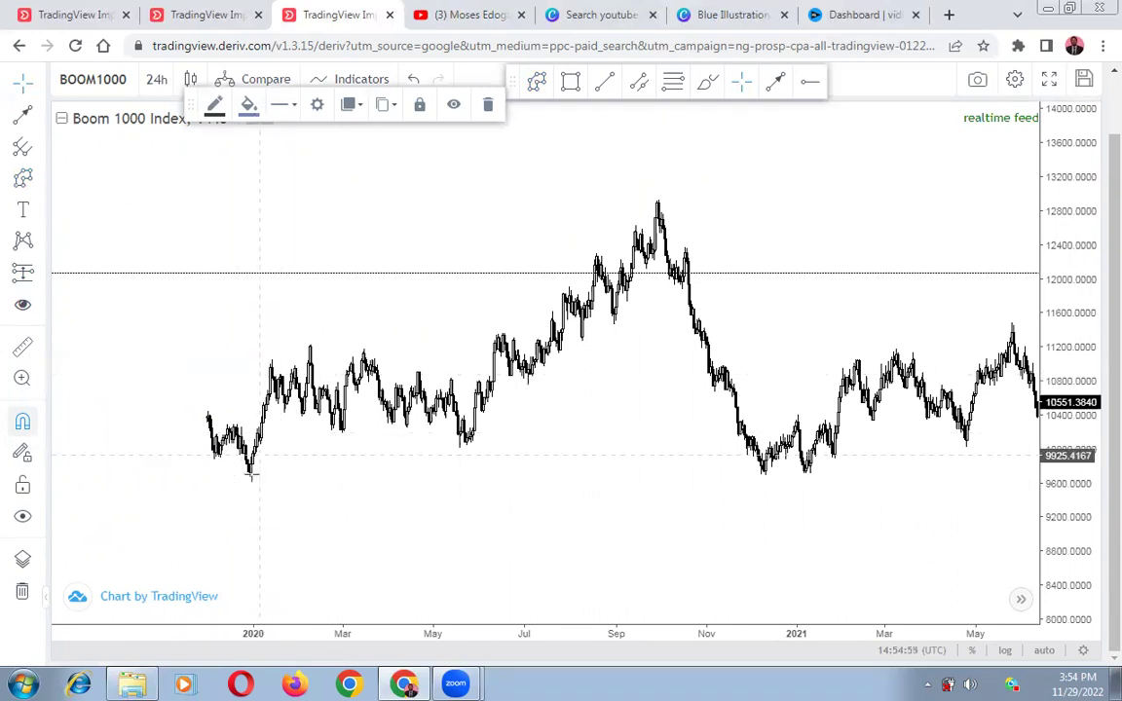
pyautogui.click(371, 181)
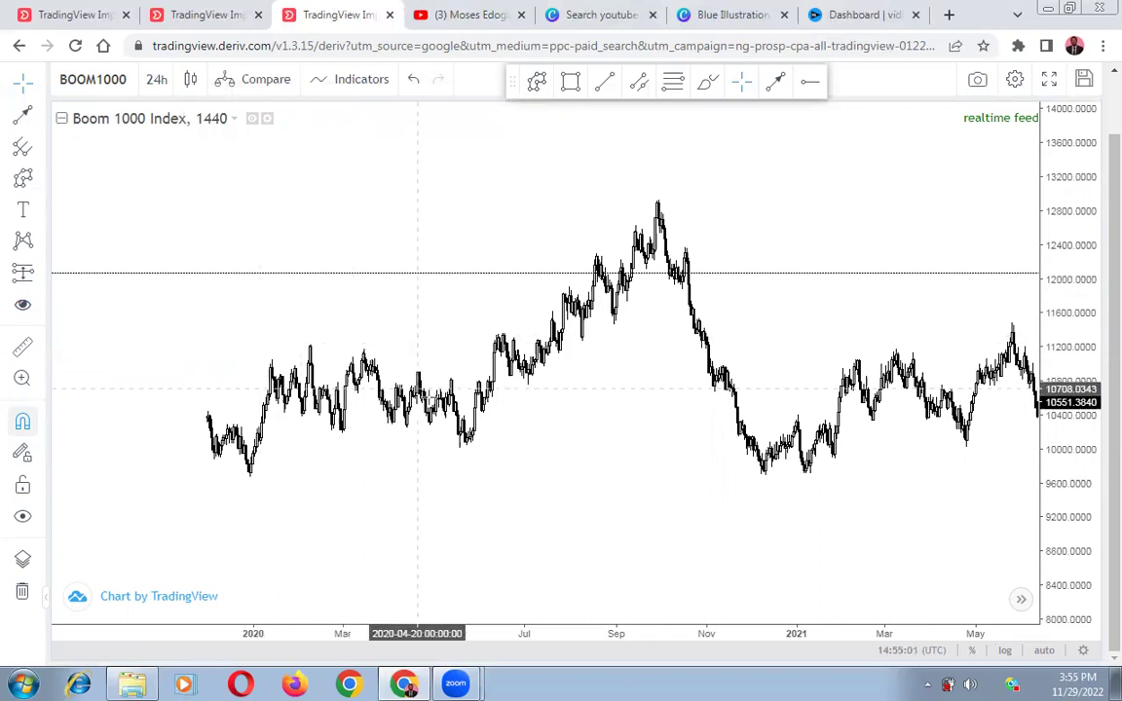
pyautogui.click(537, 84)
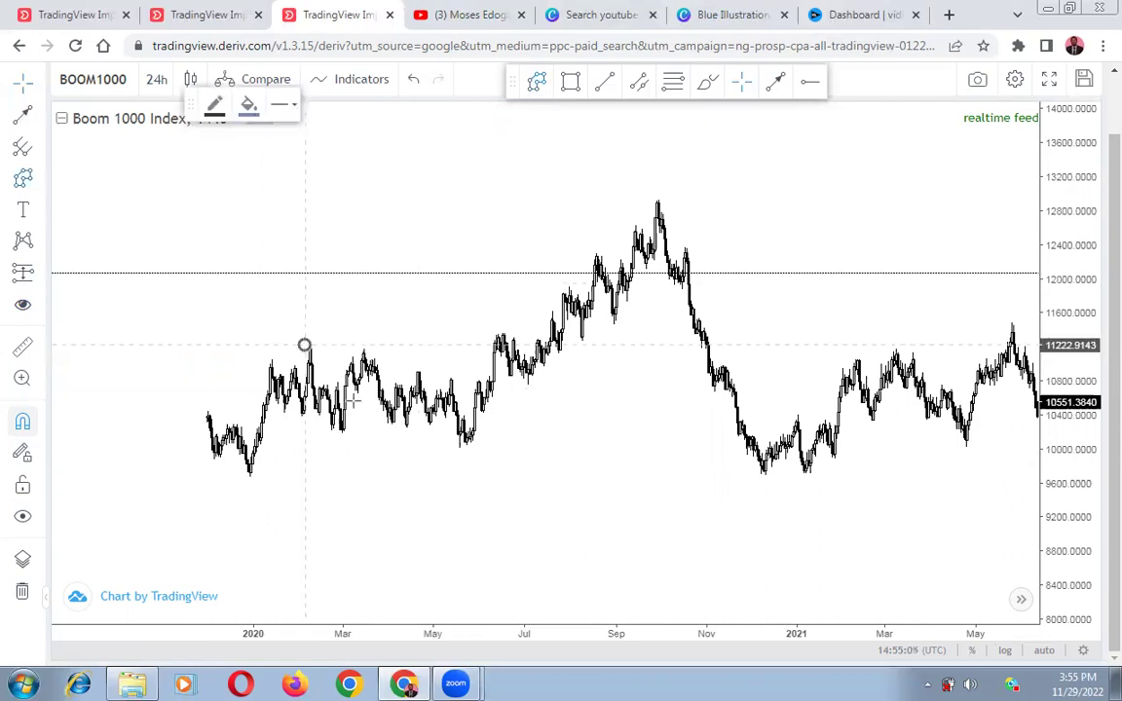
pyautogui.click(345, 432)
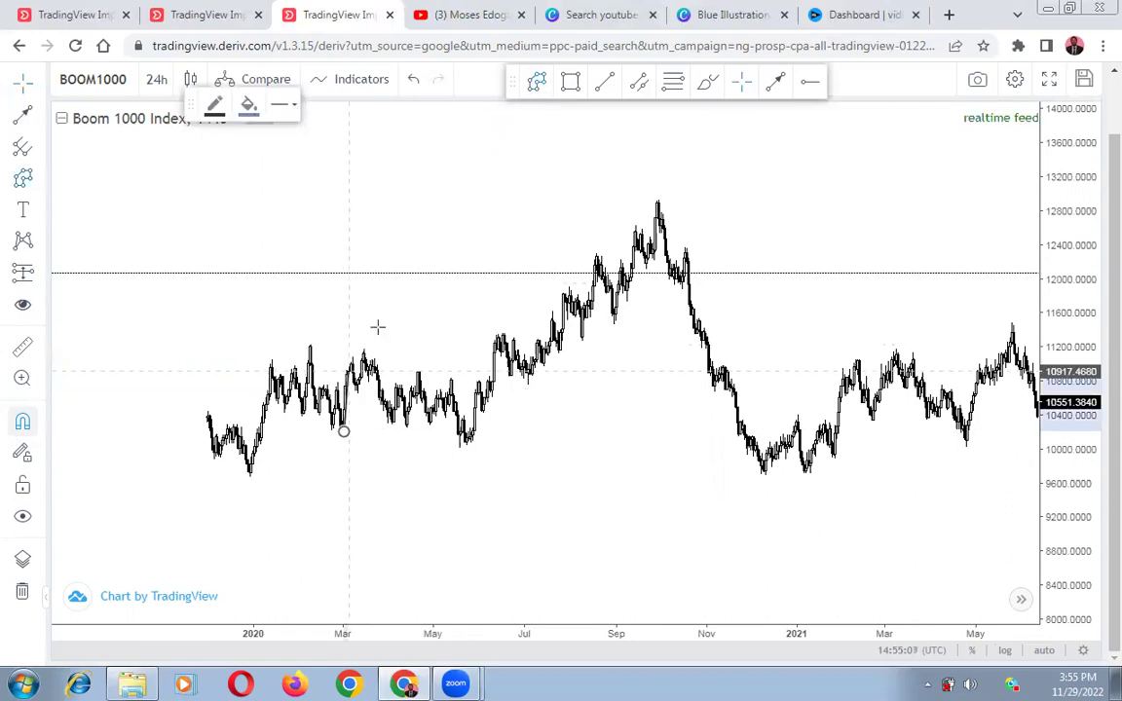
pyautogui.doubleClick(460, 434)
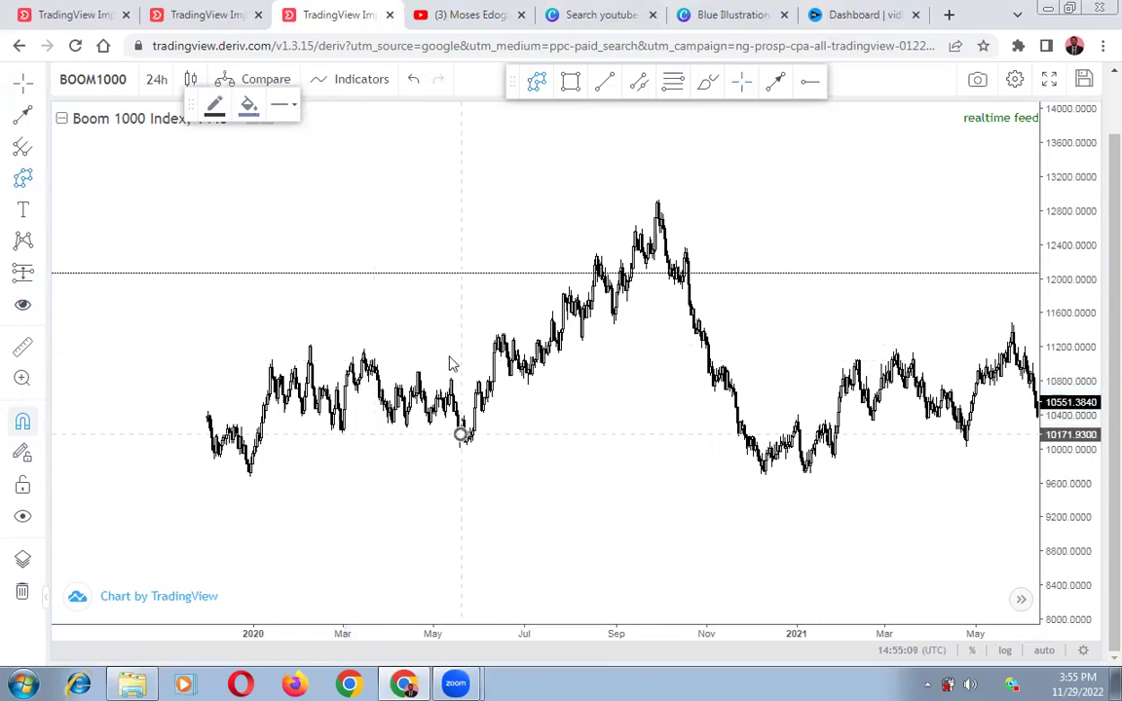
pyautogui.click(709, 287)
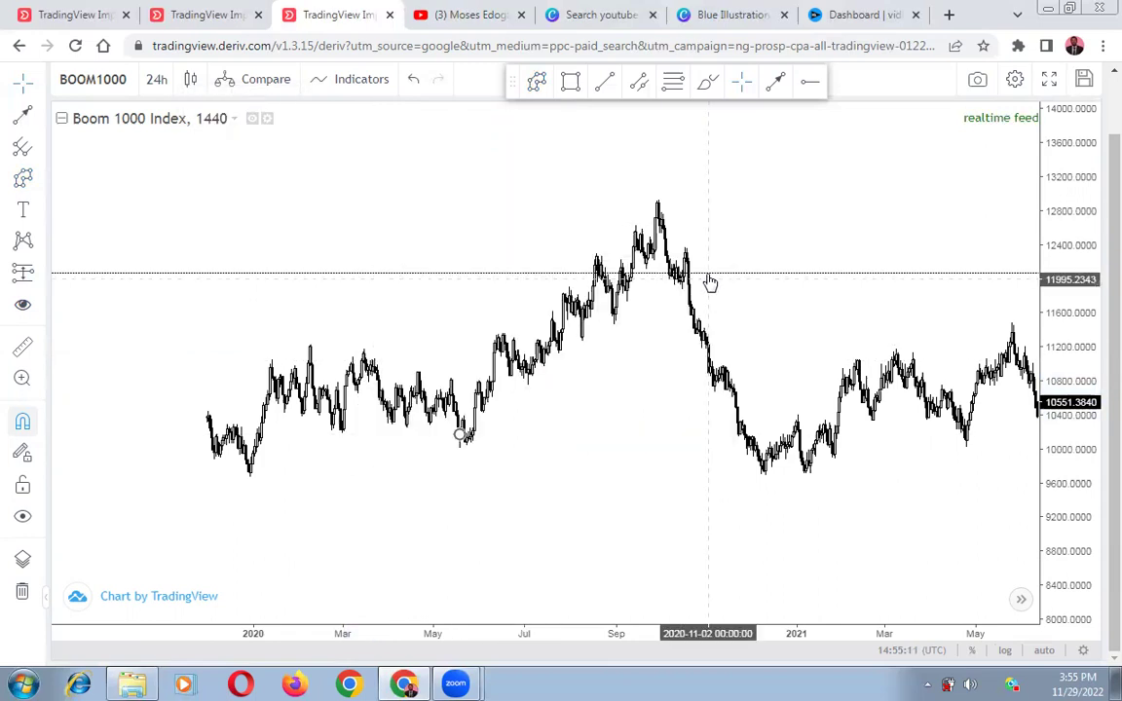
# - Try to trace the swings with one path from about 12480 in September 2020, via the early 2021 low and 14600 high, to about 11570
pyautogui.moveTo(637, 360); pyautogui.dragTo(358, 378)
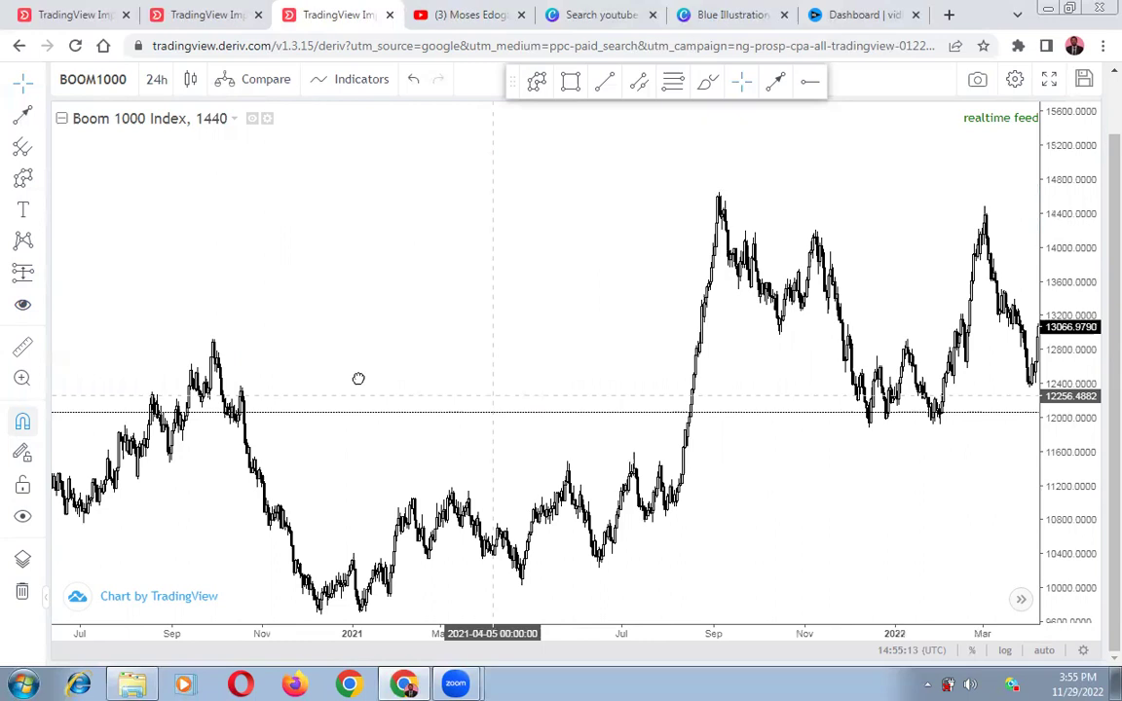
pyautogui.moveTo(578, 343); pyautogui.dragTo(468, 400)
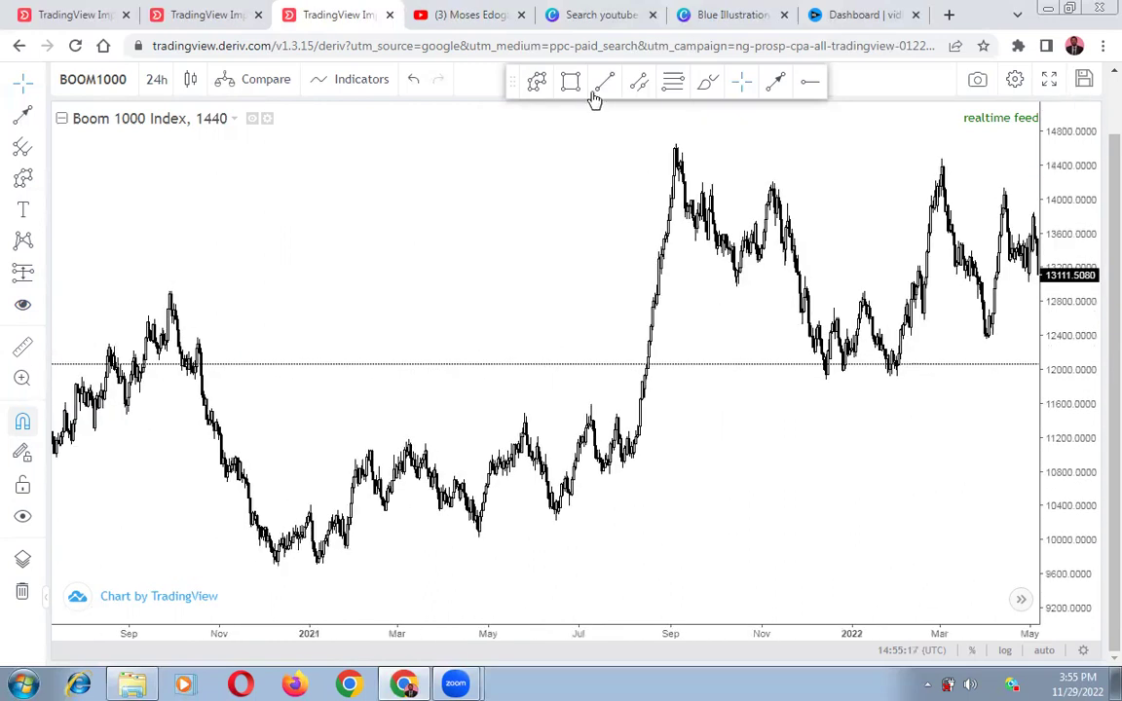
pyautogui.click(537, 83)
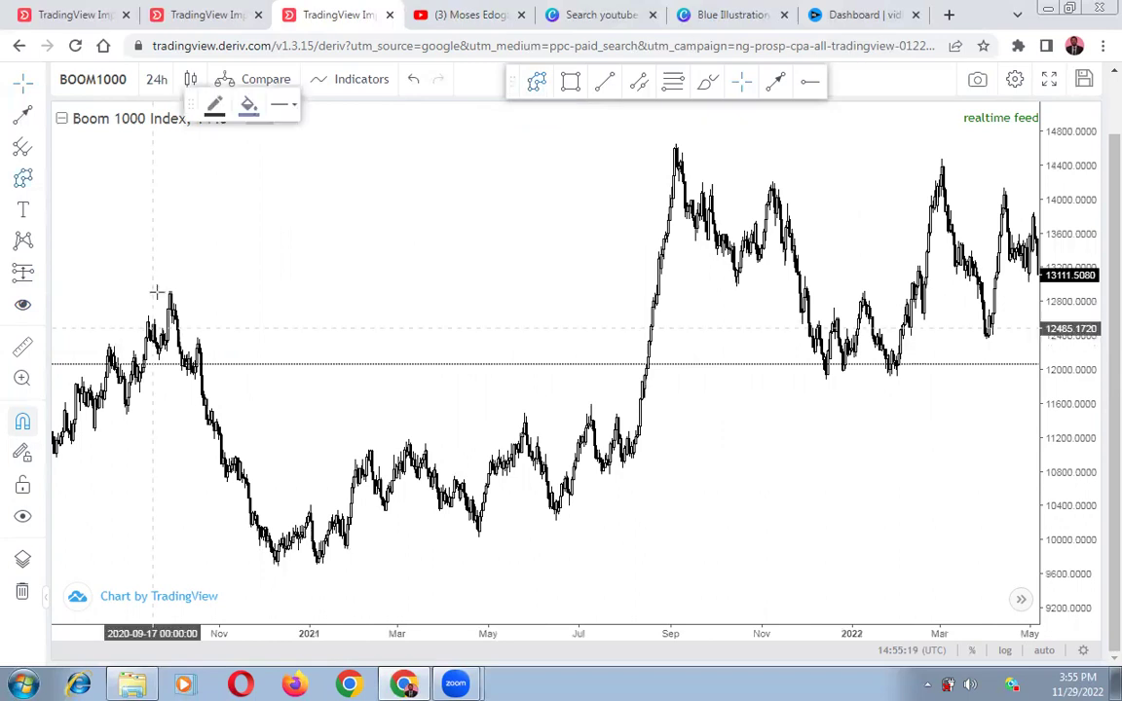
pyautogui.click(162, 328)
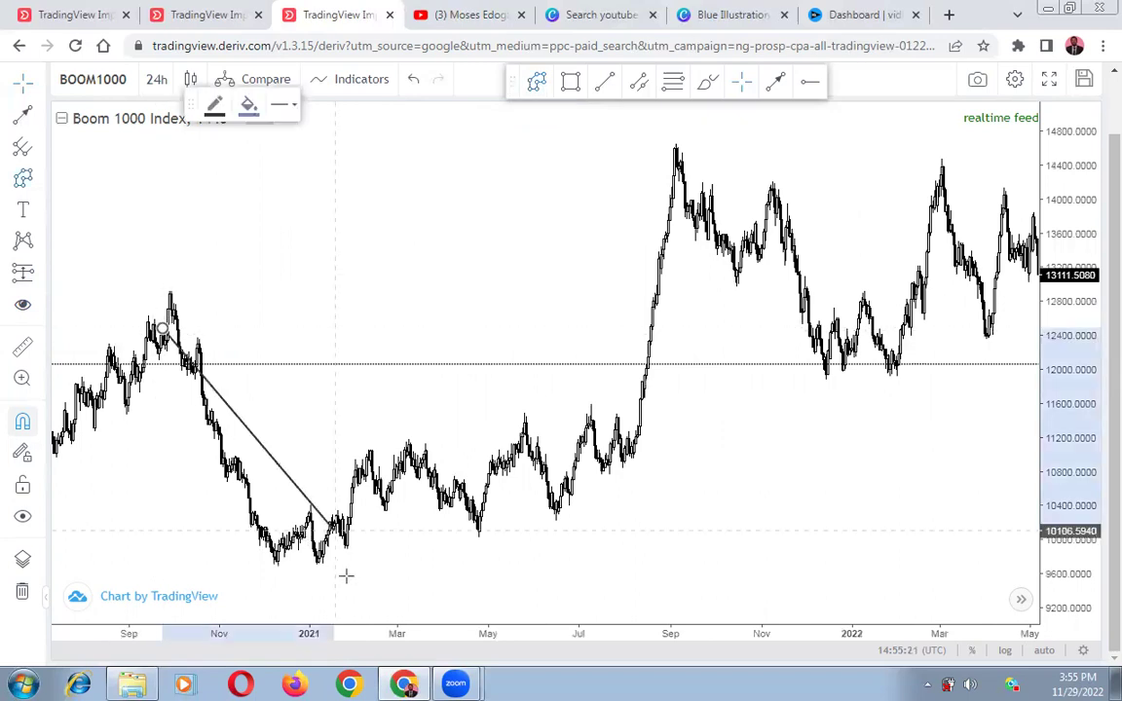
pyautogui.click(358, 573)
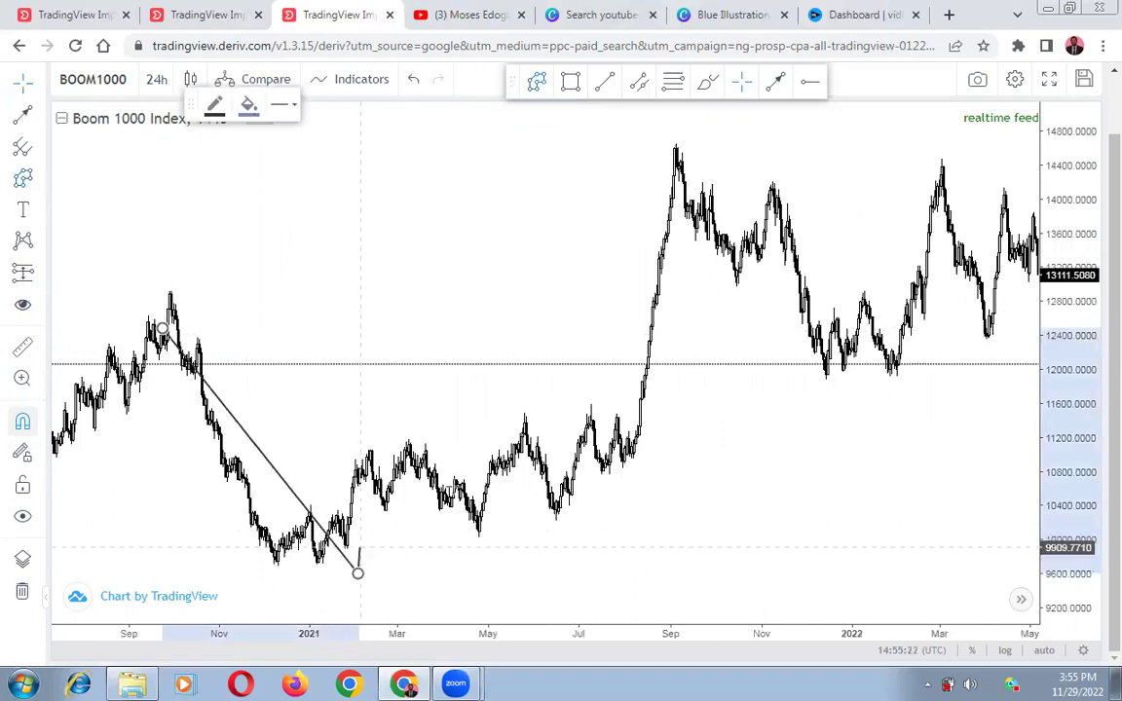
pyautogui.click(678, 146)
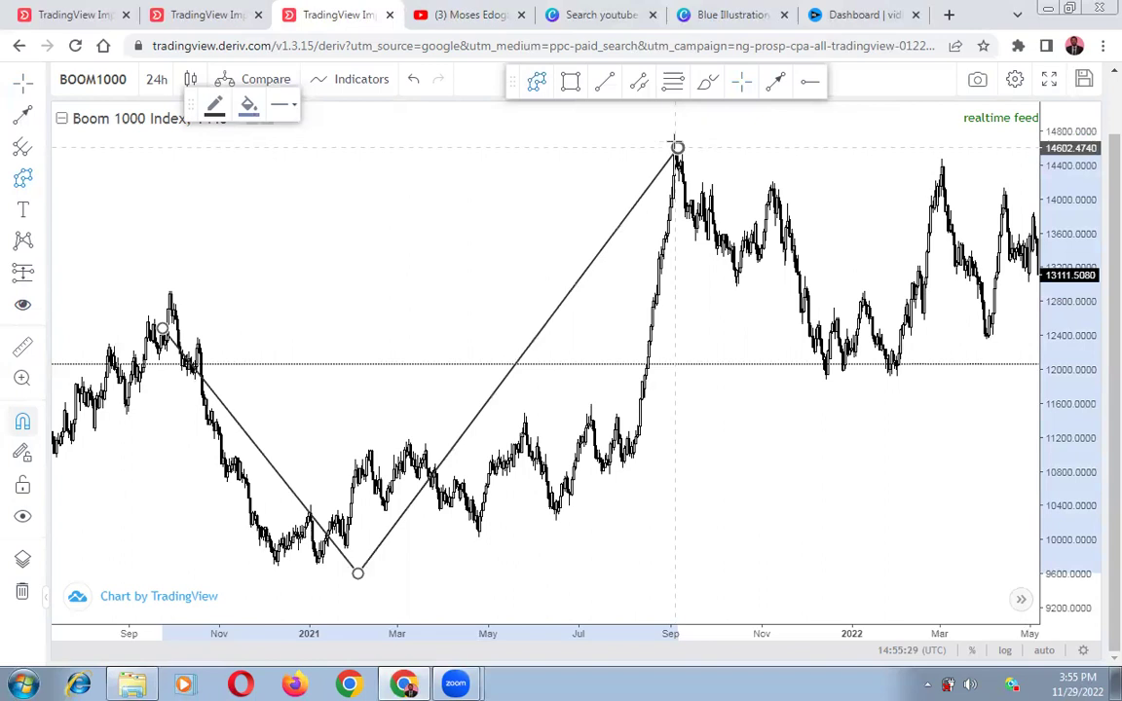
pyautogui.click(678, 147)
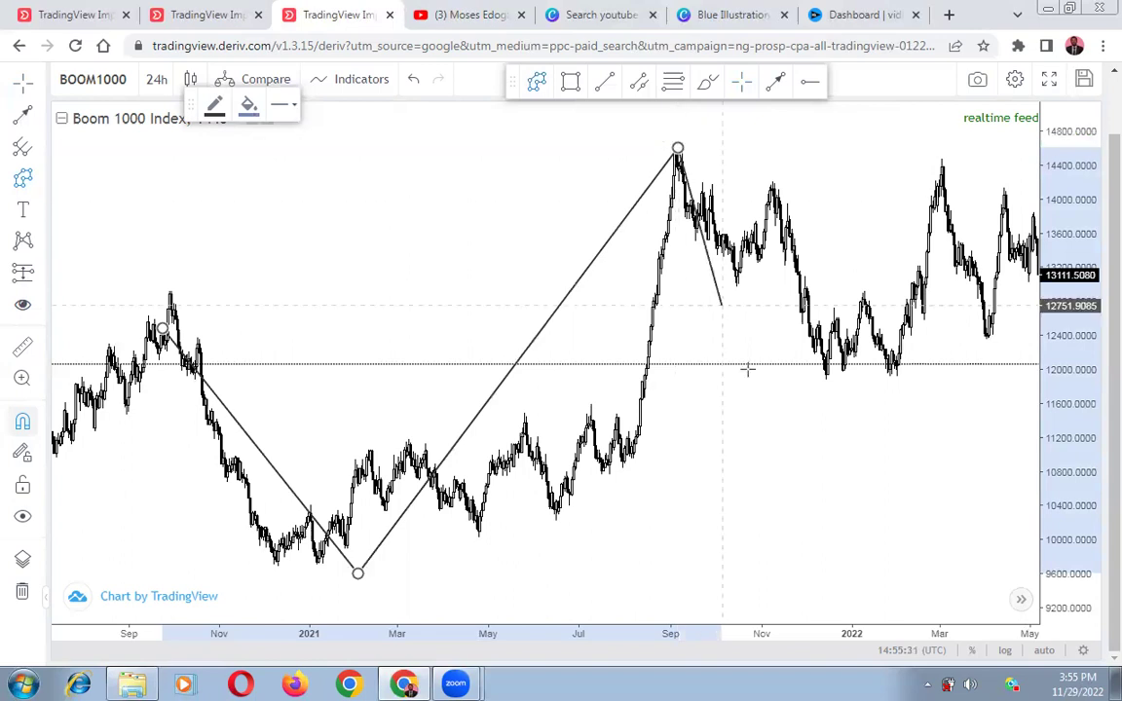
pyautogui.click(908, 415)
pyautogui.scroll(-3, 890, 401)
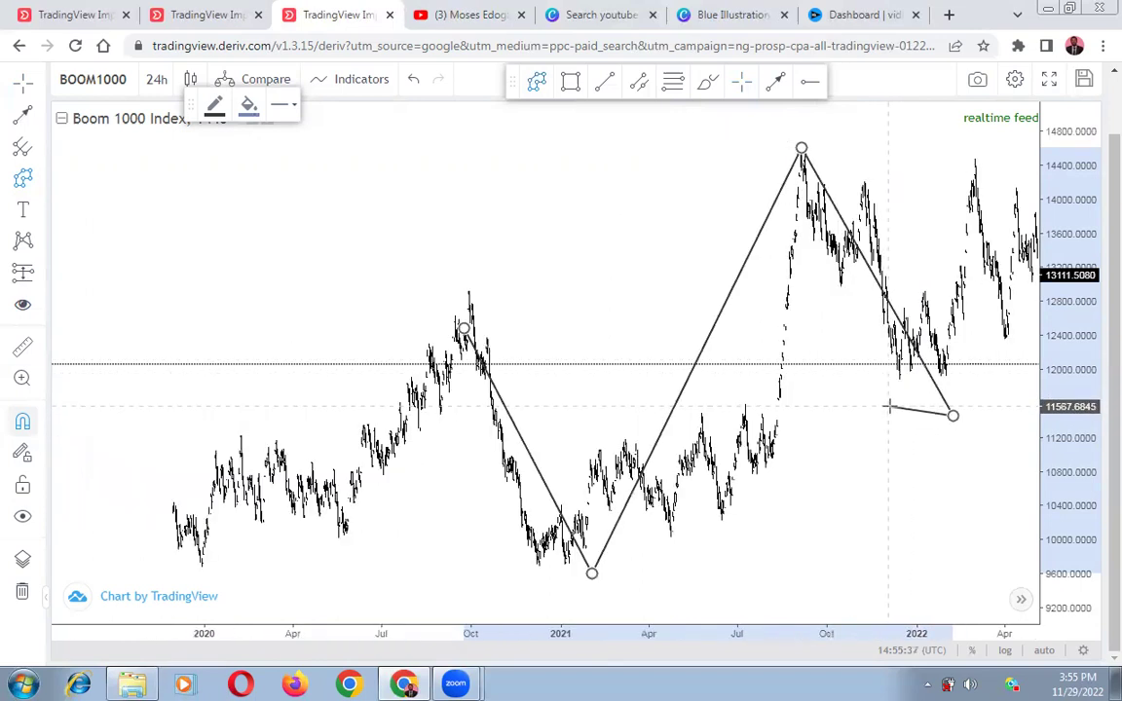
pyautogui.click(949, 416)
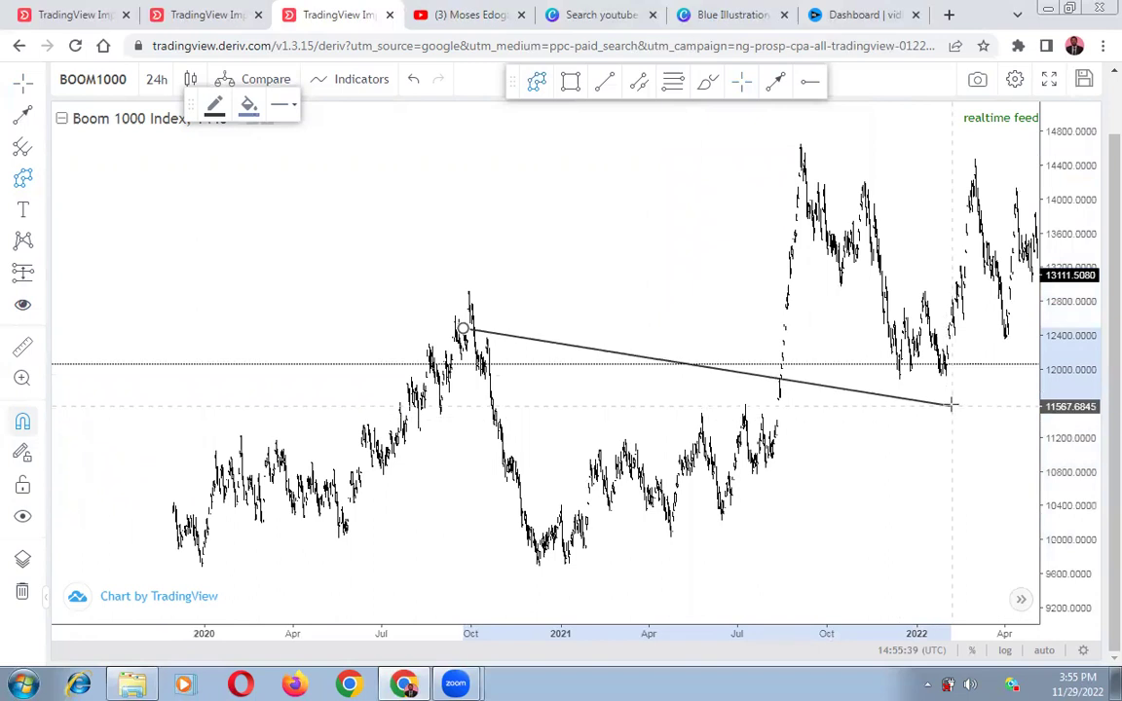
pyautogui.click(952, 406)
# - Move the line's early 2022 end back to the December 2020 low at about 9890
pyautogui.moveTo(689, 470); pyautogui.dragTo(462, 456)
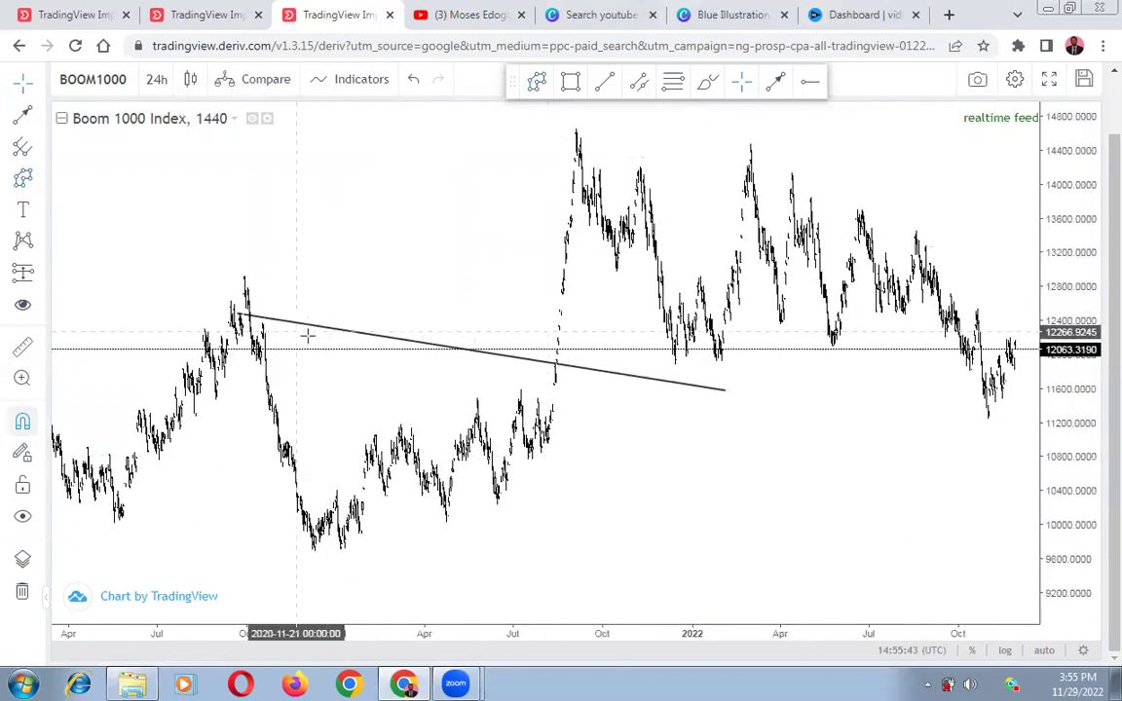
pyautogui.click(726, 392)
pyautogui.moveTo(725, 390)
pyautogui.mouseDown()
pyautogui.moveTo(481, 509)
pyautogui.moveTo(320, 533)
pyautogui.mouseUp()
pyautogui.click(360, 349)
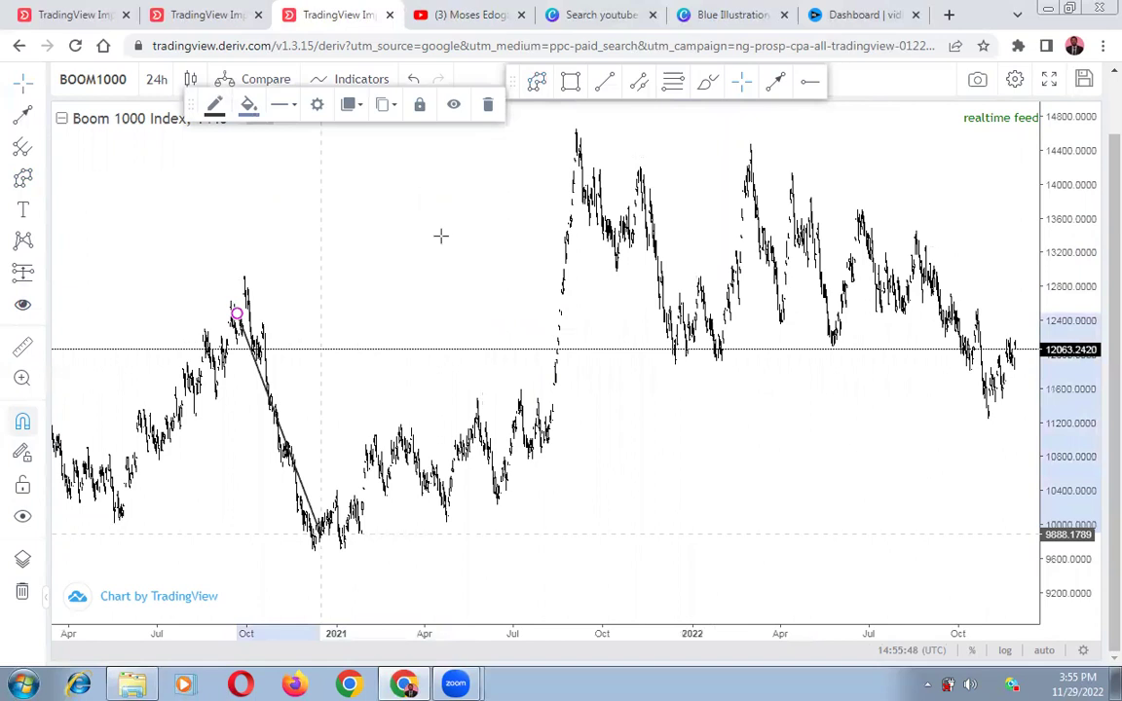
# - Draw a path from about 9890 in January 2021 up to 14600, down to about 11240 in late 2022, and up to 14600
pyautogui.click(537, 85)
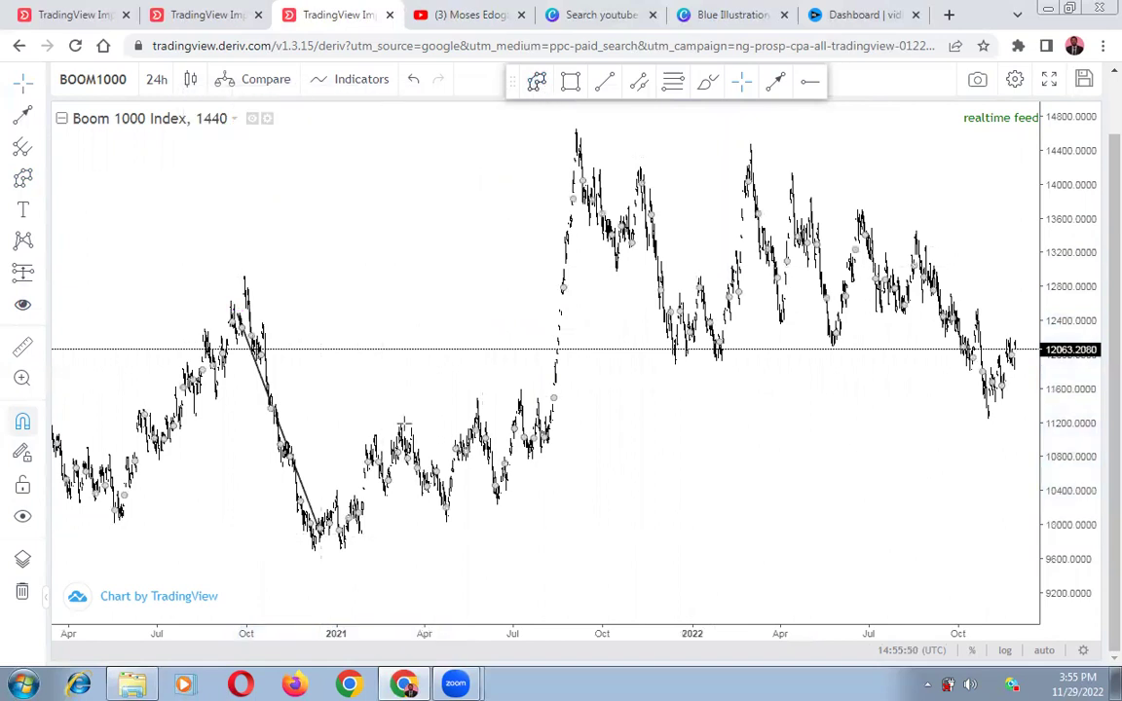
pyautogui.click(361, 534)
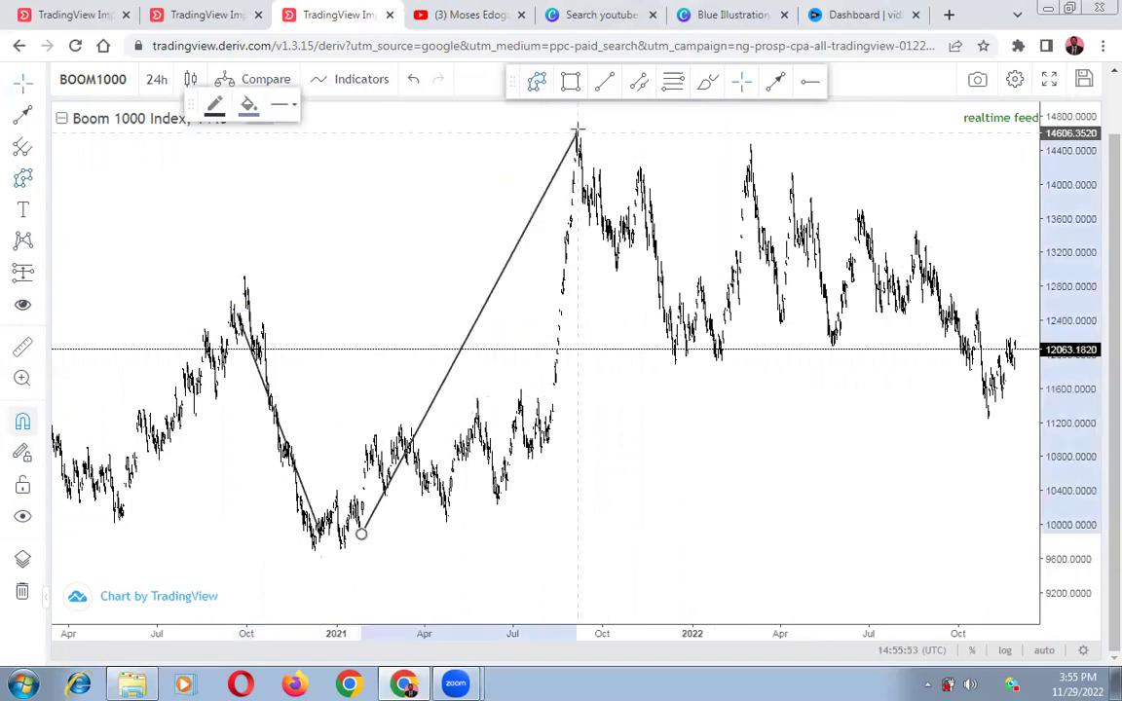
pyautogui.click(577, 133)
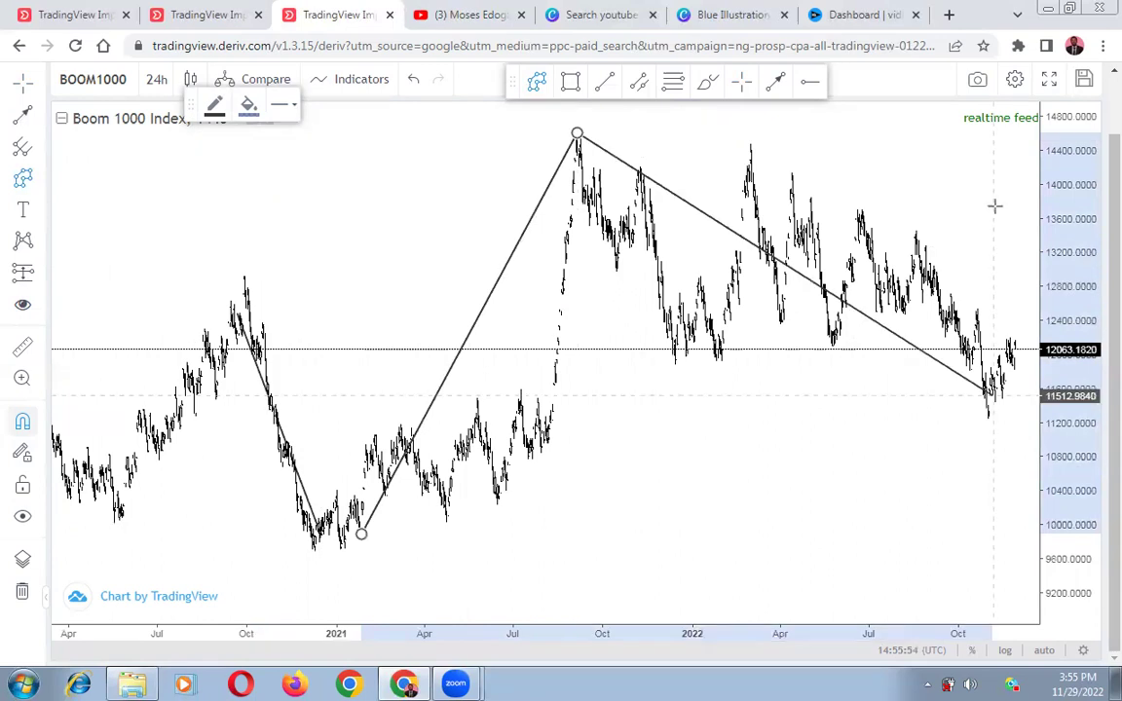
pyautogui.click(988, 419)
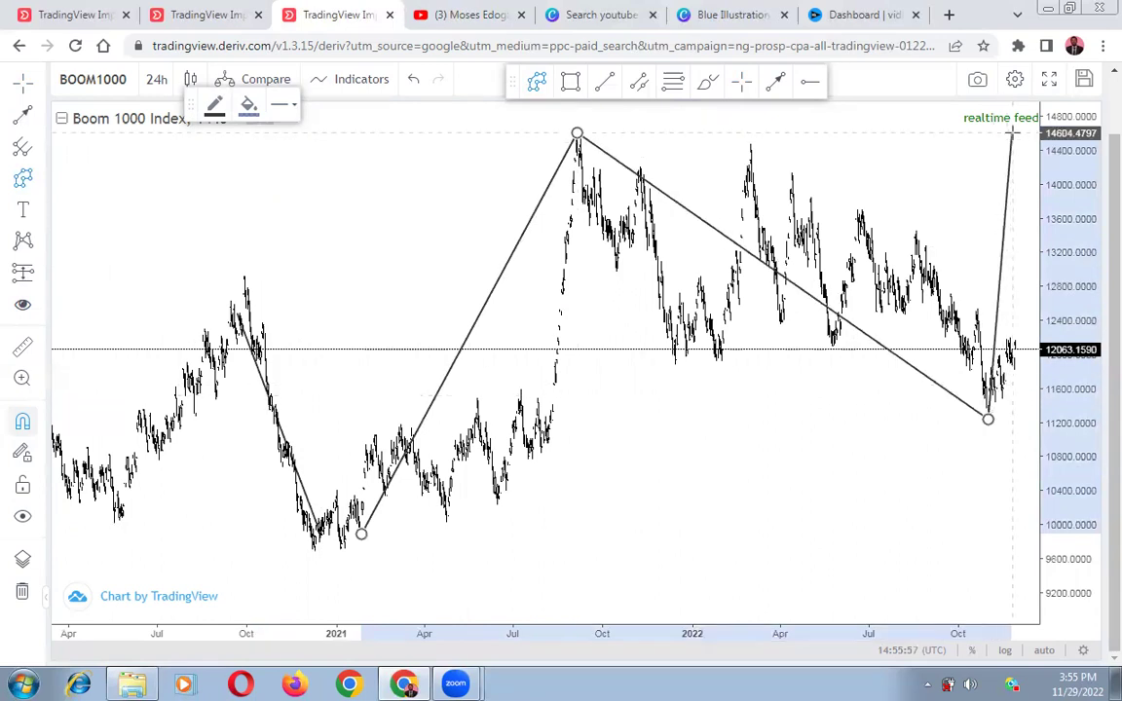
pyautogui.click(1012, 133)
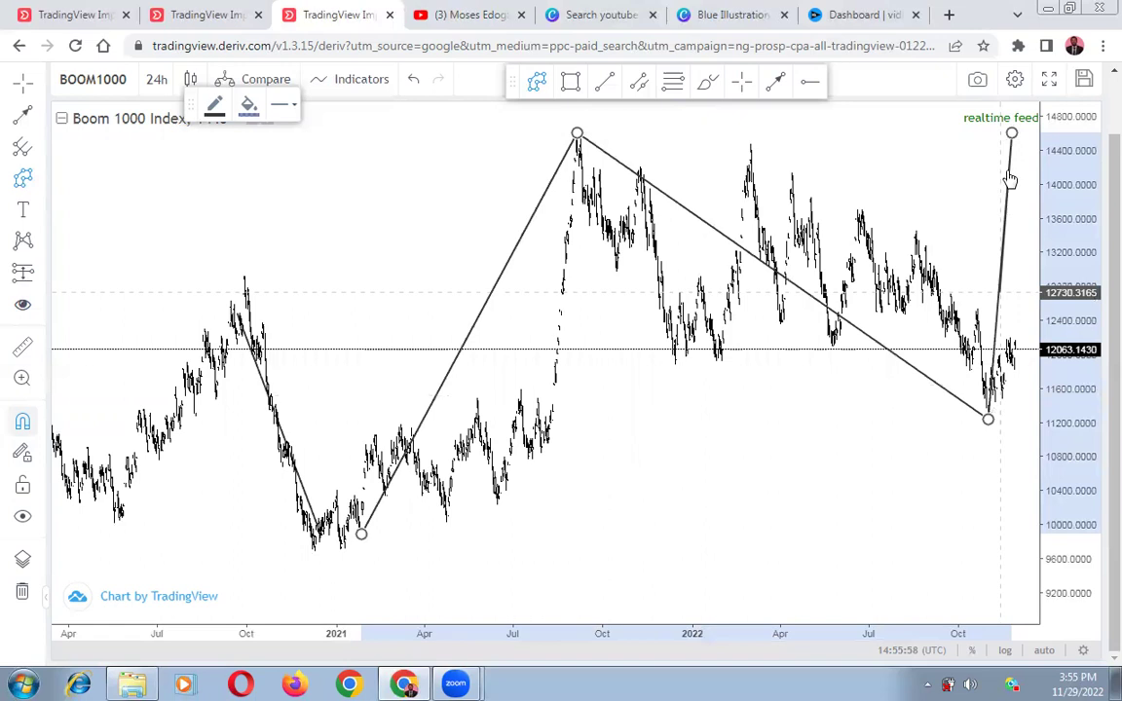
pyautogui.scroll(-1, 703, 372)
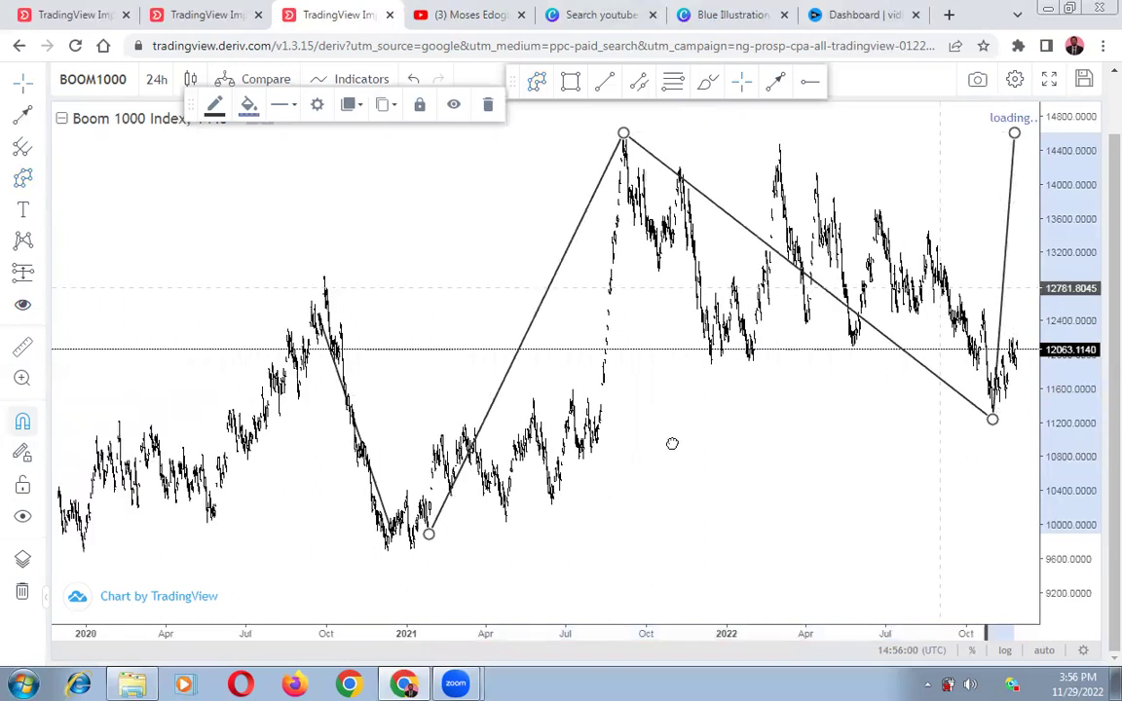
# - Delete the path running from the January 2021 low through the 2021 high and late 2022 low
pyautogui.moveTo(672, 443); pyautogui.dragTo(635, 444)
pyautogui.moveTo(330, 383); pyautogui.dragTo(281, 394)
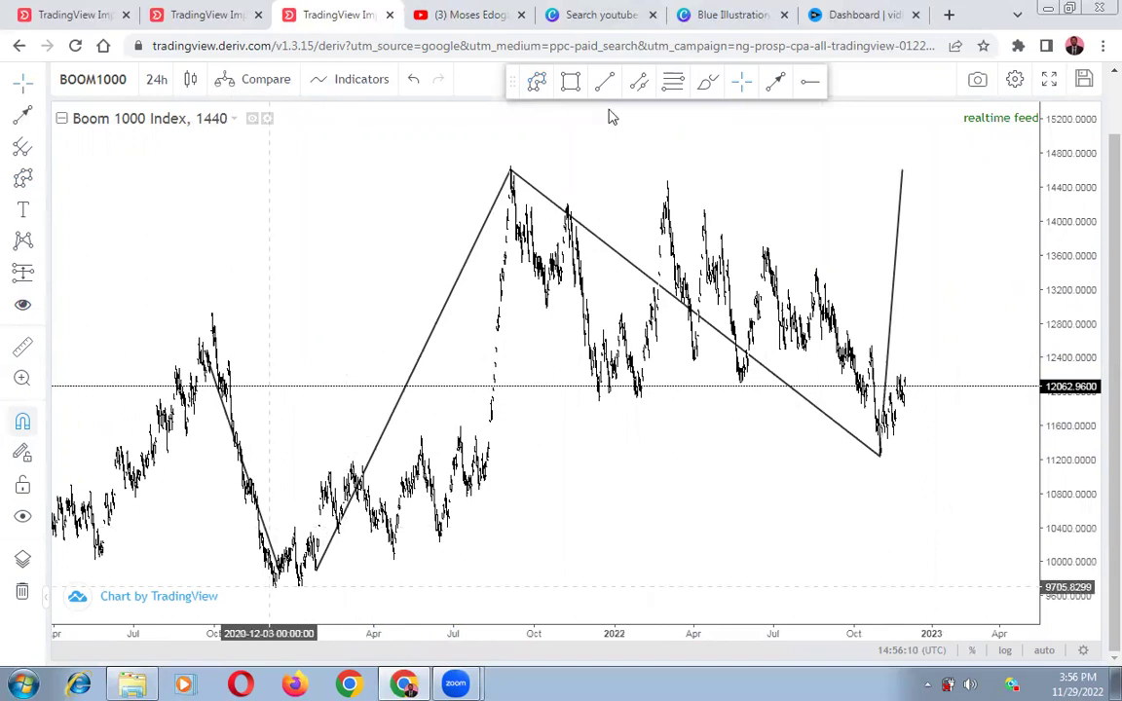
pyautogui.click(673, 82)
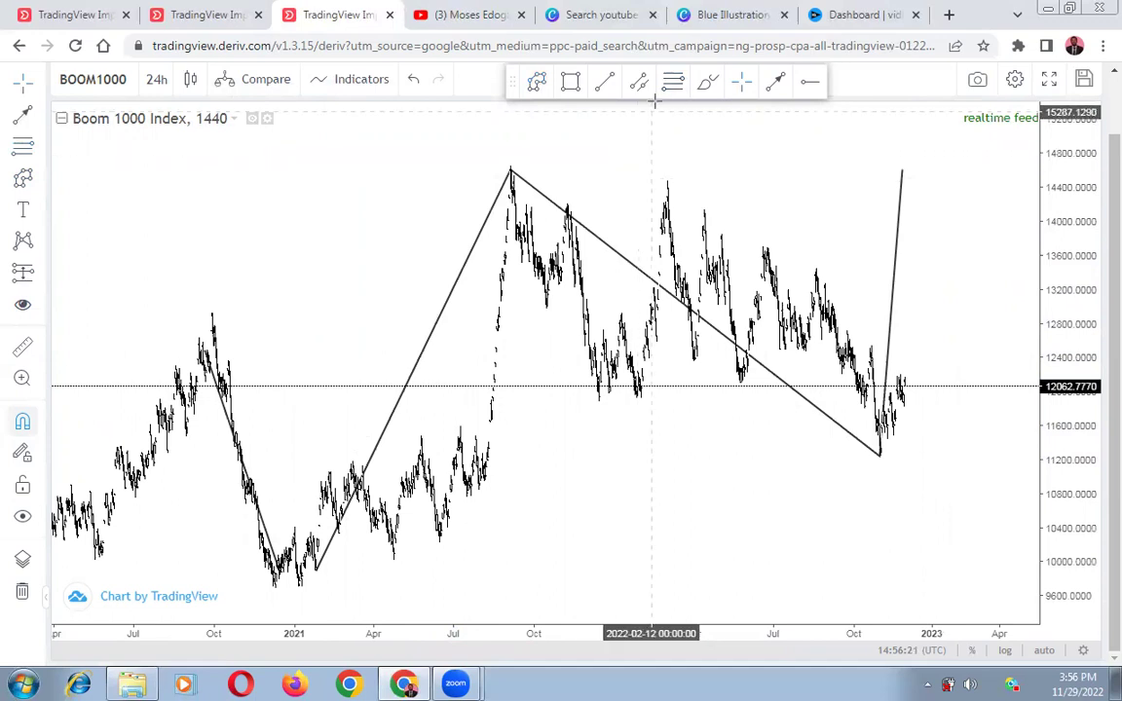
pyautogui.click(674, 86)
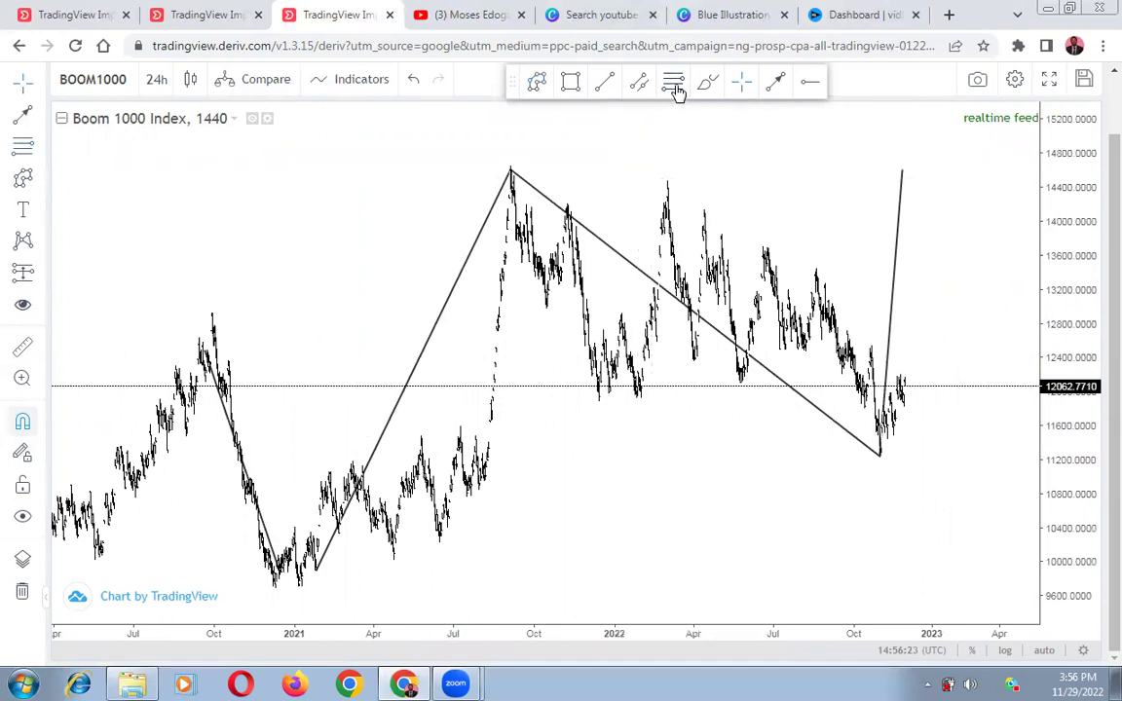
pyautogui.click(511, 173)
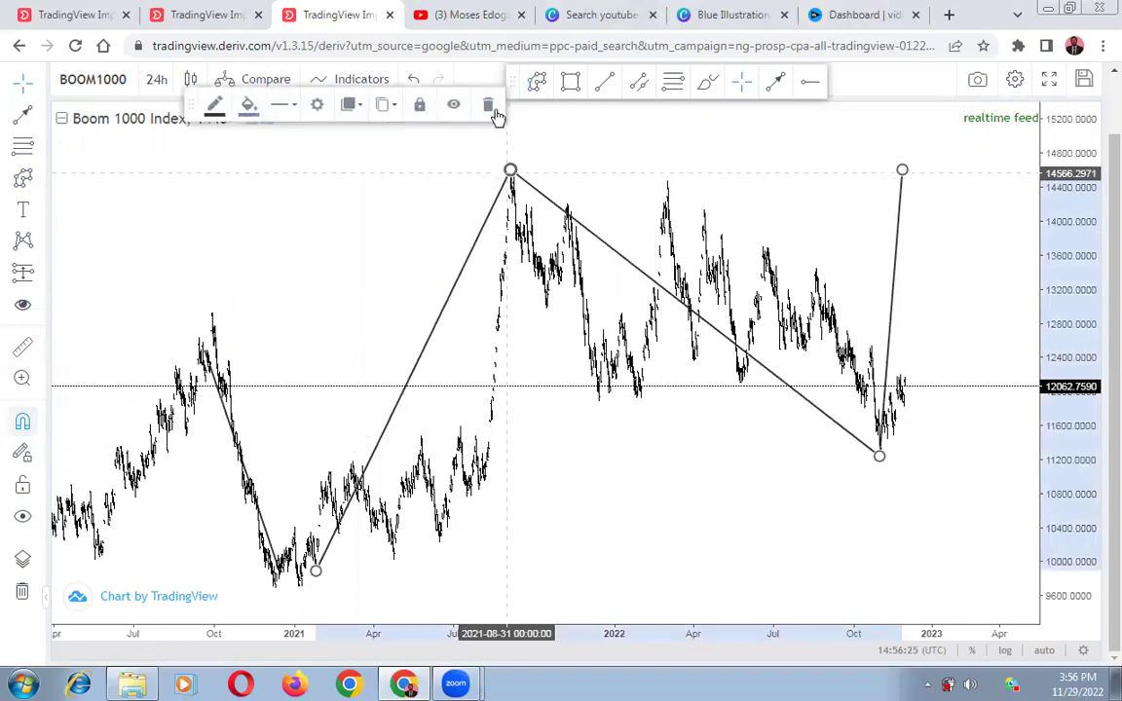
pyautogui.click(489, 106)
# - Trace the swings with a path from about 14630 in September 2021 through the alternating lows and highs to about 11470 in late October 2022
pyautogui.scroll(5, 501, 371)
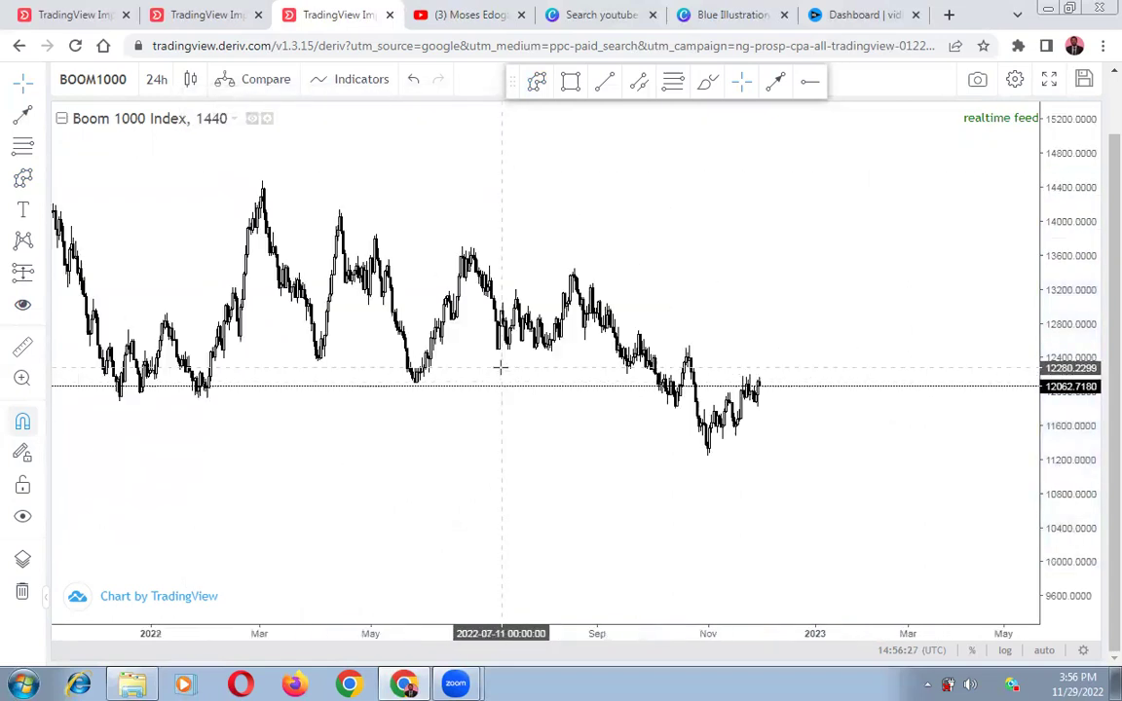
pyautogui.moveTo(384, 379); pyautogui.dragTo(690, 431)
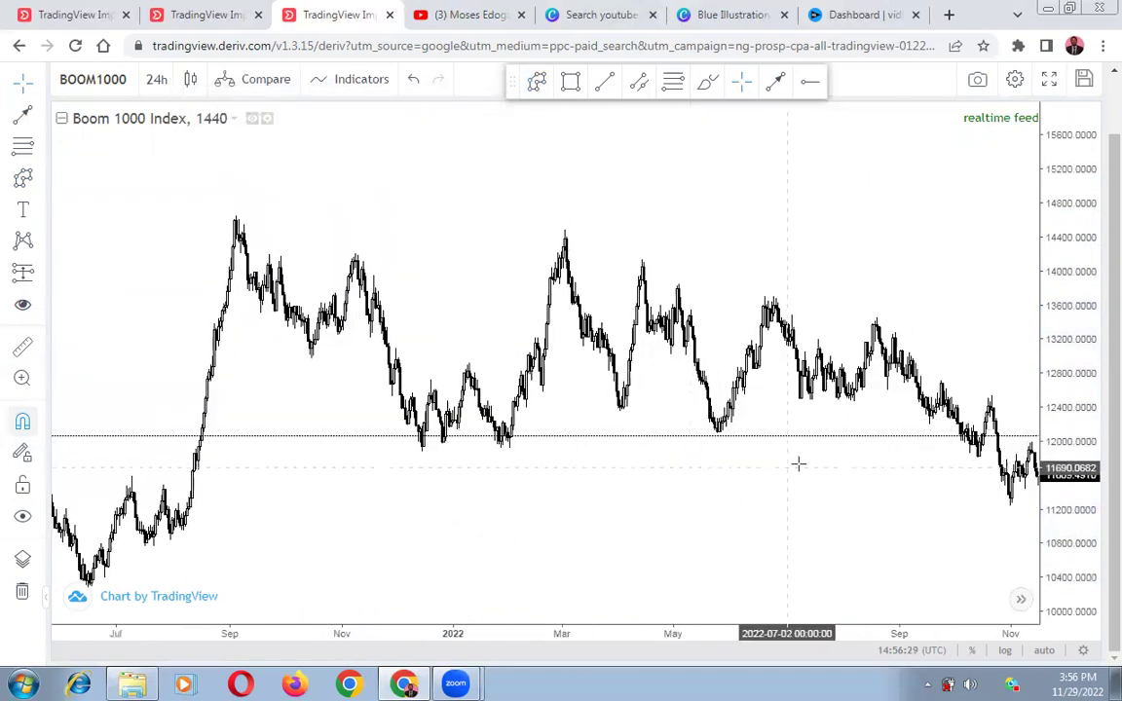
pyautogui.moveTo(1058, 475); pyautogui.dragTo(1055, 380)
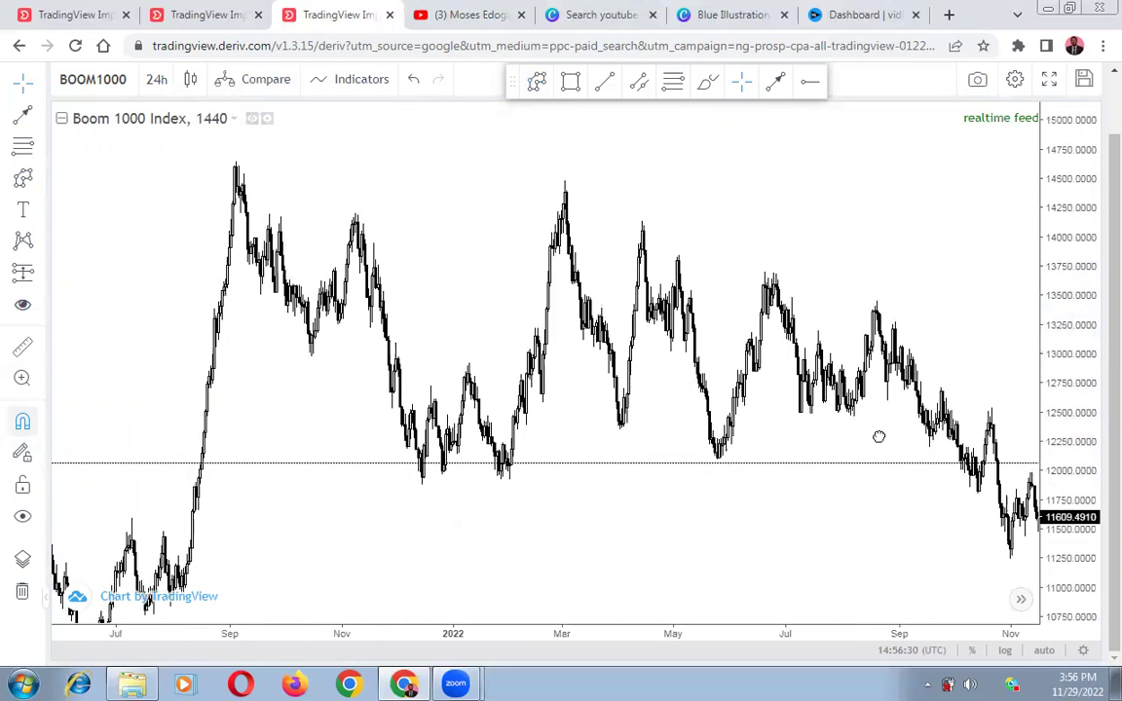
pyautogui.moveTo(879, 437); pyautogui.dragTo(872, 460)
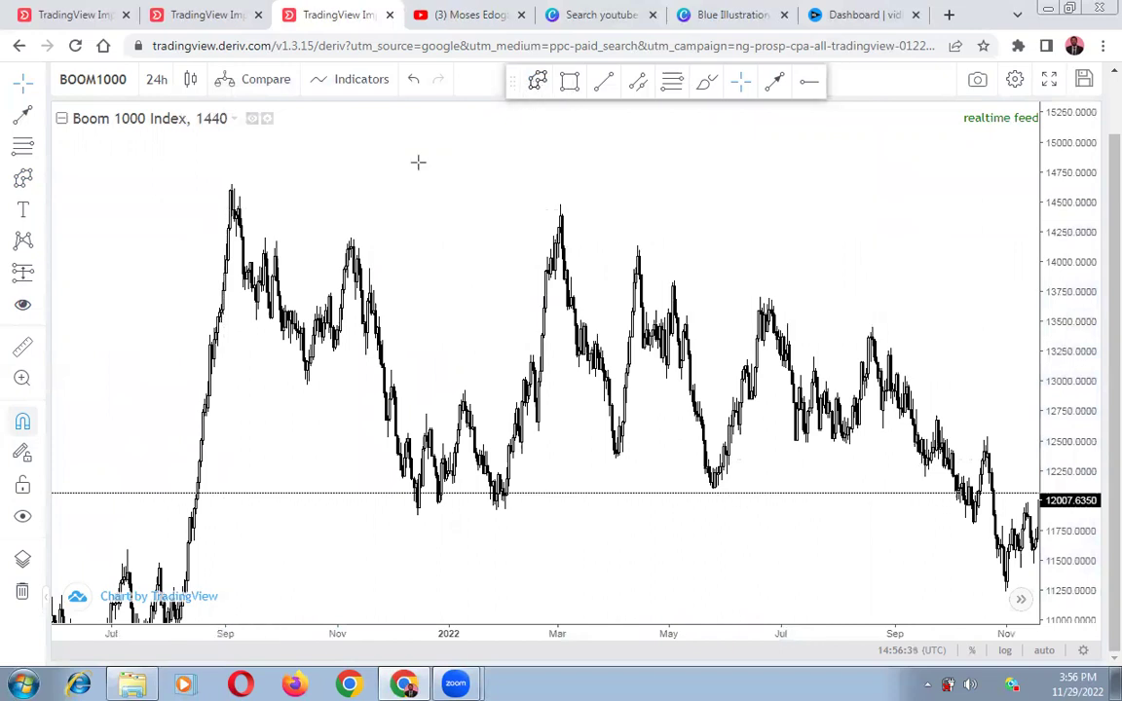
pyautogui.click(538, 84)
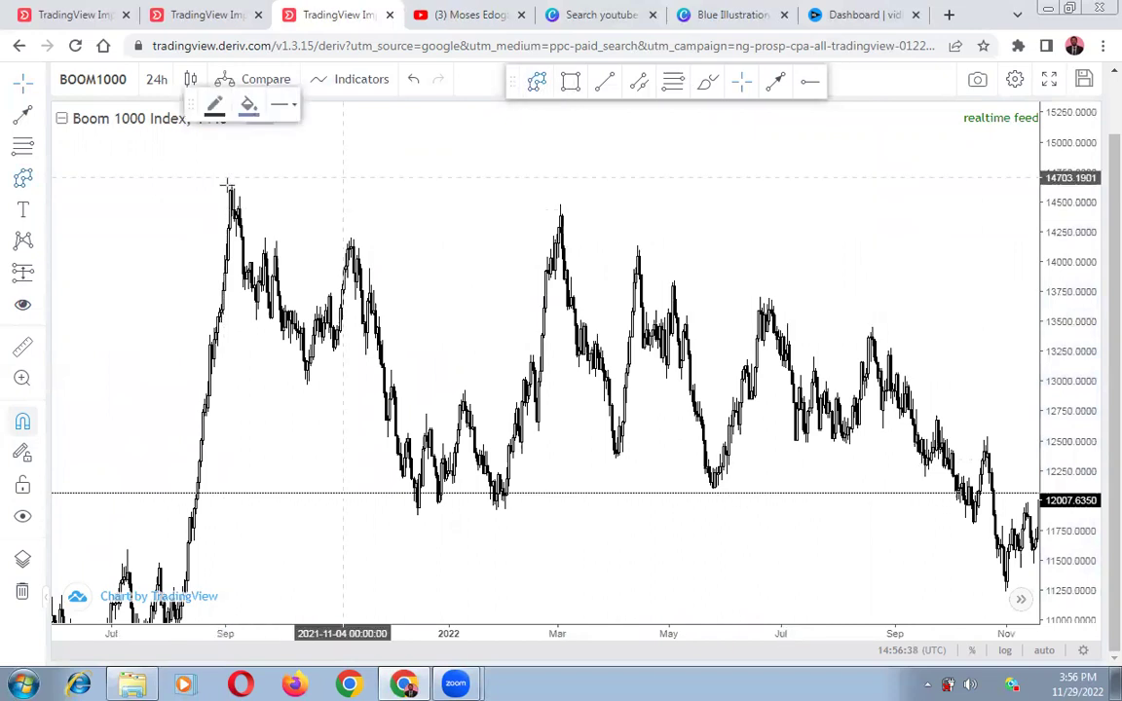
pyautogui.click(225, 186)
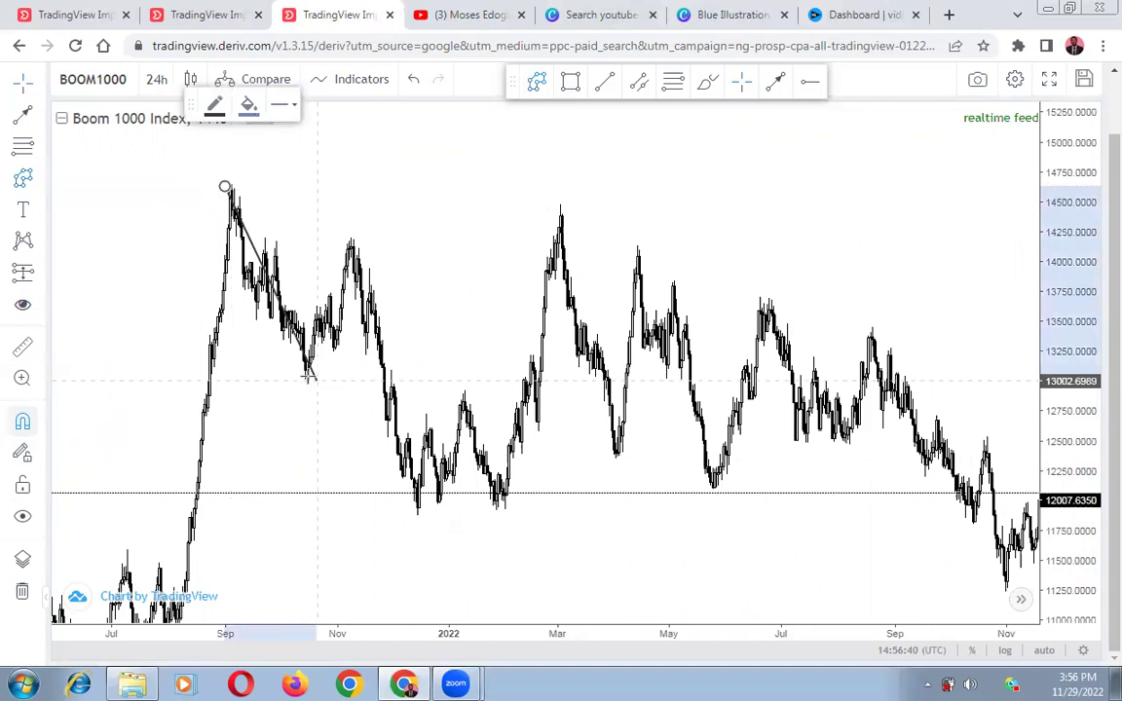
pyautogui.click(307, 371)
pyautogui.click(352, 246)
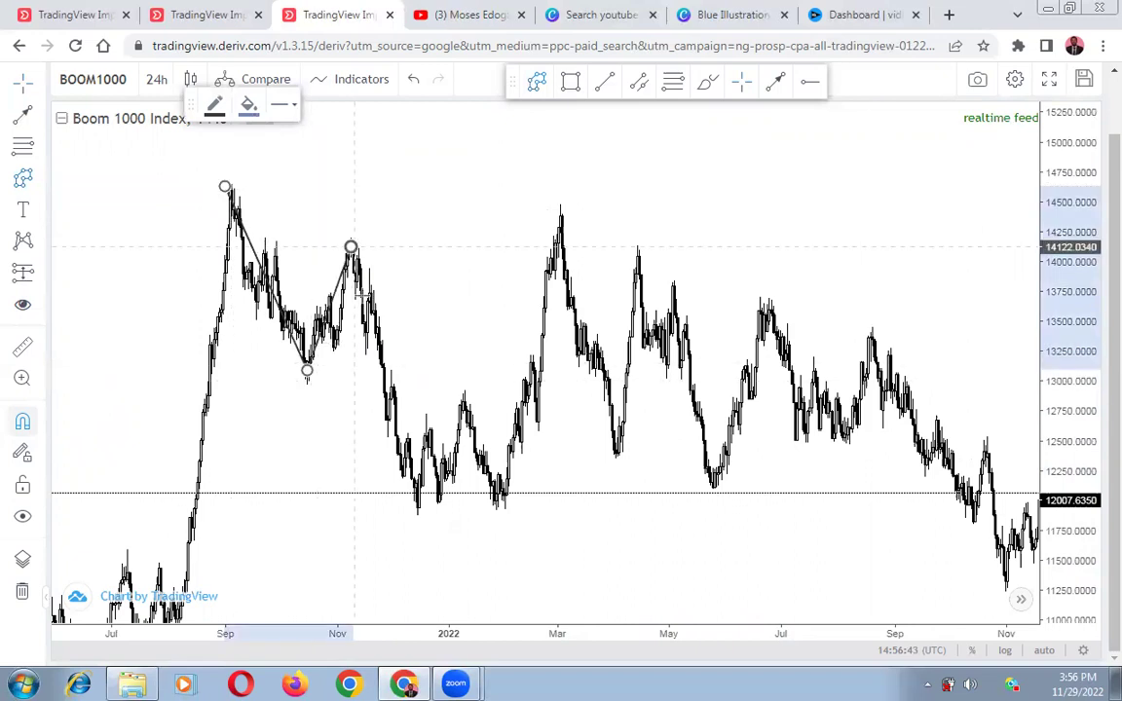
pyautogui.click(499, 507)
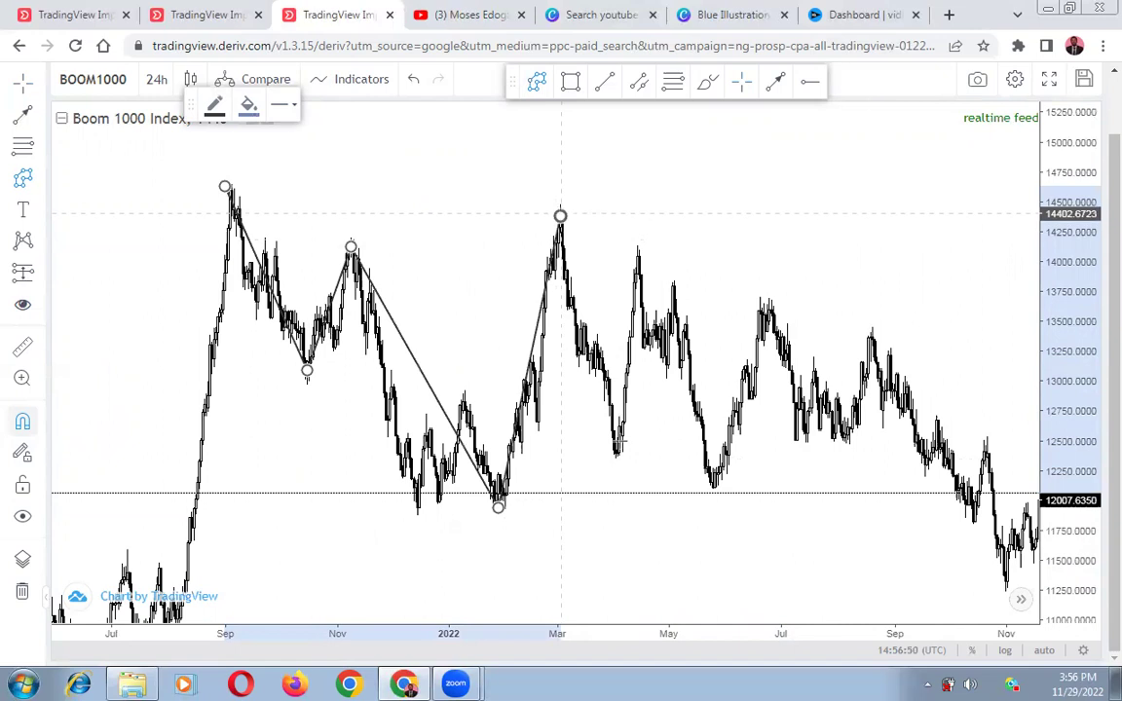
pyautogui.click(717, 486)
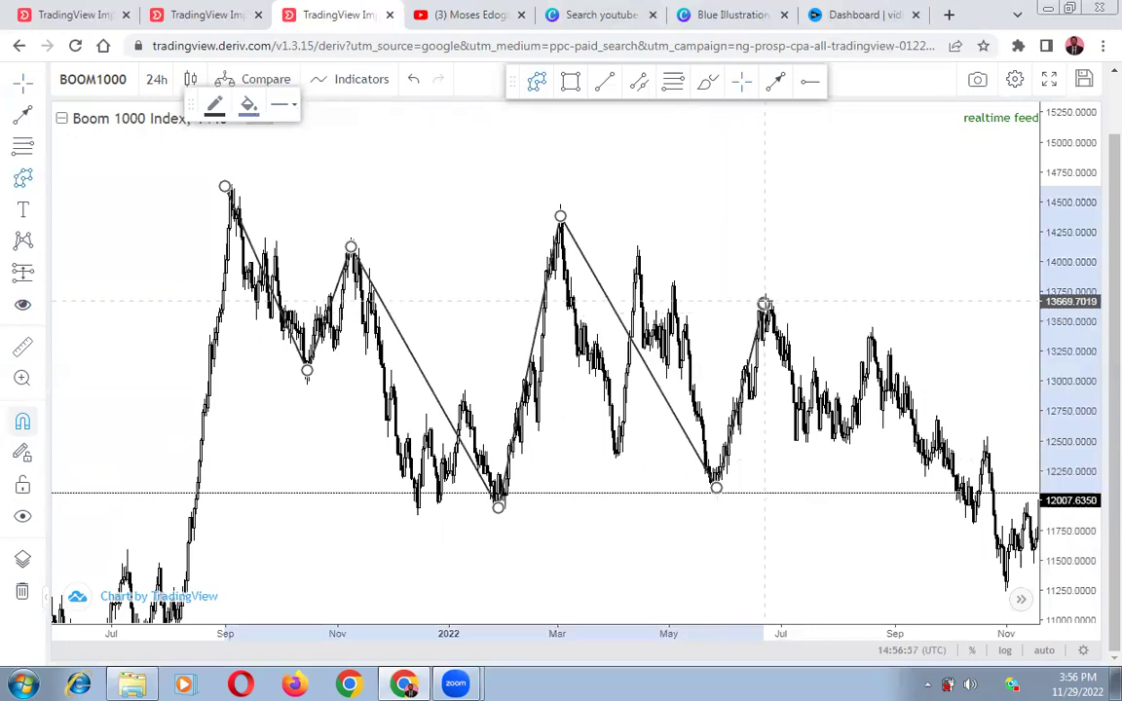
pyautogui.doubleClick(1001, 564)
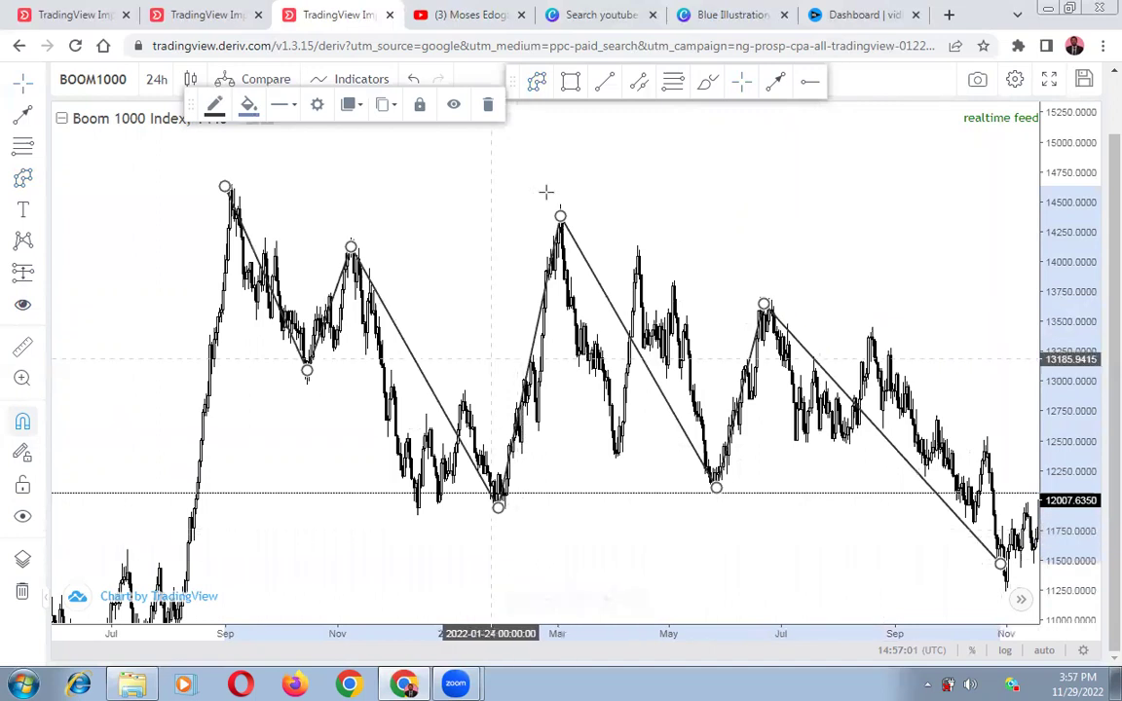
# - Draw a horizontal trend line at about 11950 from the January 2022 low to 21 September 2022 and colour it dark red
pyautogui.click(604, 83)
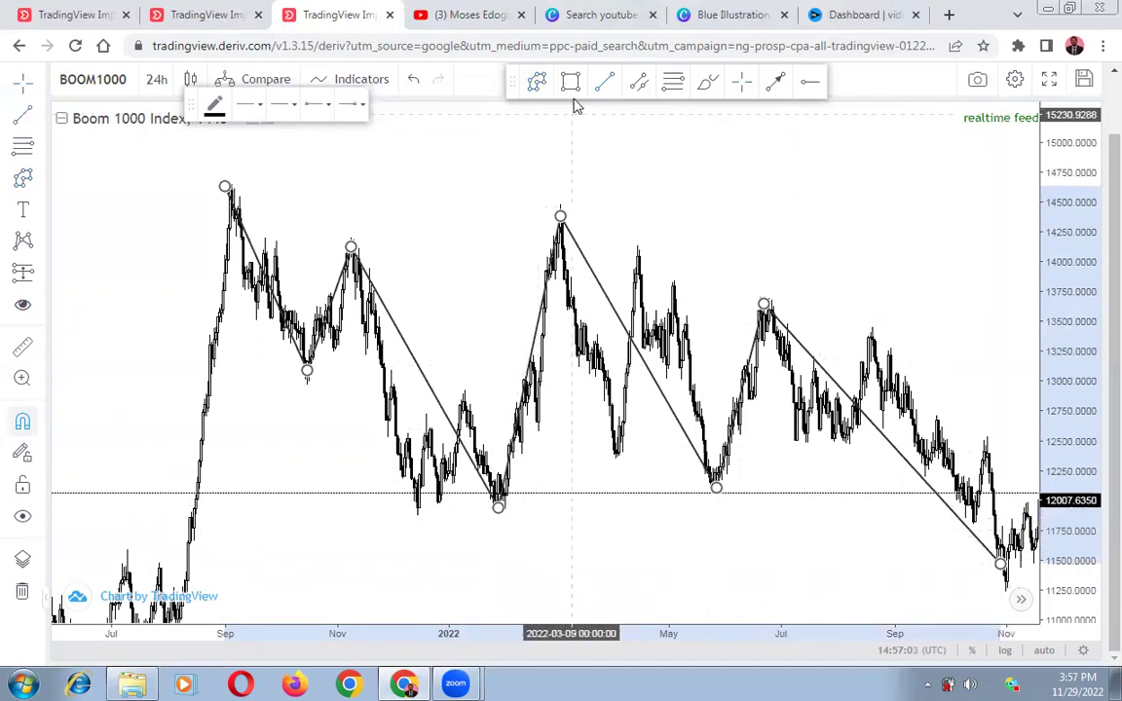
pyautogui.click(480, 464)
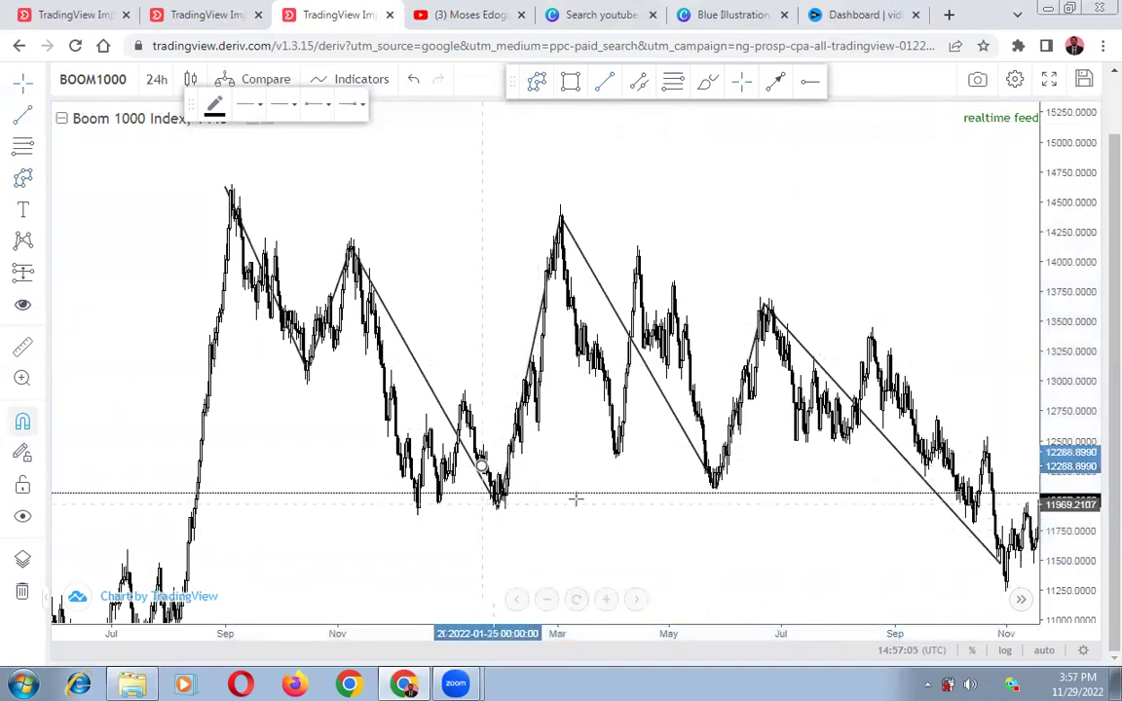
pyautogui.click(777, 467)
pyautogui.click(646, 493)
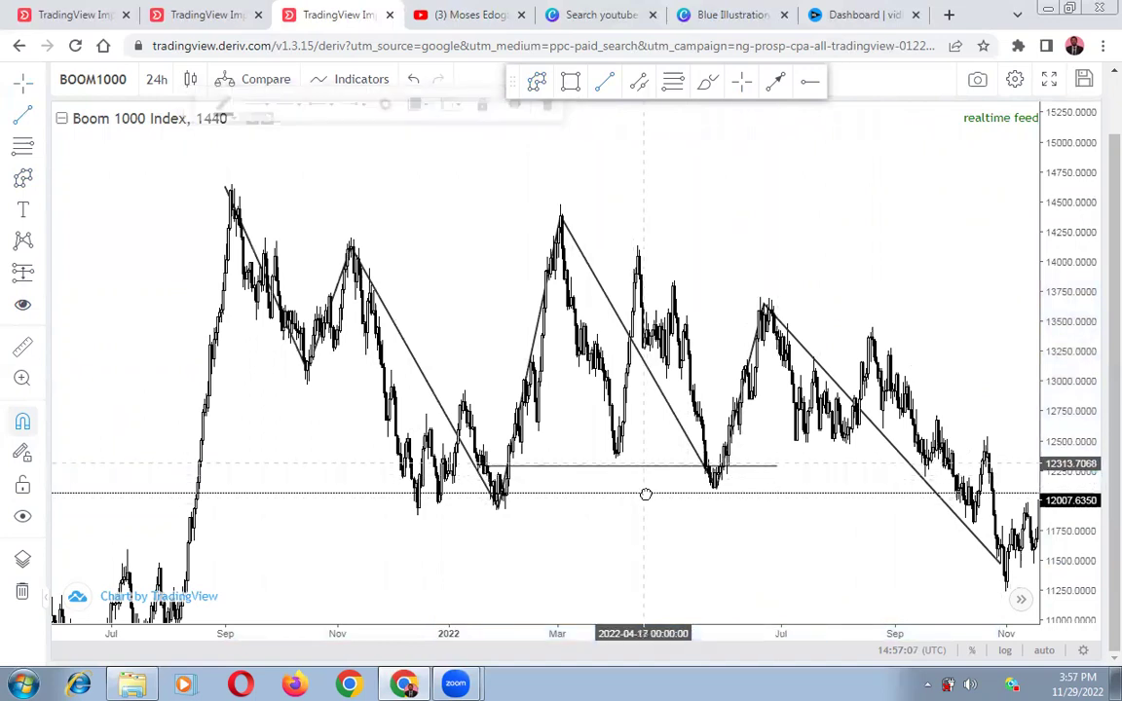
pyautogui.moveTo(633, 470); pyautogui.dragTo(648, 517)
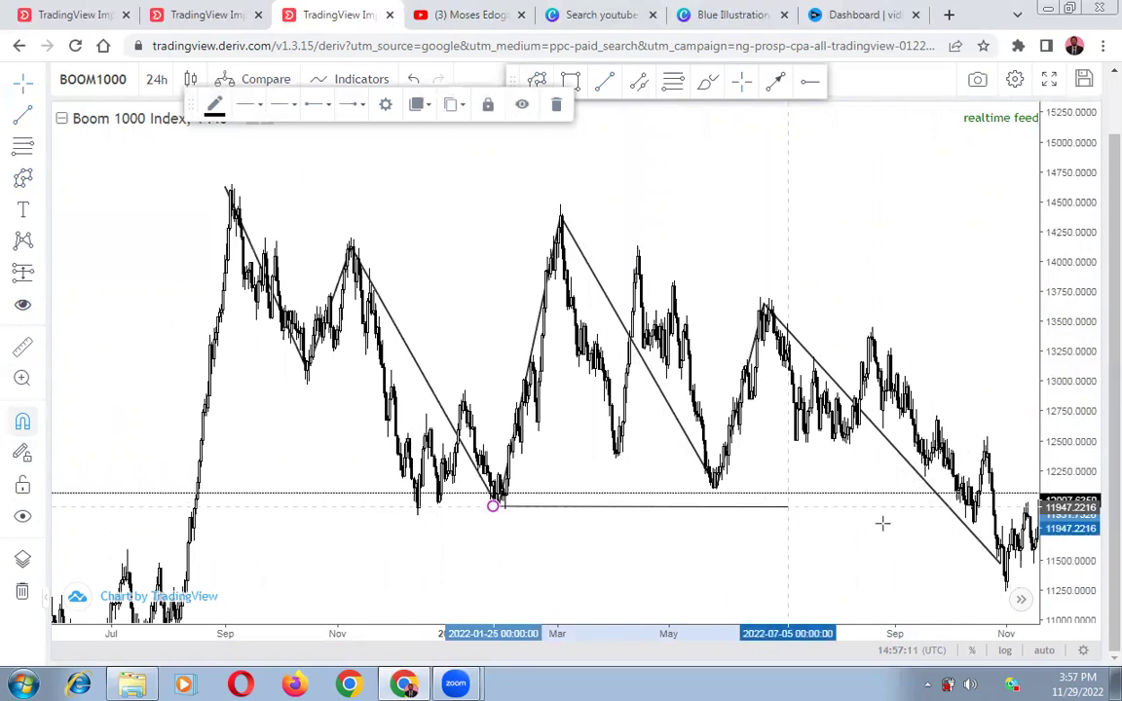
pyautogui.moveTo(930, 510); pyautogui.dragTo(931, 507)
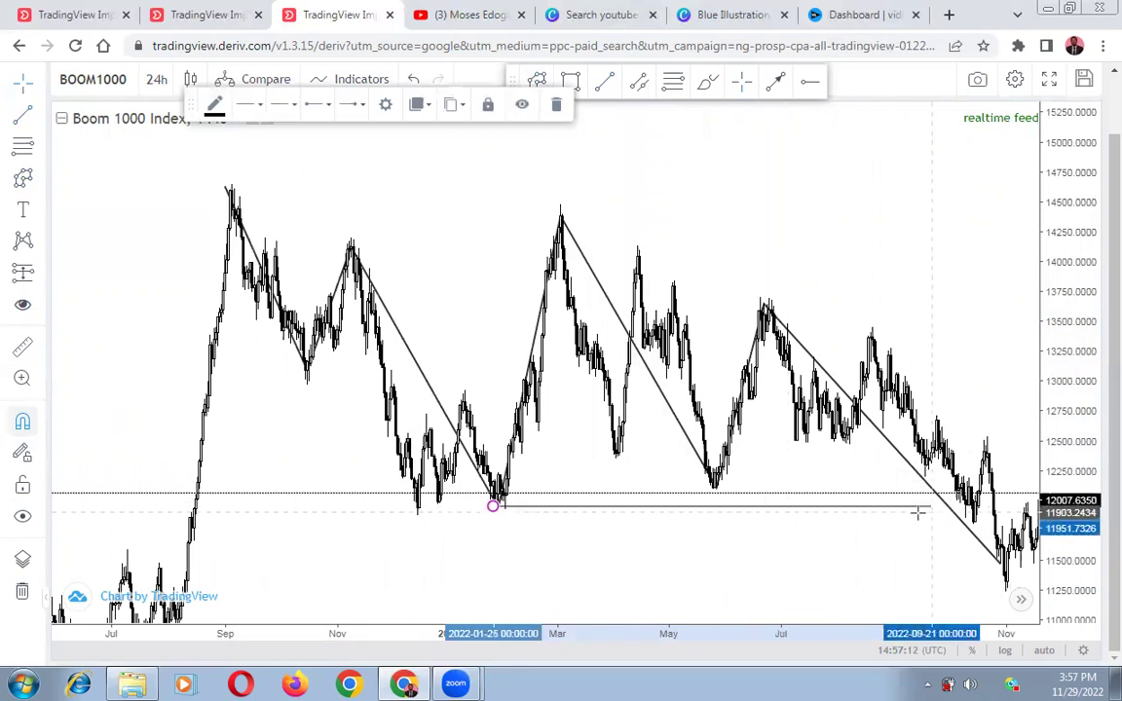
pyautogui.click(214, 104)
pyautogui.click(219, 160)
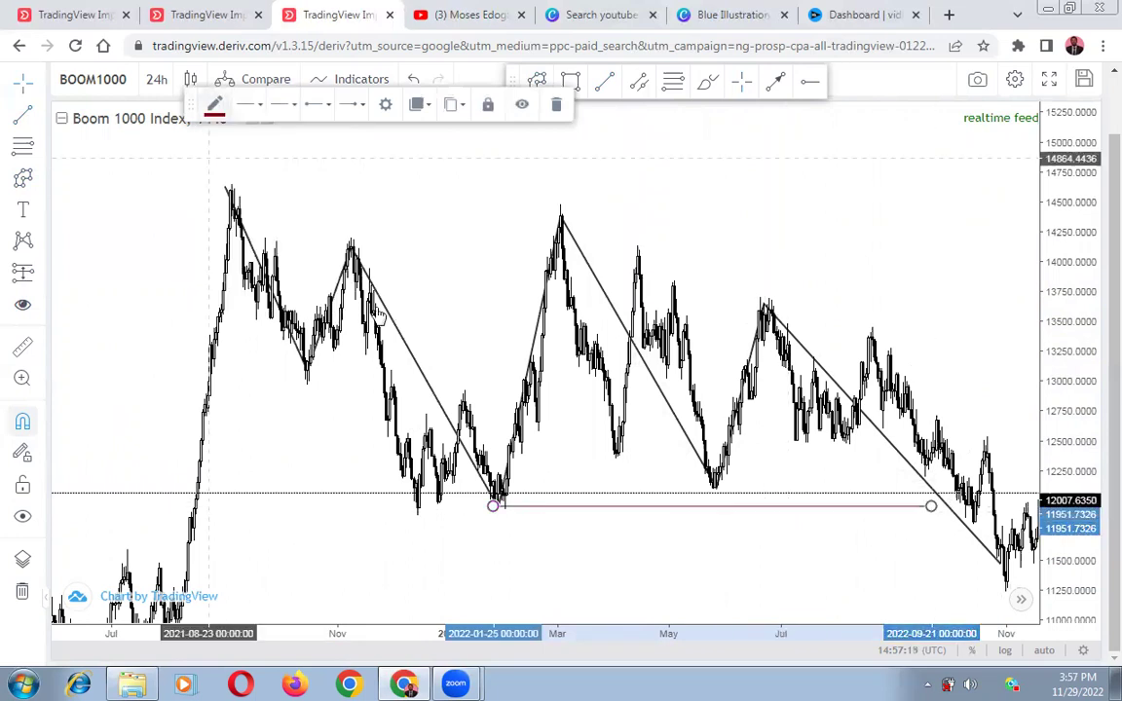
pyautogui.click(460, 309)
# - Mark a support zone with a rectangle from July 2021 to mid-November 2022, between about 11570 and 11270
pyautogui.moveTo(462, 304); pyautogui.dragTo(320, 309)
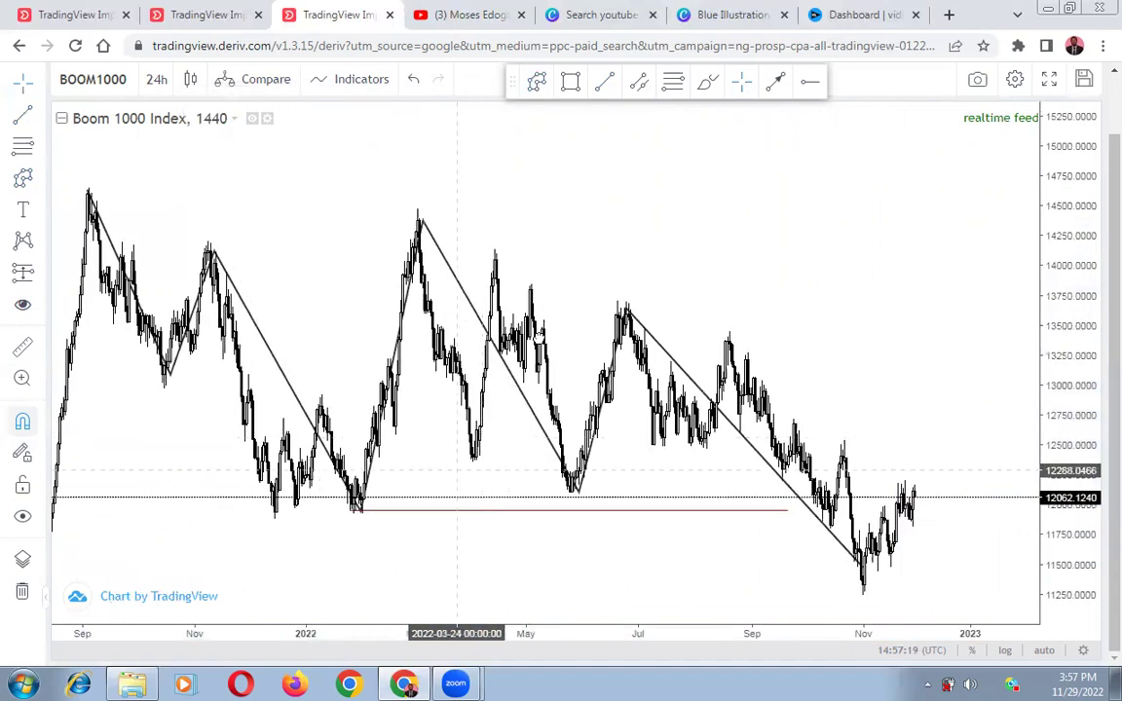
pyautogui.moveTo(492, 404); pyautogui.dragTo(565, 301)
pyautogui.click(573, 86)
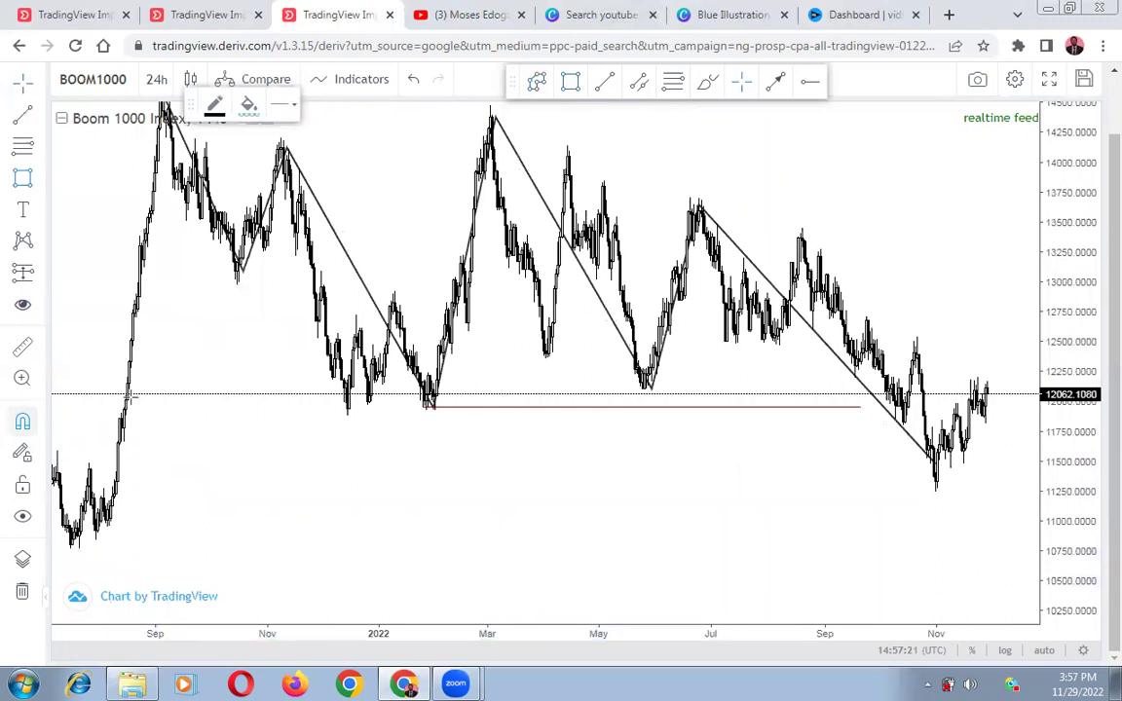
pyautogui.click(73, 453)
pyautogui.click(910, 499)
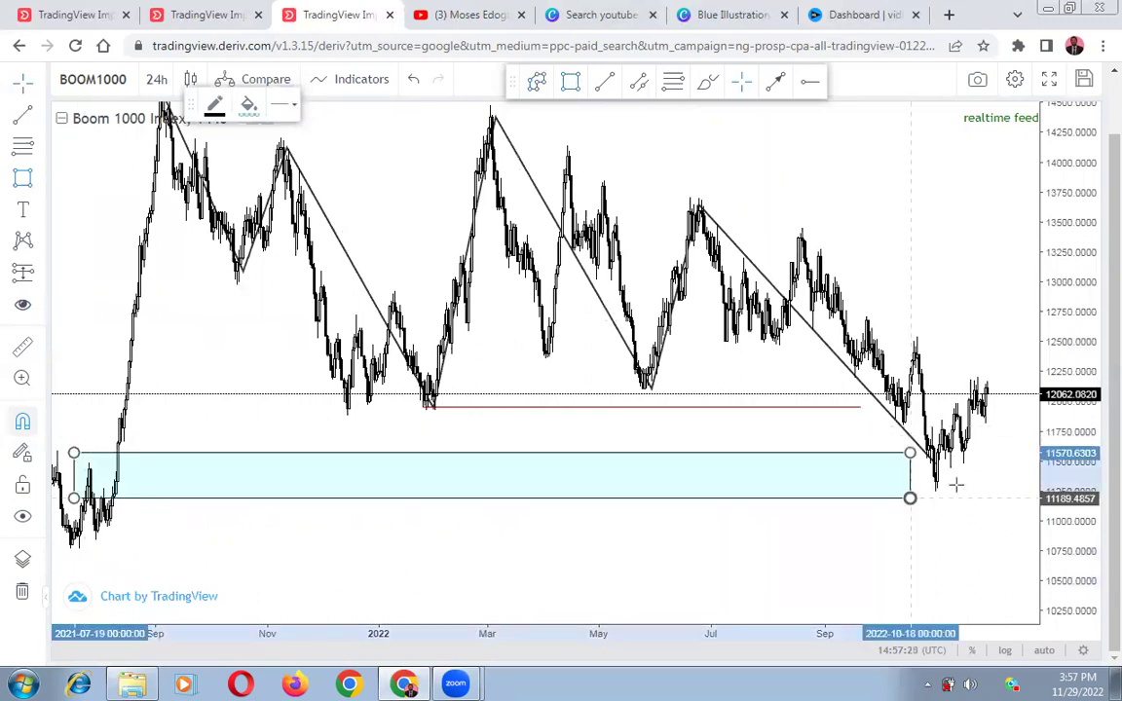
pyautogui.click(959, 489)
pyautogui.click(669, 548)
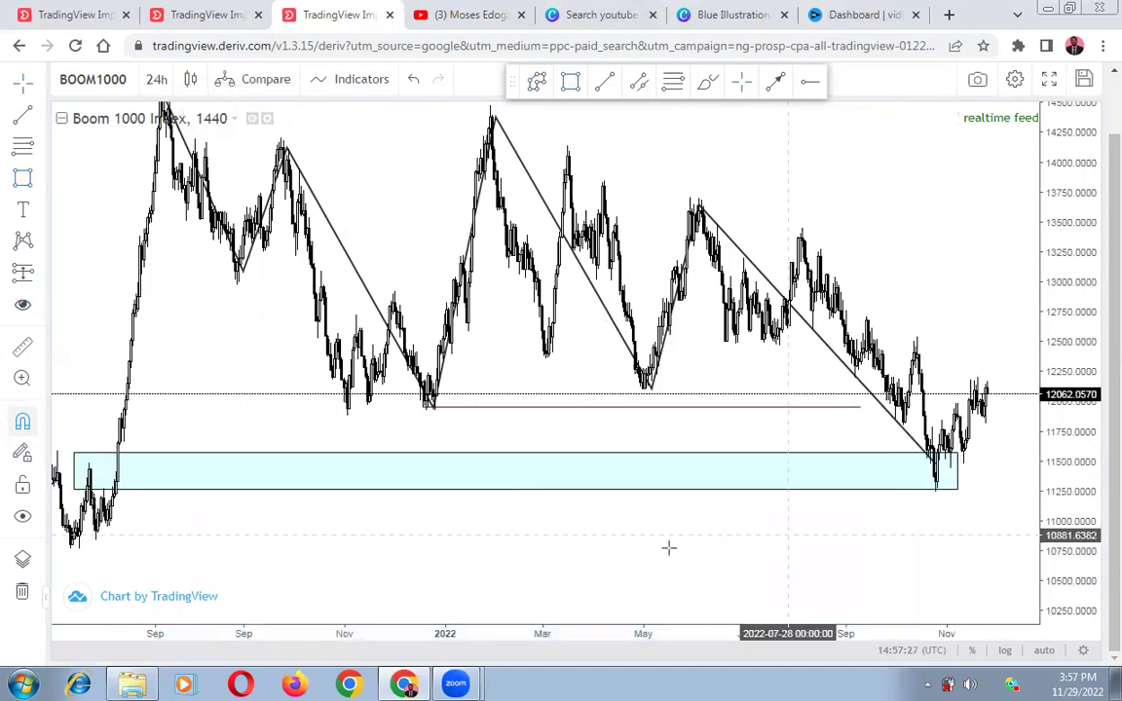
# - Resize the rectangle zone to start in early August 2021 and span about 11170 to 11630
pyautogui.moveTo(732, 542); pyautogui.dragTo(834, 521)
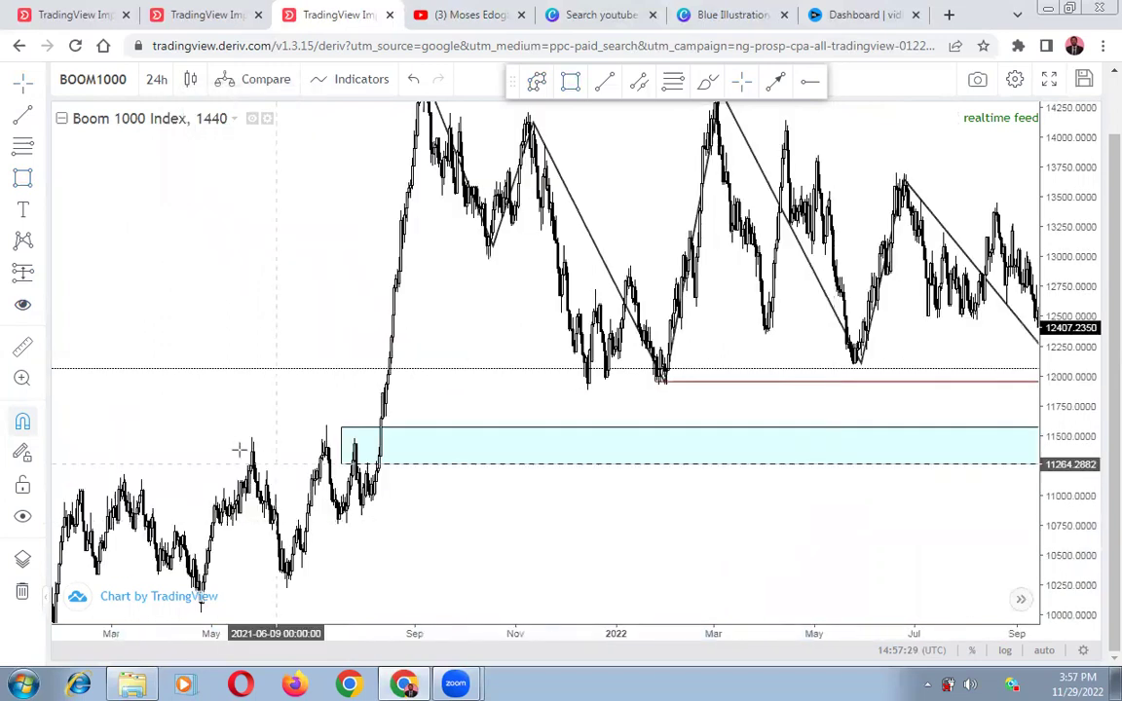
pyautogui.scroll(1, 534, 509)
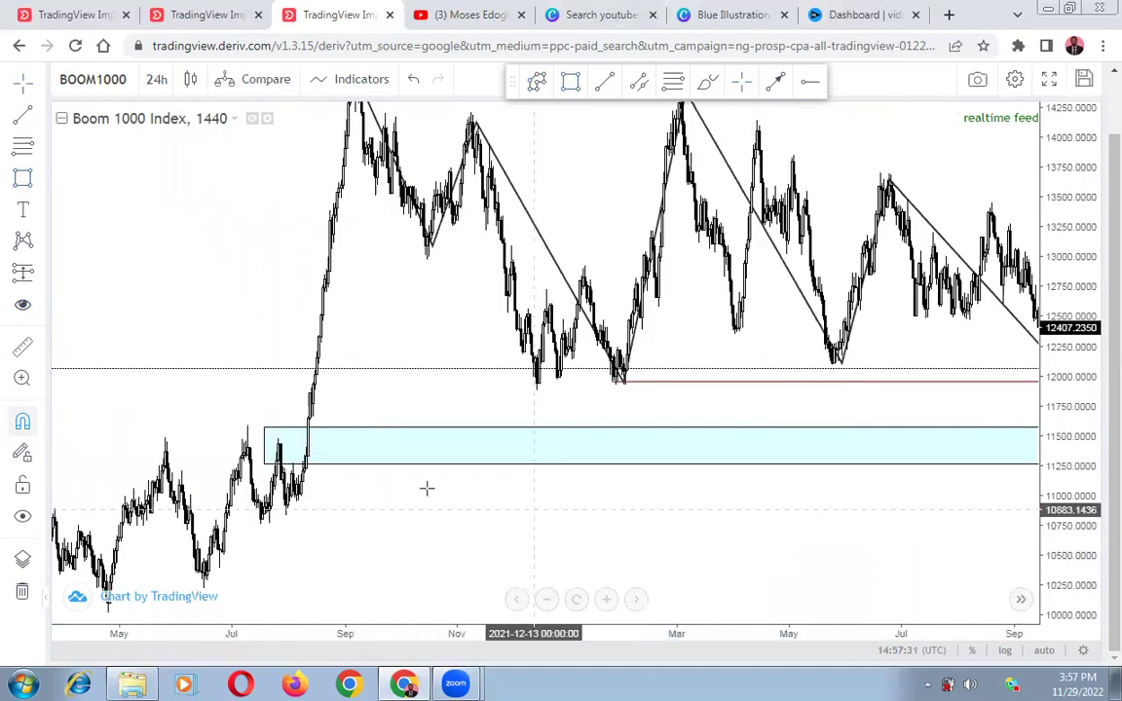
pyautogui.moveTo(353, 496); pyautogui.dragTo(231, 469)
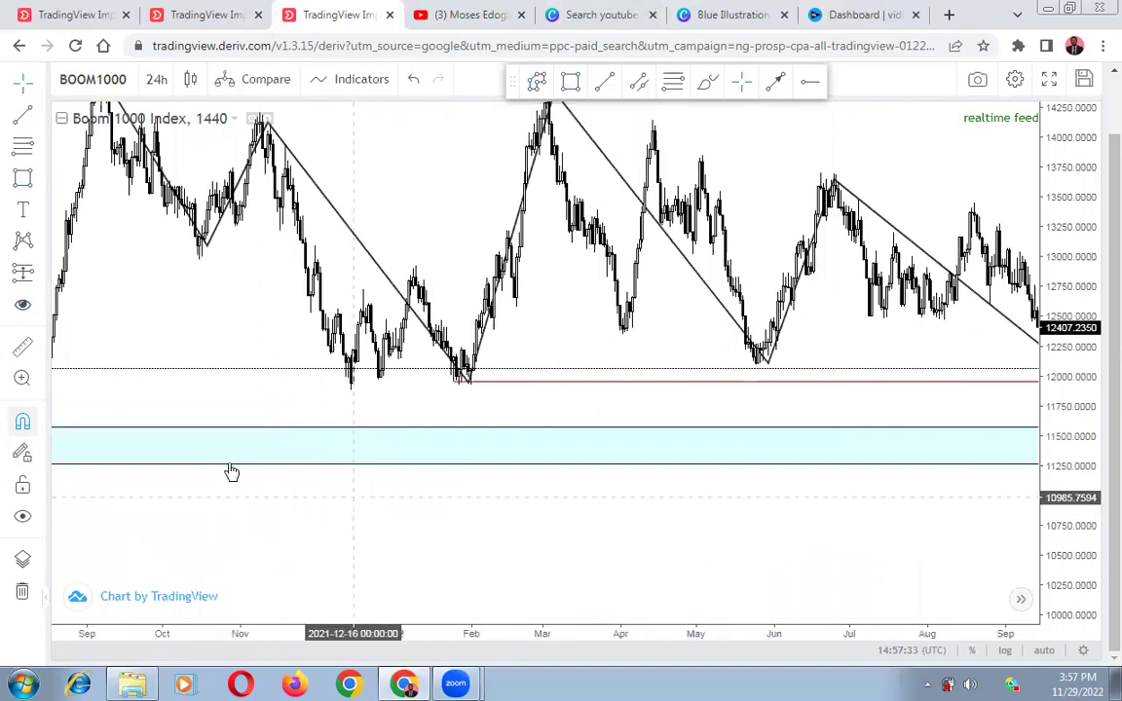
pyautogui.moveTo(664, 523); pyautogui.dragTo(581, 520)
pyautogui.scroll(1, 394, 499)
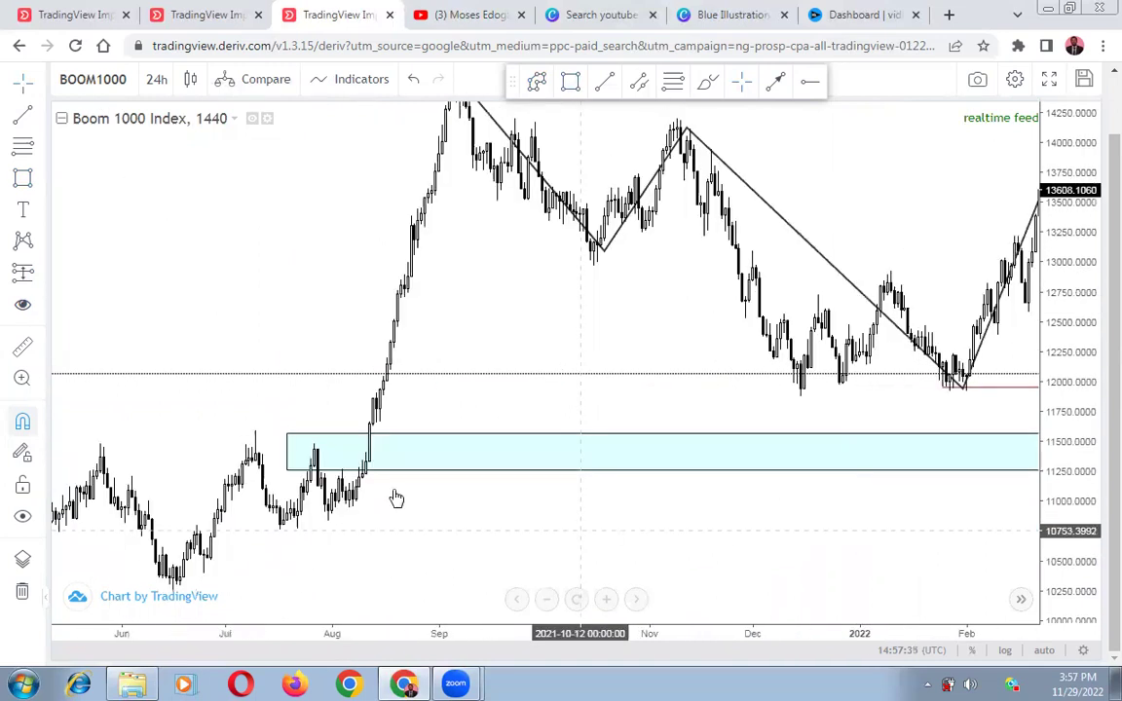
pyautogui.scroll(1, 393, 499)
pyautogui.moveTo(326, 470); pyautogui.dragTo(219, 383)
# - Delete the path tracing the swings from the September 2021 high
pyautogui.scroll(-2, 390, 399)
pyautogui.moveTo(537, 397); pyautogui.dragTo(365, 417)
pyautogui.hscroll(3, 381, 426)
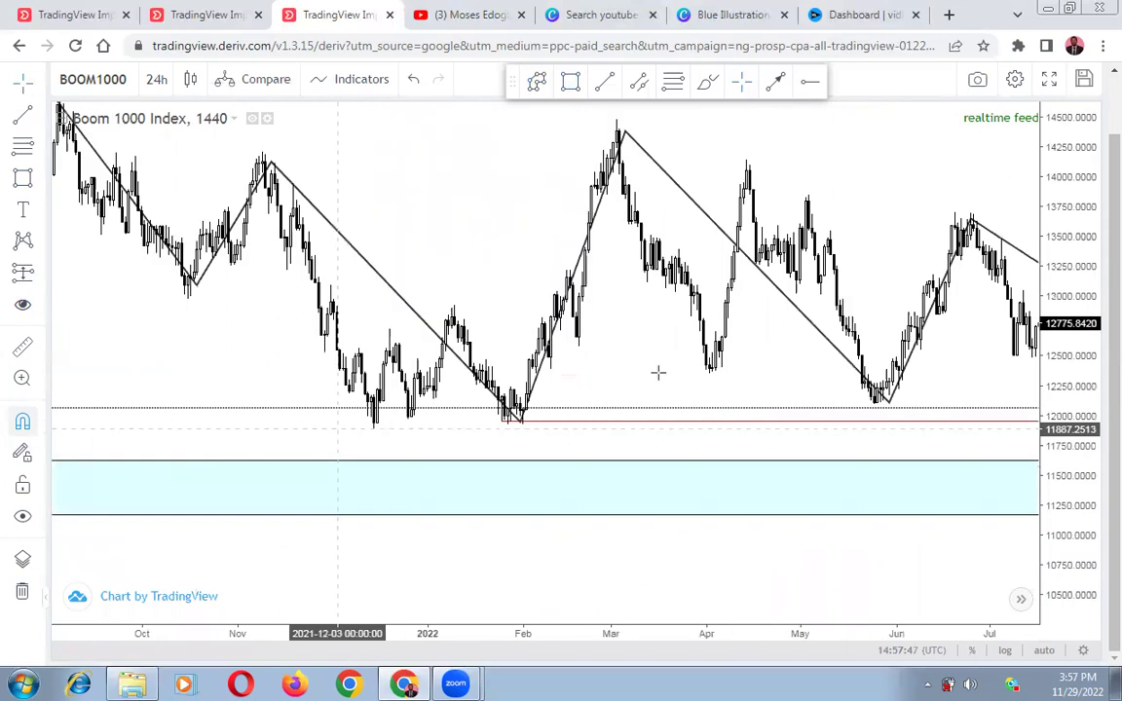
pyautogui.hscroll(-1, 561, 342)
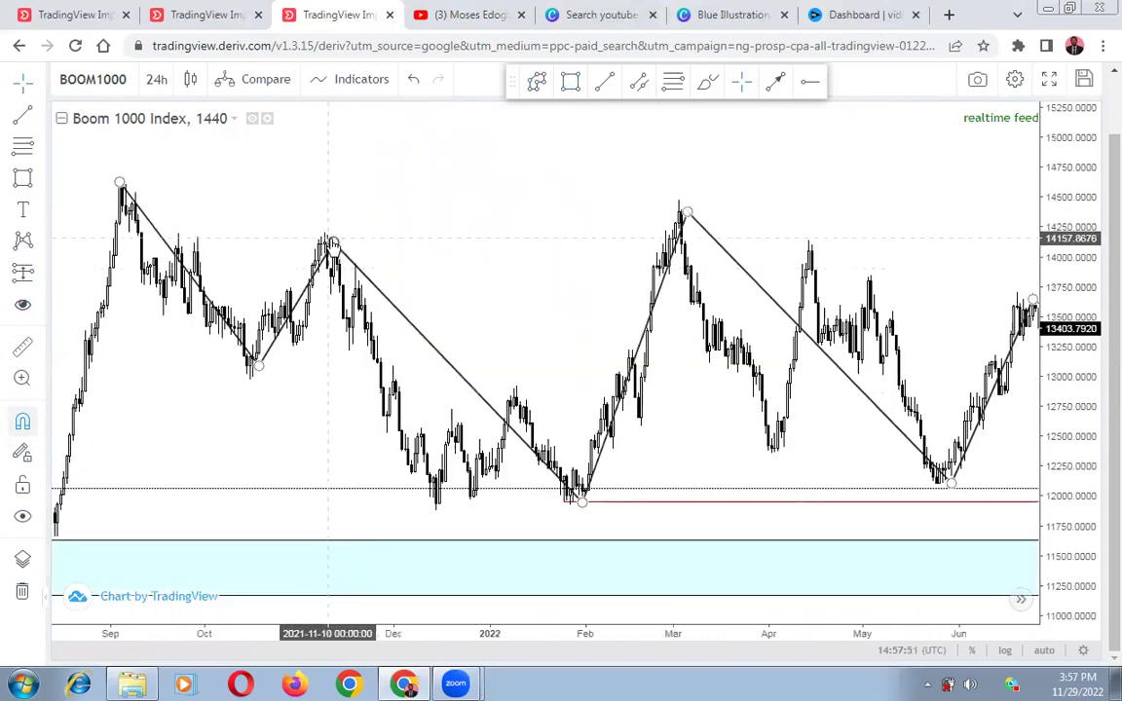
pyautogui.click(335, 245)
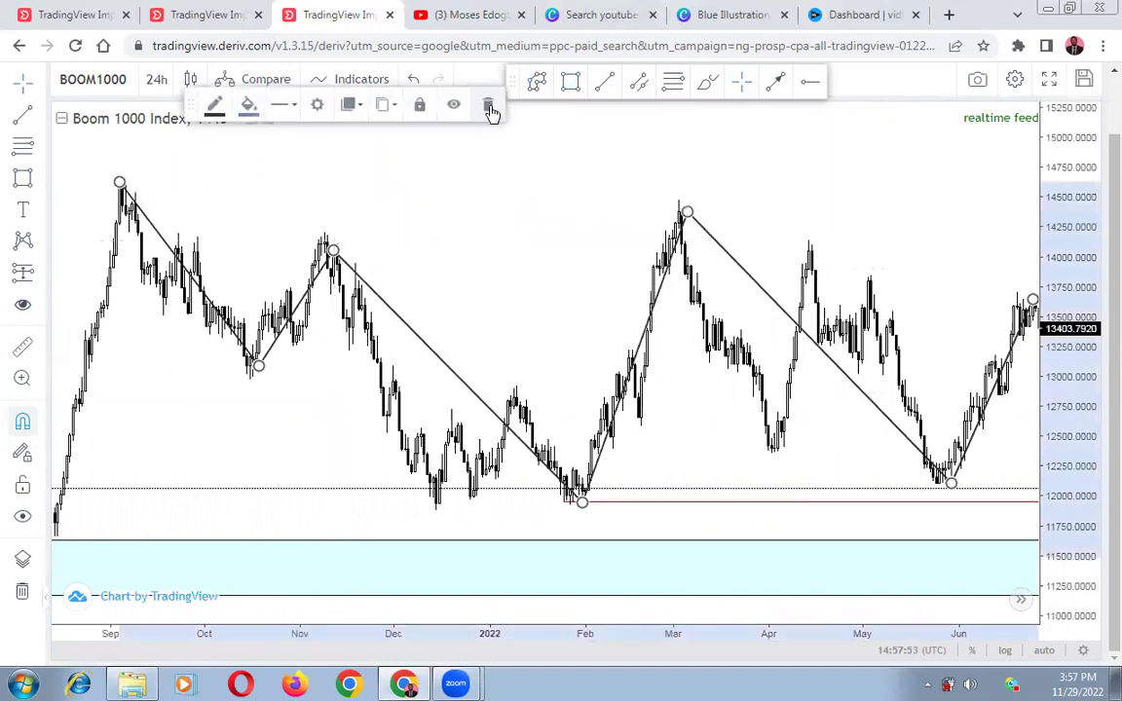
pyautogui.press('Delete')
# - Trace a path from the September 2021 high through the October low and November high to the mid-December low, and delete it
pyautogui.moveTo(488, 274); pyautogui.dragTo(594, 168)
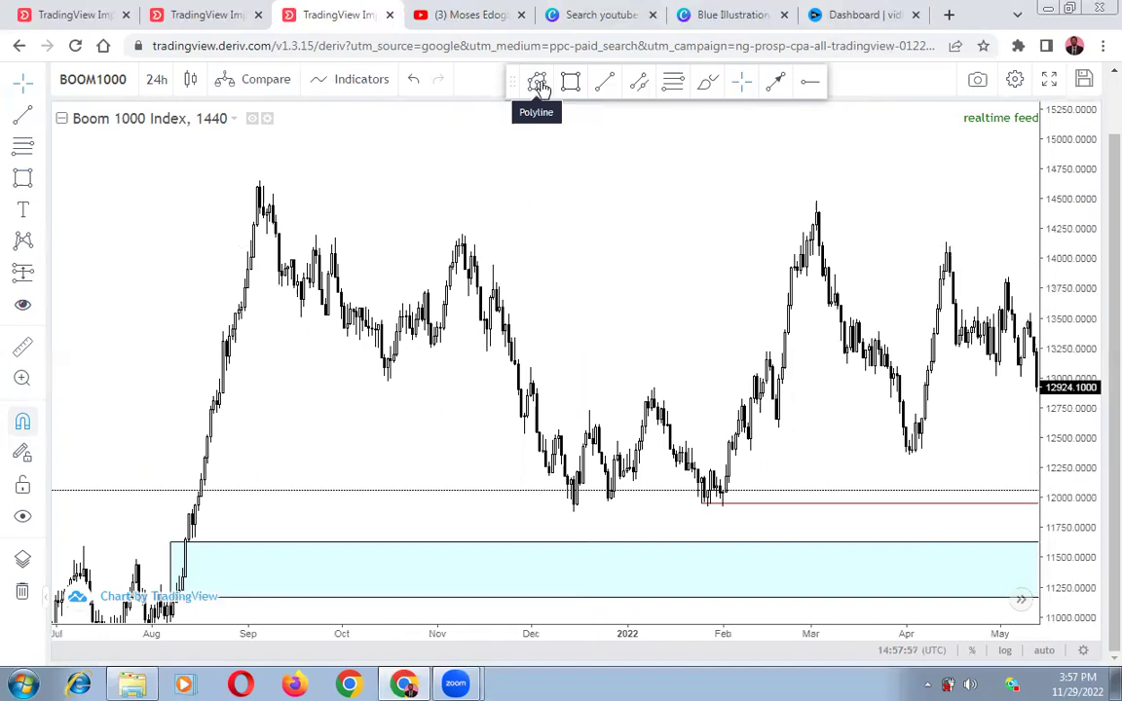
pyautogui.click(258, 183)
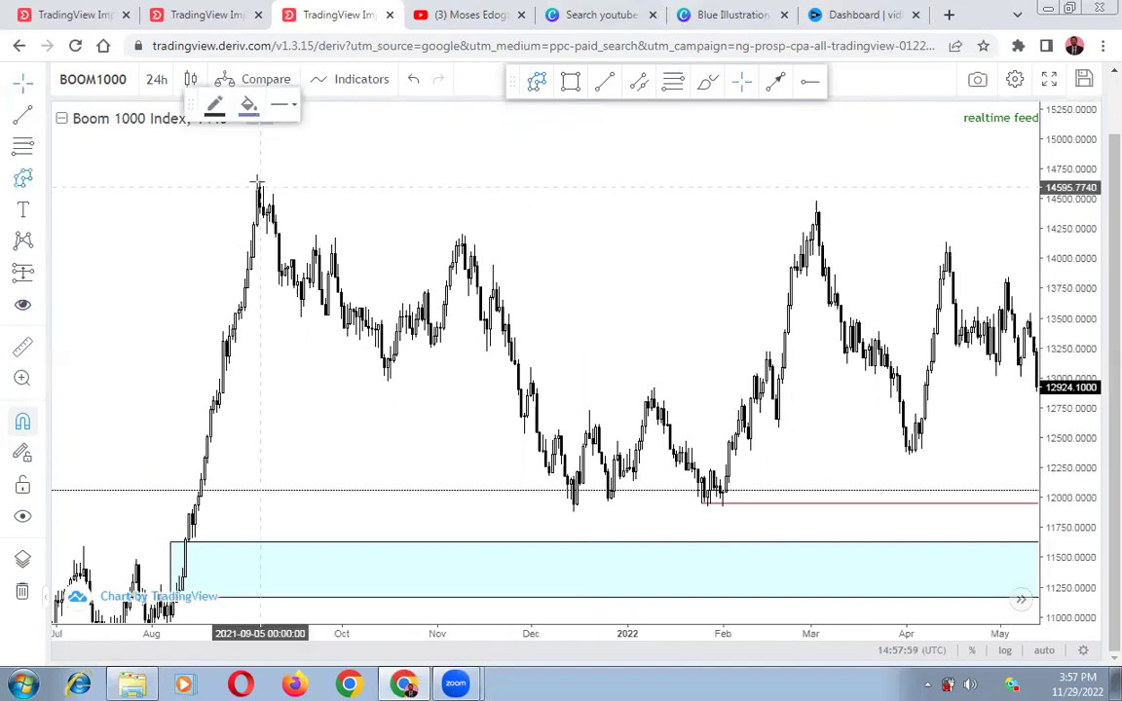
pyautogui.click(390, 379)
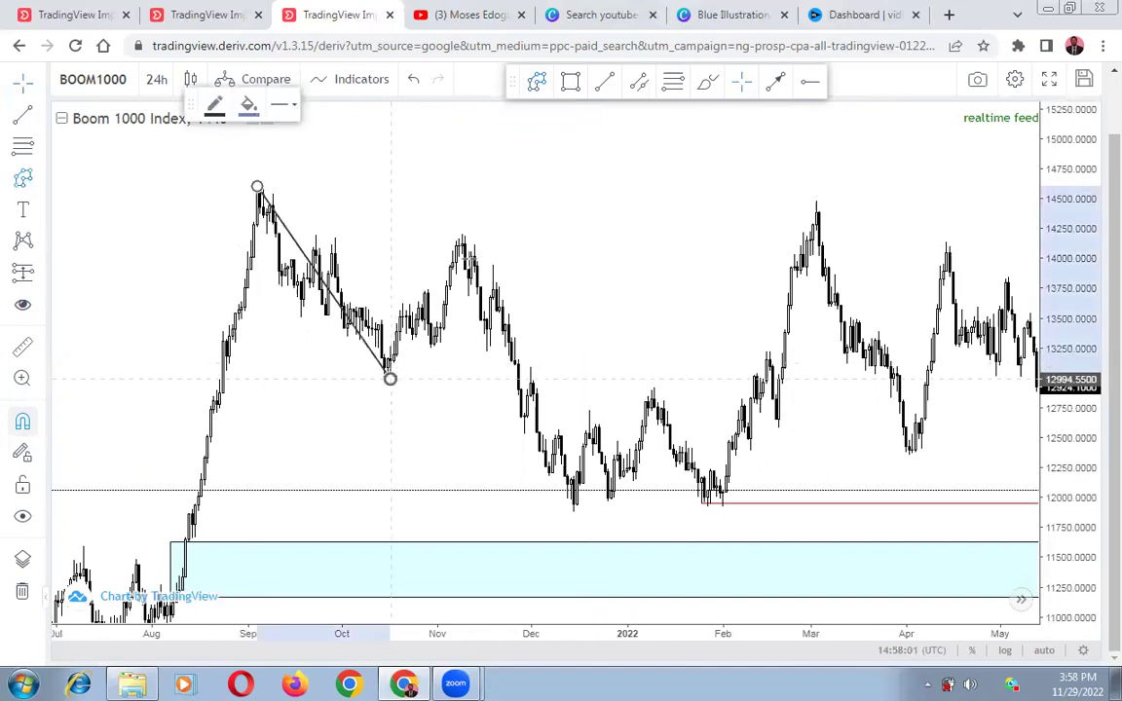
pyautogui.click(461, 234)
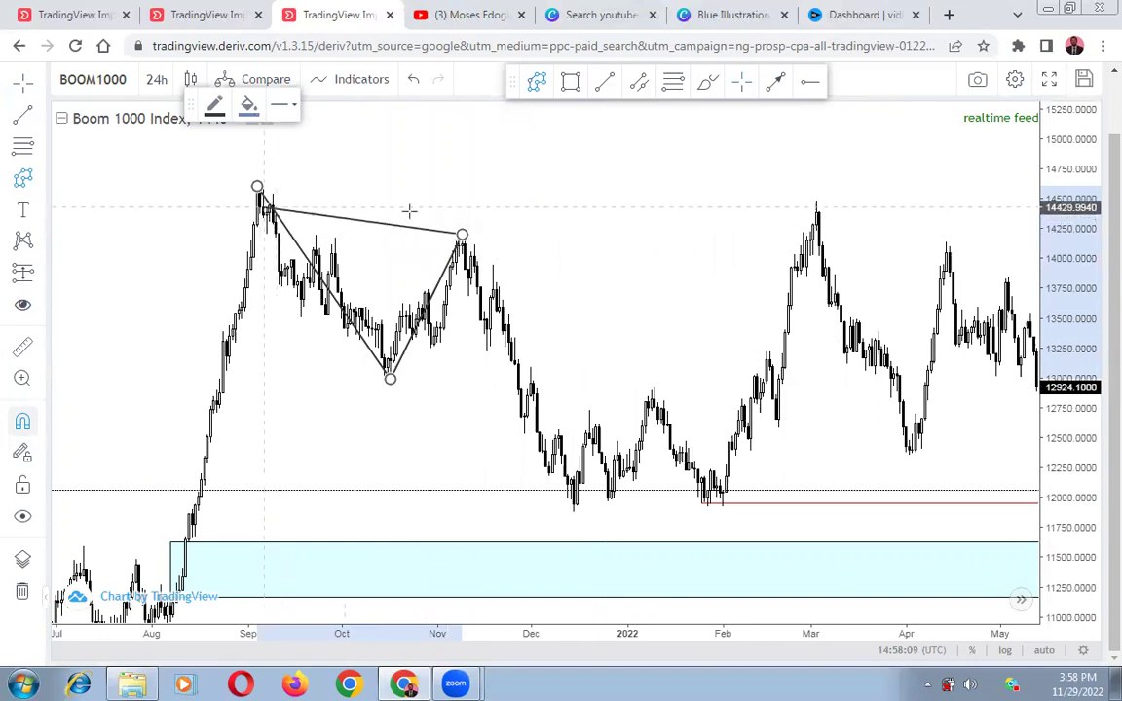
pyautogui.click(579, 507)
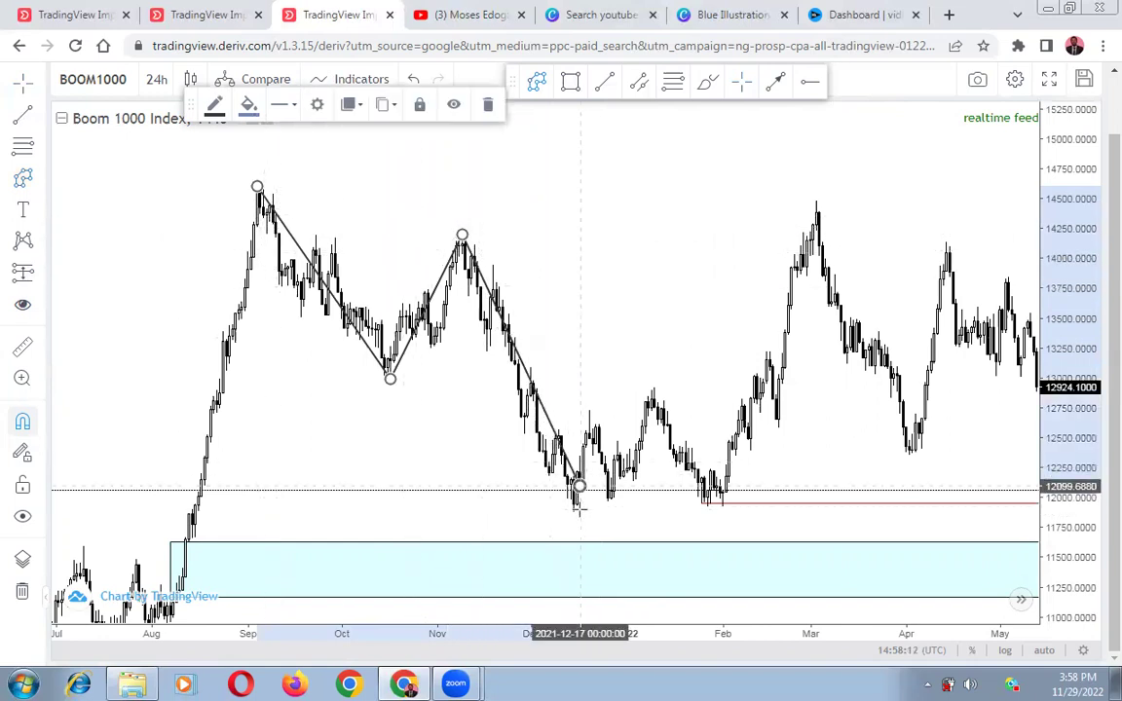
pyautogui.click(483, 104)
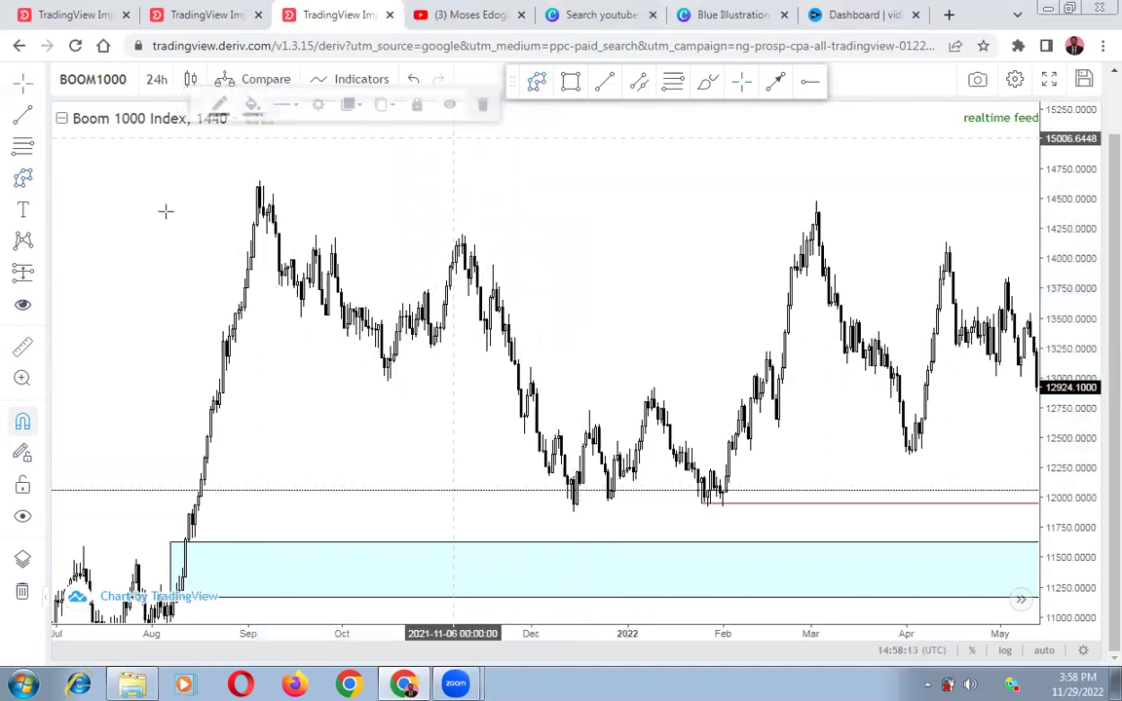
# - Place a short position at the 9 November 2021 high, with stop at about 14677 and target at about 11906, and delete it
pyautogui.click(43, 280)
pyautogui.click(88, 308)
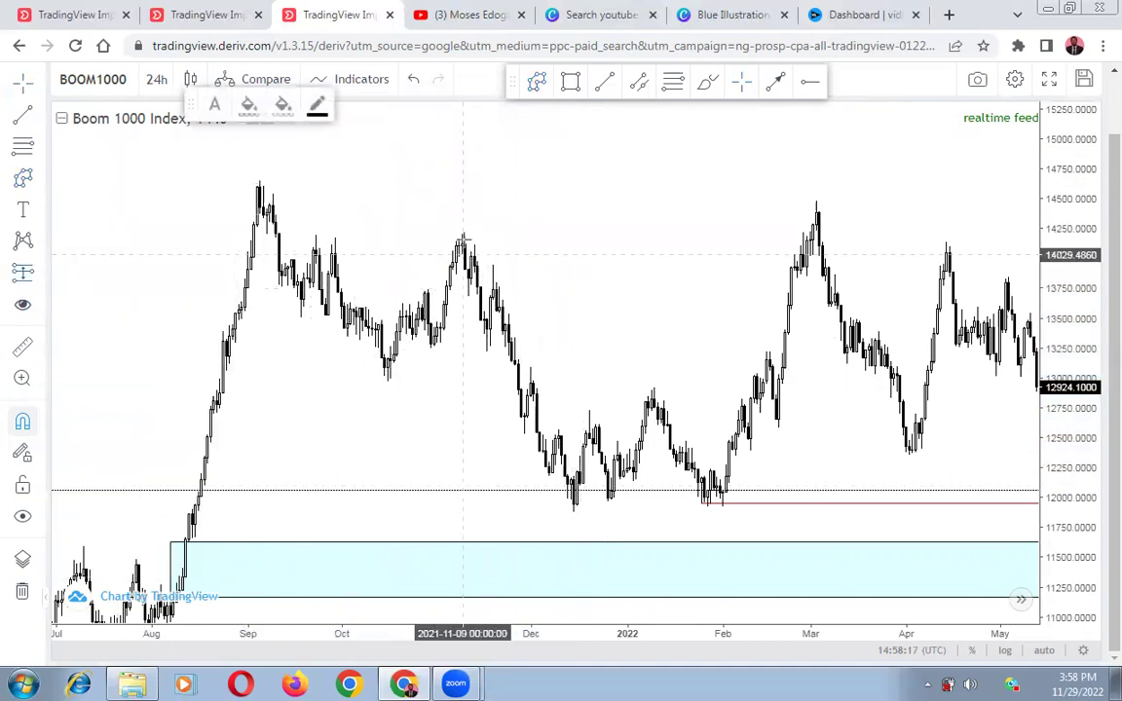
pyautogui.click(463, 236)
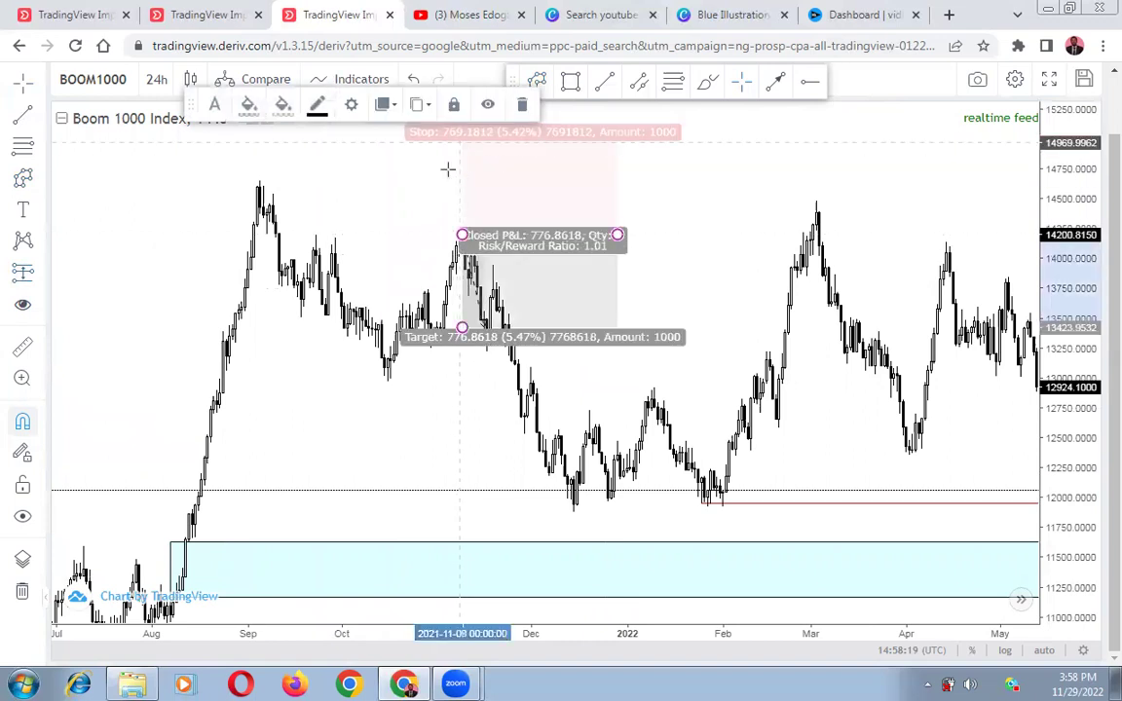
pyautogui.moveTo(437, 199); pyautogui.dragTo(446, 178)
pyautogui.moveTo(464, 331); pyautogui.dragTo(511, 507)
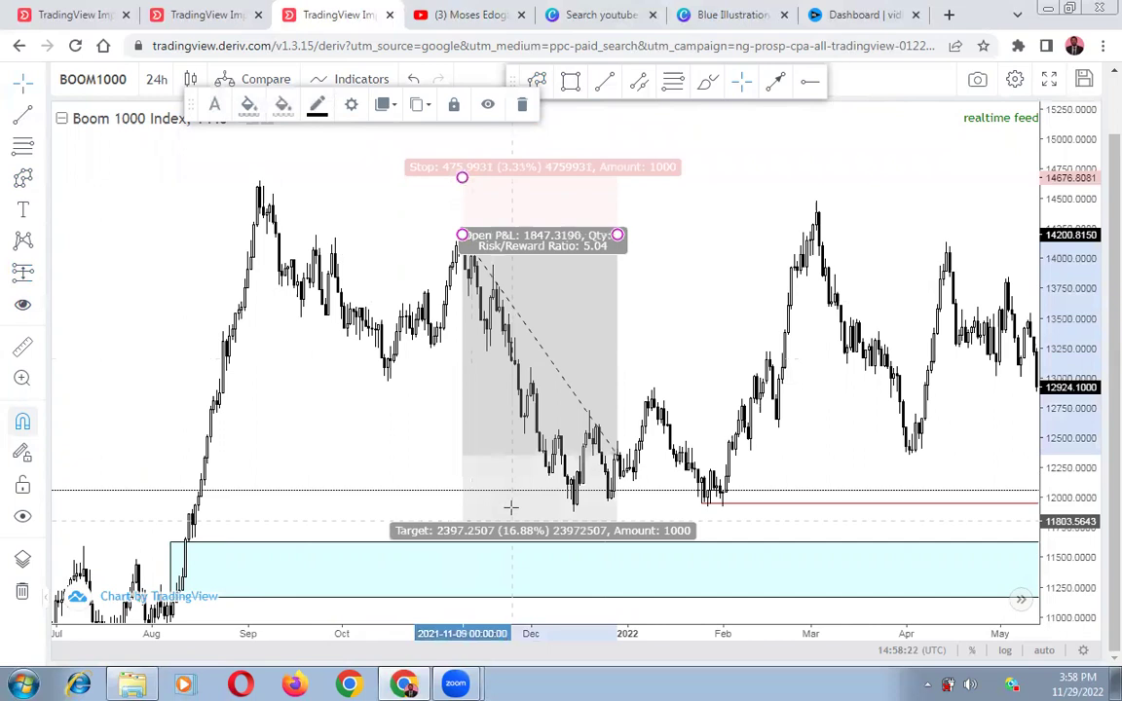
pyautogui.click(422, 457)
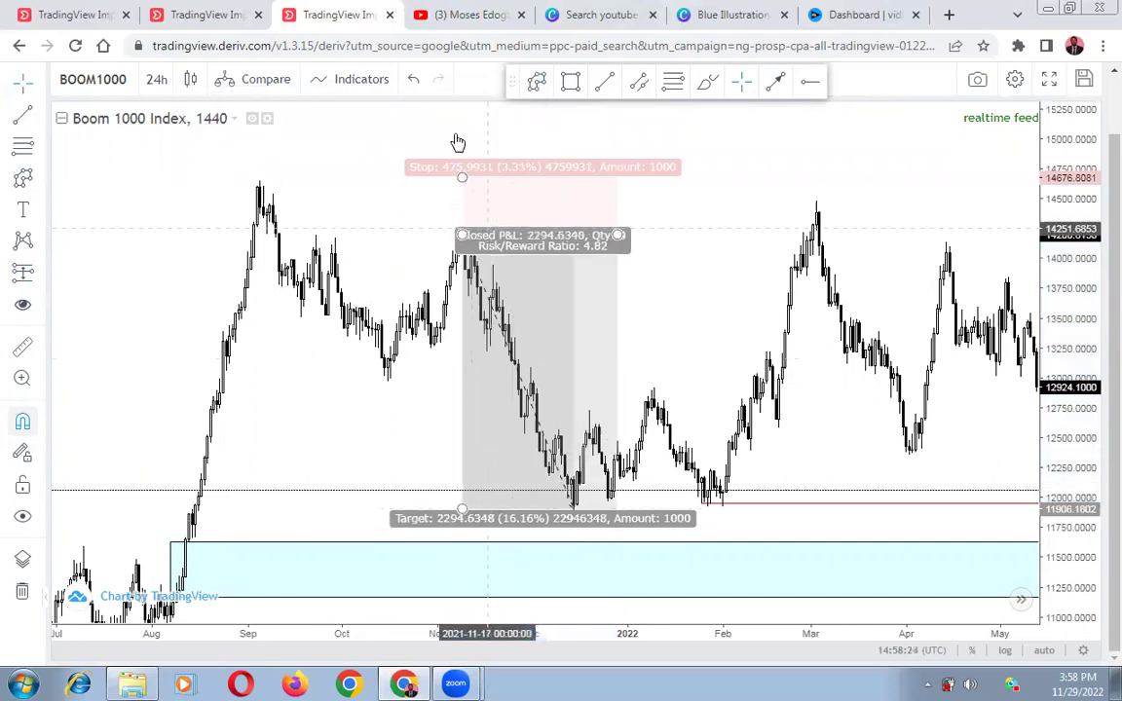
pyautogui.click(487, 189)
pyautogui.click(521, 105)
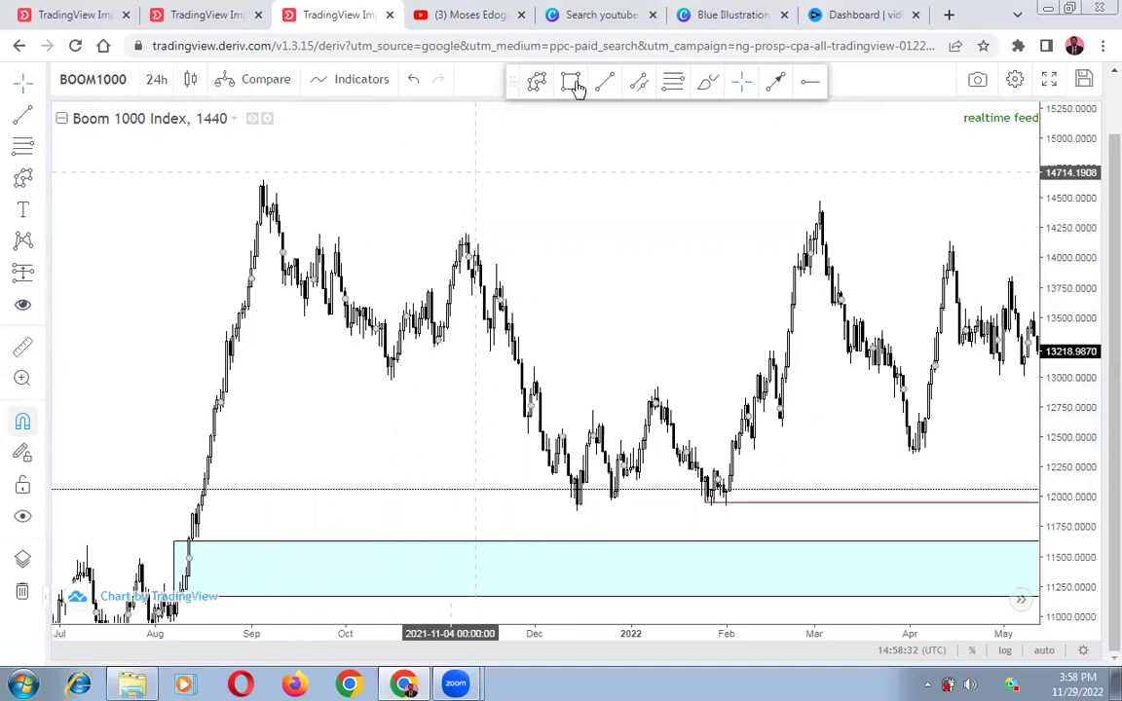
# - Mark a zone around the November 2021 high with a rectangle from 27 October to 7 December 2021, between about 14208 and 13769
pyautogui.click(573, 86)
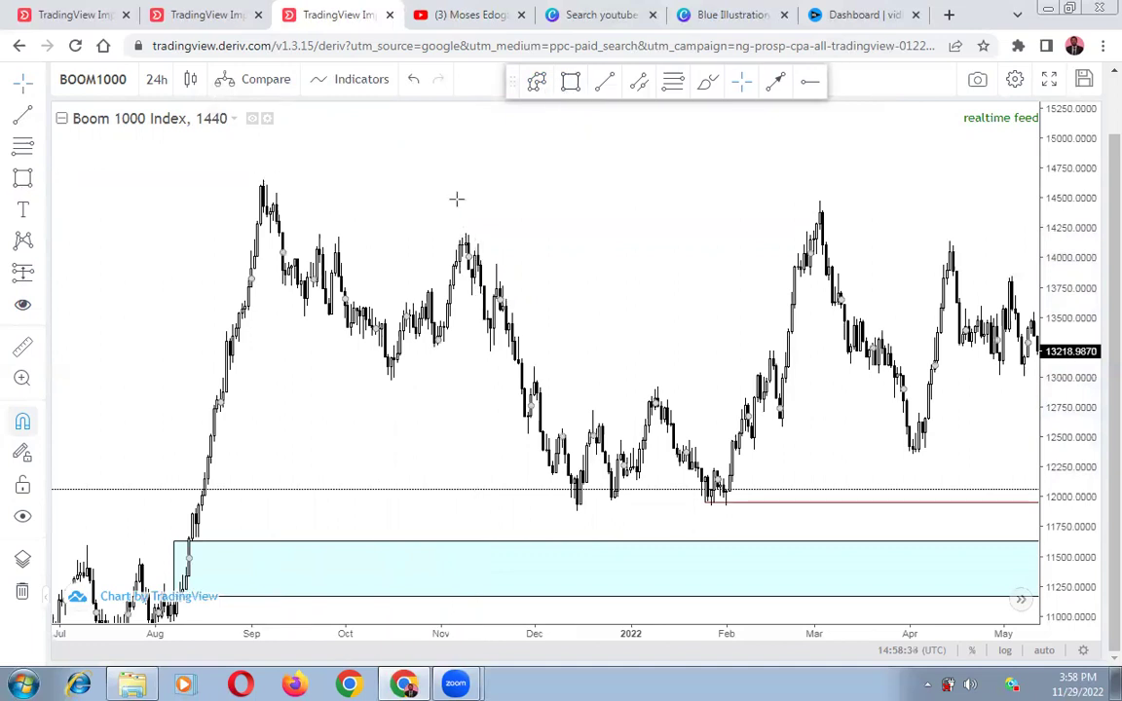
pyautogui.moveTo(425, 234)
pyautogui.mouseDown()
pyautogui.moveTo(546, 262)
pyautogui.moveTo(556, 295)
pyautogui.moveTo(553, 286)
pyautogui.mouseUp()
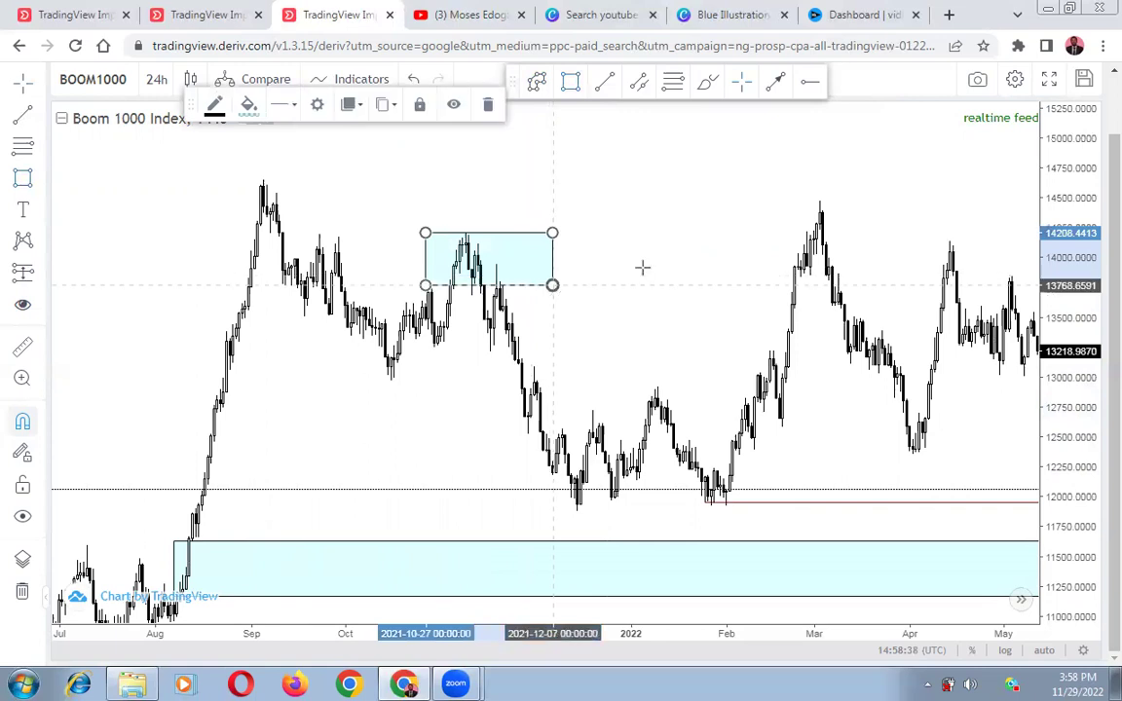
pyautogui.click(535, 194)
# - Draw a horizontal parallel channel between about 14300 and 14220 from 8 September 2021 to the November high, just above the rectangle
pyautogui.scroll(3, 320, 352)
pyautogui.moveTo(312, 374); pyautogui.dragTo(844, 387)
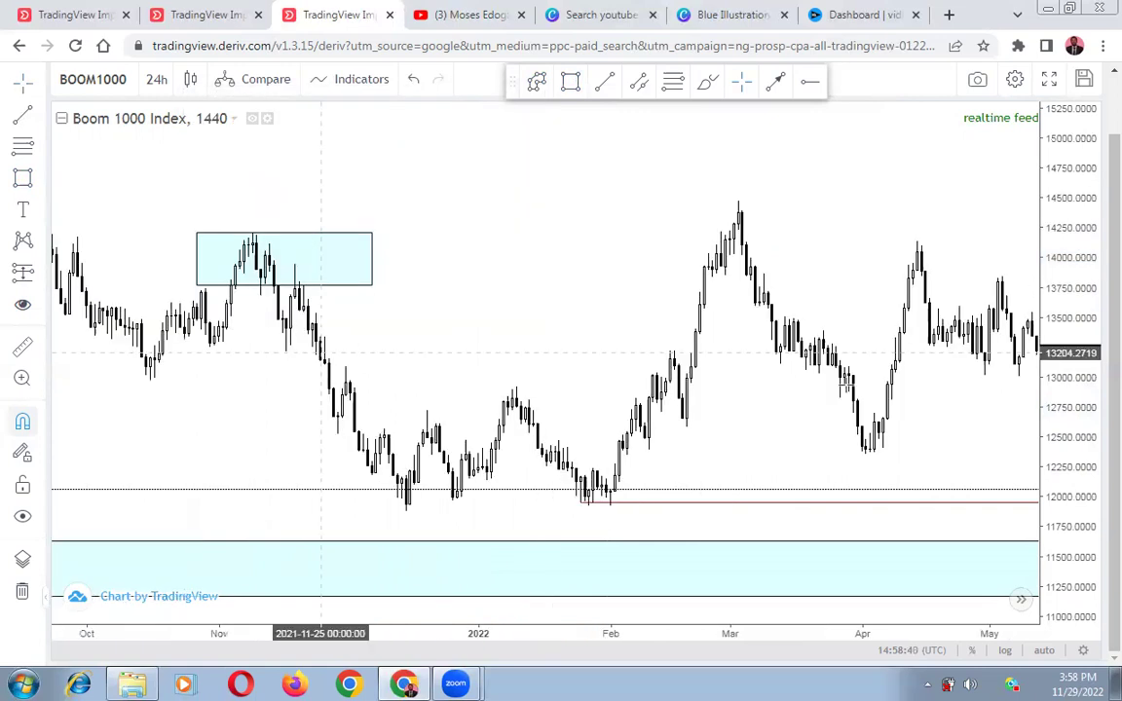
pyautogui.moveTo(1069, 474); pyautogui.dragTo(896, 416)
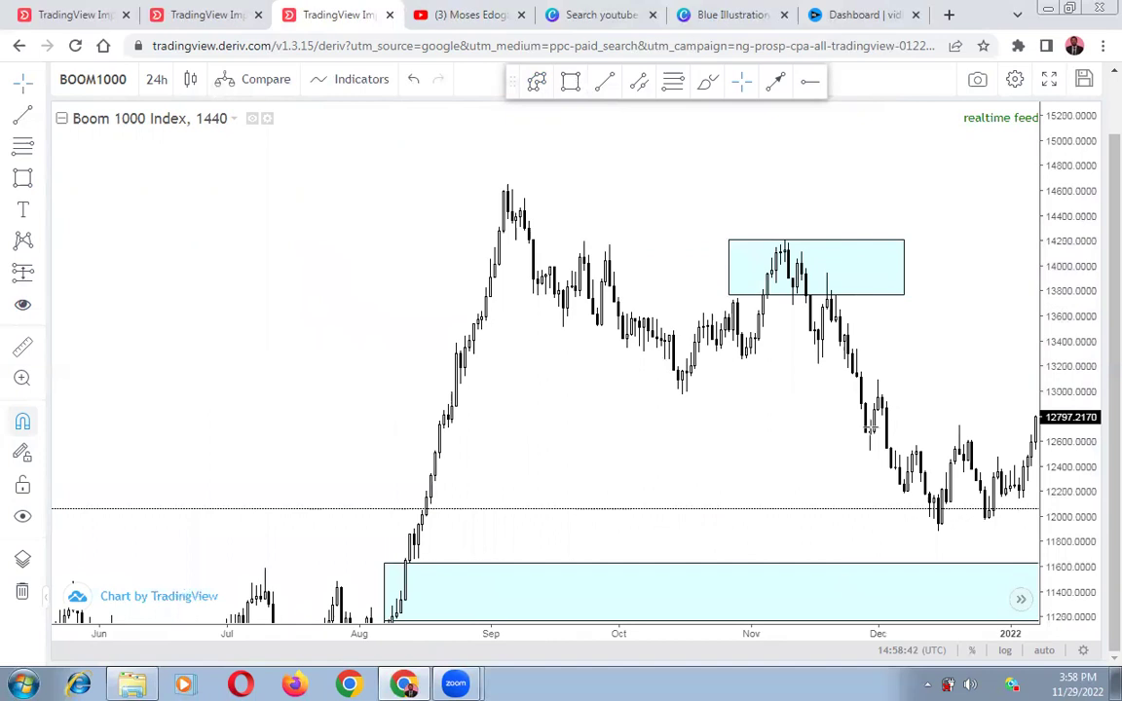
pyautogui.scroll(2, 870, 426)
pyautogui.hscroll(-4, 711, 429)
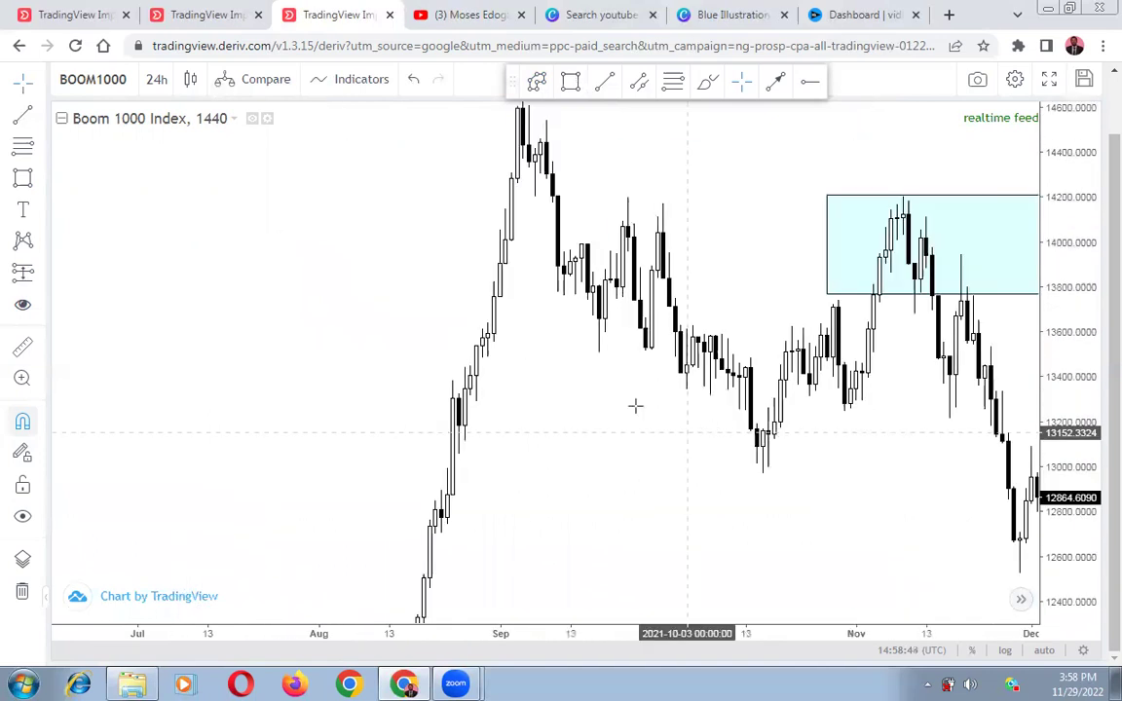
pyautogui.scroll(1, 624, 400)
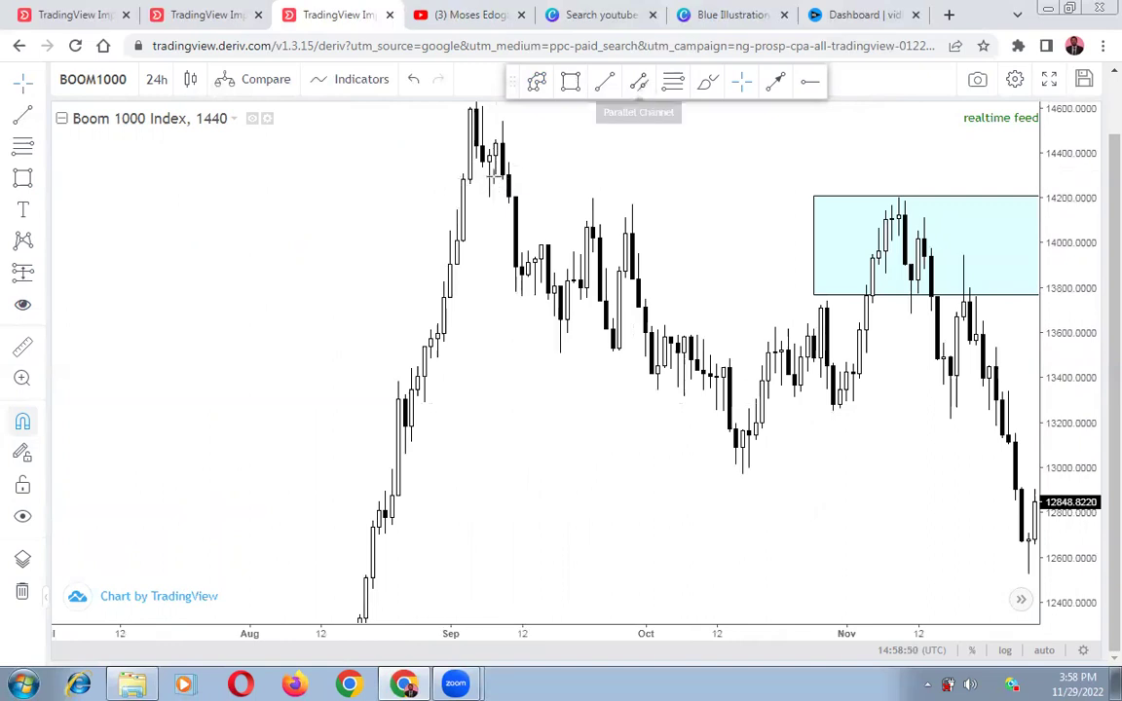
pyautogui.click(639, 82)
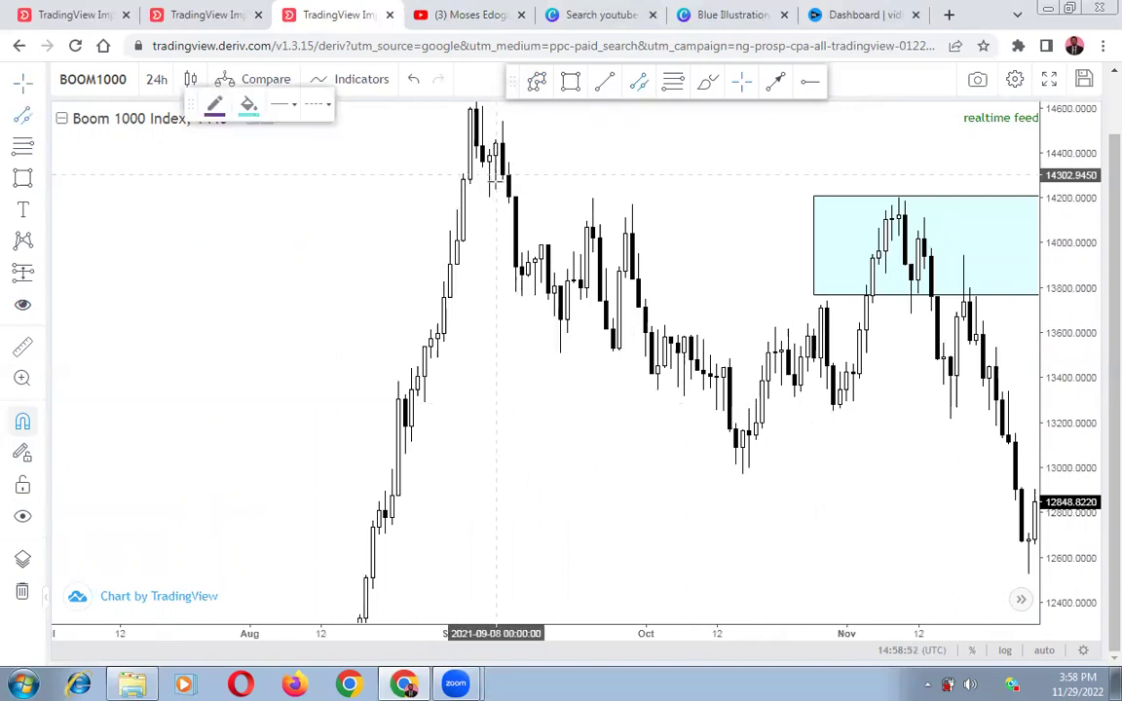
pyautogui.click(497, 176)
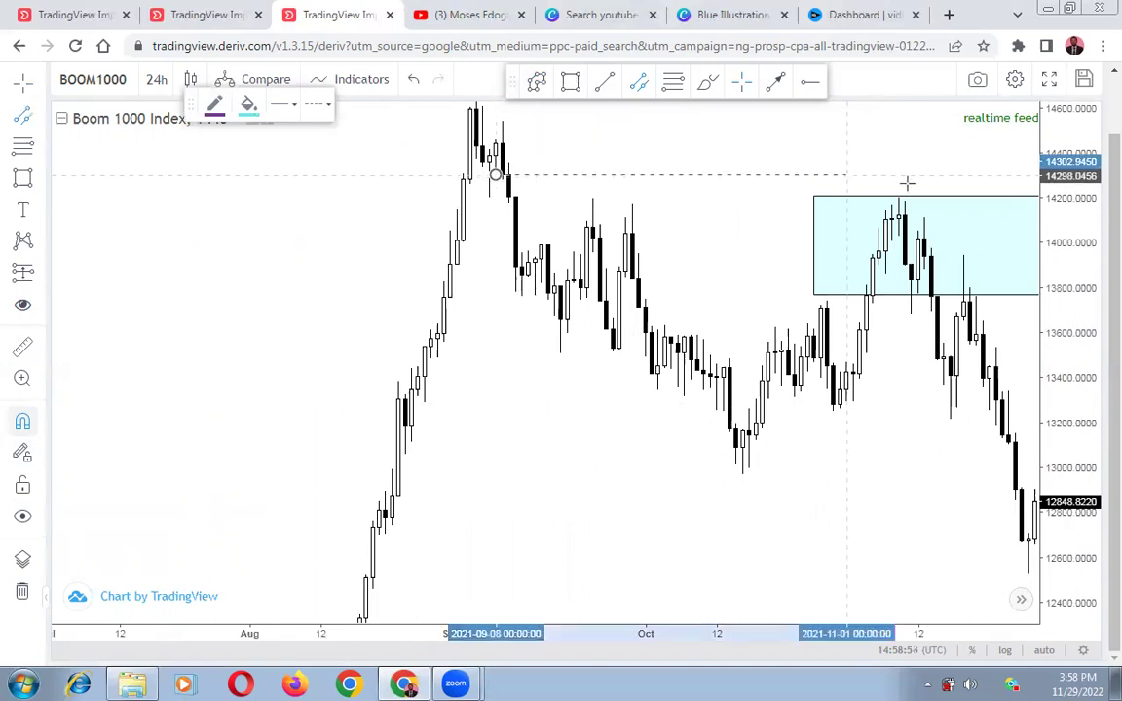
pyautogui.click(906, 183)
pyautogui.click(907, 191)
pyautogui.click(509, 205)
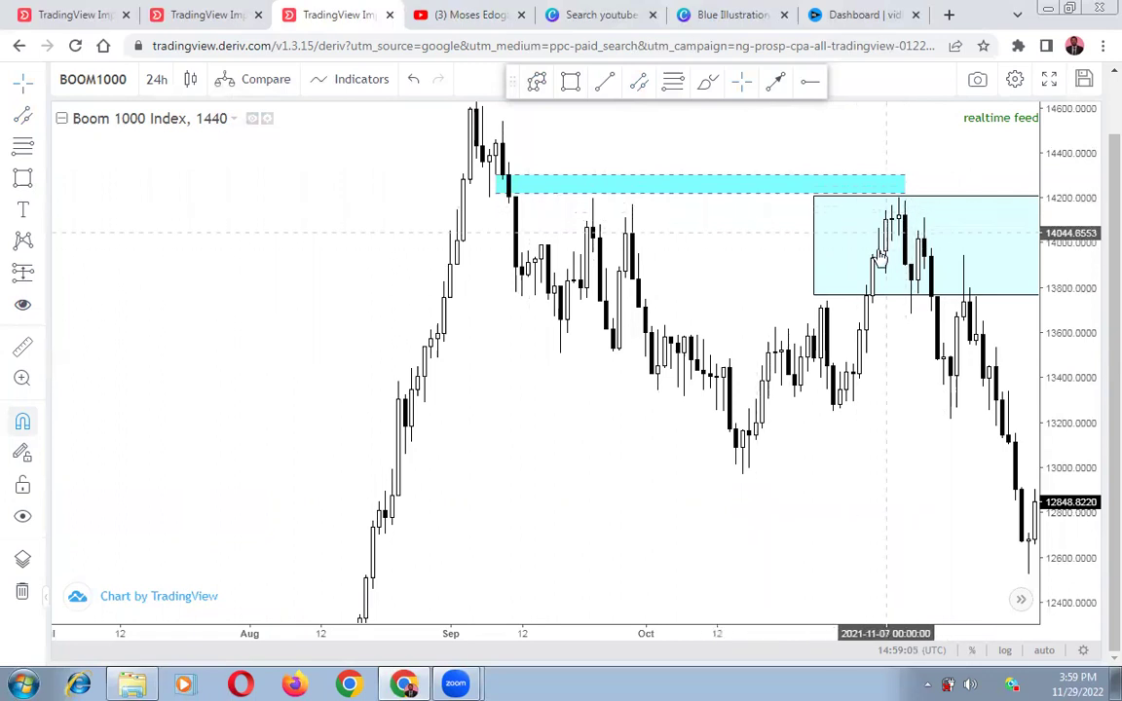
# - Shorten the rectangle around the November high to end on 24 November 2021, with its lower edge at about 13775
pyautogui.moveTo(904, 361); pyautogui.dragTo(674, 411)
pyautogui.moveTo(863, 336)
pyautogui.mouseDown()
pyautogui.moveTo(714, 336)
pyautogui.moveTo(776, 333)
pyautogui.mouseUp()
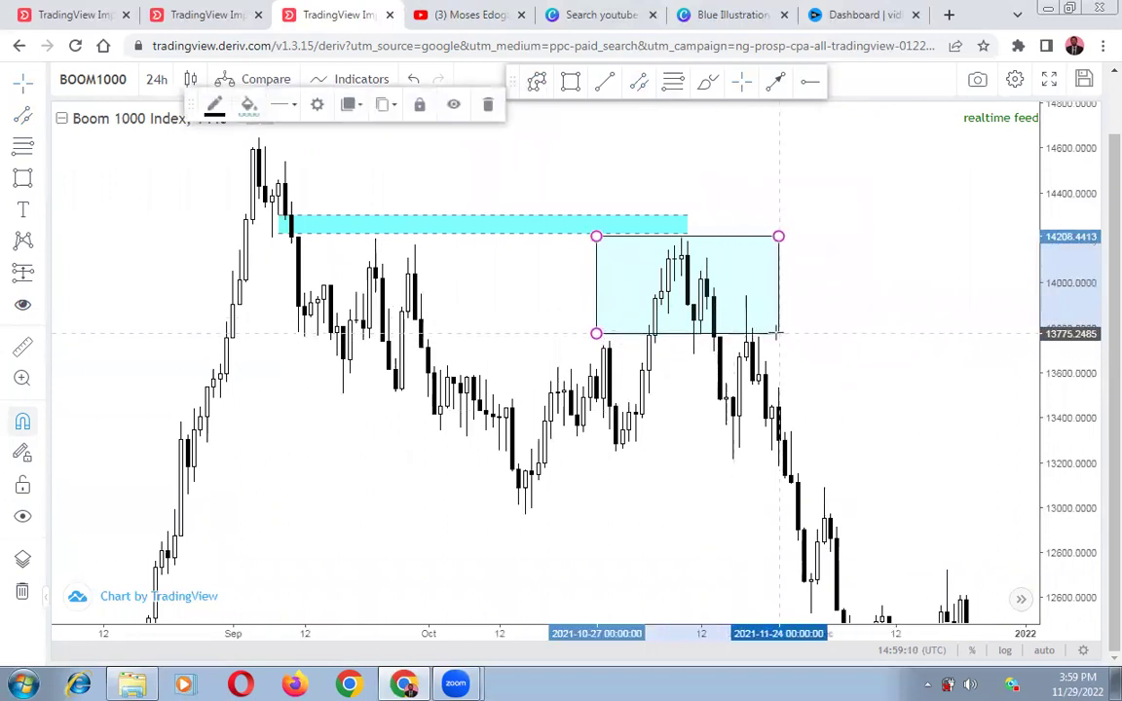
pyautogui.click(868, 311)
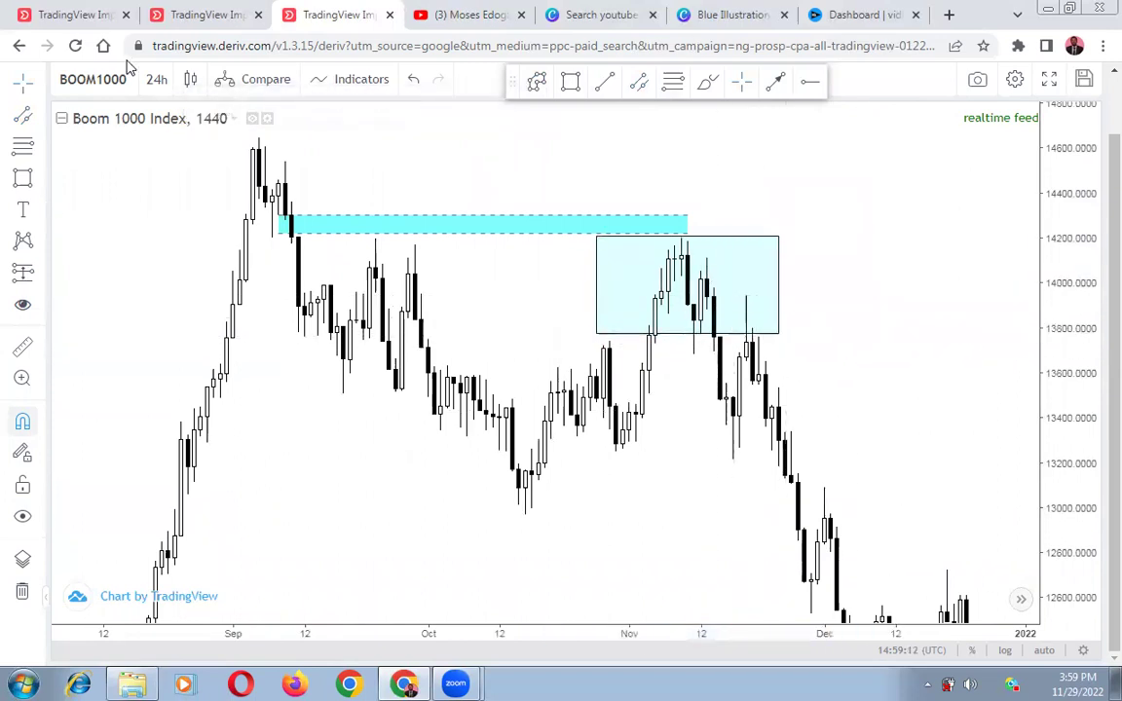
# - Switch the chart to the 1-hour timeframe and bring the price action around the support zone into view
pyautogui.click(157, 80)
pyautogui.click(171, 324)
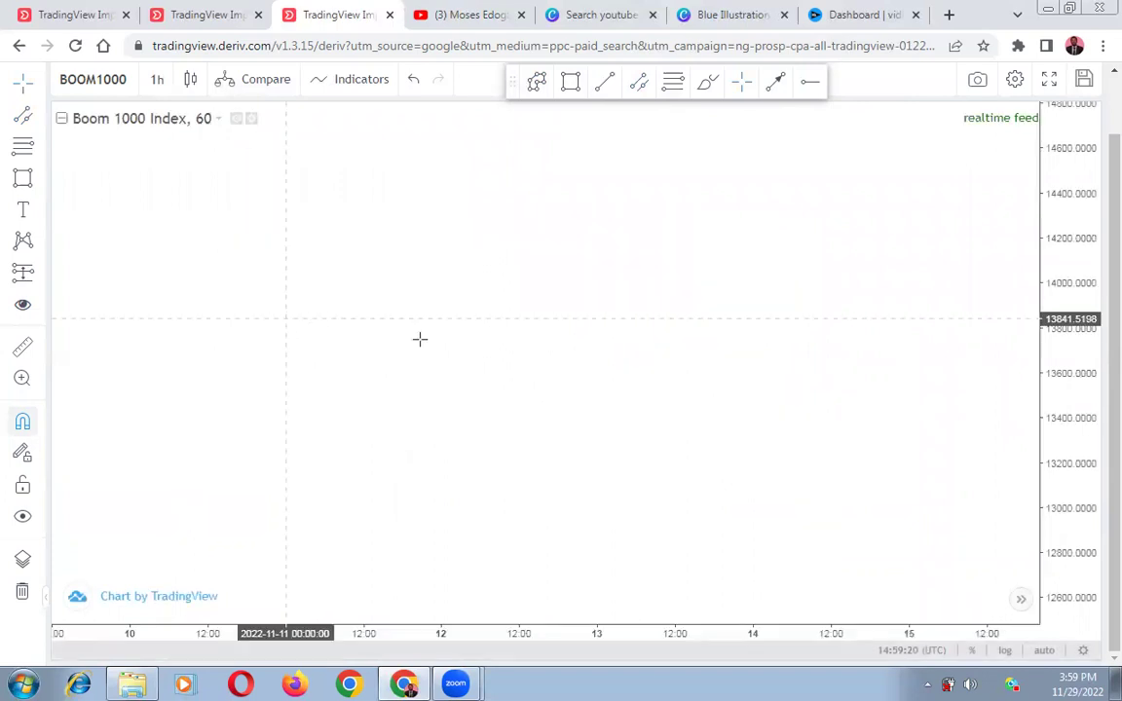
pyautogui.scroll(-2, 668, 284)
pyautogui.scroll(-3, 677, 265)
pyautogui.moveTo(677, 265); pyautogui.dragTo(696, 346)
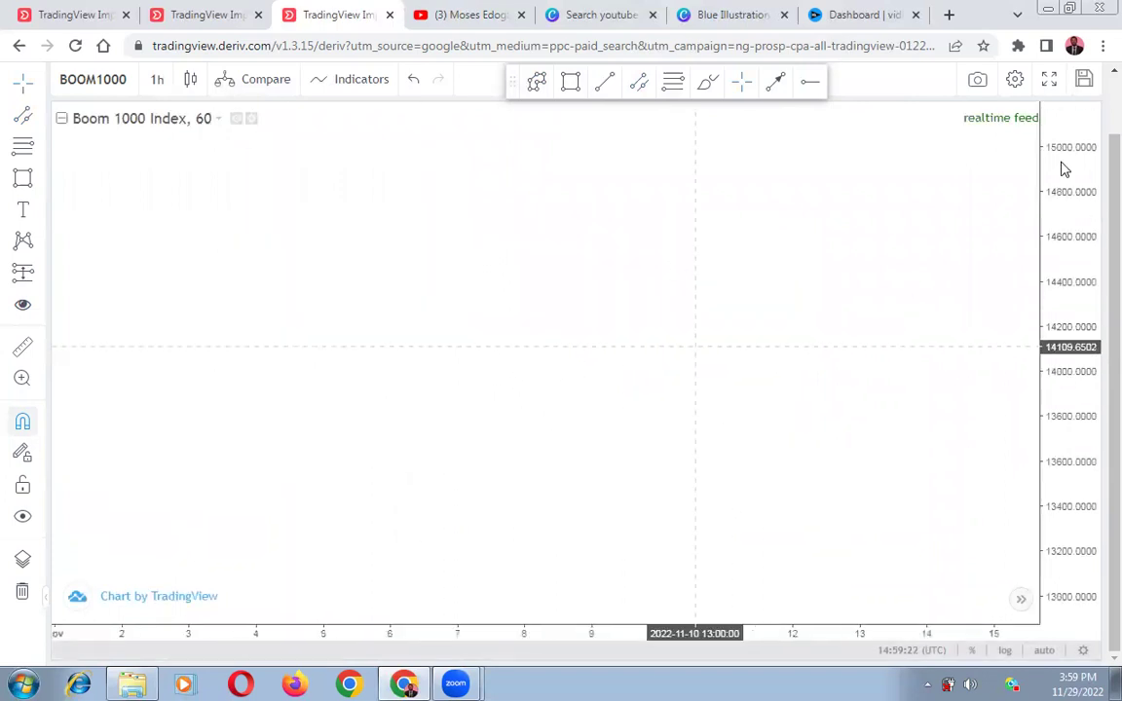
pyautogui.moveTo(1060, 185); pyautogui.dragTo(1050, 408)
pyautogui.scroll(-1, 772, 363)
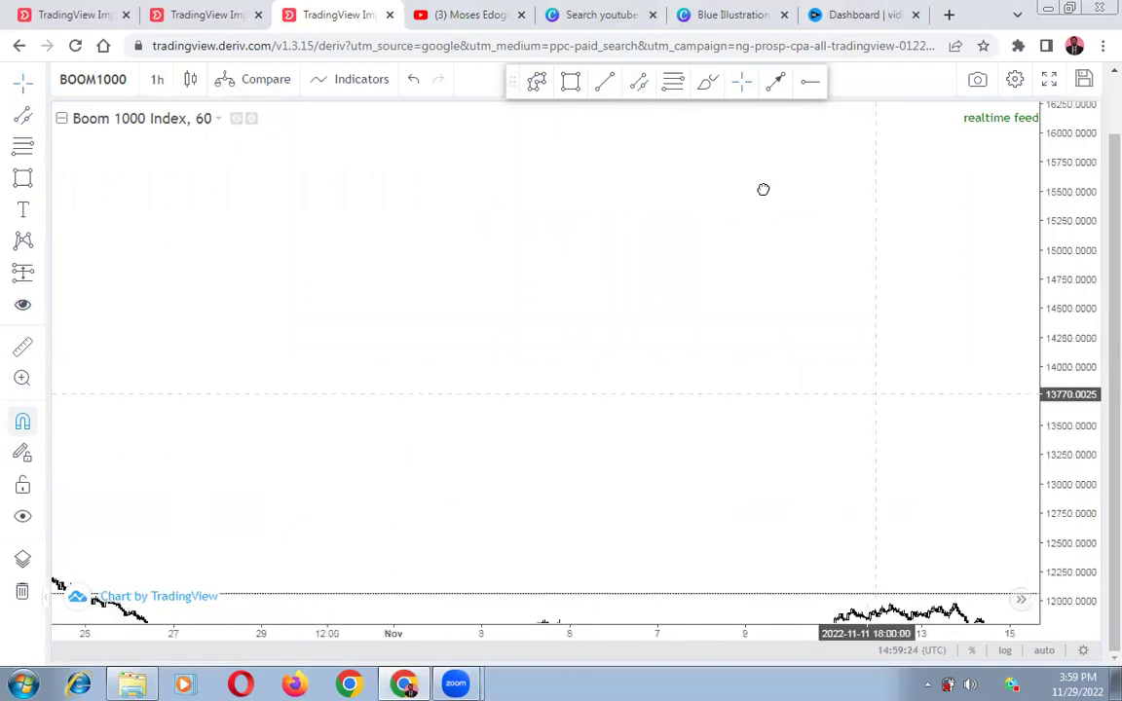
pyautogui.moveTo(517, 301); pyautogui.dragTo(584, 321)
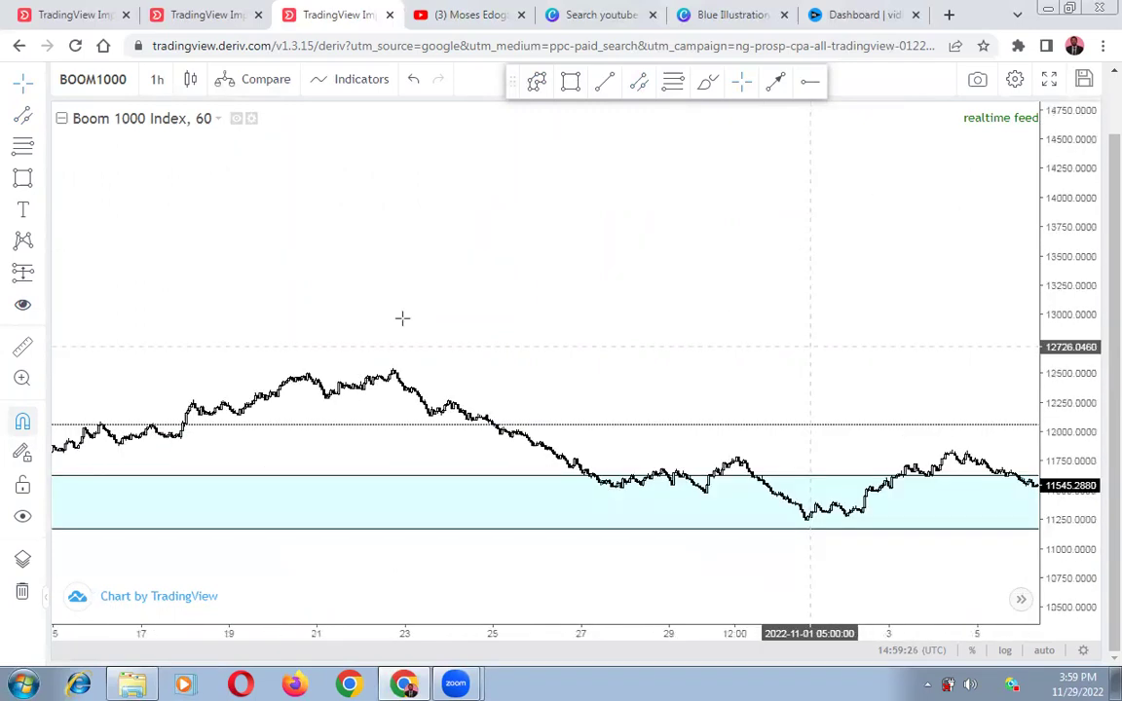
# - Examine the 1-hour price action backwards from October to May 2022 in relation to the marked low and support zone
pyautogui.moveTo(403, 318); pyautogui.dragTo(794, 325)
pyautogui.hscroll(-8, 334, 337)
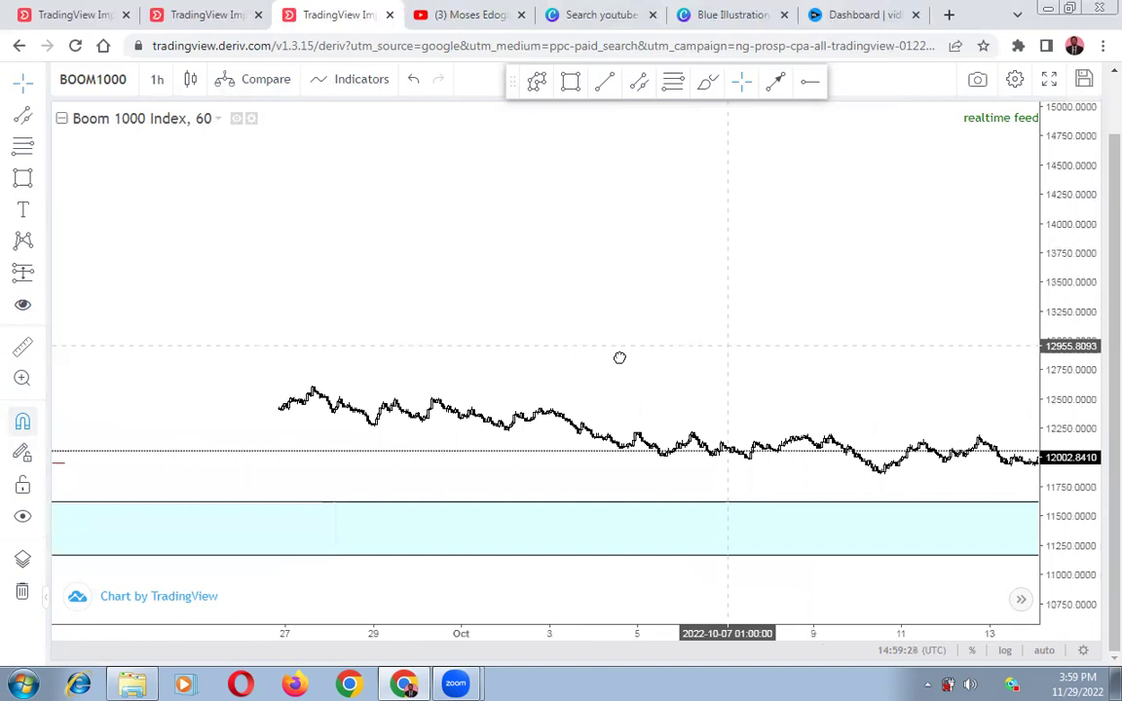
pyautogui.hscroll(-5, 619, 357)
pyautogui.hscroll(-9, 374, 340)
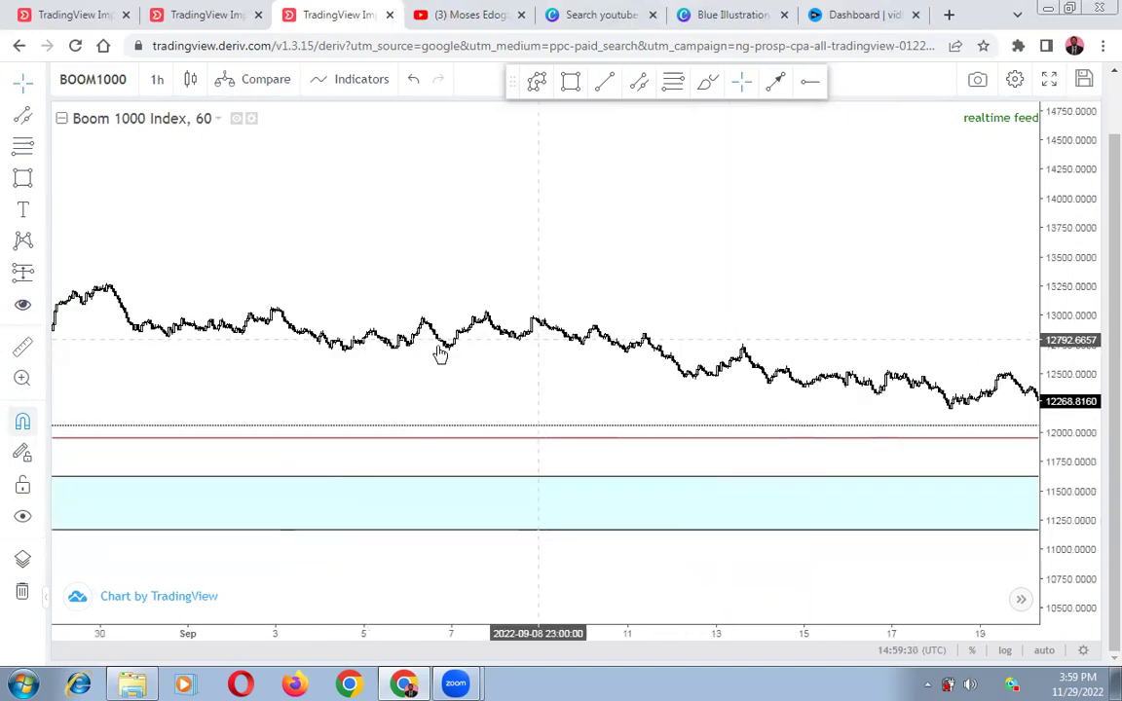
pyautogui.hscroll(-3, 303, 341)
pyautogui.hscroll(-6, 550, 367)
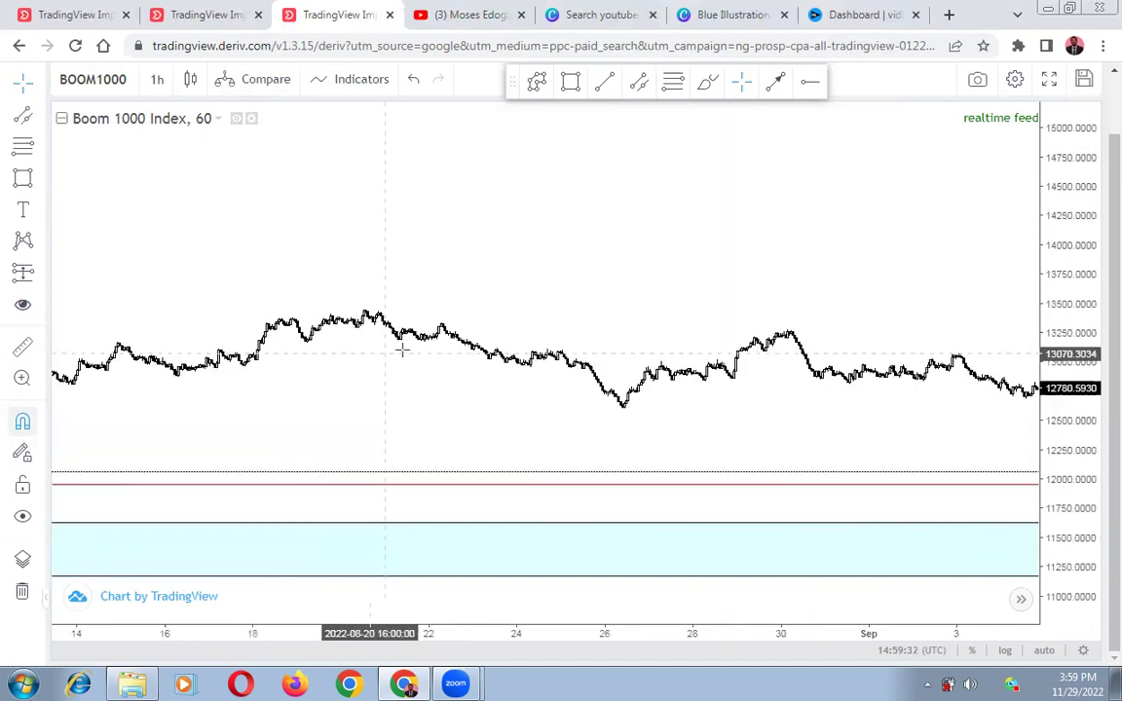
pyautogui.hscroll(-11, 402, 348)
pyautogui.scroll(-2, 325, 385)
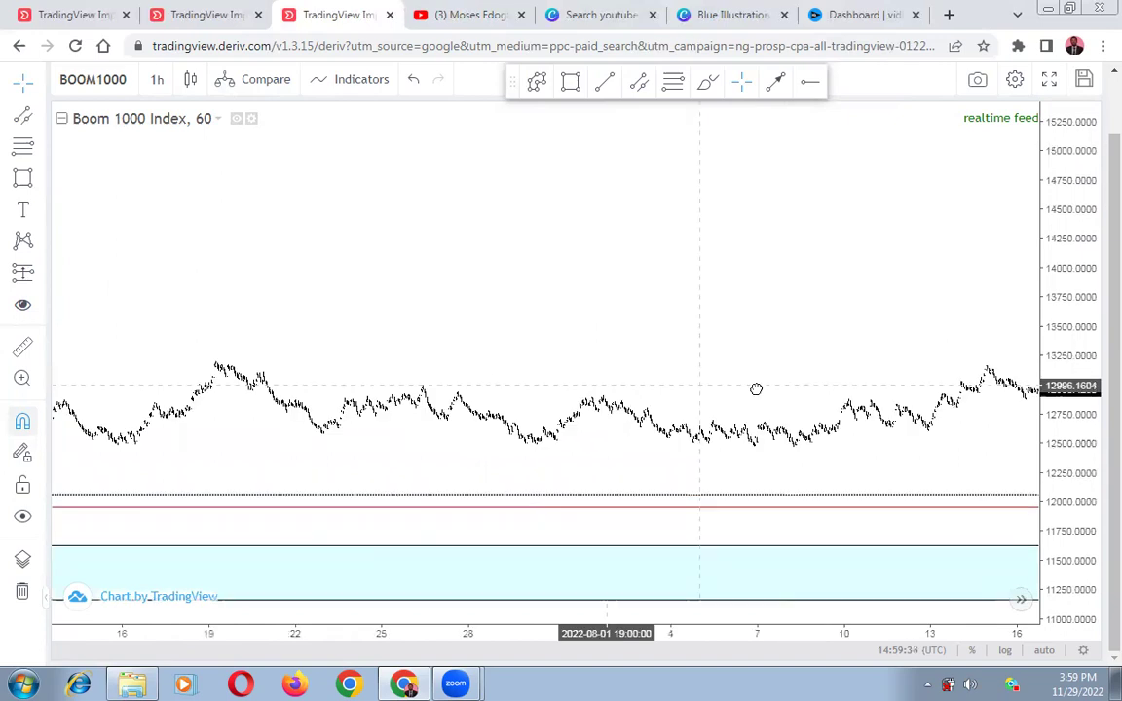
pyautogui.hscroll(-8, 756, 388)
pyautogui.hscroll(-7, 528, 378)
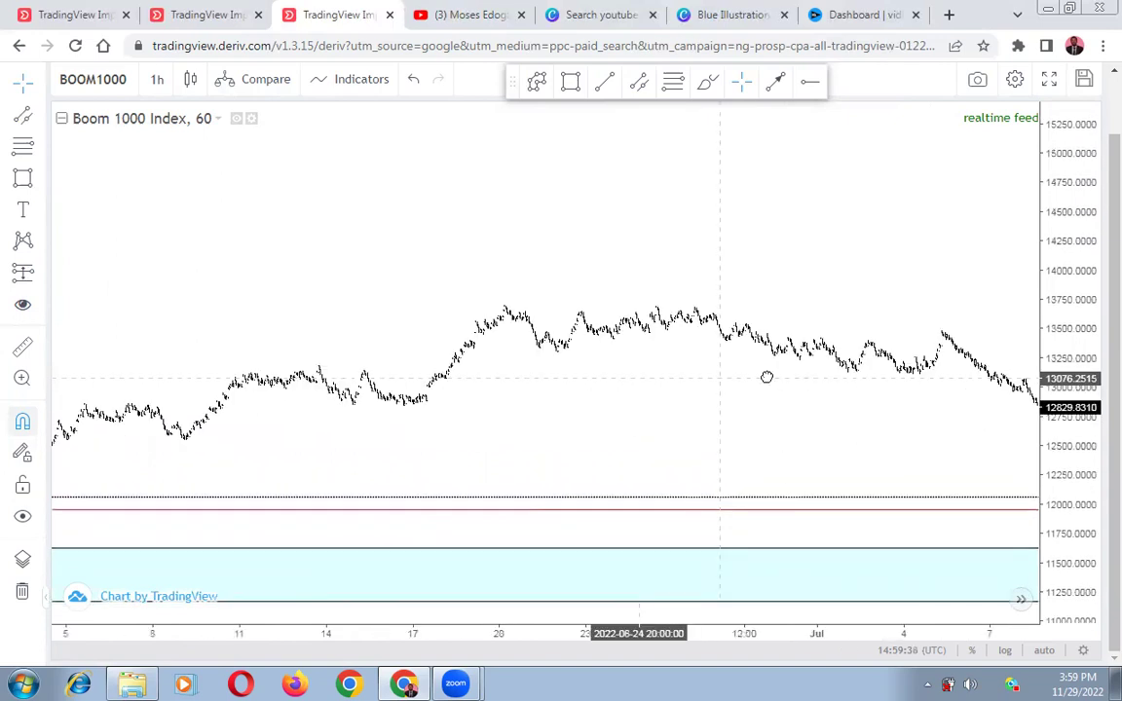
pyautogui.hscroll(-5, 418, 378)
pyautogui.hscroll(-5, 606, 379)
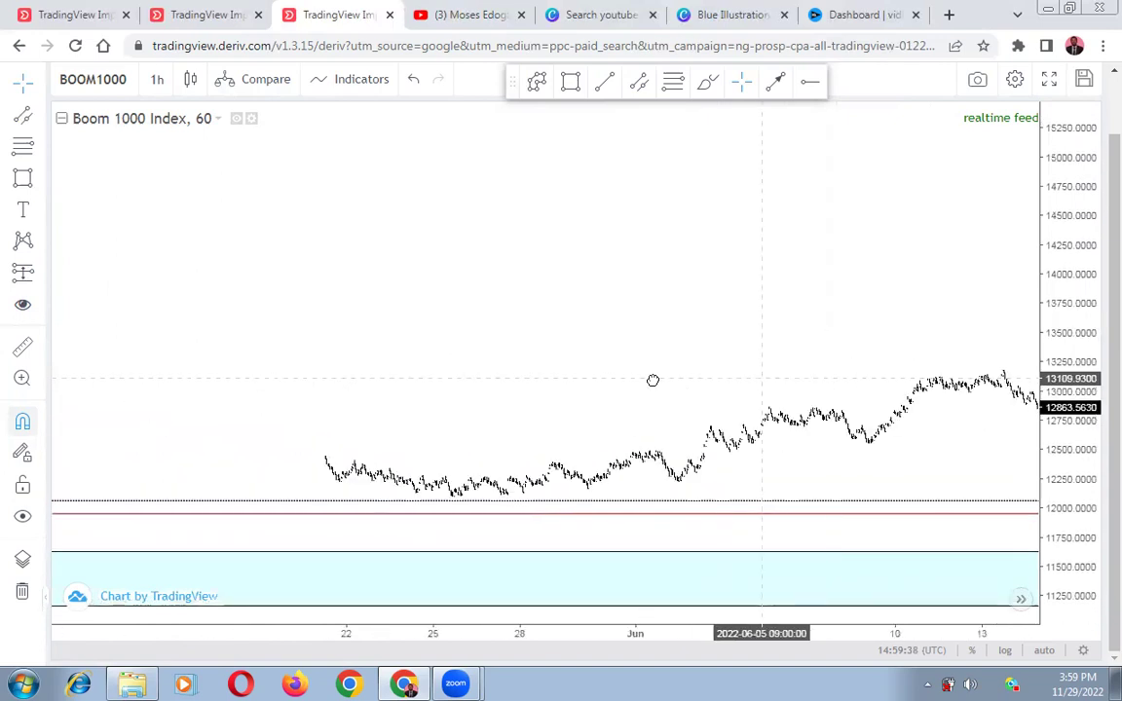
pyautogui.hscroll(-7, 652, 380)
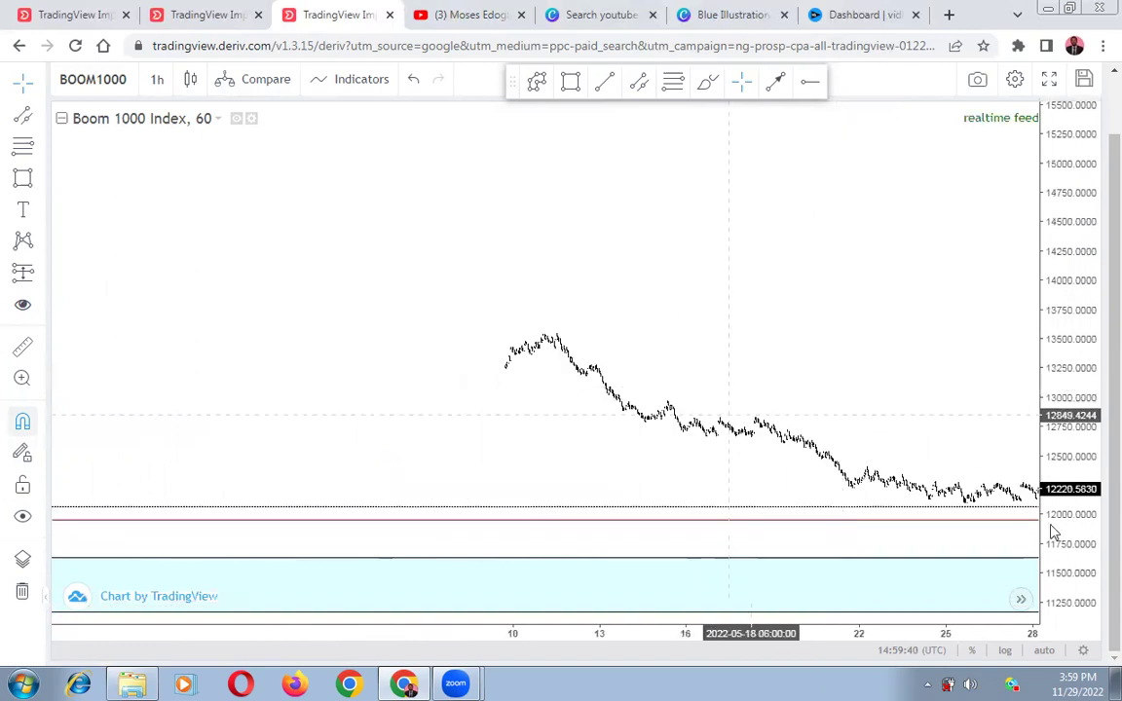
# - Switch the chart to the 4-hour timeframe to bring the November 2021 zone within reach
pyautogui.click(156, 79)
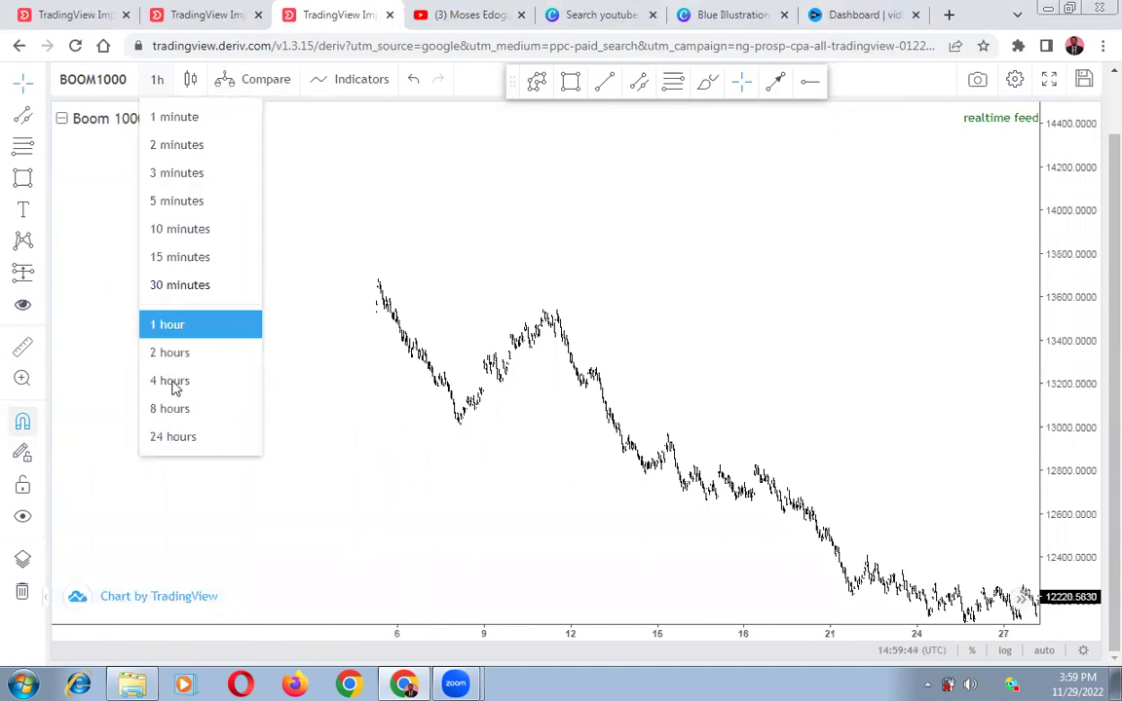
pyautogui.press('Down')
pyautogui.press('Down')
pyautogui.press('Return')
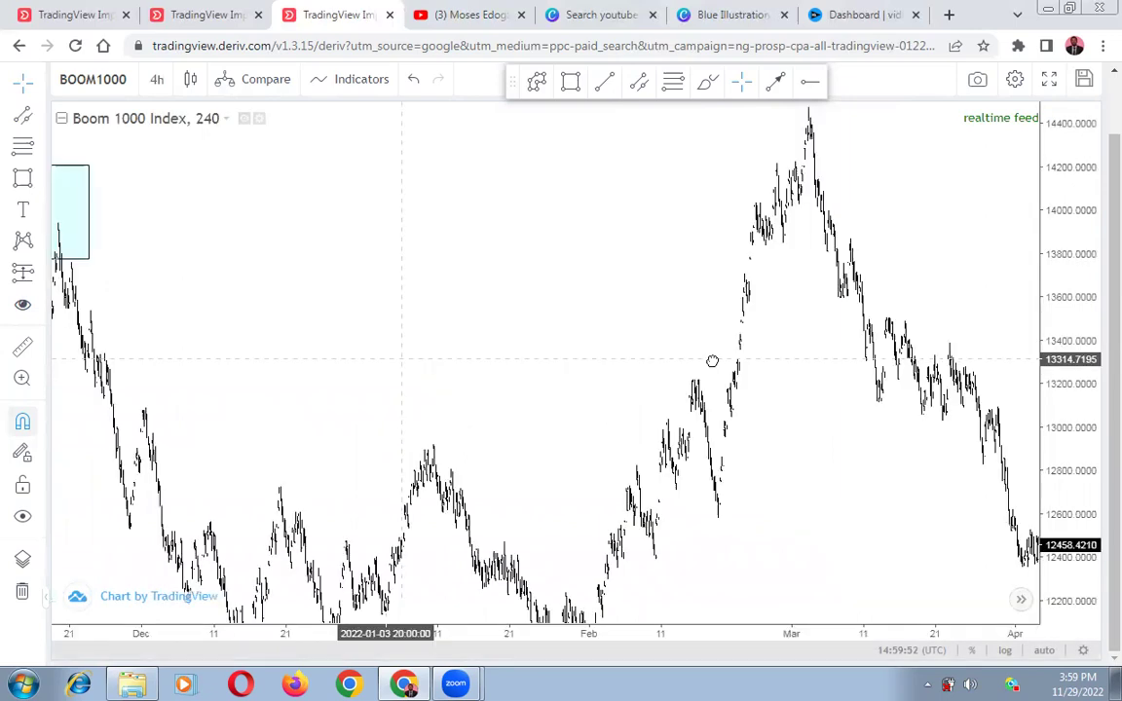
# - Resize the rectangle around the November high to span 4 to 21 November 2021, with its lower edge at about 13605
pyautogui.moveTo(713, 362); pyautogui.dragTo(964, 406)
pyautogui.scroll(3, 471, 370)
pyautogui.moveTo(461, 375); pyautogui.dragTo(933, 409)
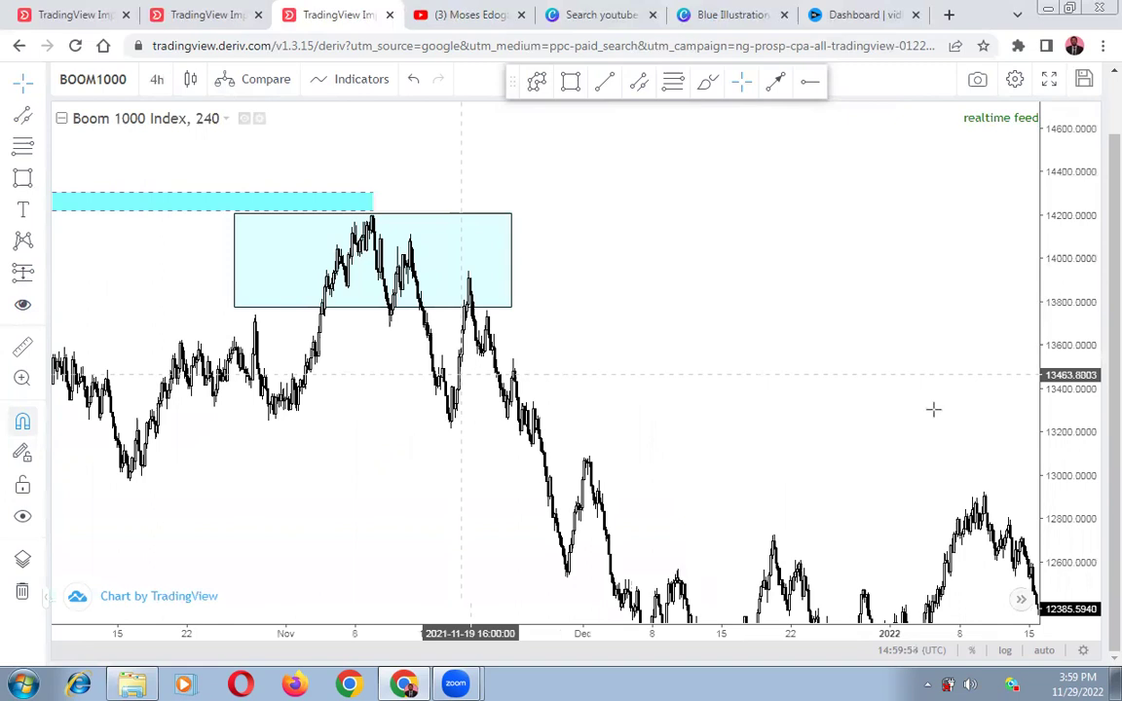
pyautogui.scroll(3, 933, 409)
pyautogui.scroll(2, 692, 441)
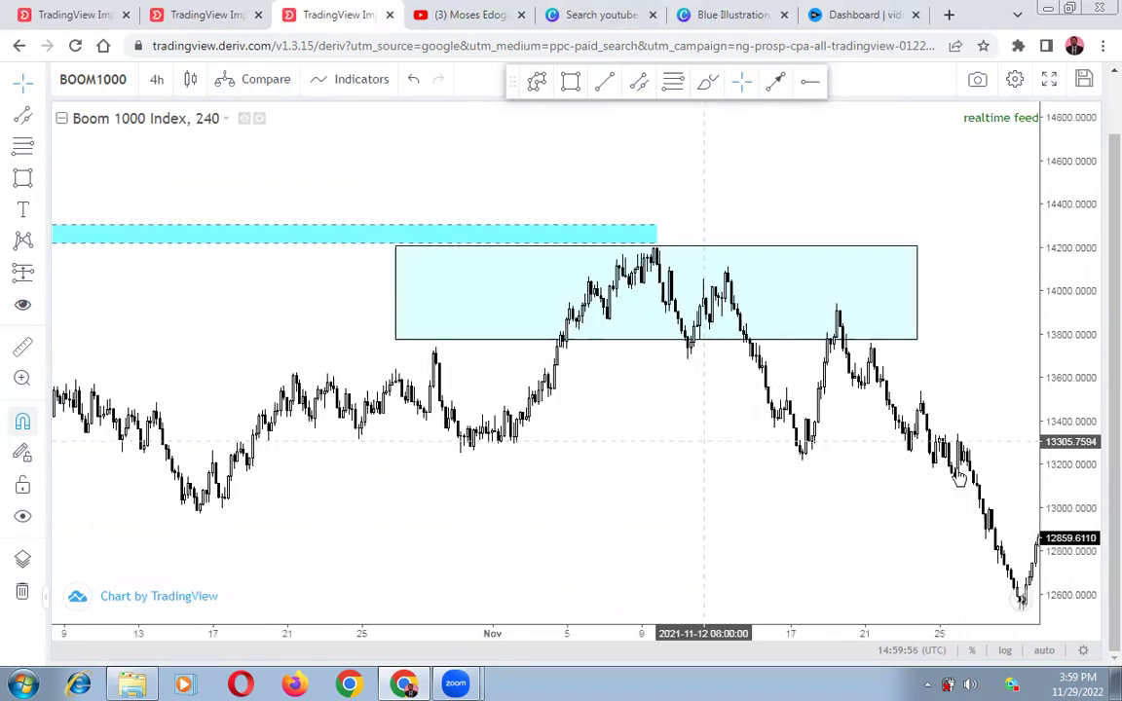
pyautogui.moveTo(923, 458); pyautogui.dragTo(996, 409)
pyautogui.moveTo(995, 336); pyautogui.dragTo(848, 325)
pyautogui.moveTo(474, 325); pyautogui.dragTo(626, 371)
pyautogui.moveTo(849, 371); pyautogui.dragTo(941, 372)
pyautogui.moveTo(1060, 418); pyautogui.dragTo(1060, 234)
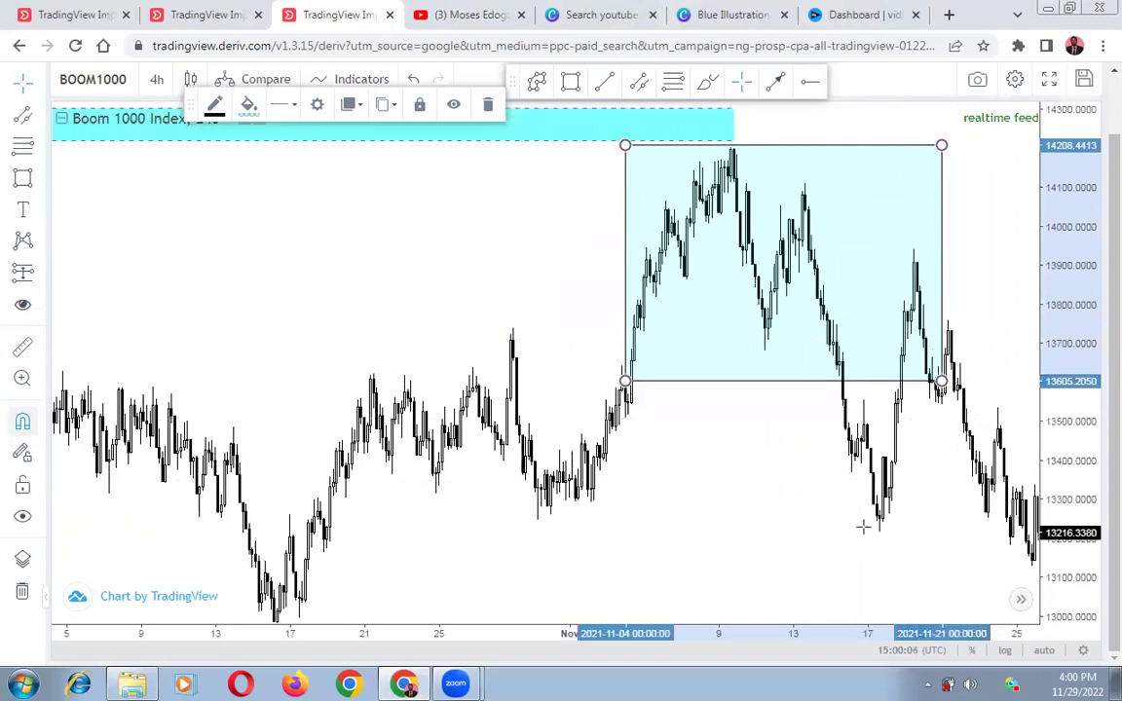
# - Sketch a zigzag polyline left of the November zone with three rising peaks, a sharp drop, a lower retest peak and a final decline to about 13639
pyautogui.scroll(2, 677, 499)
pyautogui.moveTo(700, 498); pyautogui.dragTo(736, 497)
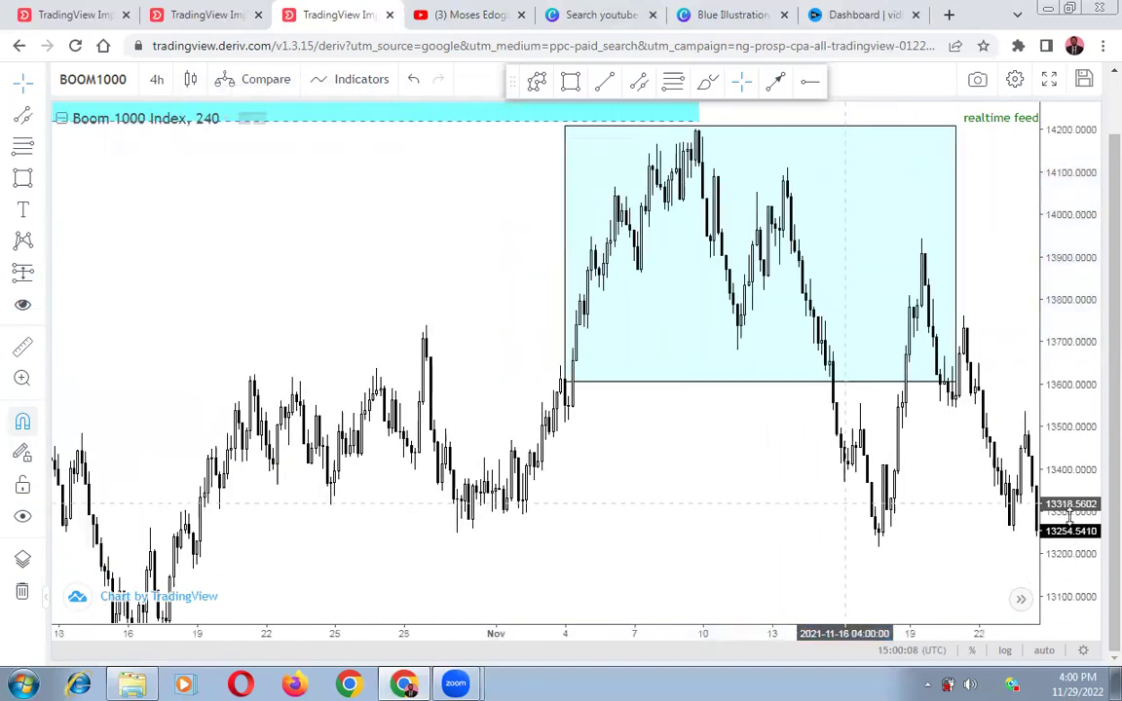
pyautogui.moveTo(719, 491); pyautogui.dragTo(703, 527)
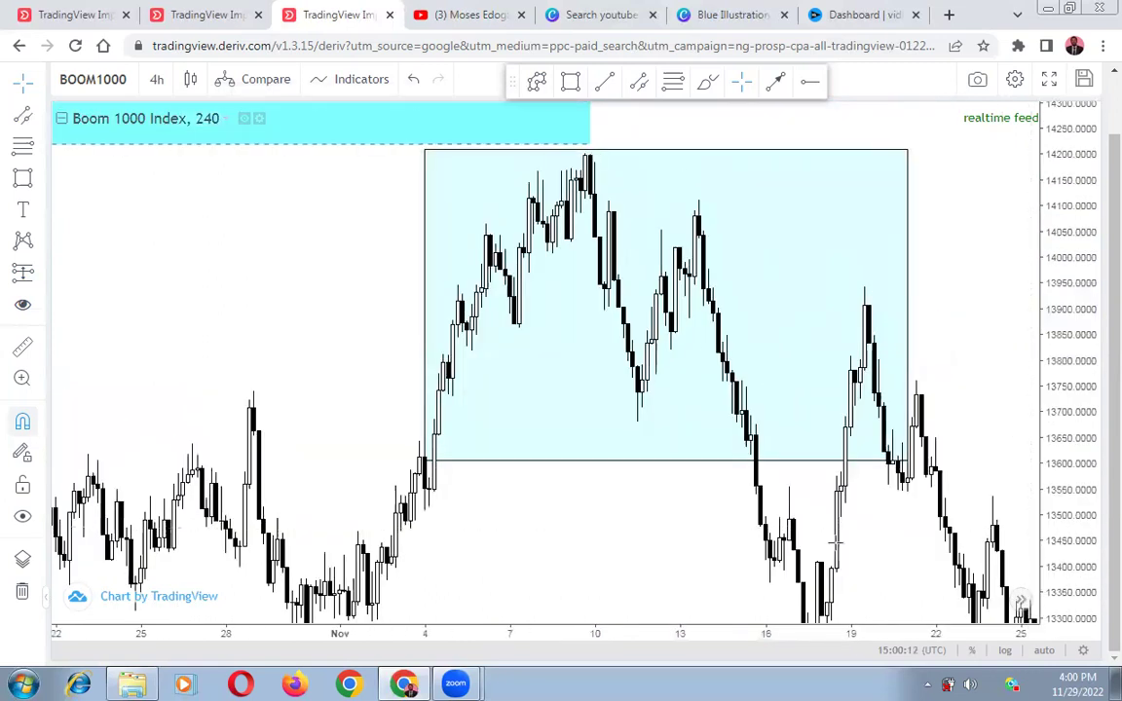
pyautogui.scroll(1, 754, 492)
pyautogui.moveTo(756, 485); pyautogui.dragTo(775, 479)
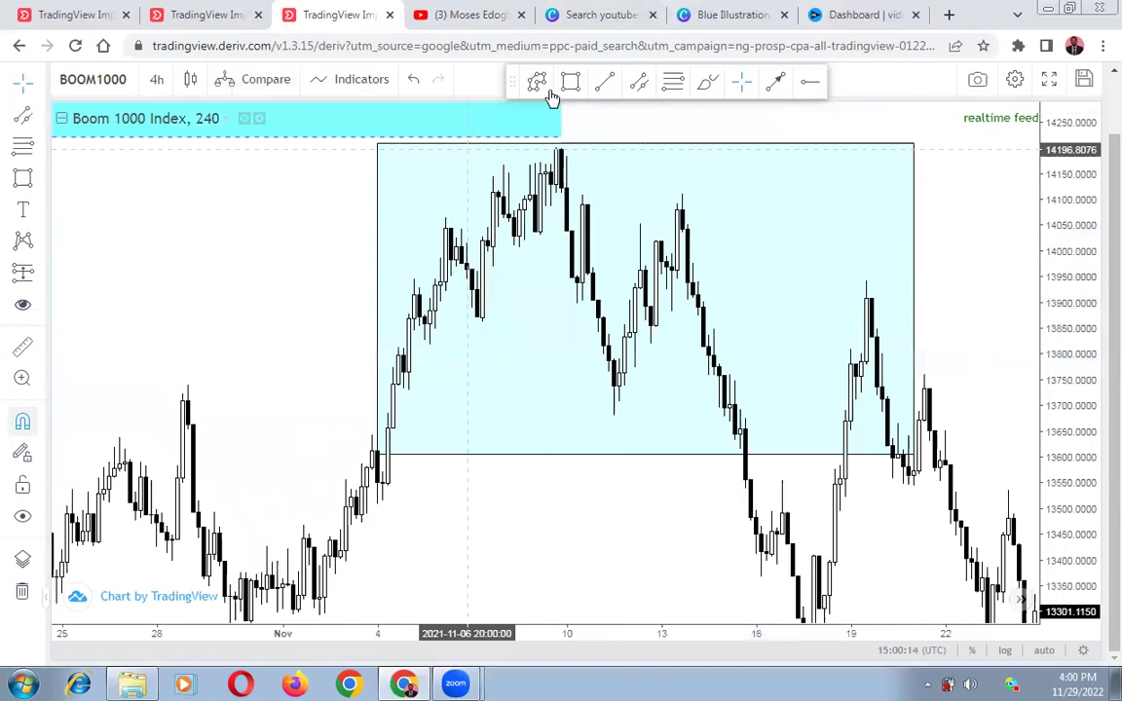
pyautogui.click(537, 84)
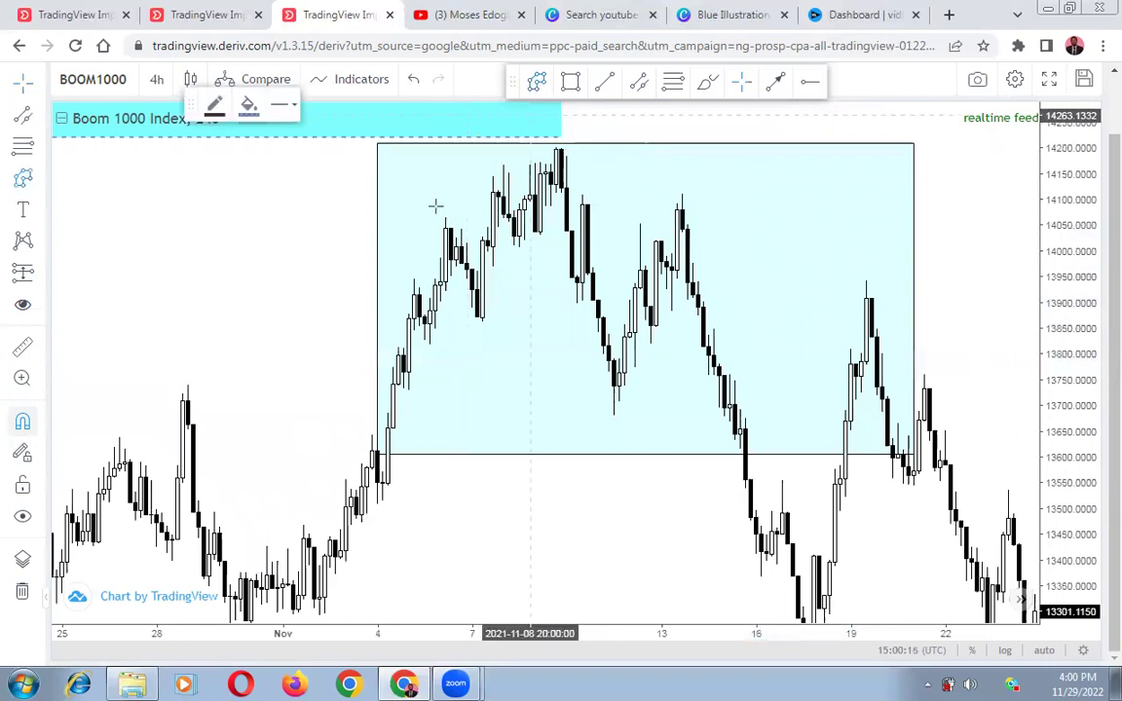
pyautogui.click(114, 360)
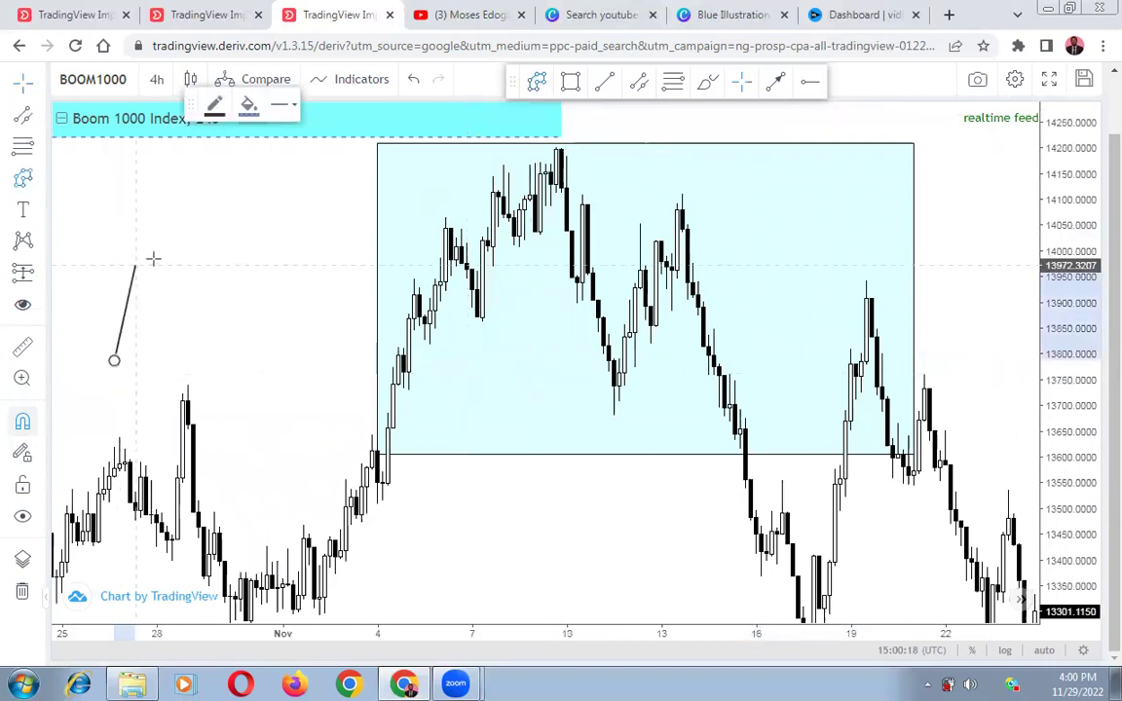
pyautogui.click(156, 259)
pyautogui.click(197, 313)
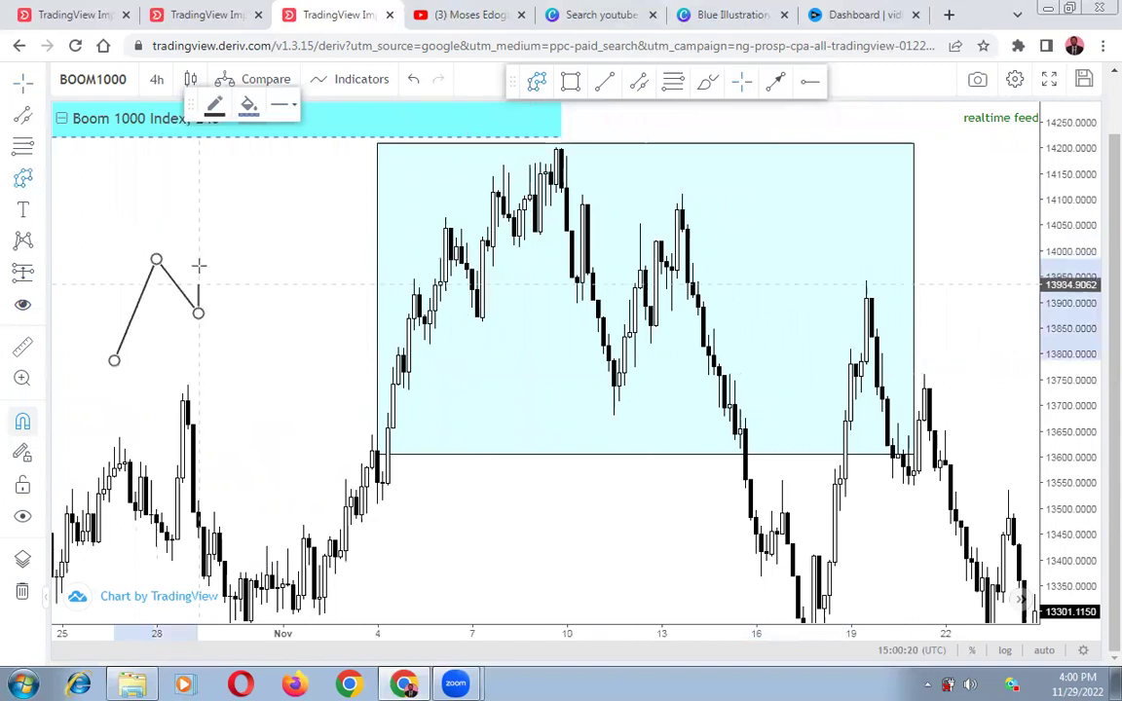
pyautogui.click(218, 221)
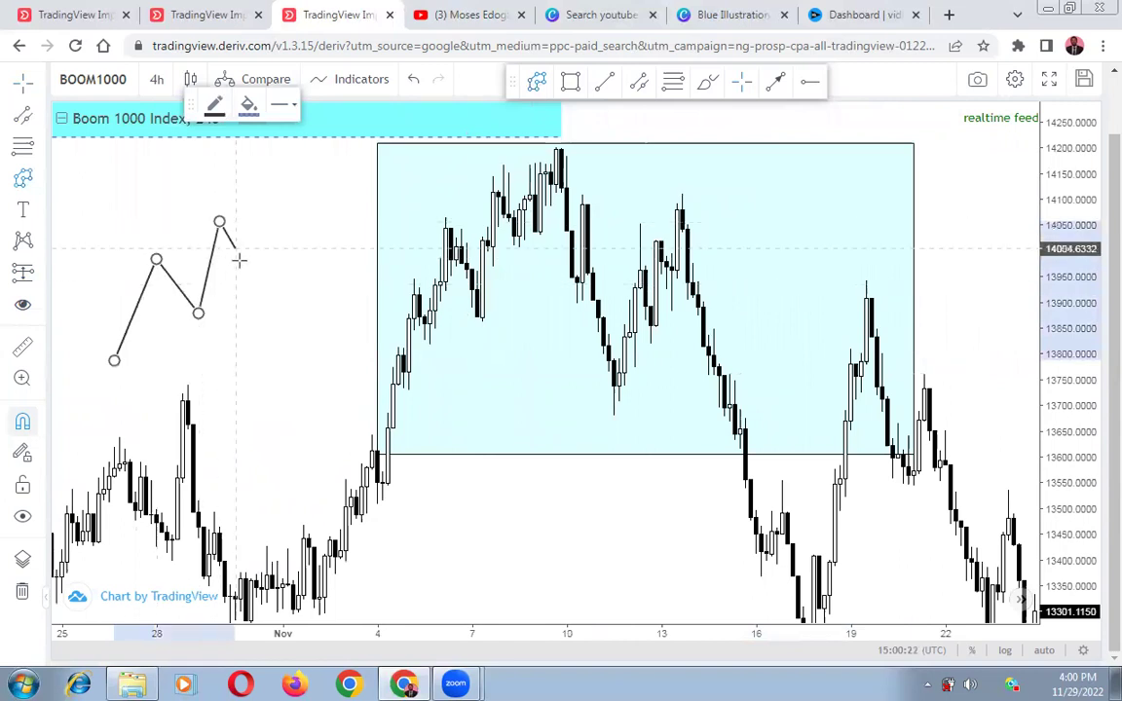
pyautogui.click(239, 260)
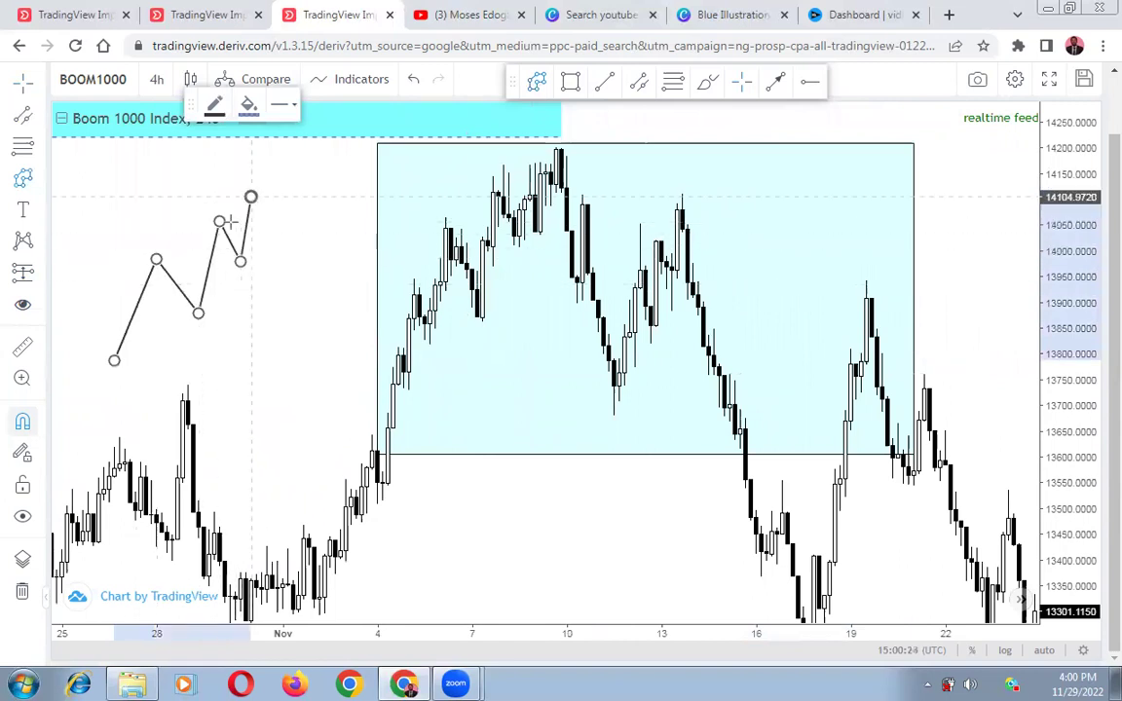
pyautogui.click(251, 197)
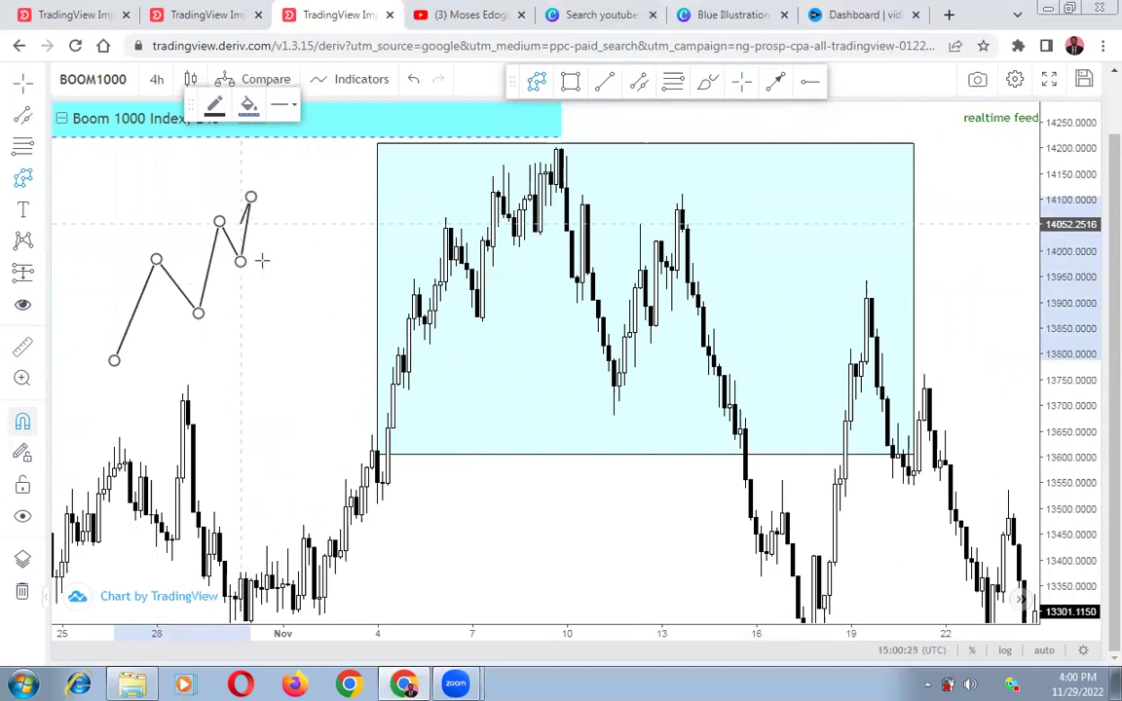
pyautogui.click(278, 328)
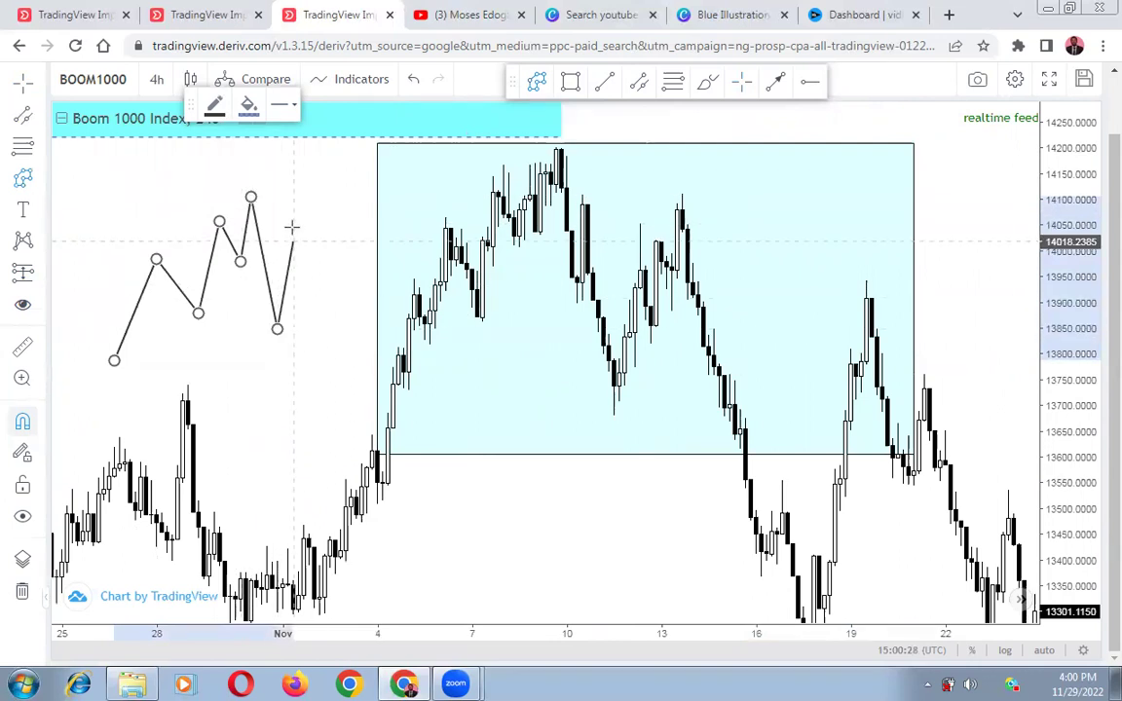
pyautogui.click(293, 227)
pyautogui.doubleClick(349, 435)
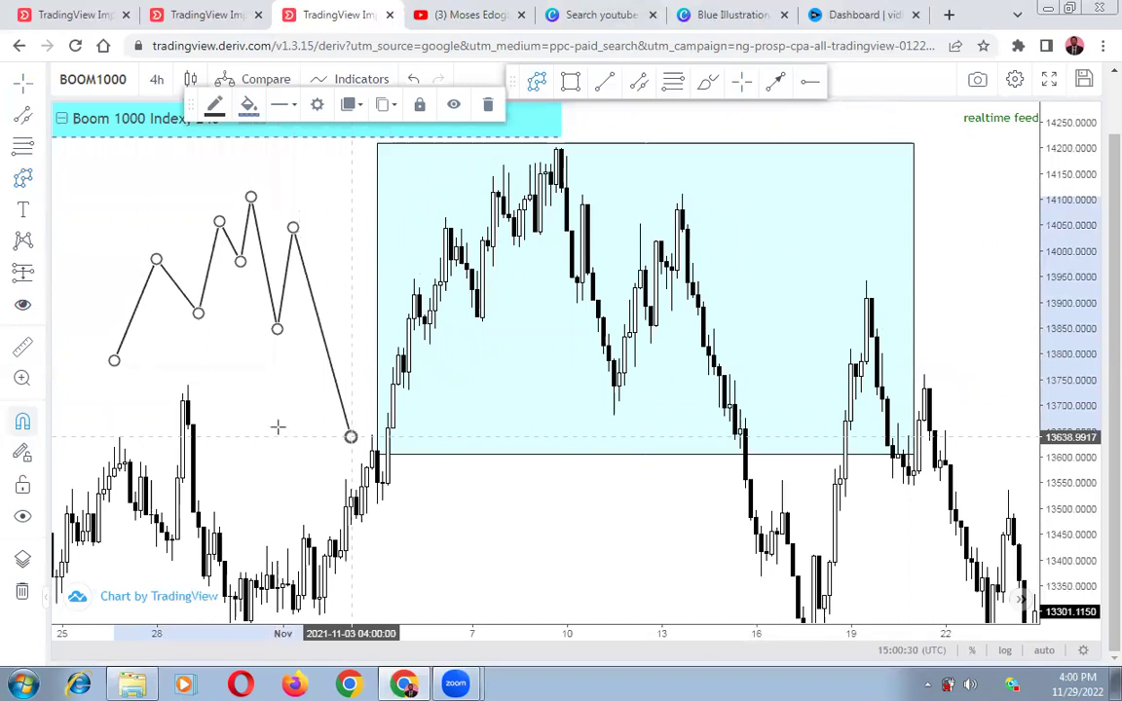
pyautogui.click(275, 429)
# - Mark the sketch's second peak with a short red horizontal trend line and place an eye icon just above it
pyautogui.click(604, 88)
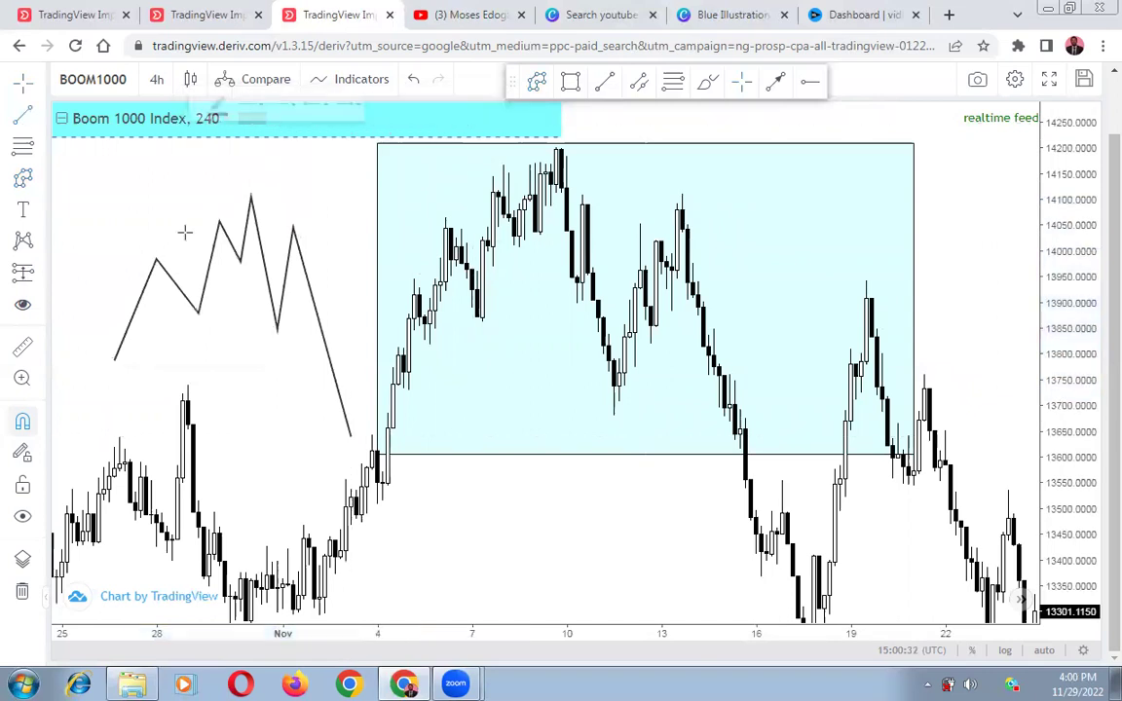
pyautogui.click(255, 218)
pyautogui.click(318, 165)
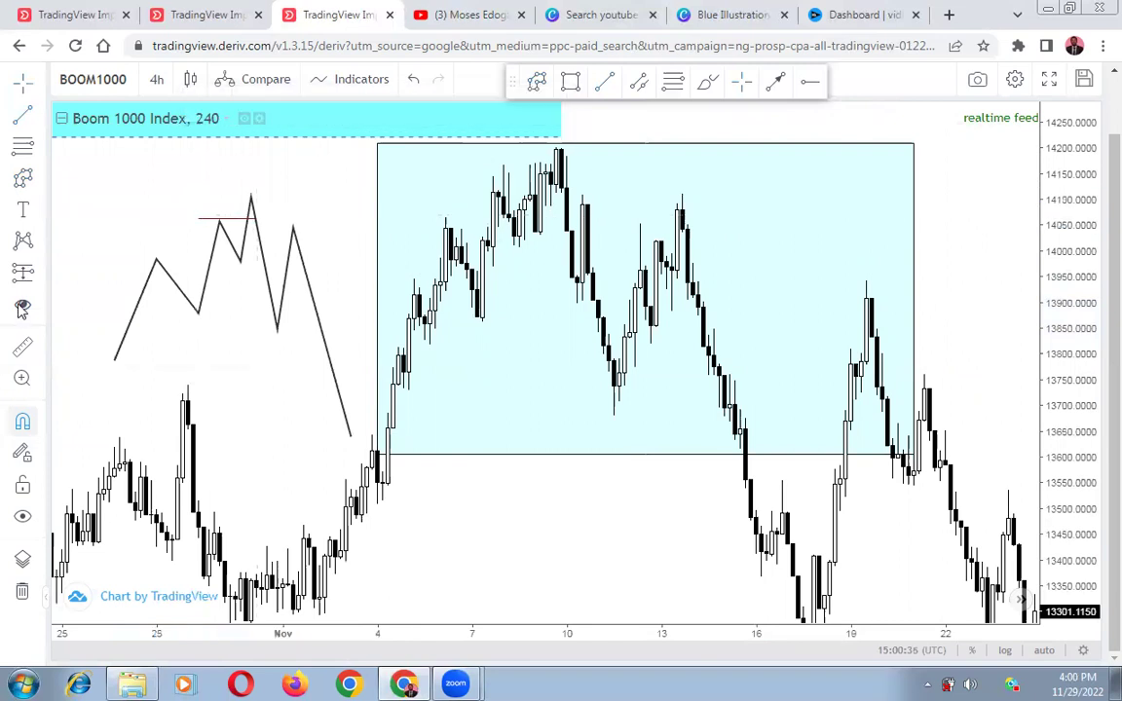
pyautogui.click(220, 204)
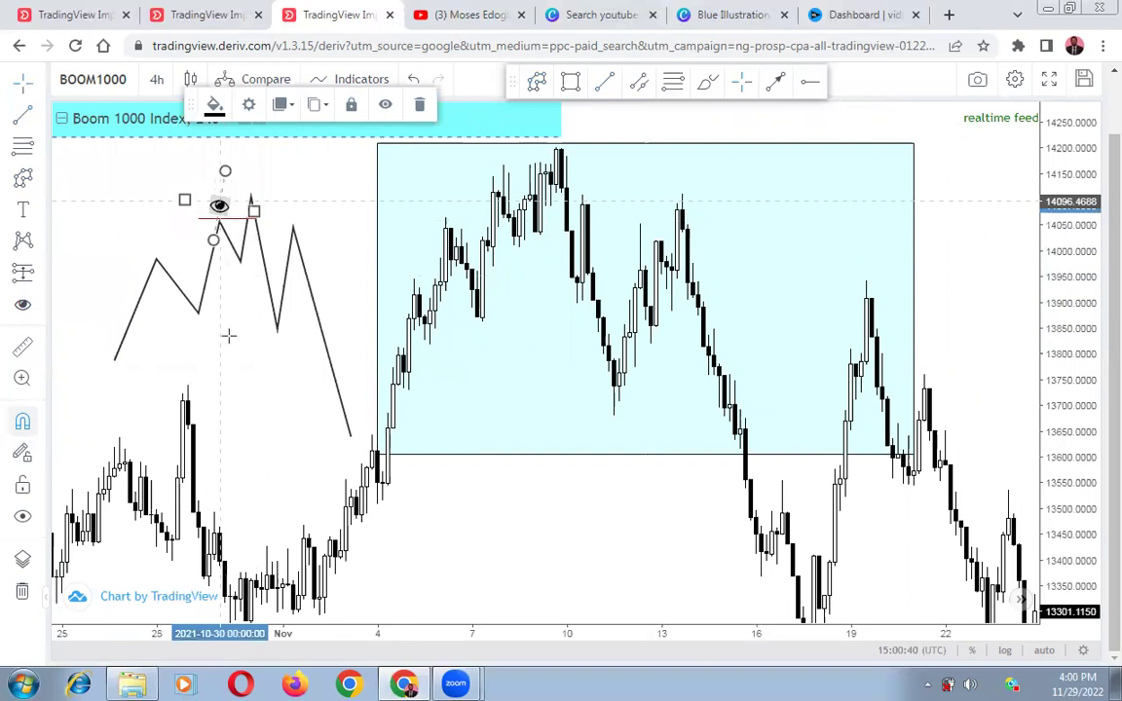
pyautogui.click(286, 213)
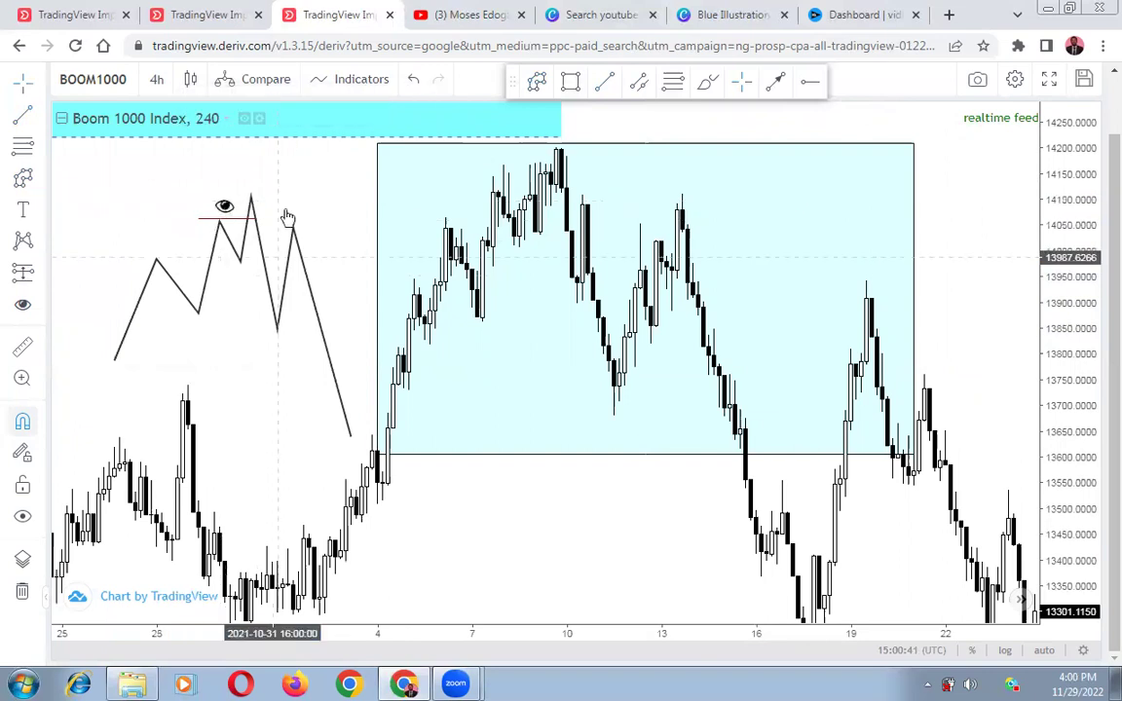
# - Draw short red trend lines from the sketch's two swing lows to the falling leg, at about 13976 and 13874
pyautogui.click(606, 86)
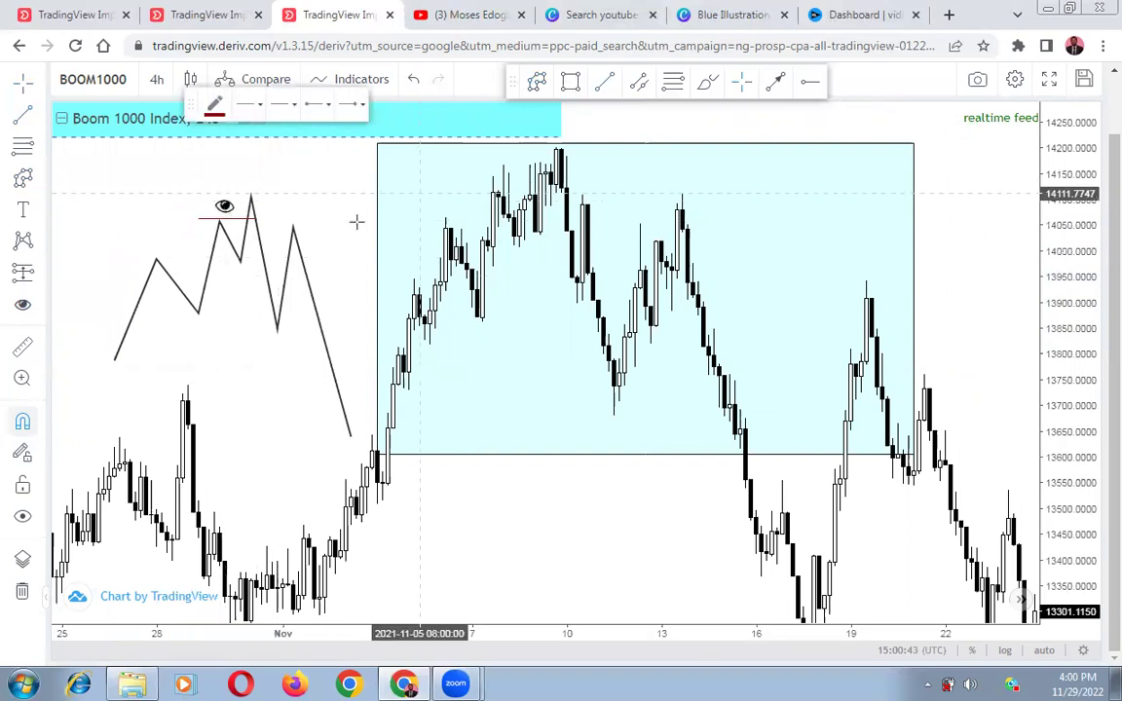
pyautogui.click(231, 263)
pyautogui.click(264, 260)
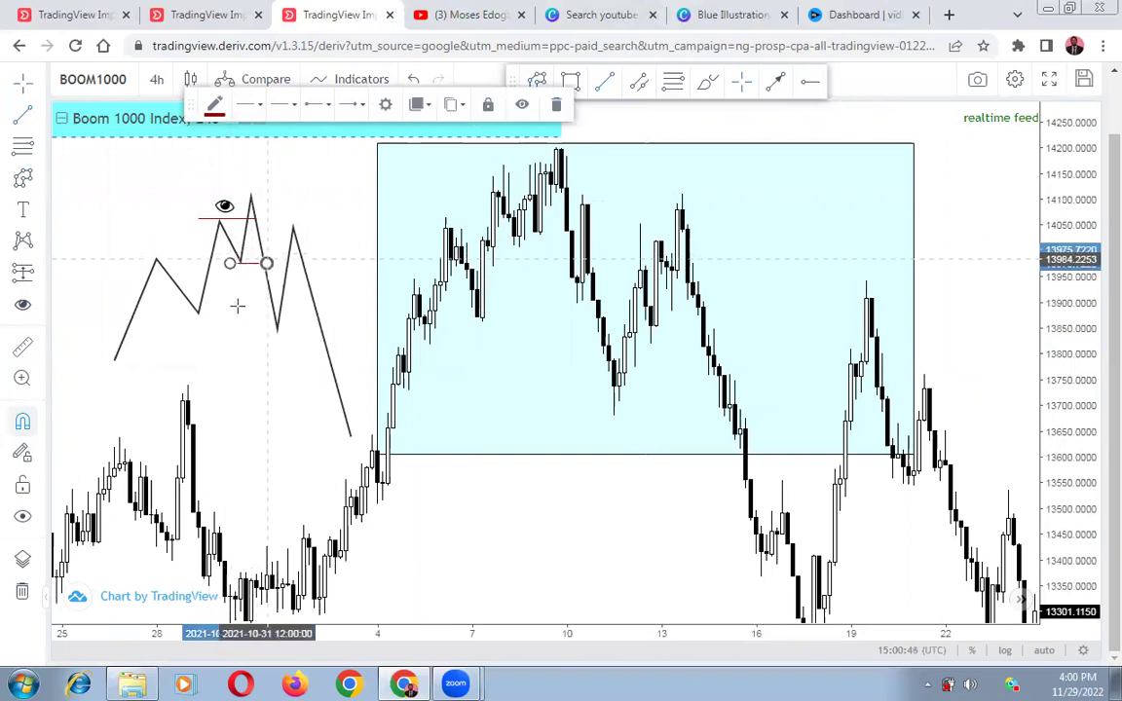
pyautogui.click(200, 308)
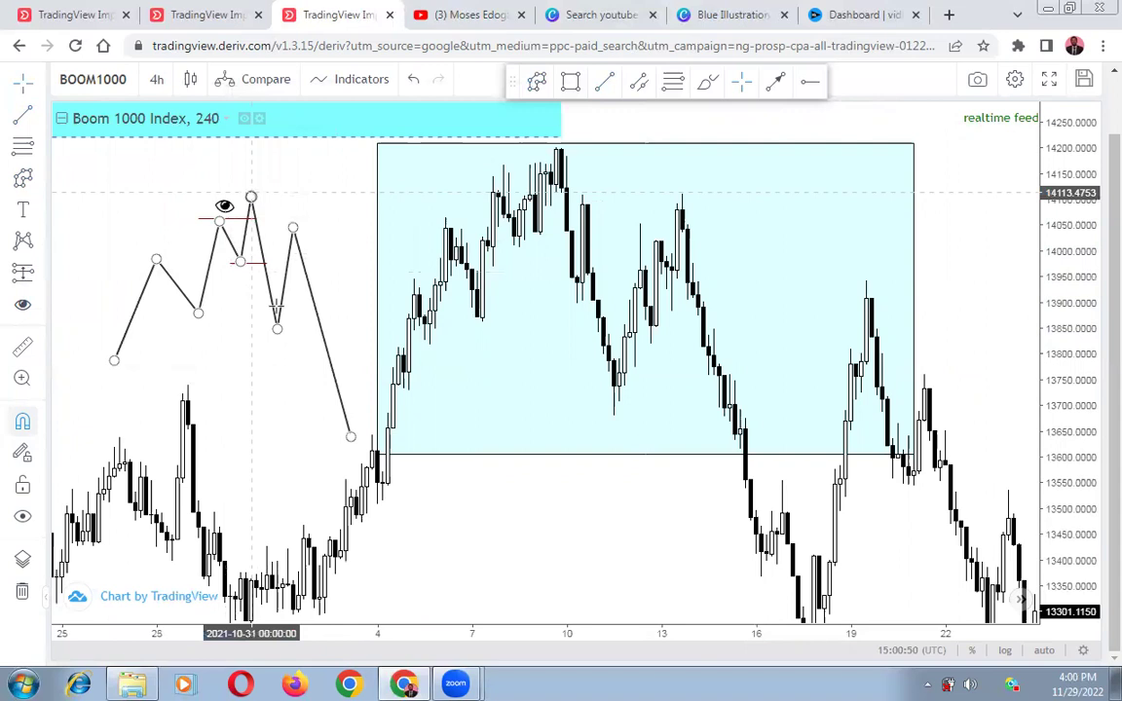
pyautogui.click(604, 83)
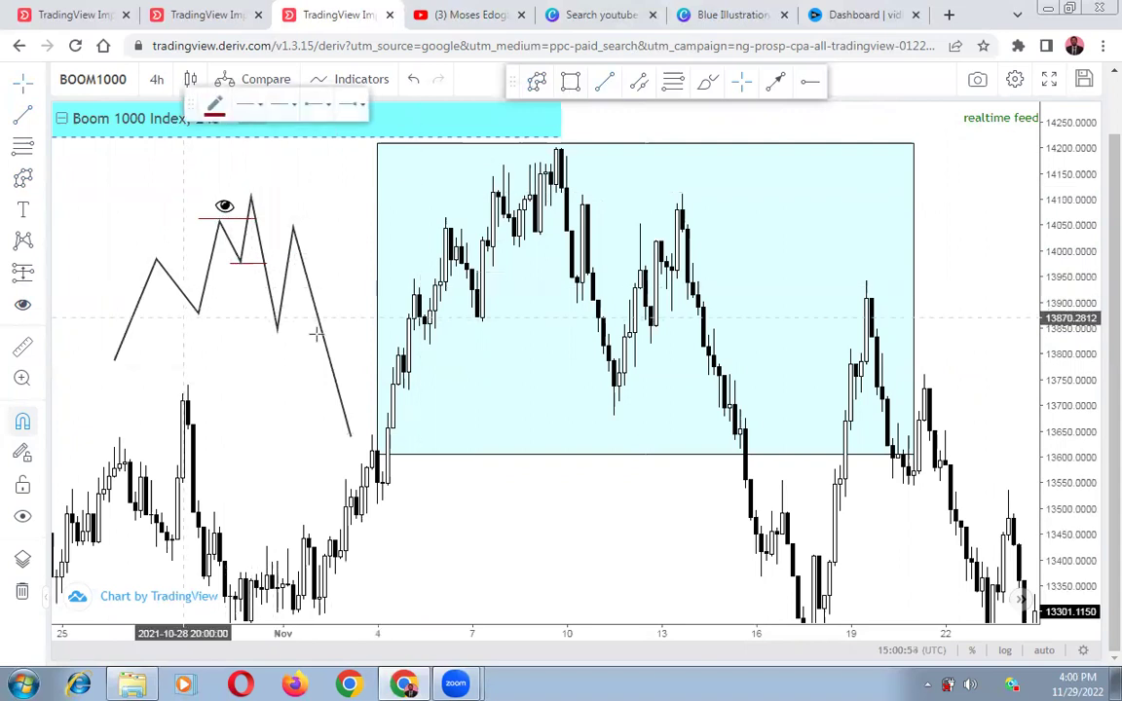
pyautogui.click(188, 316)
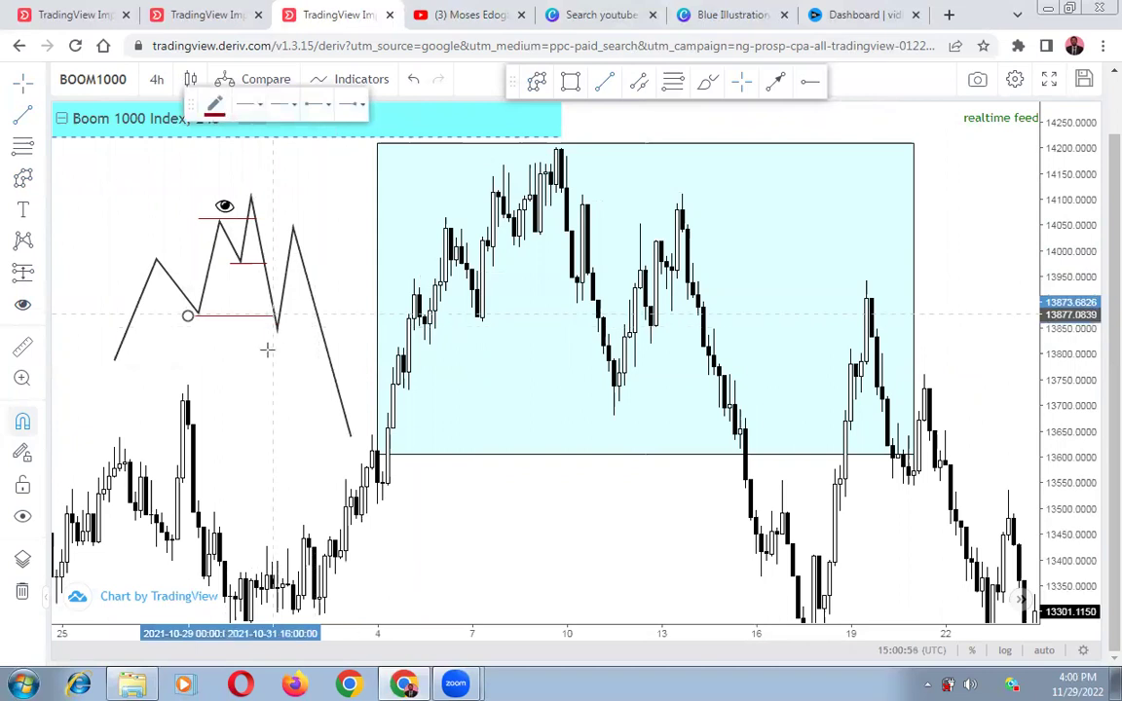
pyautogui.click(271, 315)
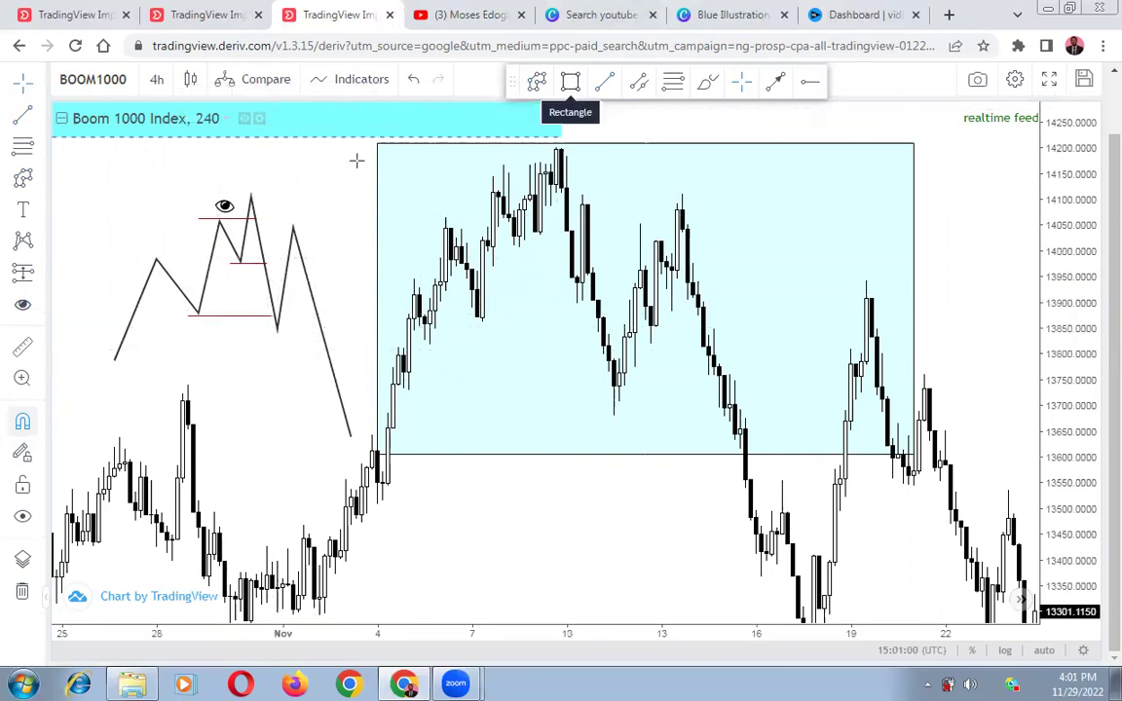
# - Draw a rectangle from the sketch's highest peak to above the retest peak, spanning about 14117 to 14049
pyautogui.click(272, 215)
pyautogui.click(246, 191)
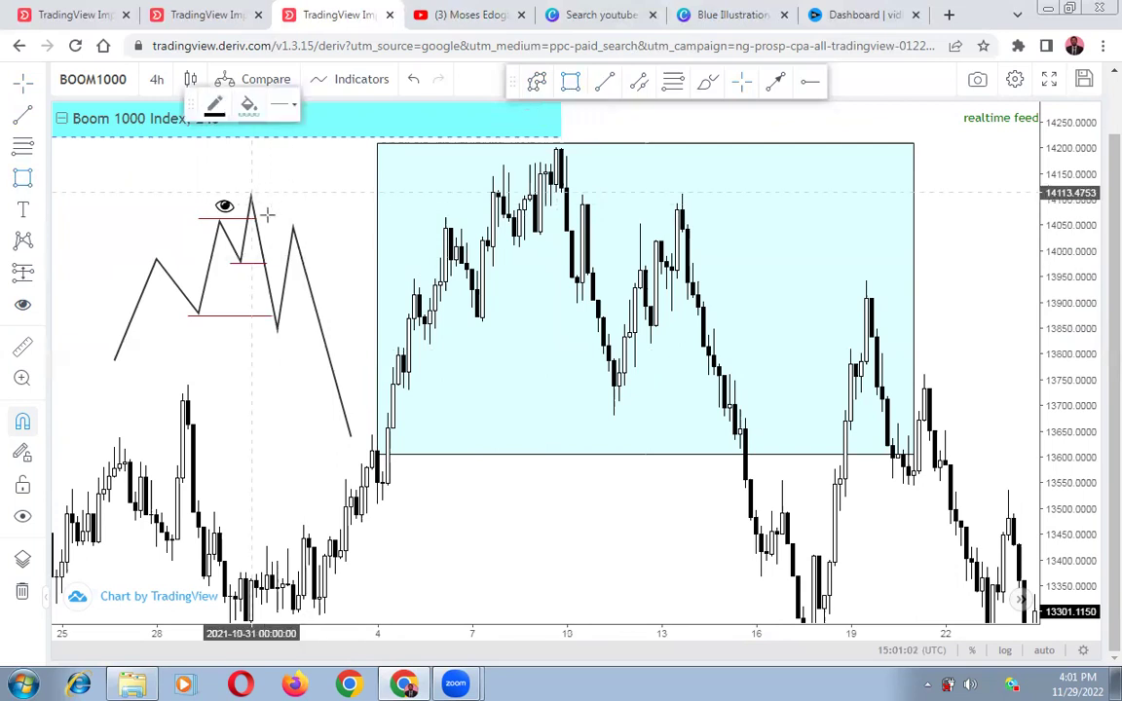
pyautogui.click(278, 226)
pyautogui.click(329, 226)
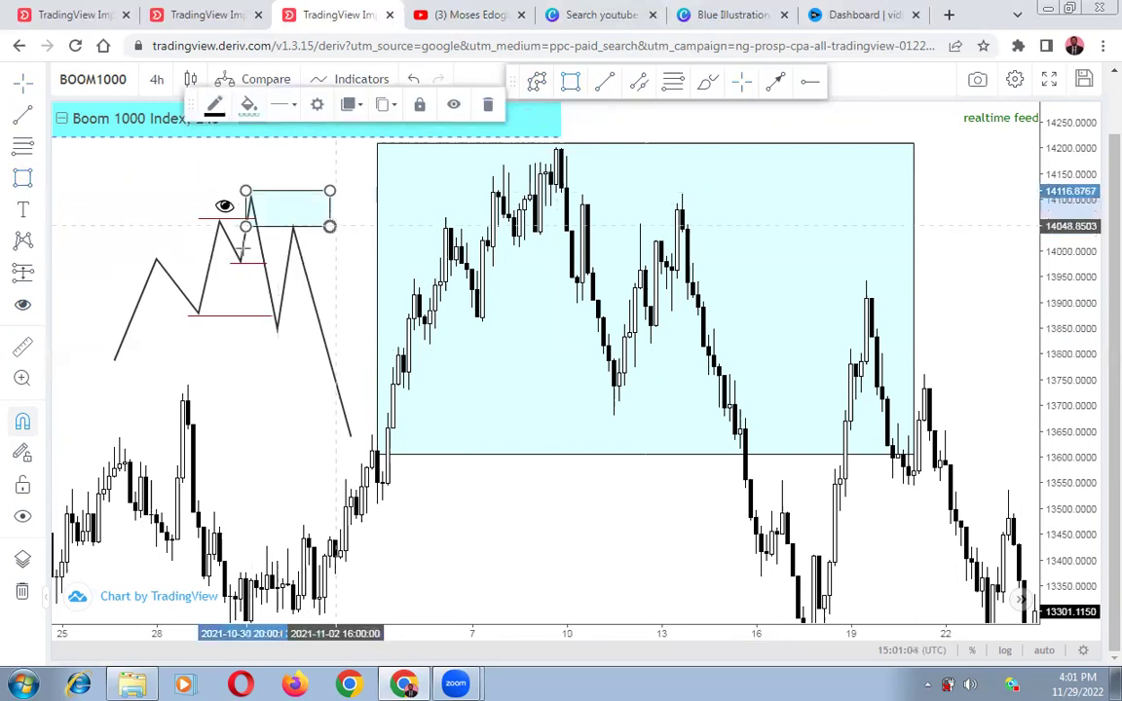
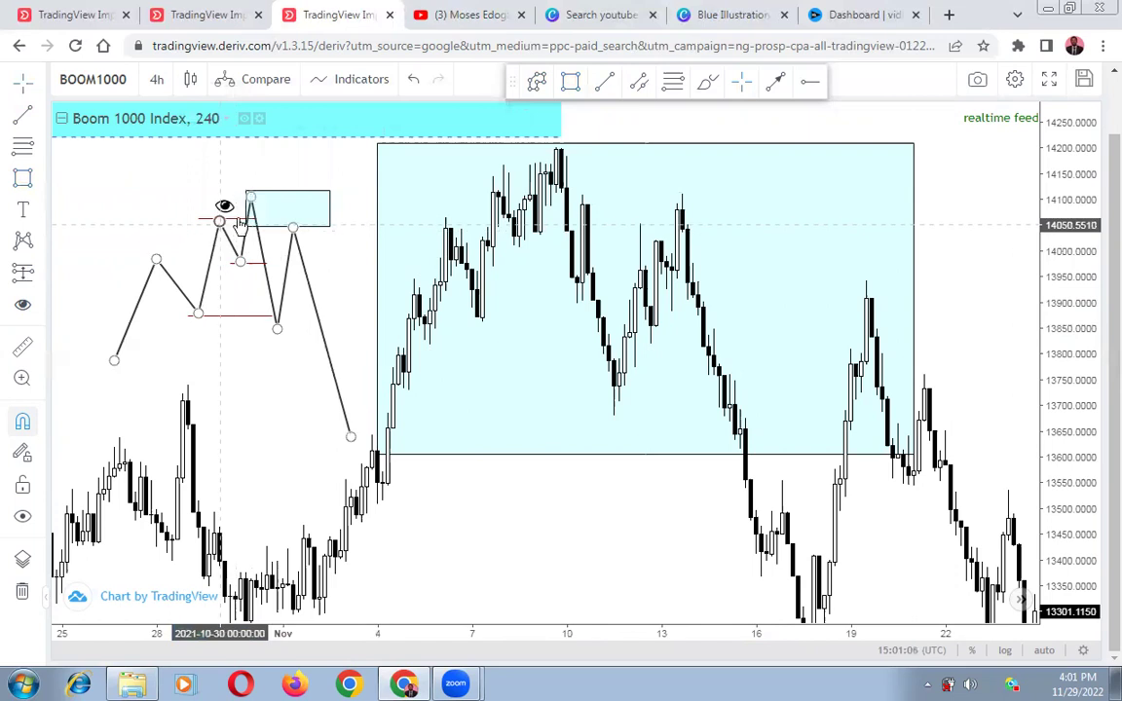
pyautogui.click(288, 354)
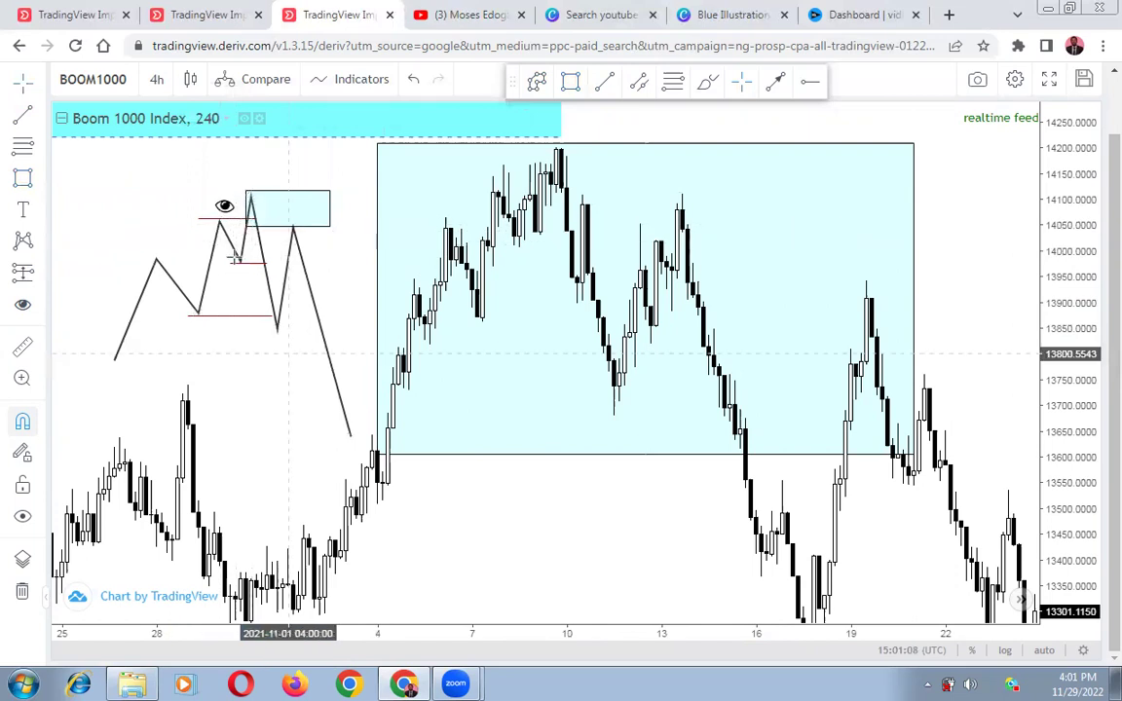
# - Shift the red line at the sketch's second peak to about 14068, ending at the small rectangle's left edge
pyautogui.click(234, 226)
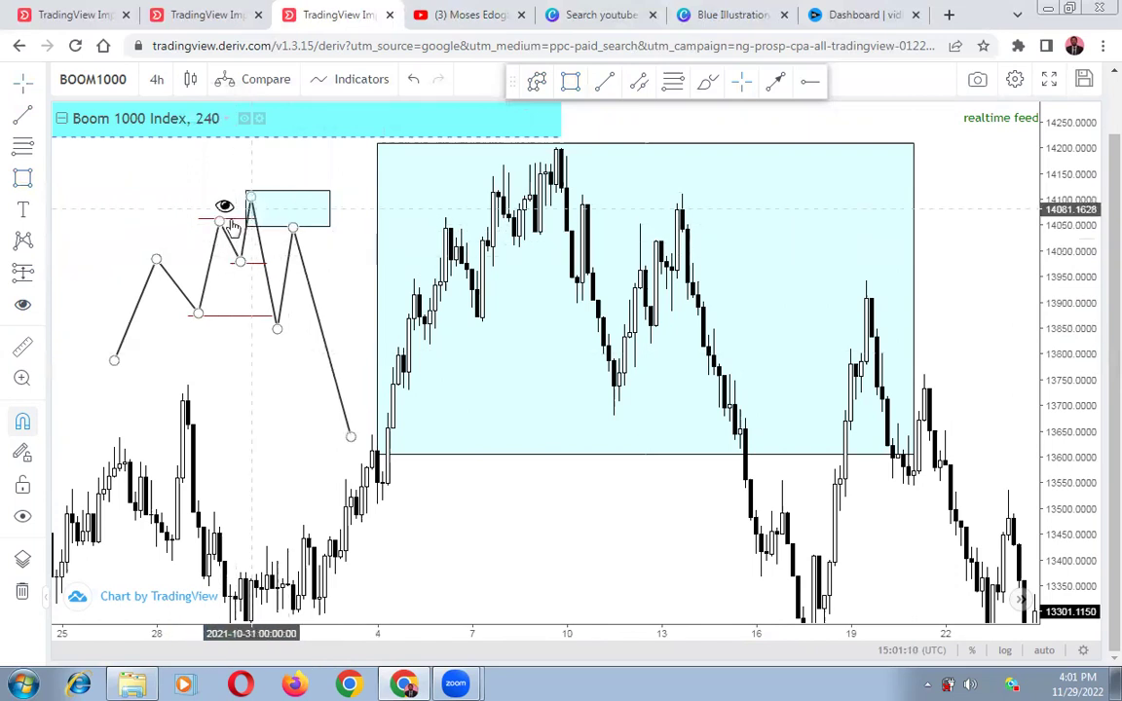
pyautogui.click(225, 218)
pyautogui.moveTo(223, 216); pyautogui.dragTo(220, 215)
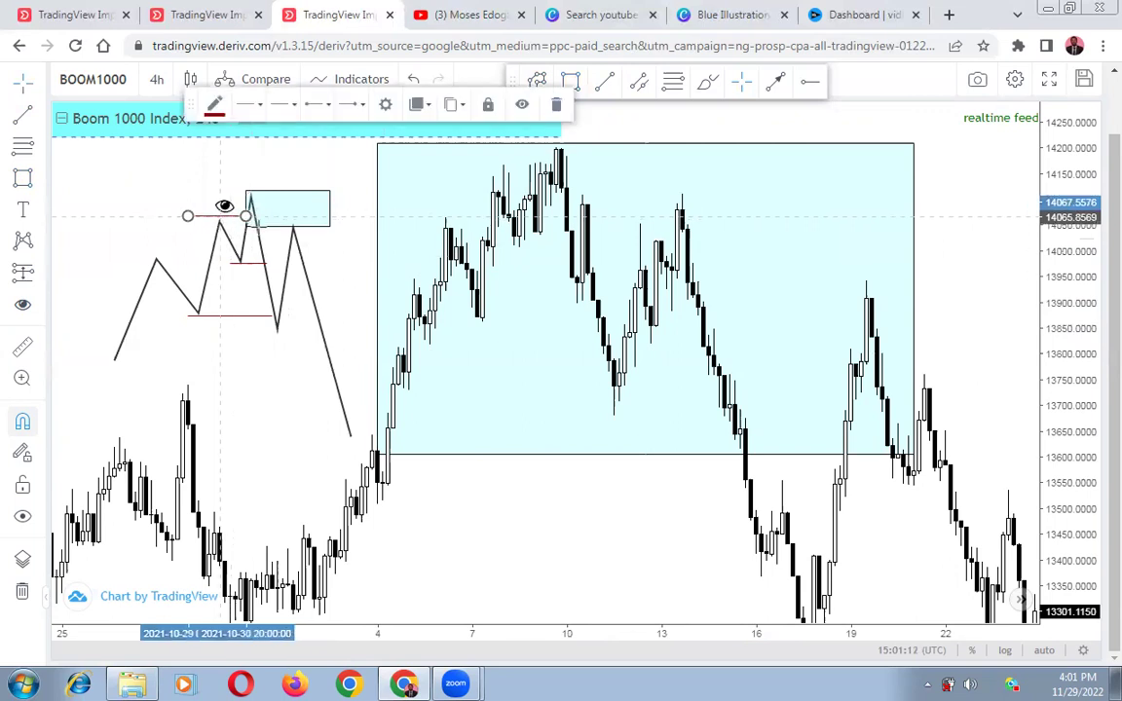
pyautogui.click(203, 237)
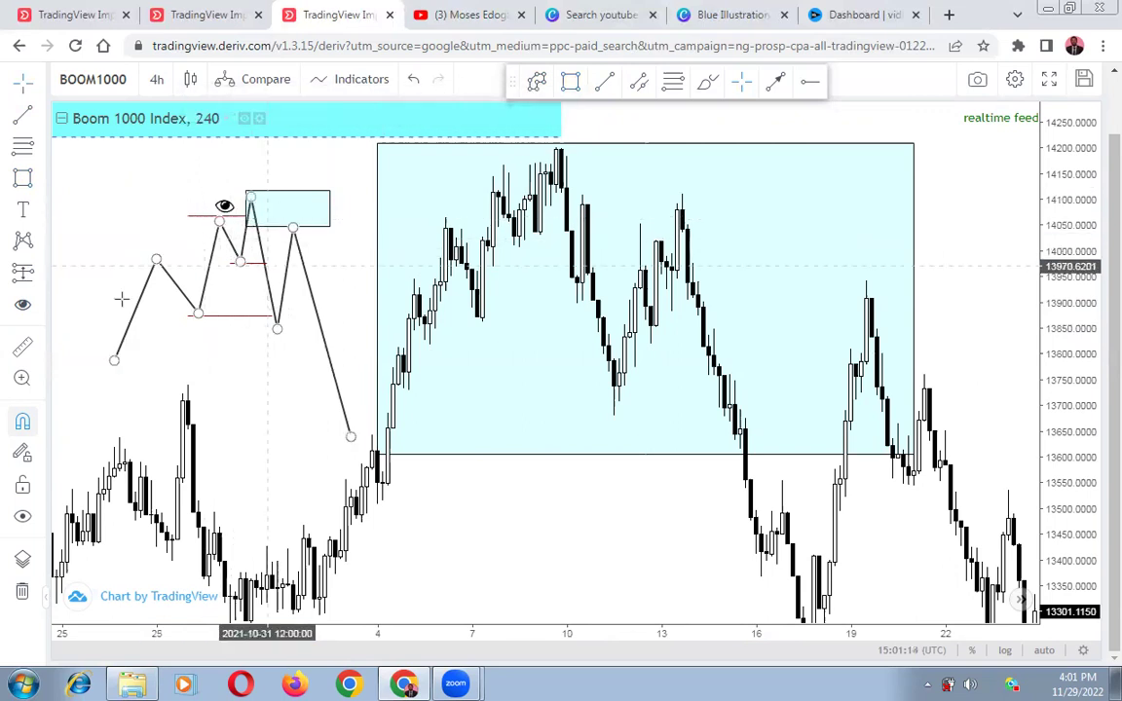
# - Add a dark red "BOS" text label in size 14 just beneath the sketch's lower red line
pyautogui.click(222, 320)
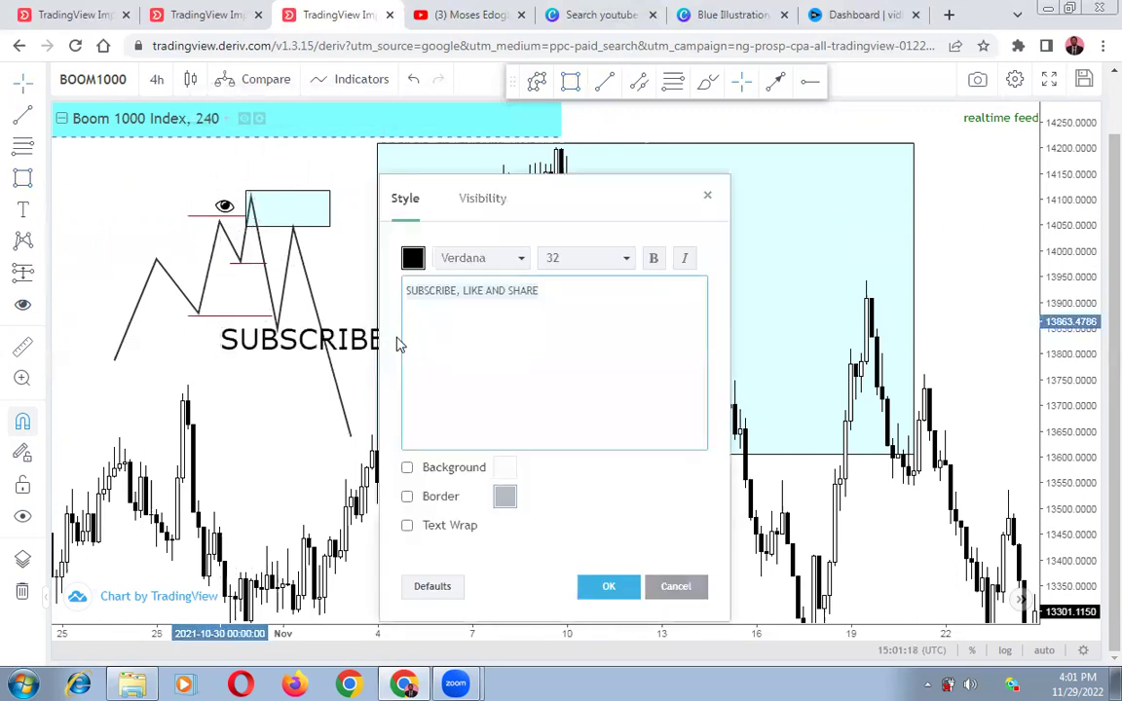
pyautogui.write('BOS')
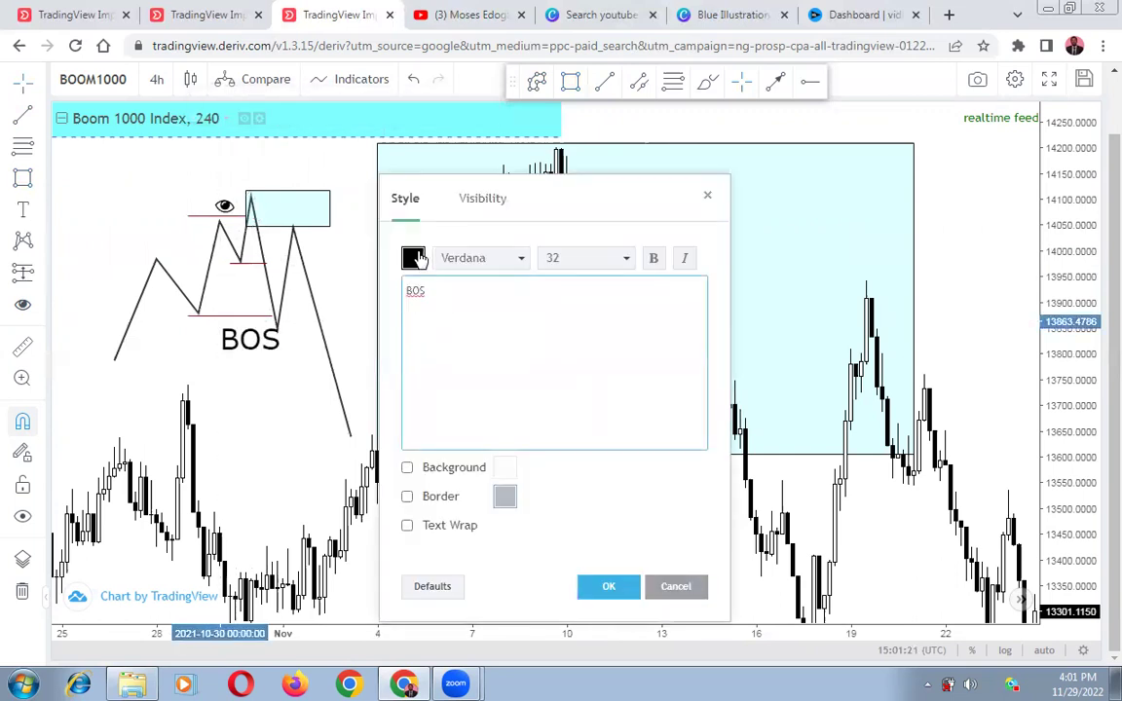
pyautogui.click(413, 257)
pyautogui.click(417, 304)
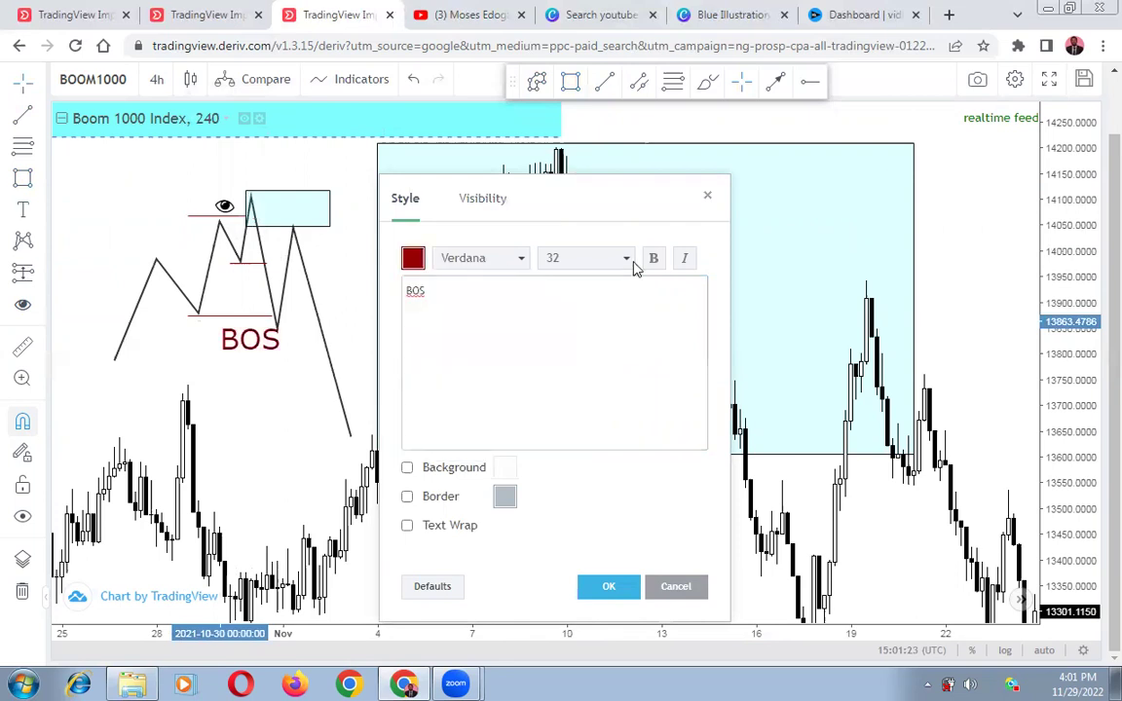
pyautogui.click(628, 263)
pyautogui.click(557, 364)
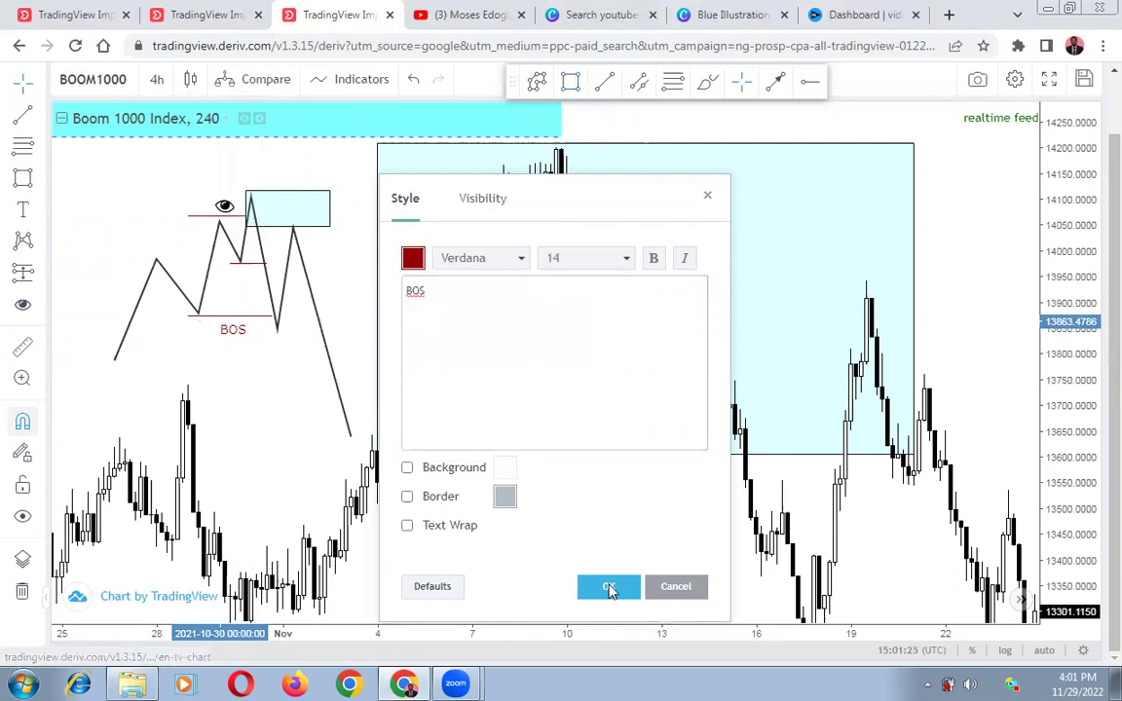
pyautogui.click(608, 586)
pyautogui.moveTo(238, 333); pyautogui.dragTo(251, 325)
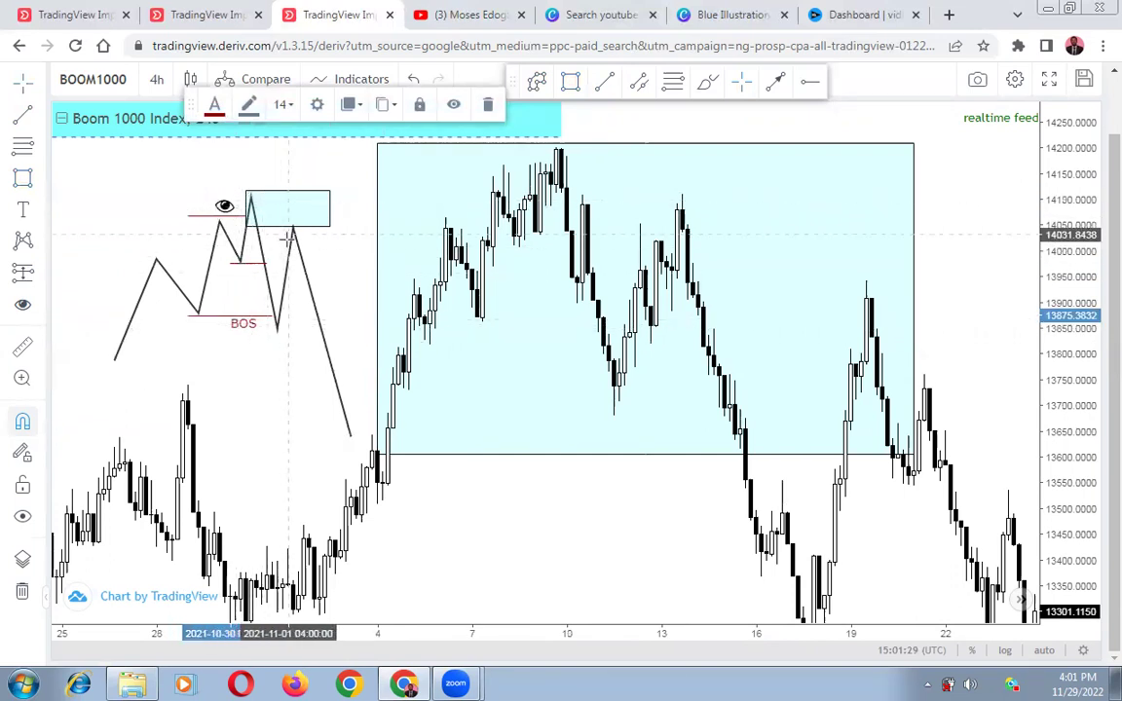
pyautogui.click(373, 291)
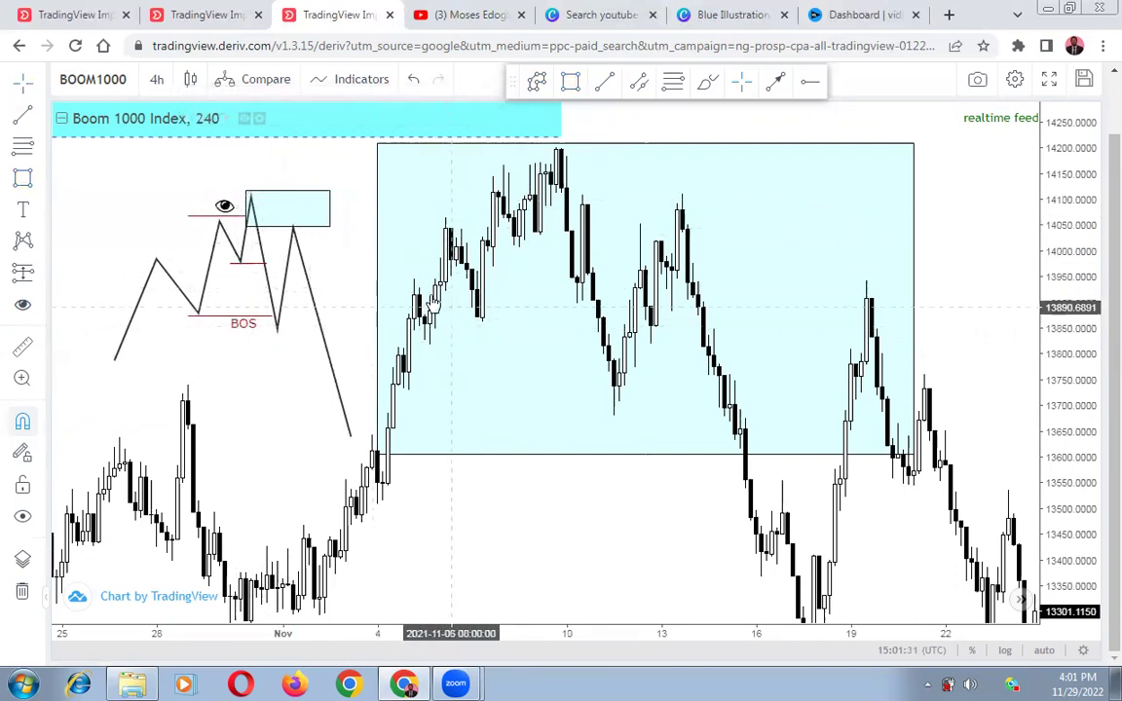
# - Trace the price swings inside the supply zone with a polyline, from about 5 November to the 17 November drop near 13431
pyautogui.click(538, 83)
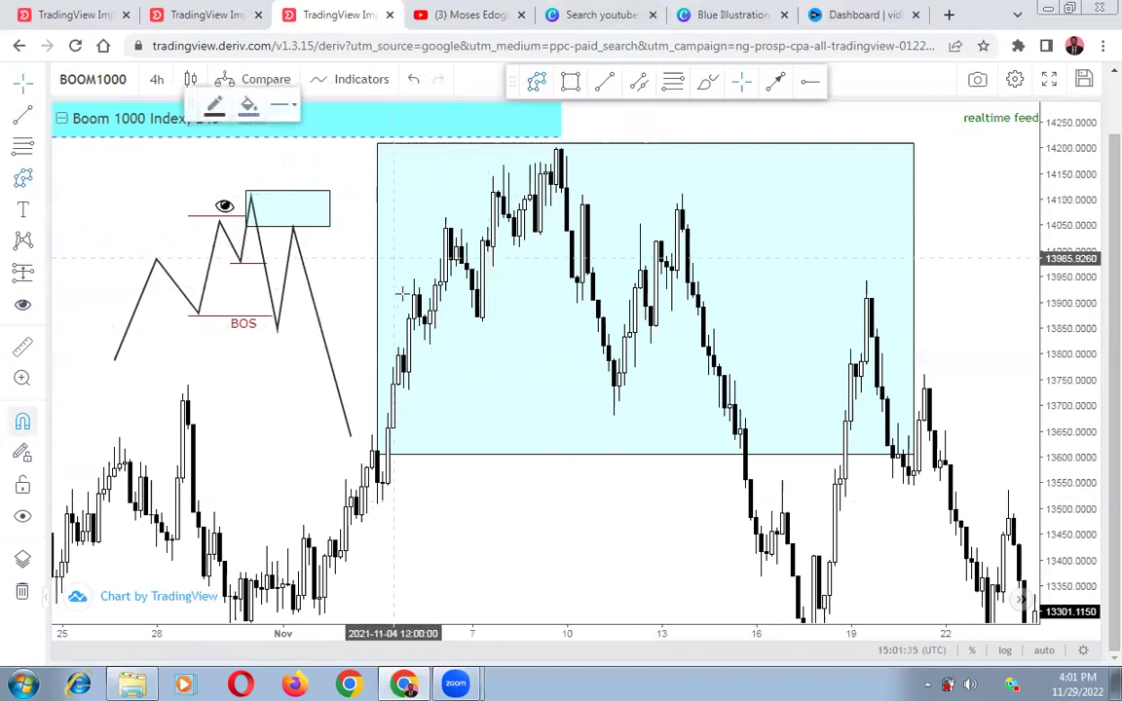
pyautogui.click(430, 344)
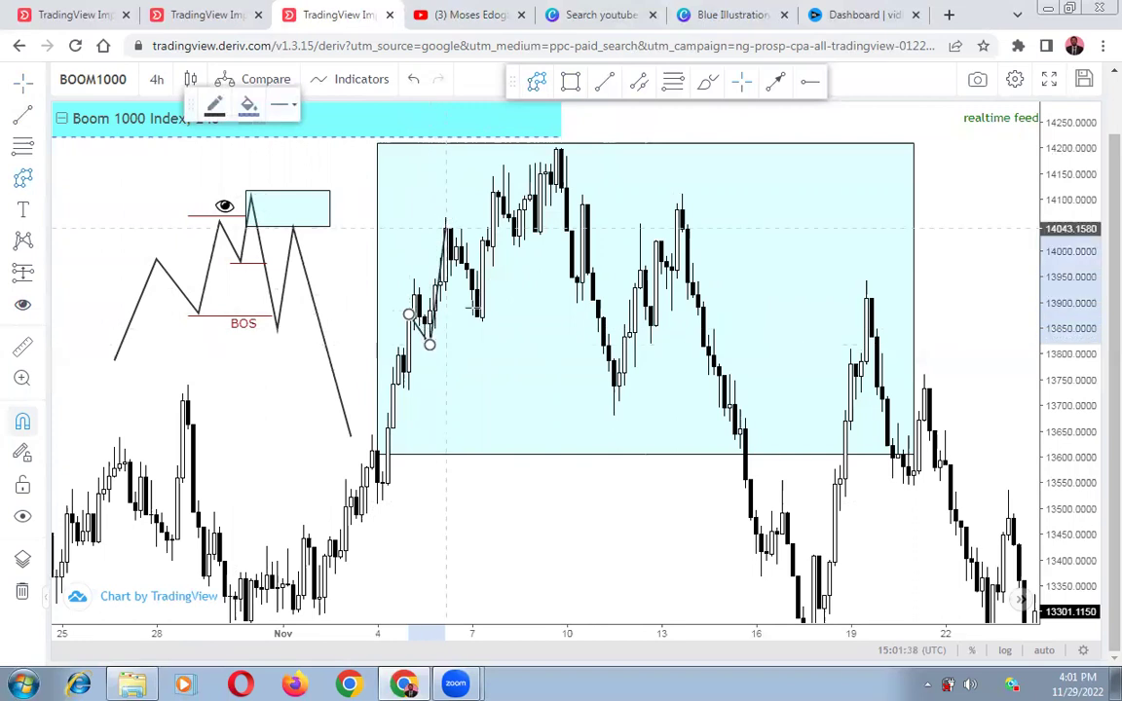
pyautogui.click(446, 226)
pyautogui.click(480, 316)
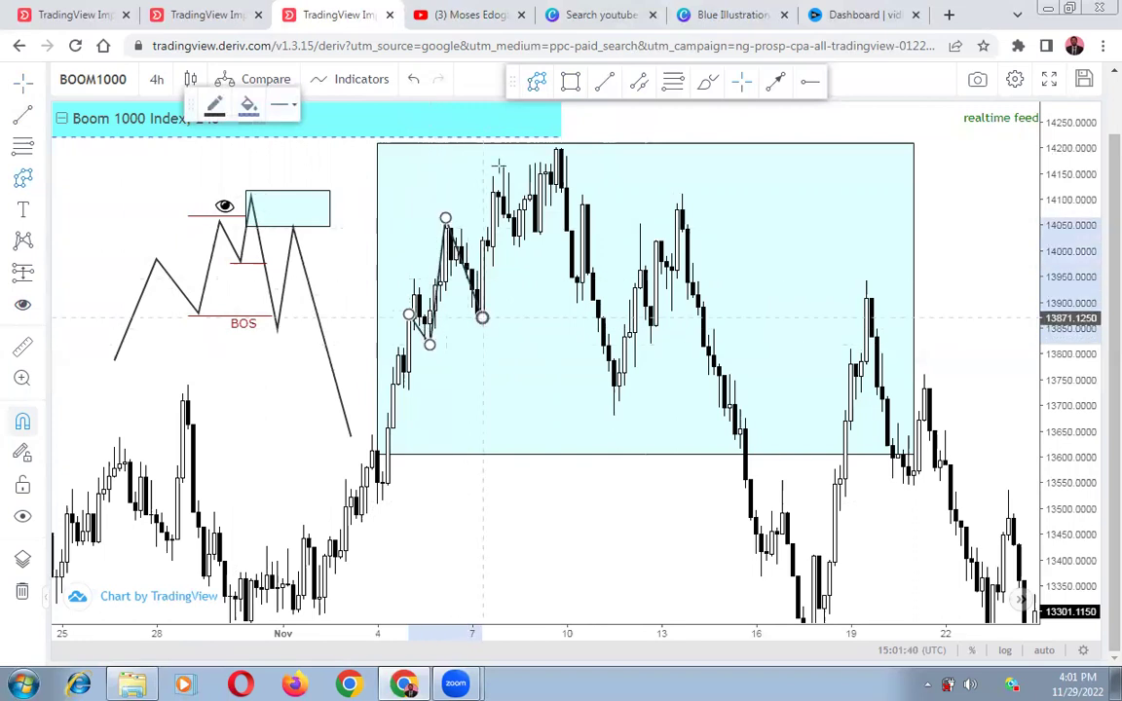
pyautogui.click(498, 190)
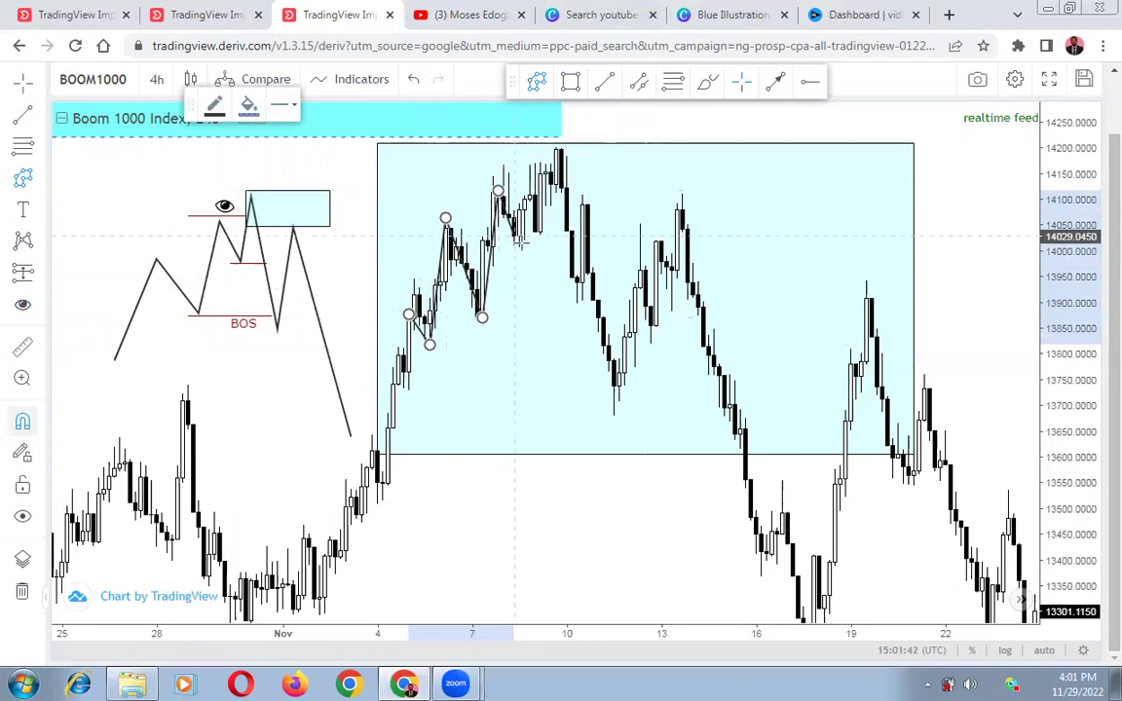
pyautogui.click(519, 245)
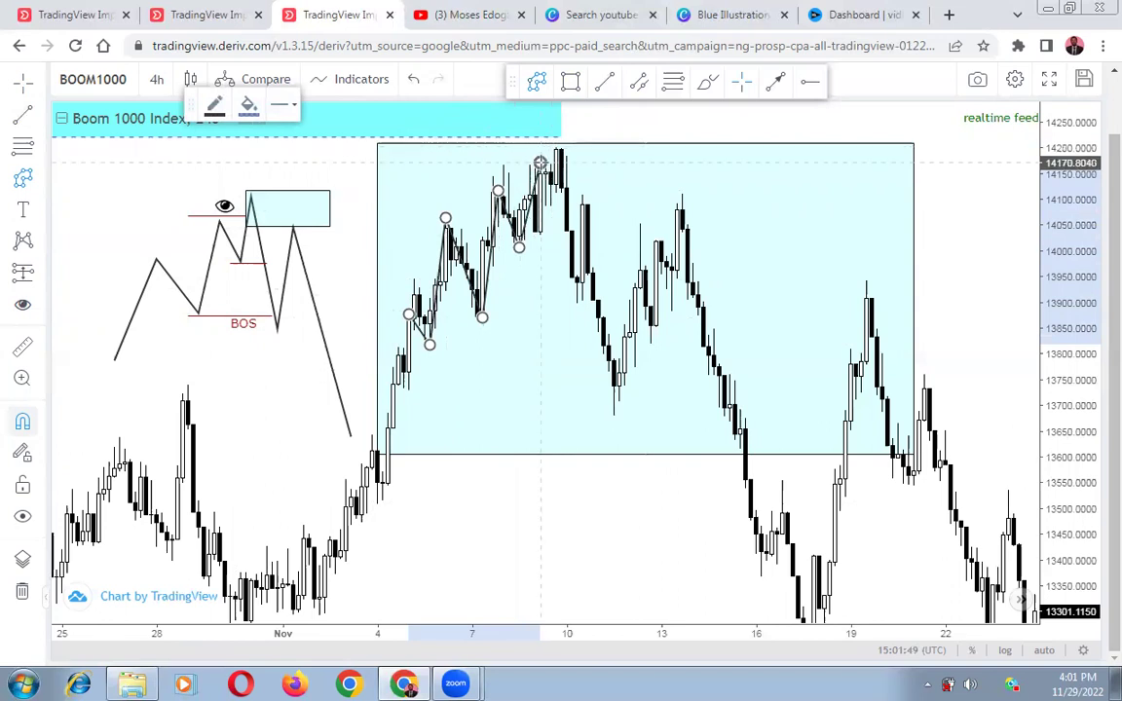
pyautogui.click(540, 163)
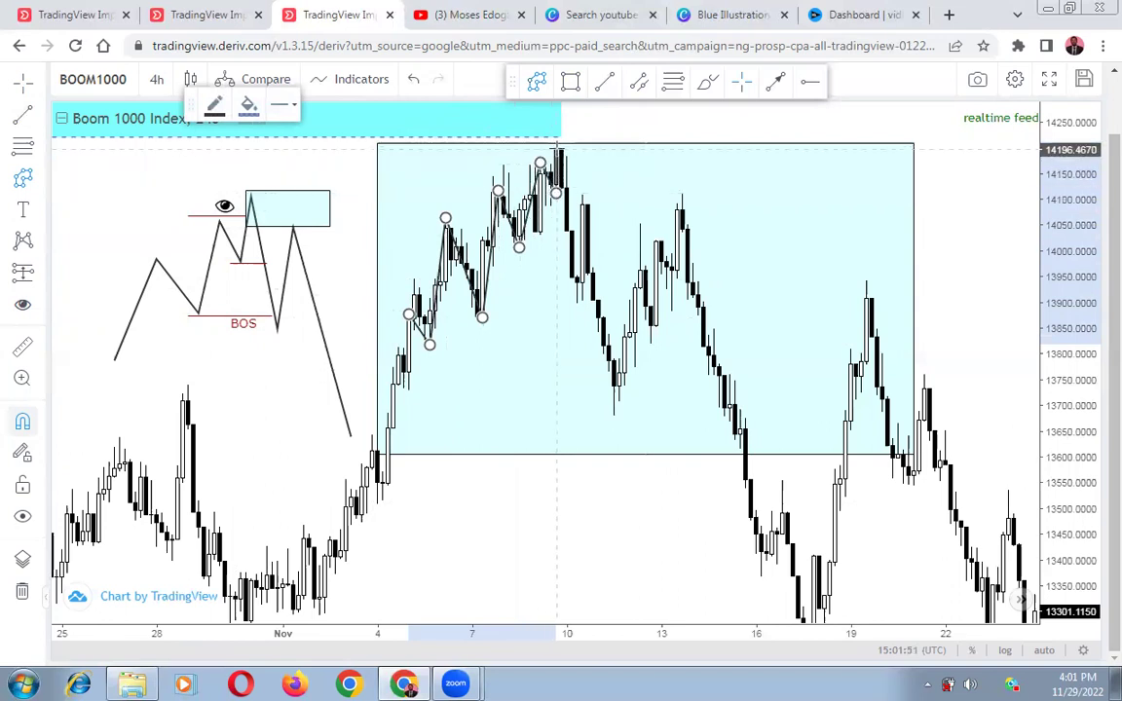
pyautogui.click(555, 147)
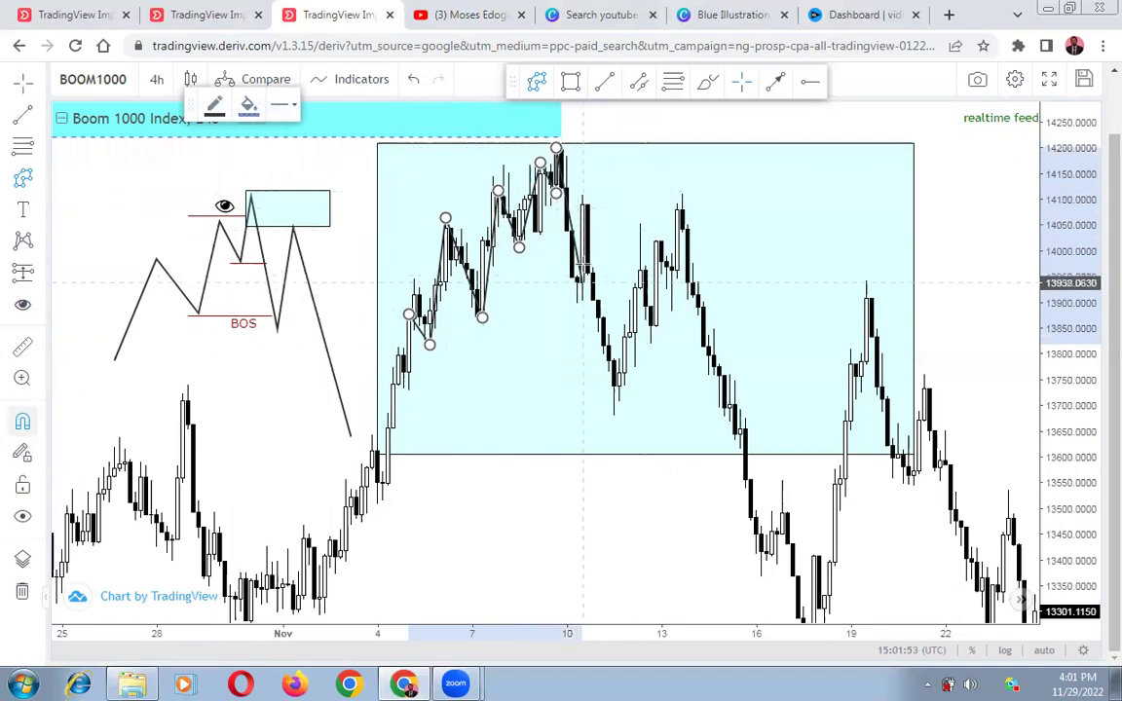
pyautogui.click(577, 283)
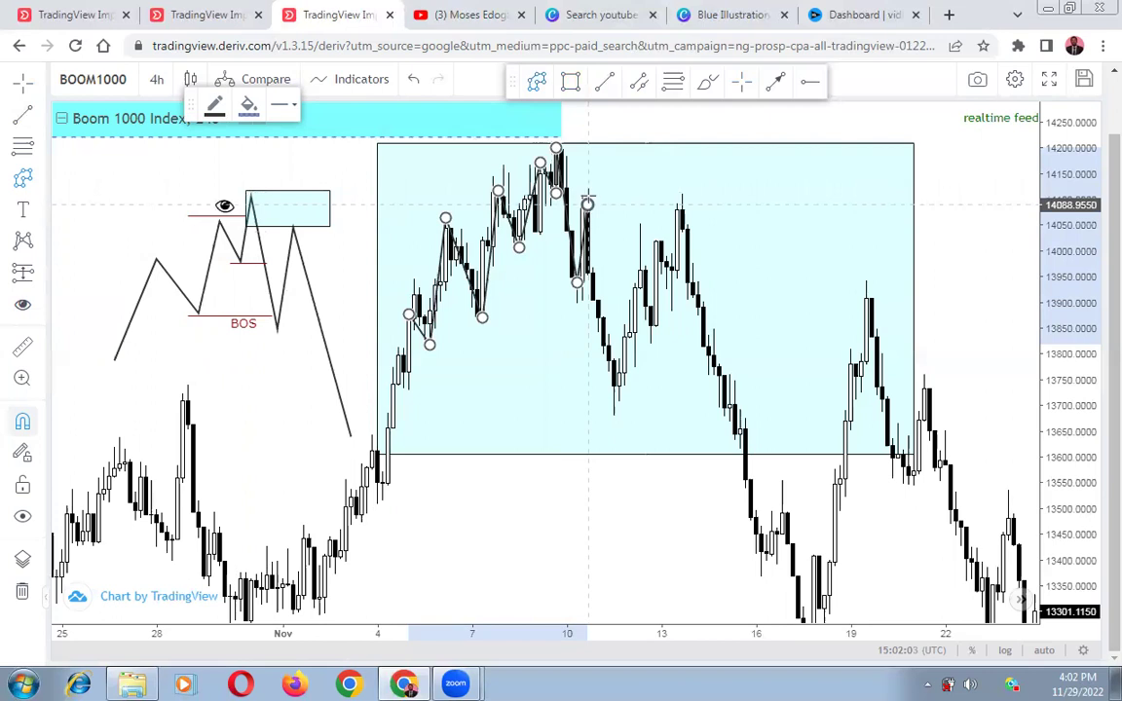
pyautogui.click(587, 204)
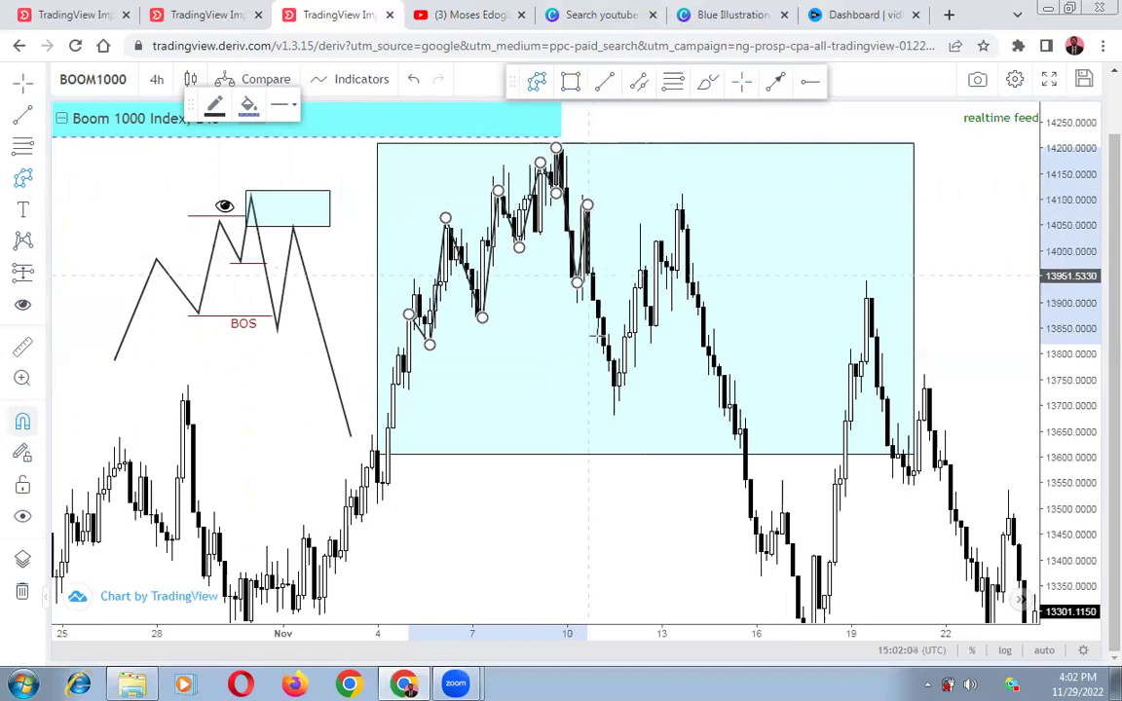
pyautogui.click(623, 386)
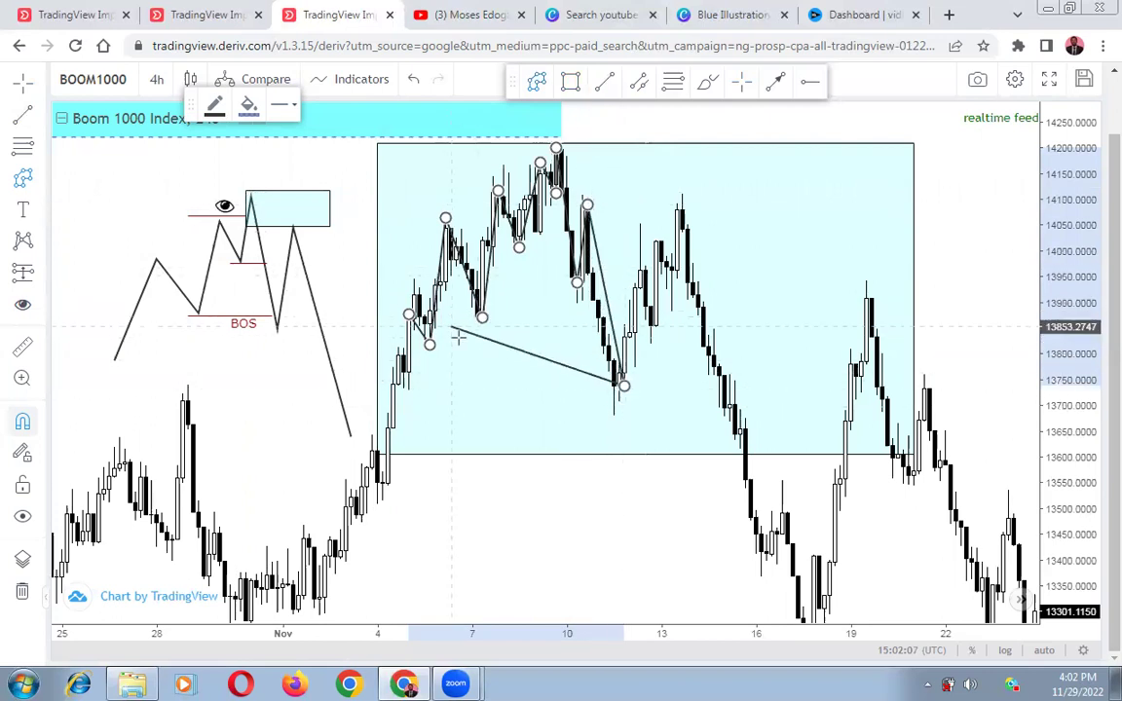
pyautogui.doubleClick(682, 194)
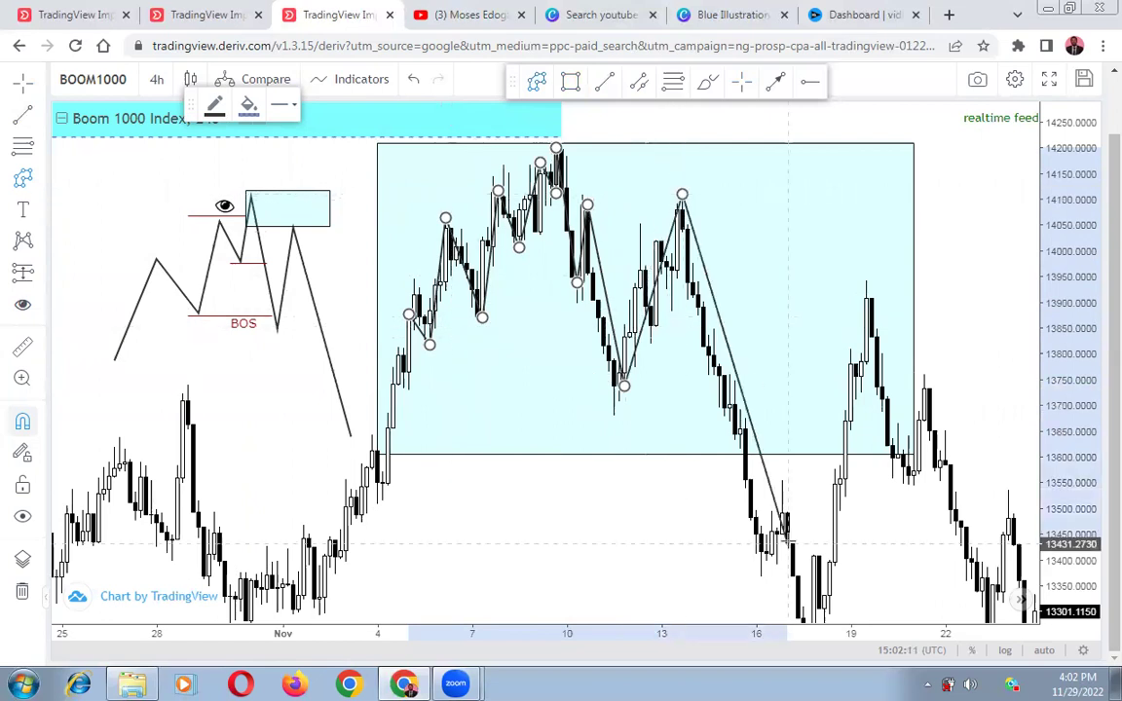
pyautogui.doubleClick(927, 354)
pyautogui.click(931, 356)
# - Delete the polyline traced over the candles in the supply zone
pyautogui.scroll(1, 930, 356)
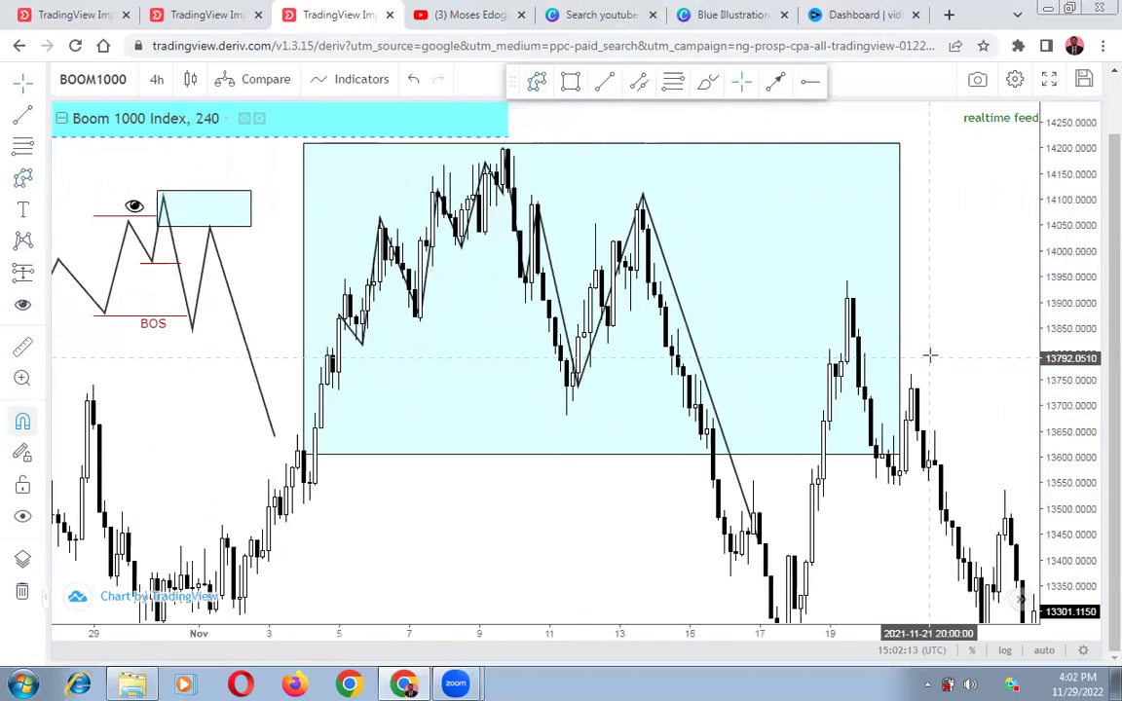
pyautogui.scroll(1, 975, 406)
pyautogui.moveTo(1049, 485); pyautogui.dragTo(1005, 294)
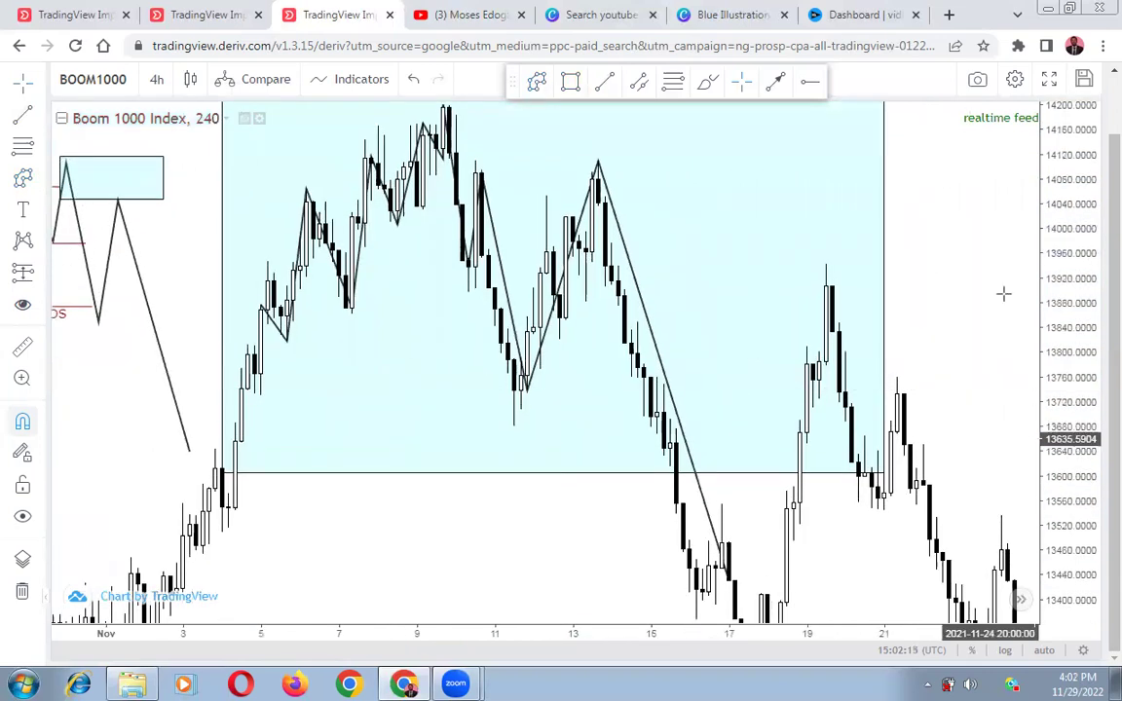
pyautogui.moveTo(959, 195); pyautogui.dragTo(975, 316)
pyautogui.click(640, 294)
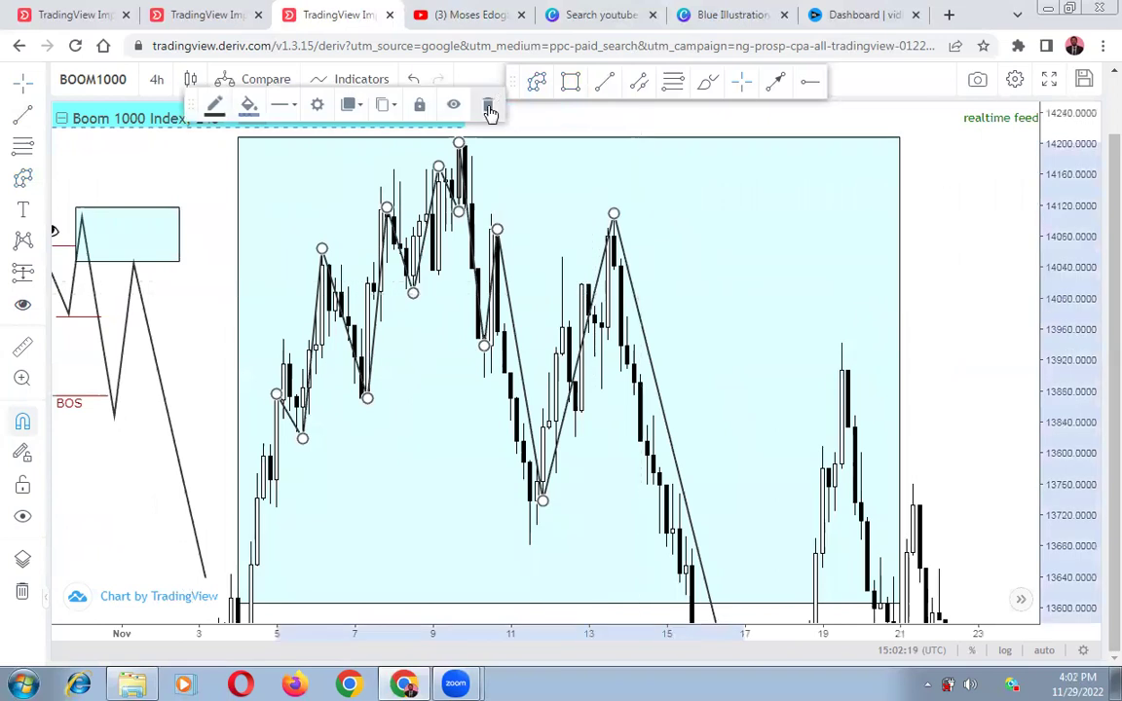
pyautogui.click(489, 108)
# - Draw a short red horizontal trend line at about 14123, from 9 to 10 November, just below the zone's highest peak
pyautogui.click(603, 88)
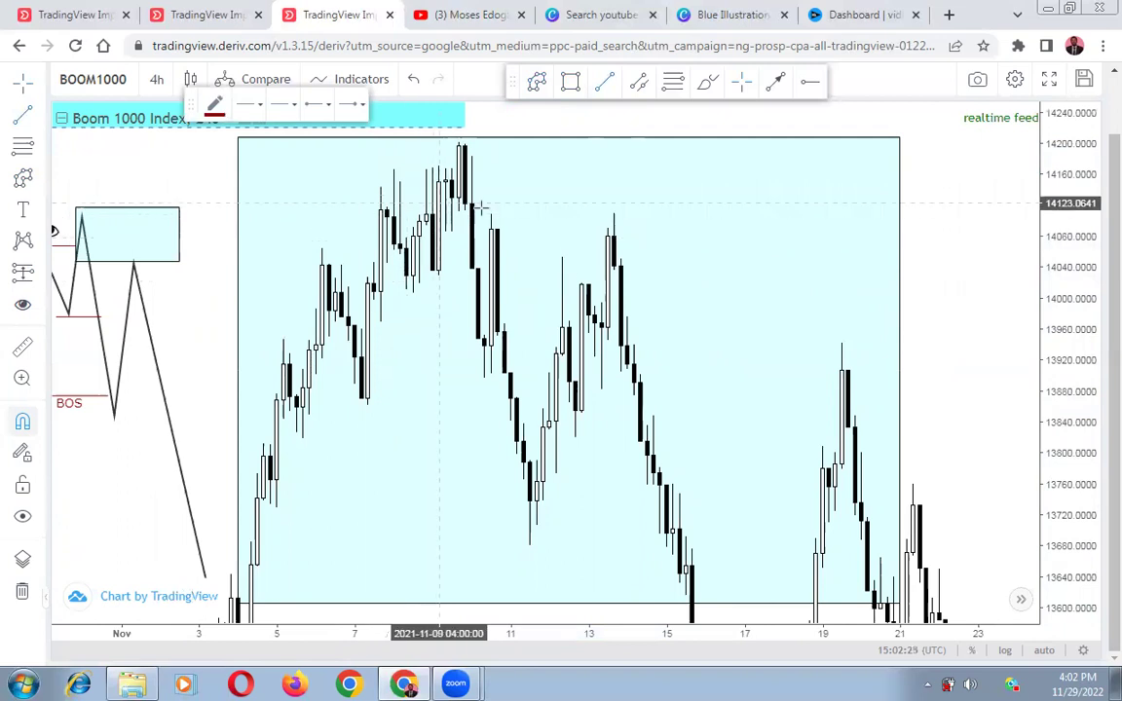
pyautogui.click(439, 182)
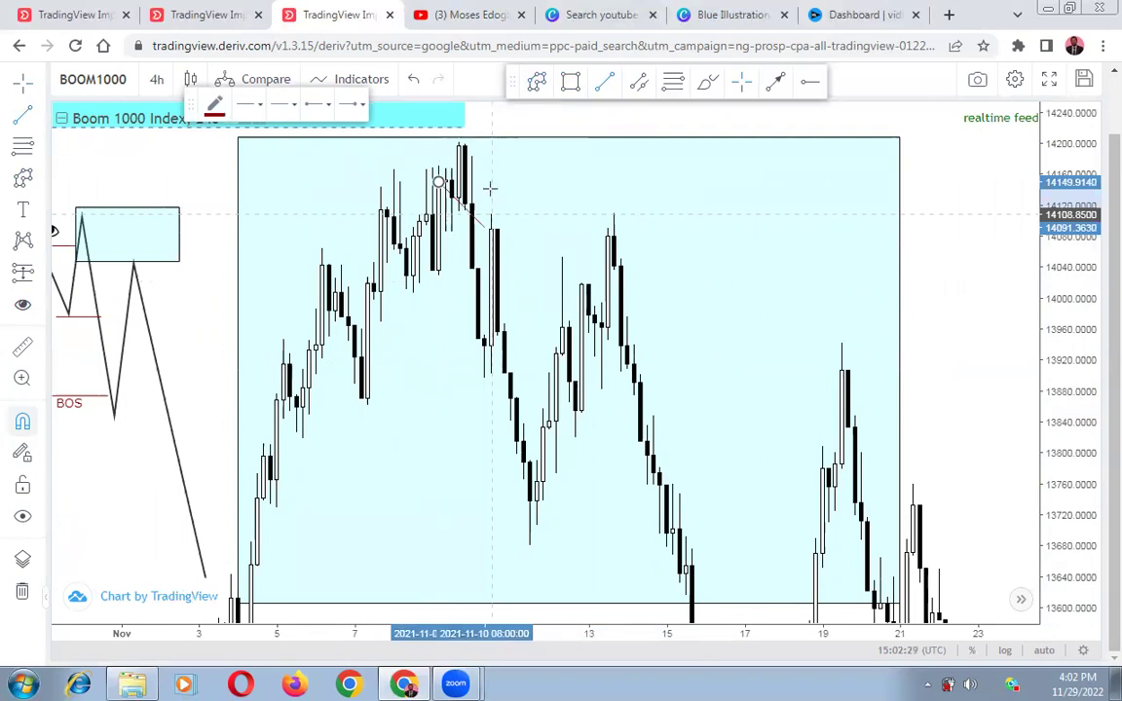
pyautogui.click(487, 214)
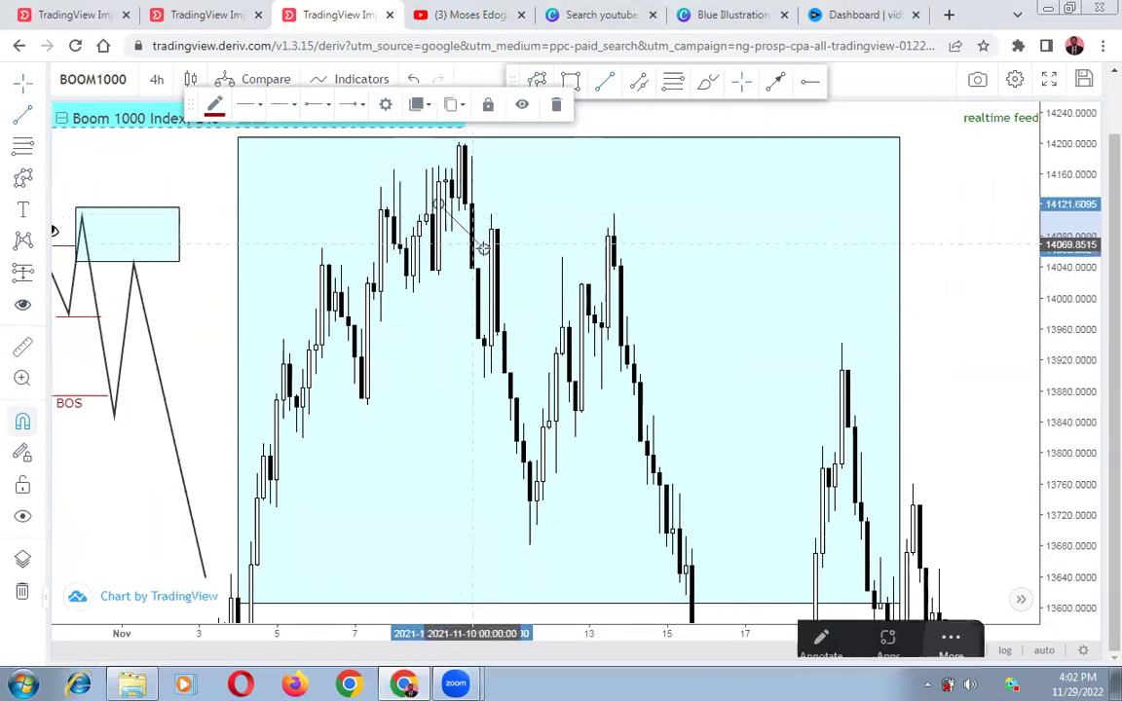
pyautogui.click(485, 202)
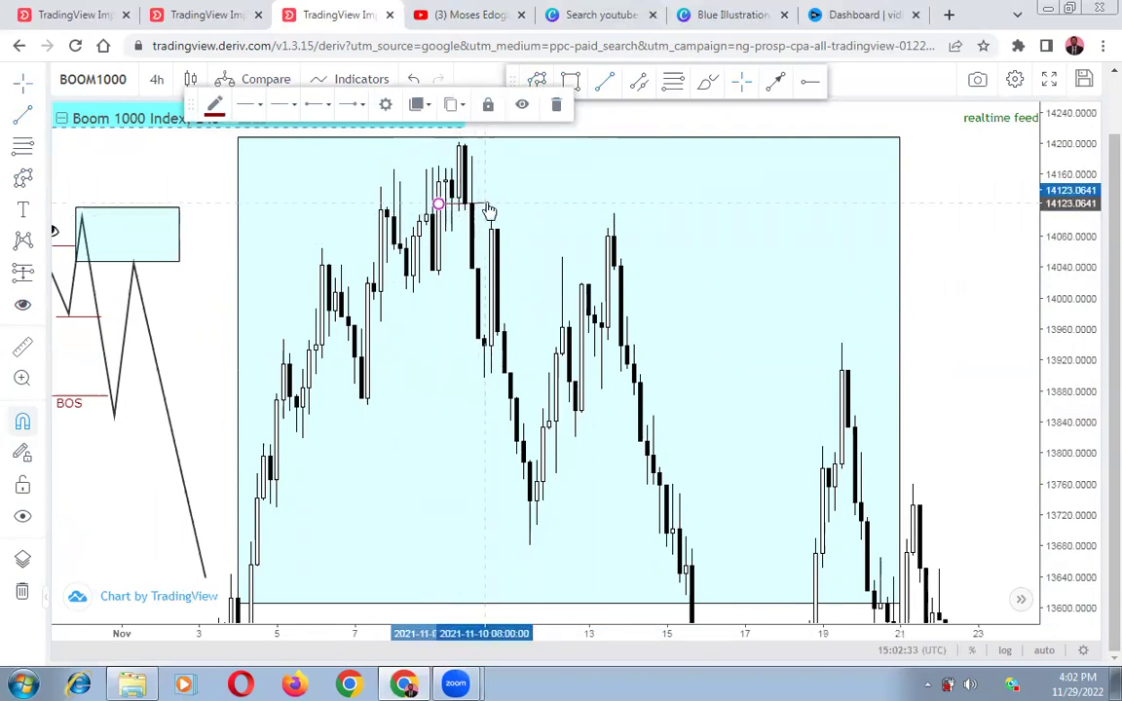
pyautogui.click(445, 360)
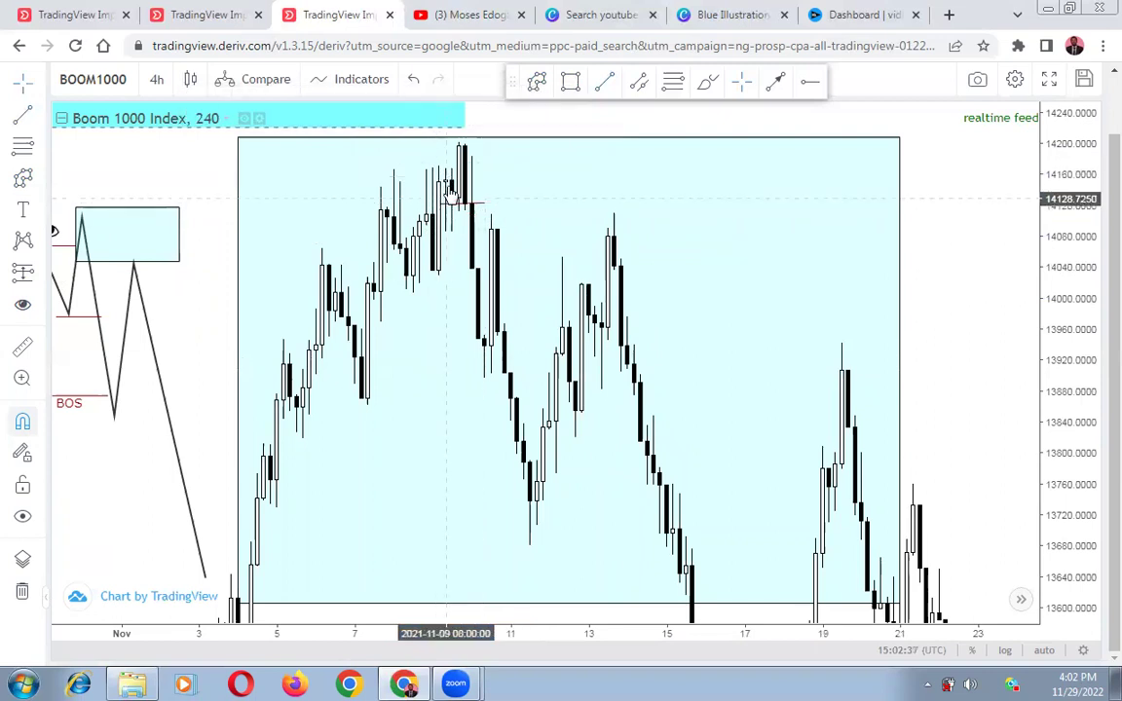
# - Draw a red horizontal trend line at about 14167 from the 8 November high to the zone's highest peak
pyautogui.click(602, 84)
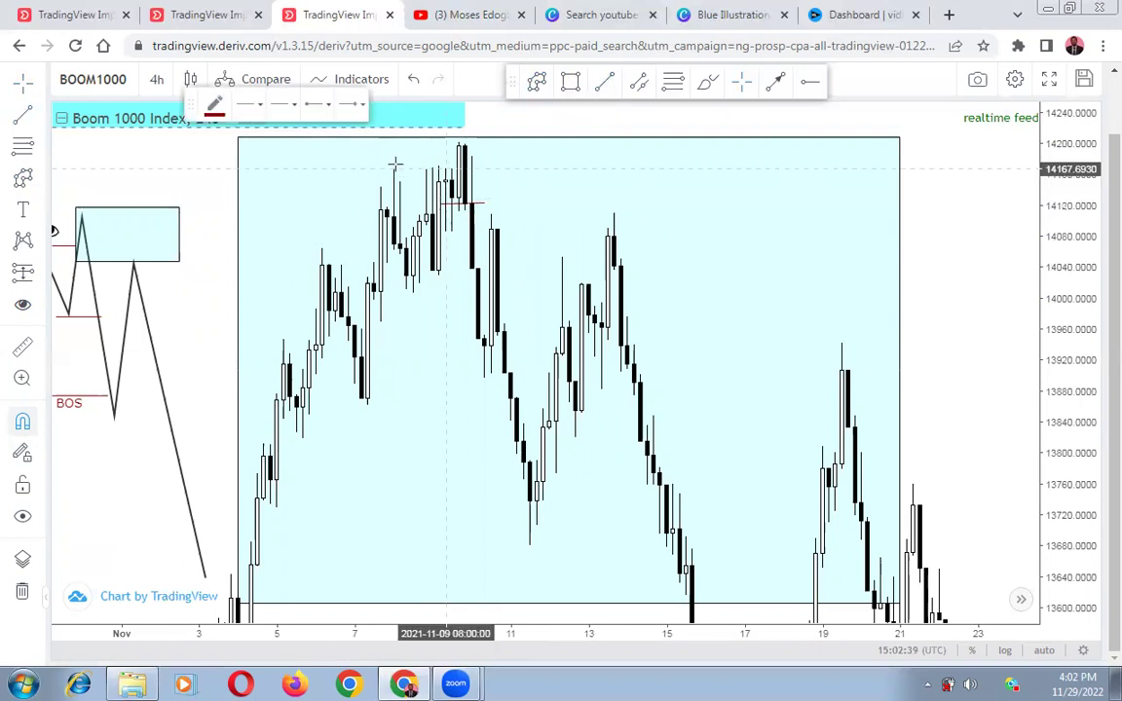
pyautogui.click(395, 169)
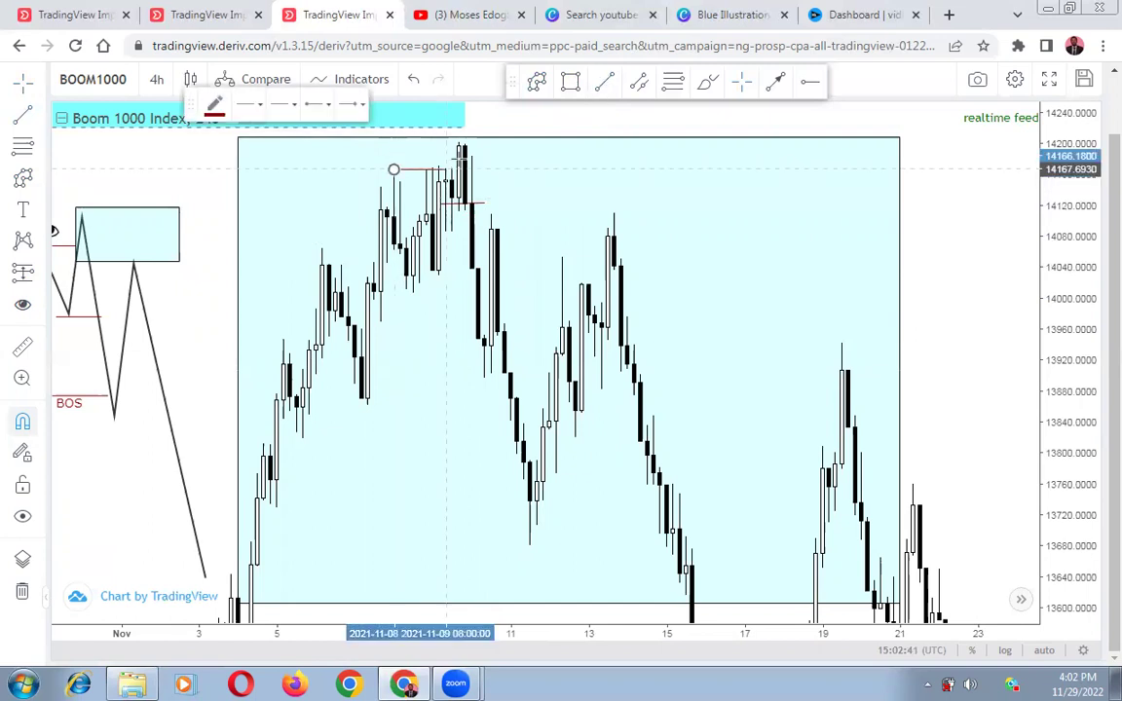
pyautogui.click(458, 169)
# - Place a small eye icon just above the upper red line, at about 14174 on 8 November
pyautogui.click(21, 309)
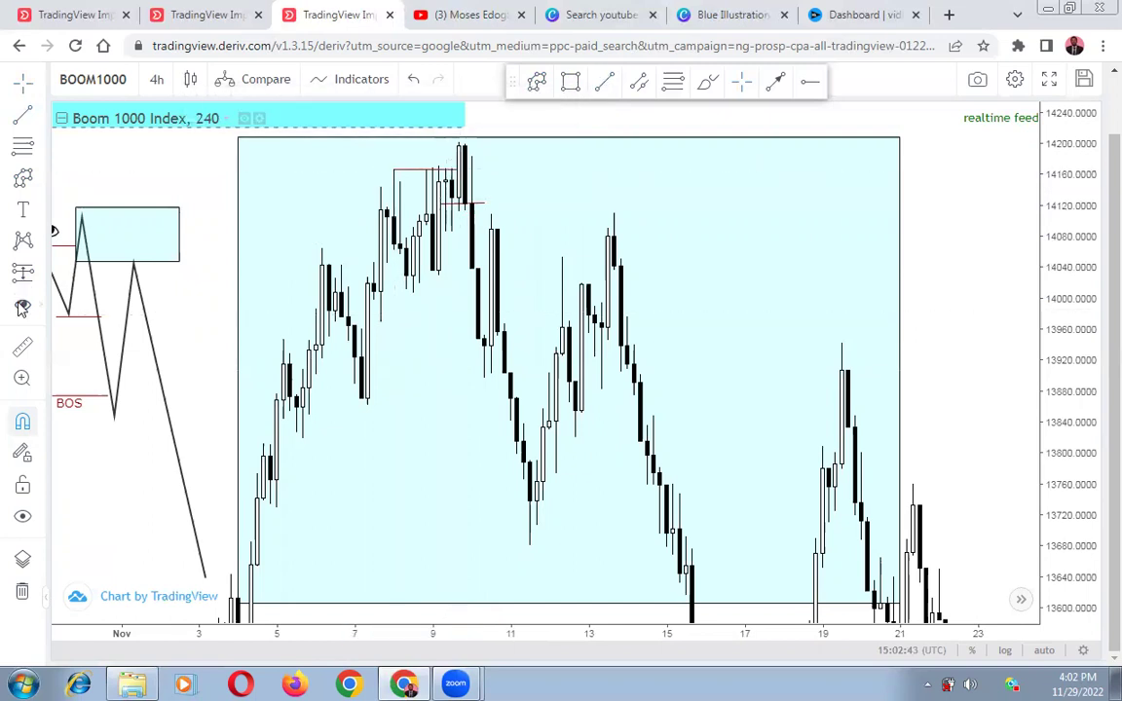
pyautogui.click(426, 169)
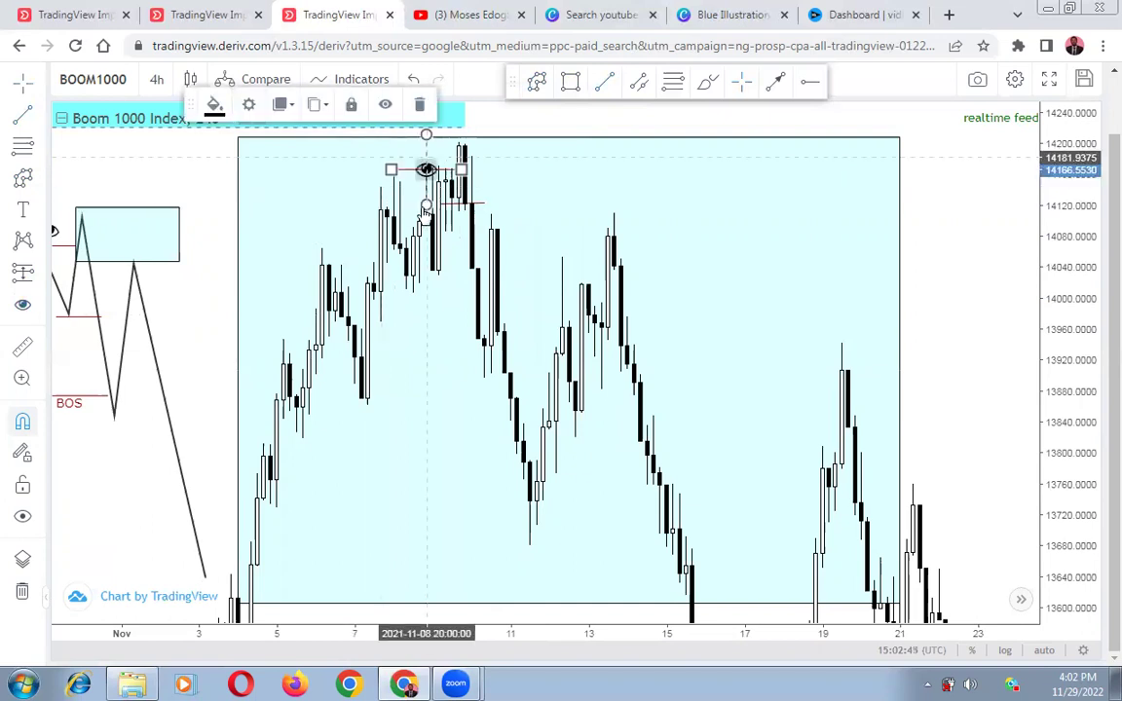
pyautogui.moveTo(426, 201); pyautogui.dragTo(425, 192)
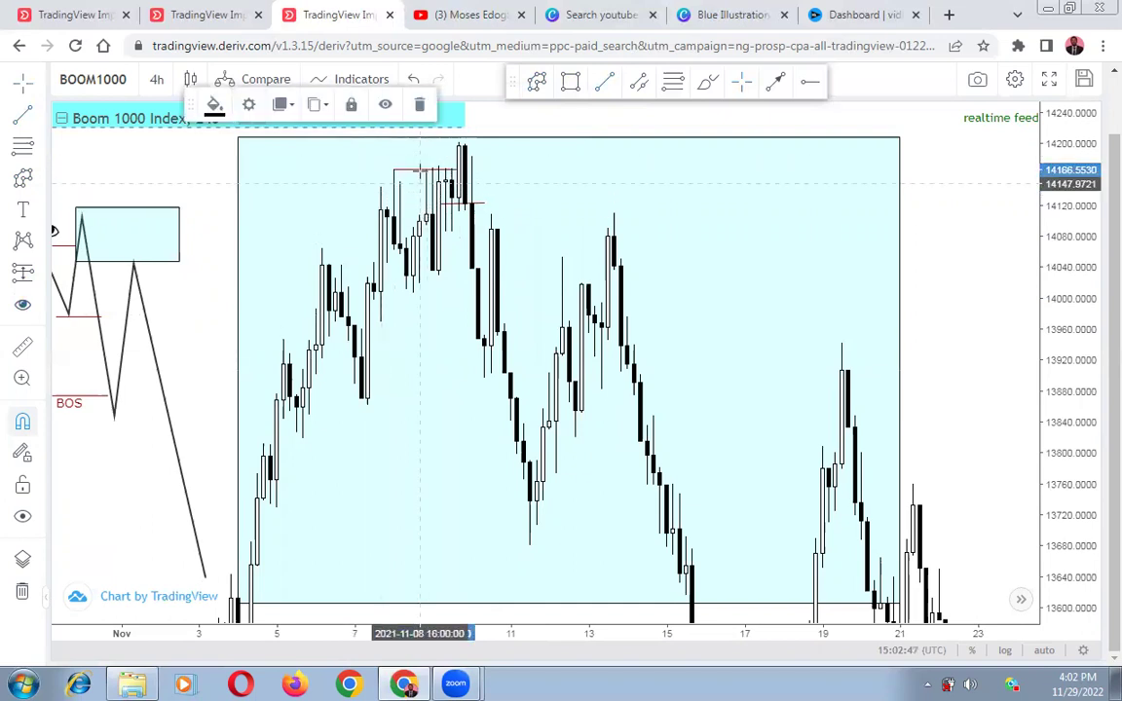
pyautogui.click(218, 258)
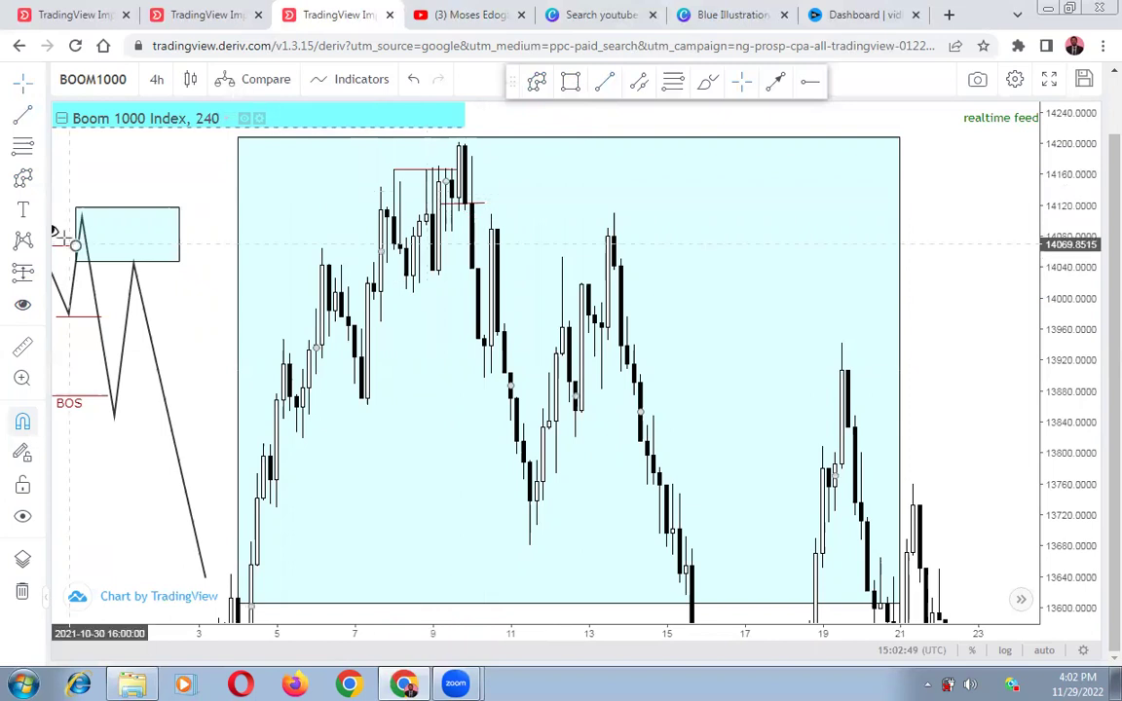
pyautogui.click(263, 181)
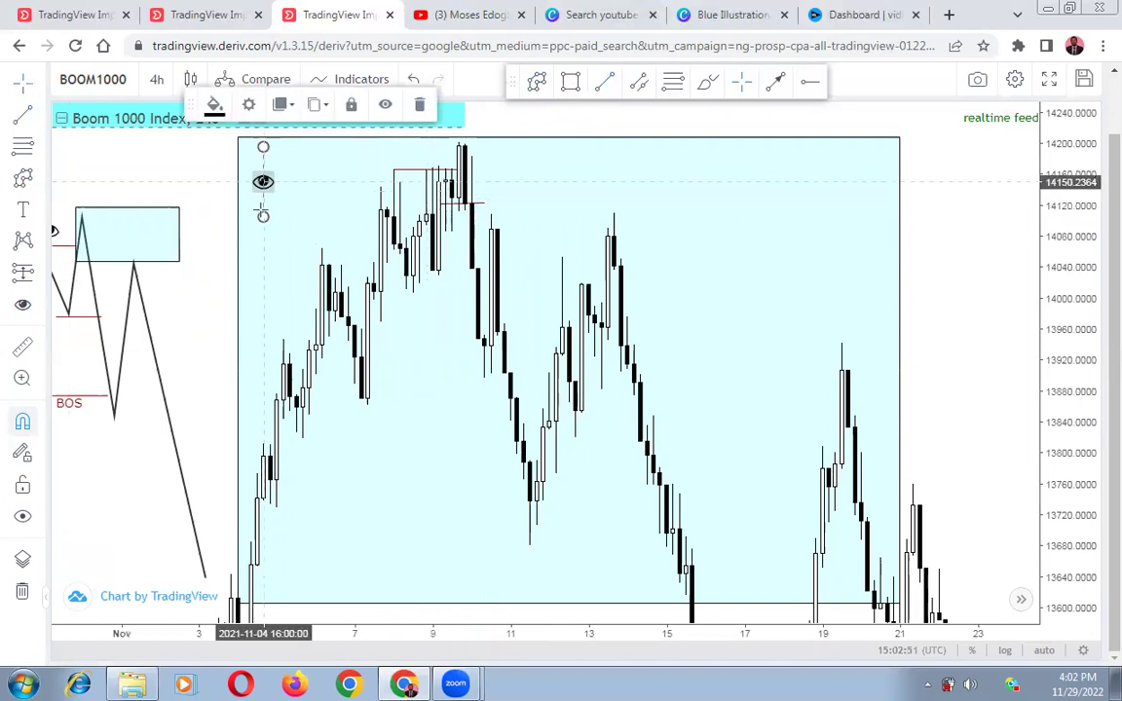
pyautogui.moveTo(260, 188); pyautogui.dragTo(419, 162)
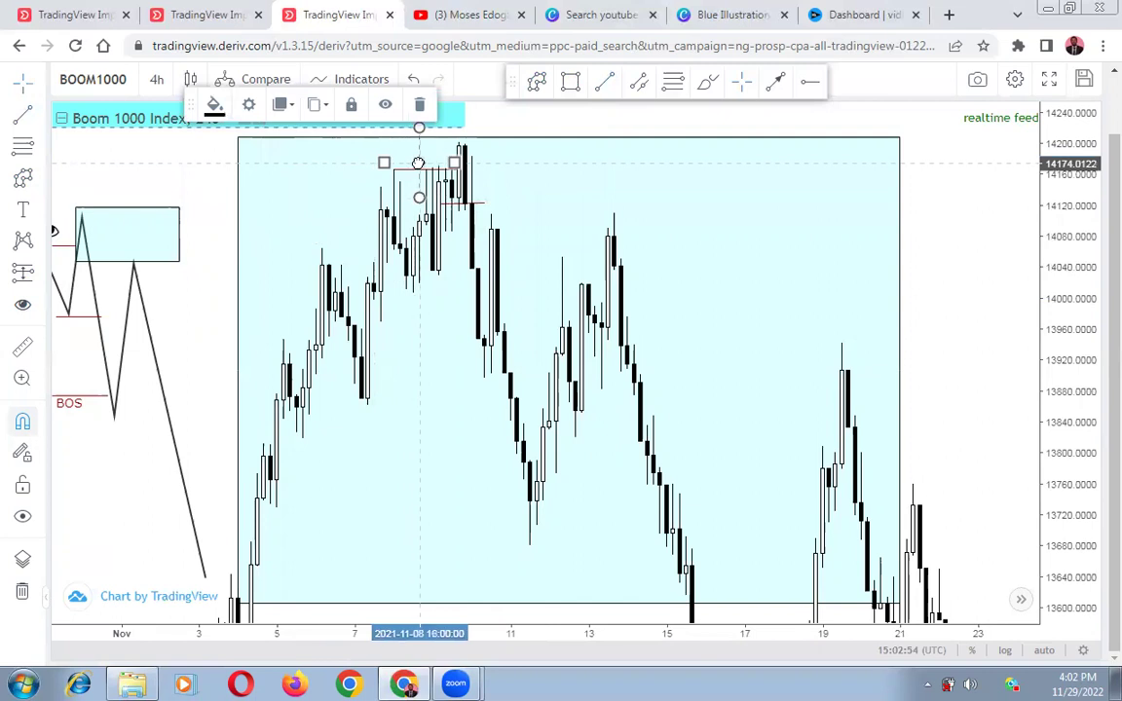
pyautogui.click(983, 279)
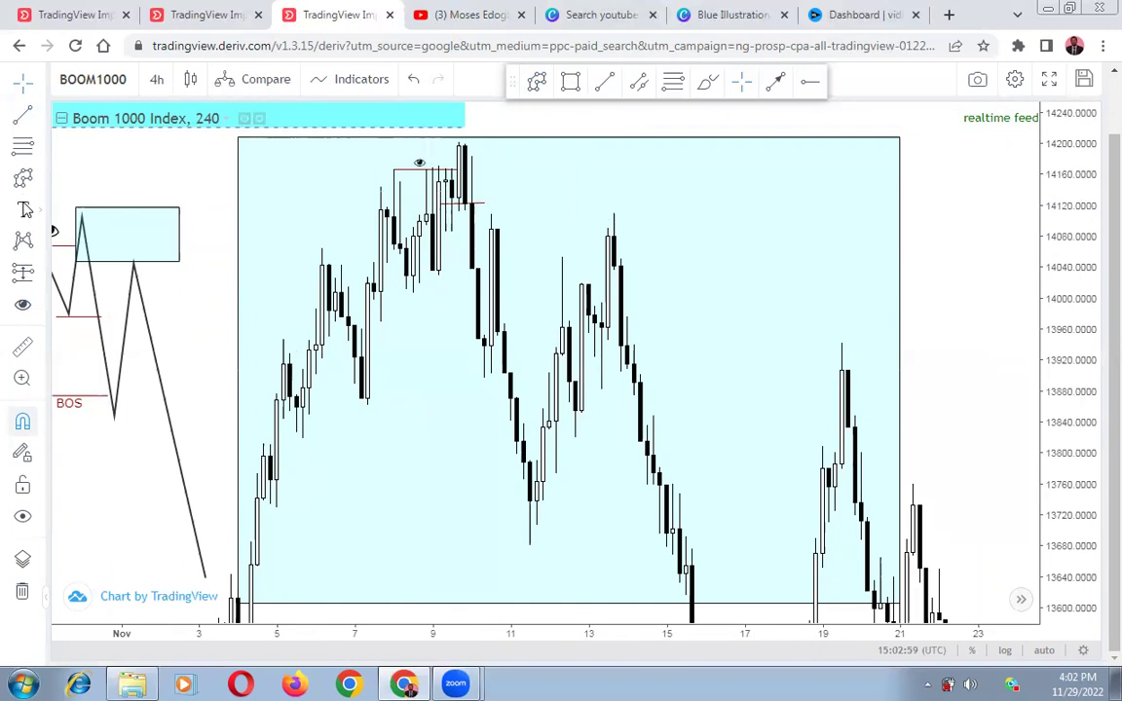
# - Add a red "CHoCH" text label just below the short red line under the 9 November peak
pyautogui.click(25, 212)
pyautogui.click(371, 404)
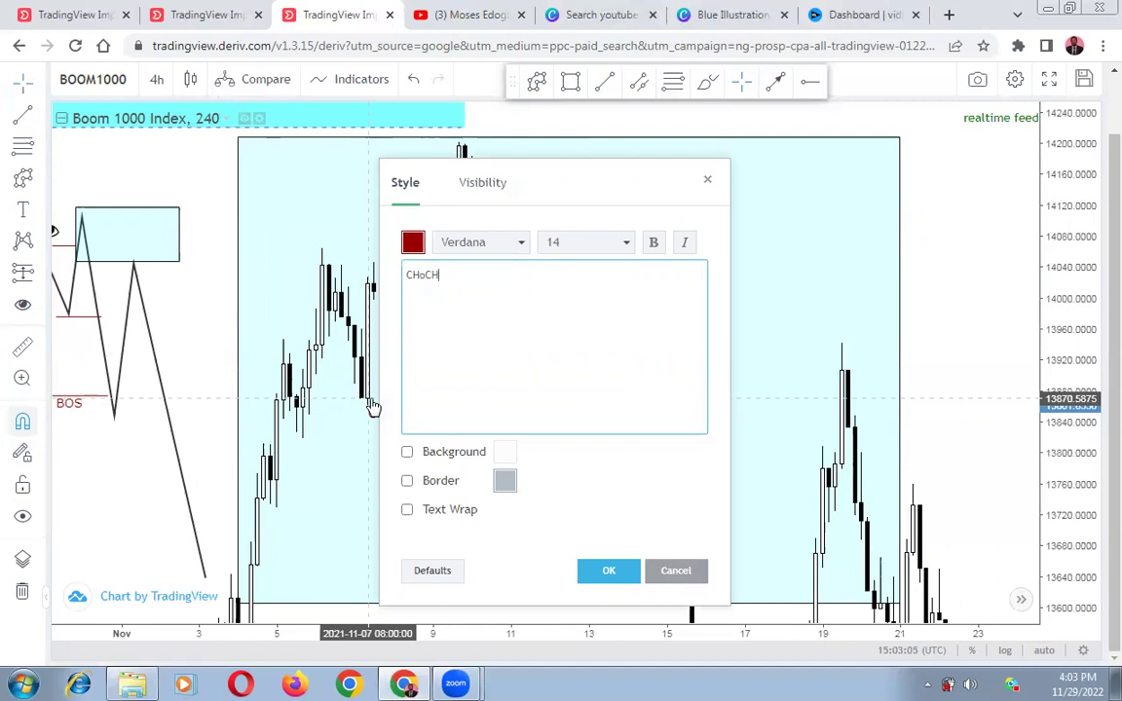
pyautogui.write('CHoCH')
pyautogui.click(608, 571)
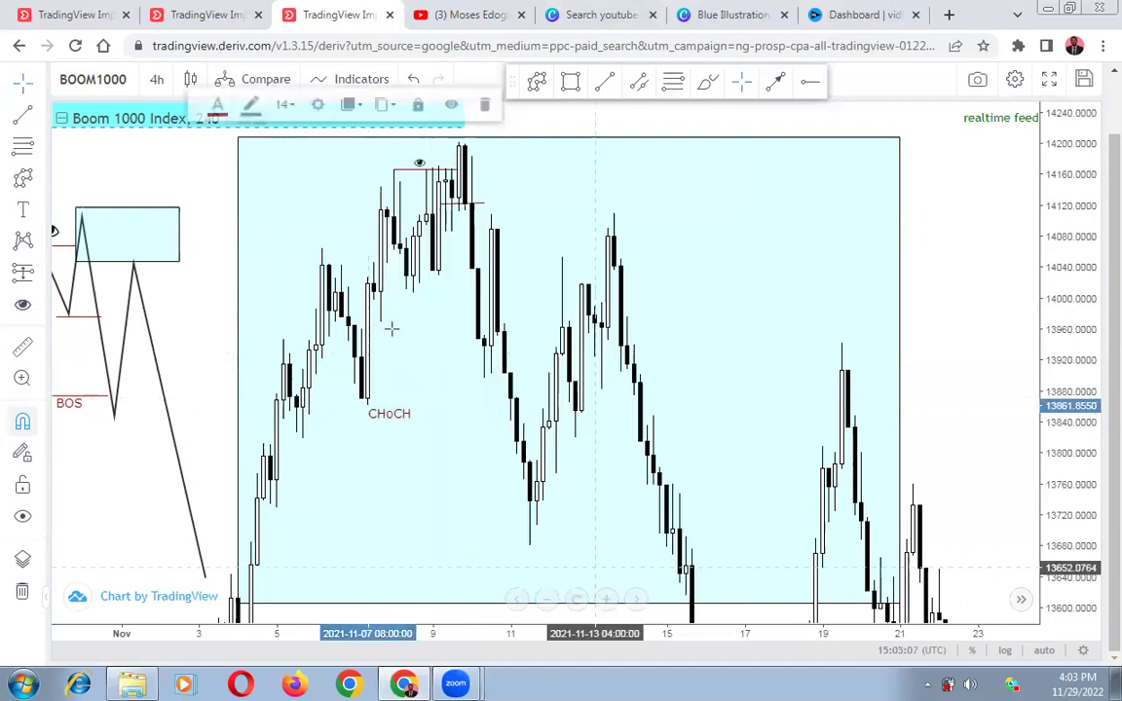
pyautogui.moveTo(389, 411); pyautogui.dragTo(441, 216)
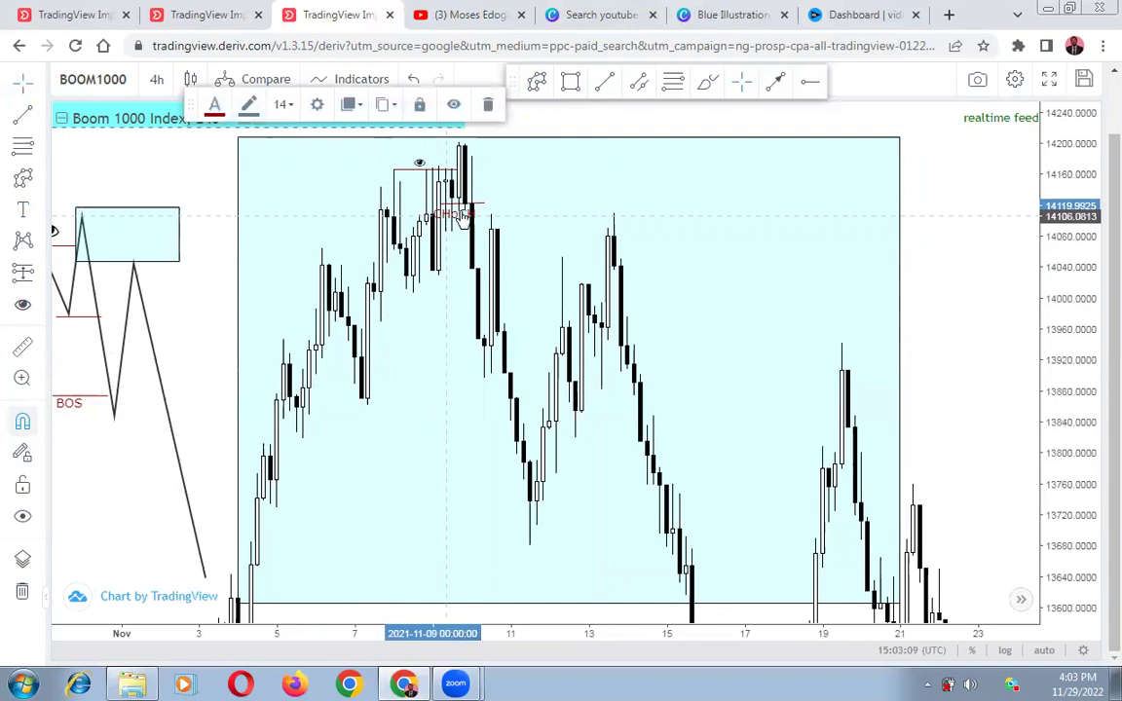
# - Reduce the CHoCH label's font size to 10
pyautogui.doubleClick(468, 212)
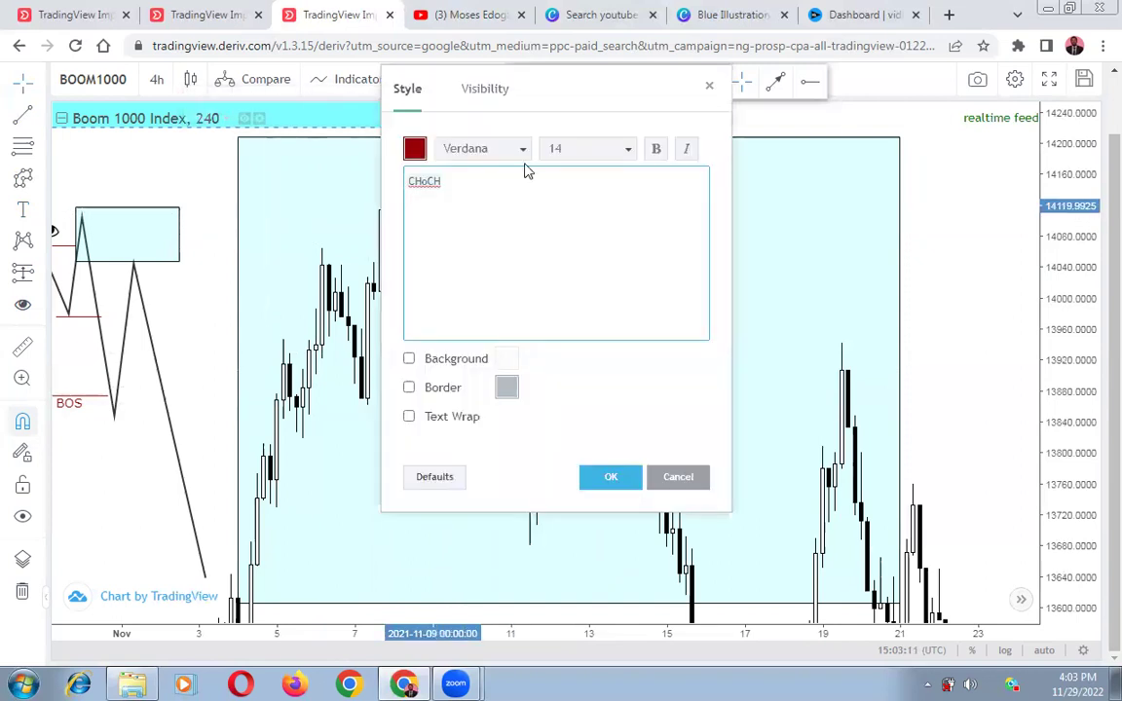
pyautogui.click(559, 150)
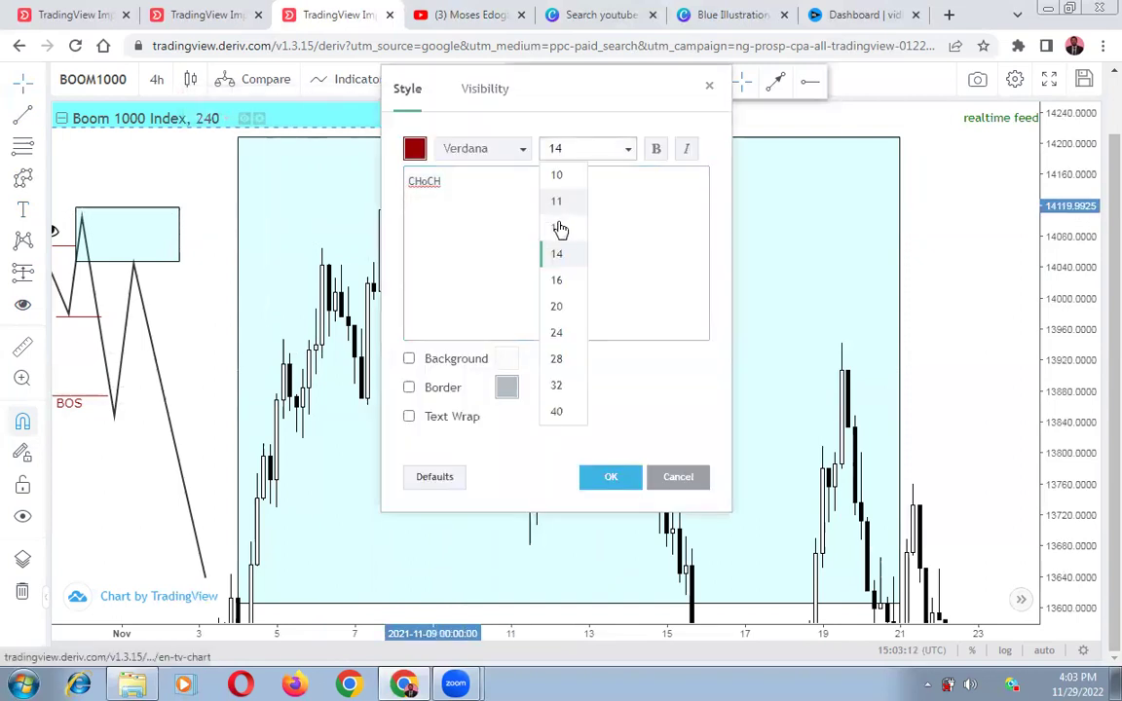
pyautogui.click(557, 176)
pyautogui.click(611, 477)
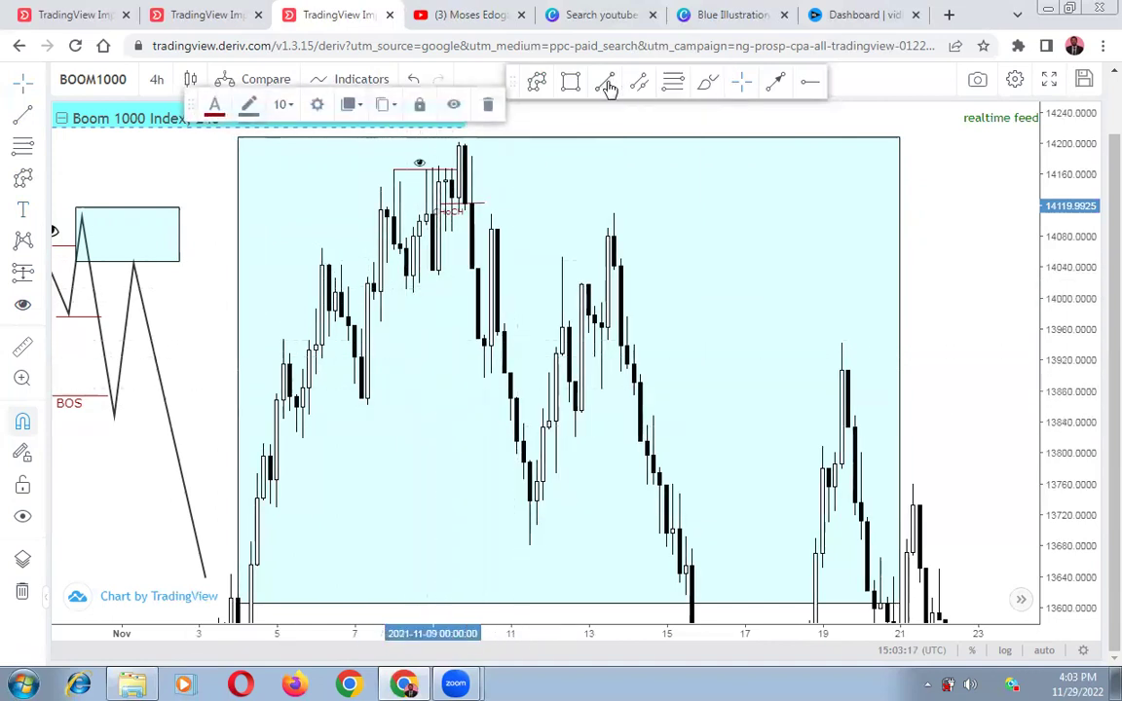
# - Draw a red horizontal trend line at about 14021 from 8 to 10 November, across the swing low before the peak
pyautogui.click(399, 280)
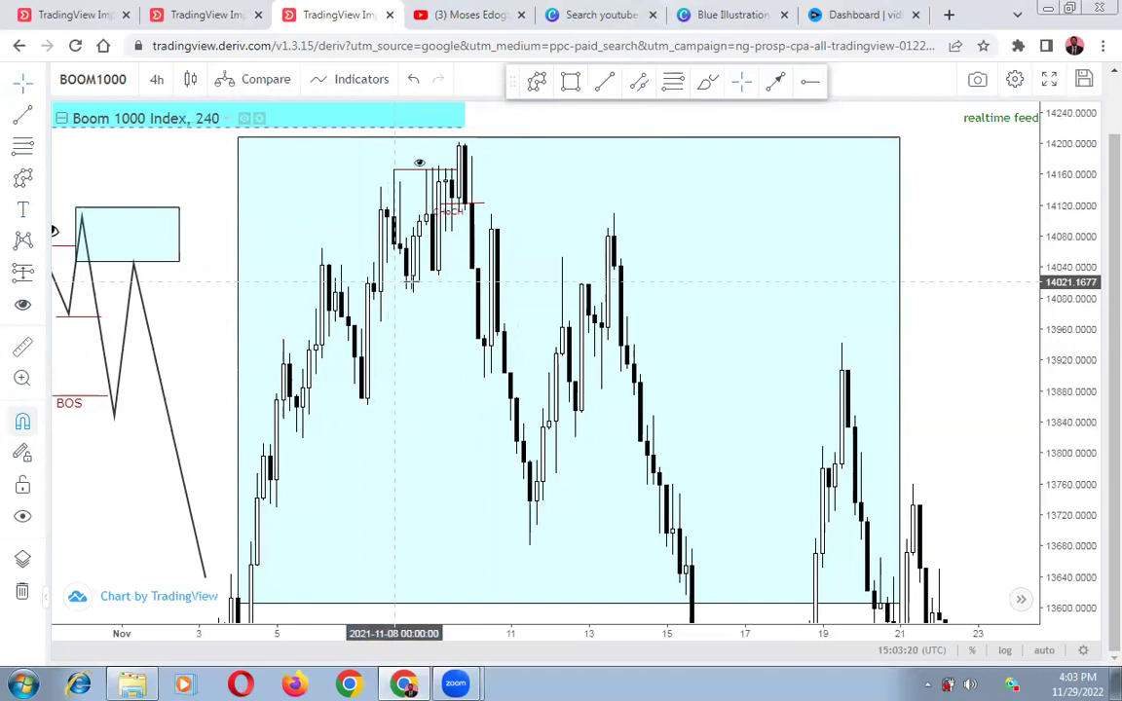
pyautogui.click(604, 83)
pyautogui.click(399, 255)
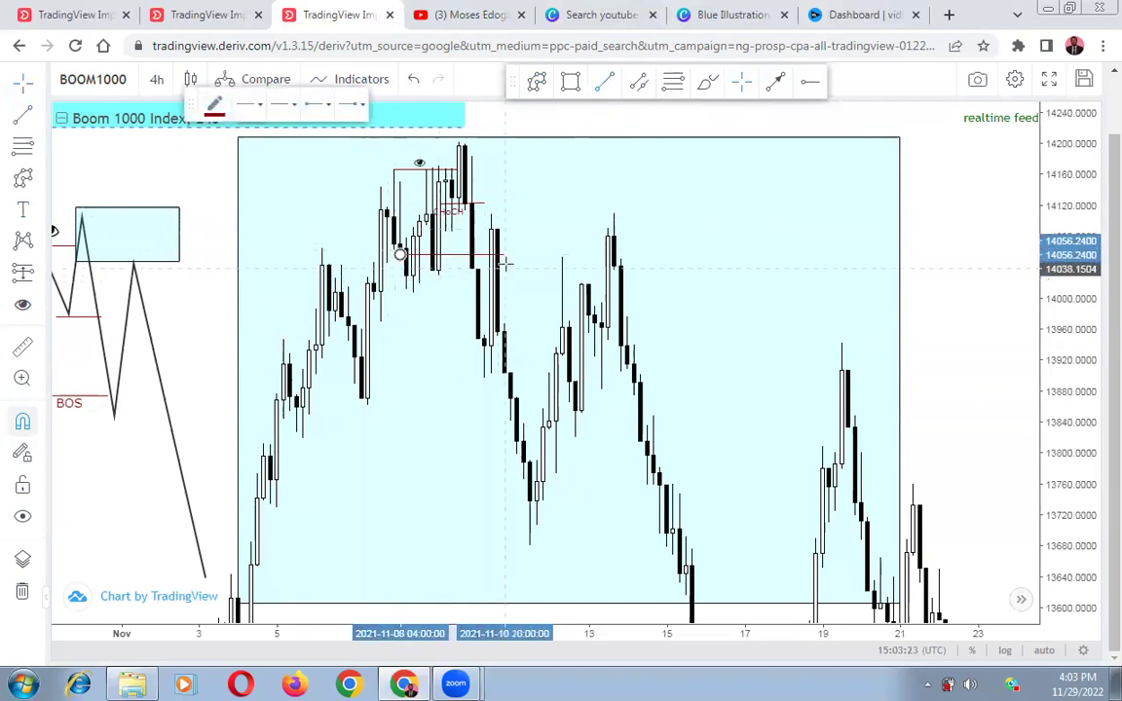
pyautogui.click(503, 254)
pyautogui.moveTo(433, 254); pyautogui.dragTo(434, 281)
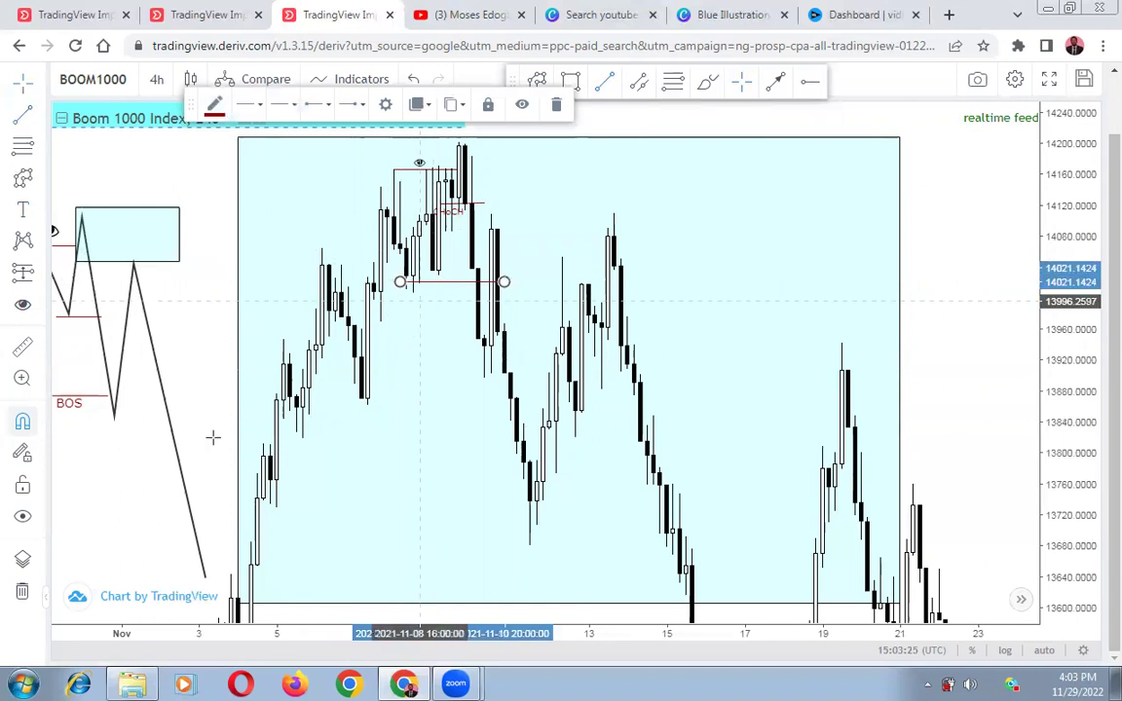
pyautogui.click(78, 372)
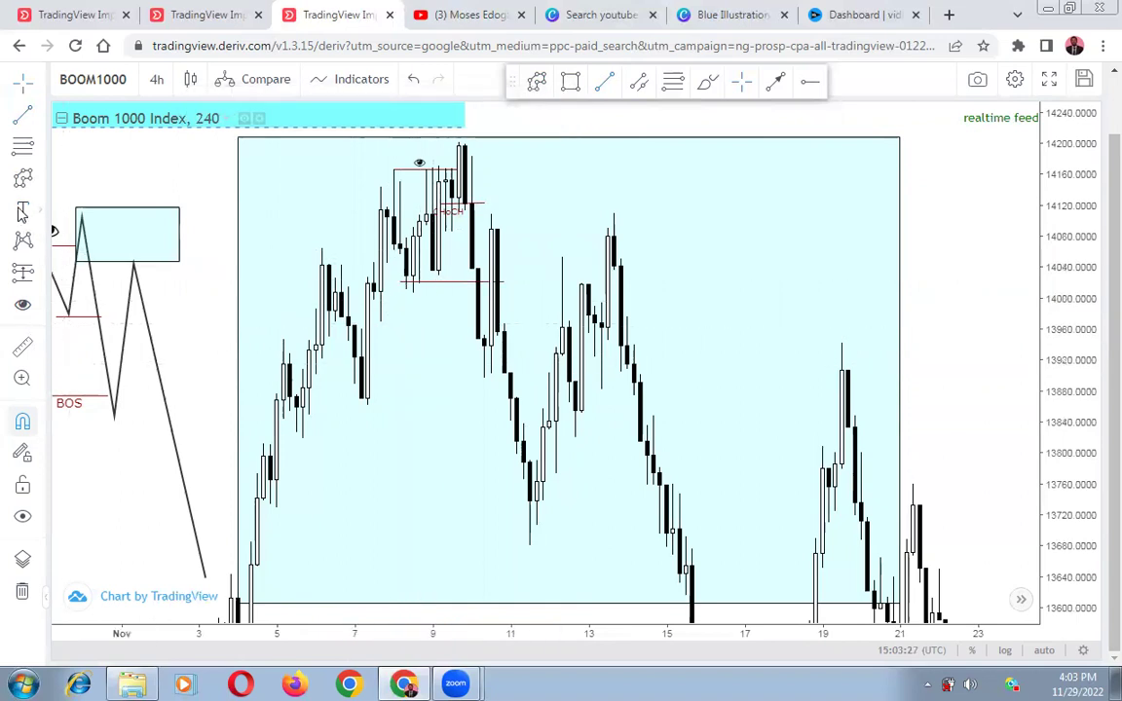
# - Add a "BOS" text label in size 16 just below the red line at about 14021
pyautogui.click(21, 210)
pyautogui.click(419, 328)
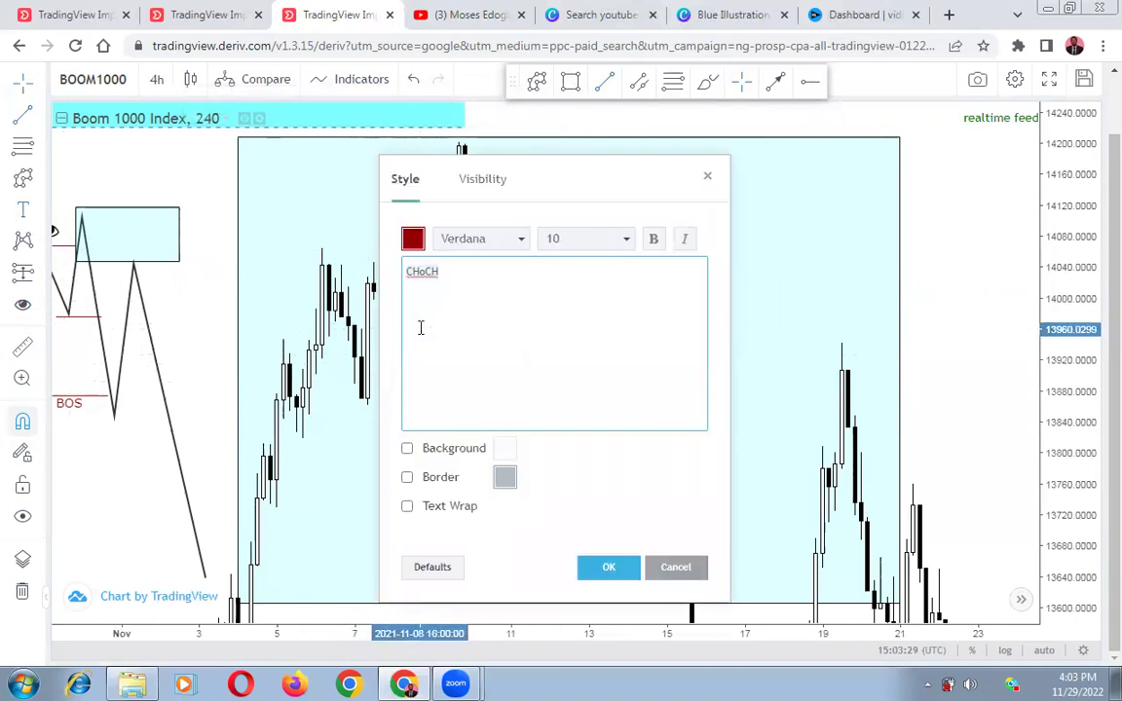
pyautogui.write('BOS')
pyautogui.click(592, 249)
pyautogui.click(556, 370)
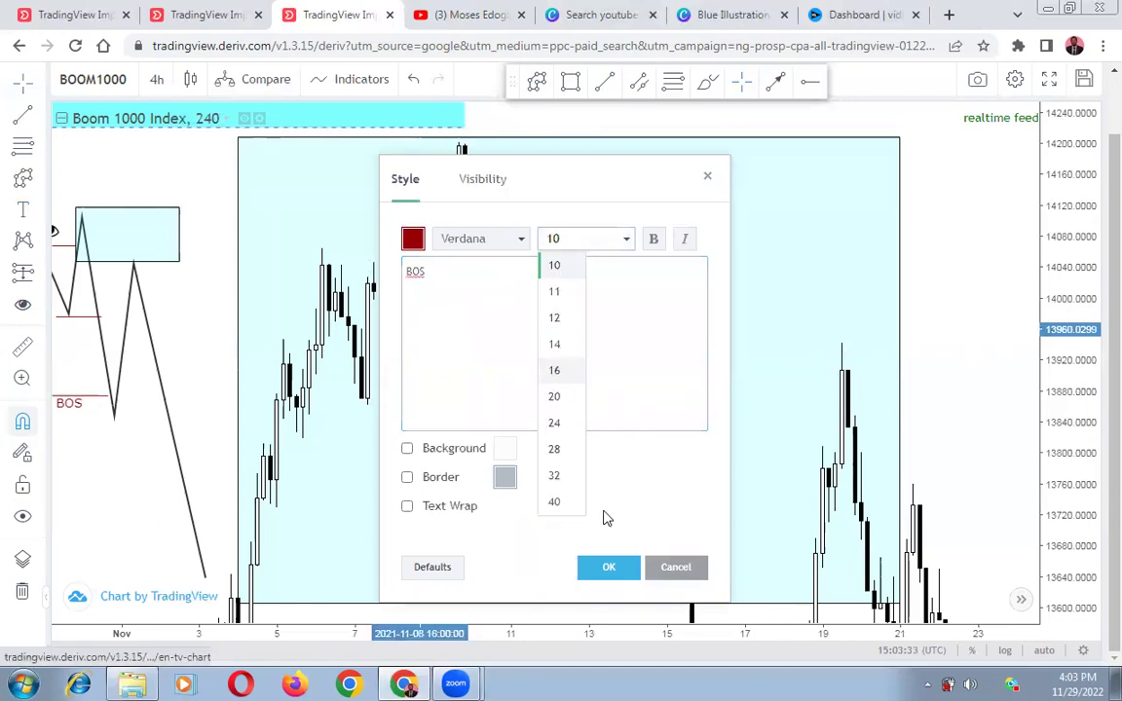
pyautogui.click(607, 567)
pyautogui.moveTo(439, 338); pyautogui.dragTo(441, 288)
pyautogui.click(454, 362)
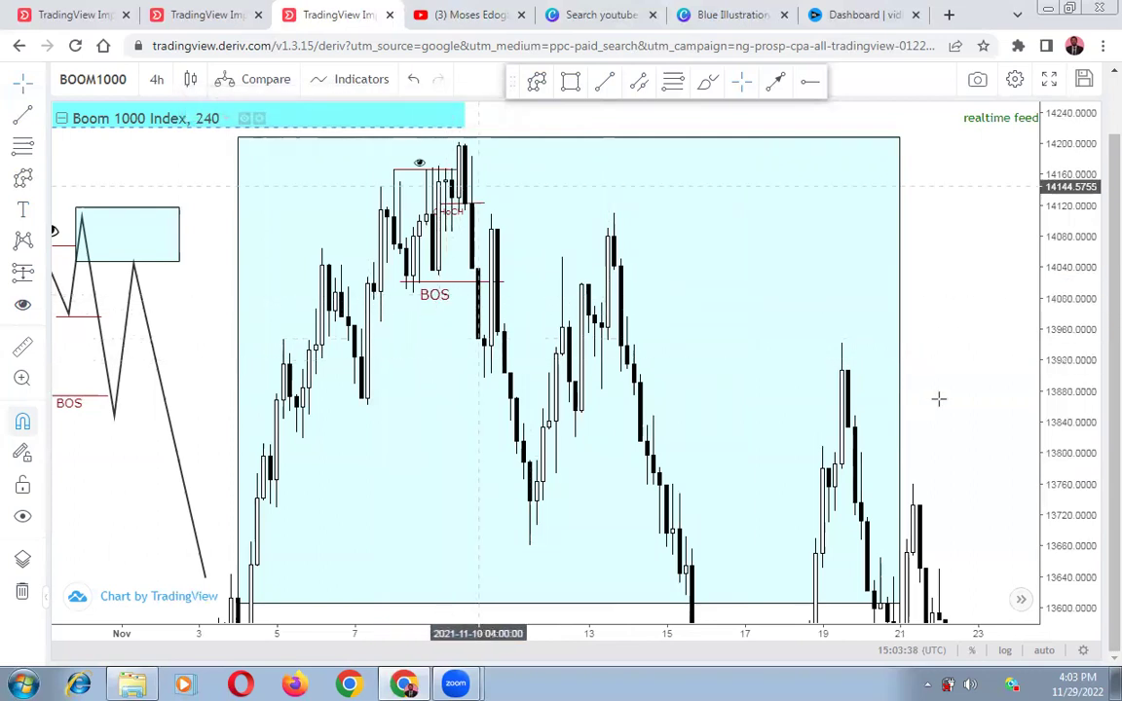
# - Shrink the supply zone to start at the 9 November peak, with its base at about 14137 and end at 19 November; lower the CHoCH label slightly
pyautogui.moveTo(1072, 428); pyautogui.dragTo(987, 479)
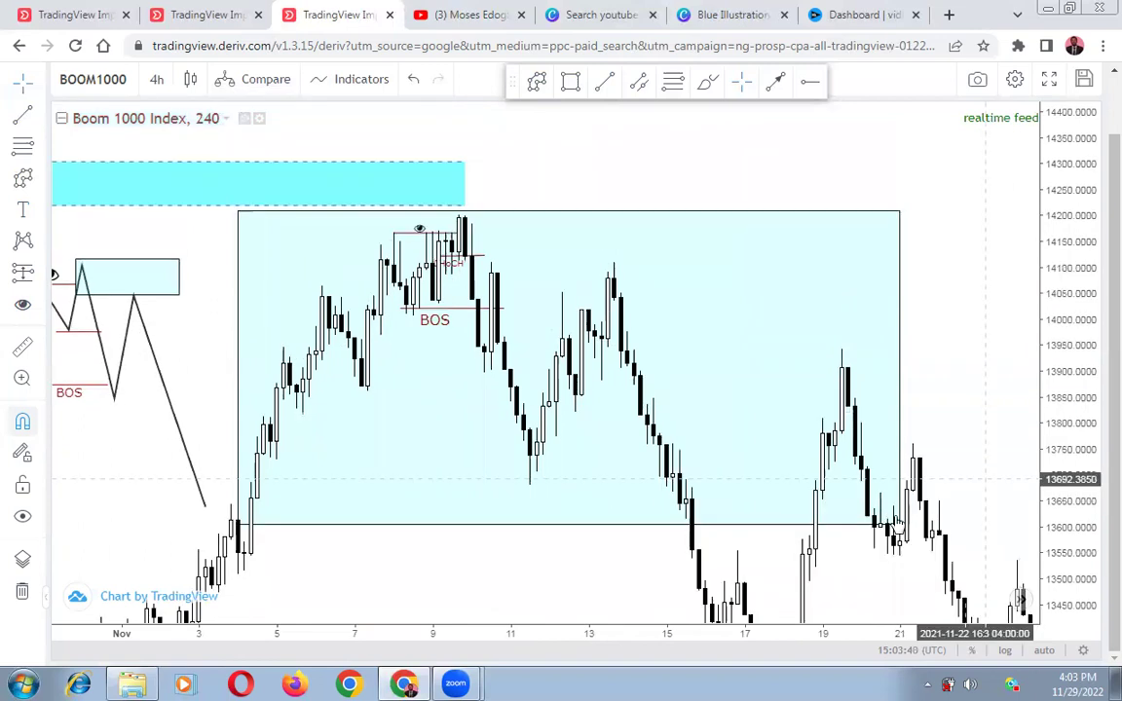
pyautogui.moveTo(822, 221); pyautogui.dragTo(828, 248)
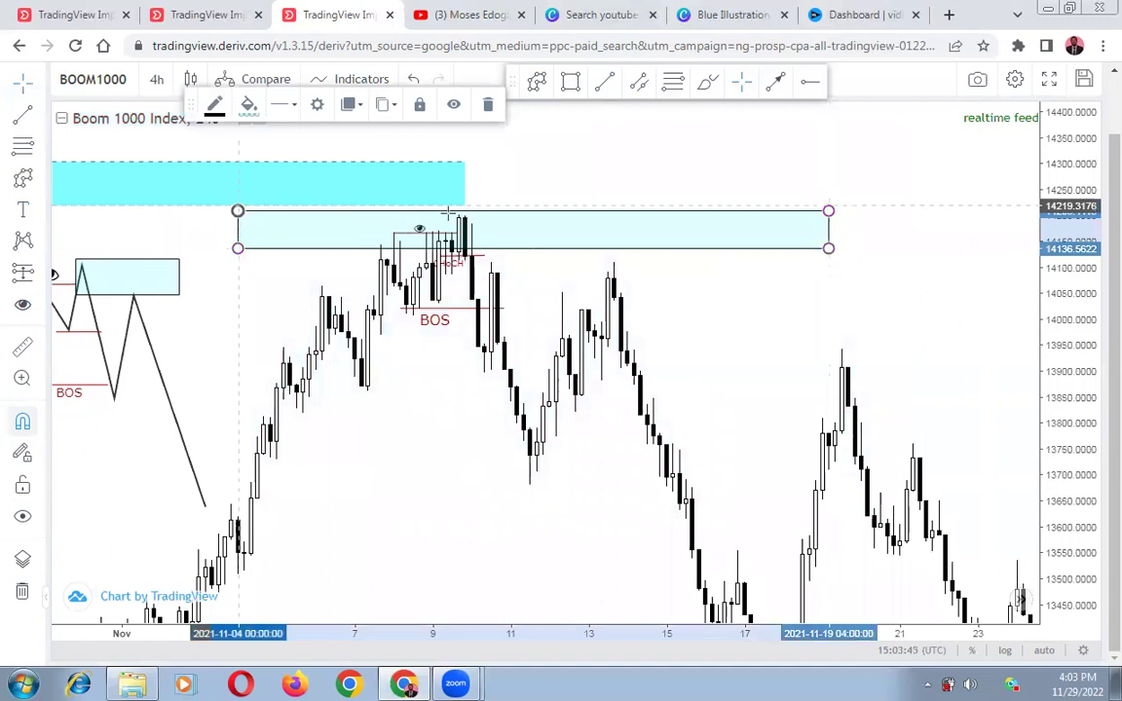
pyautogui.moveTo(448, 212); pyautogui.dragTo(459, 215)
pyautogui.click(576, 294)
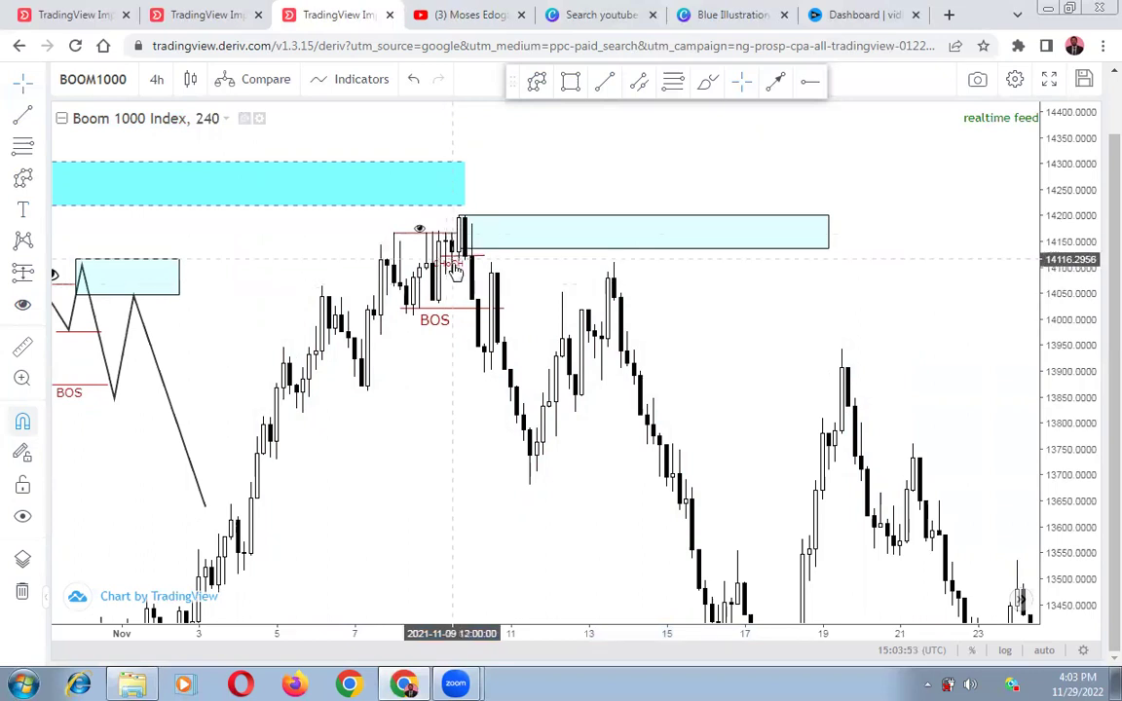
pyautogui.click(455, 269)
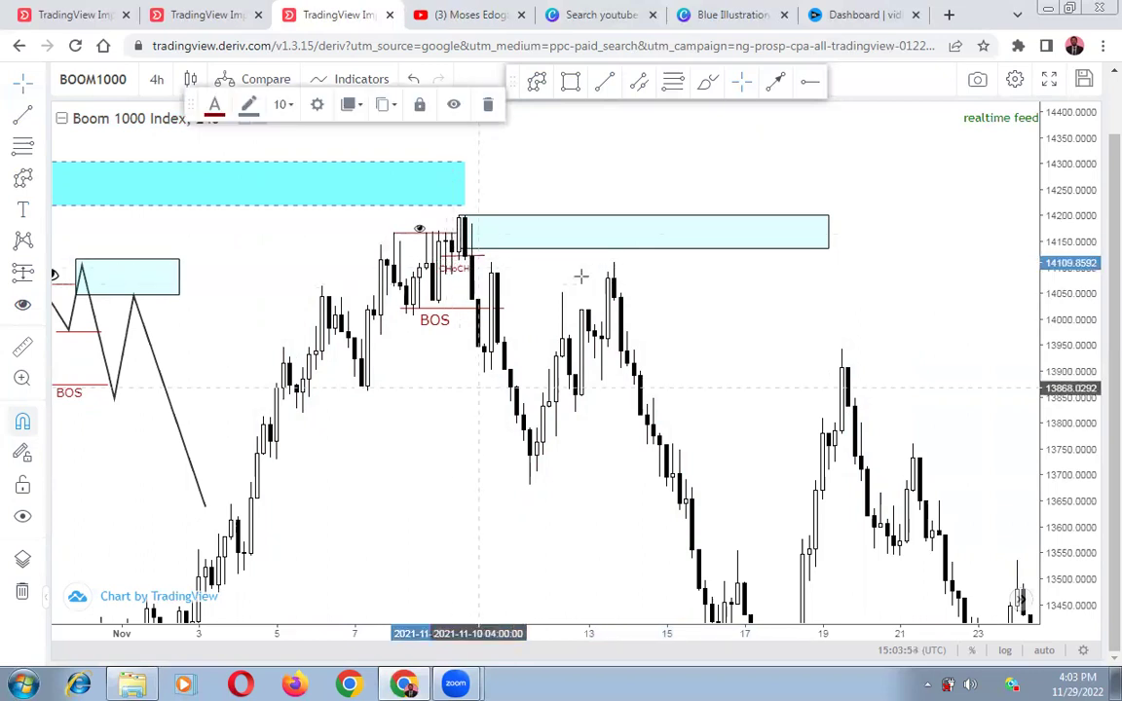
pyautogui.click(530, 265)
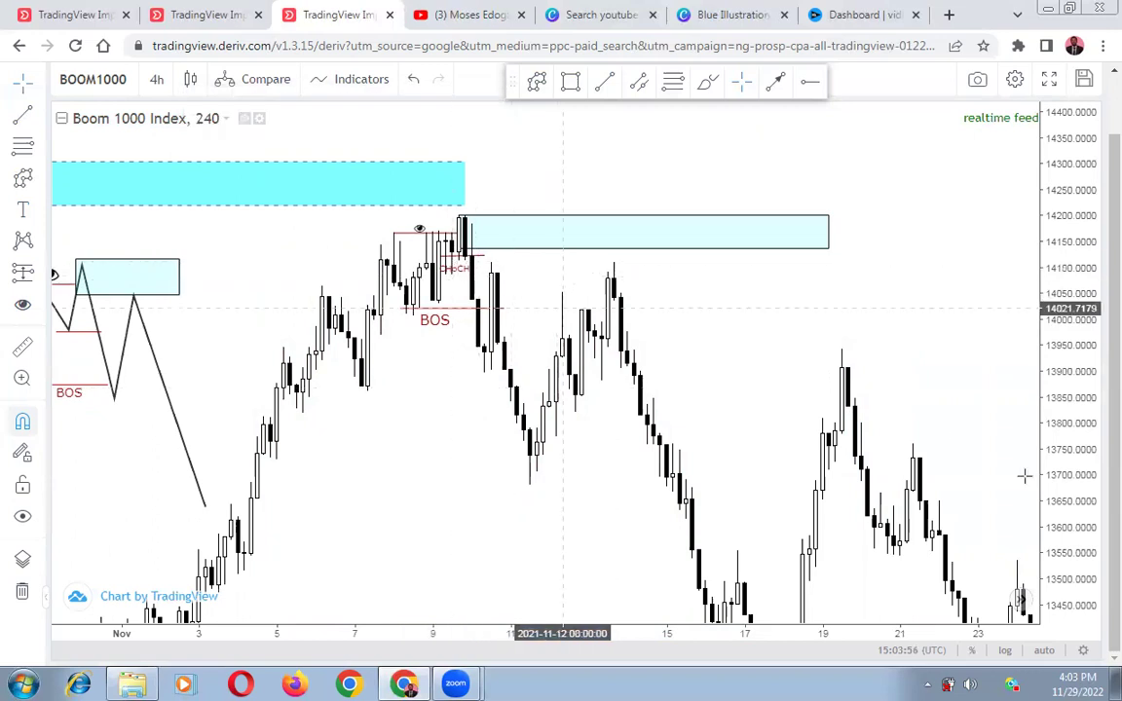
# - Draw a blue horizontal ray at 14085.84 starting from the 9 November candle low below the supply zone
pyautogui.moveTo(731, 276); pyautogui.dragTo(742, 314)
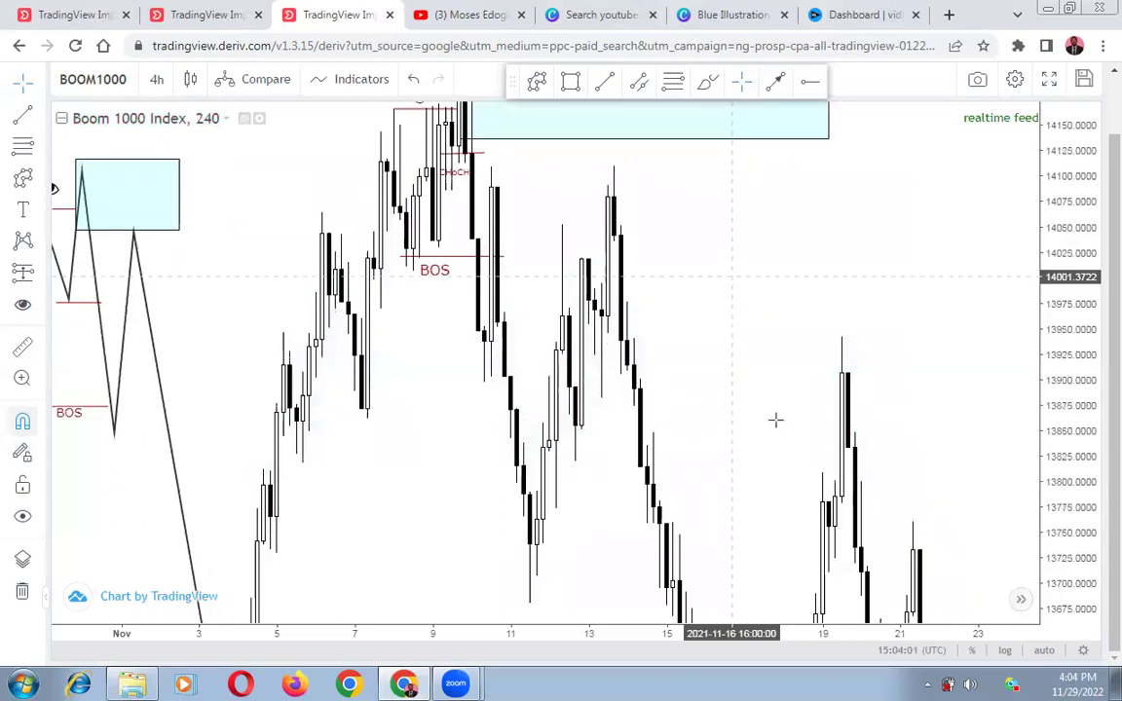
pyautogui.scroll(2, 776, 420)
pyautogui.moveTo(626, 391); pyautogui.dragTo(706, 393)
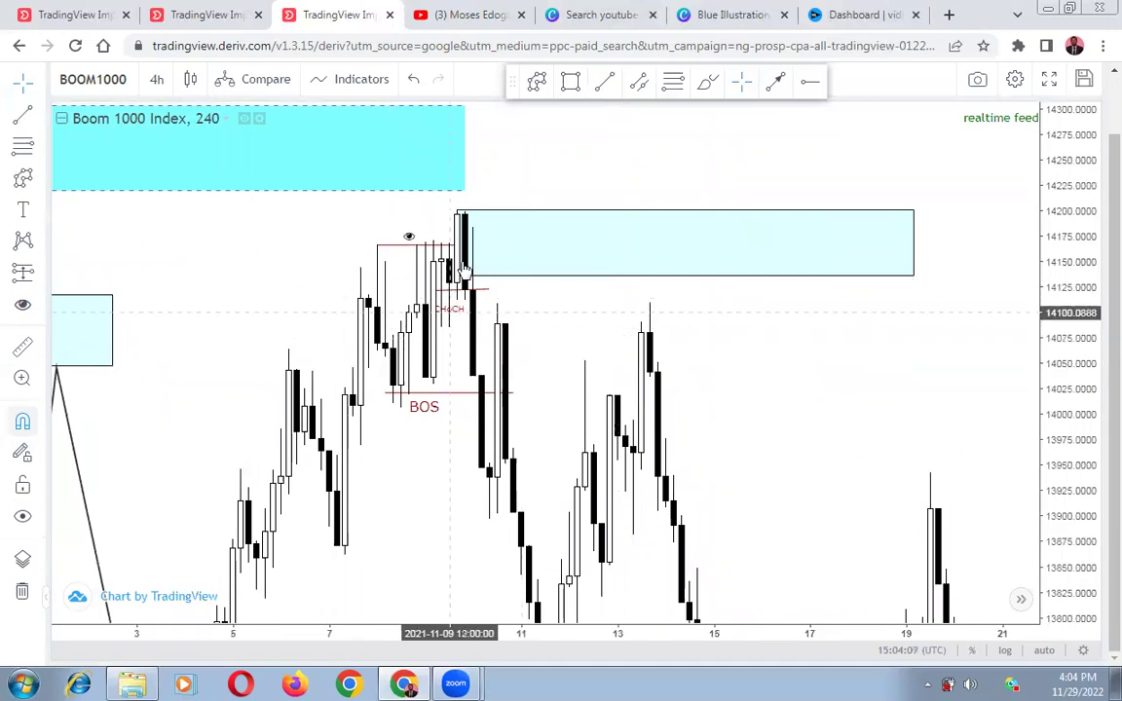
pyautogui.click(810, 87)
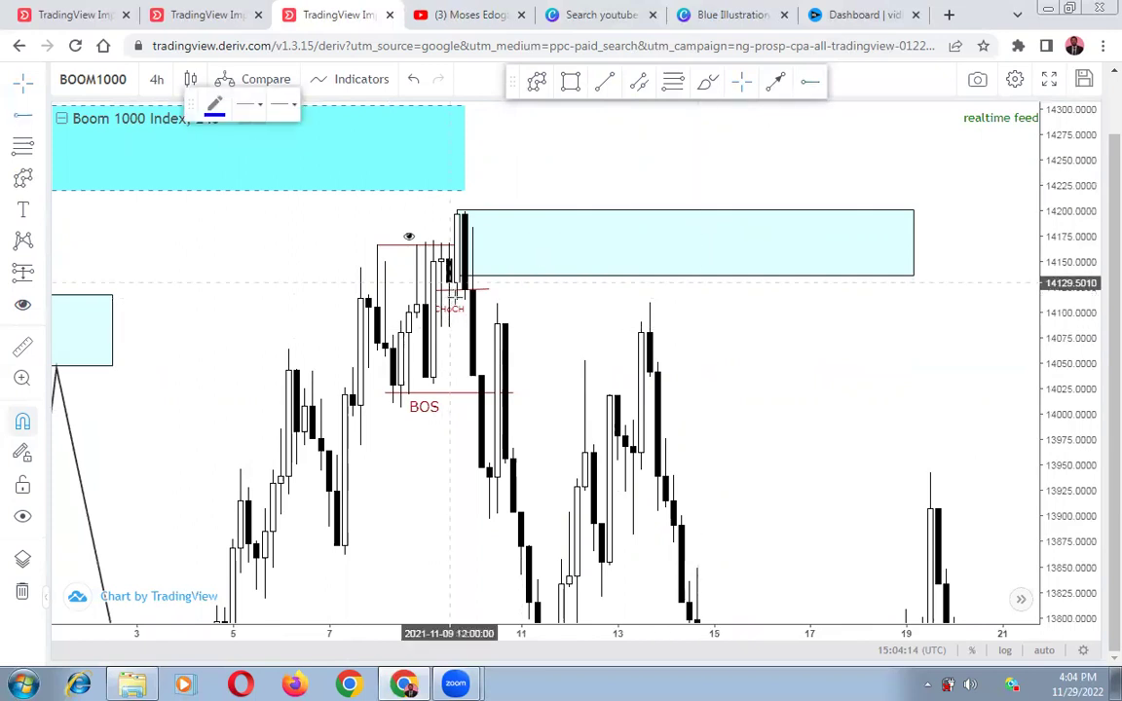
pyautogui.click(457, 301)
pyautogui.click(628, 312)
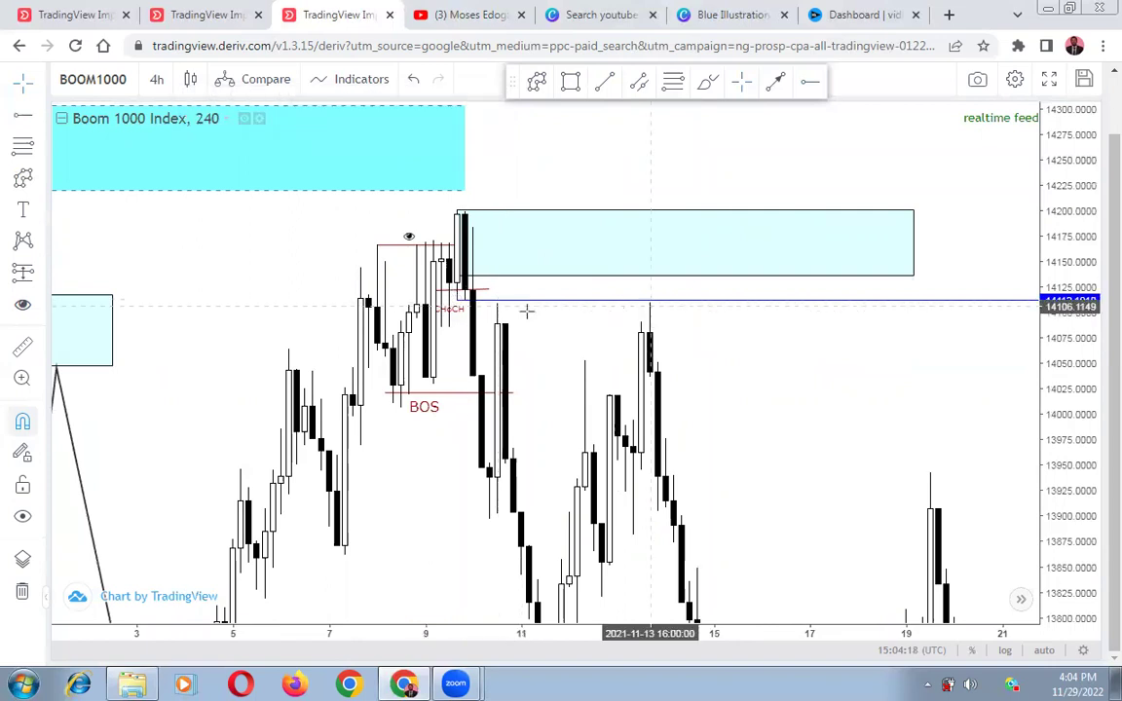
pyautogui.click(455, 305)
pyautogui.click(453, 336)
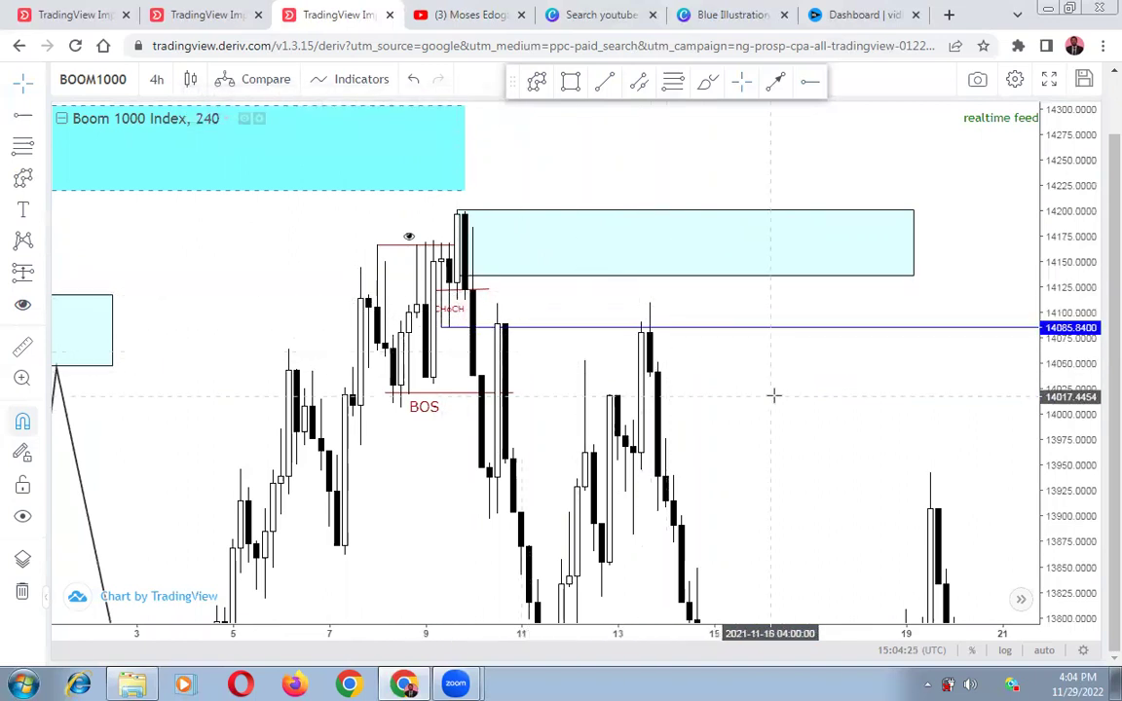
# - Examine how price moves after the 9 November supply zone, through the end of November
pyautogui.scroll(-2, 774, 394)
pyautogui.moveTo(1063, 328); pyautogui.dragTo(1060, 475)
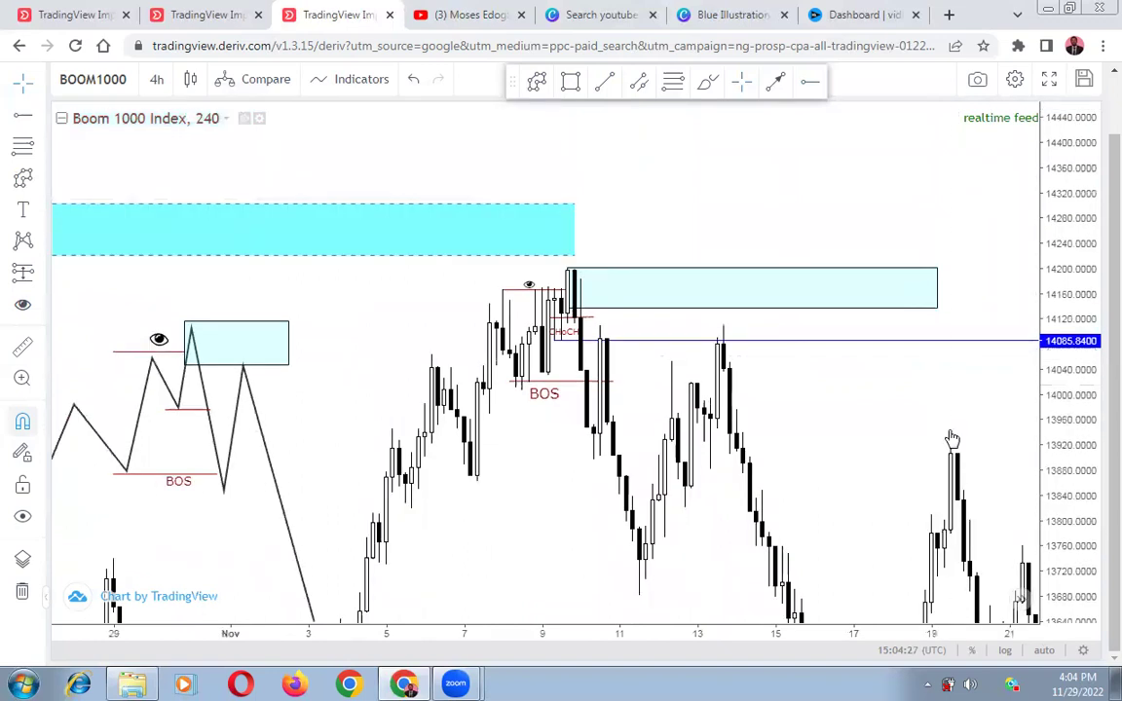
pyautogui.moveTo(692, 410); pyautogui.dragTo(696, 381)
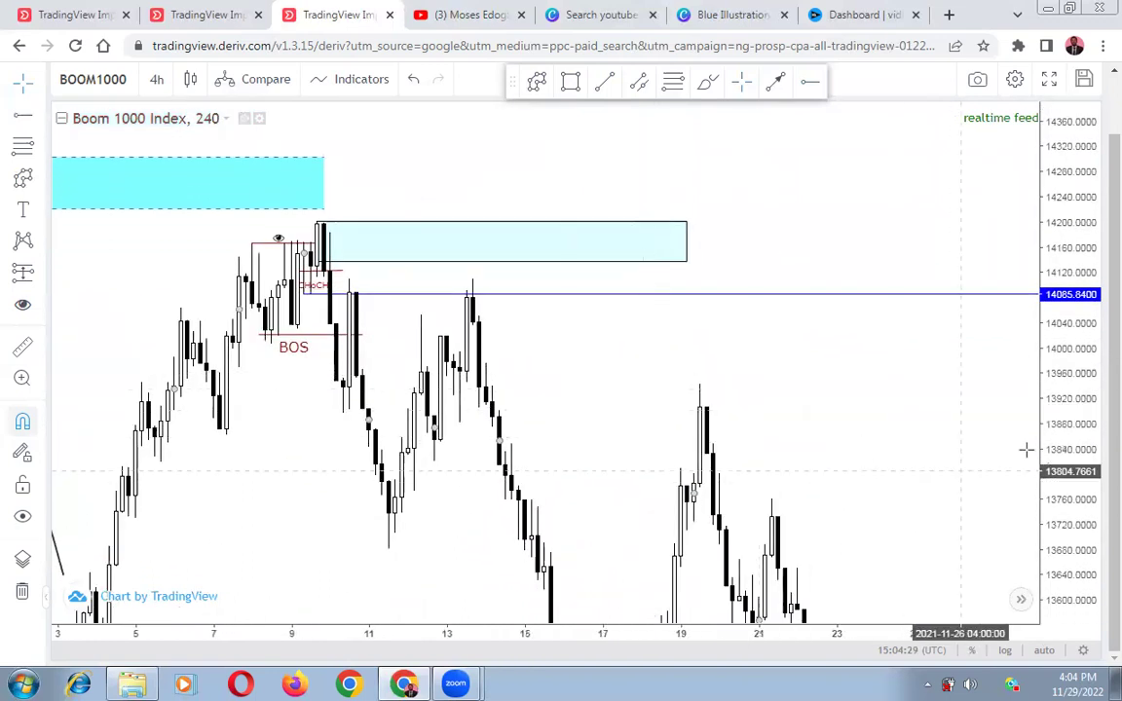
pyautogui.moveTo(1069, 413); pyautogui.dragTo(1064, 471)
pyautogui.scroll(-2, 986, 445)
pyautogui.moveTo(968, 421); pyautogui.dragTo(711, 326)
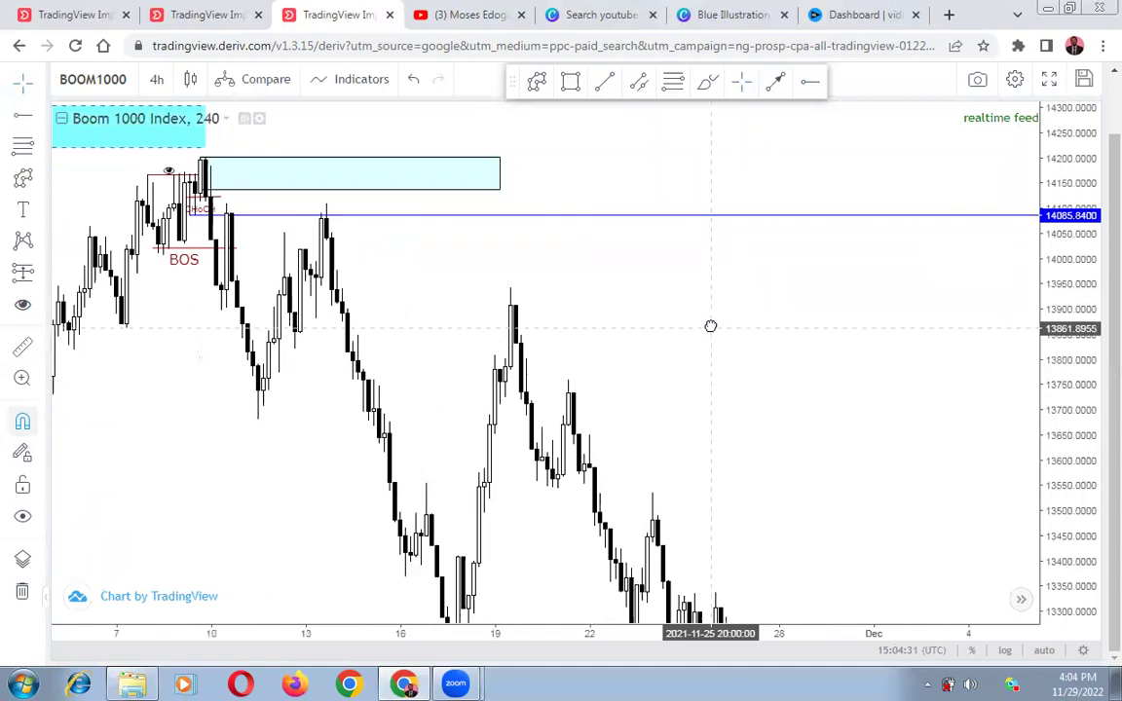
pyautogui.scroll(-1, 1011, 406)
pyautogui.scroll(-1, 1012, 407)
pyautogui.moveTo(1067, 364); pyautogui.dragTo(1062, 472)
pyautogui.scroll(-3, 955, 455)
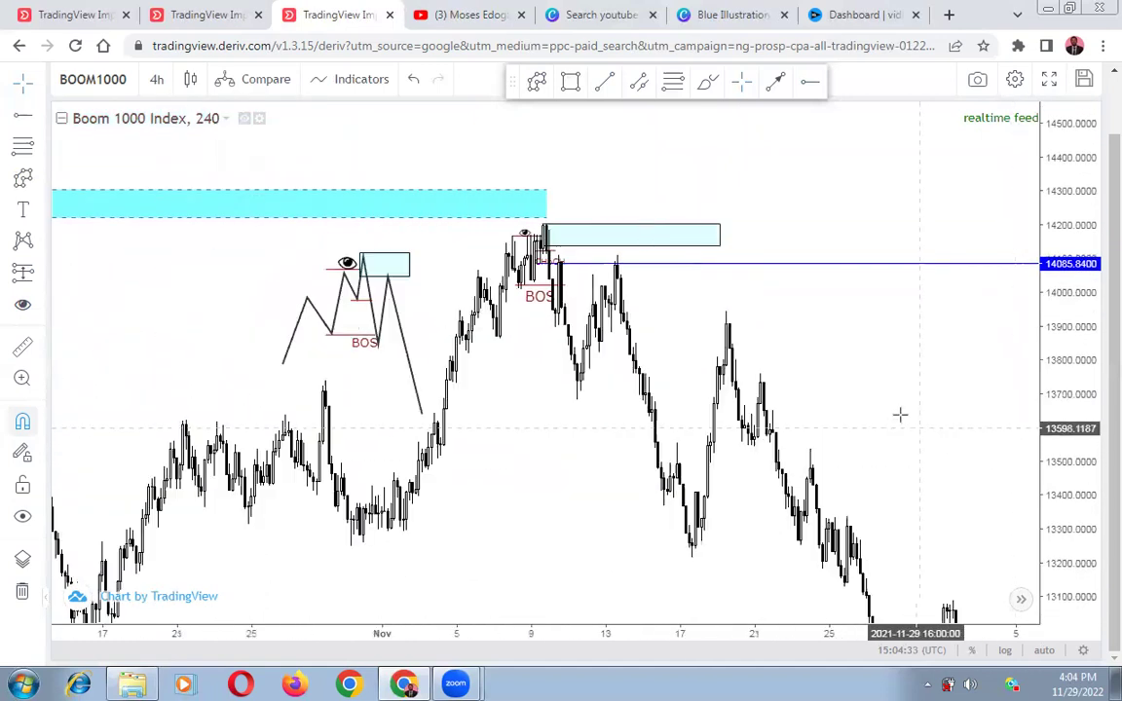
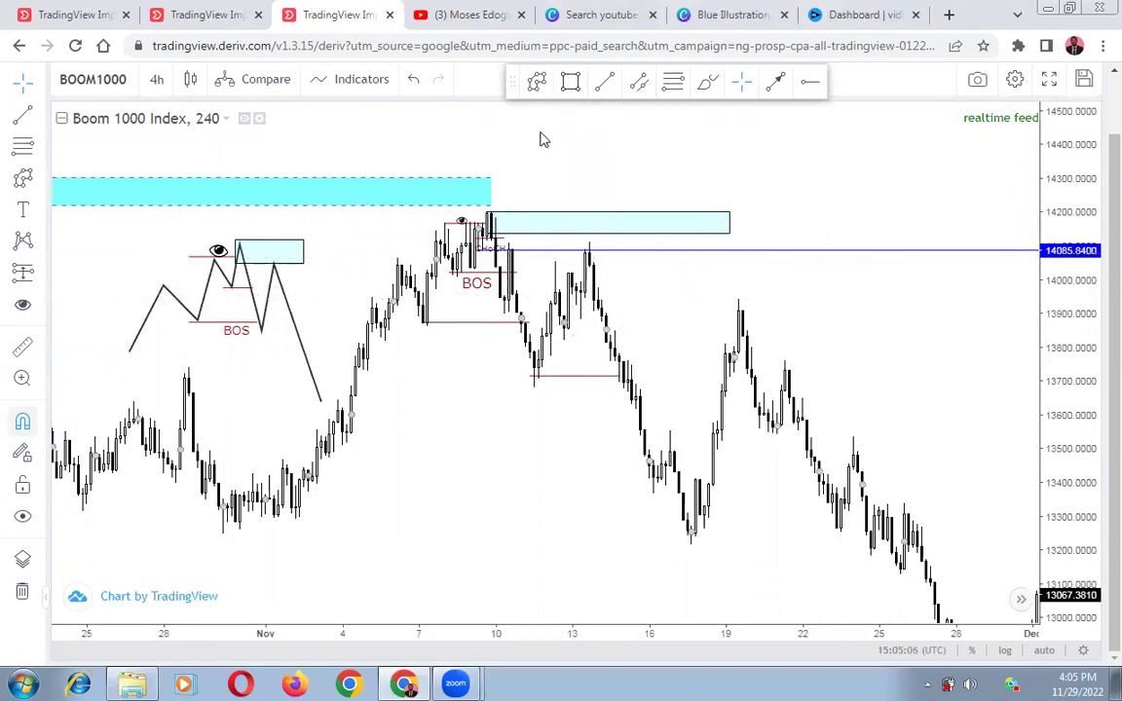
# - Draw a second supply rectangle from the 13 November high at about 14113 down to about 13925, extending to 24 November
pyautogui.hotkey('alt', 'shift', 'r')
pyautogui.moveTo(582, 239); pyautogui.dragTo(615, 293)
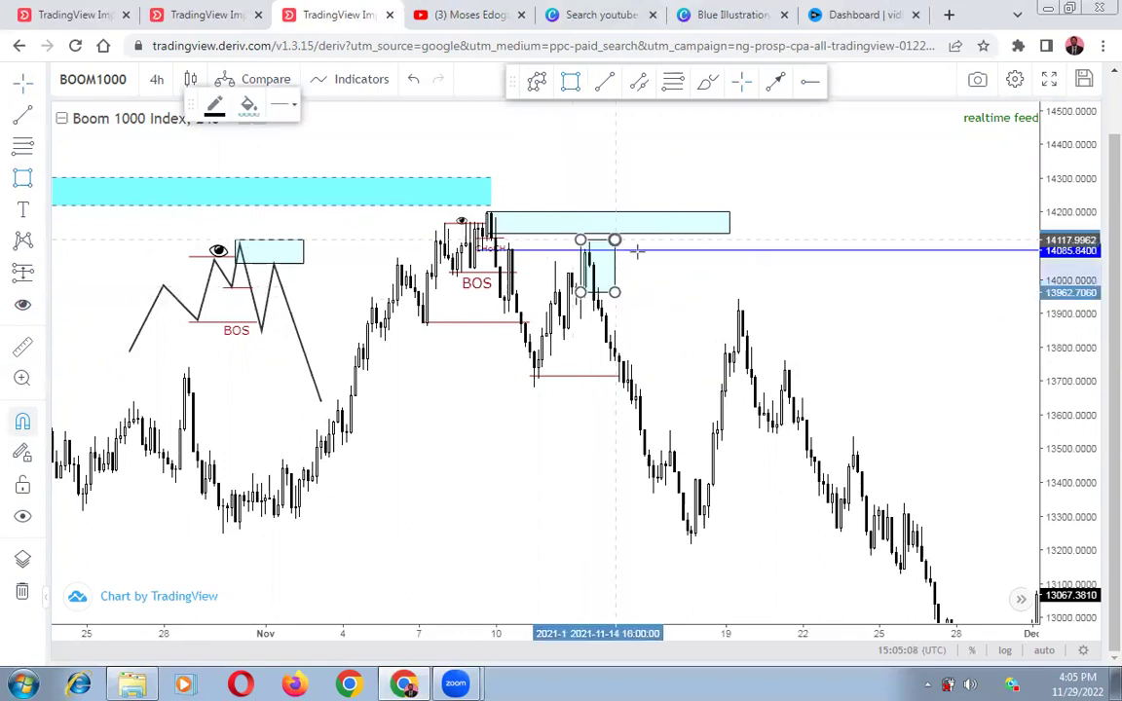
pyautogui.moveTo(848, 272); pyautogui.dragTo(867, 241)
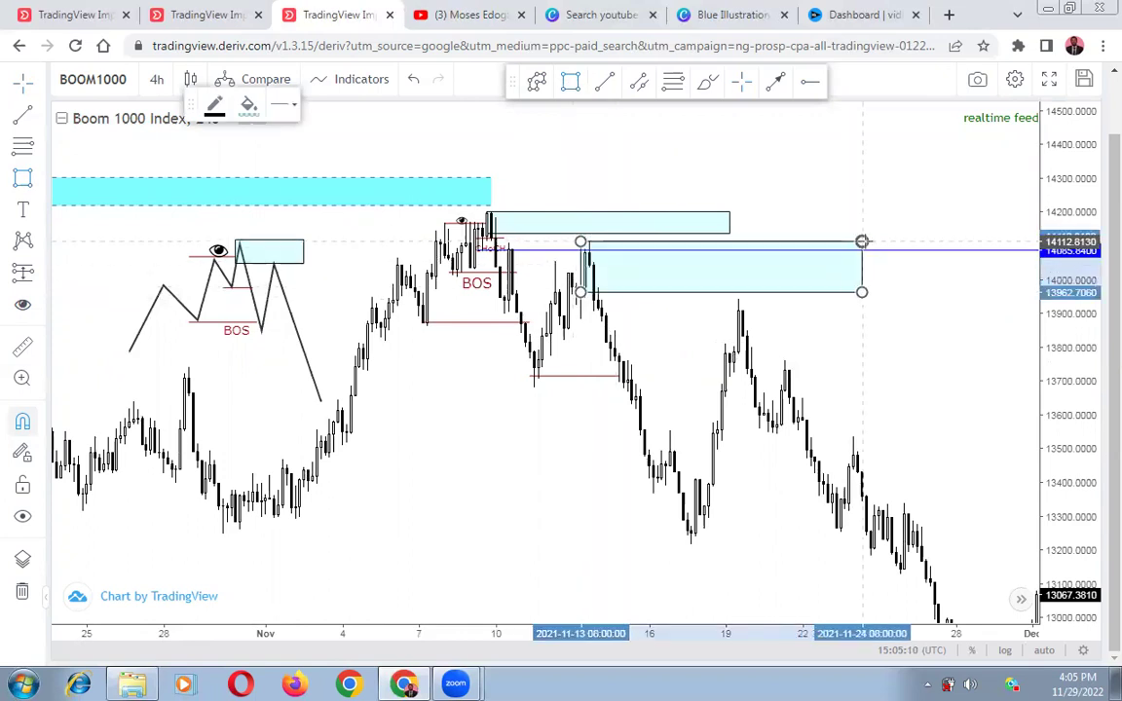
pyautogui.click(579, 300)
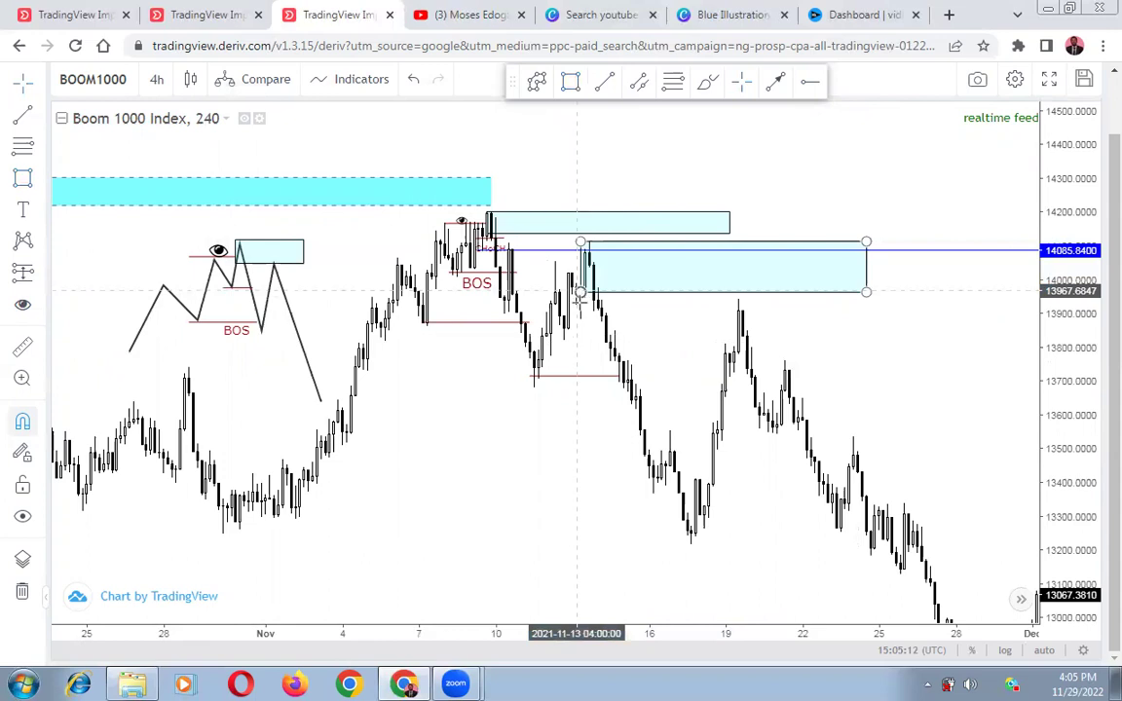
pyautogui.moveTo(580, 291); pyautogui.dragTo(577, 305)
pyautogui.click(662, 324)
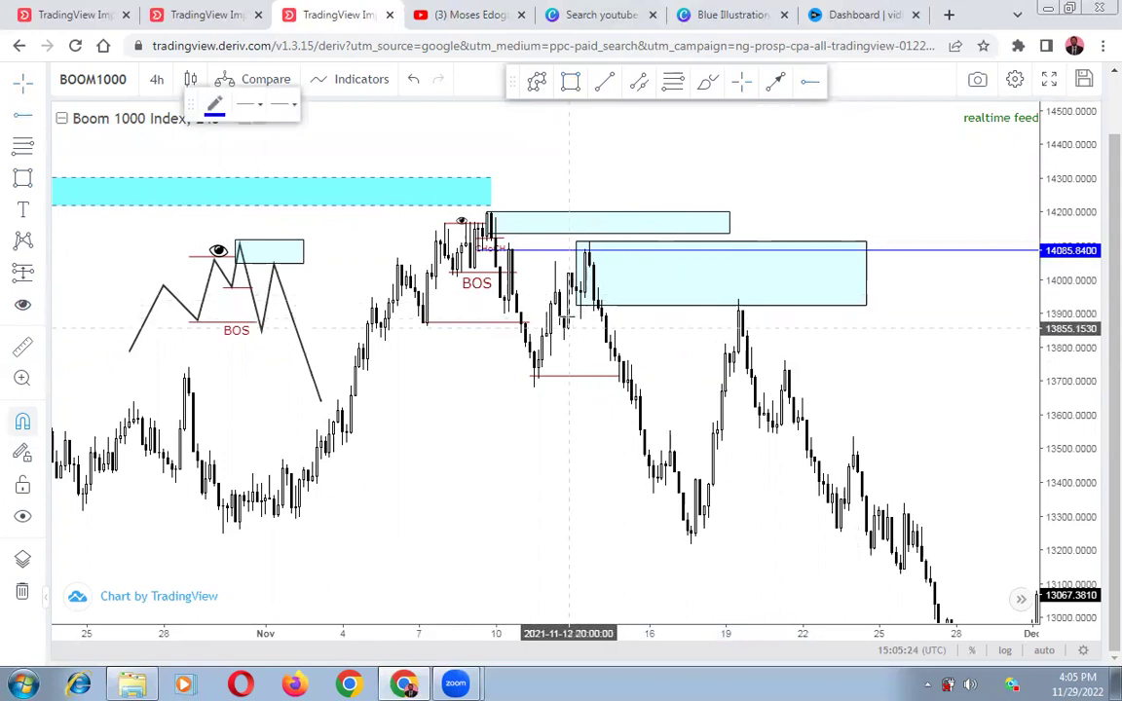
# - Draw a blue horizontal ray at 13881.395 from 13 November, just below the second supply rectangle
pyautogui.click(569, 326)
pyautogui.moveTo(569, 328); pyautogui.dragTo(581, 332)
pyautogui.click(623, 351)
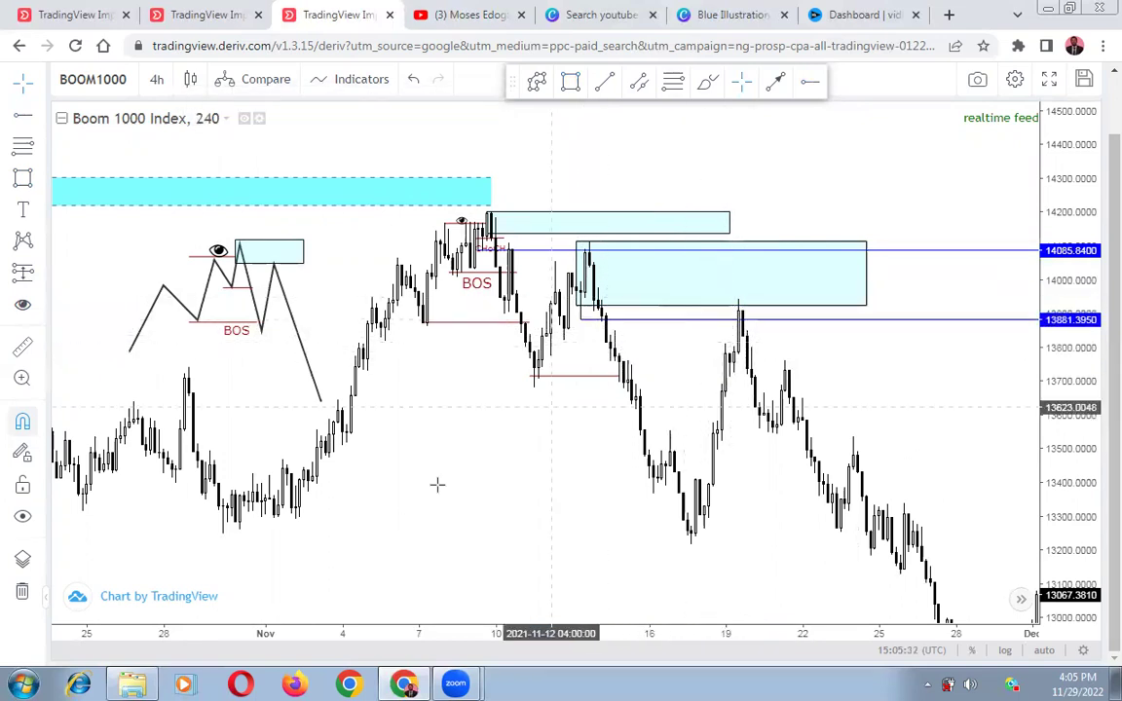
# - Project a short position from 13 November with entry 14050.929, stop 14211.293 and target 13221.3103, ending around 18 November
pyautogui.click(45, 278)
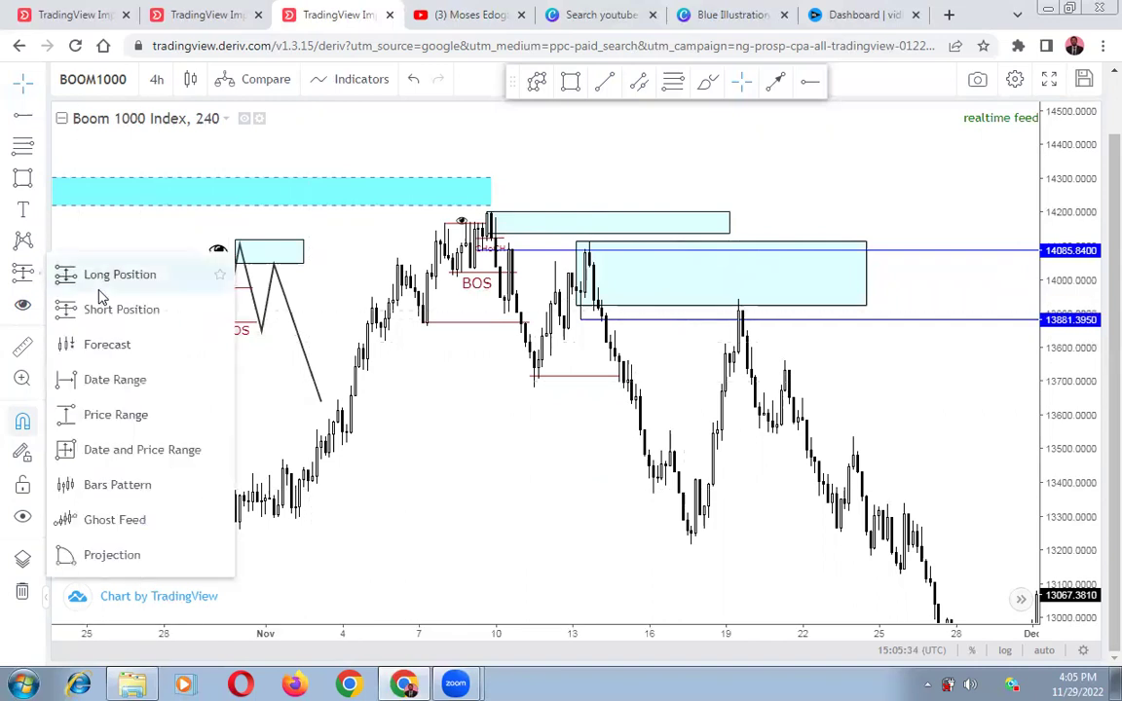
pyautogui.click(124, 310)
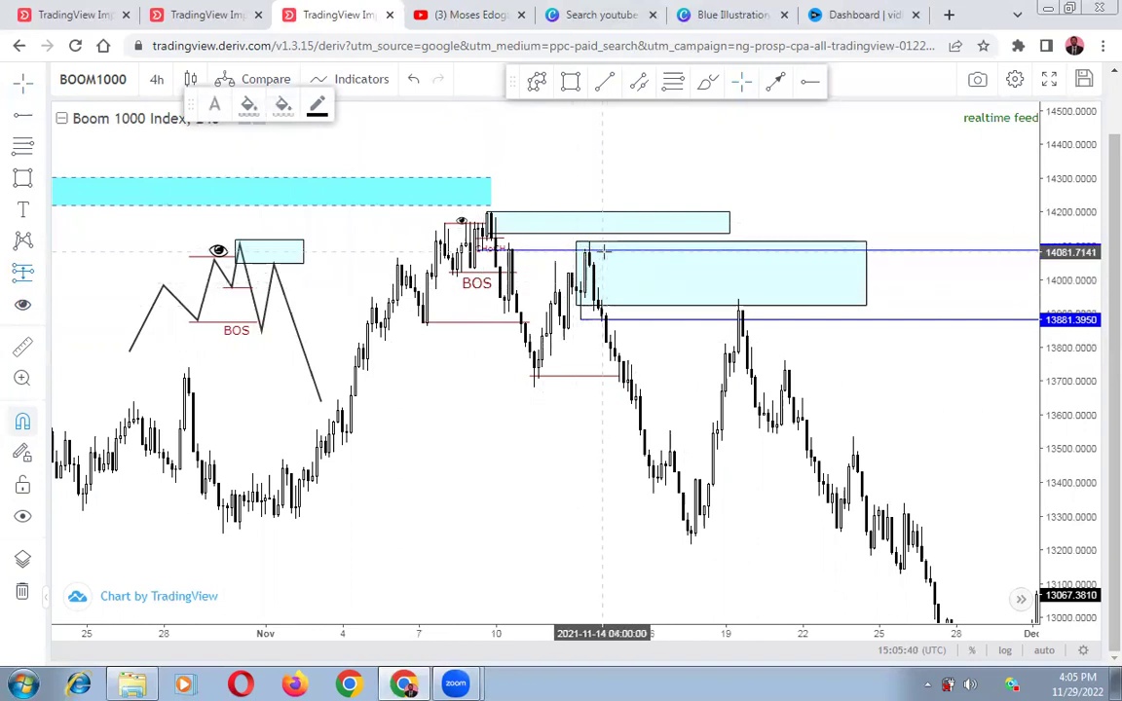
pyautogui.click(593, 262)
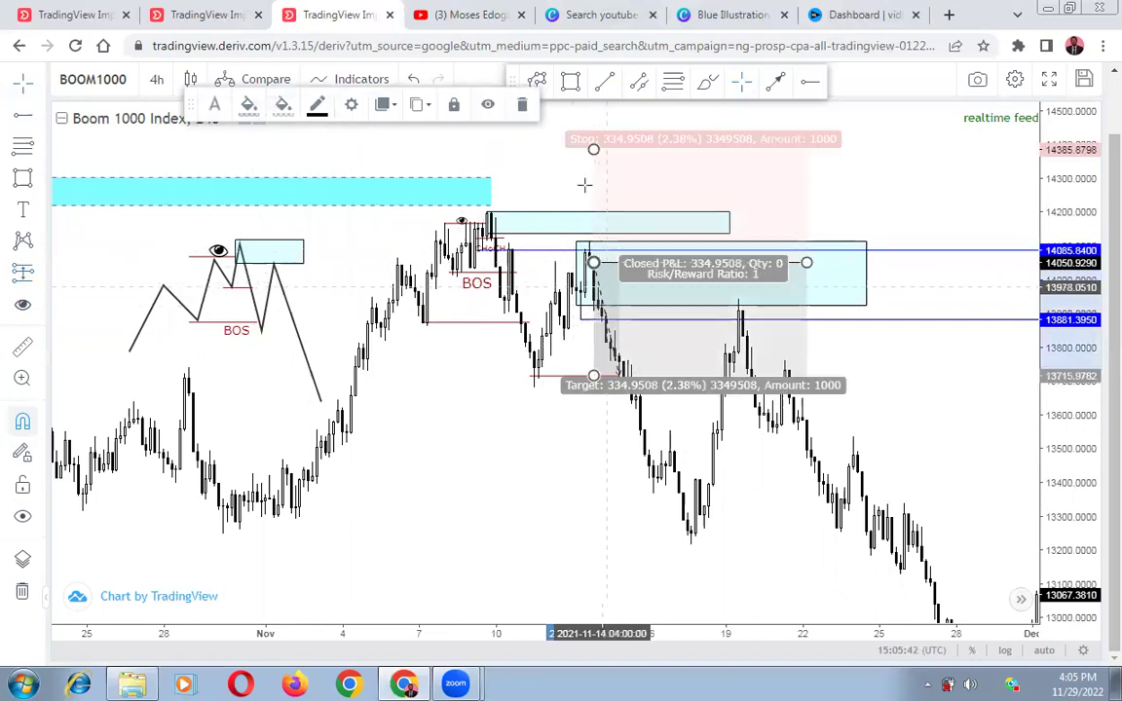
pyautogui.moveTo(594, 153); pyautogui.dragTo(492, 216)
pyautogui.moveTo(594, 377); pyautogui.dragTo(645, 543)
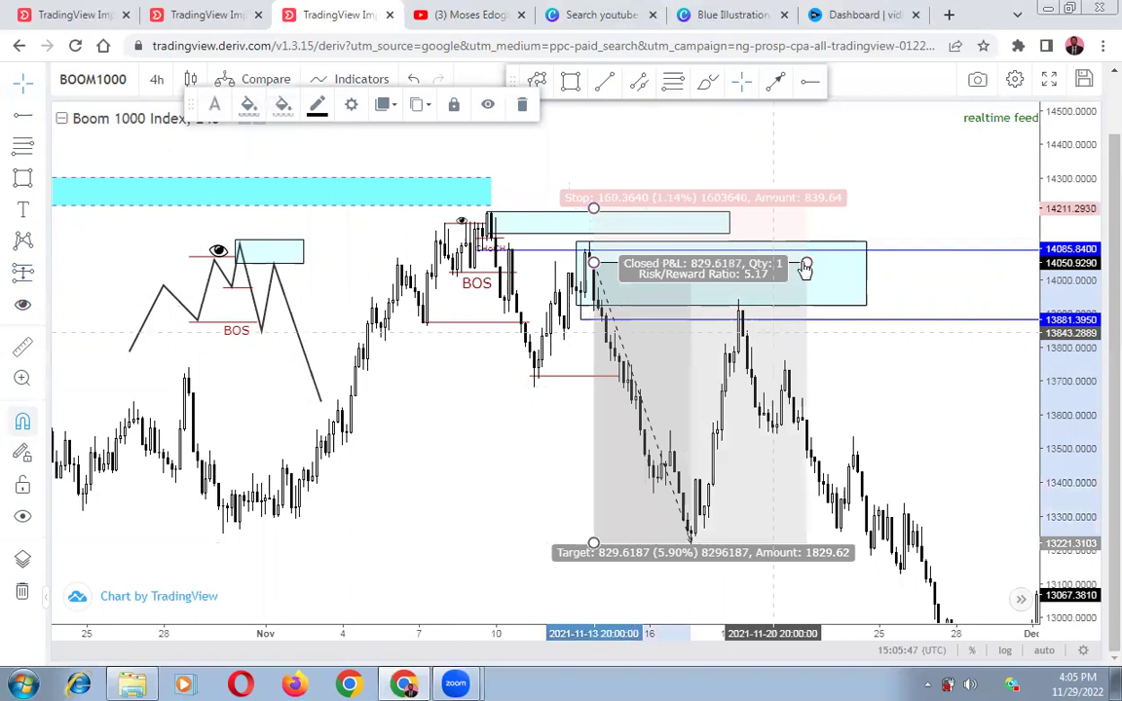
pyautogui.moveTo(806, 263); pyautogui.dragTo(766, 263)
pyautogui.moveTo(698, 268); pyautogui.dragTo(699, 264)
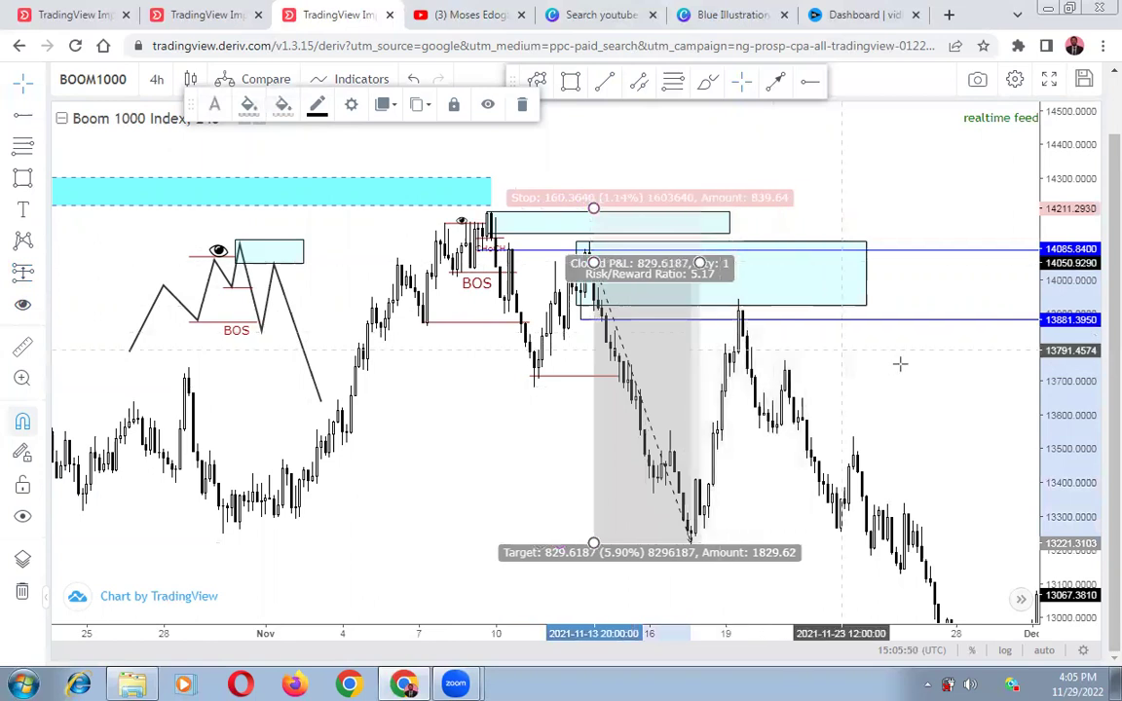
pyautogui.click(900, 365)
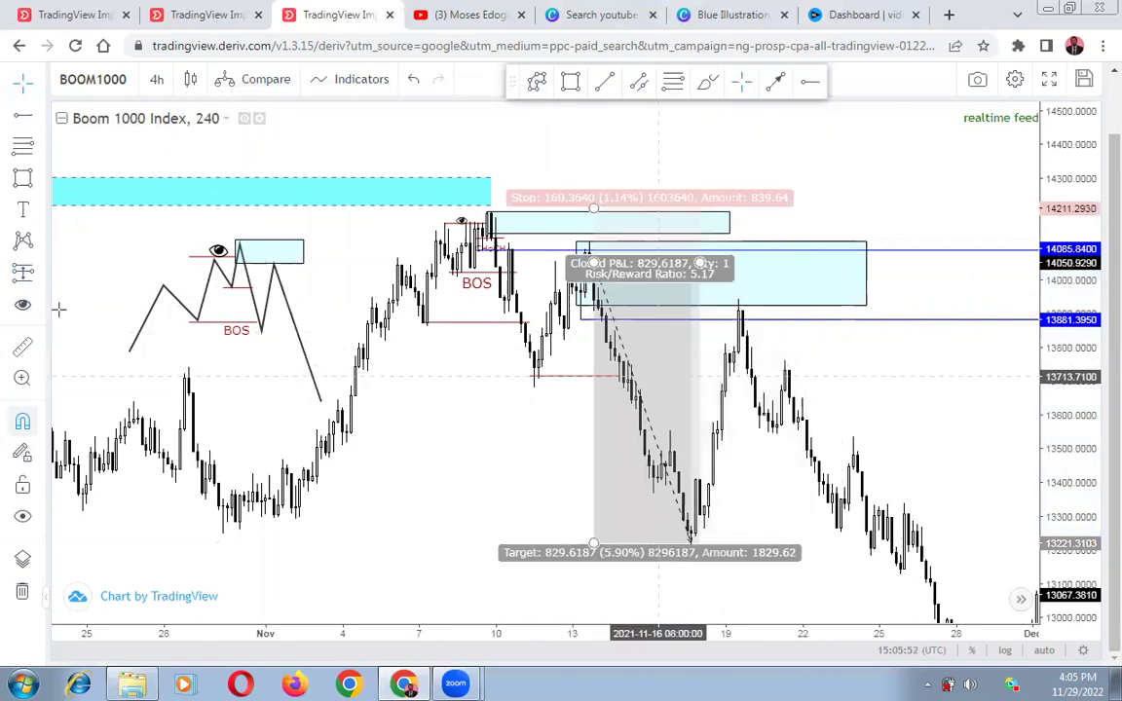
# - Place a second short position on 19 November with entry at 13926.2194 and stop at 14115.4046, just above the second supply rectangle
pyautogui.click(24, 278)
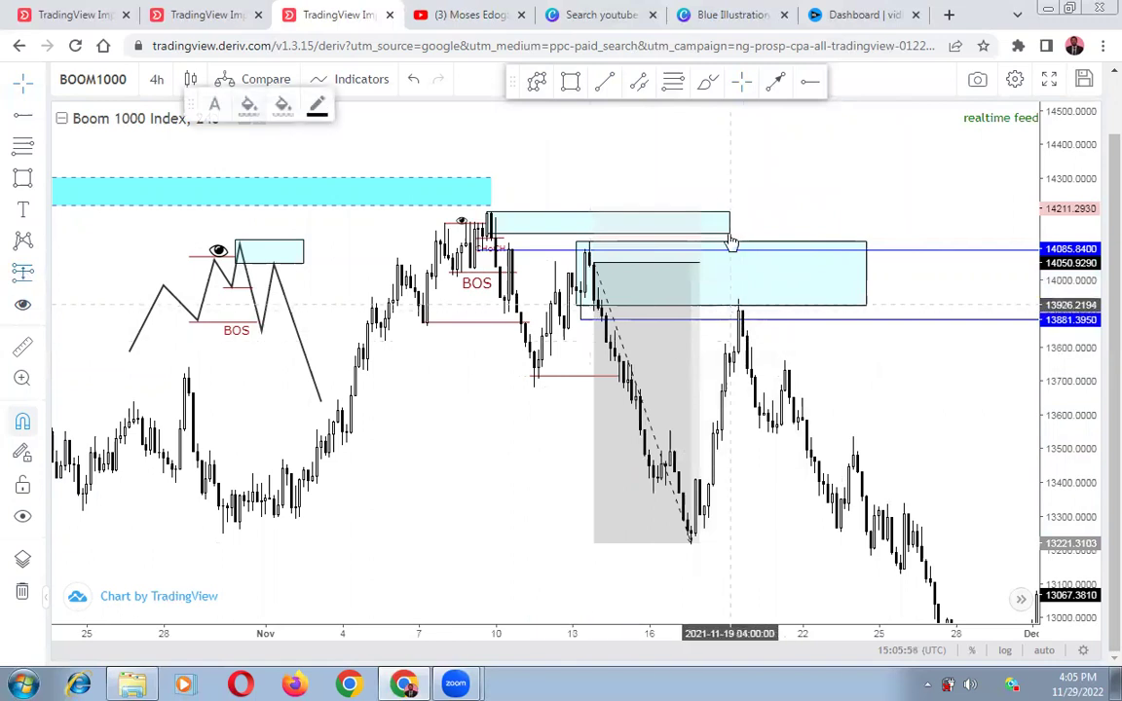
pyautogui.click(730, 305)
pyautogui.moveTo(716, 224); pyautogui.dragTo(726, 241)
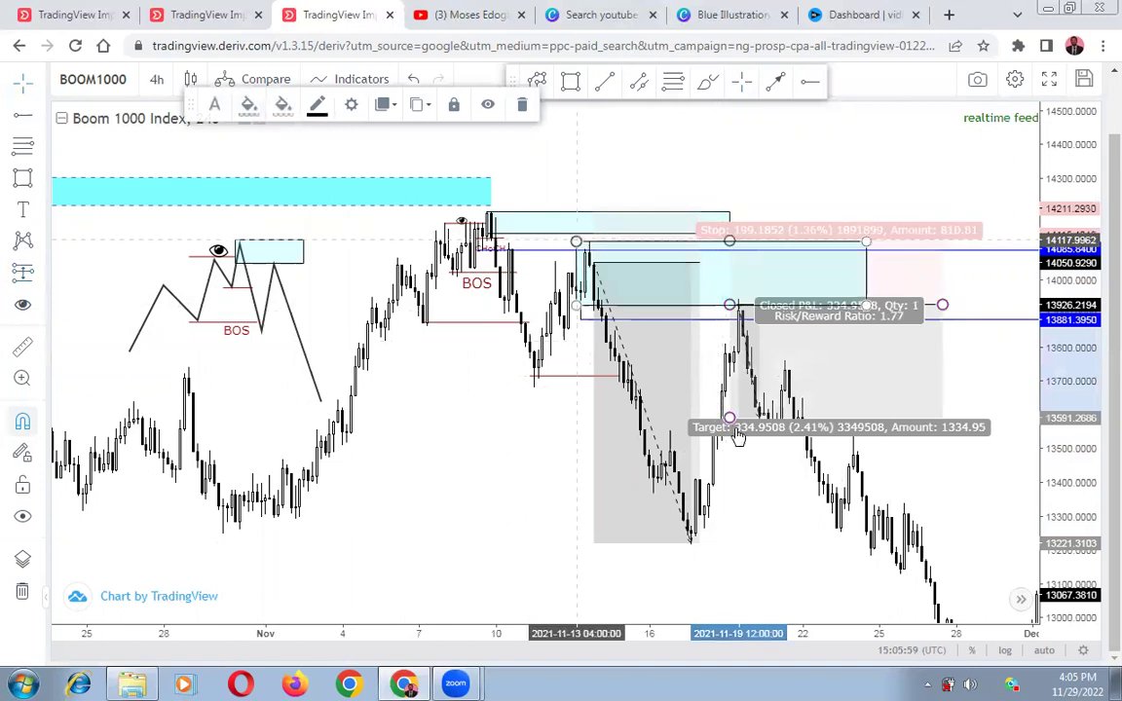
pyautogui.click(802, 518)
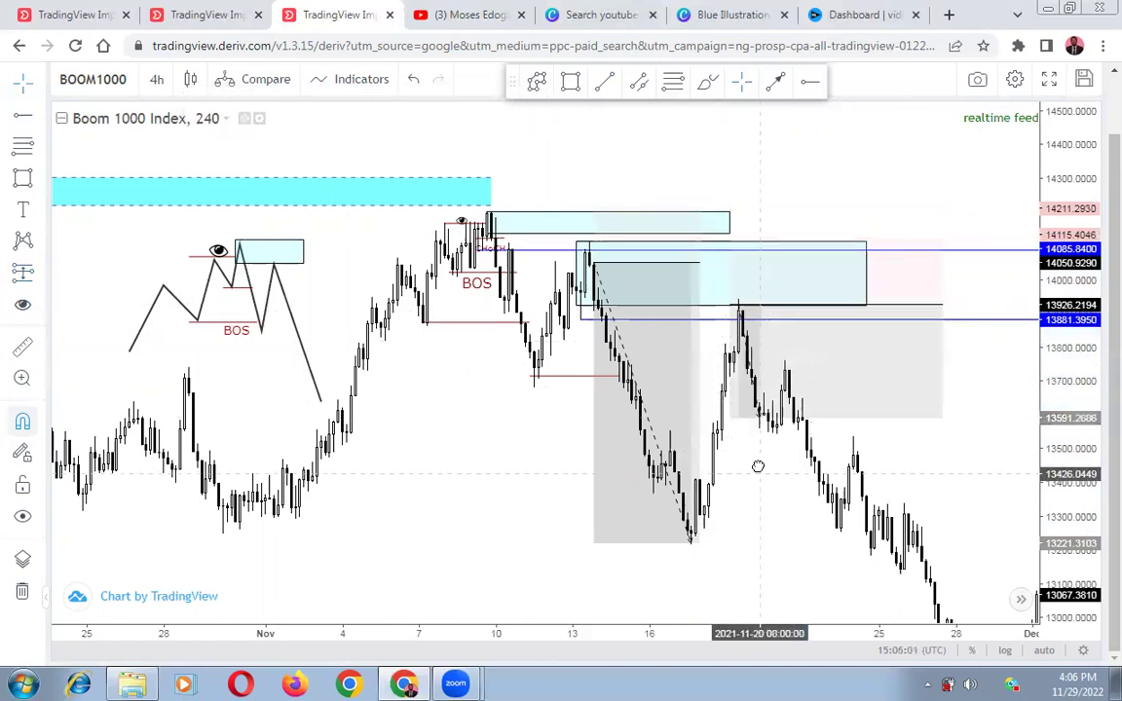
# - Lower the second short position's target to 12559.2591 at the swing low just before December
pyautogui.moveTo(758, 466); pyautogui.dragTo(614, 351)
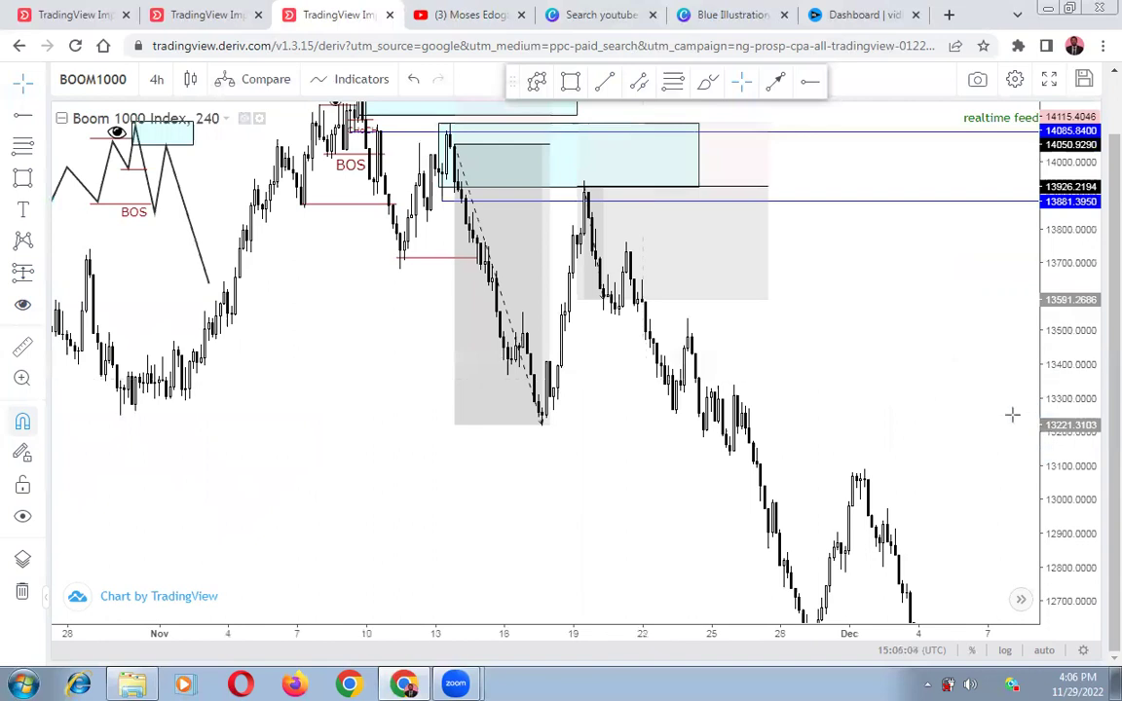
pyautogui.scroll(-2, 986, 397)
pyautogui.moveTo(679, 330); pyautogui.dragTo(536, 281)
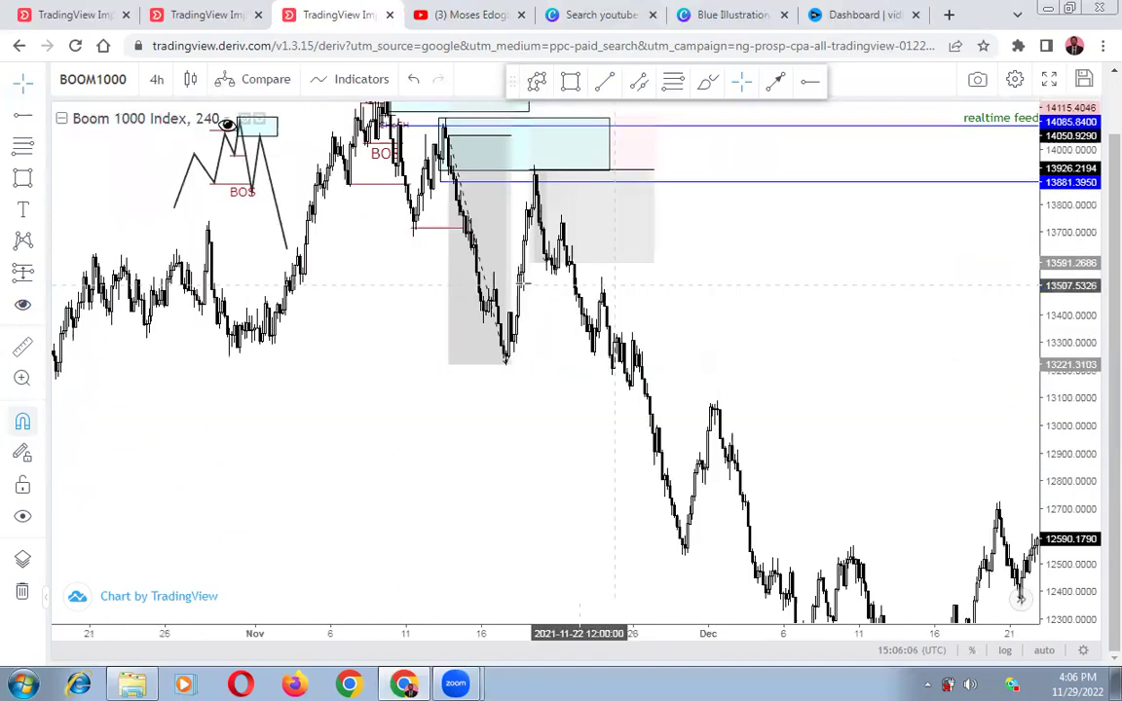
pyautogui.click(531, 264)
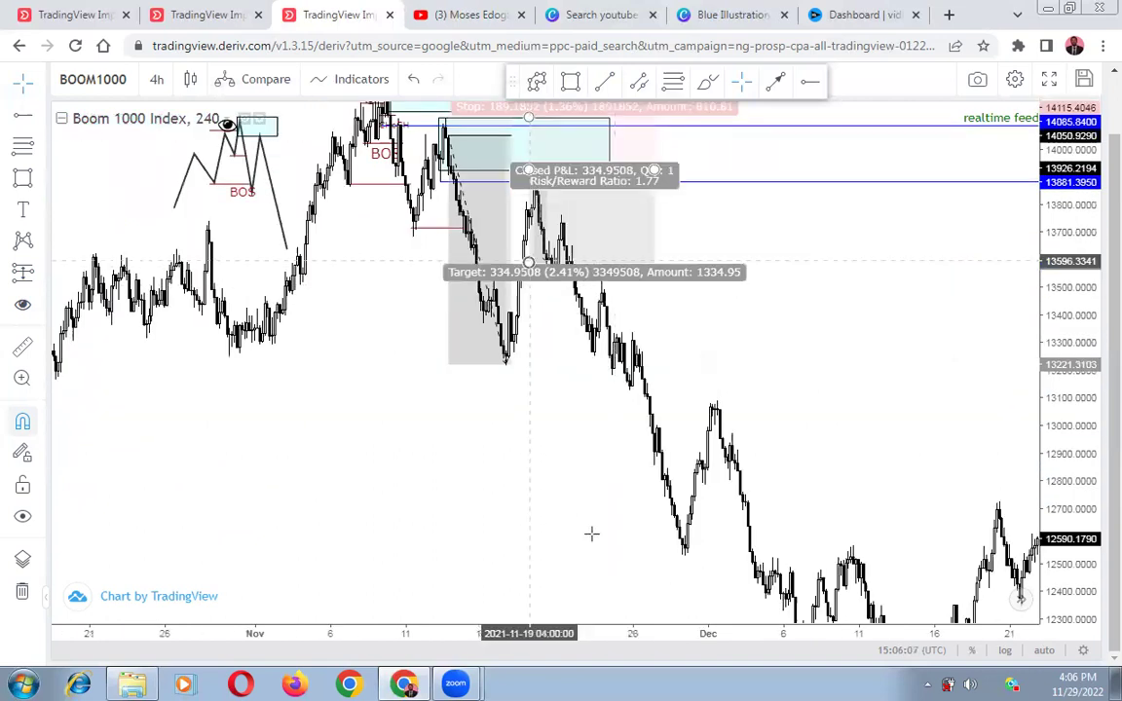
pyautogui.click(593, 543)
pyautogui.moveTo(660, 519); pyautogui.dragTo(684, 545)
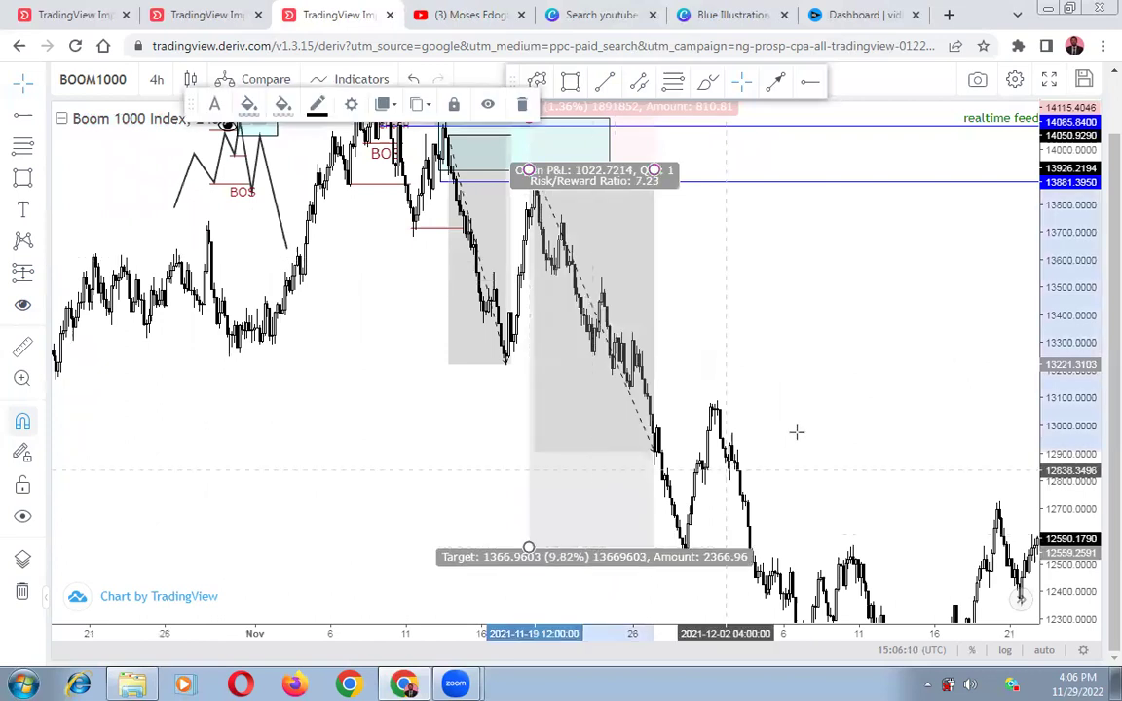
# - Lower the second short position's target to 11890.7655 at the mid-December low
pyautogui.scroll(-2, 897, 446)
pyautogui.scroll(-2, 884, 450)
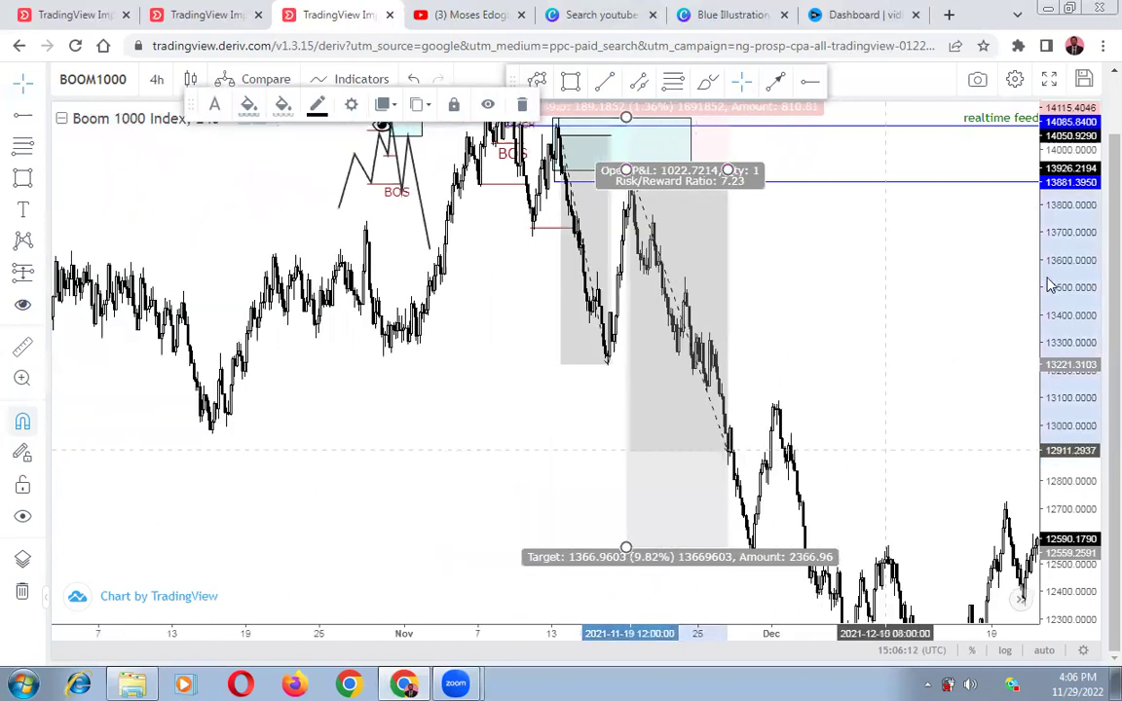
pyautogui.moveTo(1049, 283); pyautogui.dragTo(1067, 419)
pyautogui.moveTo(778, 322); pyautogui.dragTo(684, 231)
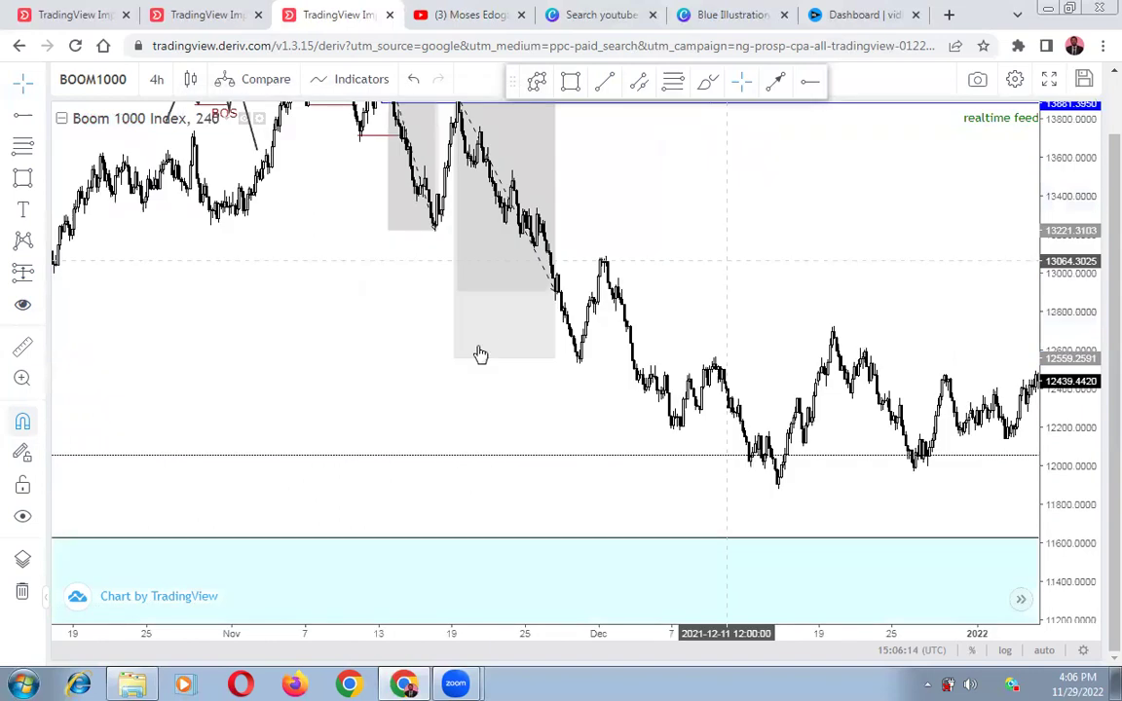
pyautogui.moveTo(446, 352); pyautogui.dragTo(447, 355)
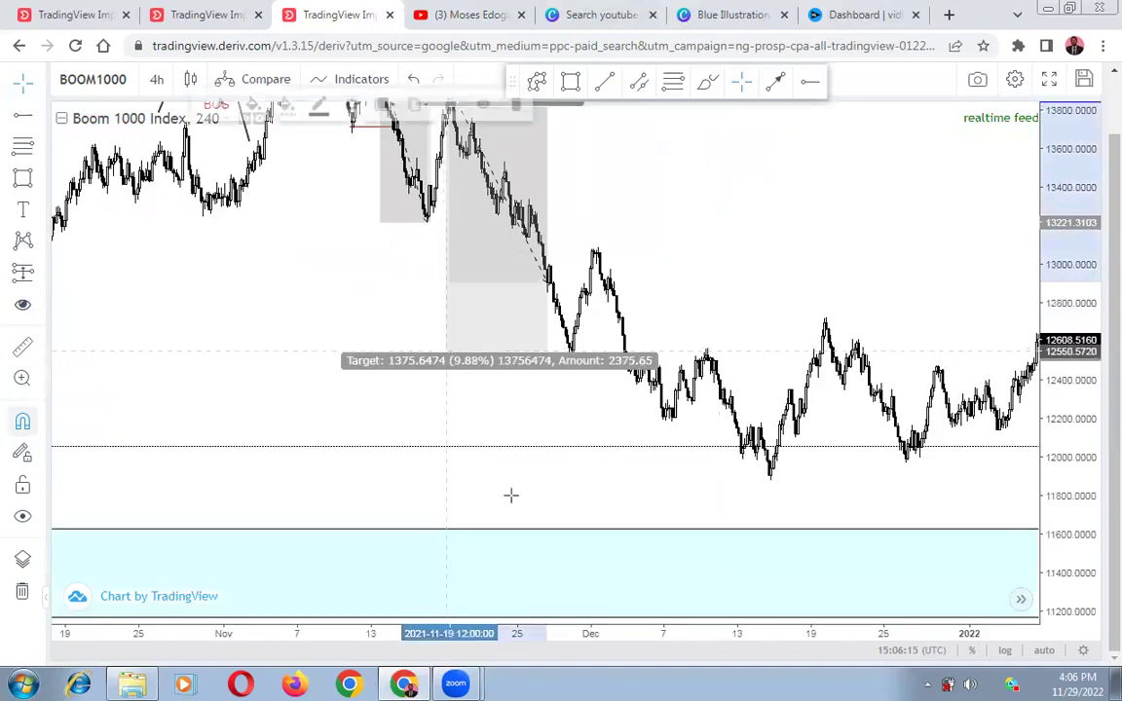
pyautogui.moveTo(512, 496); pyautogui.dragTo(511, 479)
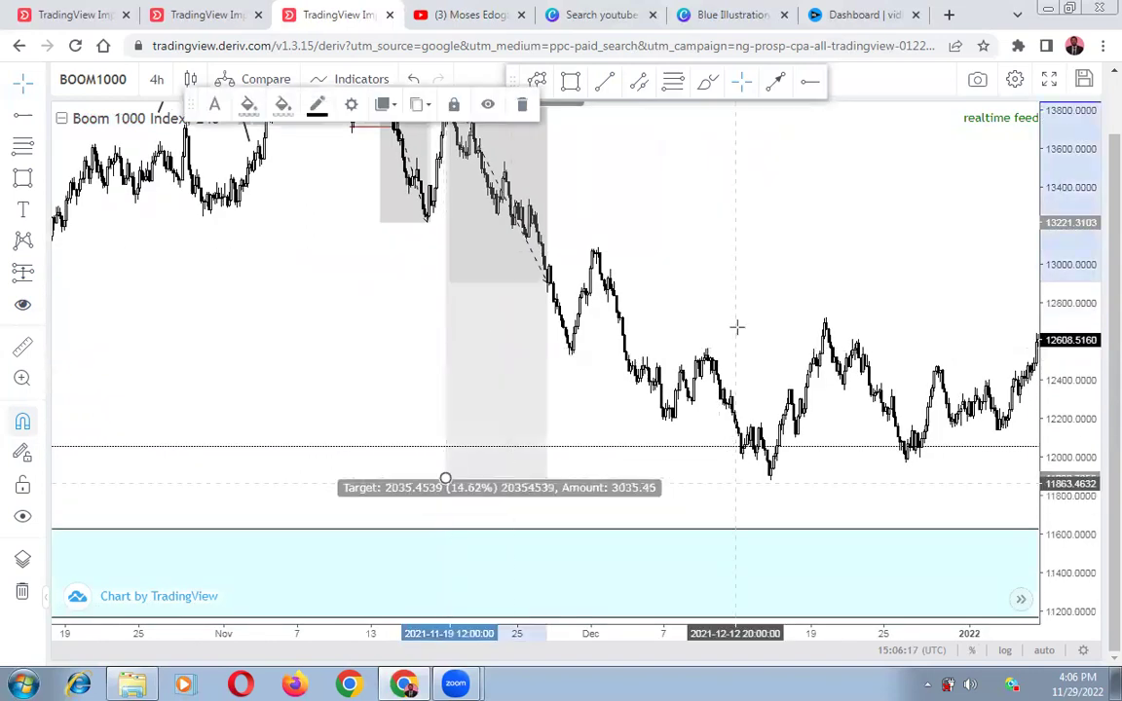
# - Extend the second short position in time to about 22 December so it spans the whole decline
pyautogui.moveTo(737, 328); pyautogui.dragTo(863, 425)
pyautogui.moveTo(772, 337); pyautogui.dragTo(811, 393)
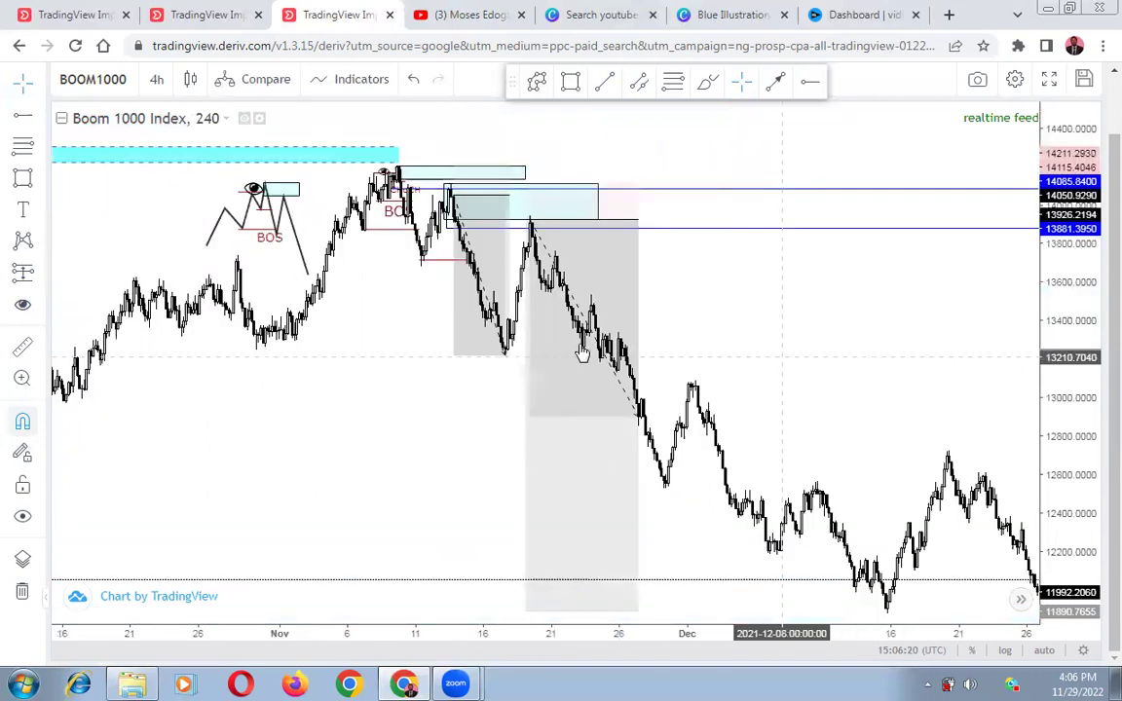
pyautogui.moveTo(638, 220)
pyautogui.mouseDown()
pyautogui.moveTo(741, 242)
pyautogui.moveTo(906, 245)
pyautogui.mouseUp()
pyautogui.click(1016, 365)
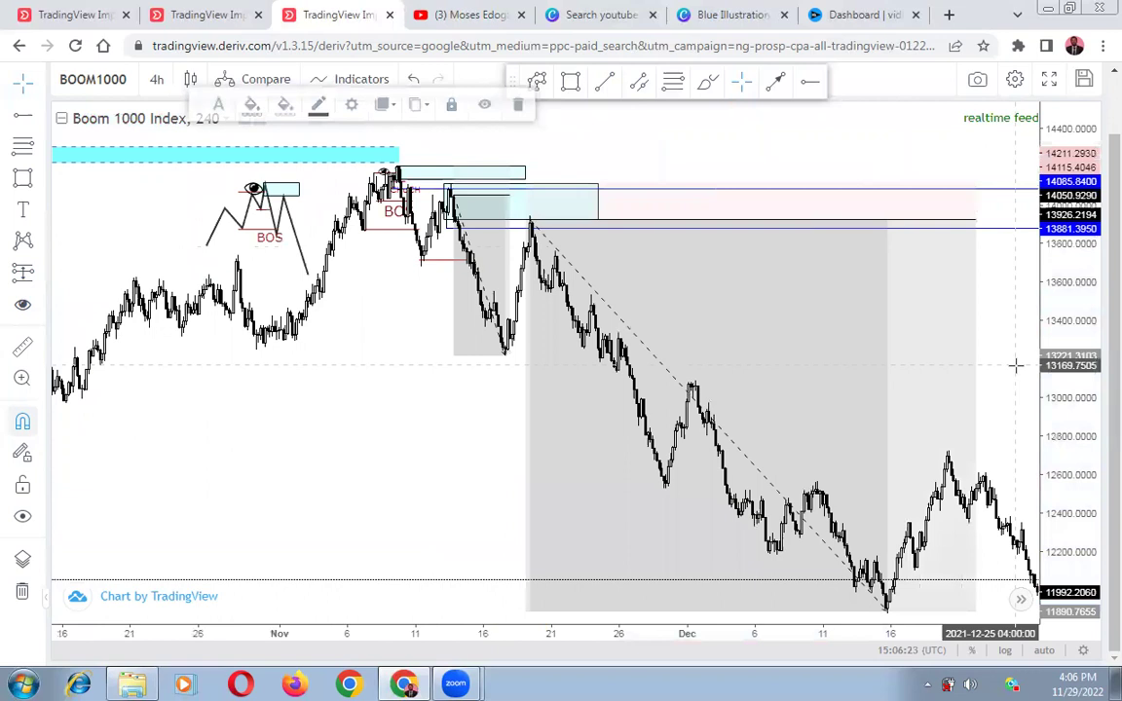
# - Examine price action around the second short position, from the November supply zones through January 2022
pyautogui.scroll(-1, 1016, 366)
pyautogui.moveTo(1016, 368); pyautogui.dragTo(797, 371)
pyautogui.hscroll(5, 795, 360)
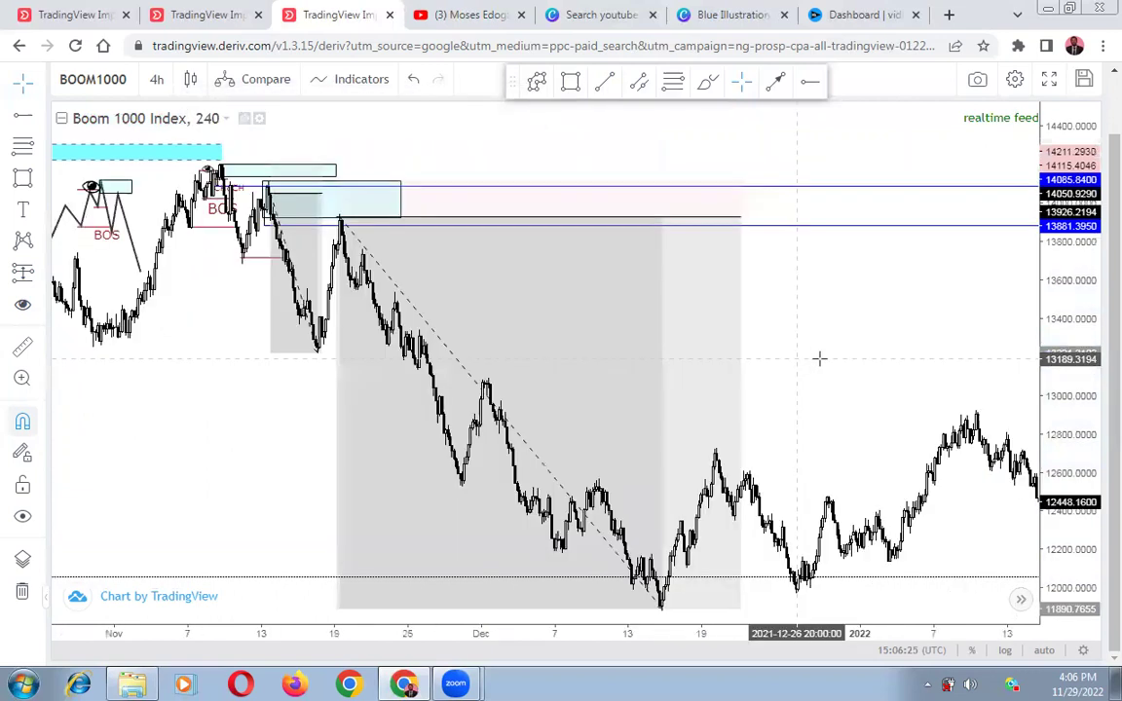
pyautogui.hscroll(3, 944, 366)
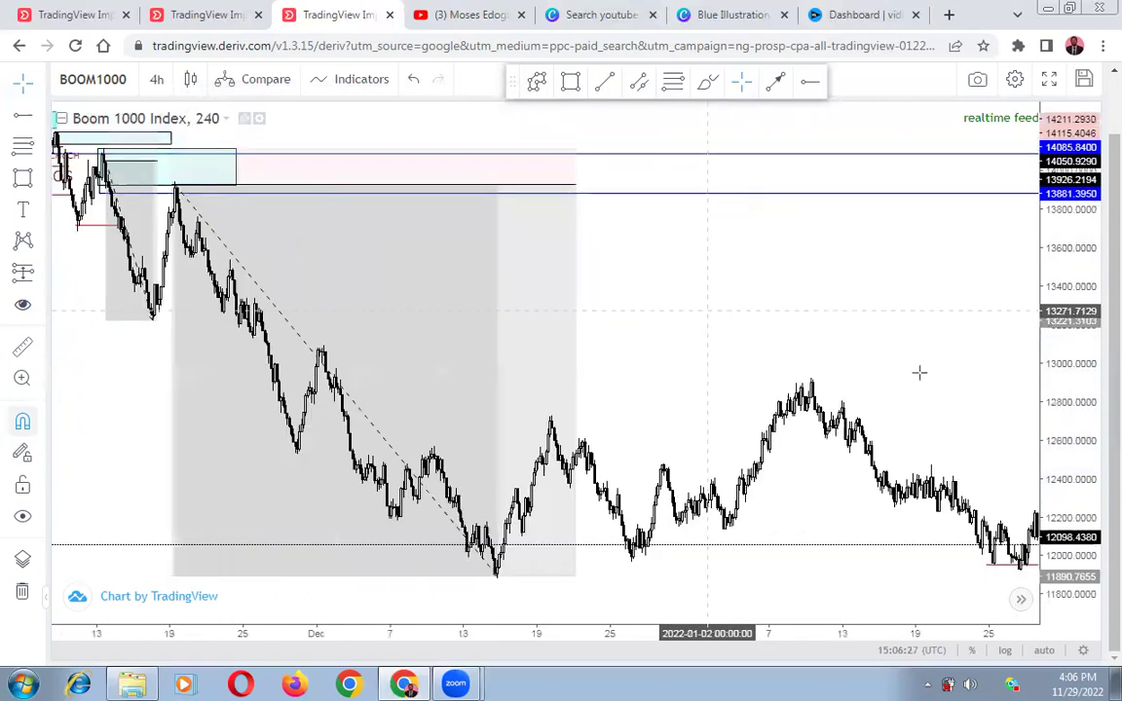
pyautogui.hscroll(-3, 854, 378)
pyautogui.hscroll(-3, 979, 380)
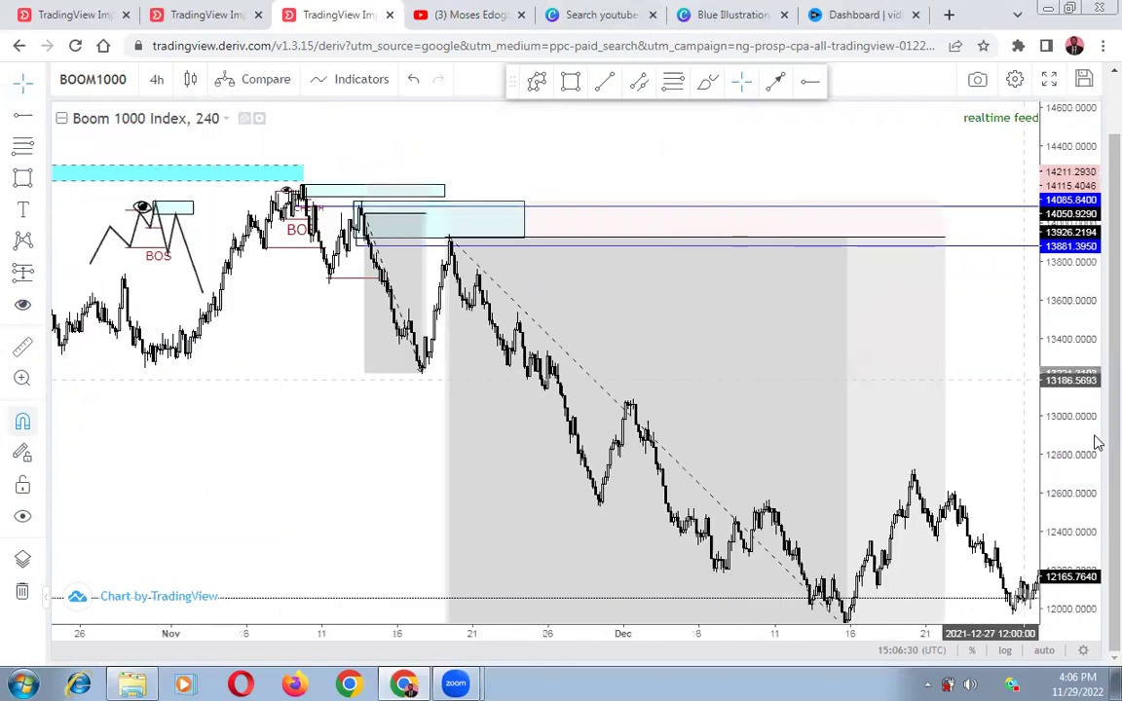
pyautogui.moveTo(1082, 481); pyautogui.dragTo(1075, 351)
pyautogui.moveTo(931, 425); pyautogui.dragTo(389, 506)
pyautogui.scroll(3, 1013, 405)
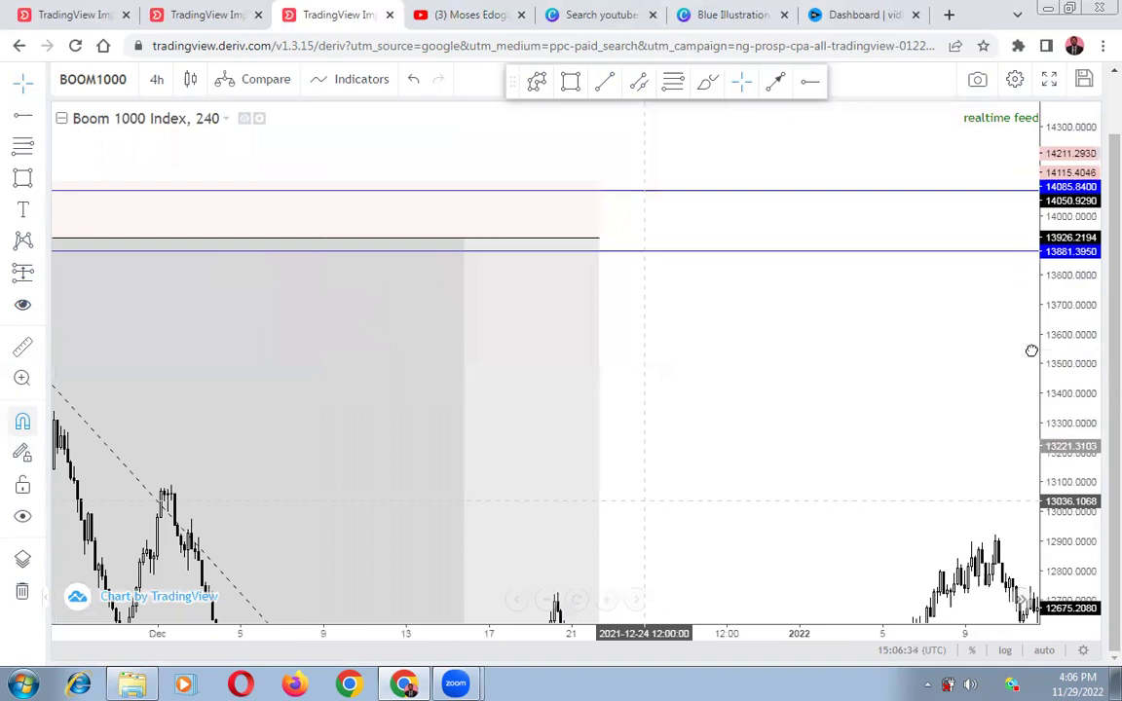
pyautogui.moveTo(644, 487); pyautogui.dragTo(1032, 350)
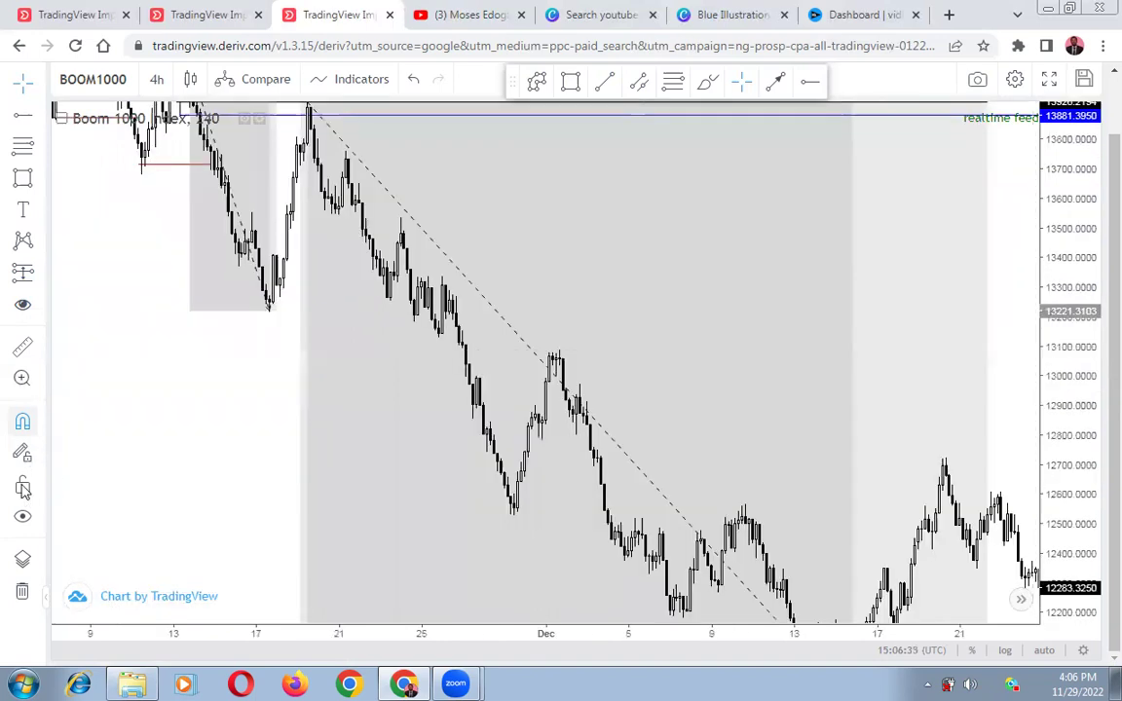
# - Lock all drawings and start a path at the 21 November swing high
pyautogui.click(24, 489)
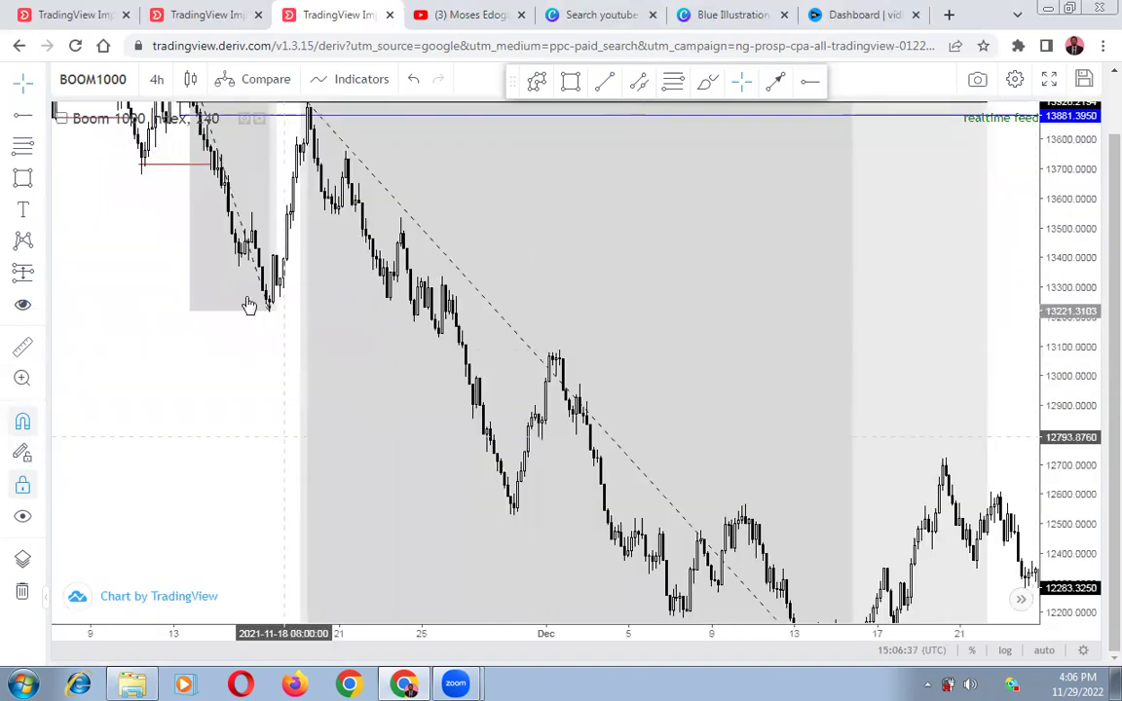
pyautogui.click(535, 85)
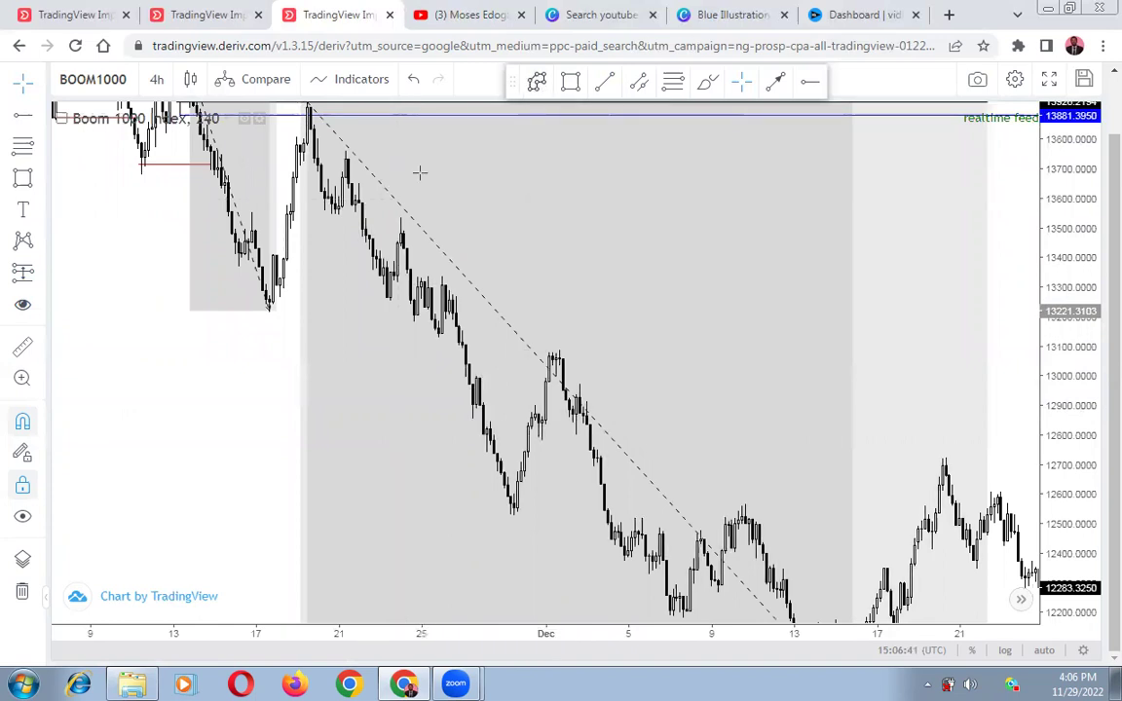
pyautogui.click(346, 159)
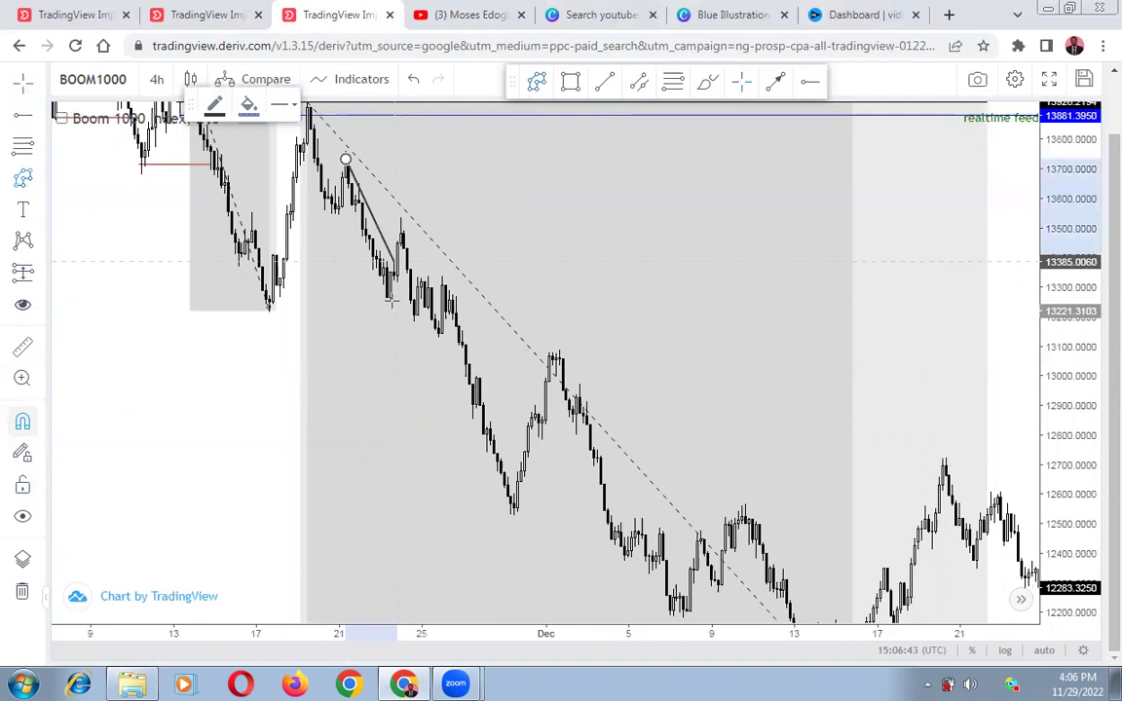
# - Trace the decline's swing highs and lows with a path from the 21 November peak to the low near 7 December
pyautogui.click(390, 301)
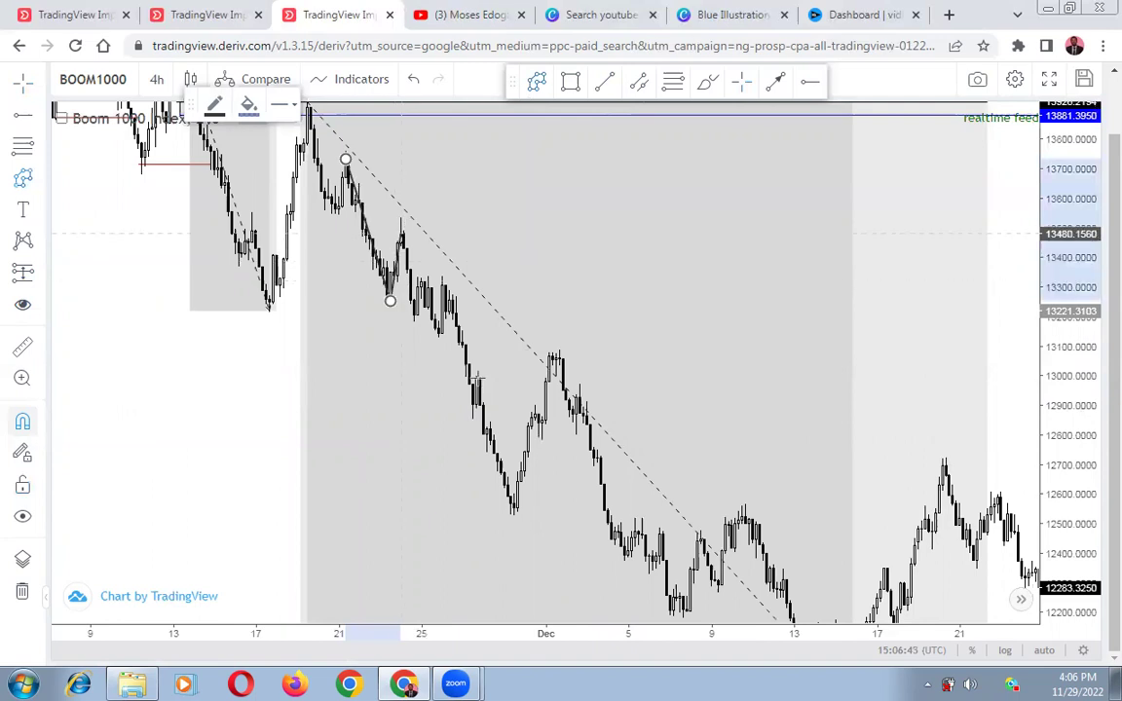
pyautogui.click(403, 231)
pyautogui.click(513, 507)
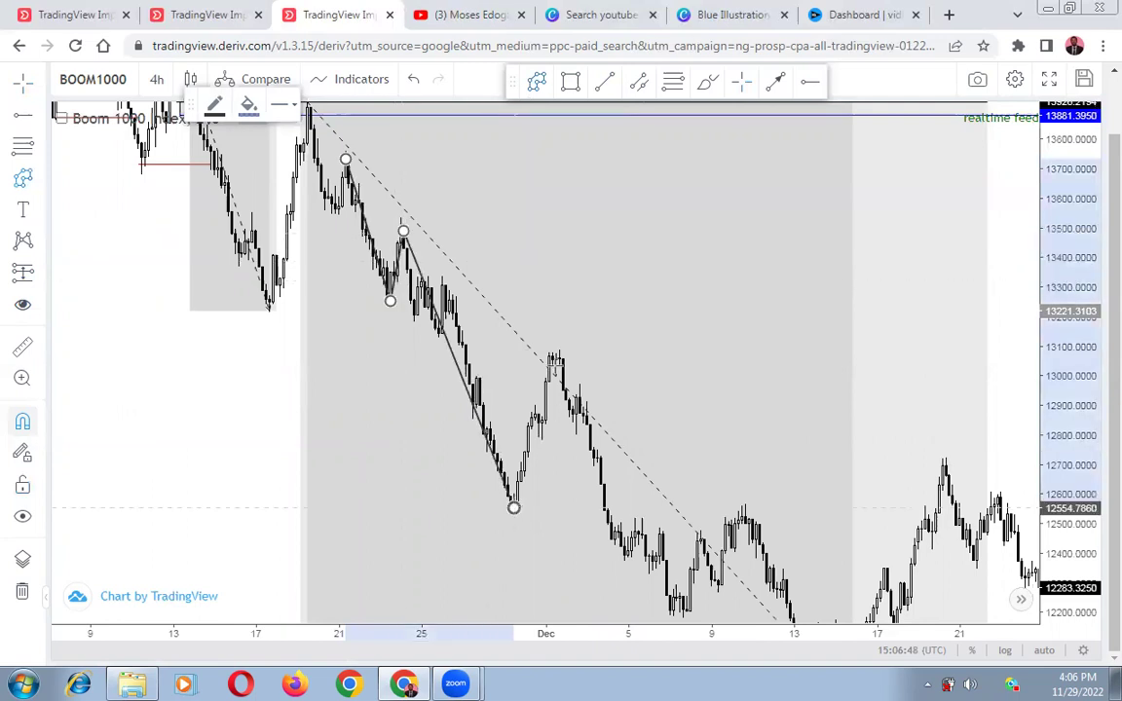
pyautogui.click(553, 357)
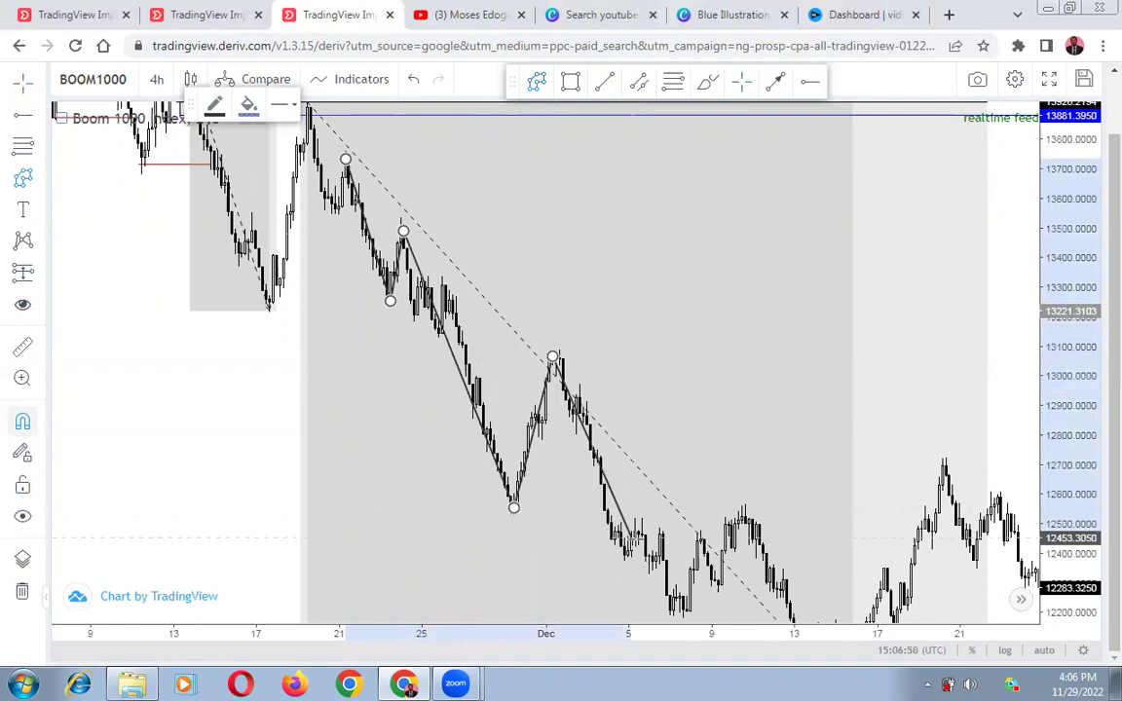
pyautogui.click(672, 589)
# - Finish the path and delete the large short position covering the decline that starts on 19 November
pyautogui.doubleClick(472, 105)
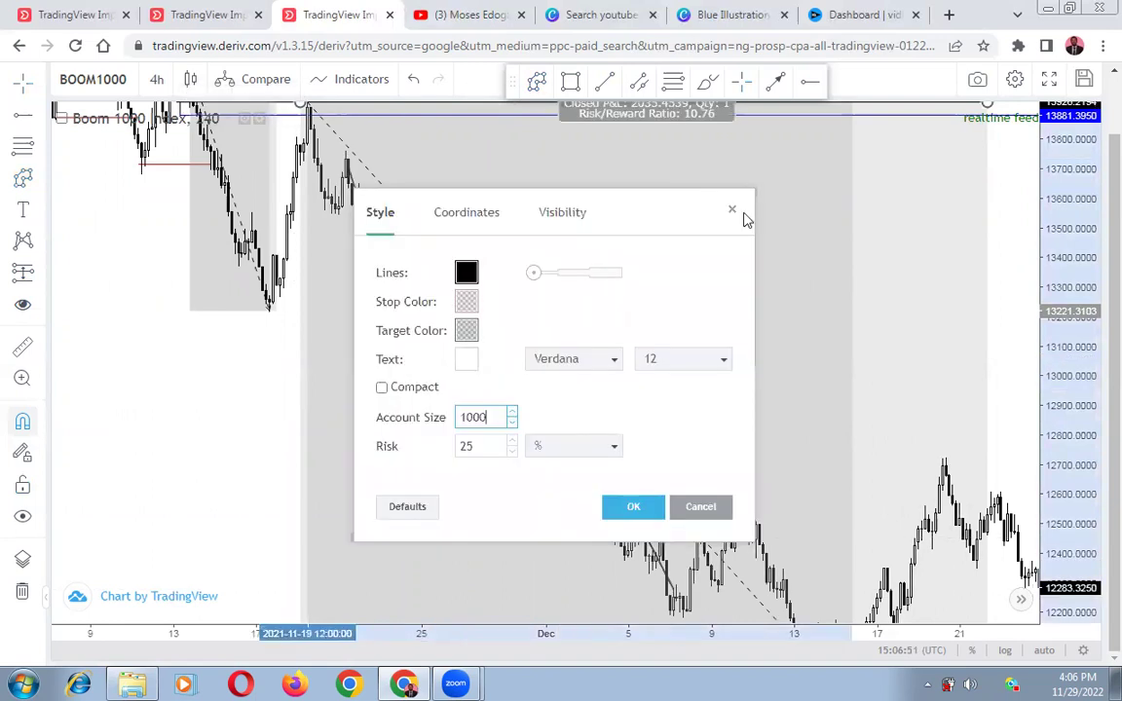
pyautogui.click(471, 118)
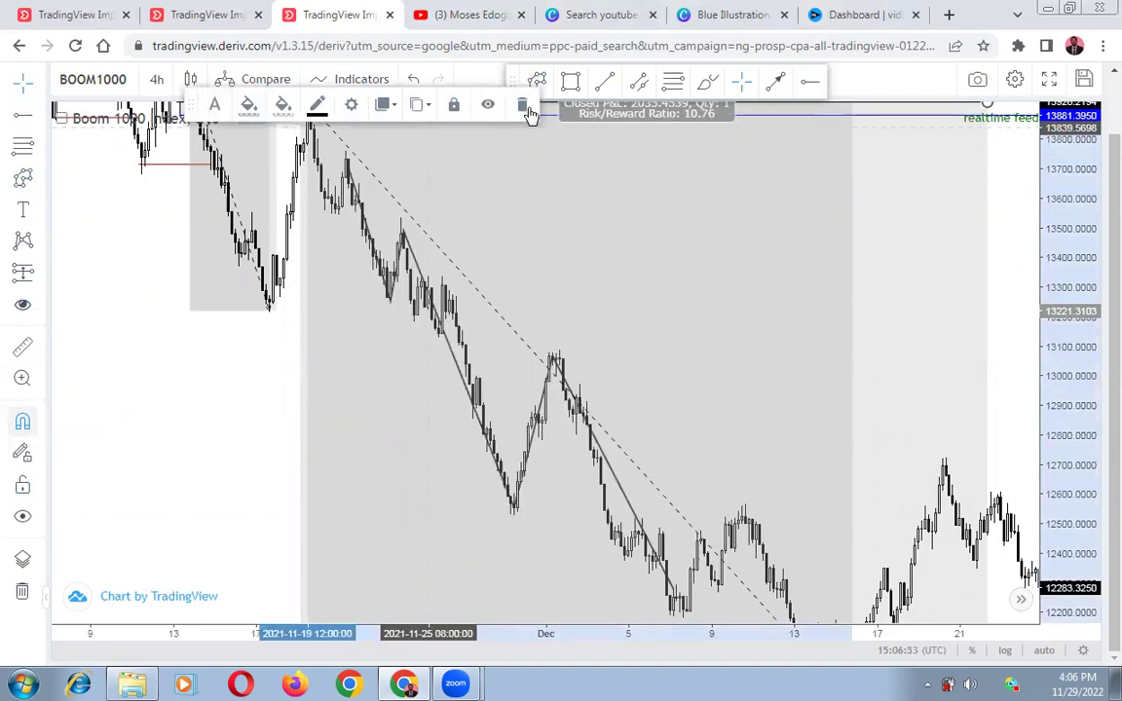
pyautogui.click(528, 111)
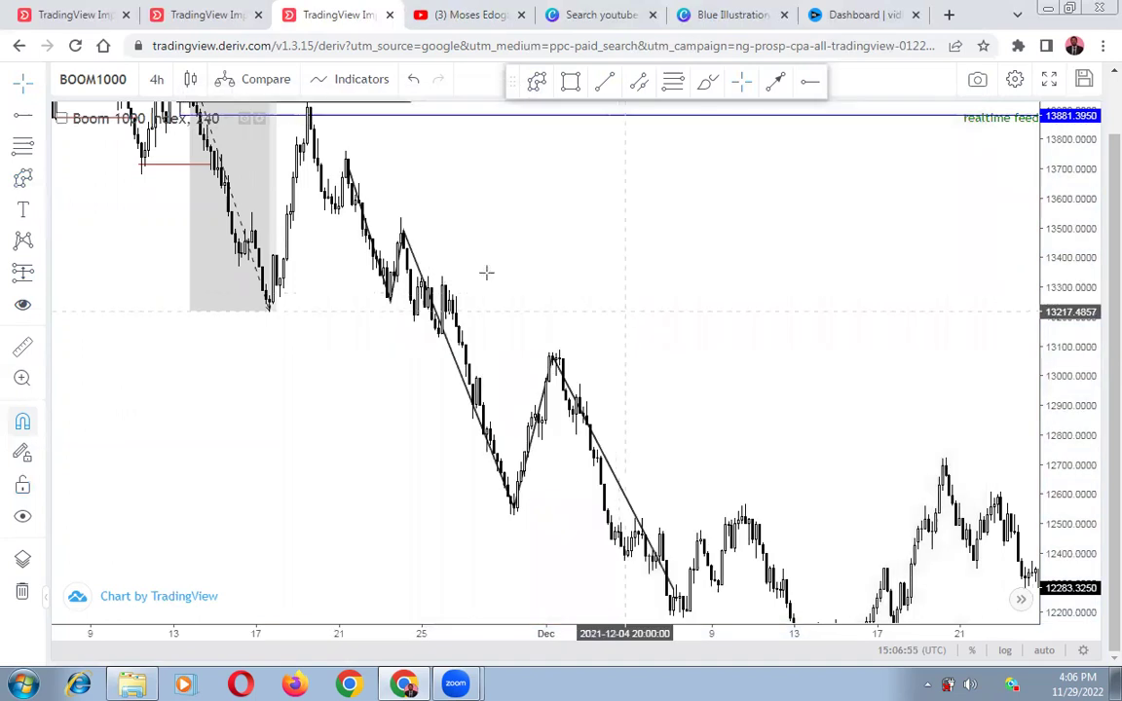
# - Delete the path tracing the swings of the decline
pyautogui.scroll(3, 487, 272)
pyautogui.moveTo(486, 272); pyautogui.dragTo(763, 363)
pyautogui.scroll(1, 581, 339)
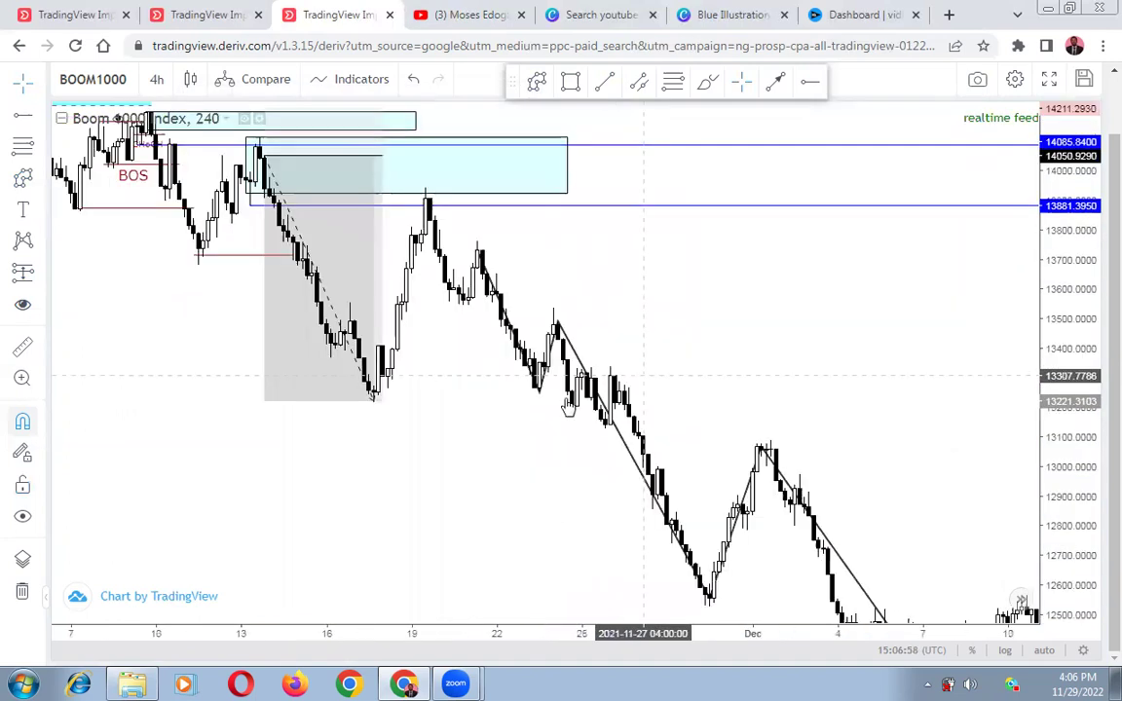
pyautogui.scroll(1, 562, 419)
pyautogui.click(561, 419)
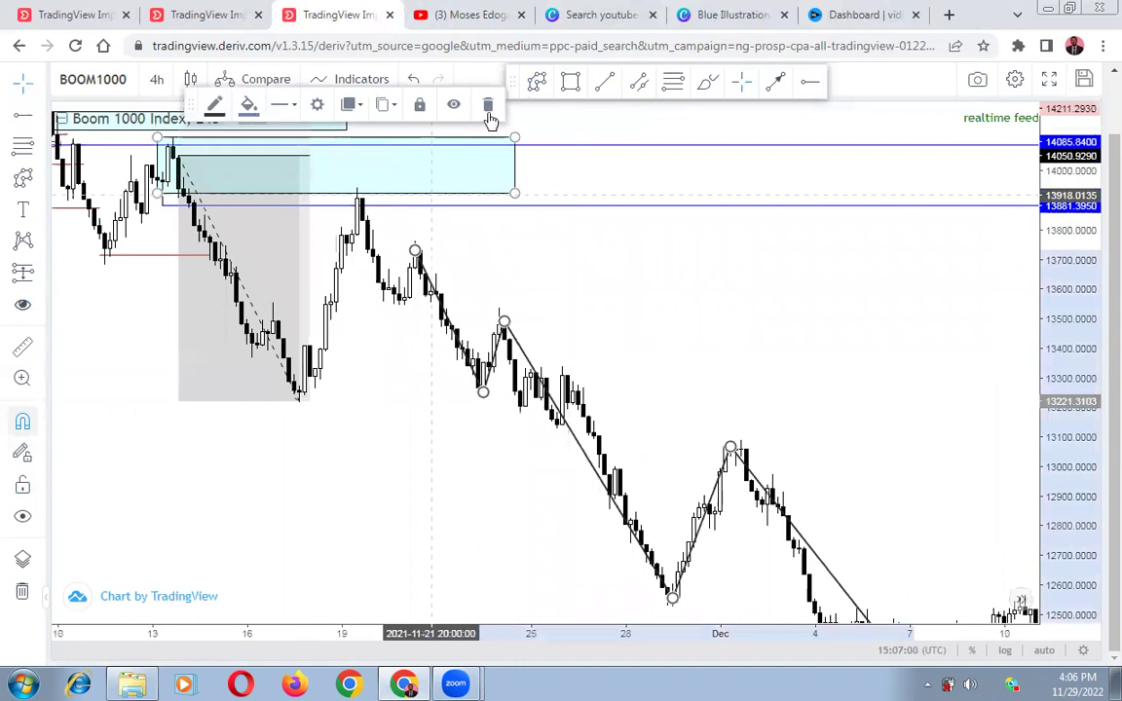
pyautogui.press('Delete')
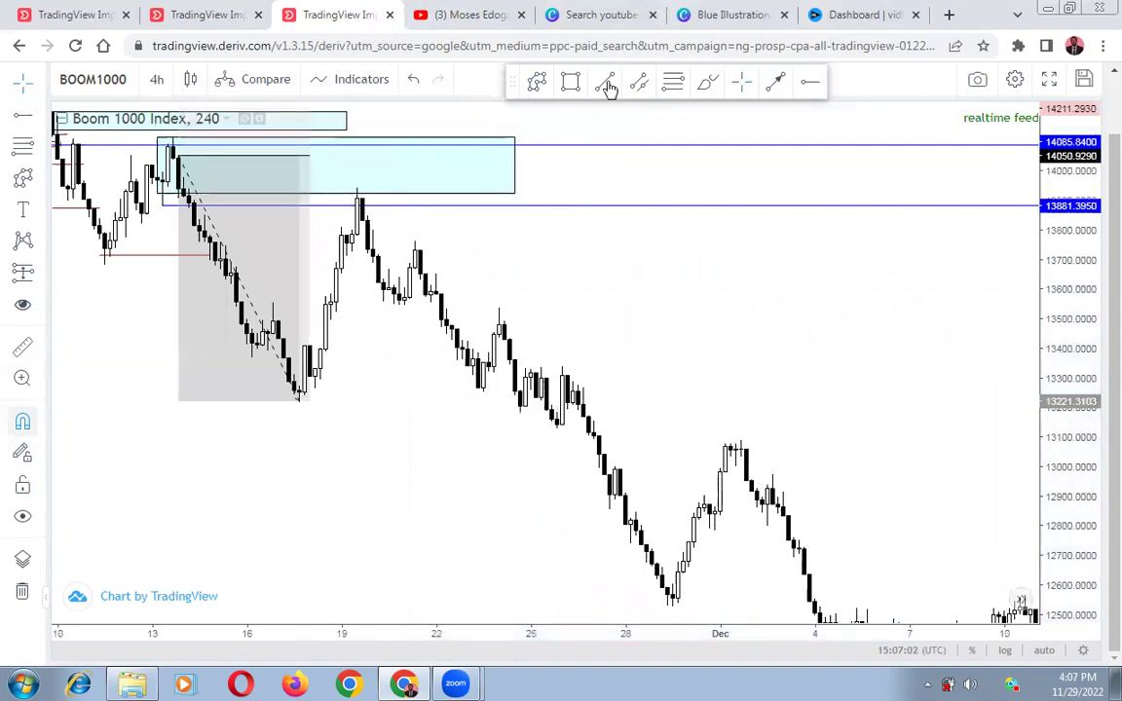
# - Draw a short horizontal red trend line at about 13545 under the swing low of 20 November
pyautogui.click(604, 82)
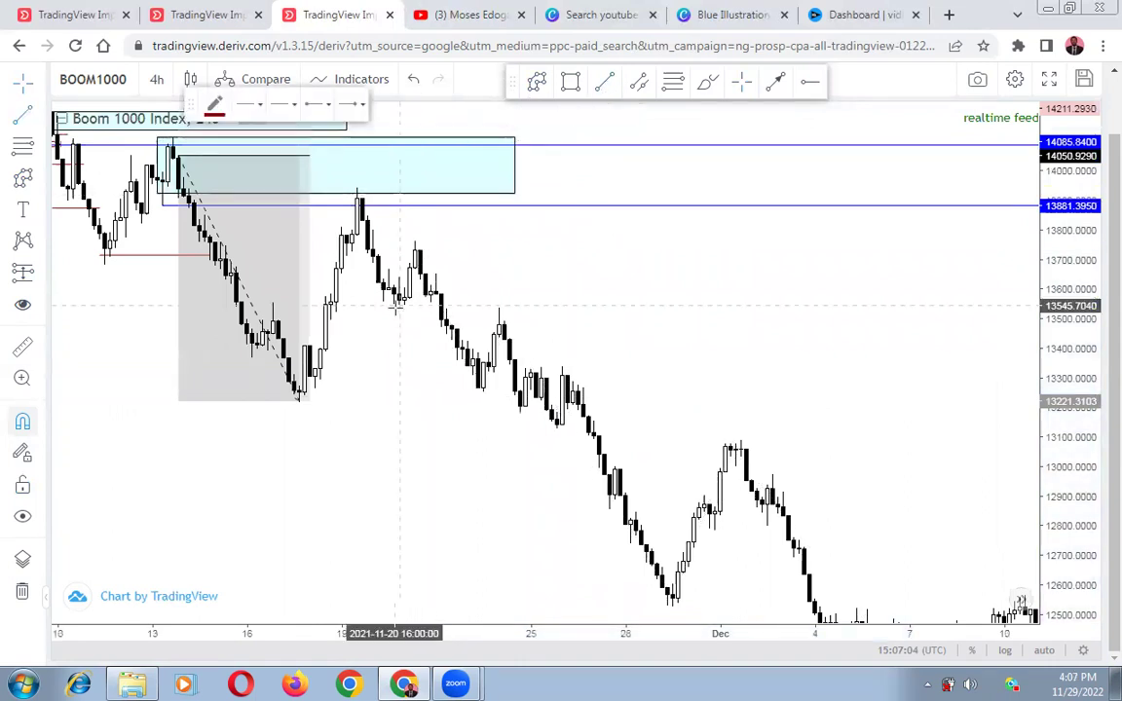
pyautogui.click(394, 305)
pyautogui.click(434, 303)
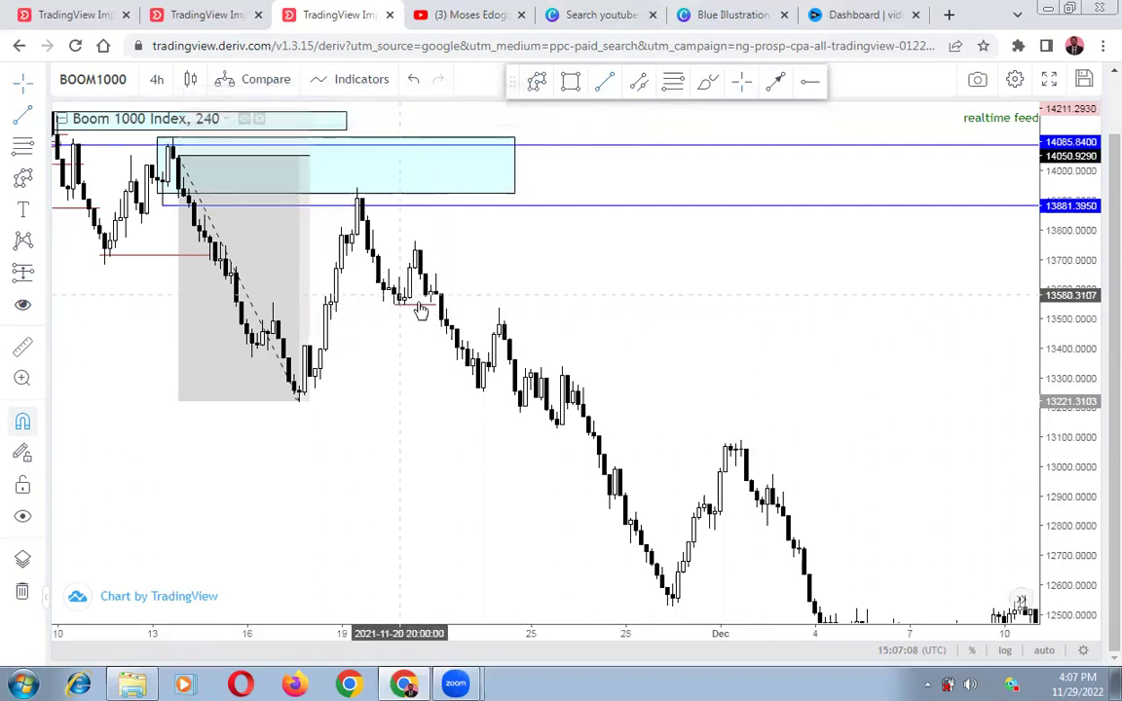
# - Draw a thin parallel channel from 21 to 26 November and move it down to about 13574–13530, beside the broken low
pyautogui.scroll(-3, 819, 376)
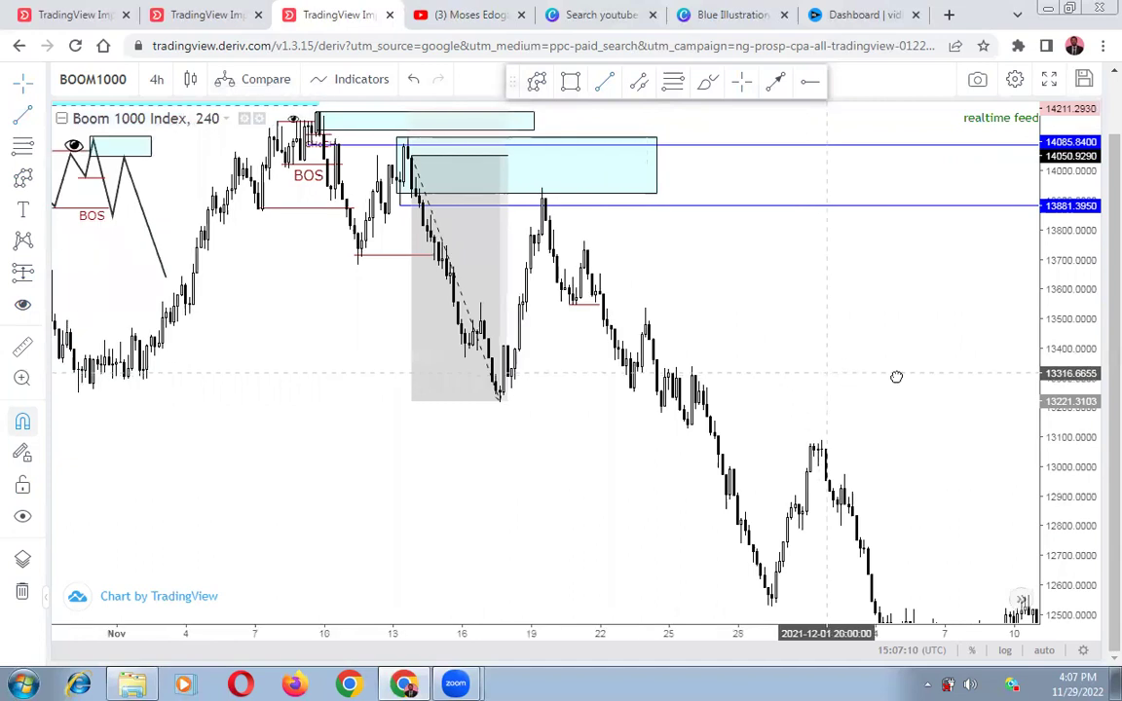
pyautogui.moveTo(896, 377); pyautogui.dragTo(974, 401)
pyautogui.moveTo(1060, 479); pyautogui.dragTo(1046, 297)
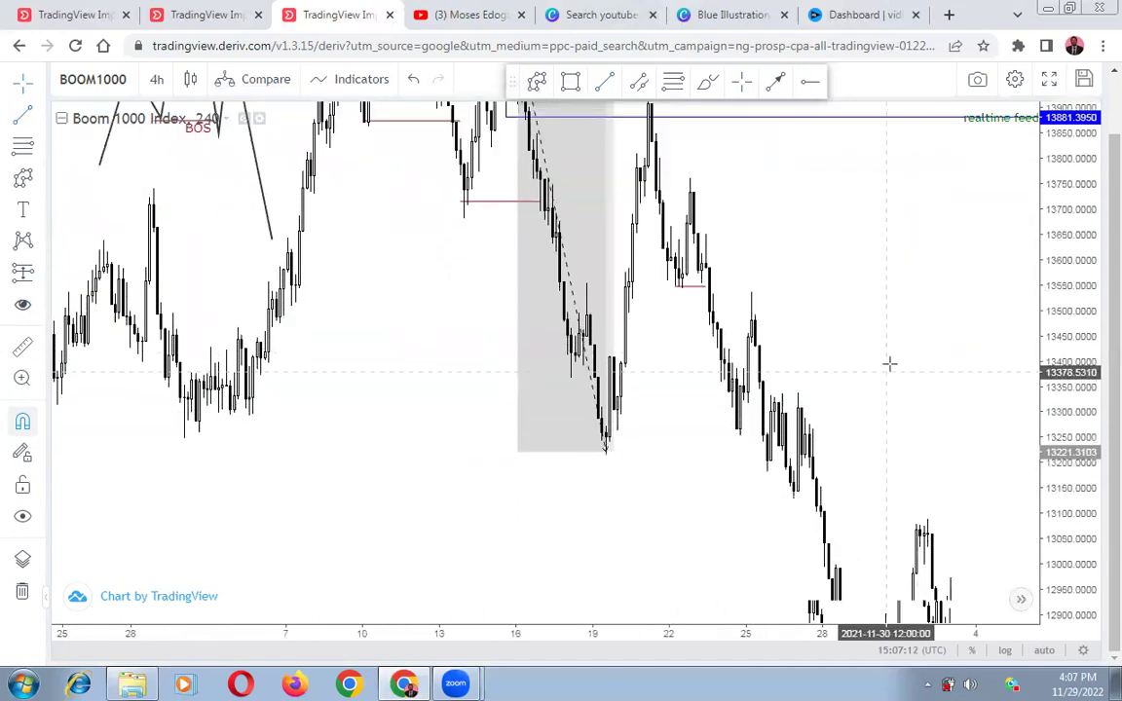
pyautogui.scroll(3, 889, 364)
pyautogui.moveTo(826, 364); pyautogui.dragTo(912, 389)
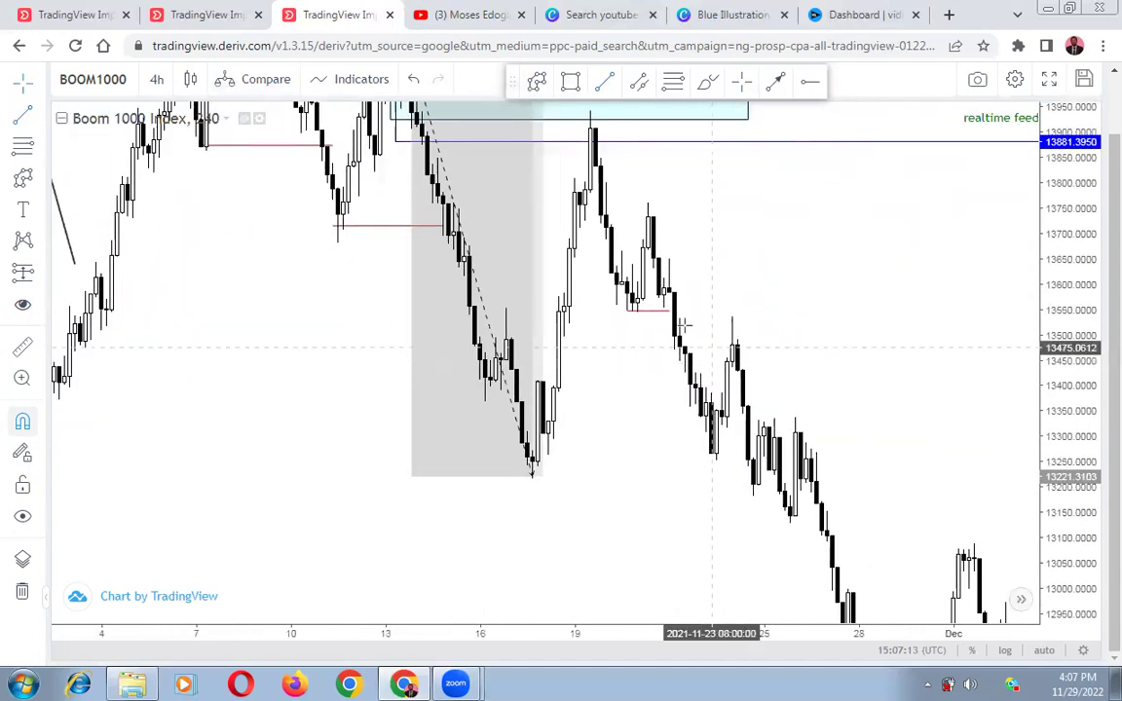
pyautogui.click(643, 84)
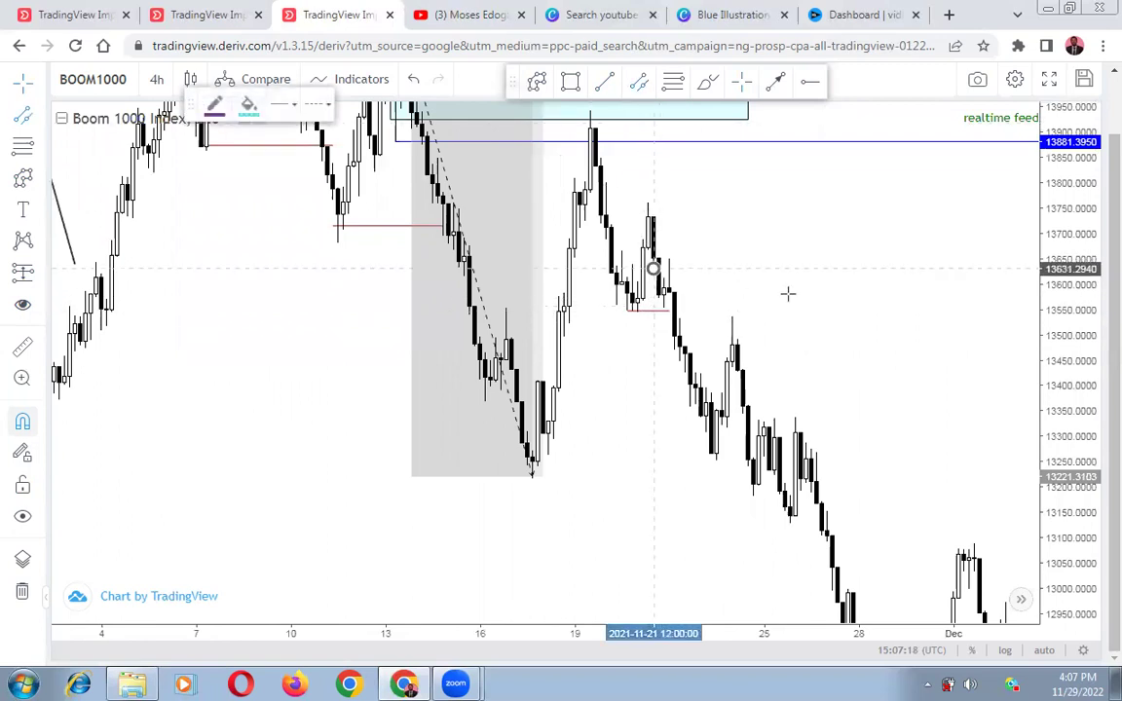
pyautogui.click(653, 269)
pyautogui.click(791, 290)
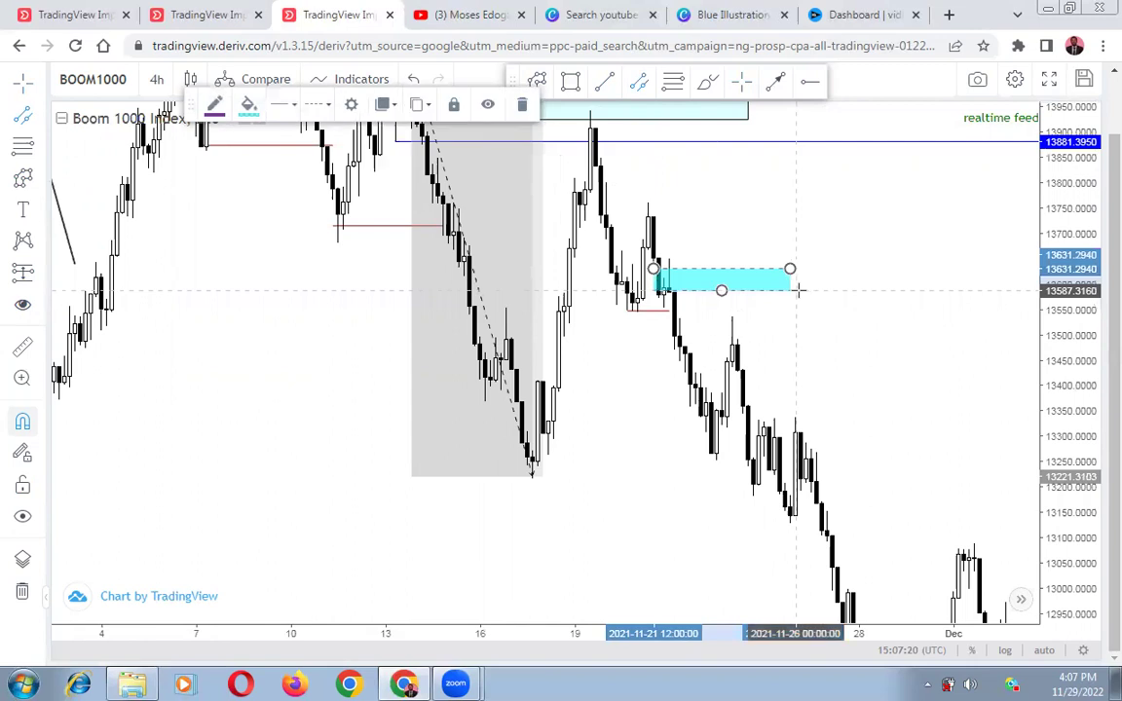
pyautogui.moveTo(717, 281); pyautogui.dragTo(729, 298)
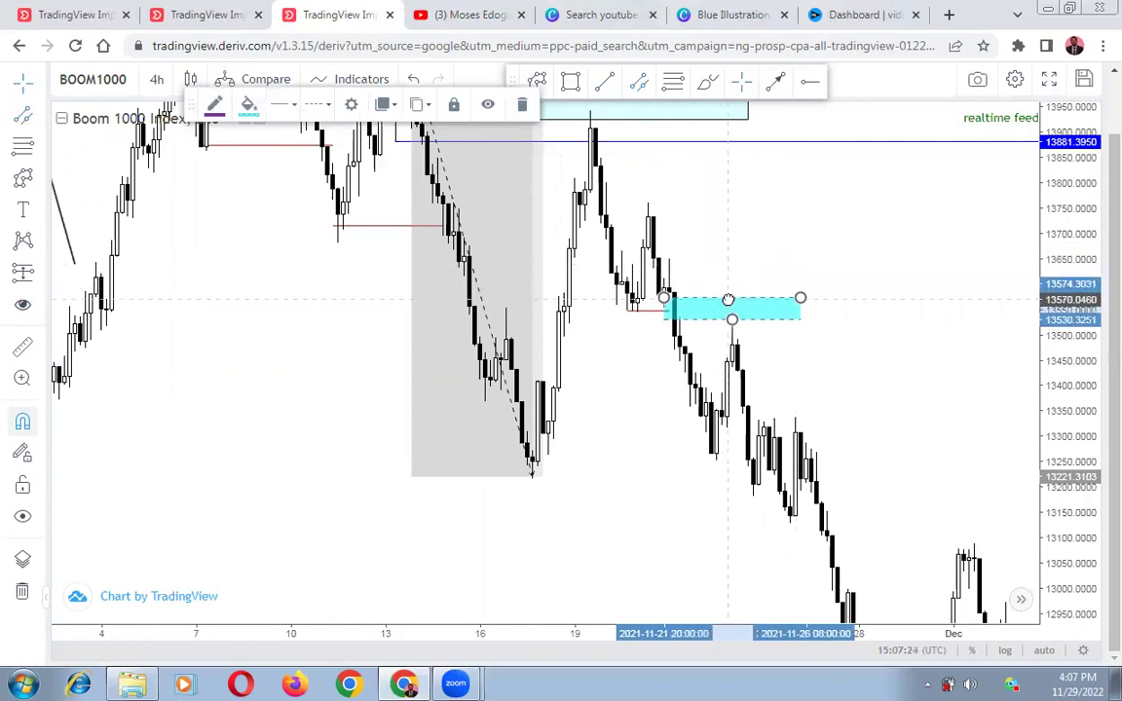
pyautogui.click(775, 331)
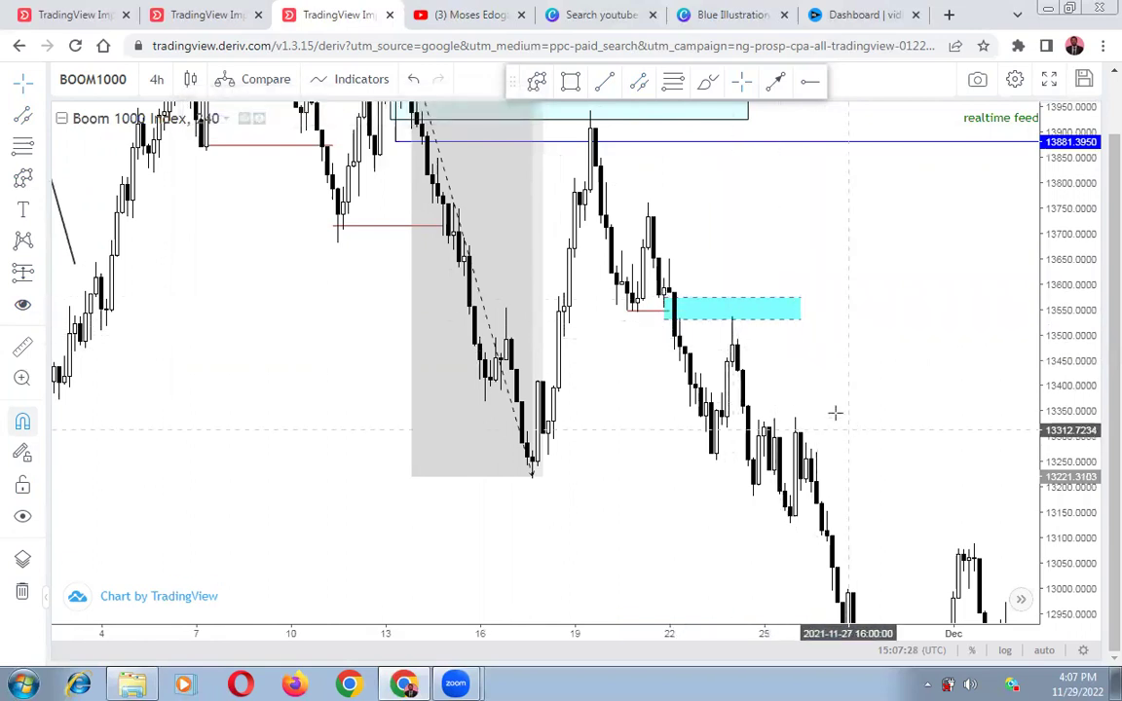
# - Draw a short horizontal trend line under the 23 November swing low and move it to about 13262
pyautogui.moveTo(835, 413); pyautogui.dragTo(769, 373)
pyautogui.click(603, 82)
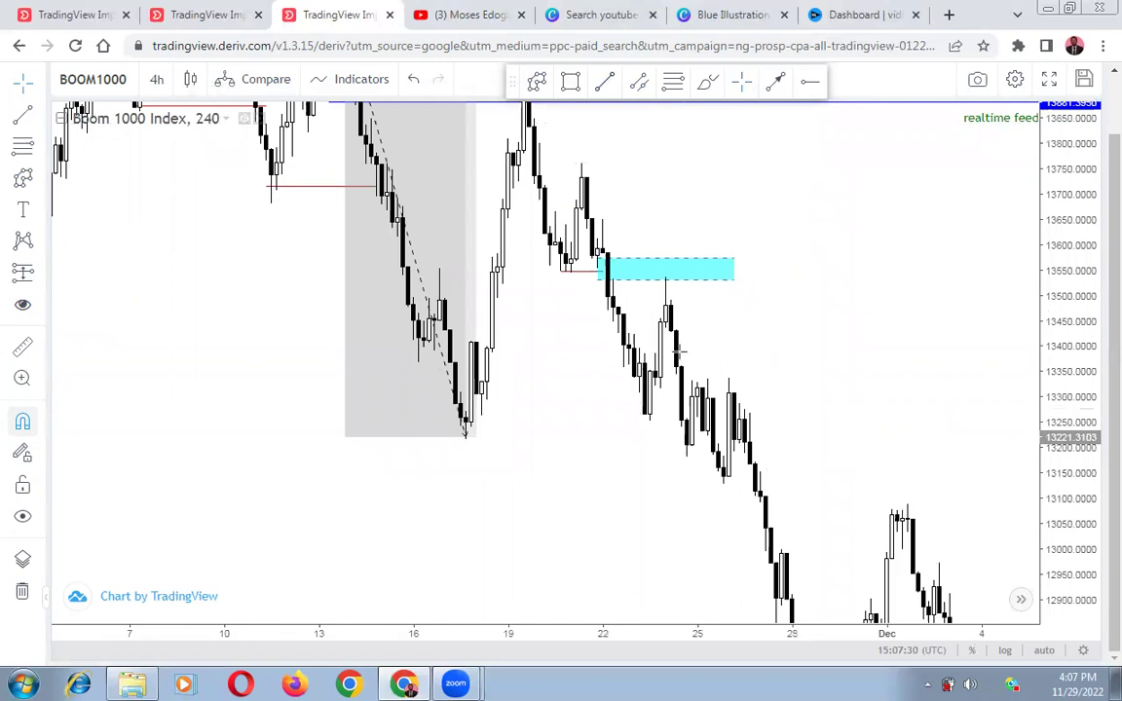
pyautogui.click(639, 394)
pyautogui.click(702, 394)
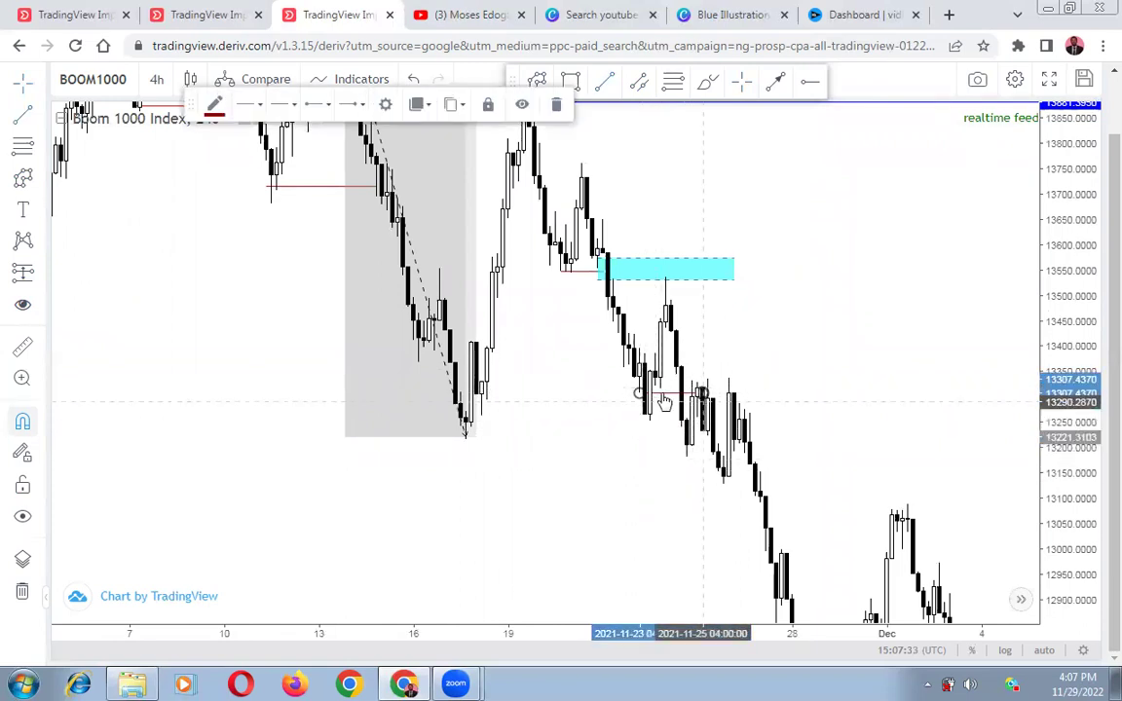
pyautogui.moveTo(658, 416); pyautogui.dragTo(652, 416)
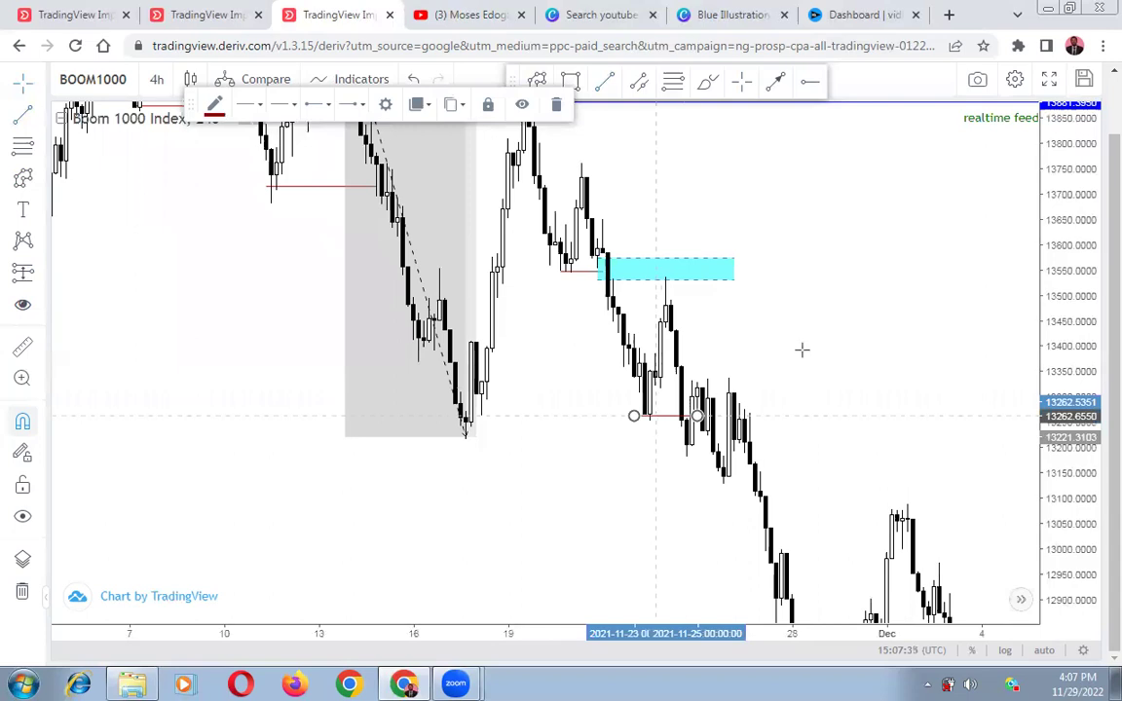
pyautogui.click(801, 349)
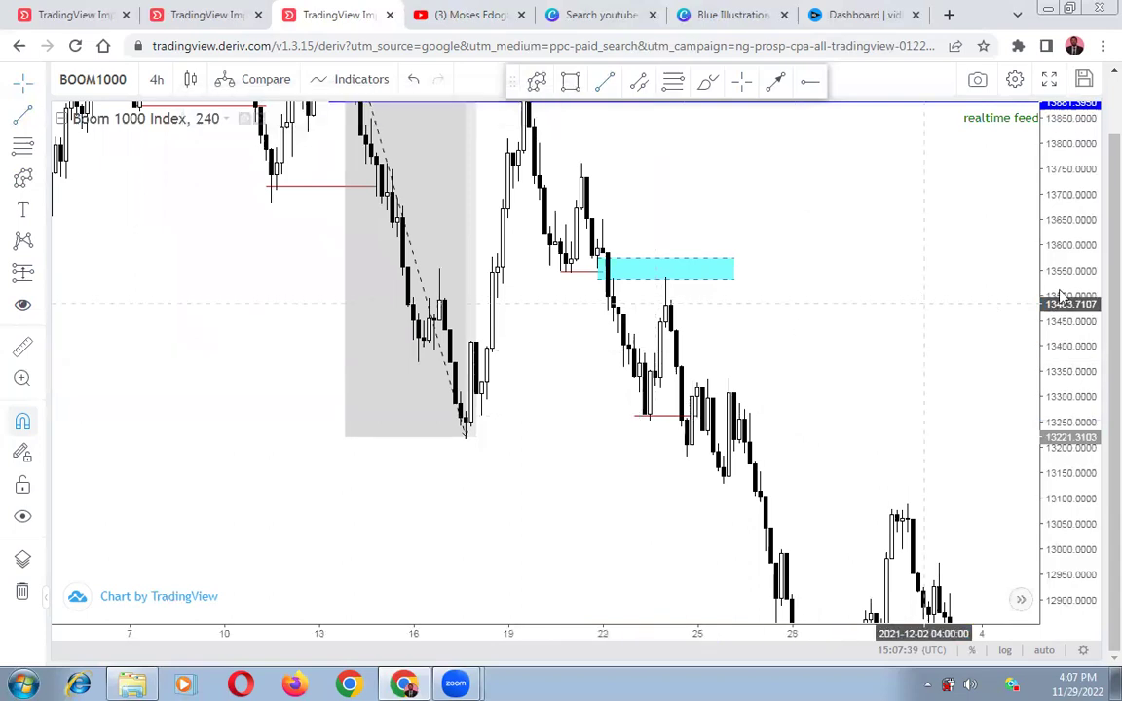
# - Draw a second horizontal parallel channel starting at the 24 November candle, with its upper edge at about 13436
pyautogui.moveTo(1073, 275); pyautogui.dragTo(1064, 373)
pyautogui.moveTo(897, 420); pyautogui.dragTo(858, 347)
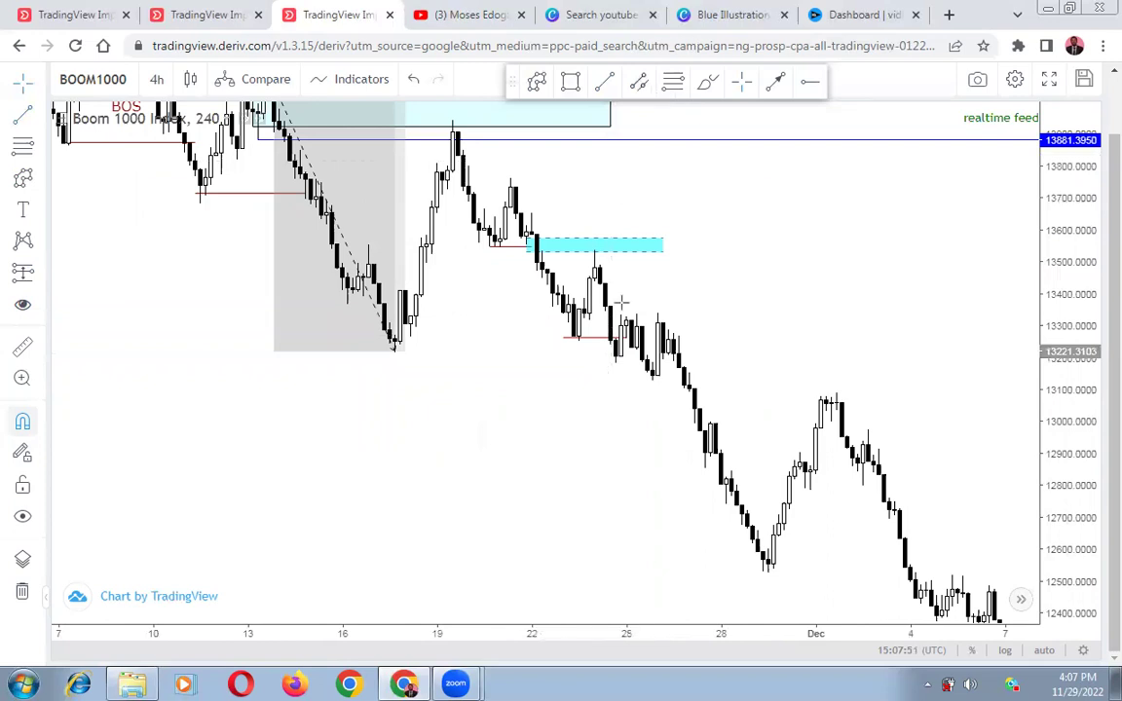
pyautogui.hotkey('alt', 't')
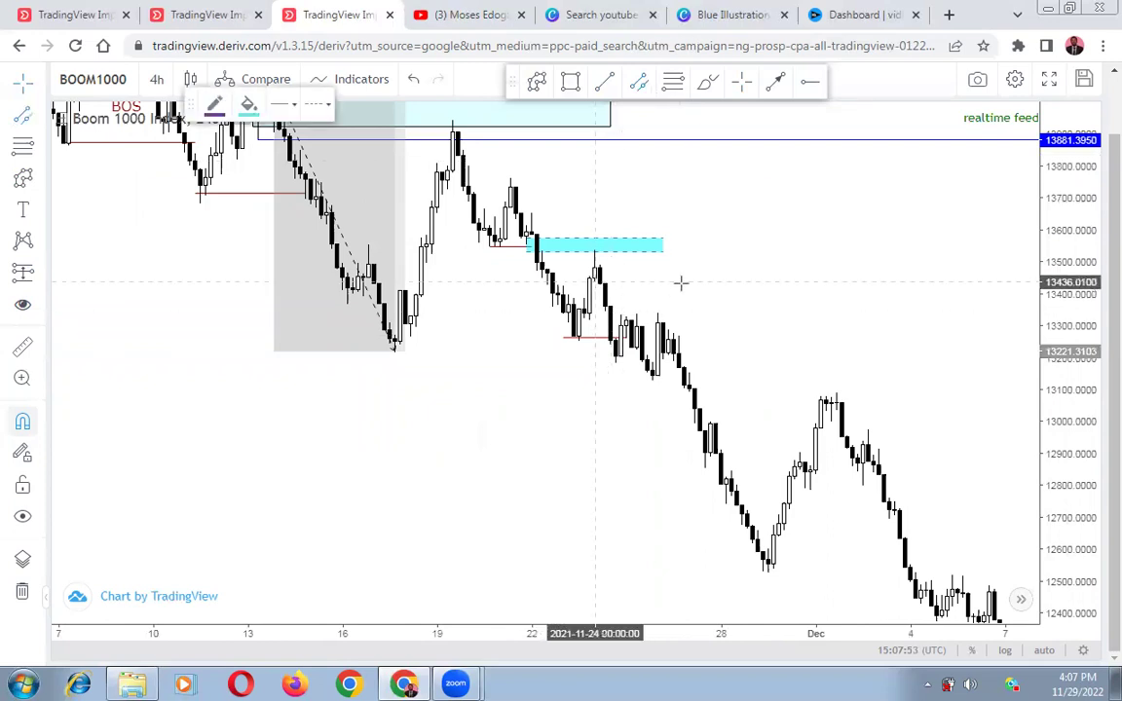
pyautogui.click(594, 281)
pyautogui.click(684, 284)
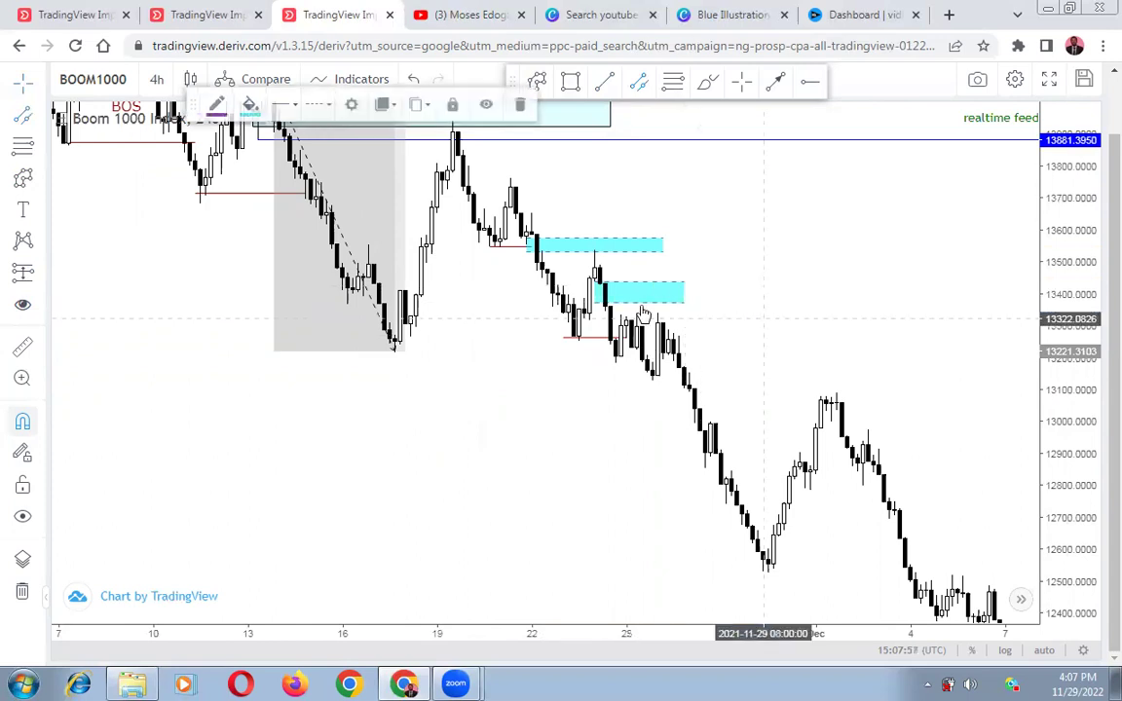
pyautogui.click(782, 369)
# - Draw a third horizontal parallel channel starting on 26 November and move it down to the early December swing high near 13100
pyautogui.scroll(-1, 782, 366)
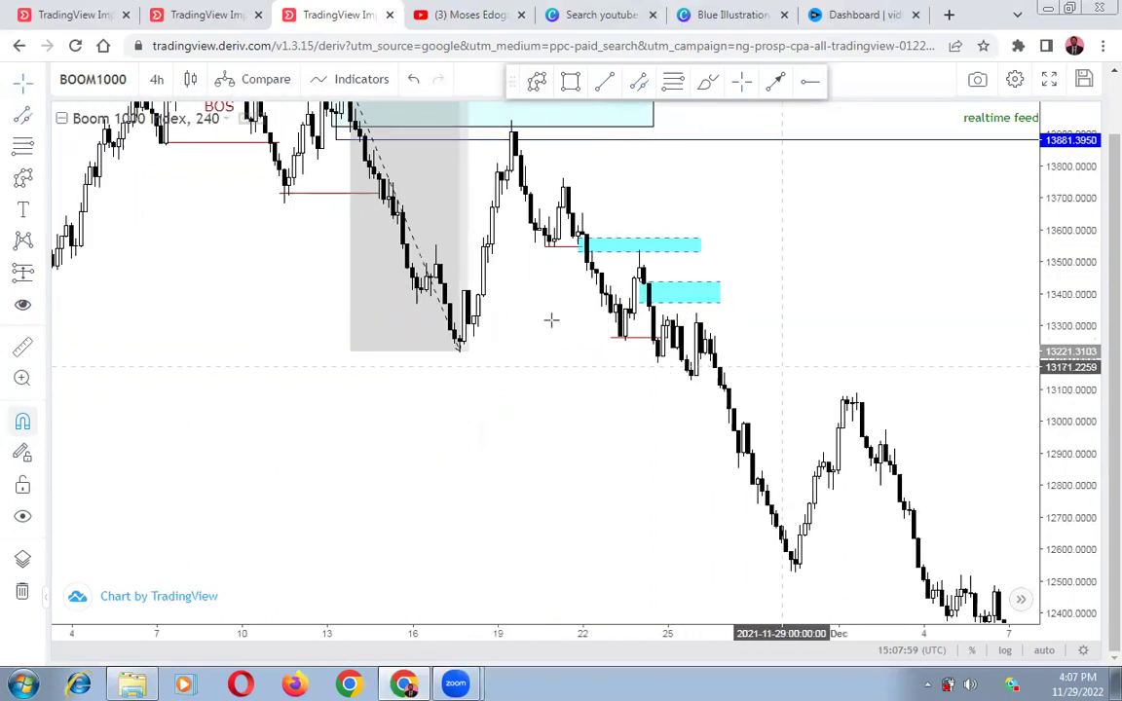
pyautogui.moveTo(682, 346); pyautogui.dragTo(551, 321)
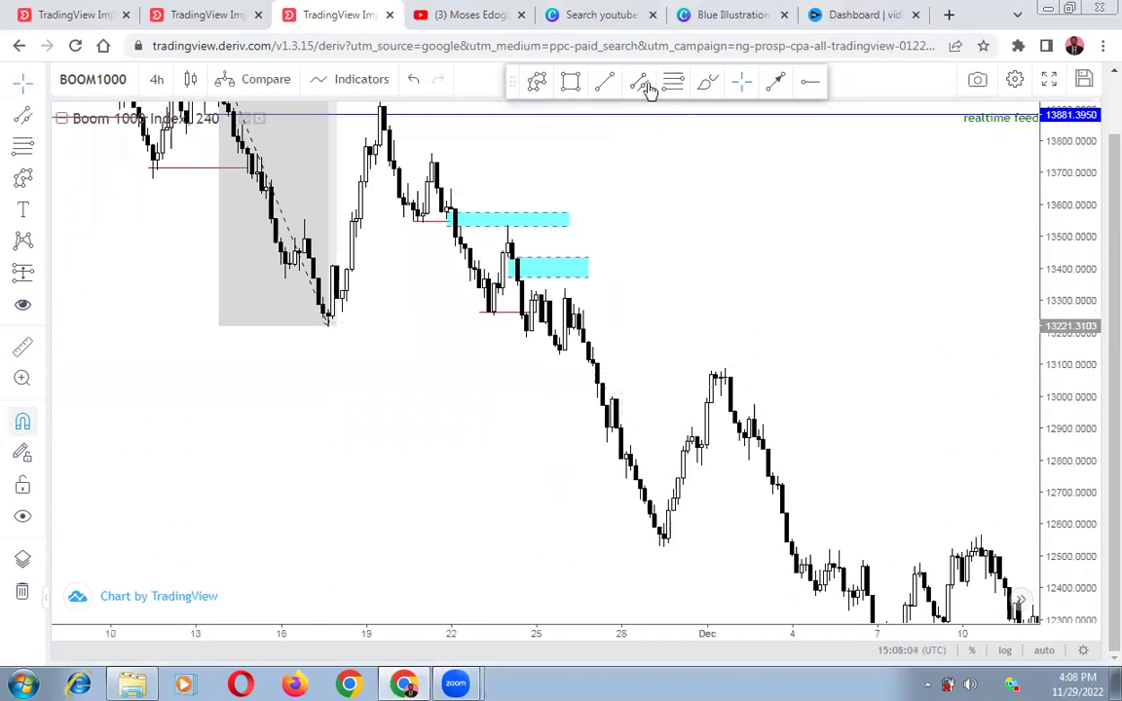
pyautogui.hotkey('alt', 'shift', 'r')
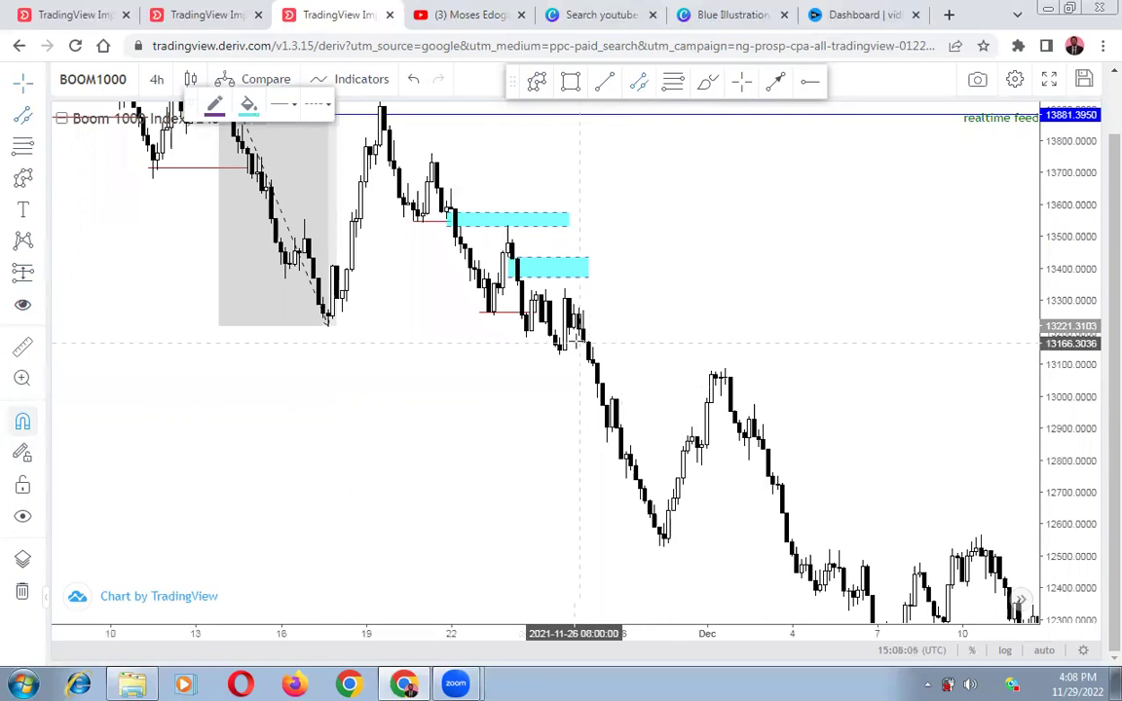
pyautogui.click(576, 334)
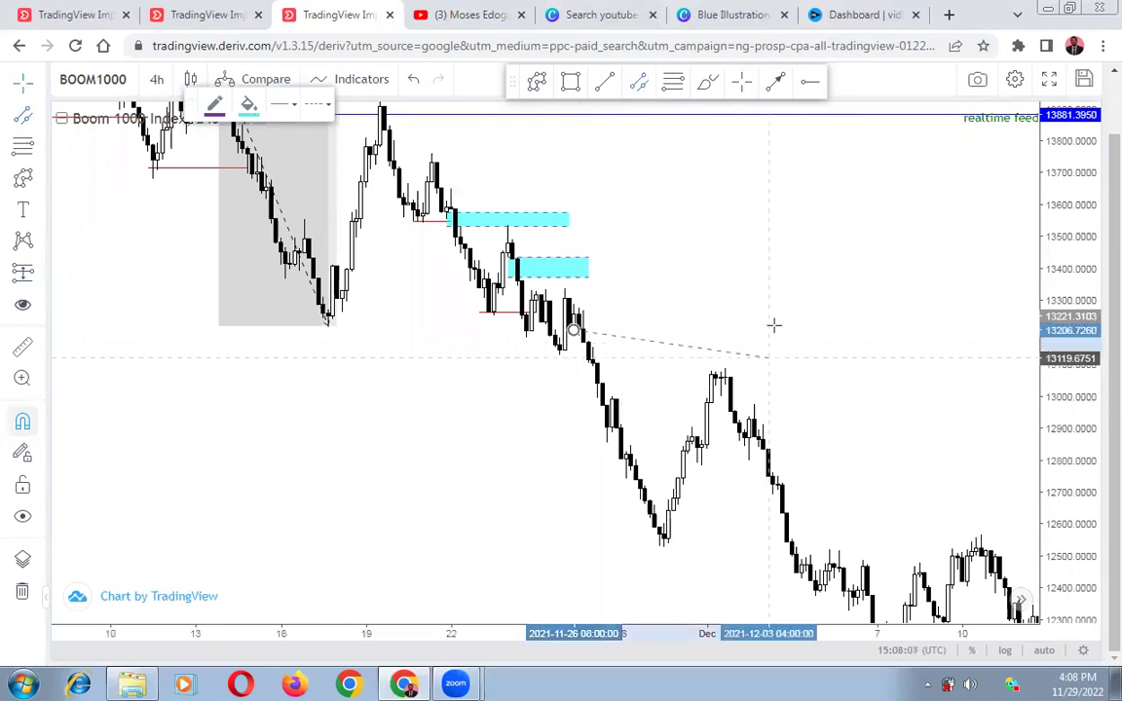
pyautogui.click(772, 331)
pyautogui.click(773, 340)
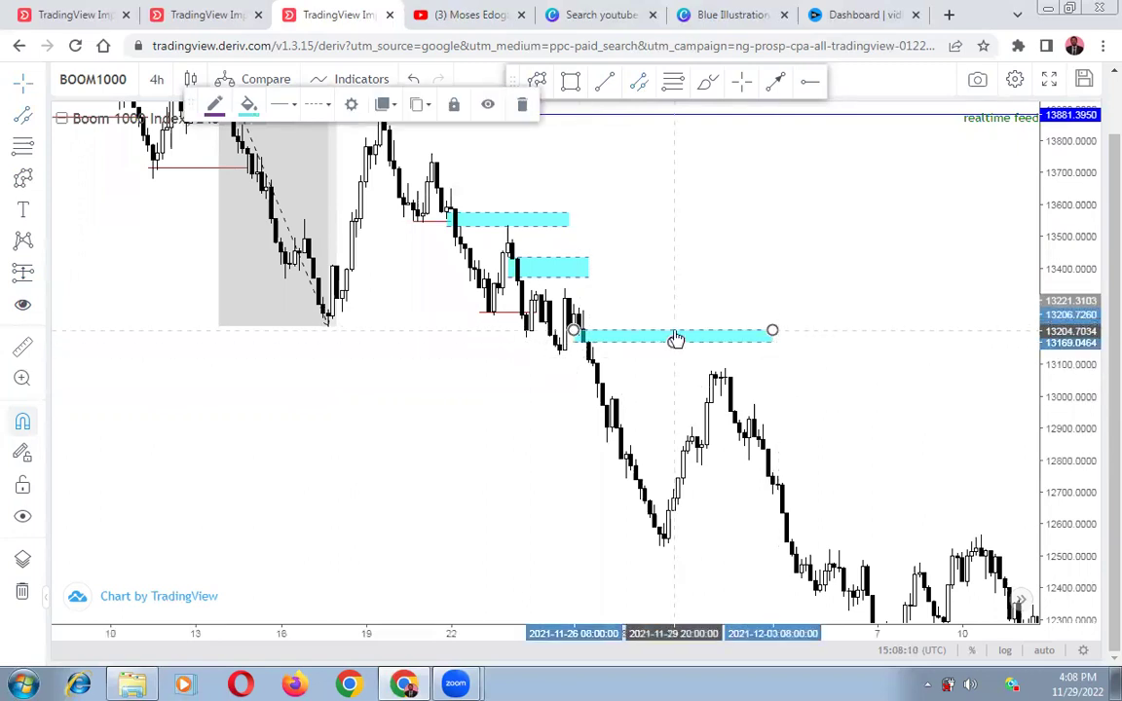
pyautogui.moveTo(683, 359); pyautogui.dragTo(688, 365)
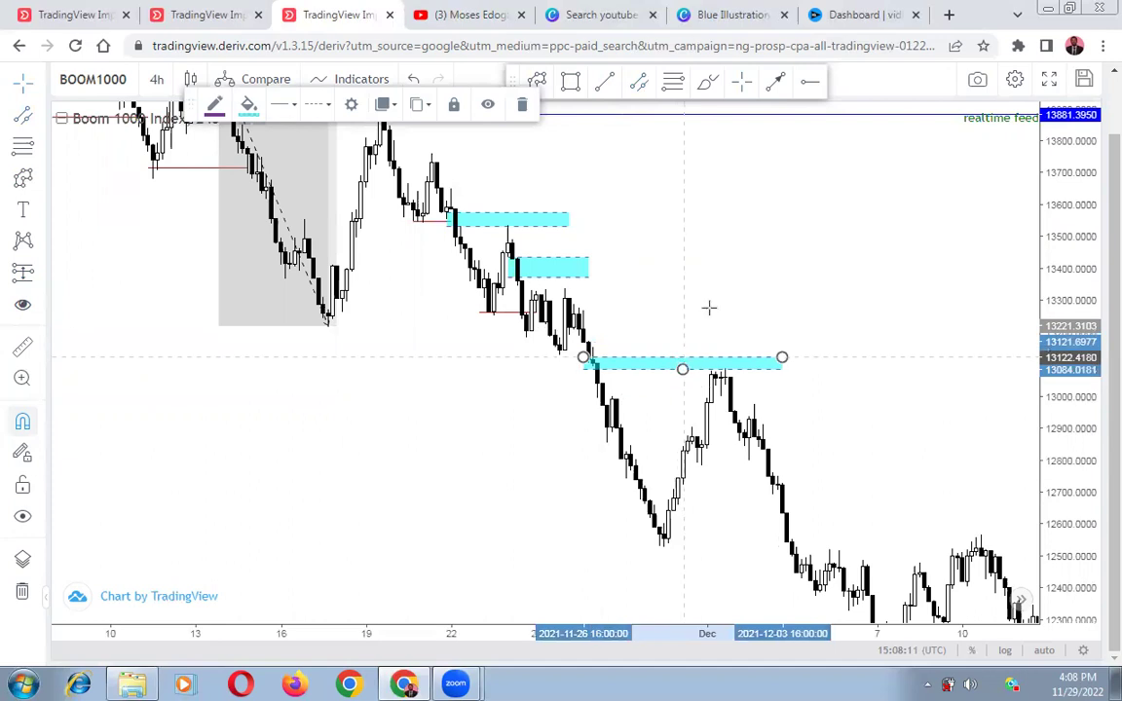
pyautogui.click(679, 382)
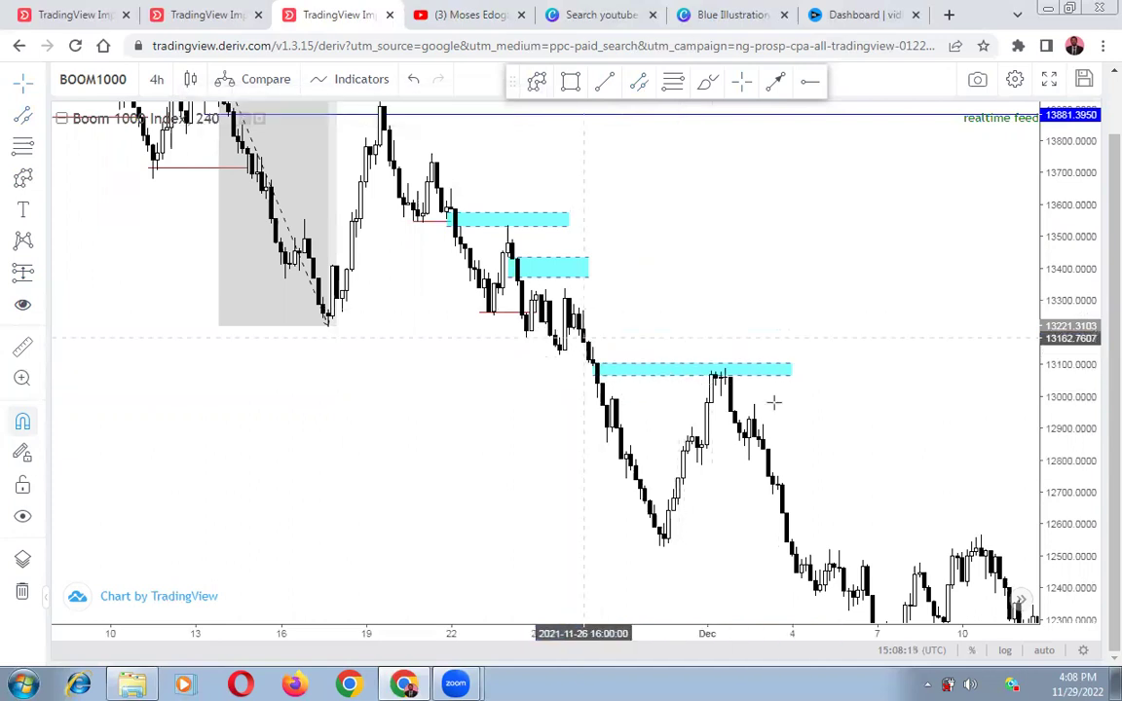
# - Draw a polyline from the 1 December 2021 high through the mid-December low, 20 December high and late-December low to the 29 December high
pyautogui.scroll(-1, 769, 403)
pyautogui.moveTo(768, 403); pyautogui.dragTo(659, 347)
pyautogui.moveTo(879, 422); pyautogui.dragTo(727, 348)
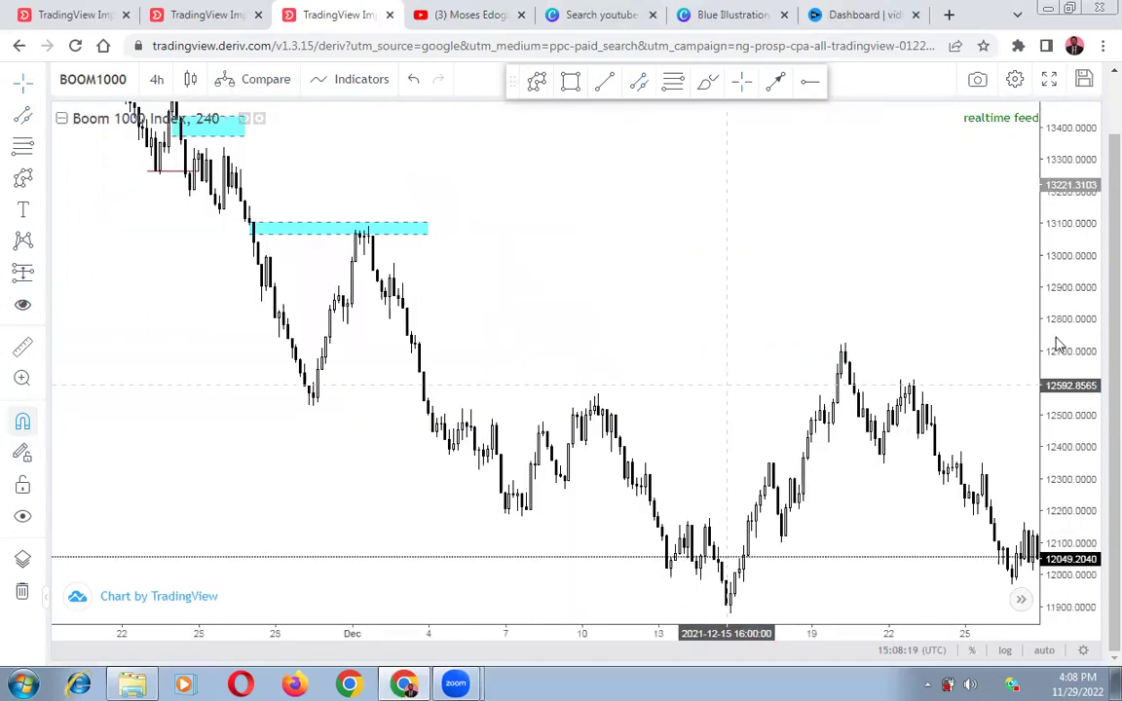
pyautogui.scroll(-1, 971, 398)
pyautogui.moveTo(970, 398); pyautogui.dragTo(761, 381)
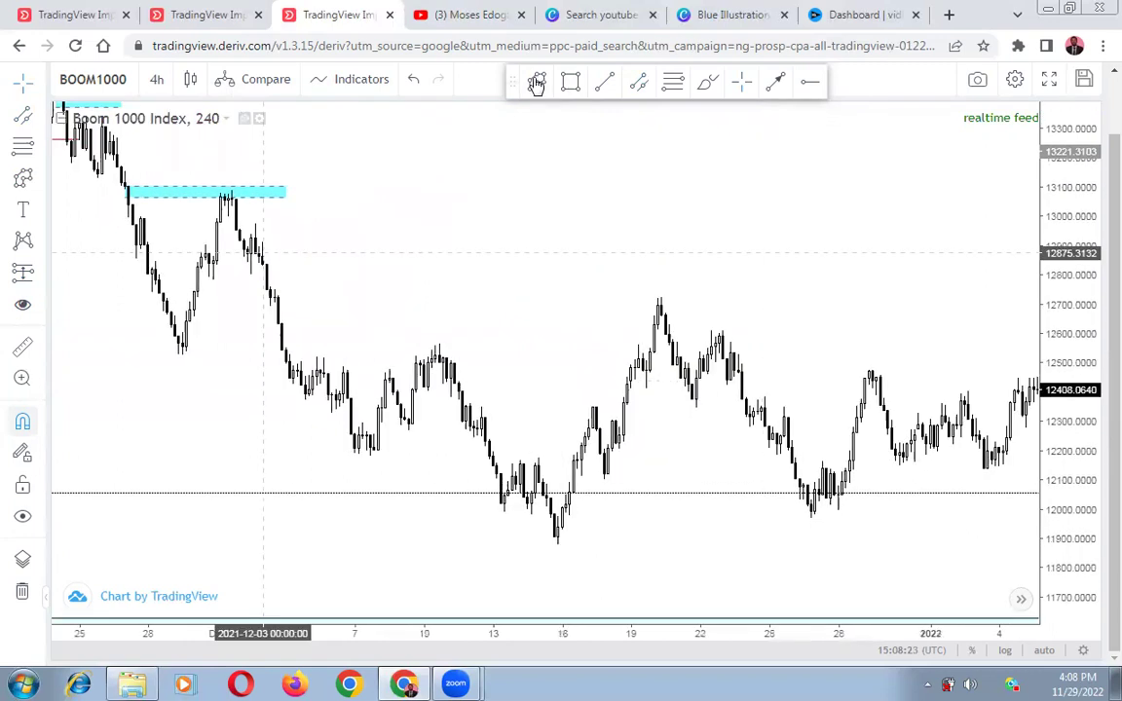
pyautogui.click(537, 84)
pyautogui.click(232, 207)
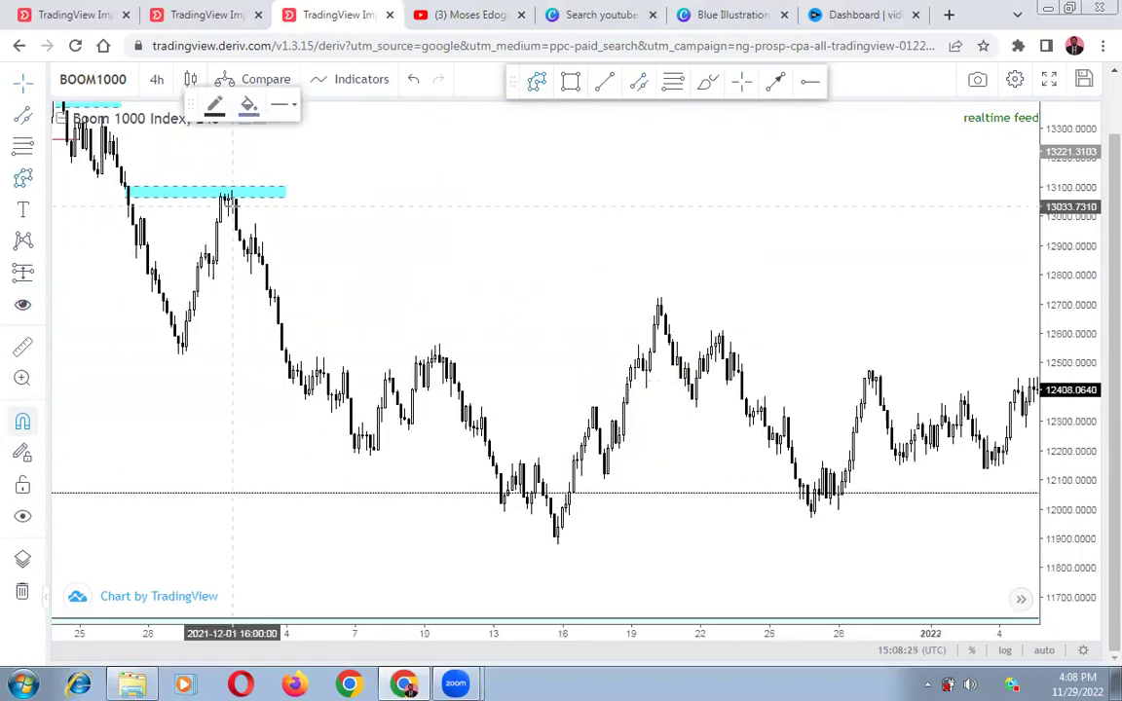
pyautogui.click(558, 544)
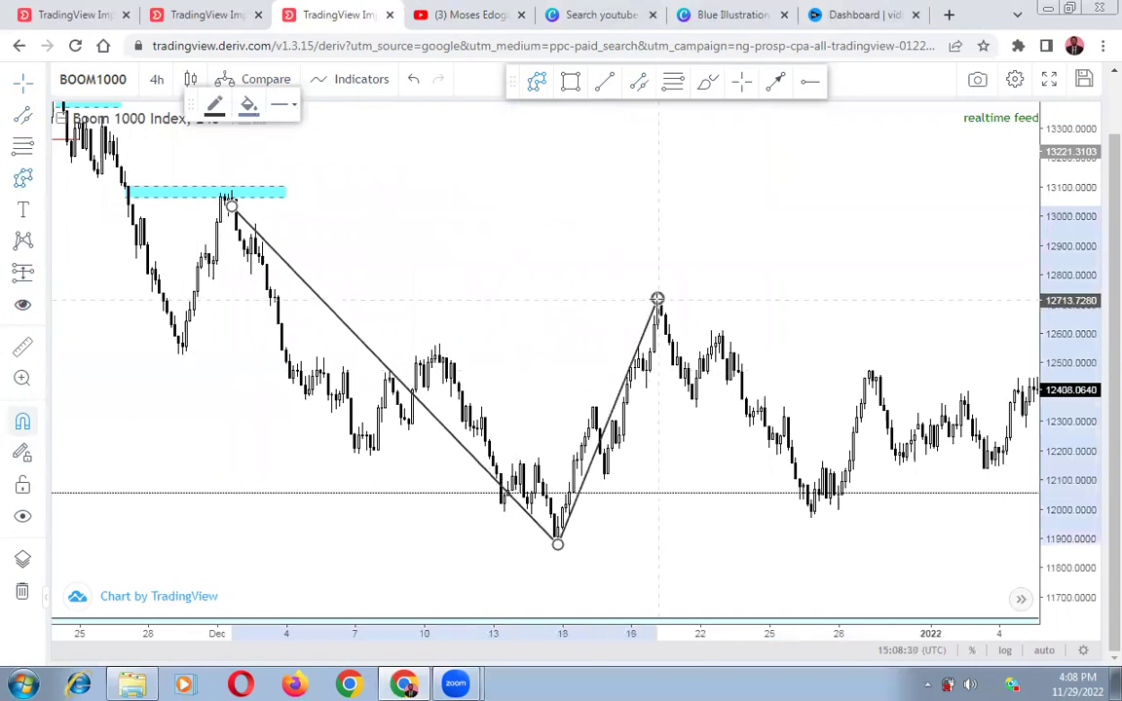
pyautogui.click(657, 300)
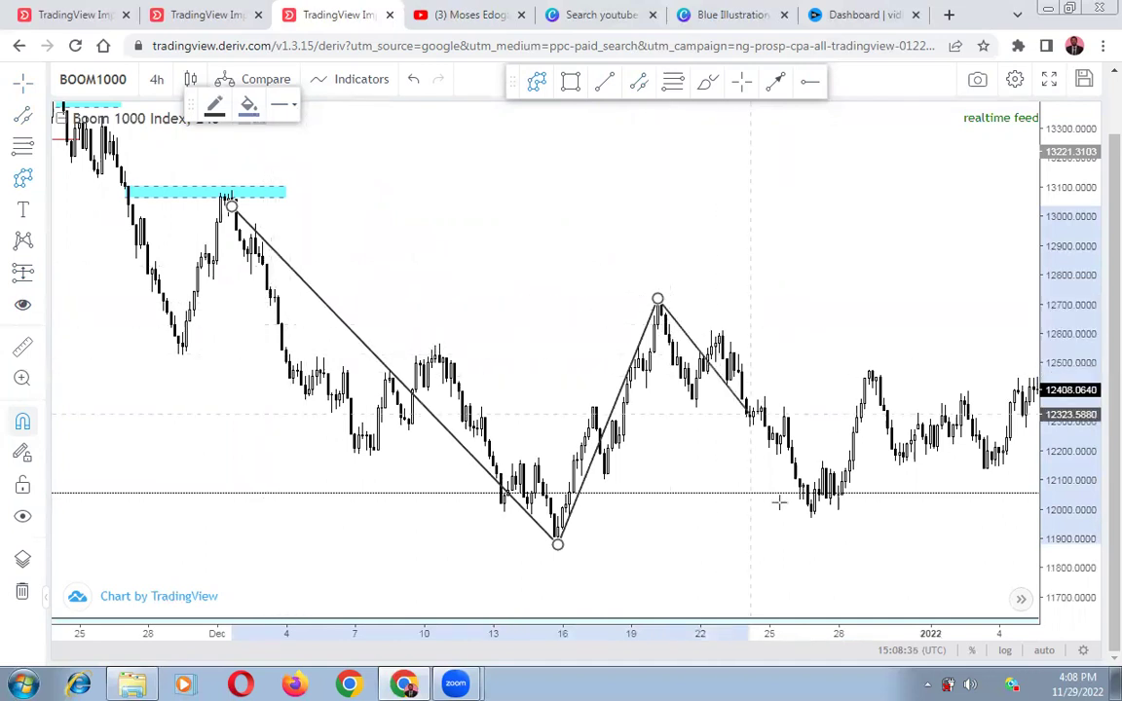
pyautogui.click(814, 513)
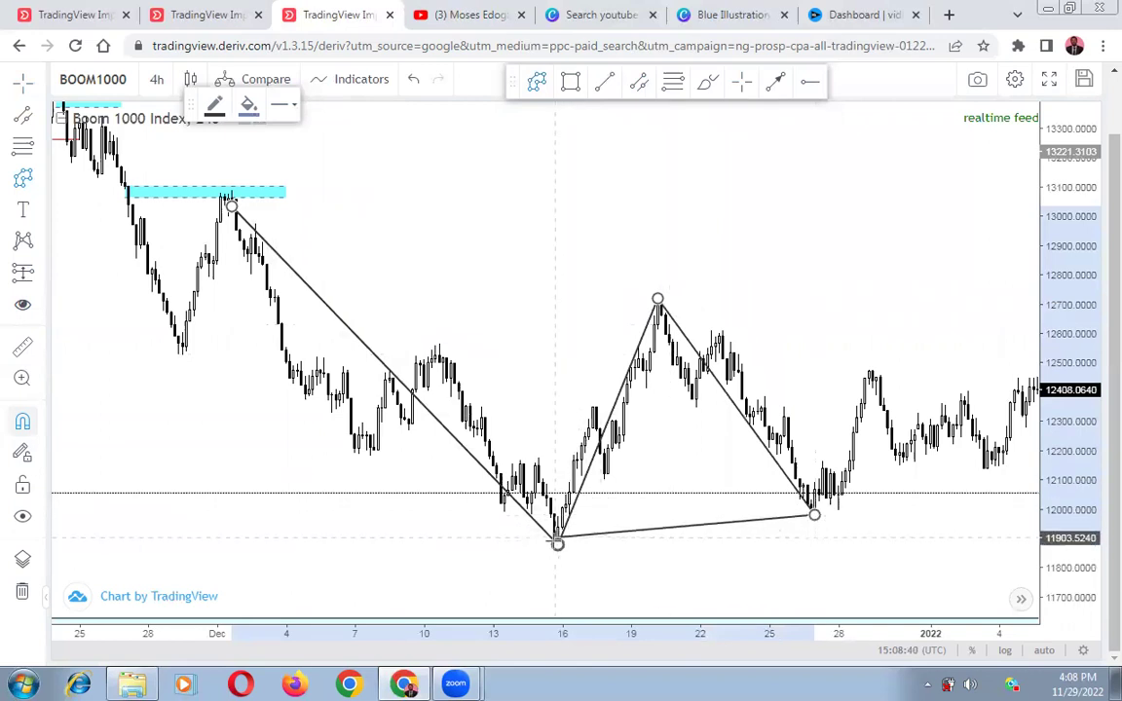
pyautogui.click(873, 372)
pyautogui.doubleClick(873, 372)
pyautogui.scroll(-2, 934, 523)
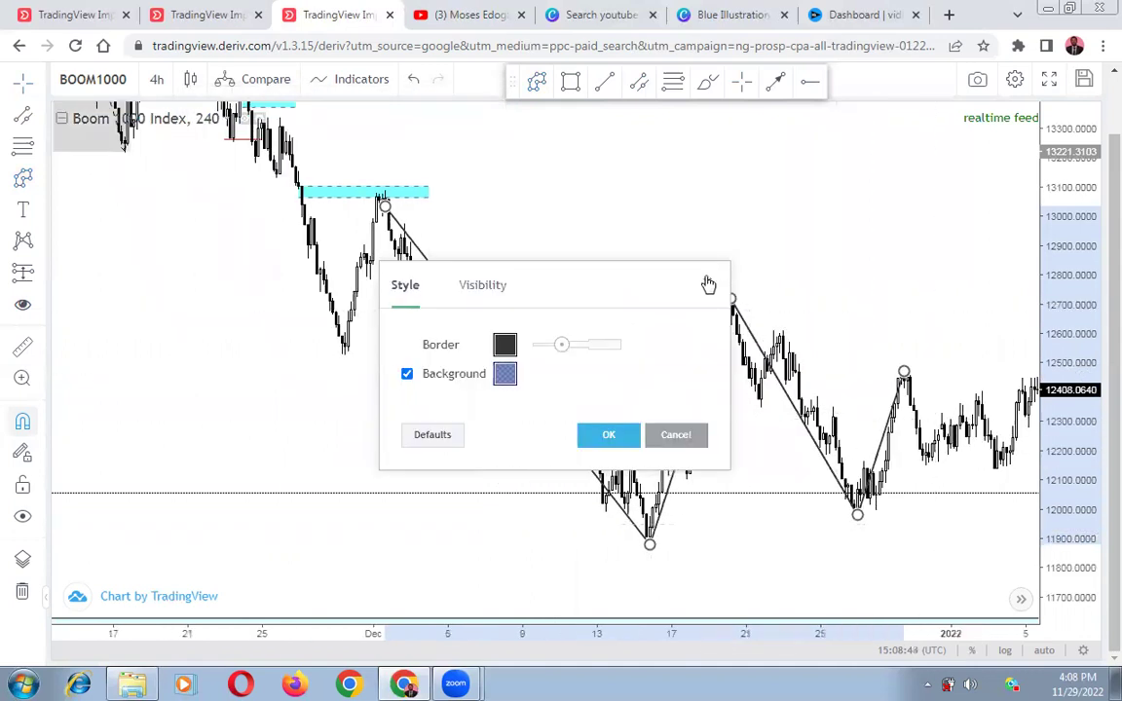
pyautogui.press('Escape')
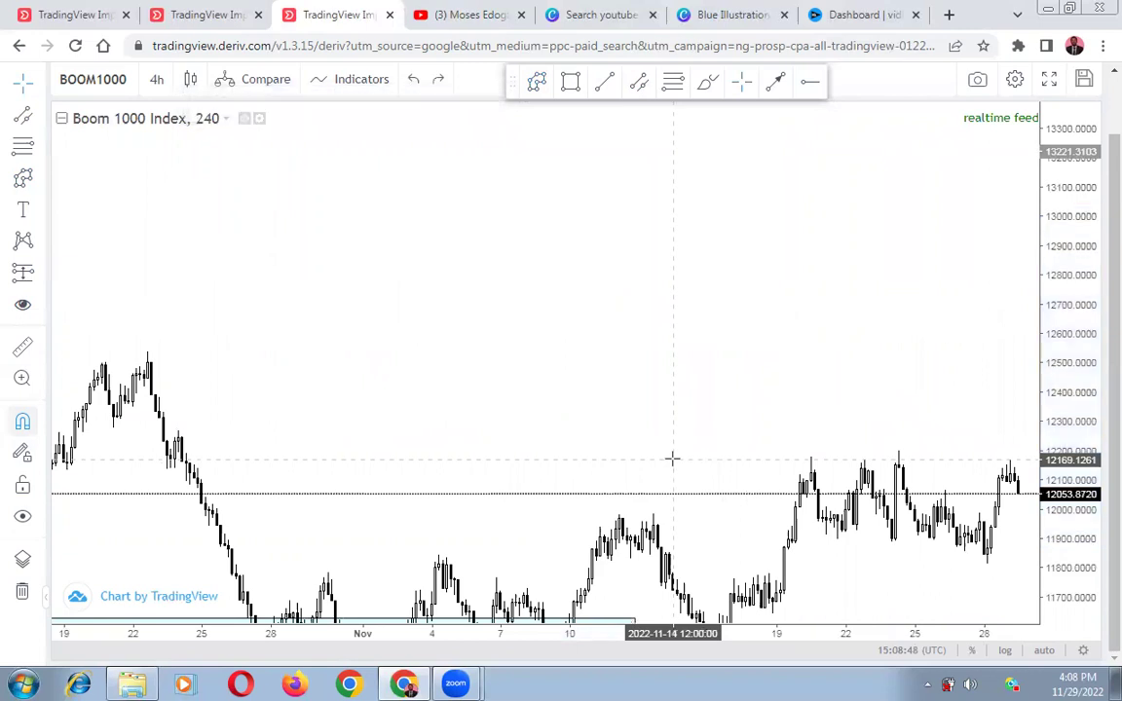
# - Examine the price swings from September to late November 2022, including the sell-off into the early November low
pyautogui.scroll(-1, 680, 455)
pyautogui.moveTo(658, 417); pyautogui.dragTo(688, 281)
pyautogui.moveTo(631, 388); pyautogui.dragTo(659, 379)
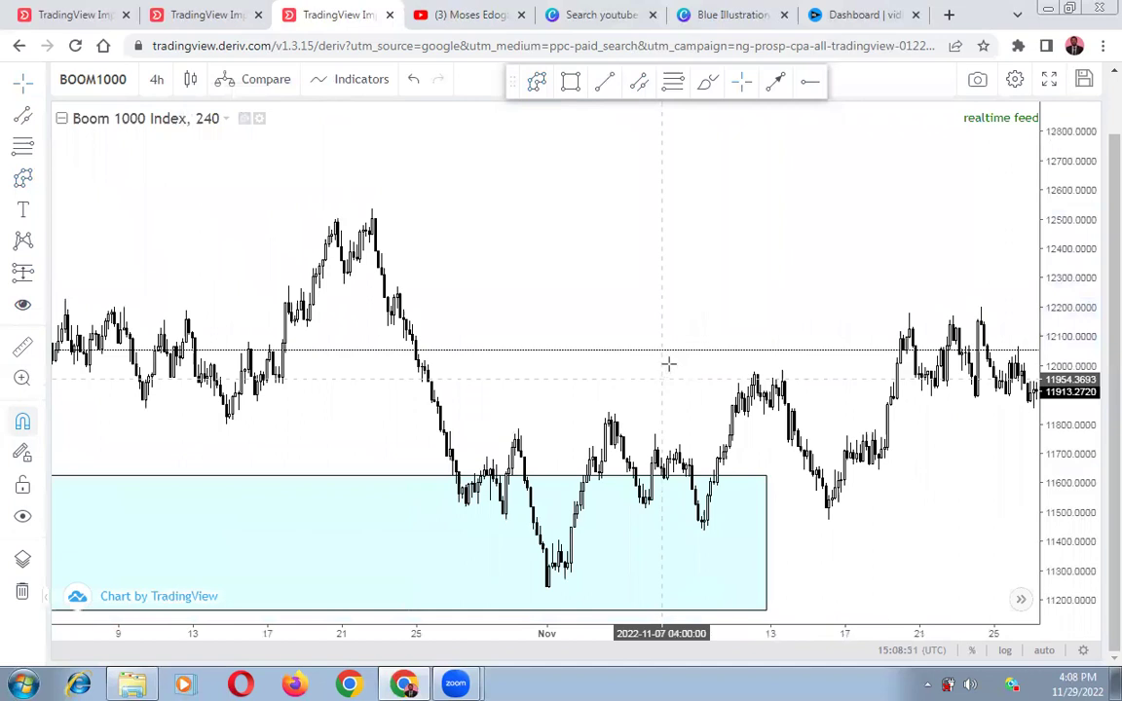
pyautogui.scroll(-2, 668, 363)
pyautogui.moveTo(643, 292); pyautogui.dragTo(378, 440)
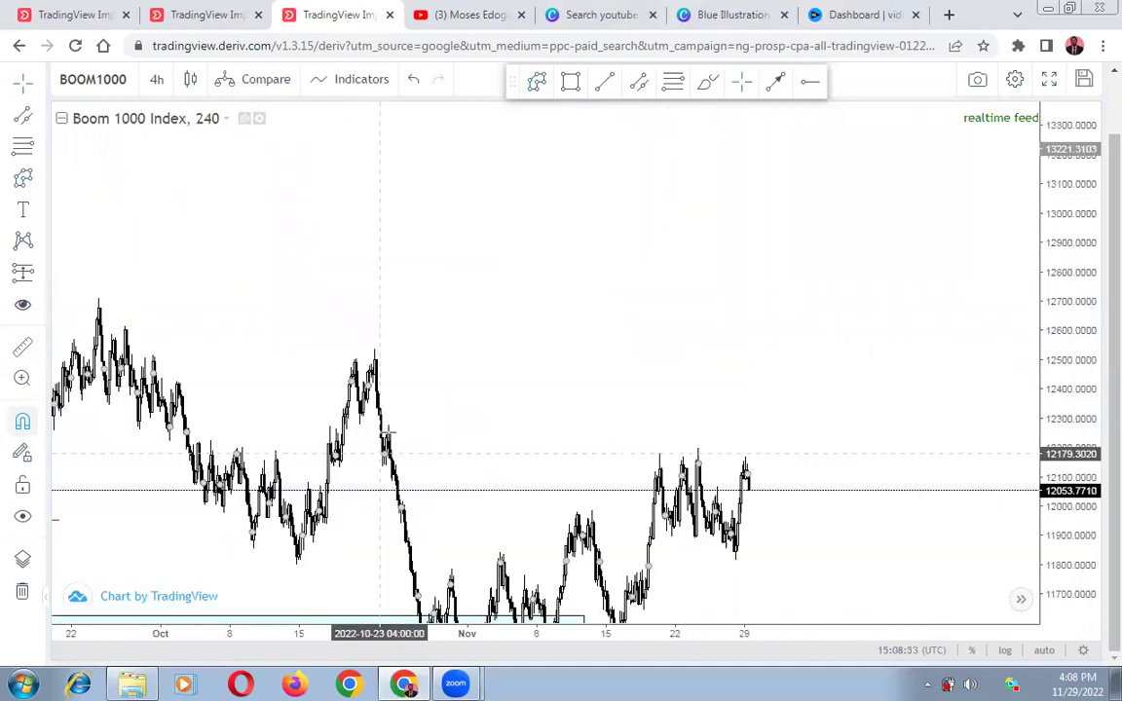
pyautogui.scroll(1, 716, 358)
pyautogui.moveTo(542, 368); pyautogui.dragTo(720, 369)
pyautogui.moveTo(441, 382); pyautogui.dragTo(644, 403)
pyautogui.moveTo(335, 331); pyautogui.dragTo(534, 416)
pyautogui.scroll(1, 537, 410)
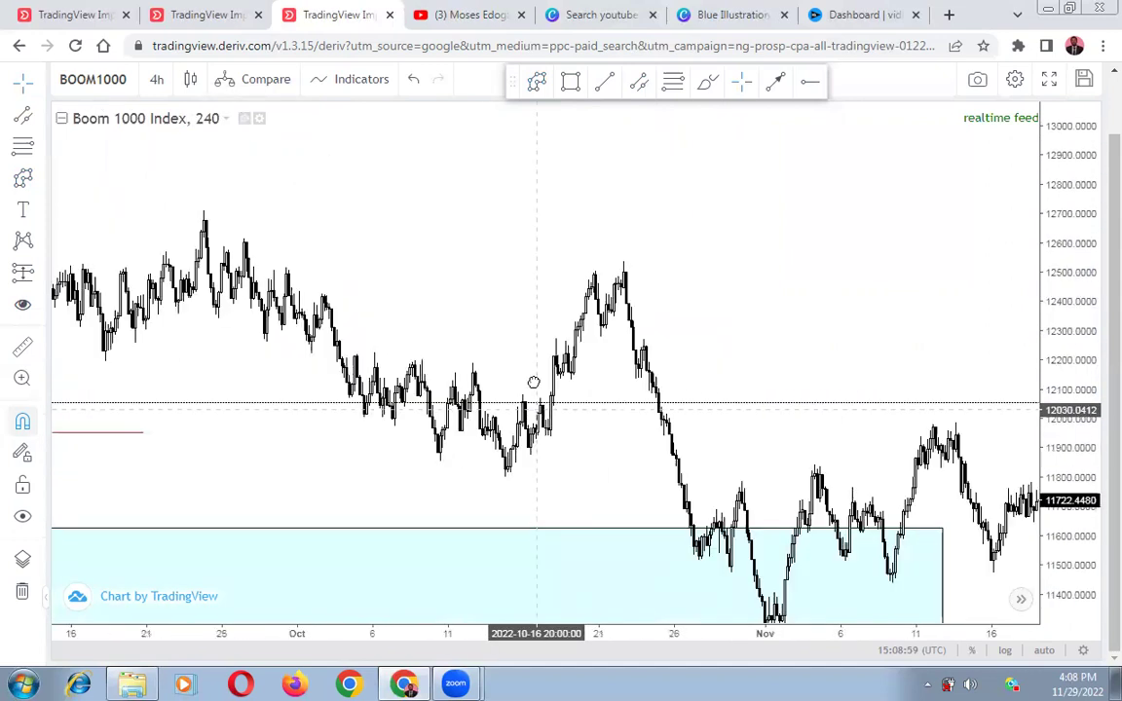
pyautogui.scroll(1, 534, 383)
pyautogui.scroll(1, 598, 385)
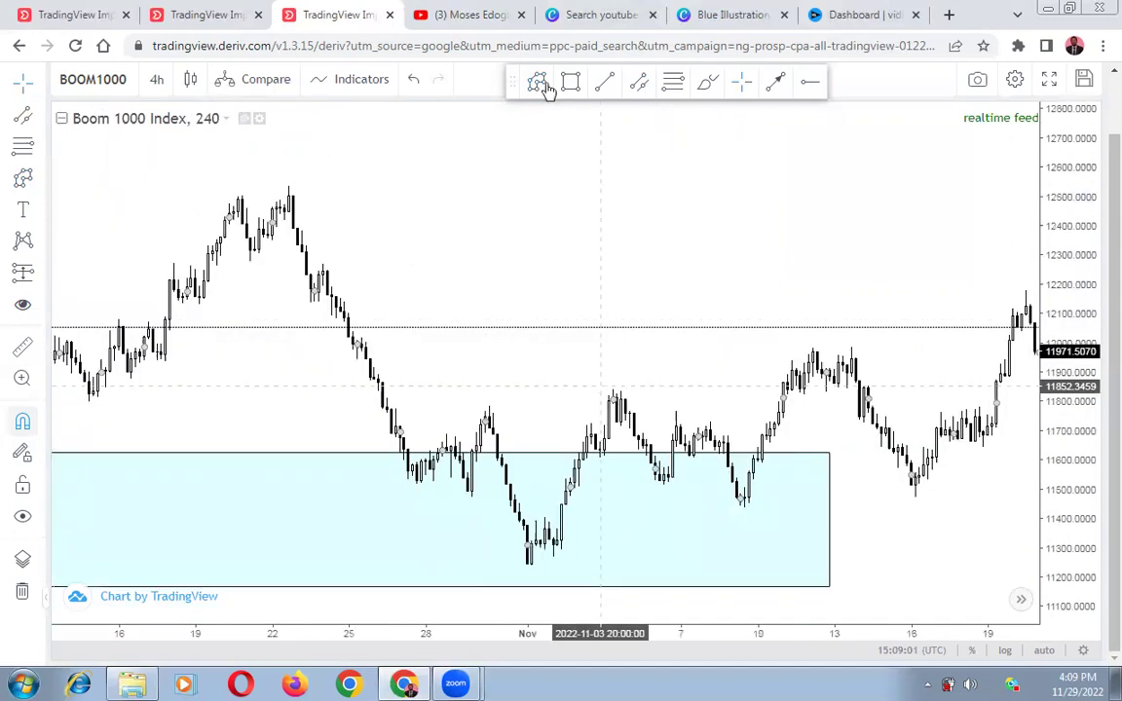
# - Delete the large light-blue rectangle covering the early November 2022 low
pyautogui.click(603, 86)
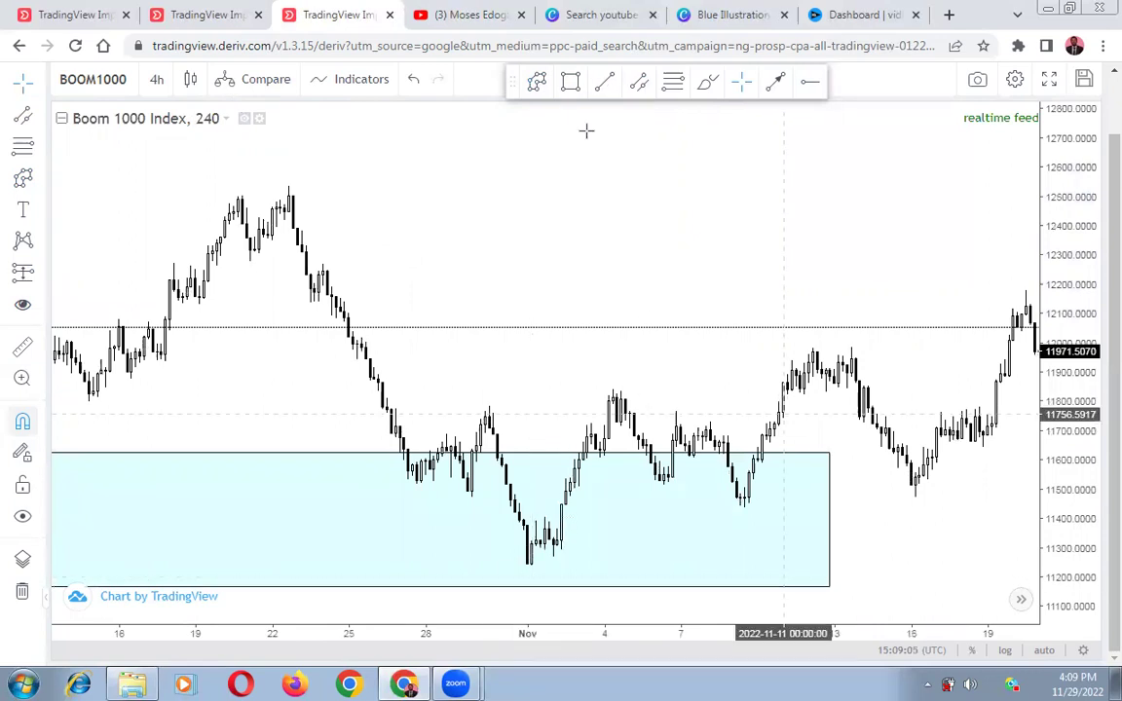
pyautogui.moveTo(586, 130); pyautogui.dragTo(601, 90)
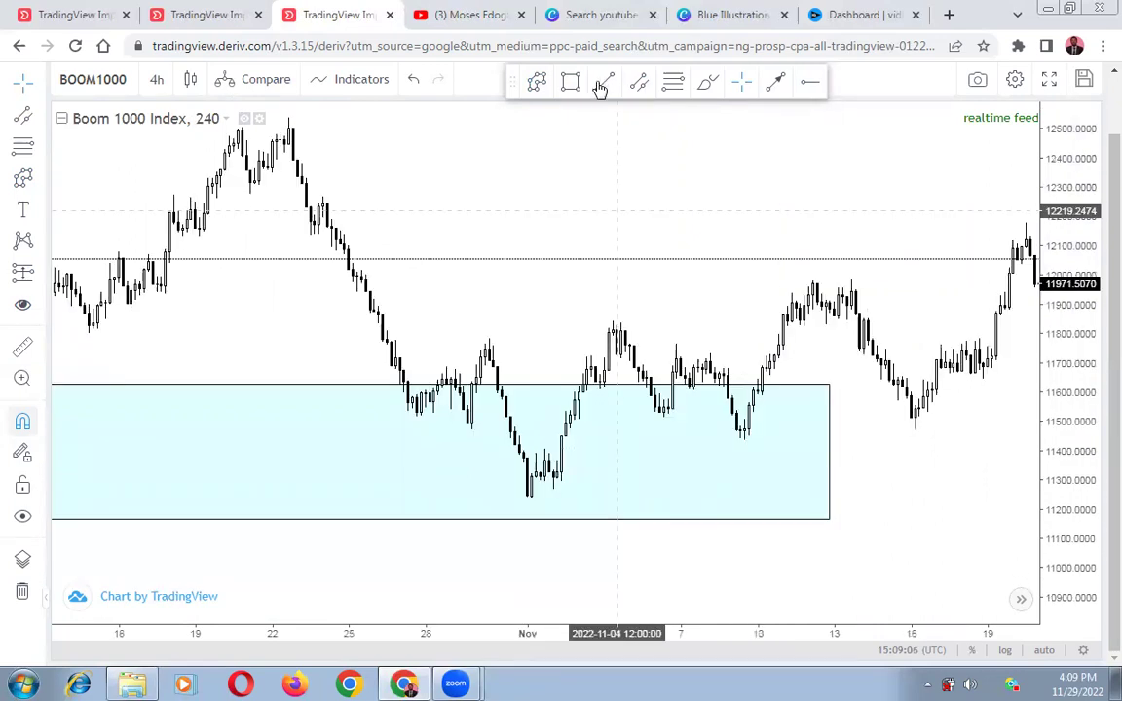
pyautogui.click(826, 390)
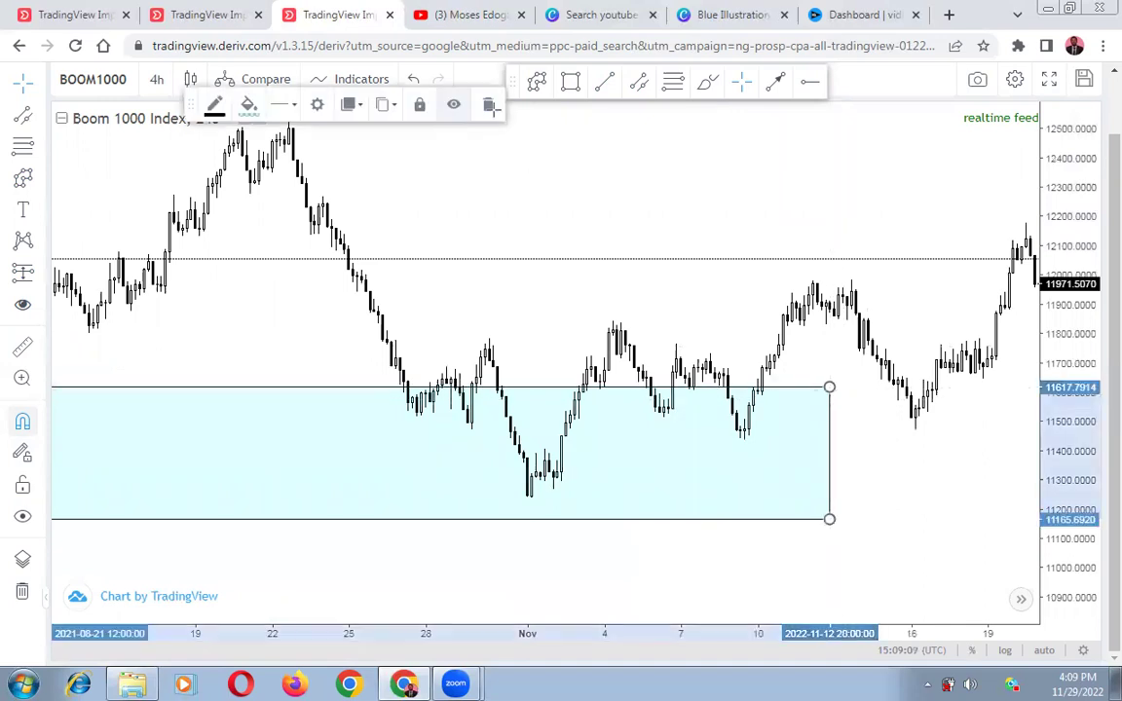
pyautogui.click(490, 104)
# - Draw a rising trend line from the 31 October low at about 11253 to the 16 November low at about 11531
pyautogui.click(604, 86)
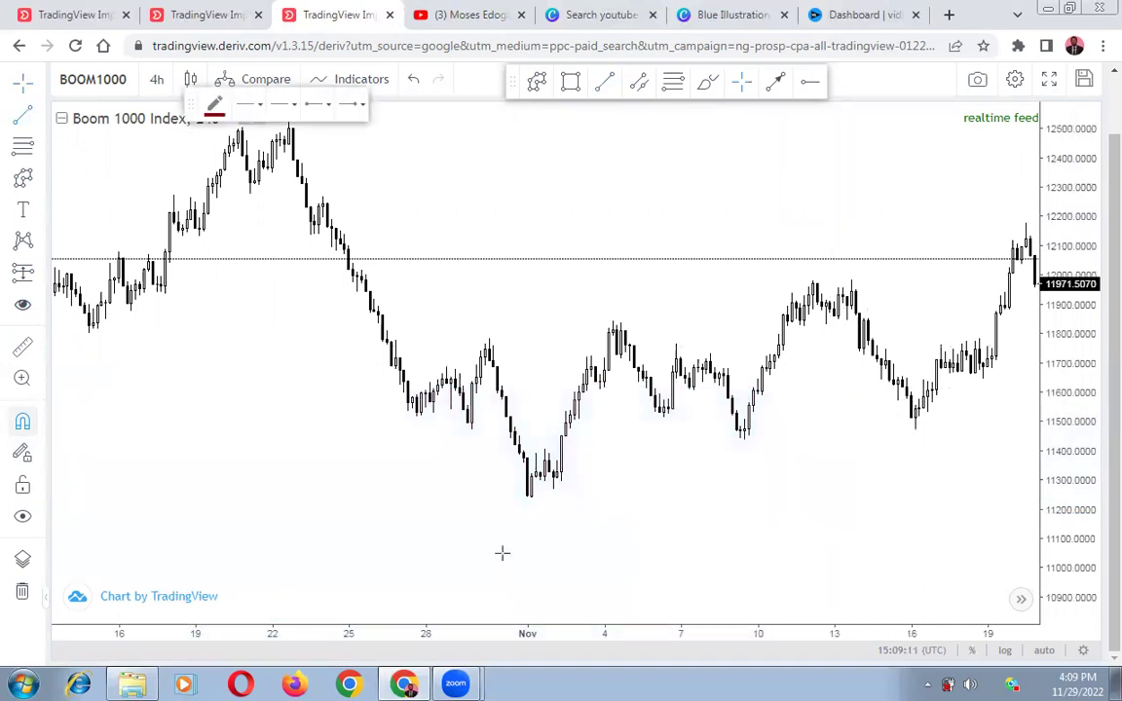
pyautogui.click(516, 494)
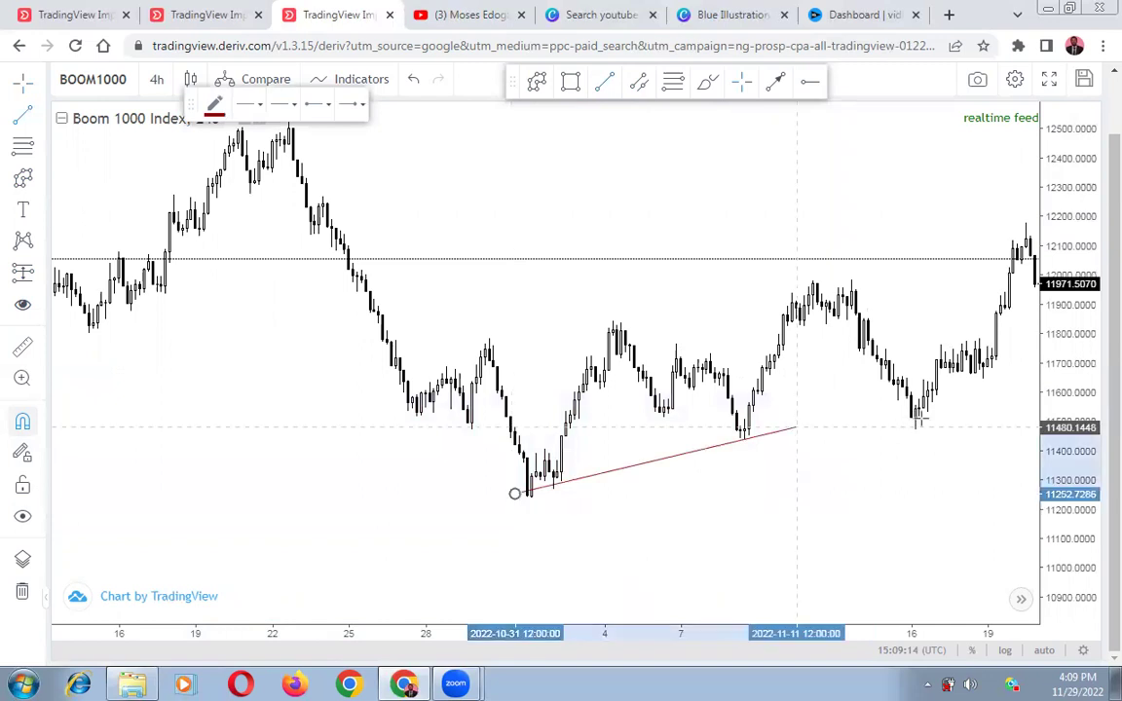
pyautogui.click(926, 417)
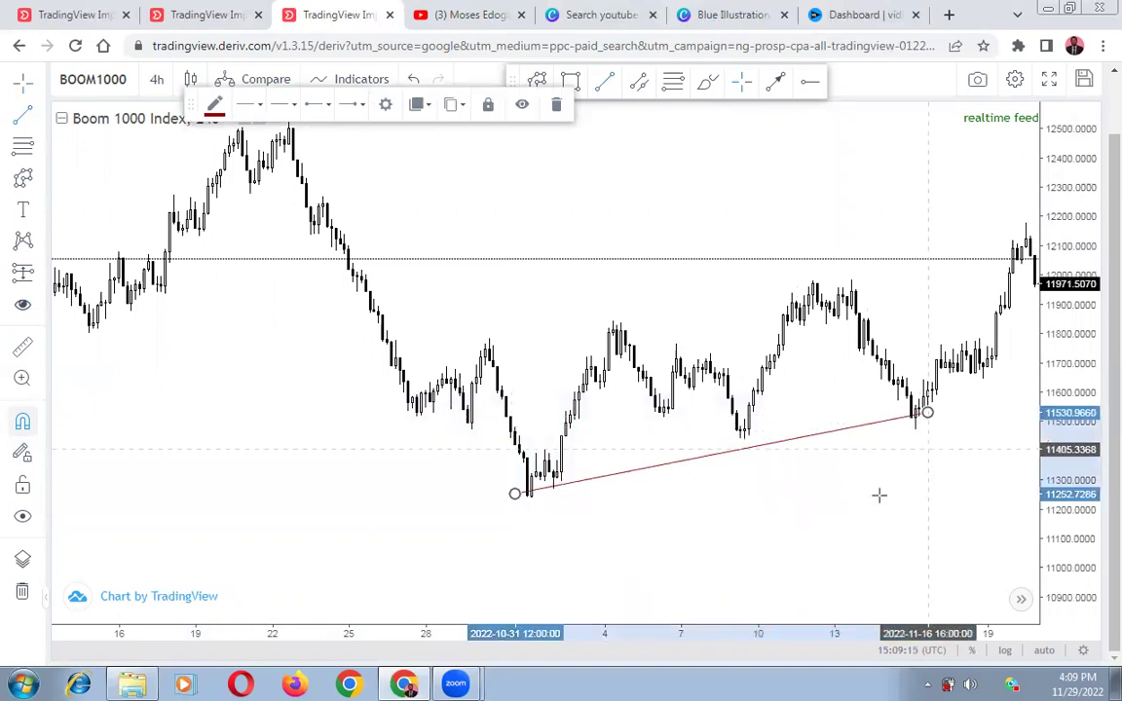
# - Draw a horizontal trend line at about 11778 from the 30 October swing high to the 4 November candles that break it
pyautogui.click(415, 308)
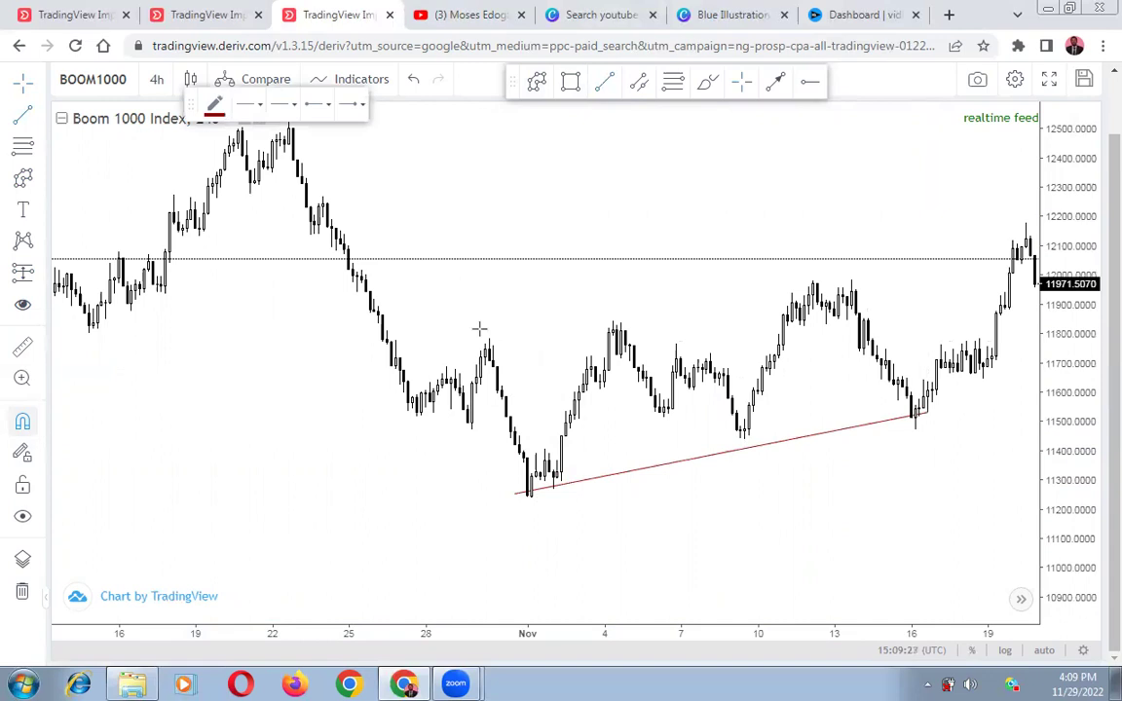
pyautogui.moveTo(481, 352)
pyautogui.mouseDown()
pyautogui.moveTo(613, 351)
pyautogui.moveTo(568, 339)
pyautogui.mouseUp()
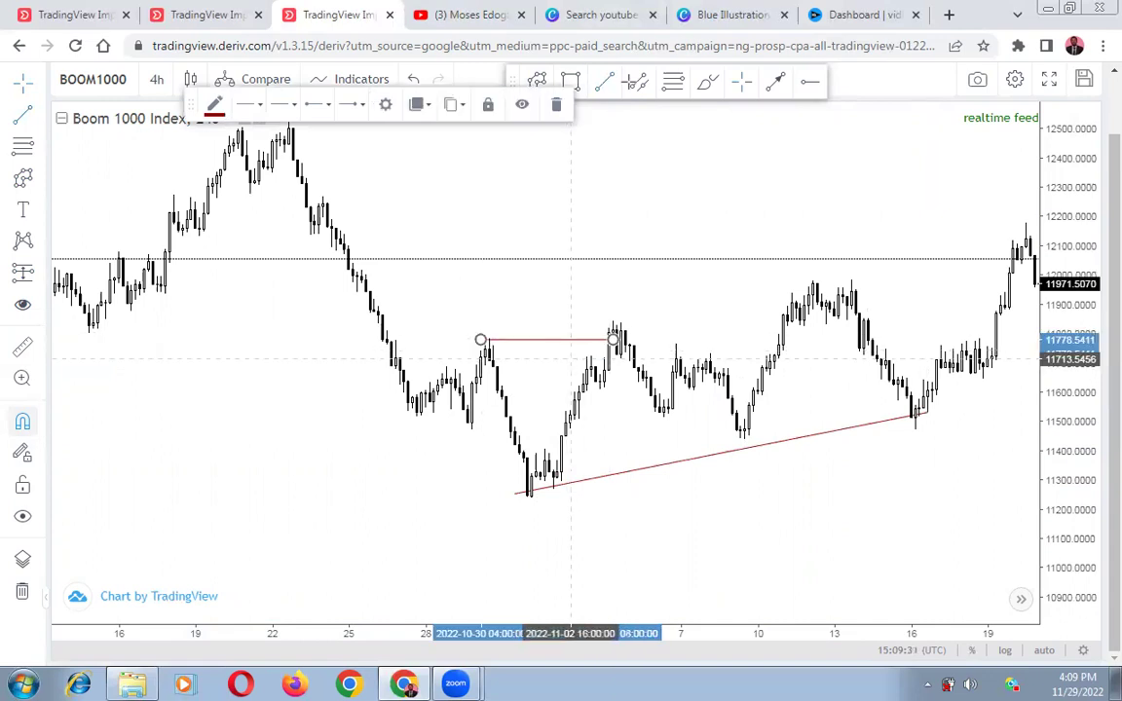
pyautogui.click(571, 359)
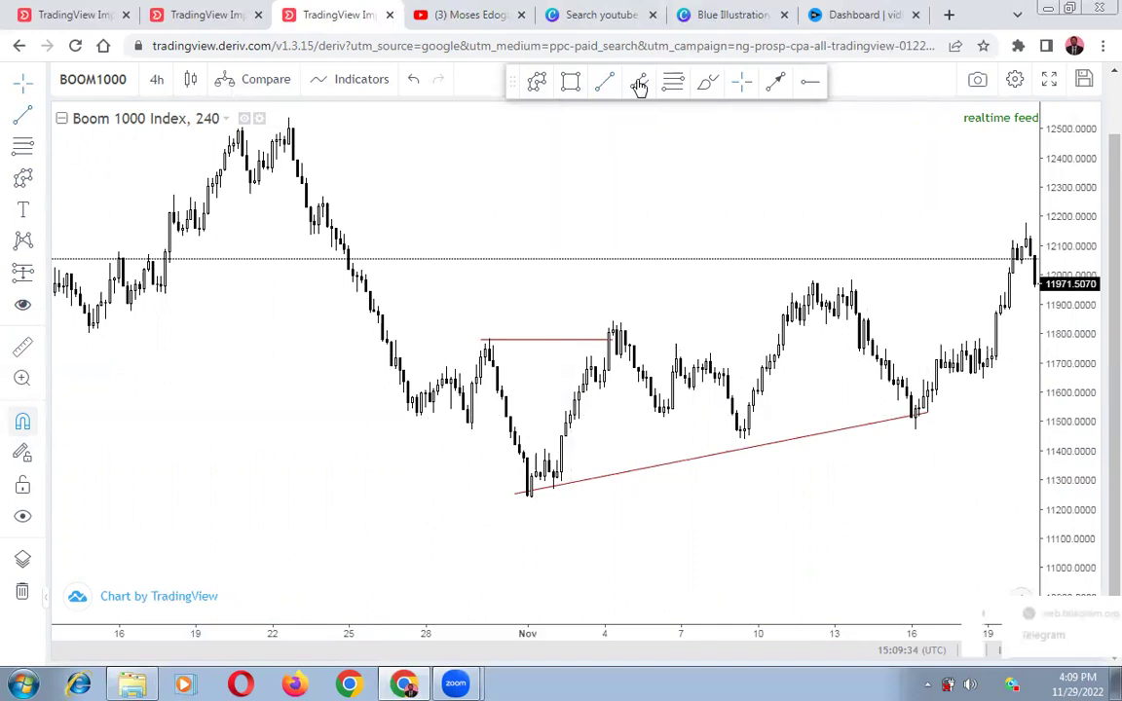
# - Draw a thin horizontal parallel channel from 1 November with its lower edge at about 11390, and extend it to 17 November
pyautogui.hotkey('alt', 't')
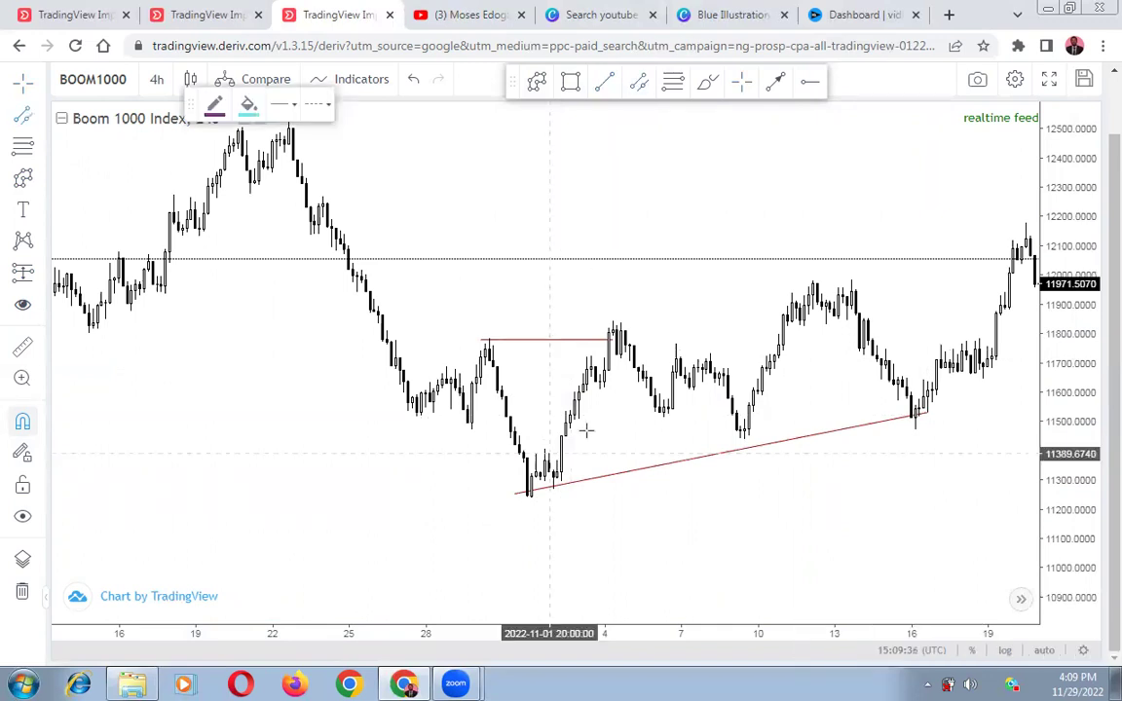
pyautogui.click(550, 455)
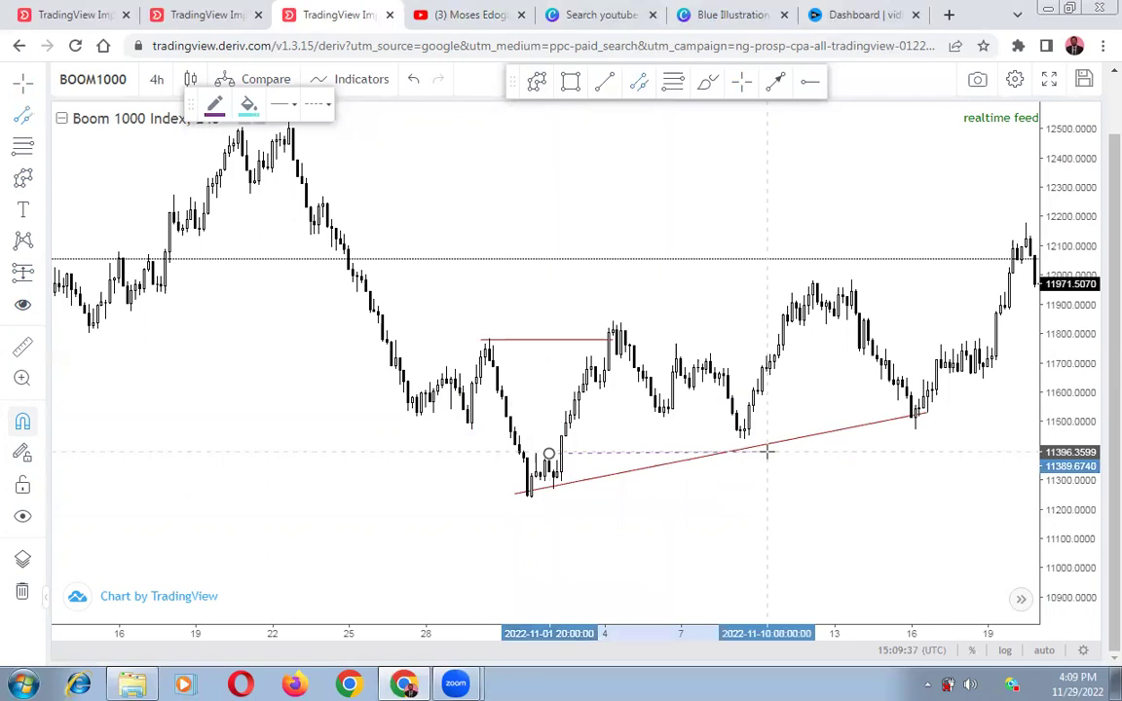
pyautogui.click(766, 451)
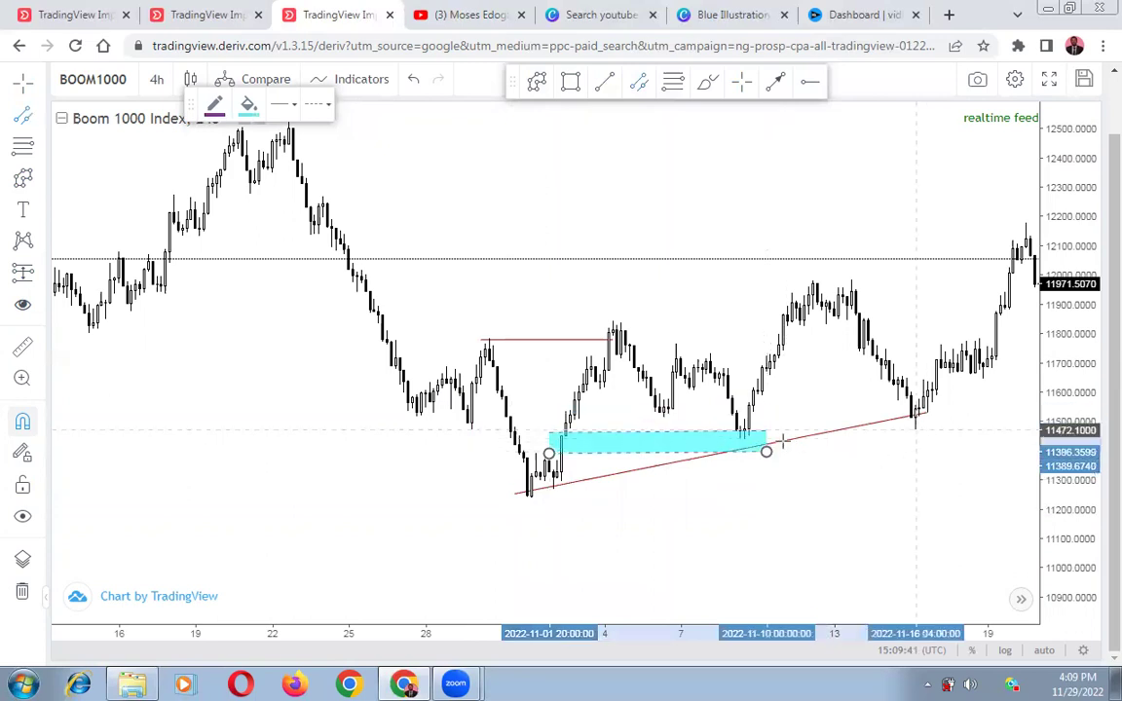
pyautogui.click(771, 452)
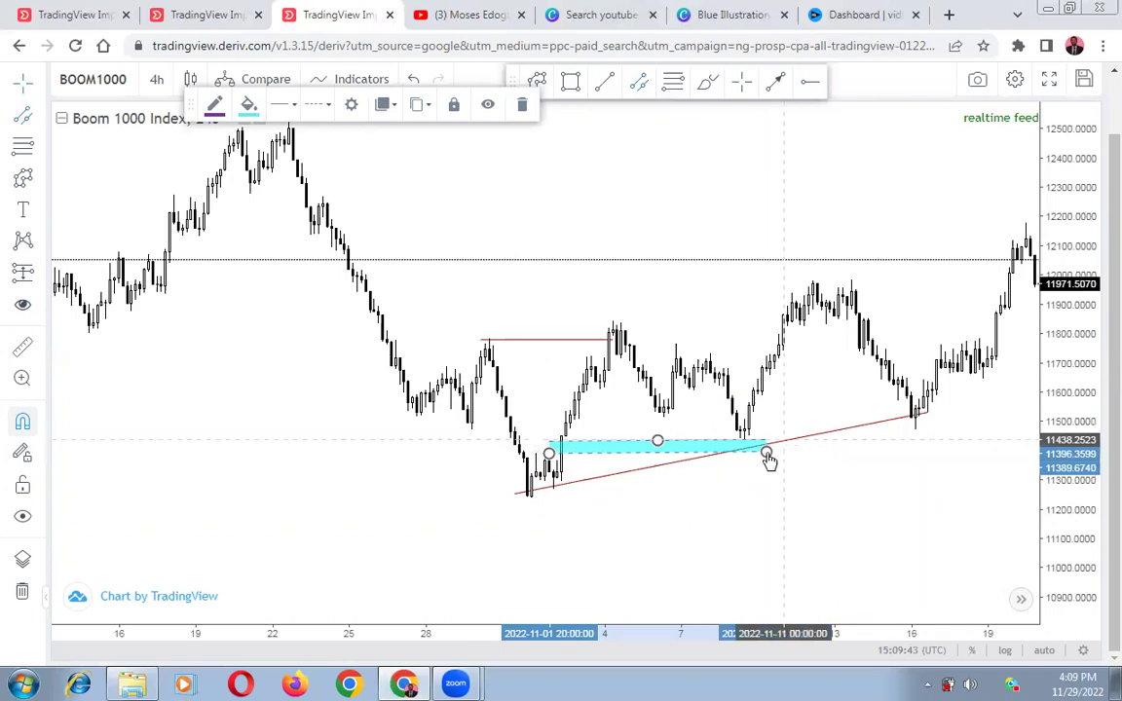
pyautogui.moveTo(942, 452); pyautogui.dragTo(945, 451)
pyautogui.click(945, 453)
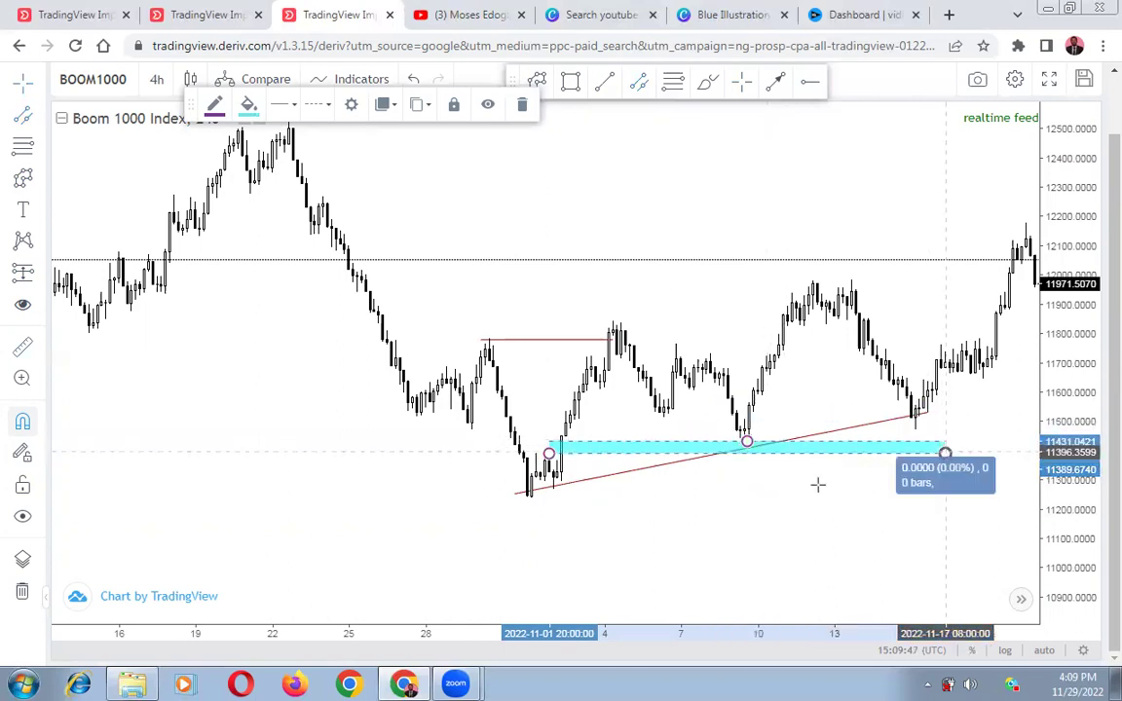
# - Widen the November channel by raising its upper edge to about 11470 and lowering its bottom edge to about 11360
pyautogui.click(748, 450)
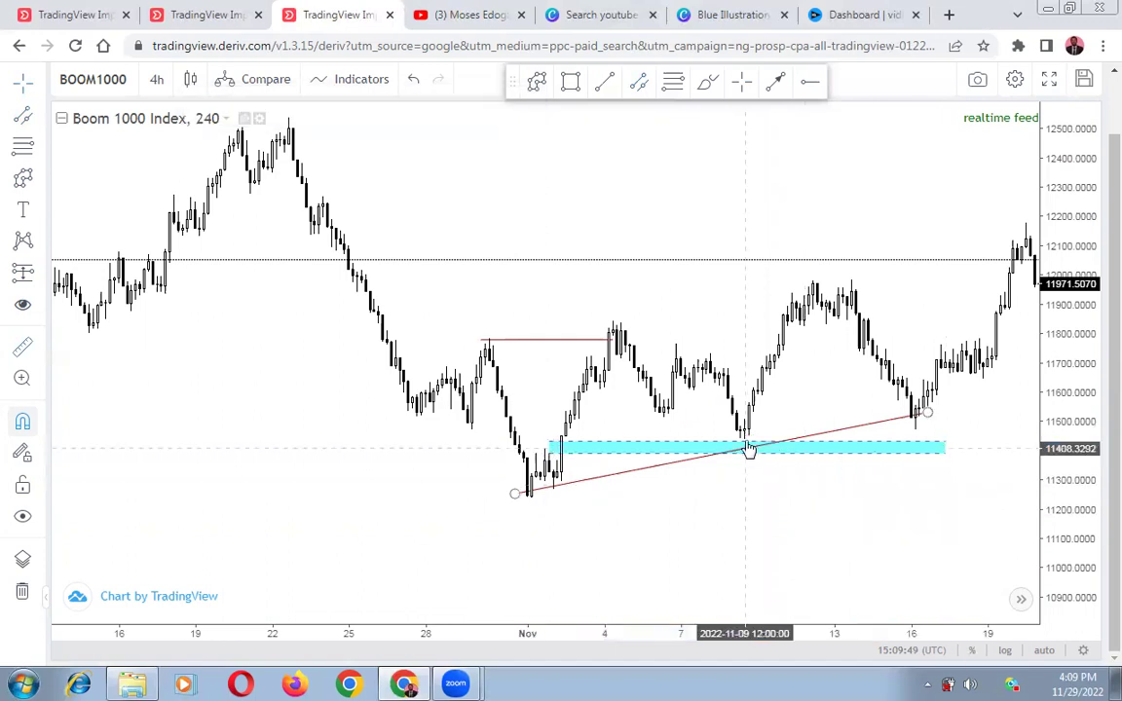
pyautogui.click(748, 448)
pyautogui.moveTo(747, 443); pyautogui.dragTo(747, 429)
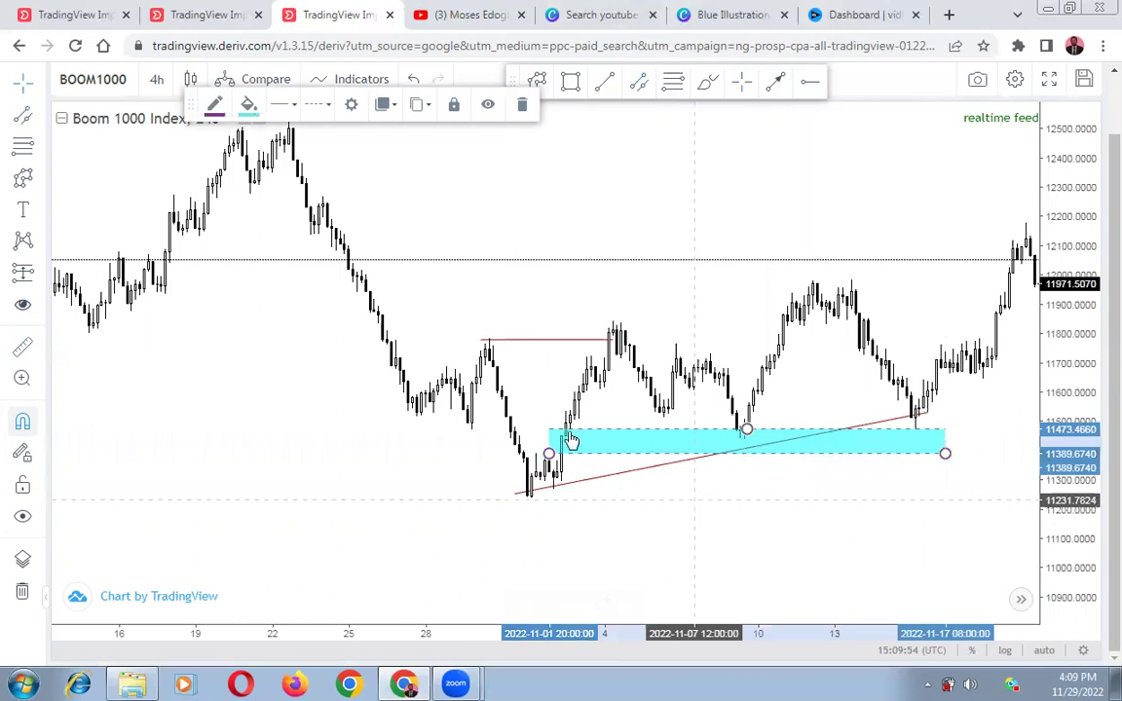
pyautogui.click(695, 500)
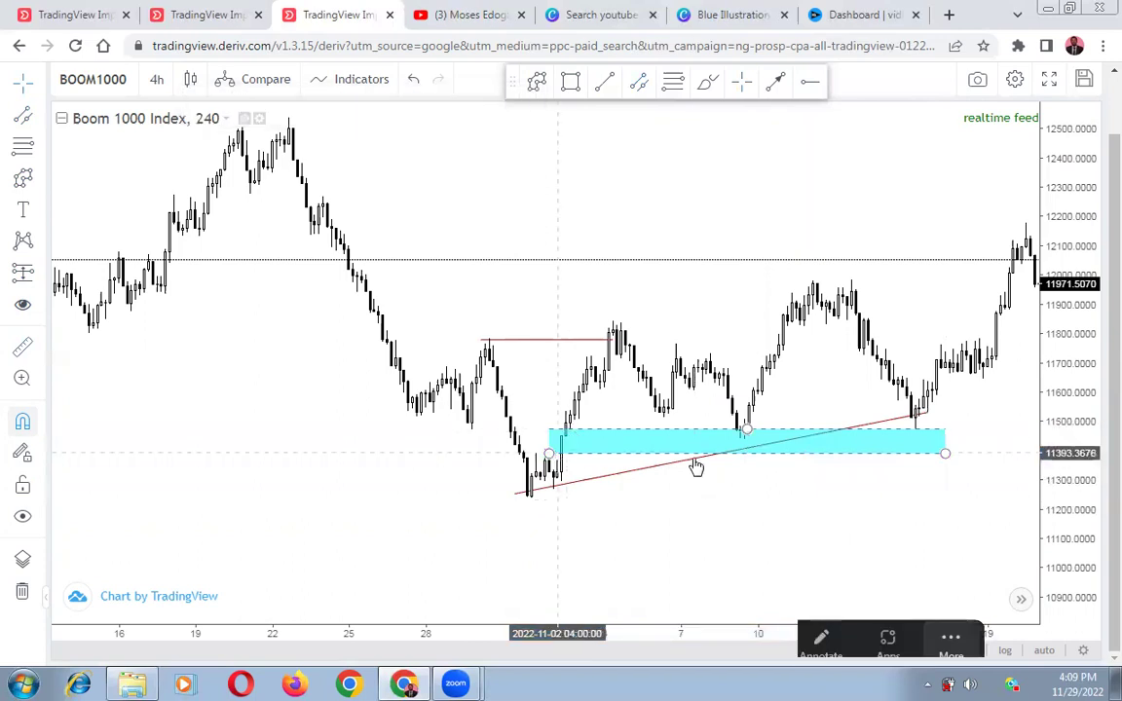
pyautogui.moveTo(739, 453)
pyautogui.mouseDown()
pyautogui.moveTo(745, 460)
pyautogui.moveTo(746, 433)
pyautogui.mouseUp()
pyautogui.click(740, 482)
# - Draw a short horizontal trend line at about 11516 from the 27 October swing low to 31 October
pyautogui.scroll(-1, 757, 495)
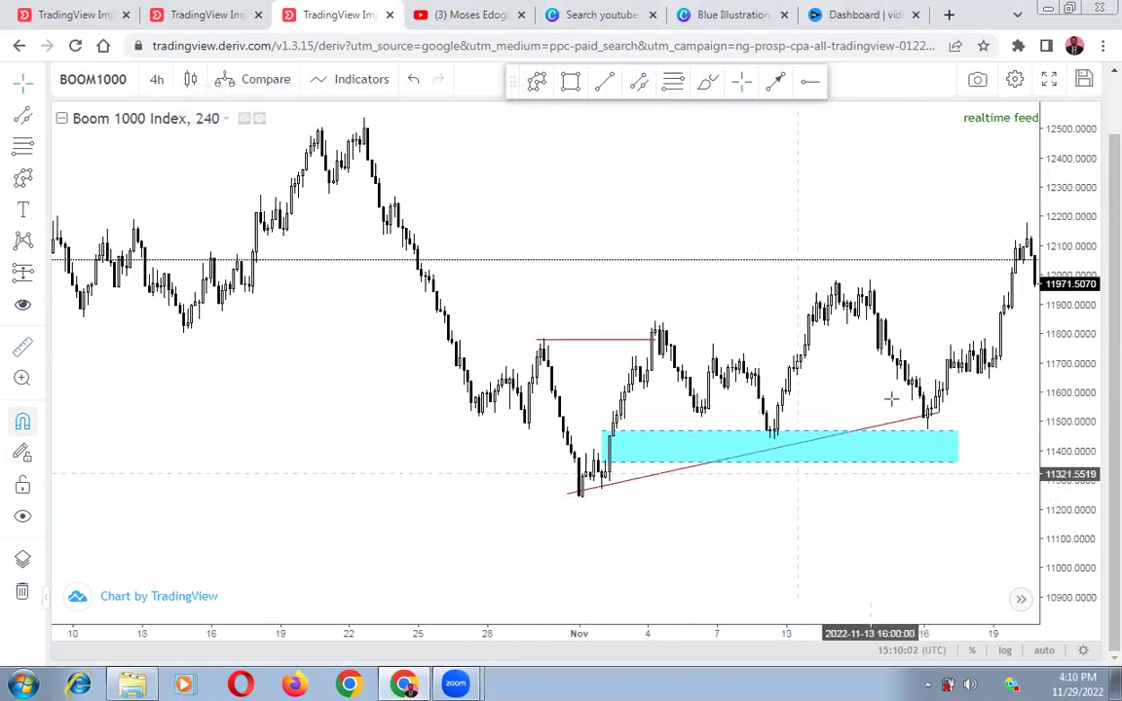
pyautogui.moveTo(866, 395); pyautogui.dragTo(773, 423)
pyautogui.scroll(-2, 772, 419)
pyautogui.scroll(-1, 770, 418)
pyautogui.moveTo(938, 394); pyautogui.dragTo(765, 439)
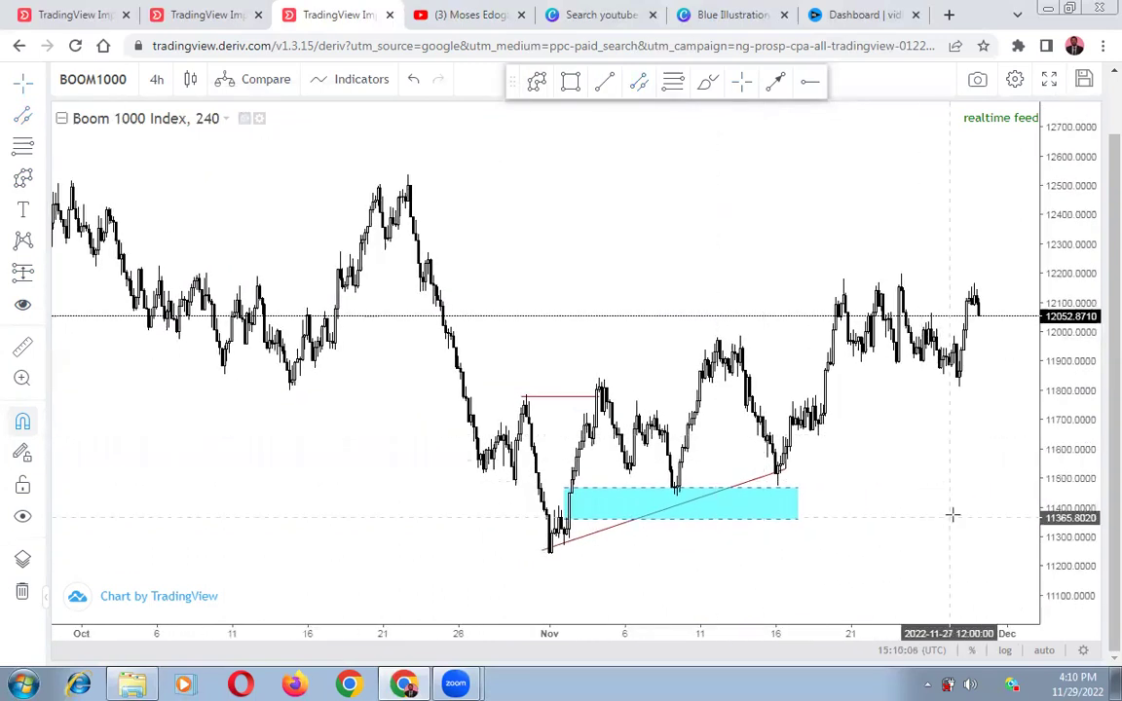
pyautogui.moveTo(1062, 563); pyautogui.dragTo(1054, 495)
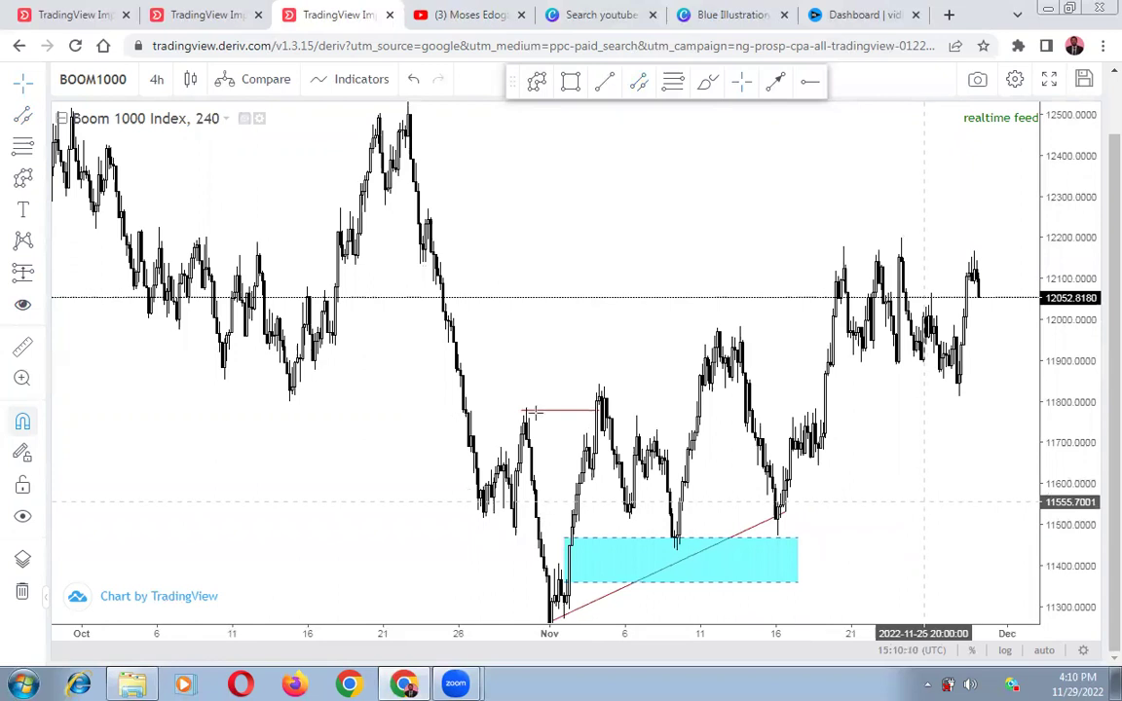
pyautogui.moveTo(582, 346); pyautogui.dragTo(548, 315)
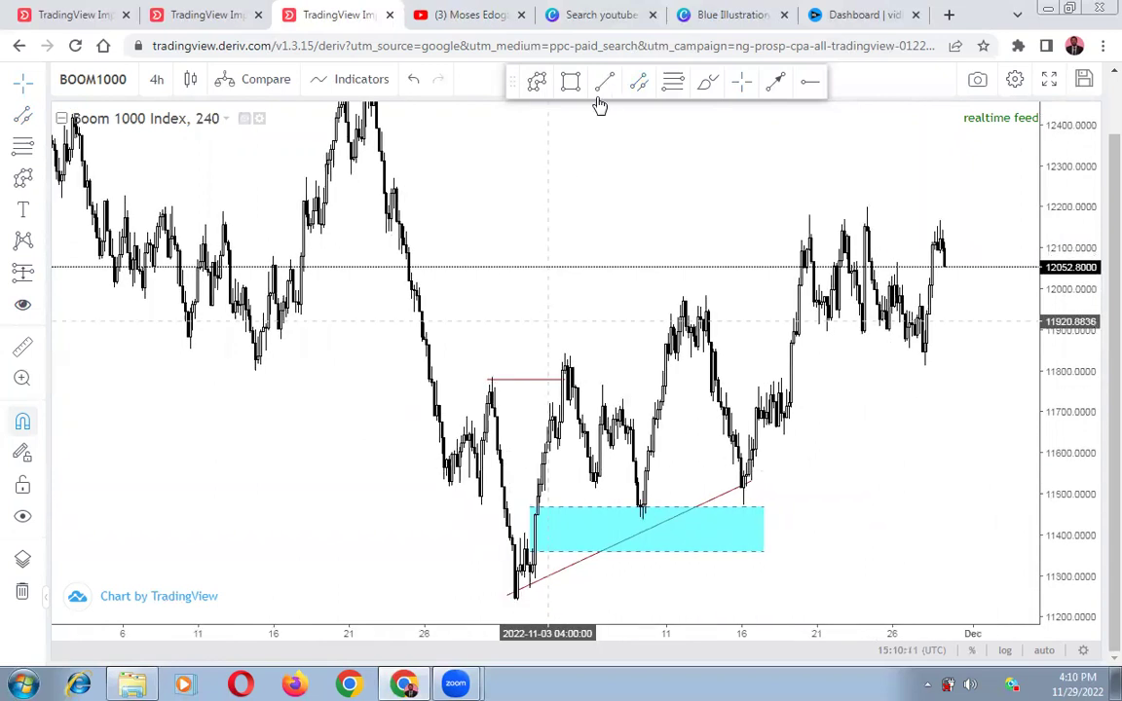
pyautogui.hotkey('alt', 't')
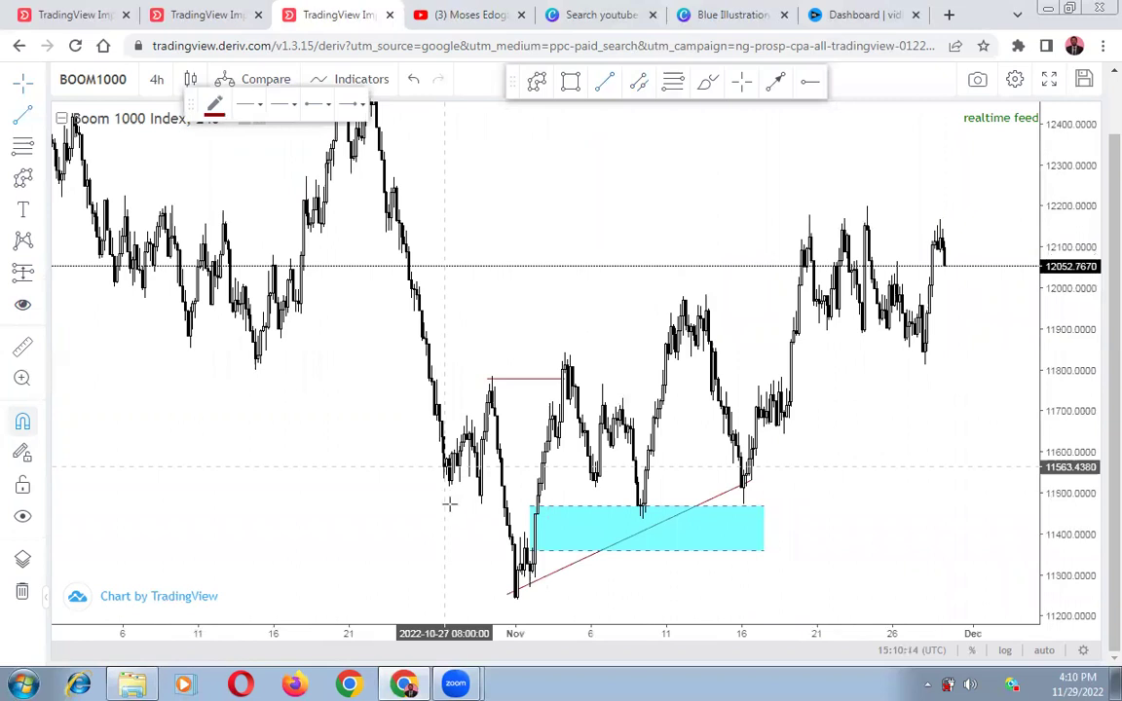
pyautogui.click(449, 486)
pyautogui.click(505, 491)
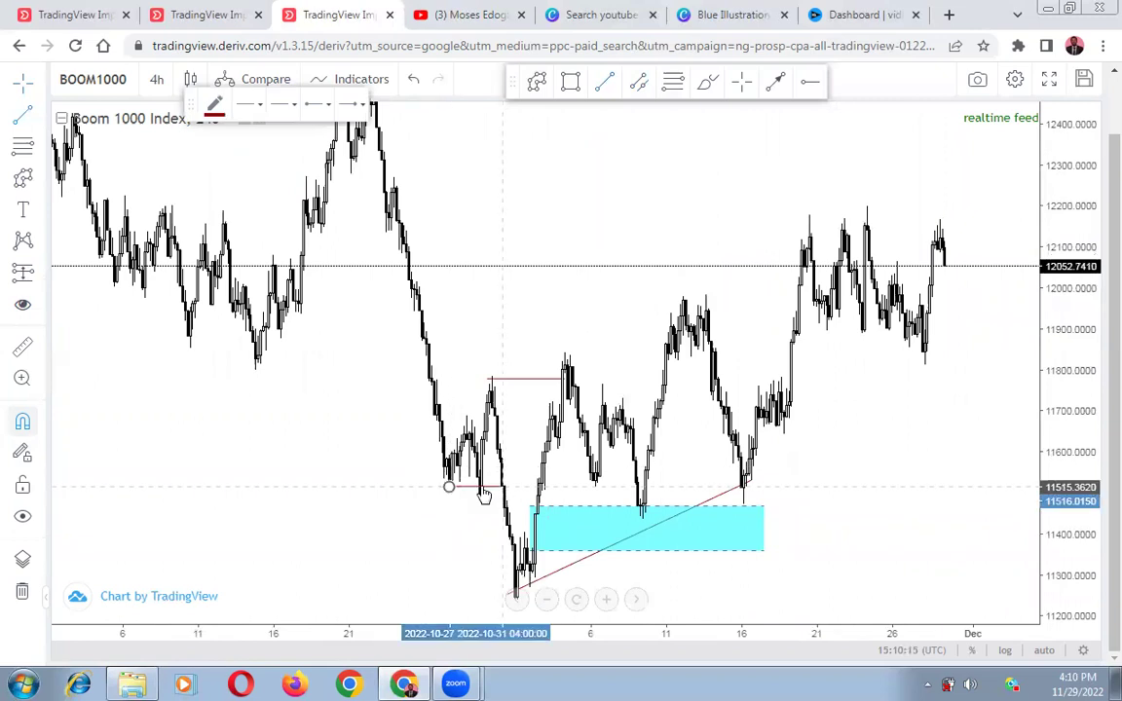
# - Lower the short horizontal trend line at the late October swing low to about 11471
pyautogui.moveTo(478, 503); pyautogui.dragTo(476, 520)
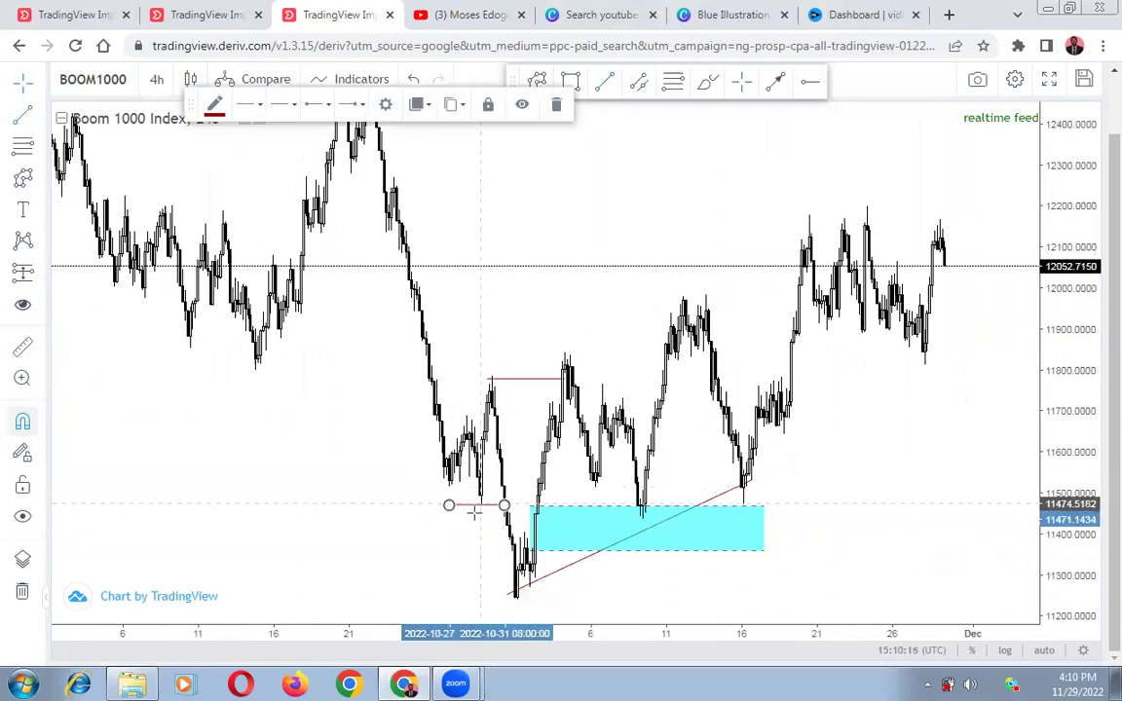
pyautogui.click(861, 471)
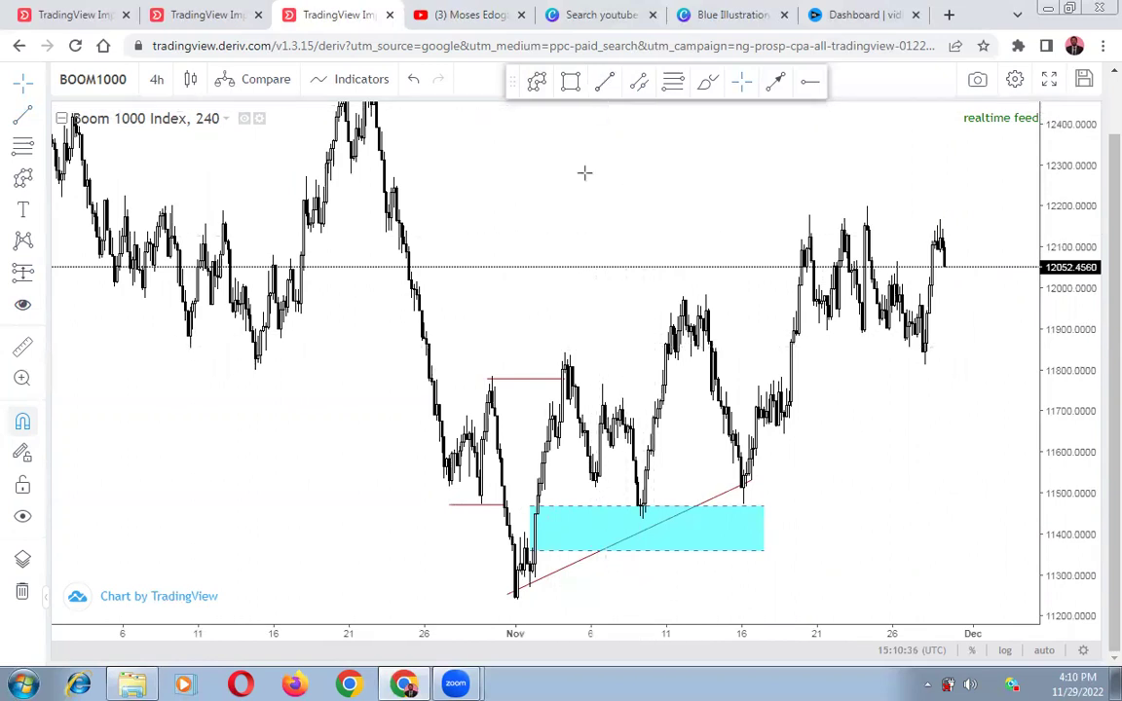
# - Add a "BOS" text label just above the horizontal structure line at 11778
pyautogui.click(24, 212)
pyautogui.click(510, 367)
pyautogui.click(598, 565)
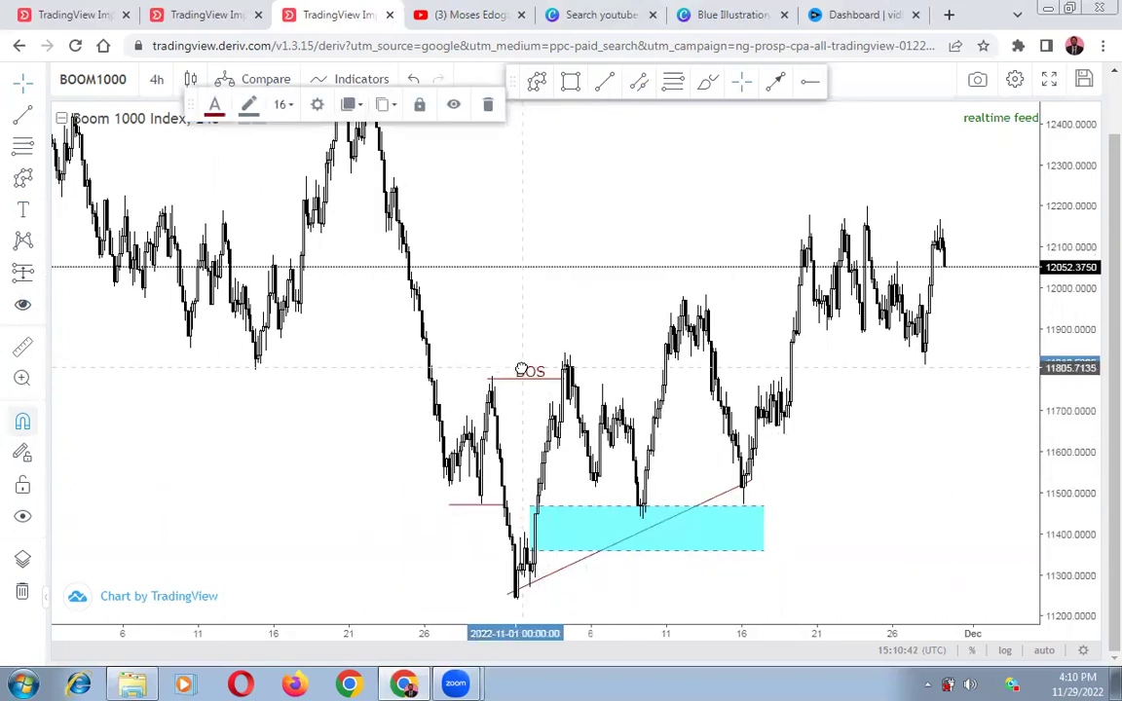
pyautogui.click(569, 256)
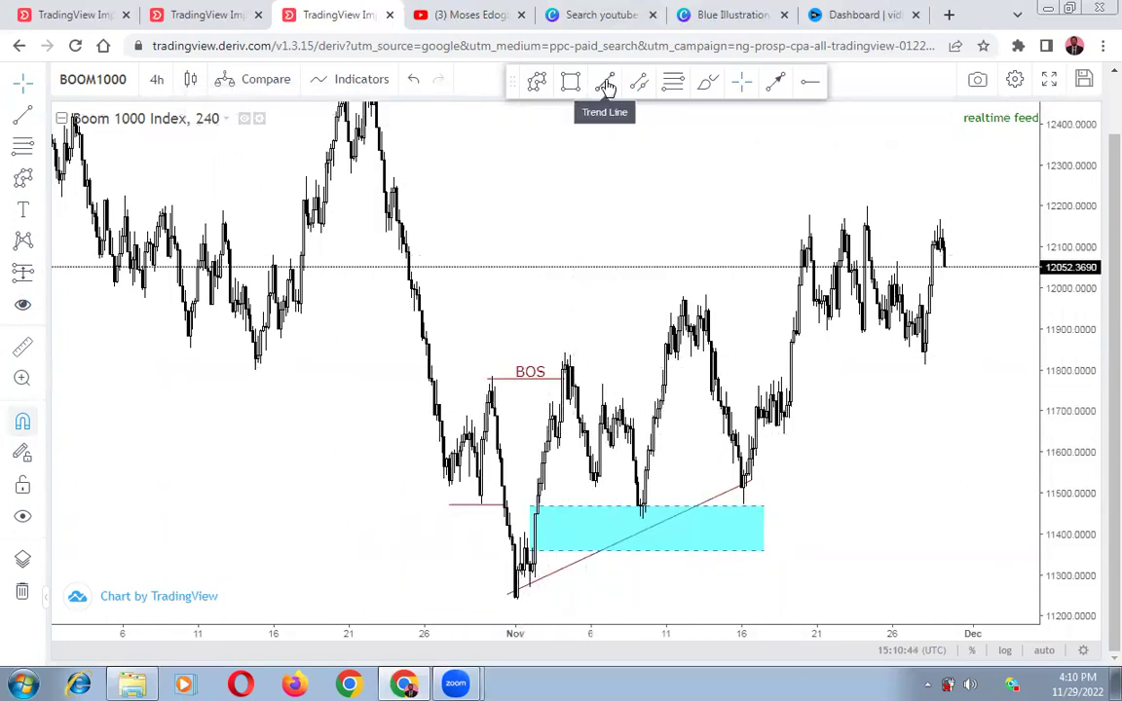
# - Draw a horizontal trend line at about 11846 from the 4 November swing high to the 11 November candles that break it
pyautogui.click(605, 86)
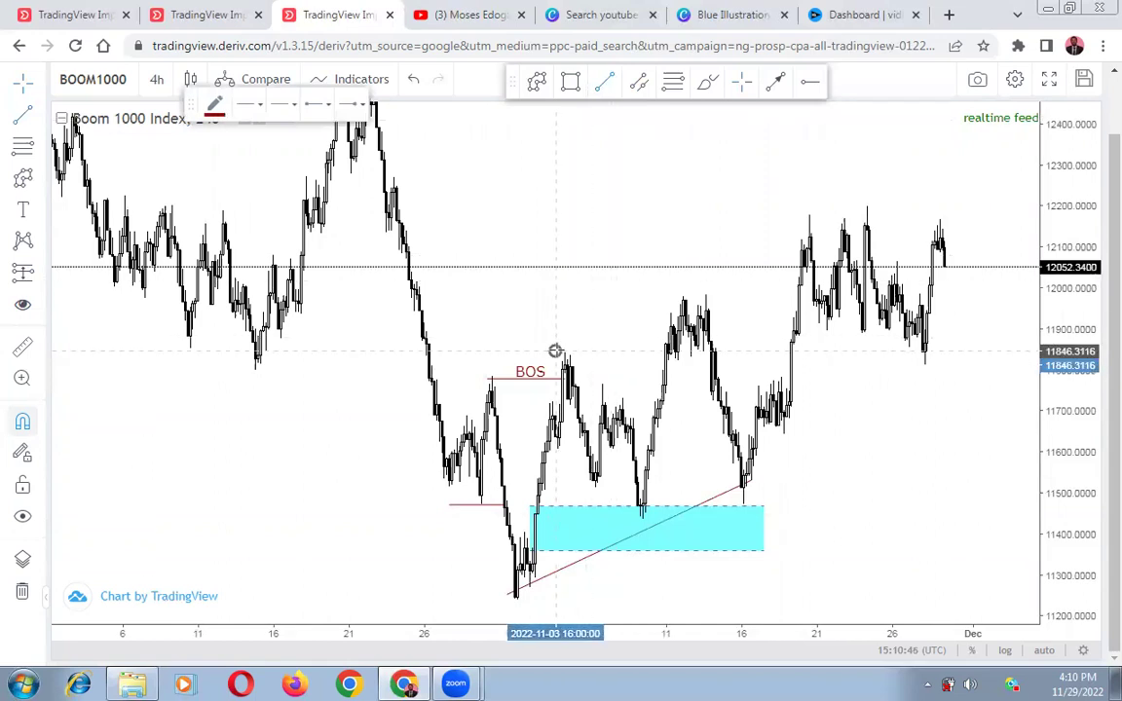
pyautogui.moveTo(555, 351); pyautogui.dragTo(665, 350)
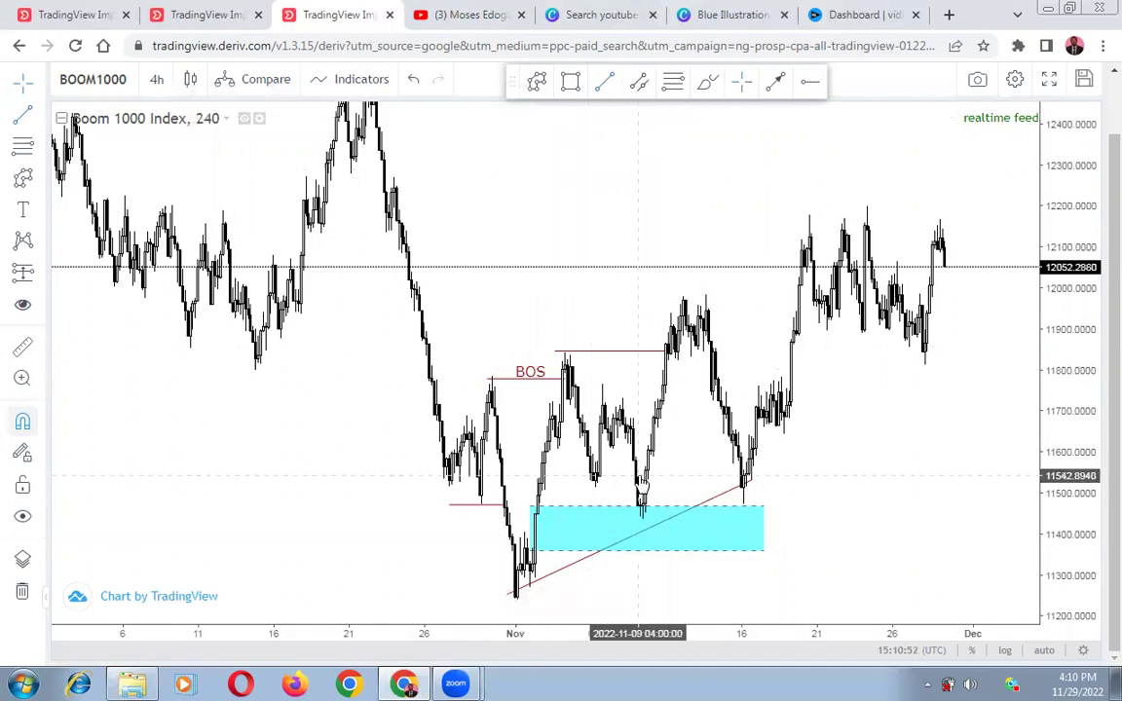
# - Draw a thin horizontal parallel channel from about 11506 to 11536, running from 9 November to 17 November
pyautogui.click(639, 82)
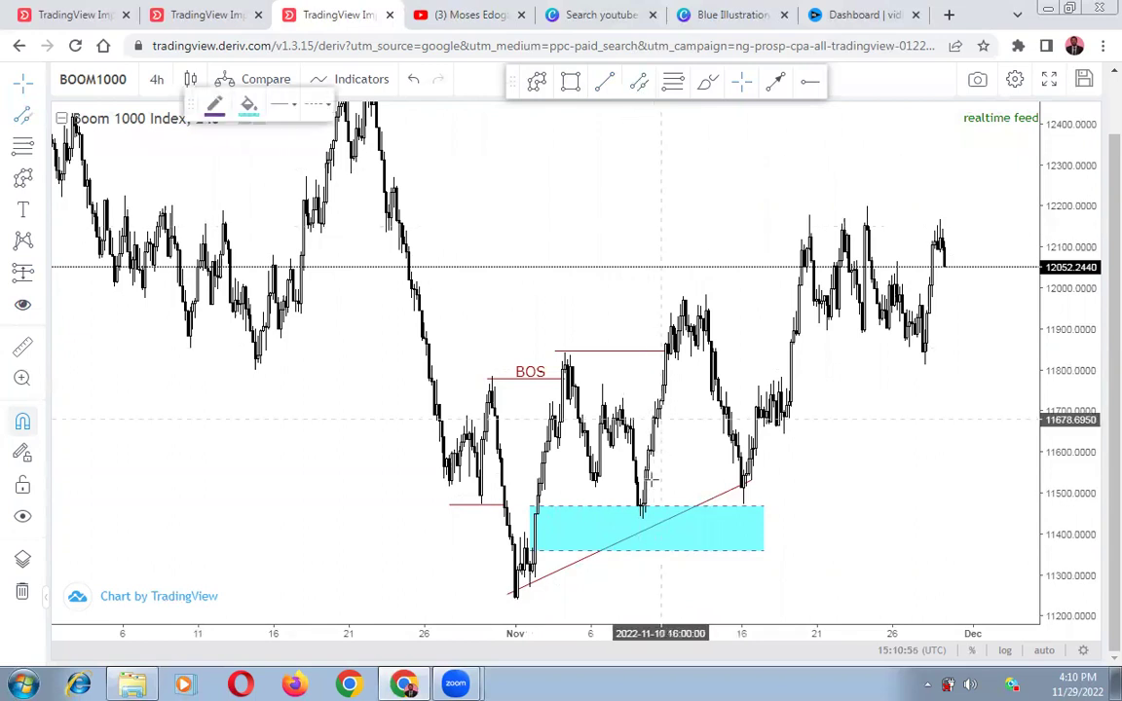
pyautogui.click(642, 488)
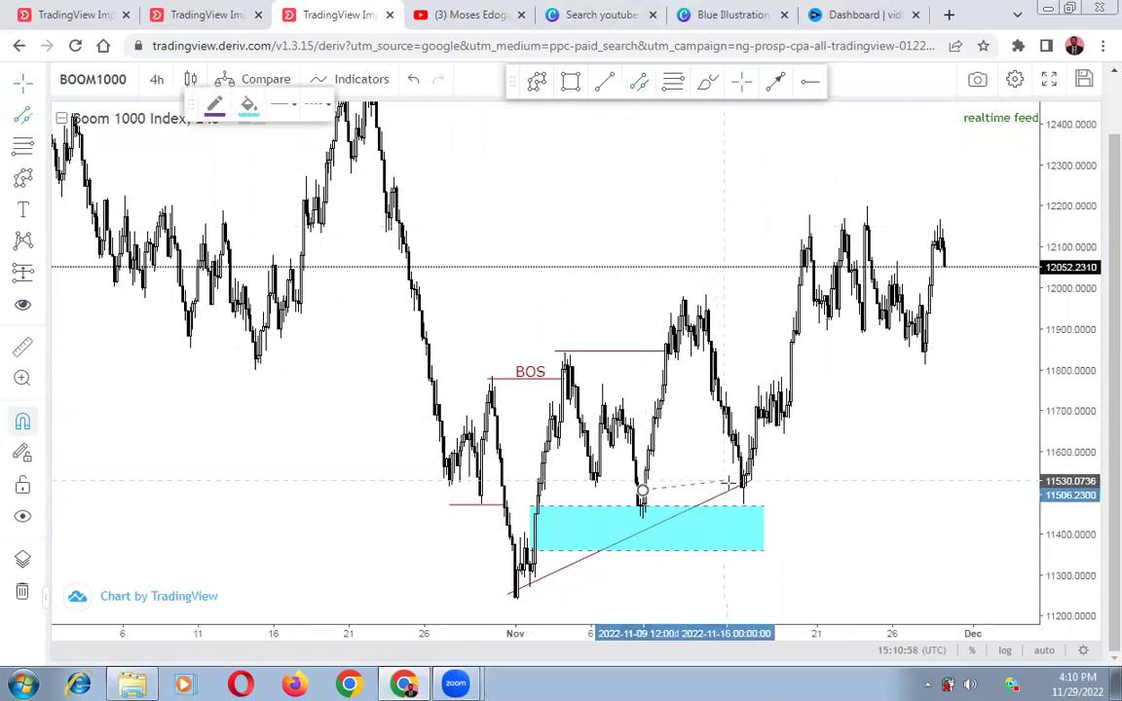
pyautogui.click(767, 479)
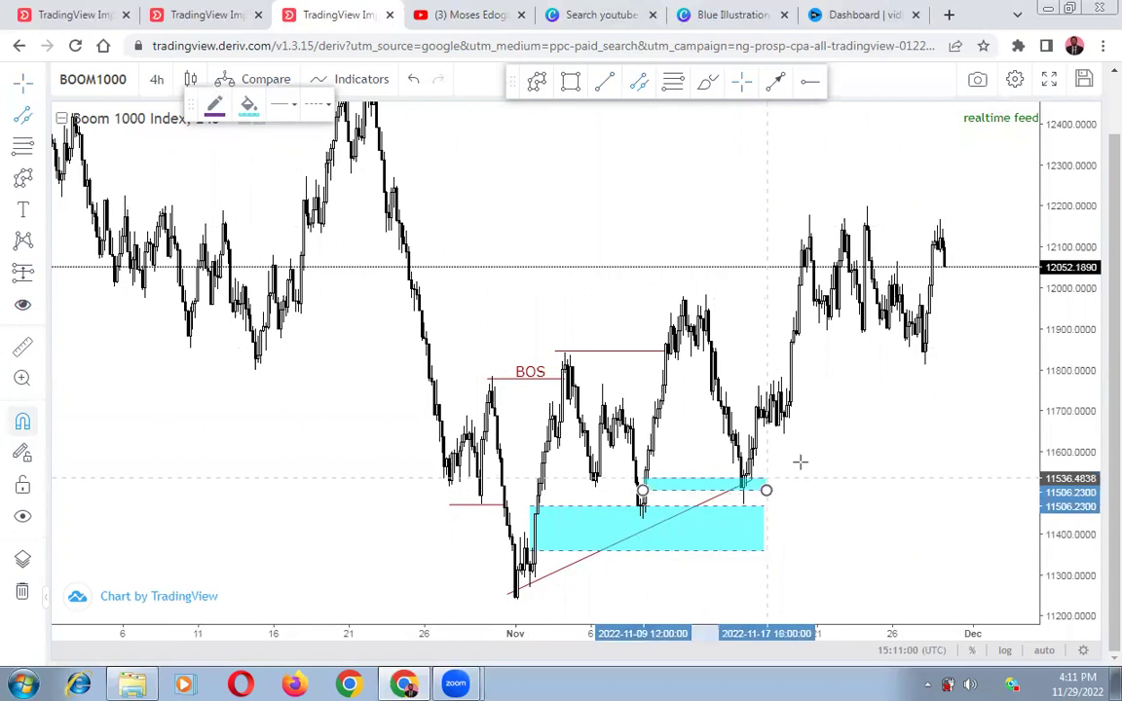
pyautogui.click(871, 446)
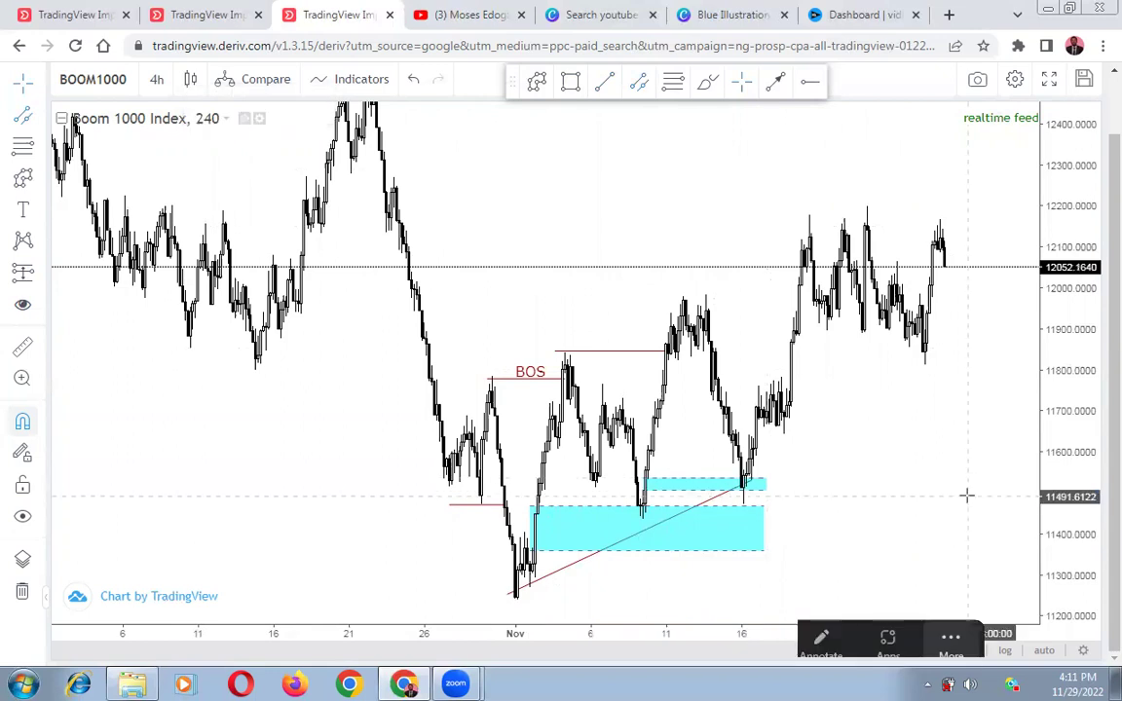
# - Shorten the rising trend line from the 1 November low so it ends near the 9 November low at about 11442
pyautogui.click(748, 489)
pyautogui.moveTo(656, 517); pyautogui.dragTo(650, 517)
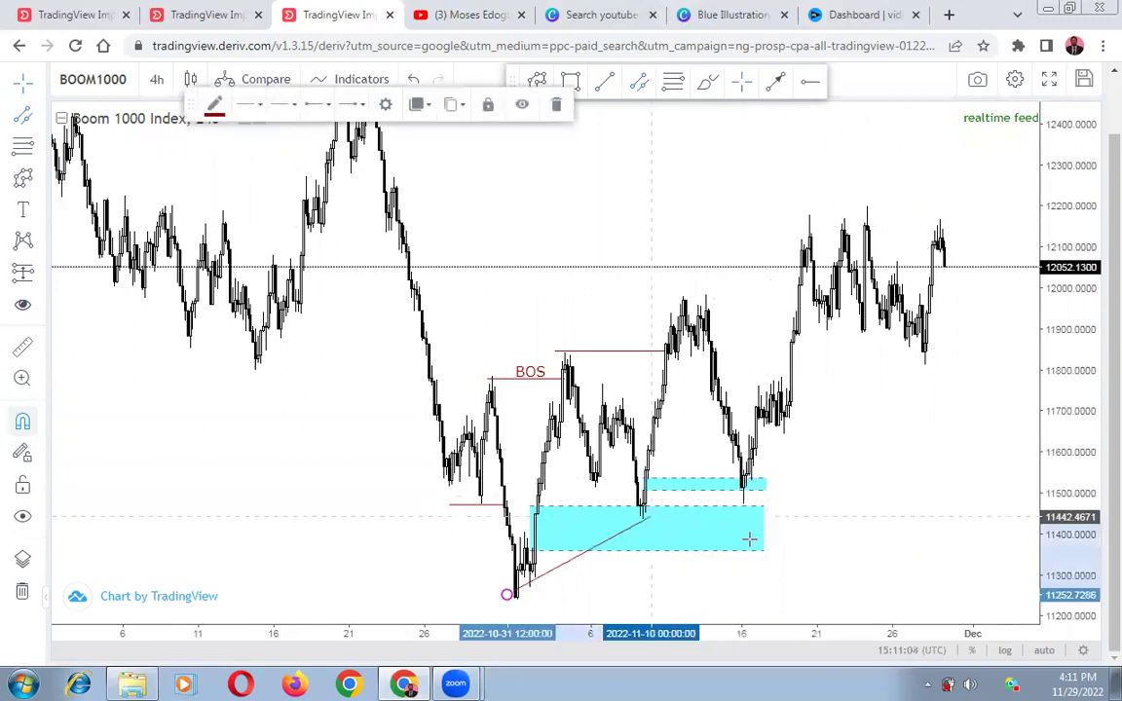
pyautogui.click(969, 463)
# - Place a Long Position at the upper zone's lower edge, with entry at about 11504.5 and stop at about 11437
pyautogui.scroll(3, 852, 510)
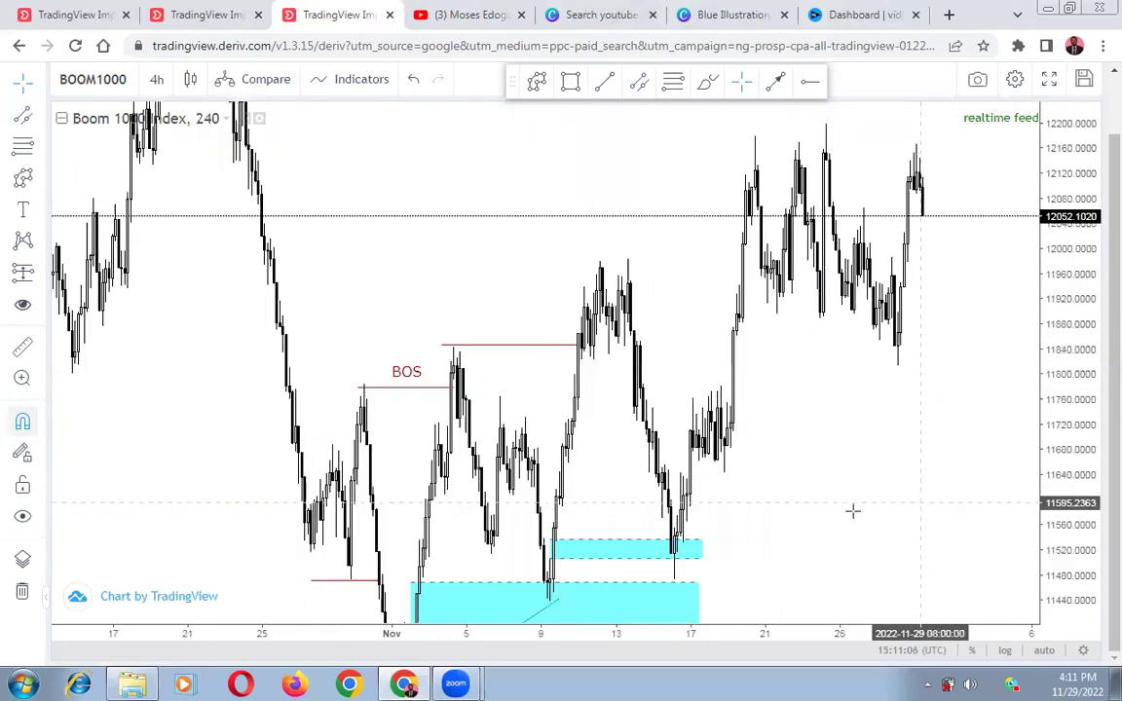
pyautogui.moveTo(920, 503); pyautogui.dragTo(907, 417)
pyautogui.scroll(1, 902, 461)
pyautogui.scroll(2, 471, 468)
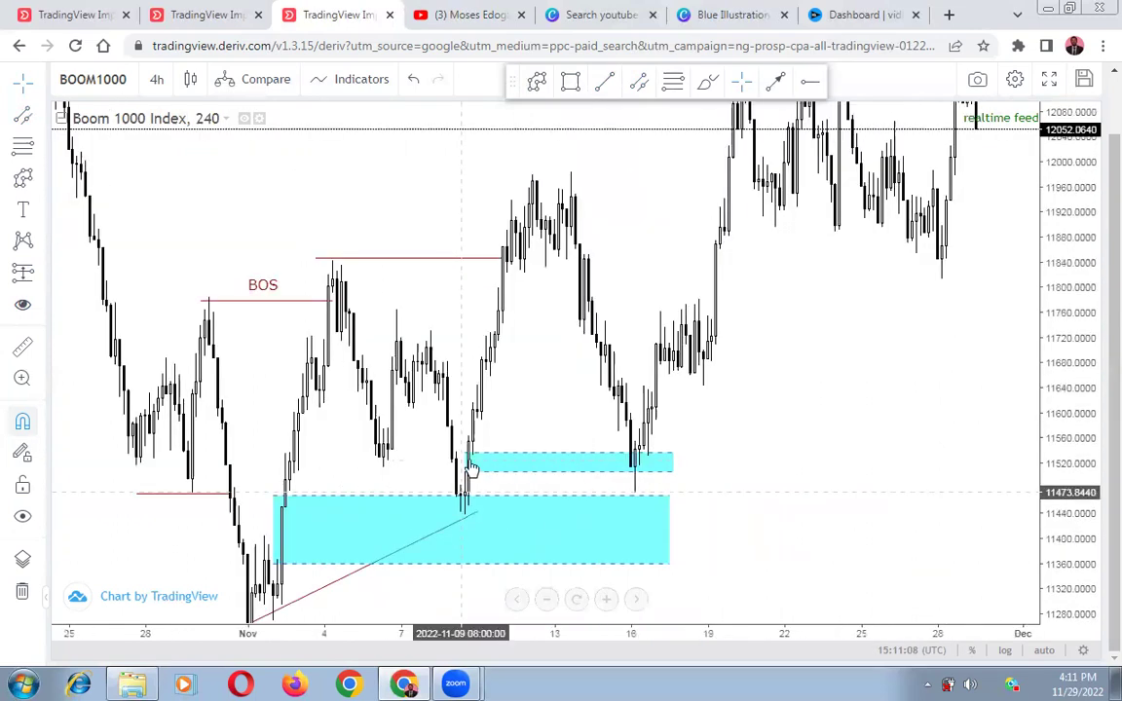
pyautogui.click(639, 458)
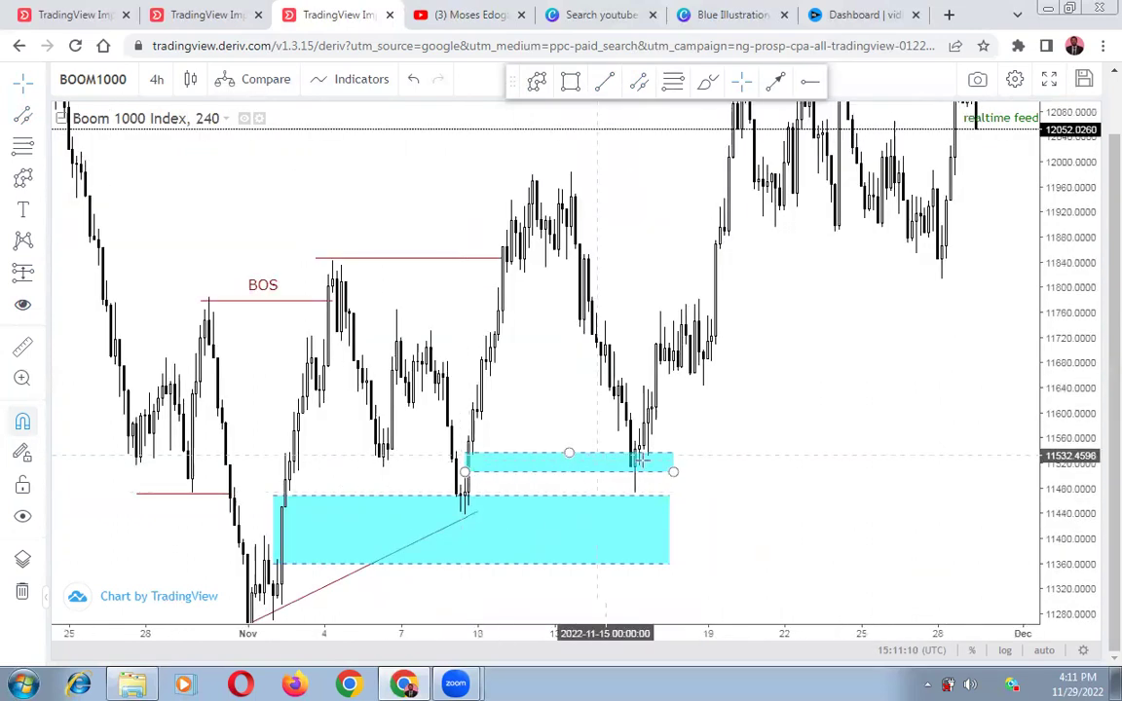
pyautogui.press('Escape')
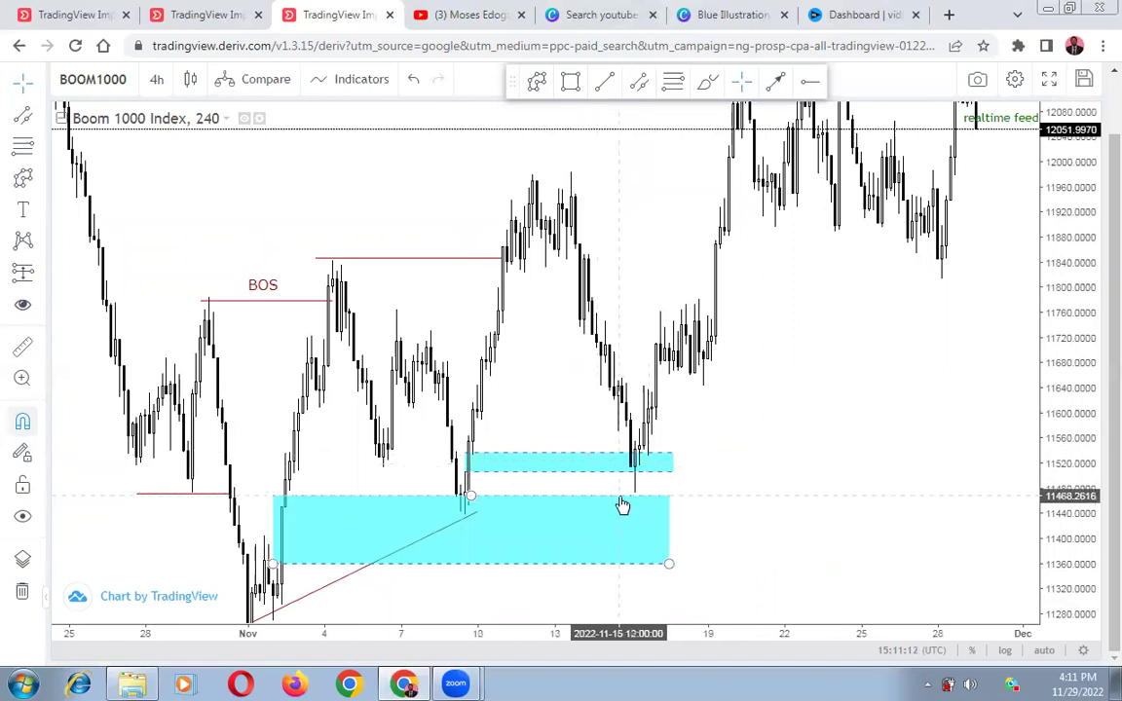
pyautogui.click(43, 279)
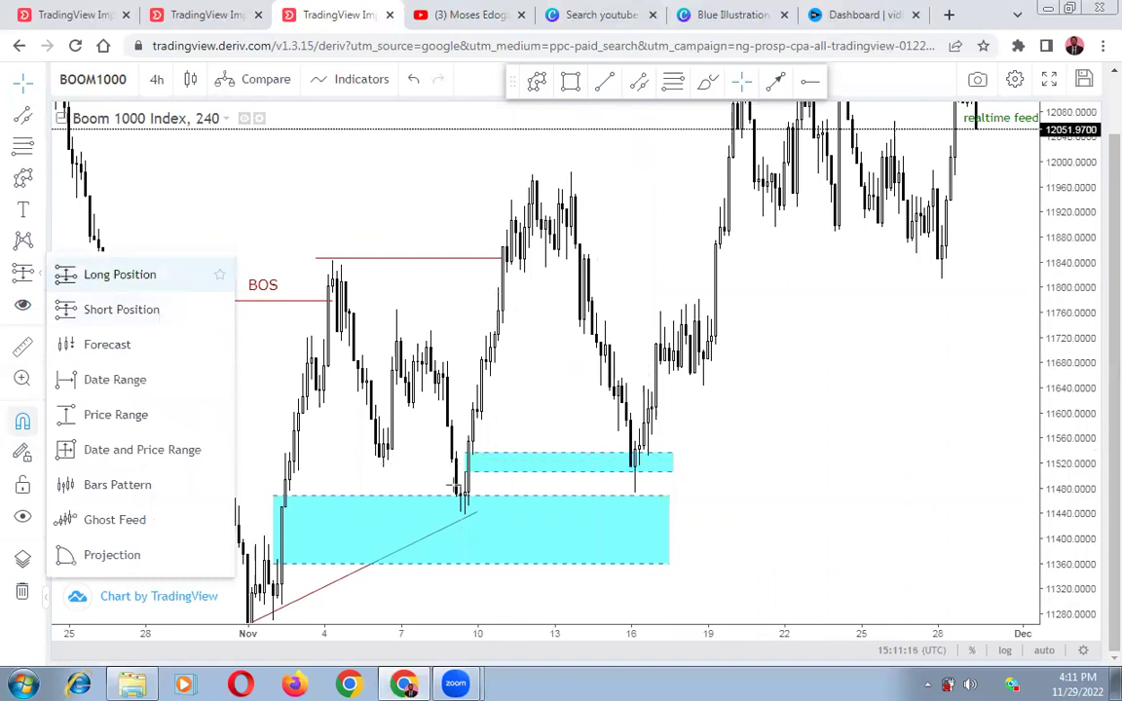
pyautogui.click(573, 475)
pyautogui.click(575, 472)
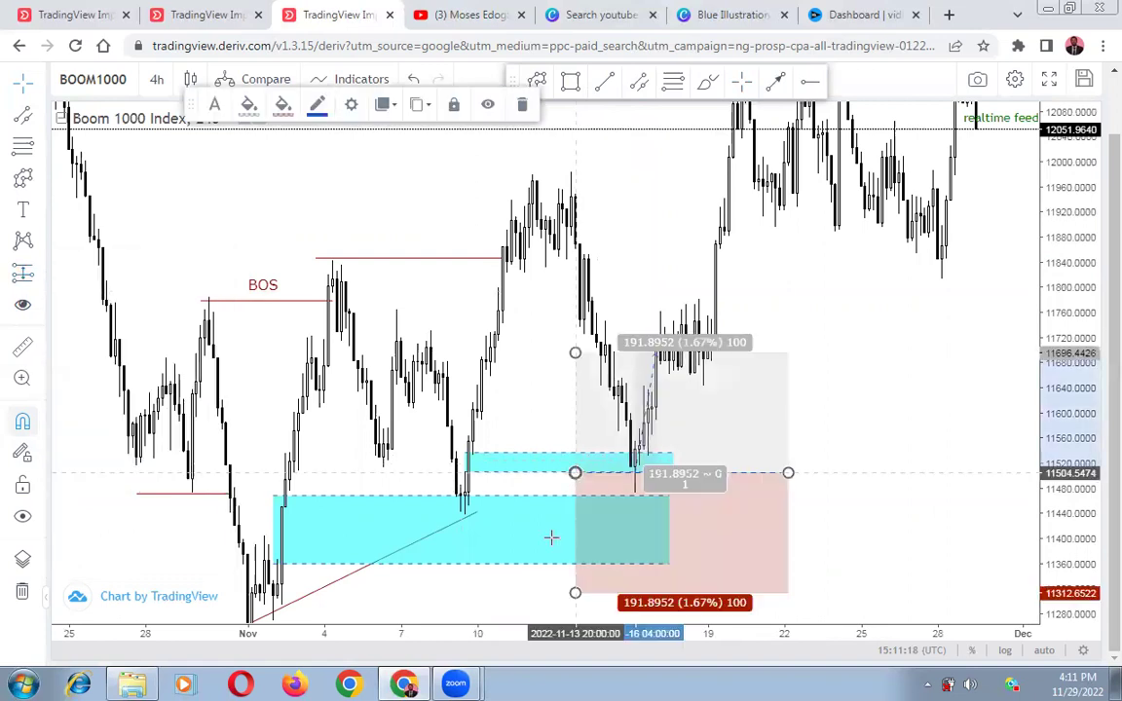
pyautogui.moveTo(567, 584); pyautogui.dragTo(603, 468)
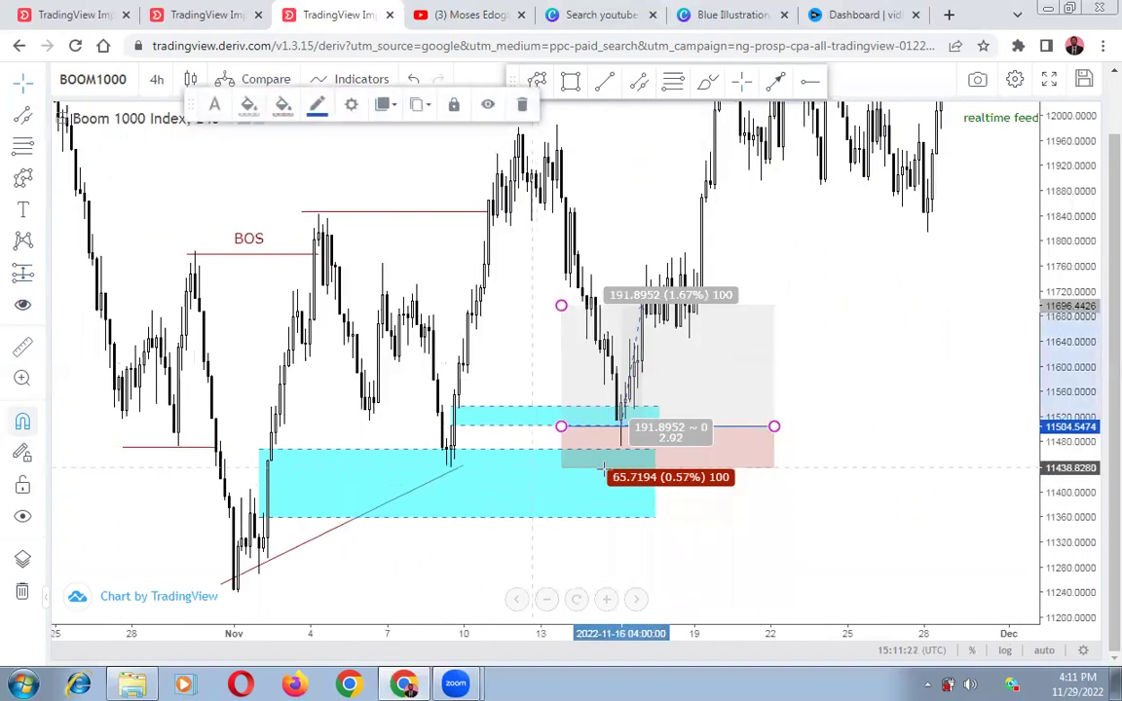
pyautogui.click(844, 427)
# - Raise the long position's target to the 20 November swing high at about 12177
pyautogui.scroll(-1, 891, 417)
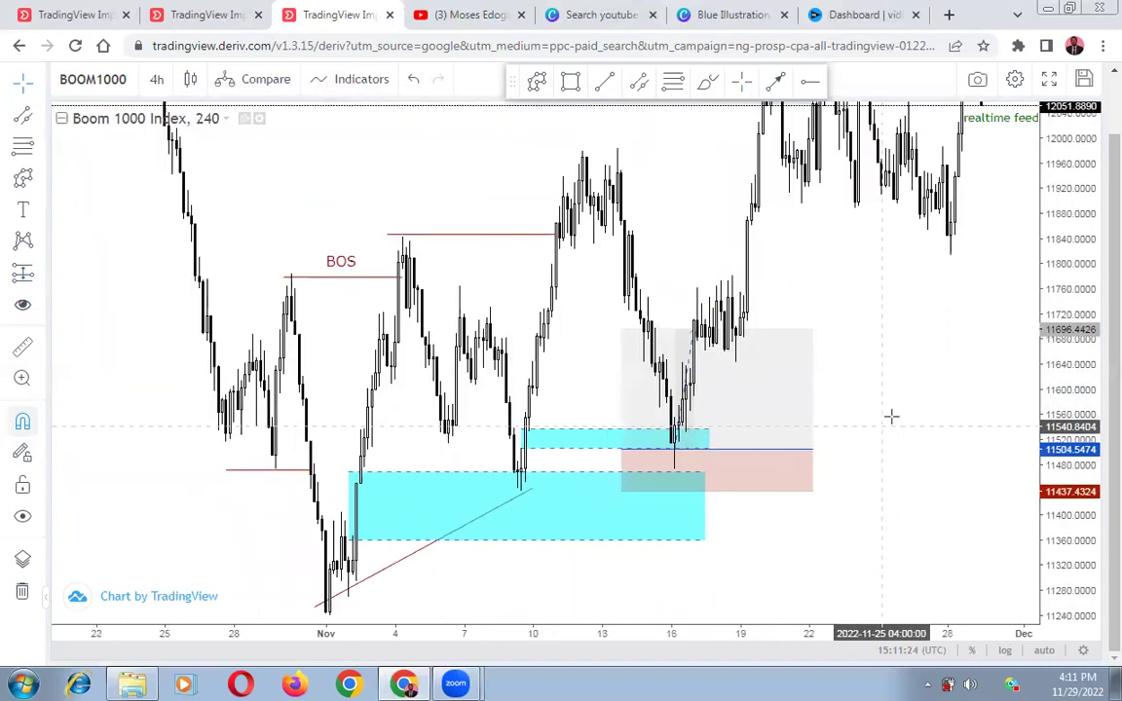
pyautogui.moveTo(1068, 303); pyautogui.dragTo(1090, 382)
pyautogui.moveTo(968, 372); pyautogui.dragTo(963, 425)
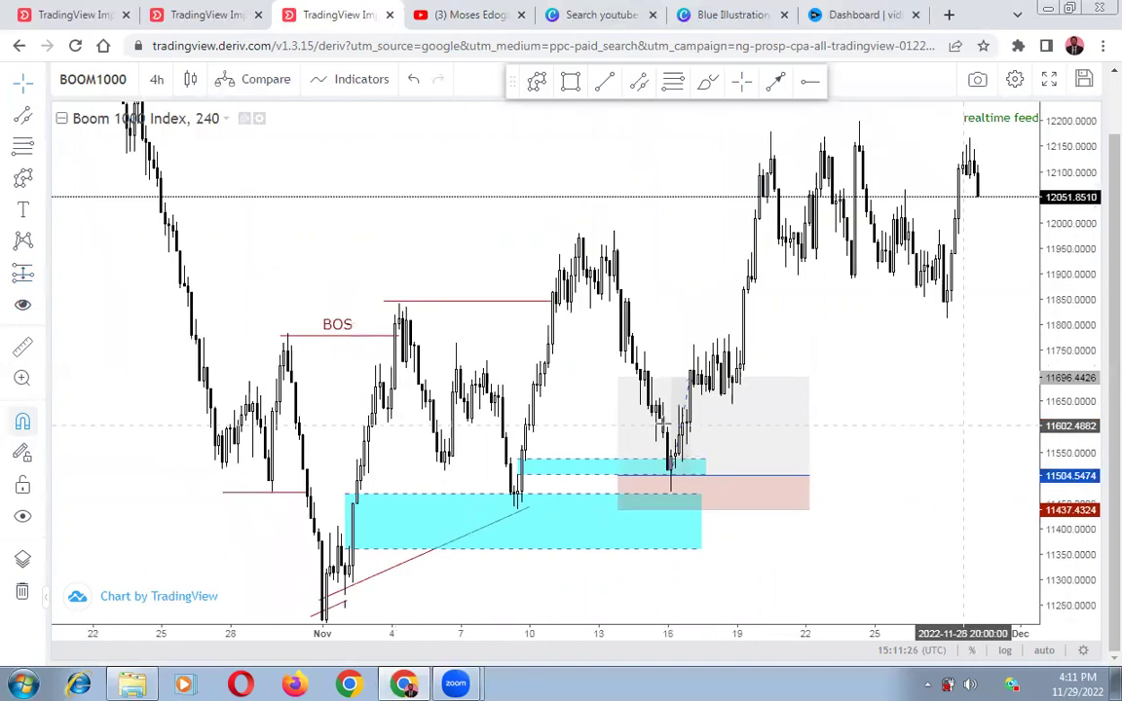
pyautogui.click(631, 417)
pyautogui.moveTo(627, 405)
pyautogui.mouseDown()
pyautogui.moveTo(664, 334)
pyautogui.moveTo(701, 148)
pyautogui.mouseUp()
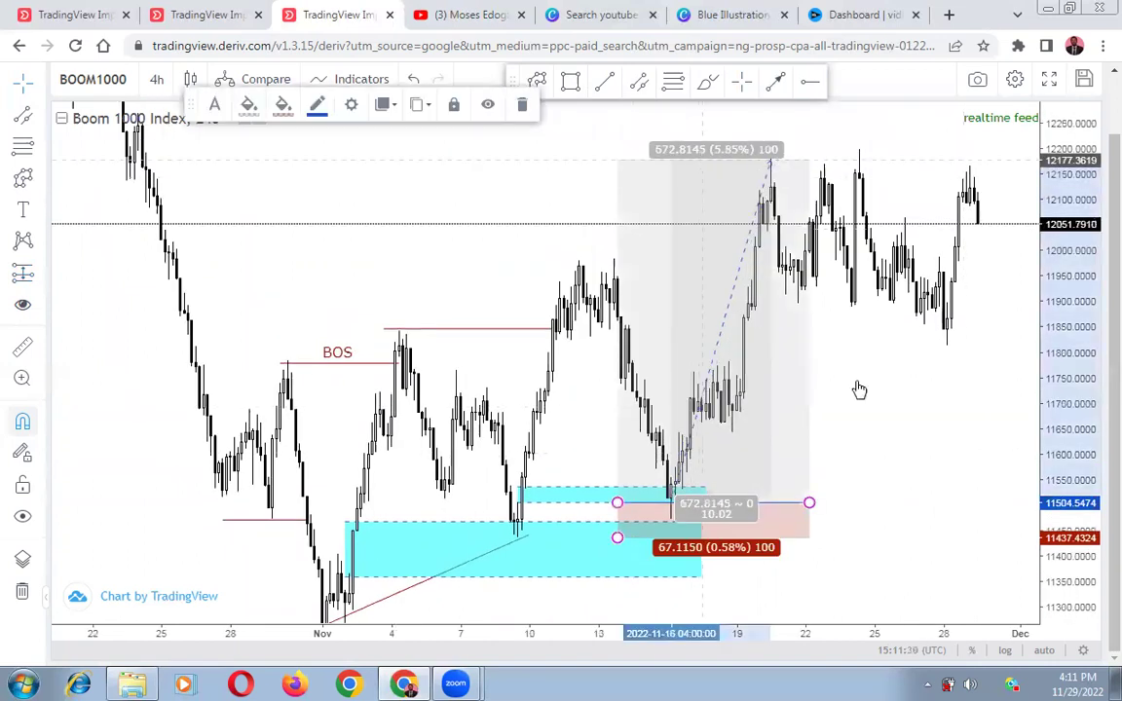
pyautogui.click(904, 449)
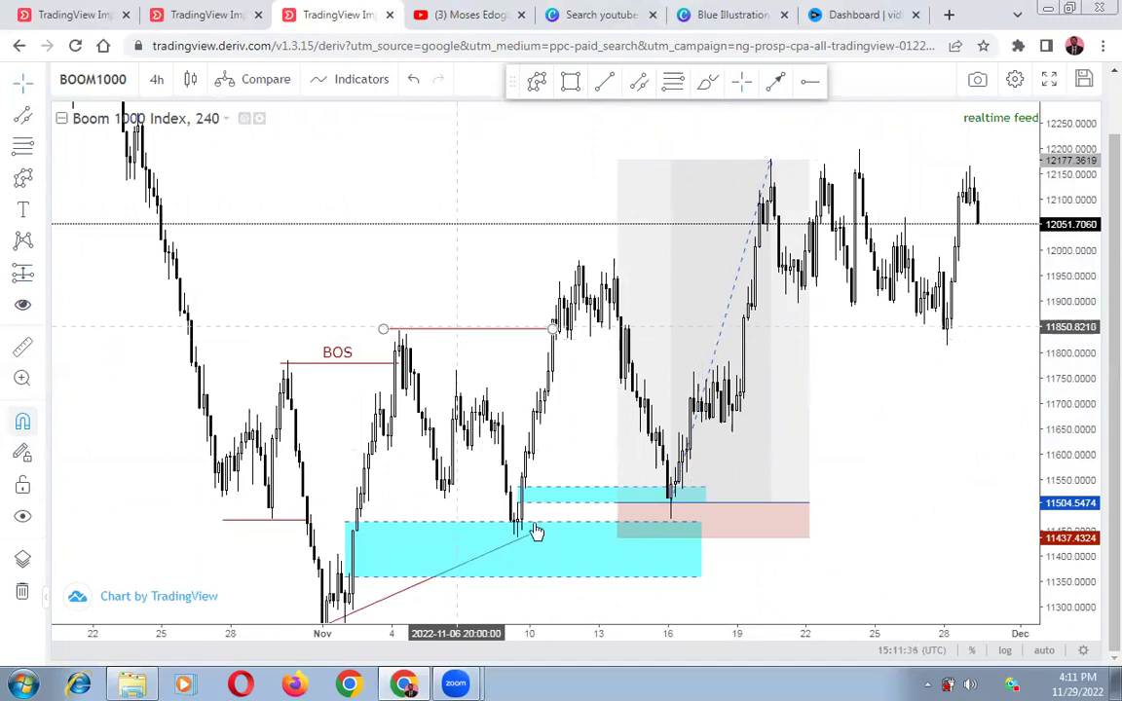
# - Place a second Long Position at the 9 November low, with entry at about 11437.7 and stop at about 11268.6
pyautogui.moveTo(477, 489); pyautogui.dragTo(505, 565)
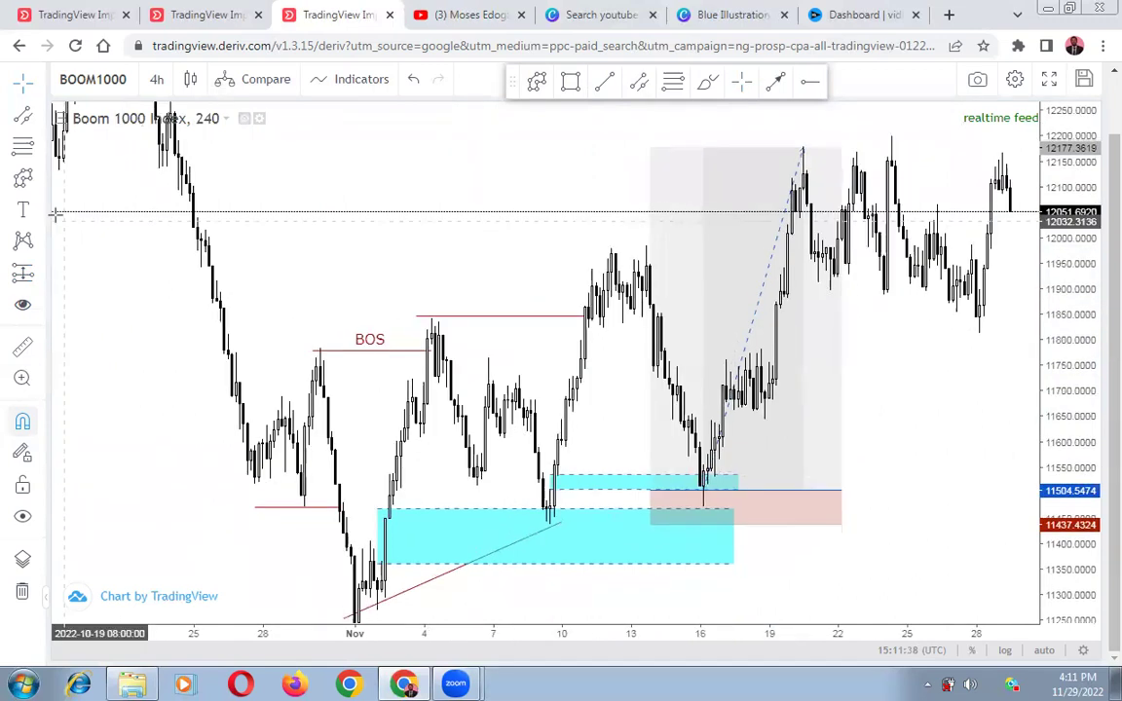
pyautogui.click(521, 527)
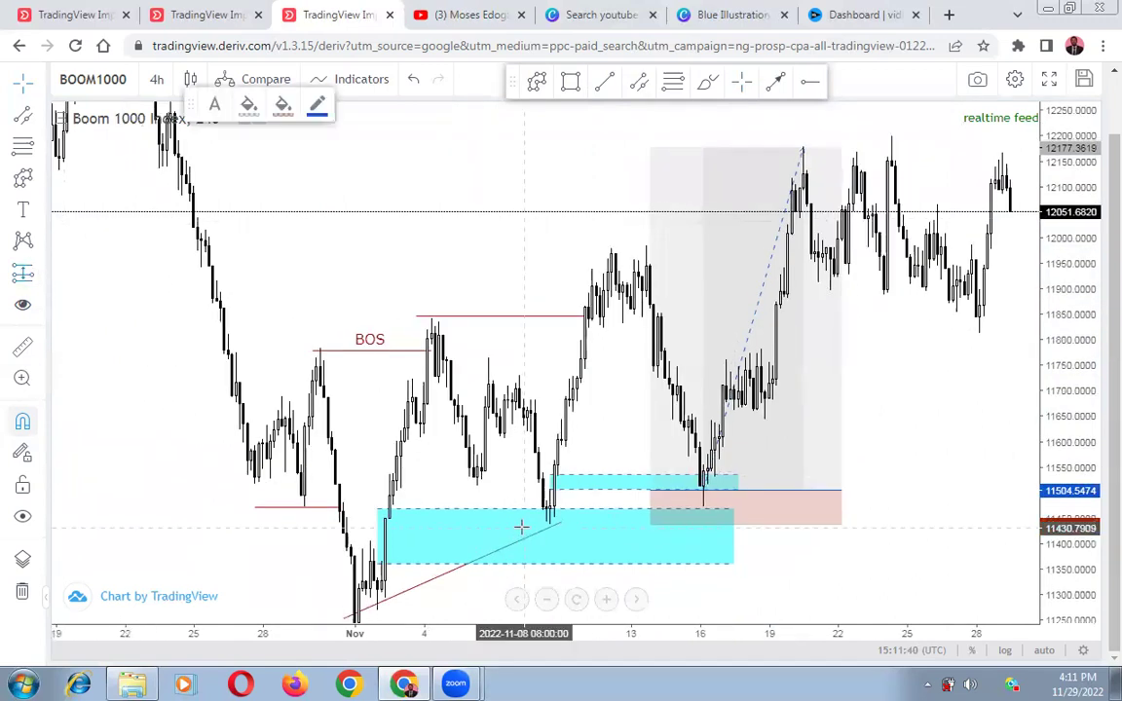
pyautogui.moveTo(497, 476); pyautogui.dragTo(497, 392)
pyautogui.moveTo(525, 575); pyautogui.dragTo(510, 527)
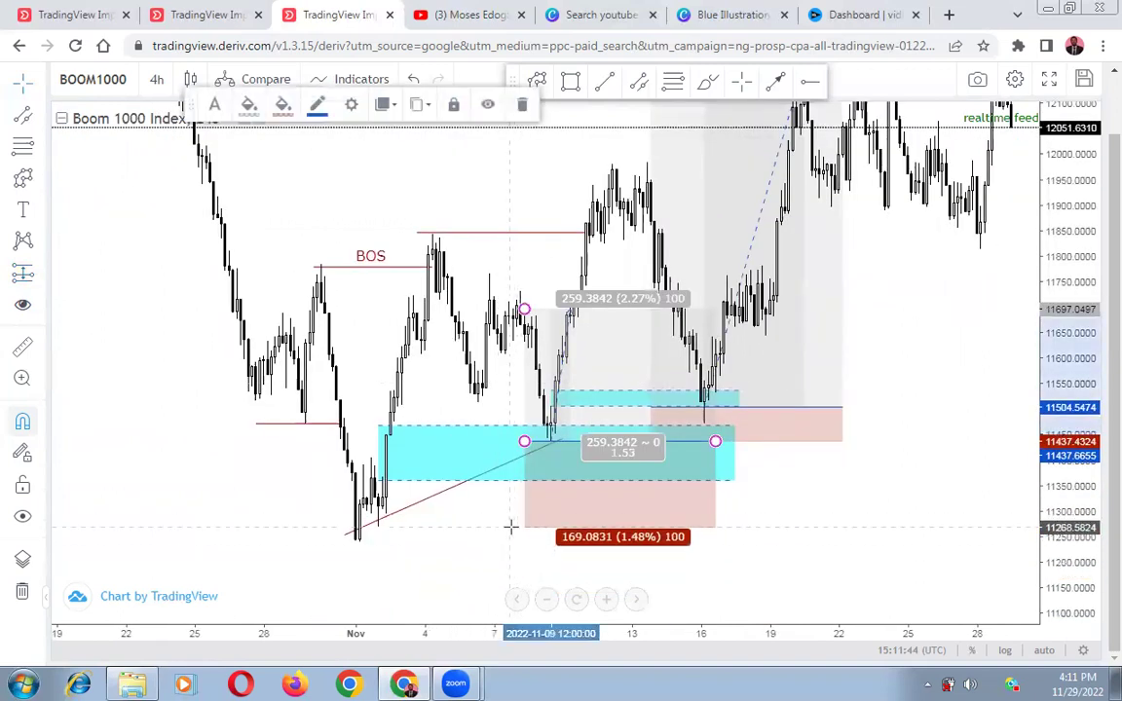
# - Raise the second long position's target to about 12174
pyautogui.moveTo(525, 312); pyautogui.dragTo(569, 166)
pyautogui.moveTo(396, 187); pyautogui.dragTo(402, 253)
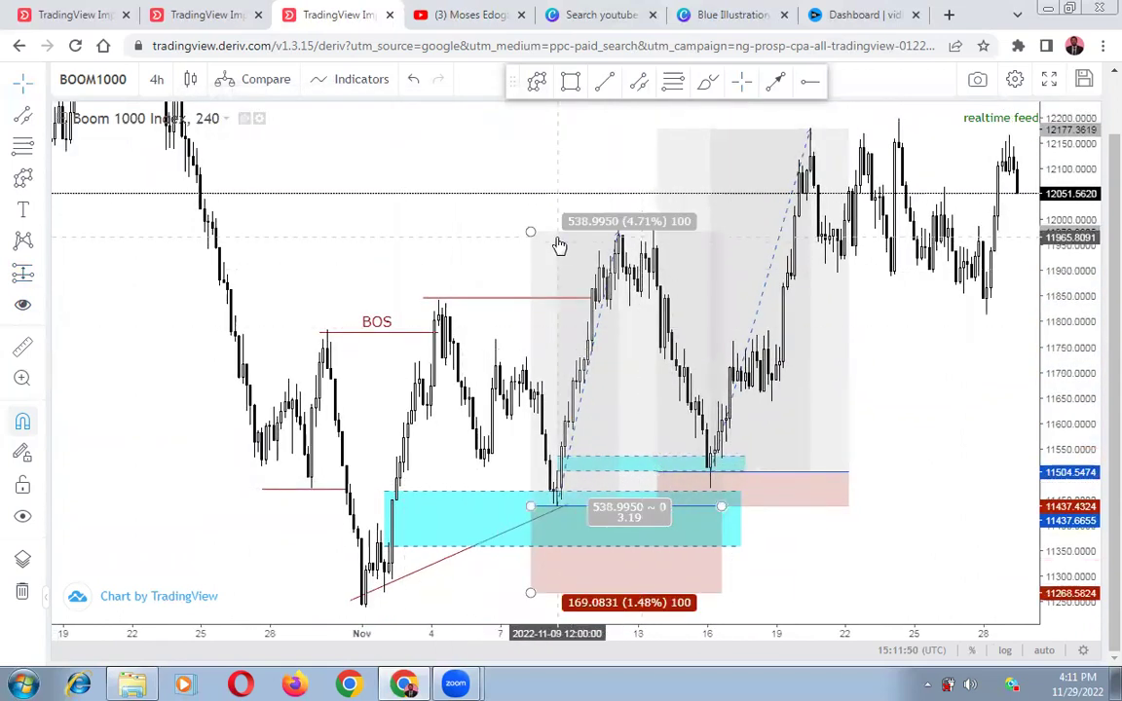
pyautogui.moveTo(531, 236); pyautogui.dragTo(531, 130)
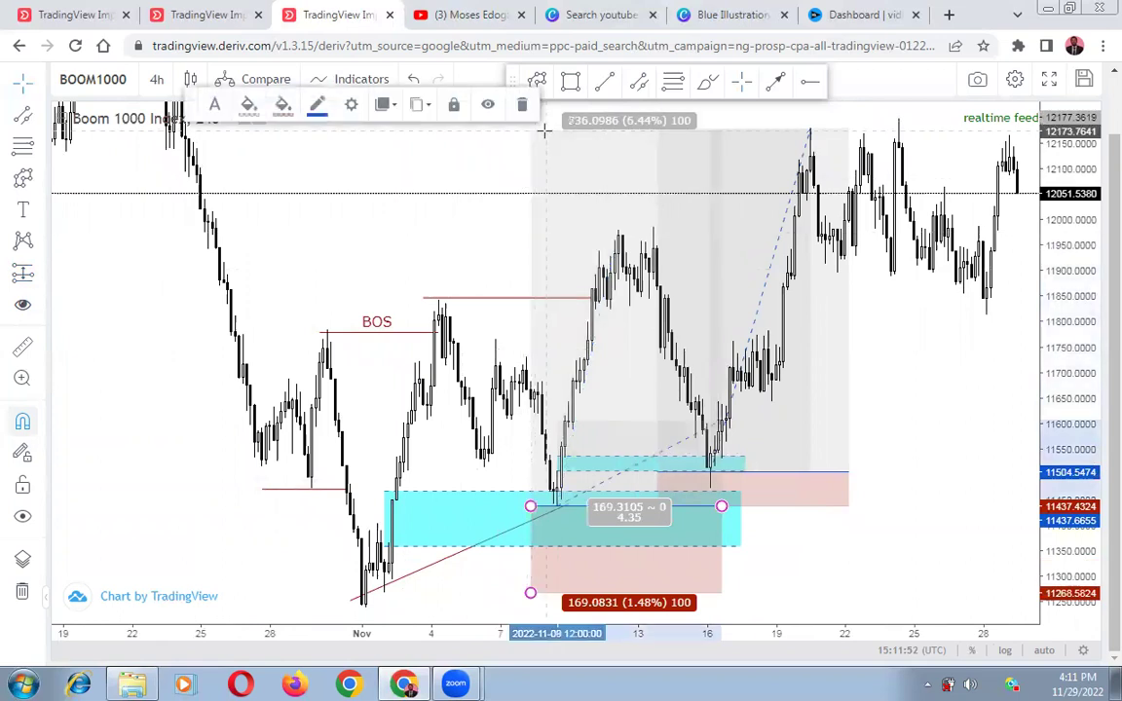
pyautogui.click(469, 214)
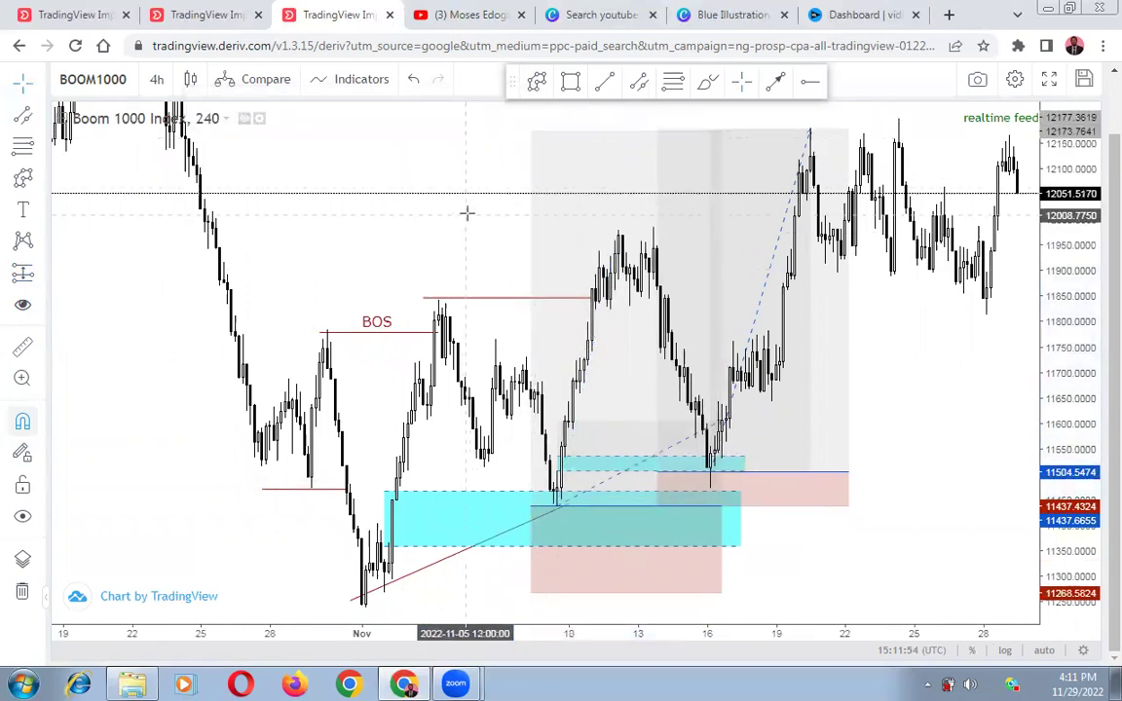
# - Draw a horizontal trend line at about 11985 from the 12 November swing high to the 20 November candles that break it
pyautogui.moveTo(913, 392); pyautogui.dragTo(882, 451)
pyautogui.scroll(2, 880, 446)
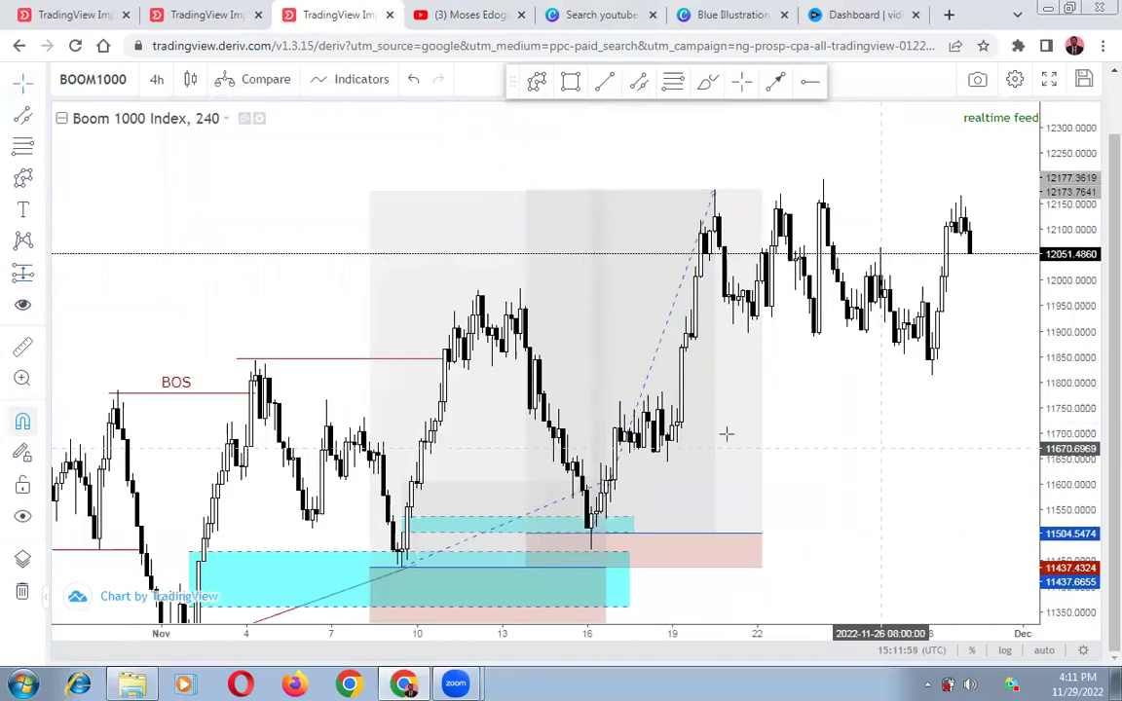
pyautogui.click(604, 83)
pyautogui.click(469, 286)
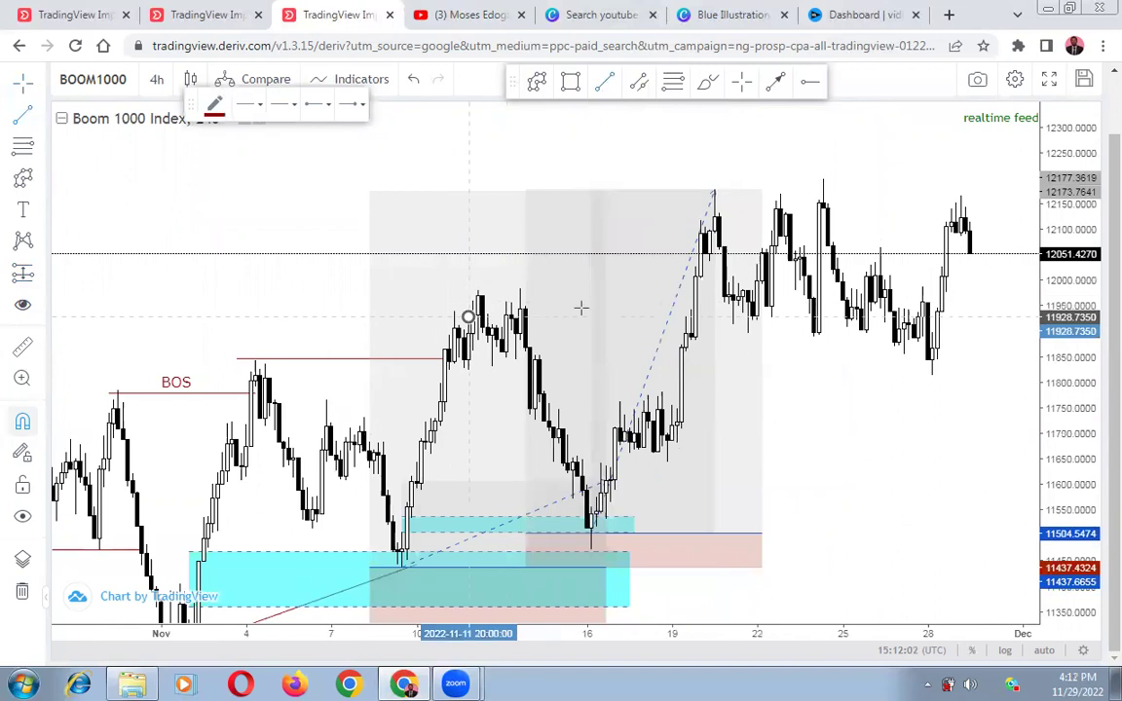
pyautogui.click(687, 316)
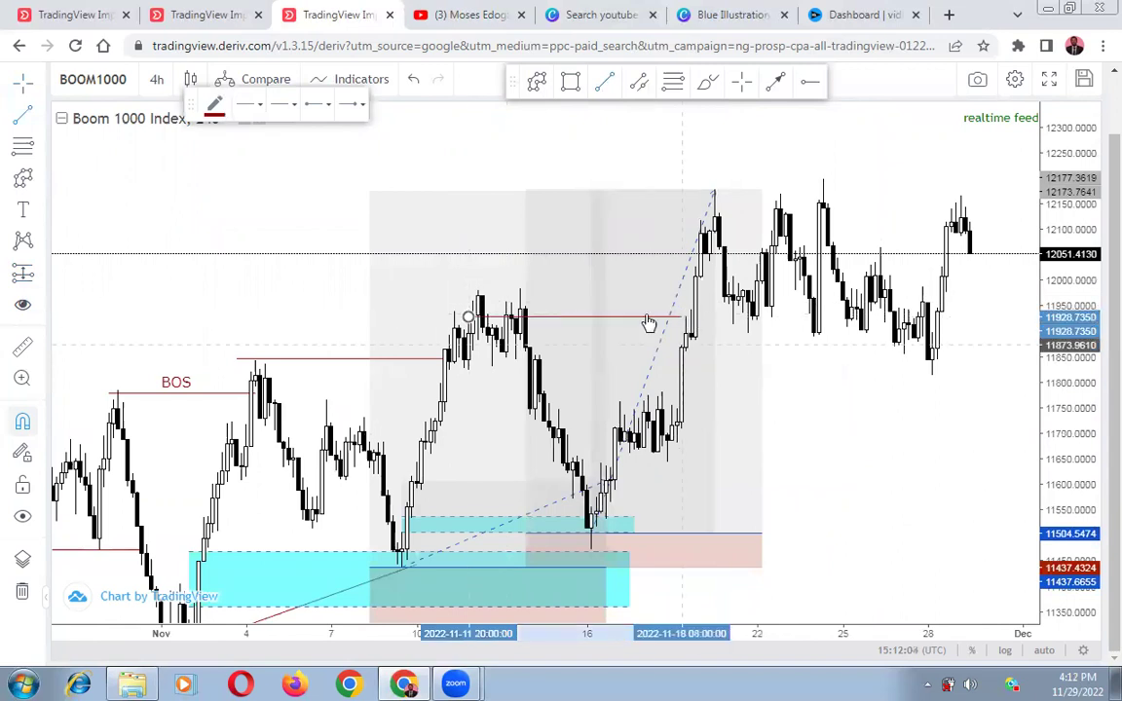
pyautogui.moveTo(623, 318); pyautogui.dragTo(640, 289)
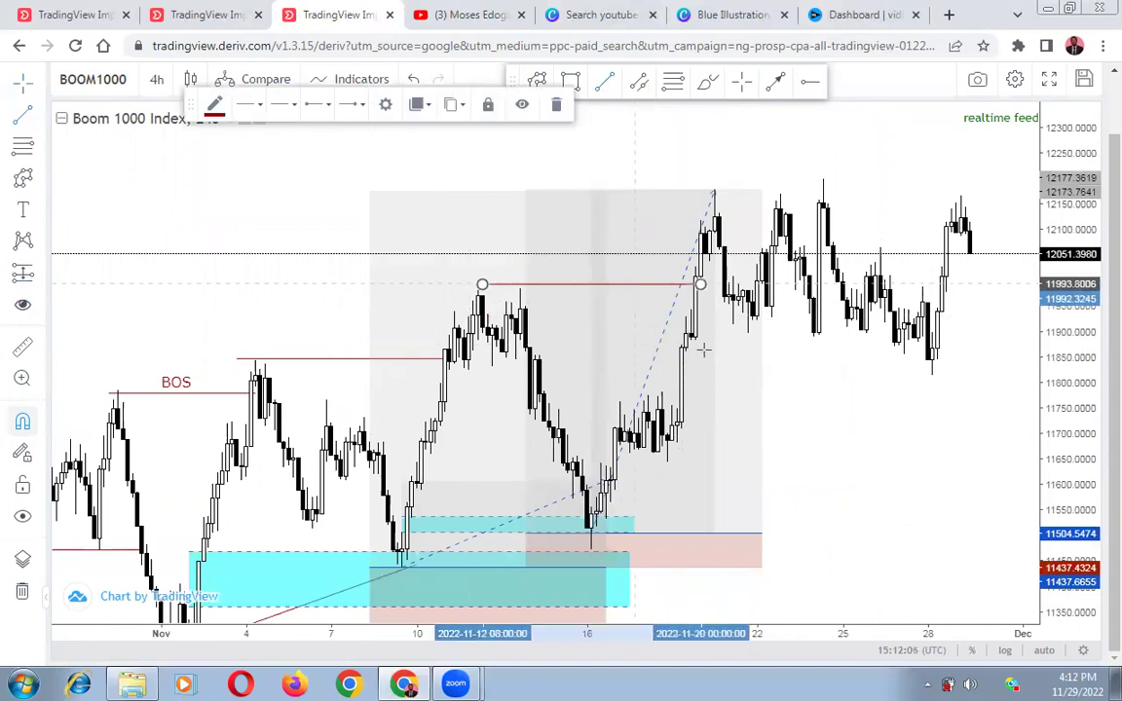
pyautogui.click(773, 410)
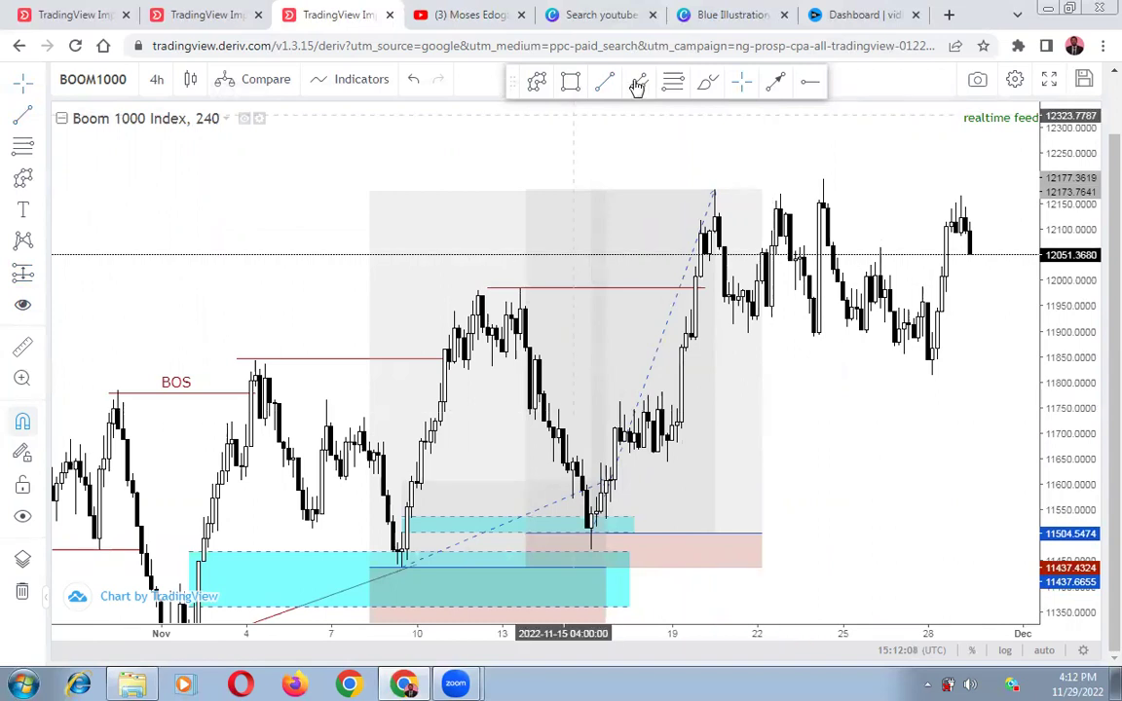
# - Draw a parallel channel as a demand zone from 18 to 29 November, between about 11856 and 11779
pyautogui.click(668, 375)
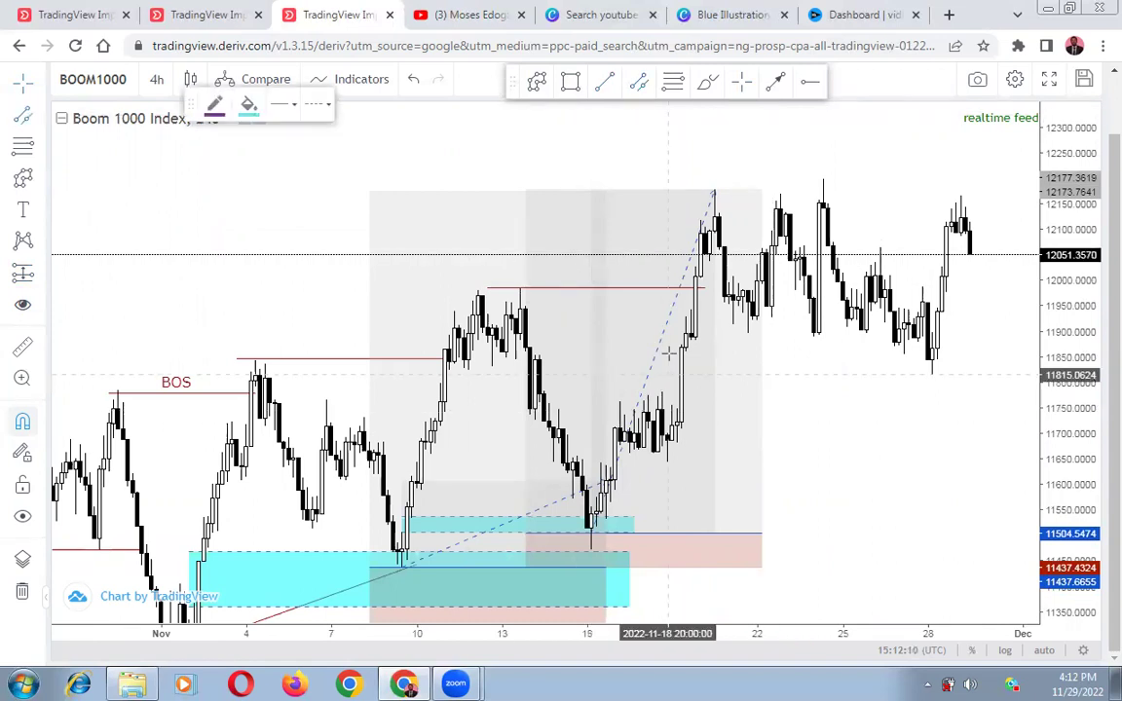
pyautogui.click(667, 353)
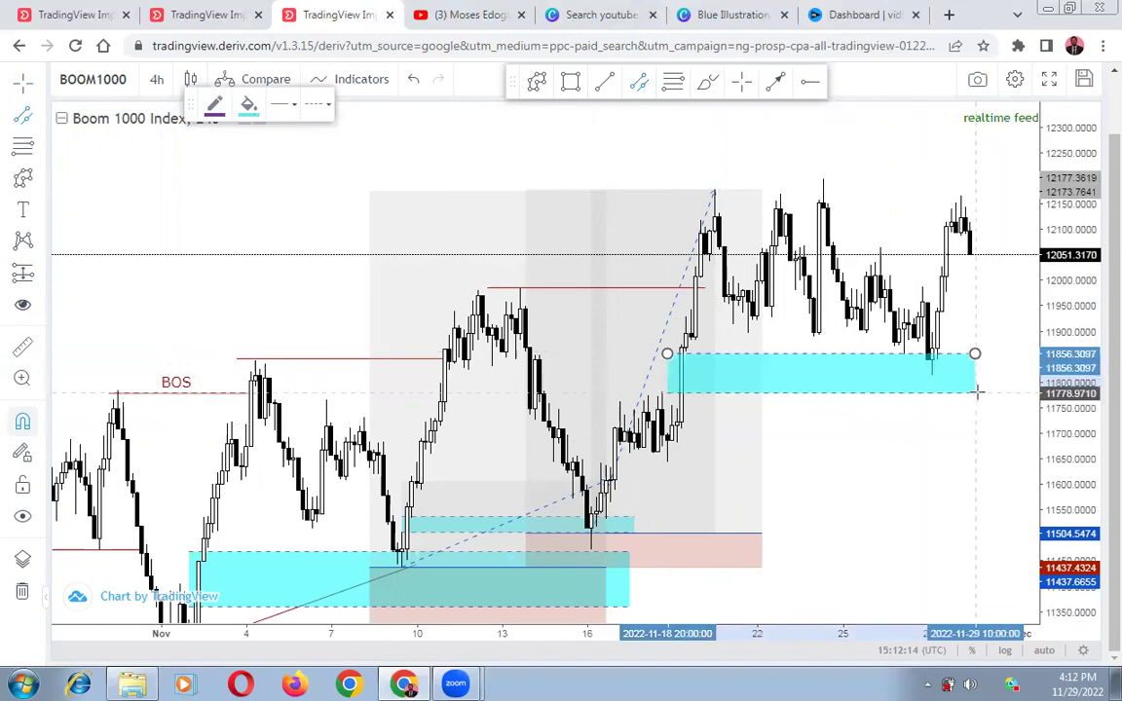
pyautogui.click(977, 390)
pyautogui.click(967, 436)
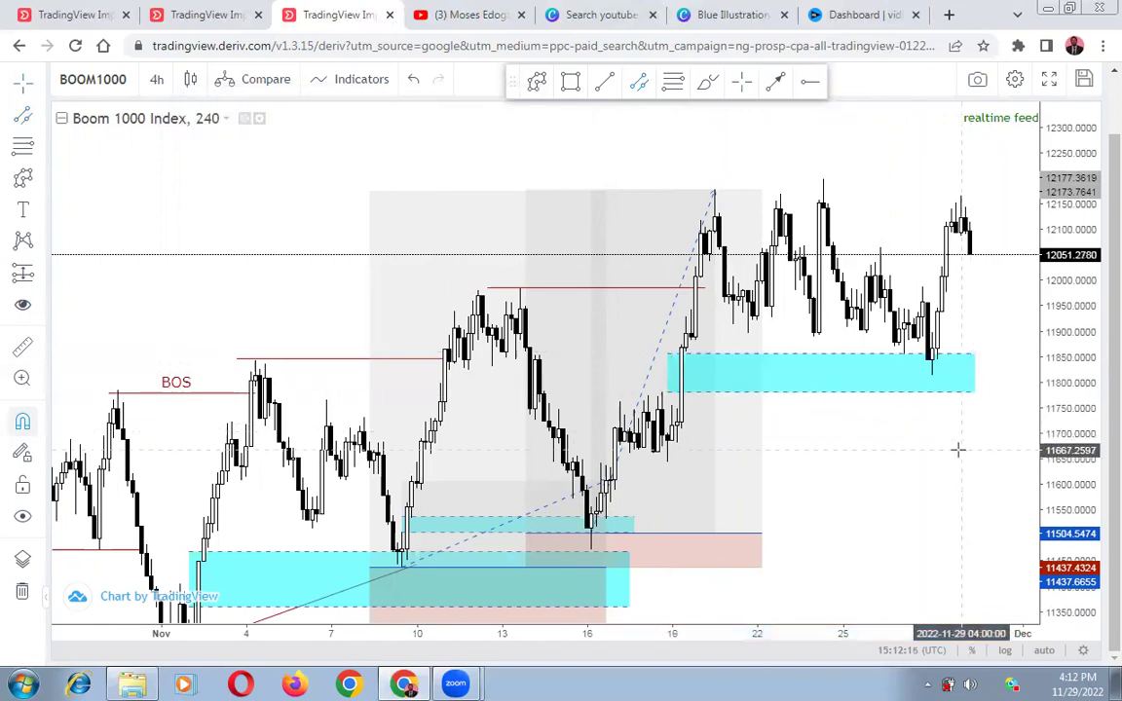
# - Place a Long Position at the 27 November candles with entry at about 11878, stop at about 11710.6 and target at about 12174.6
pyautogui.moveTo(959, 449); pyautogui.dragTo(897, 447)
pyautogui.scroll(-1, 897, 436)
pyautogui.scroll(1, 904, 440)
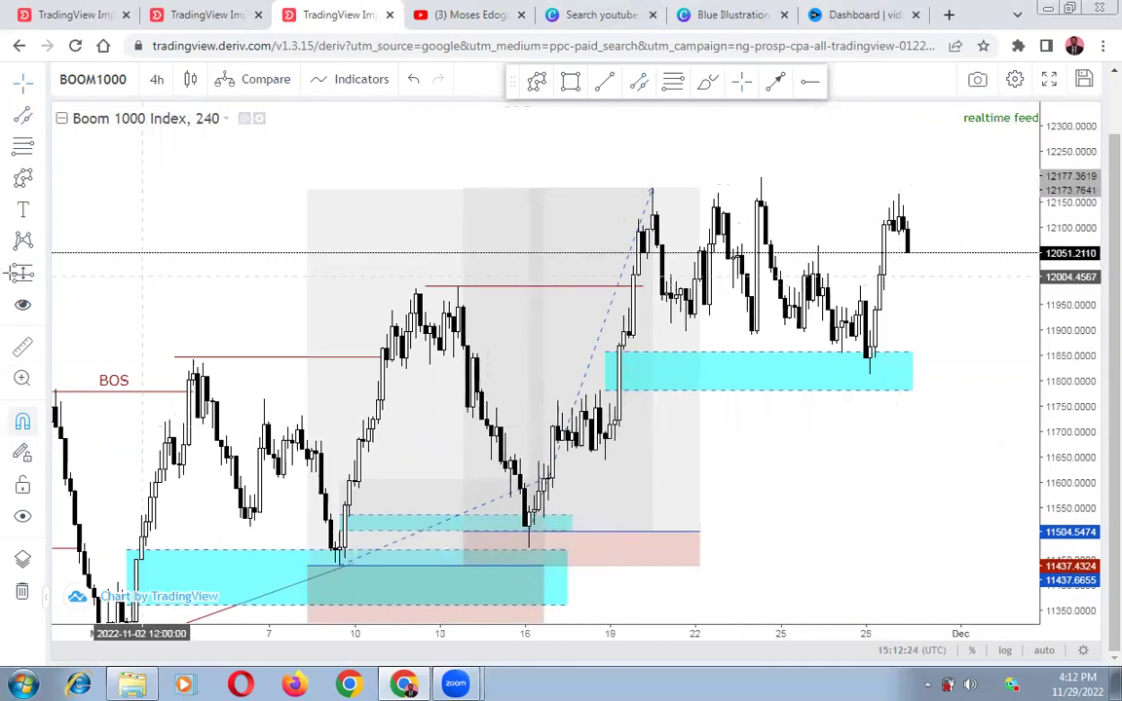
pyautogui.click(769, 358)
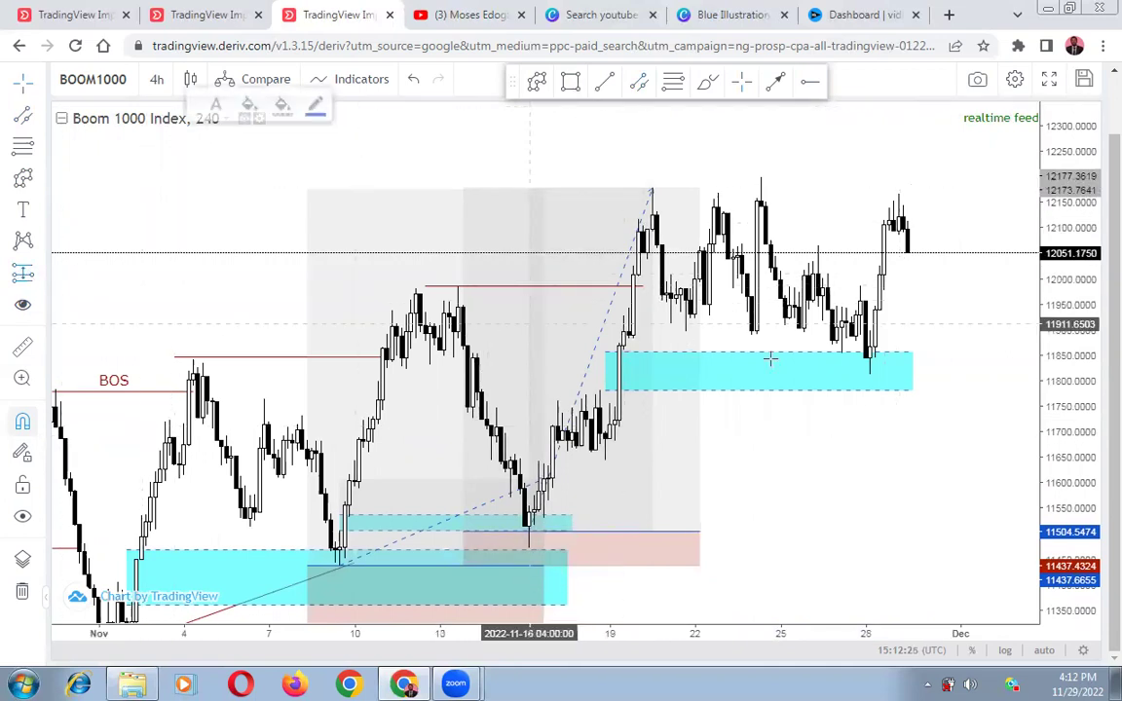
pyautogui.moveTo(855, 341)
pyautogui.mouseDown()
pyautogui.moveTo(856, 440)
pyautogui.moveTo(856, 426)
pyautogui.mouseUp()
pyautogui.moveTo(856, 245); pyautogui.dragTo(858, 189)
pyautogui.click(751, 185)
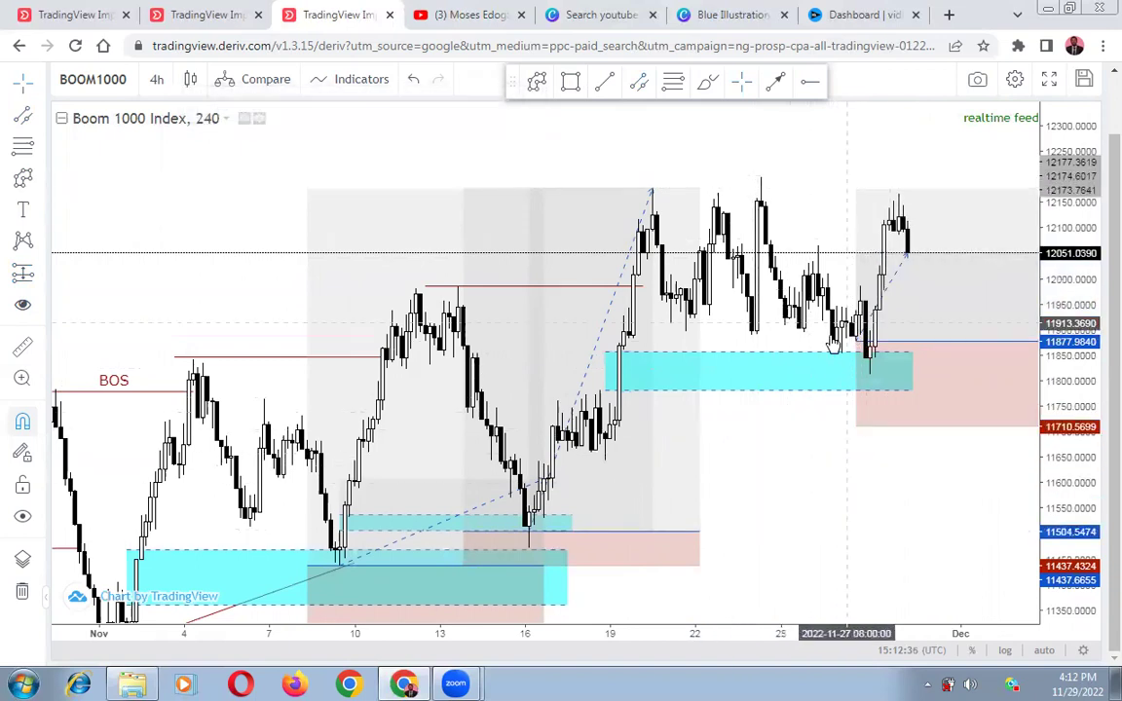
pyautogui.click(888, 388)
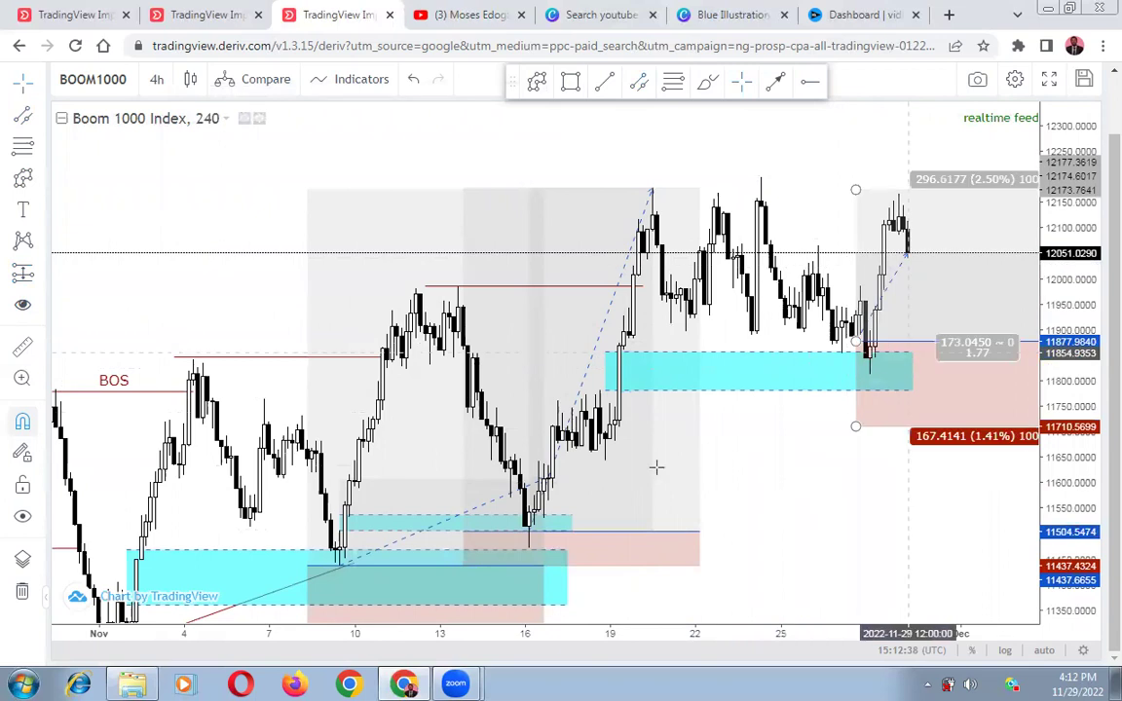
pyautogui.click(864, 477)
# - Delete all three long positions from the chart, keeping the demand zones and trend lines
pyautogui.scroll(-1, 836, 477)
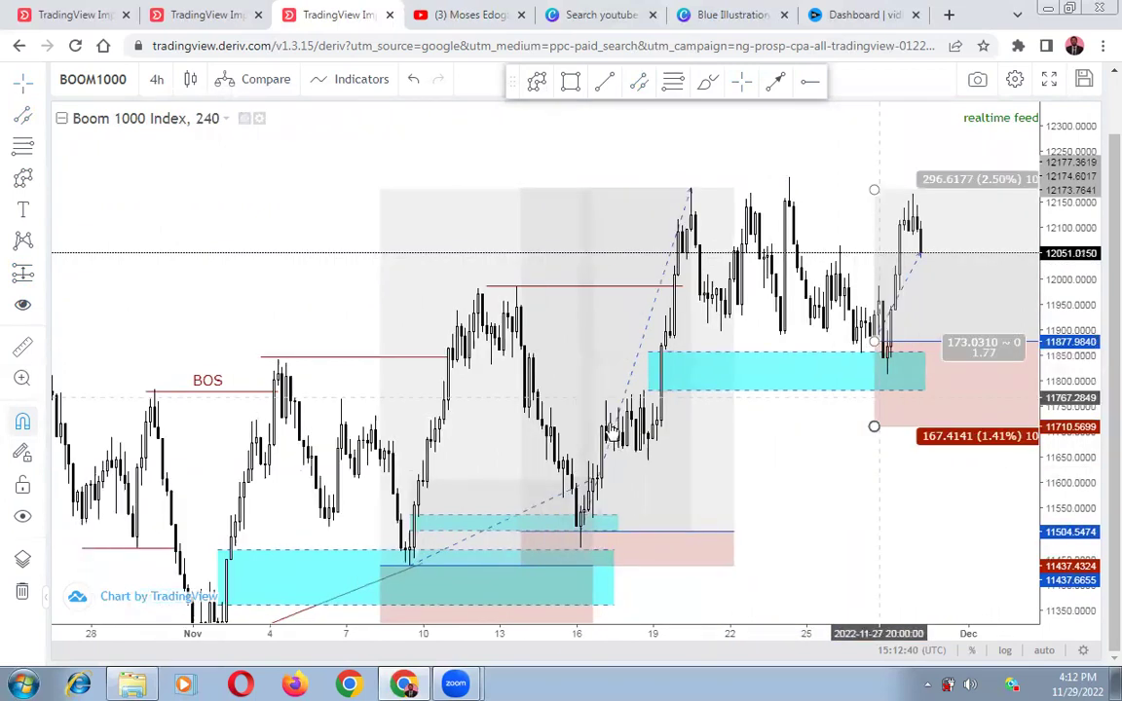
pyautogui.scroll(1, 403, 260)
pyautogui.click(404, 260)
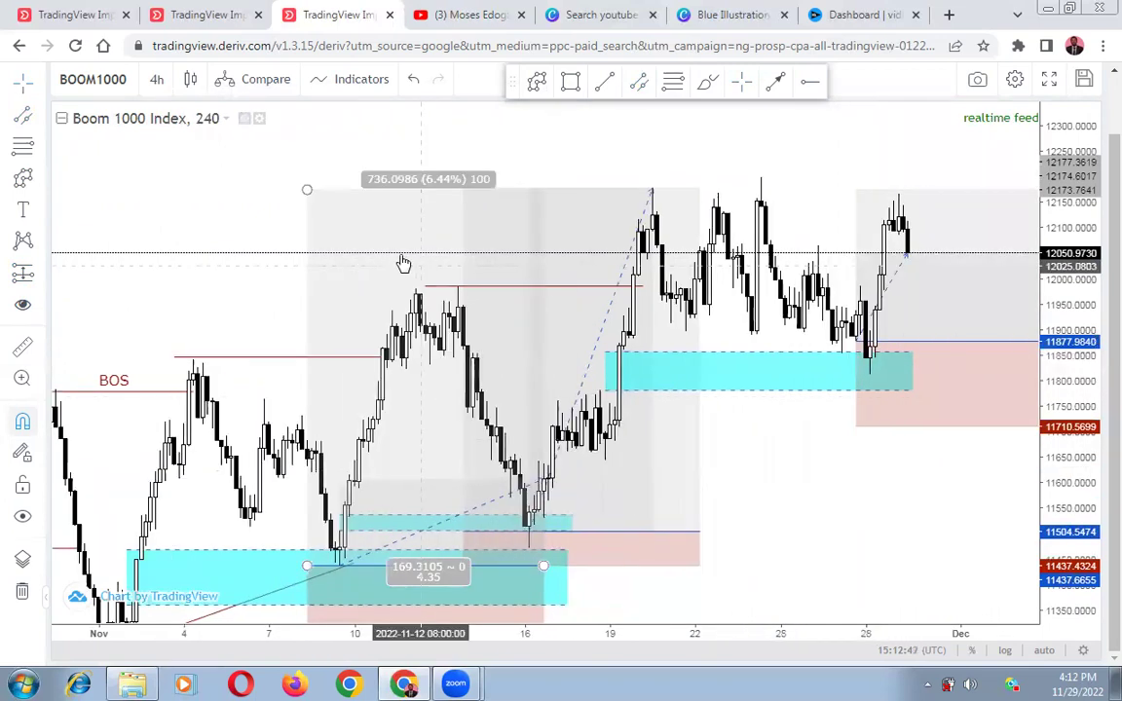
pyautogui.click(523, 105)
pyautogui.click(520, 239)
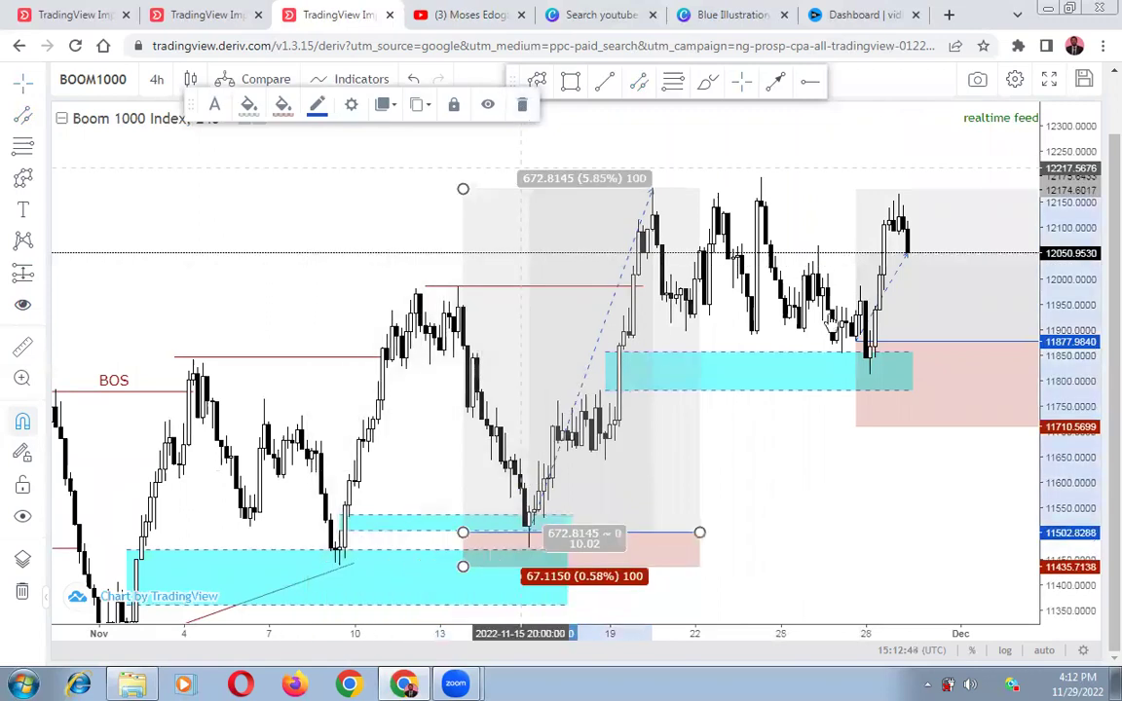
pyautogui.click(833, 318)
pyautogui.click(855, 216)
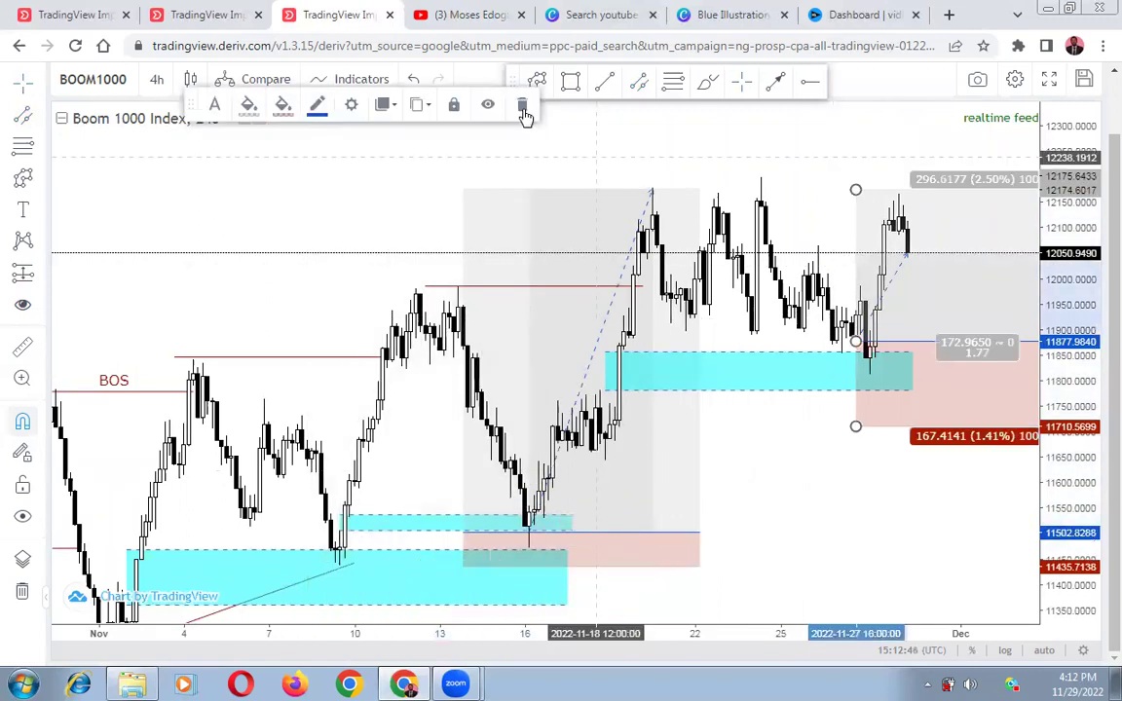
pyautogui.click(522, 104)
pyautogui.click(560, 219)
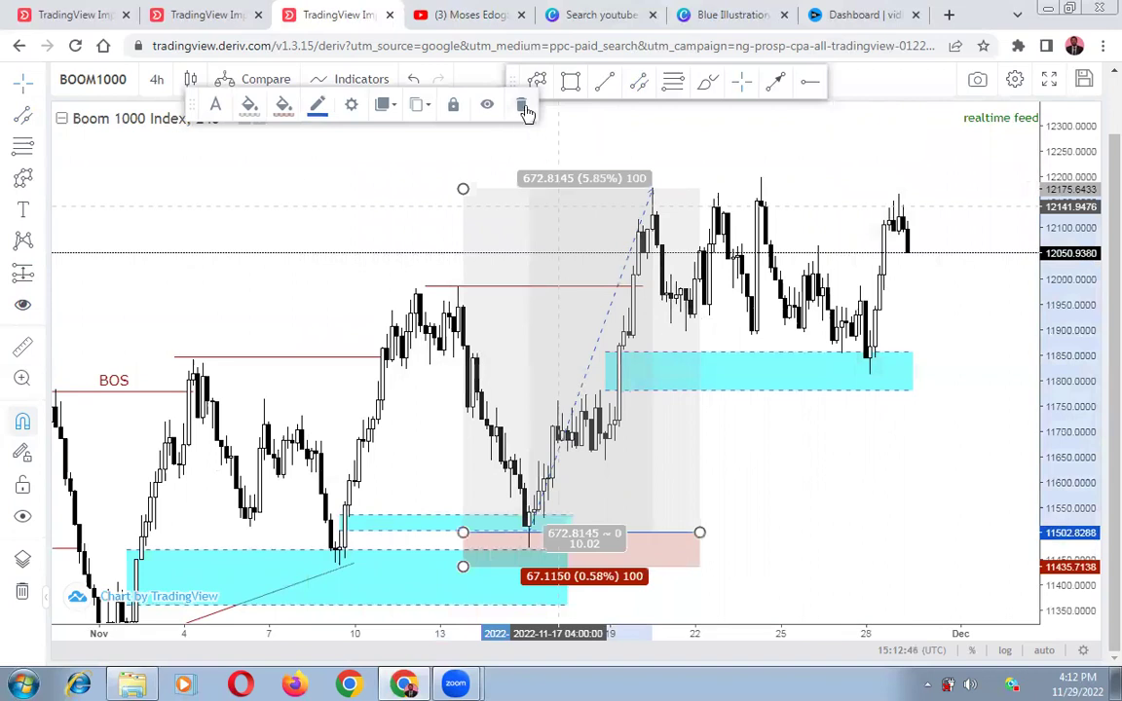
pyautogui.click(524, 107)
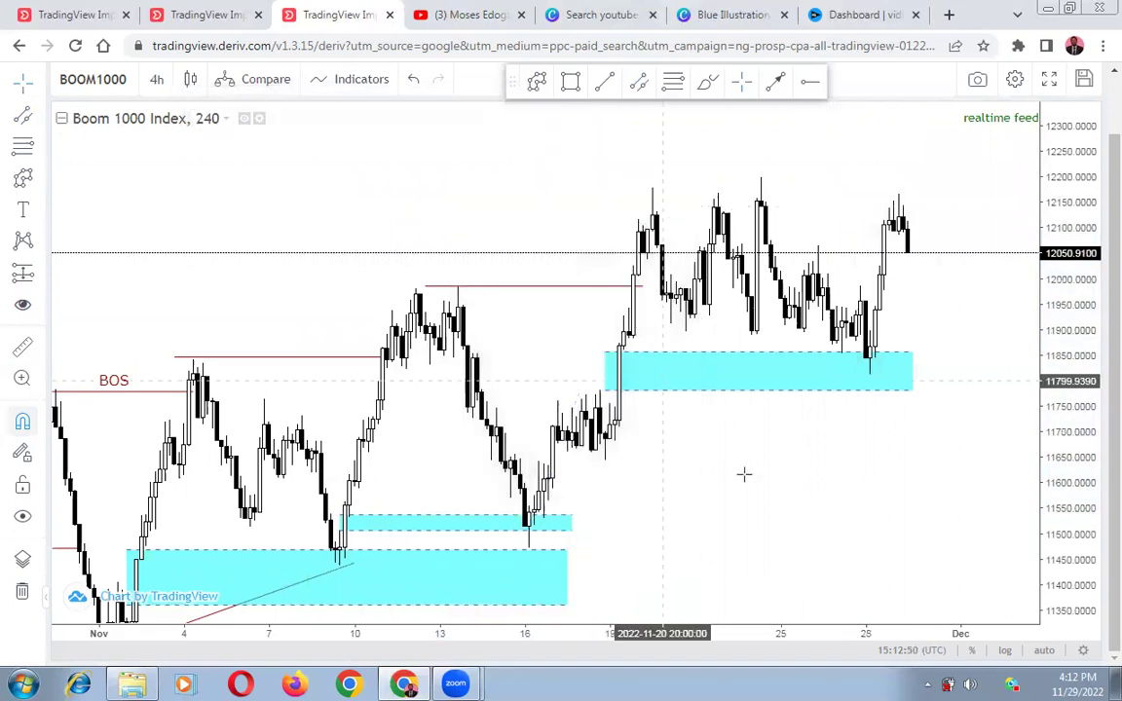
# - Switch the Boom 1000 Index chart to the 15-minute timeframe
pyautogui.moveTo(711, 495); pyautogui.dragTo(736, 480)
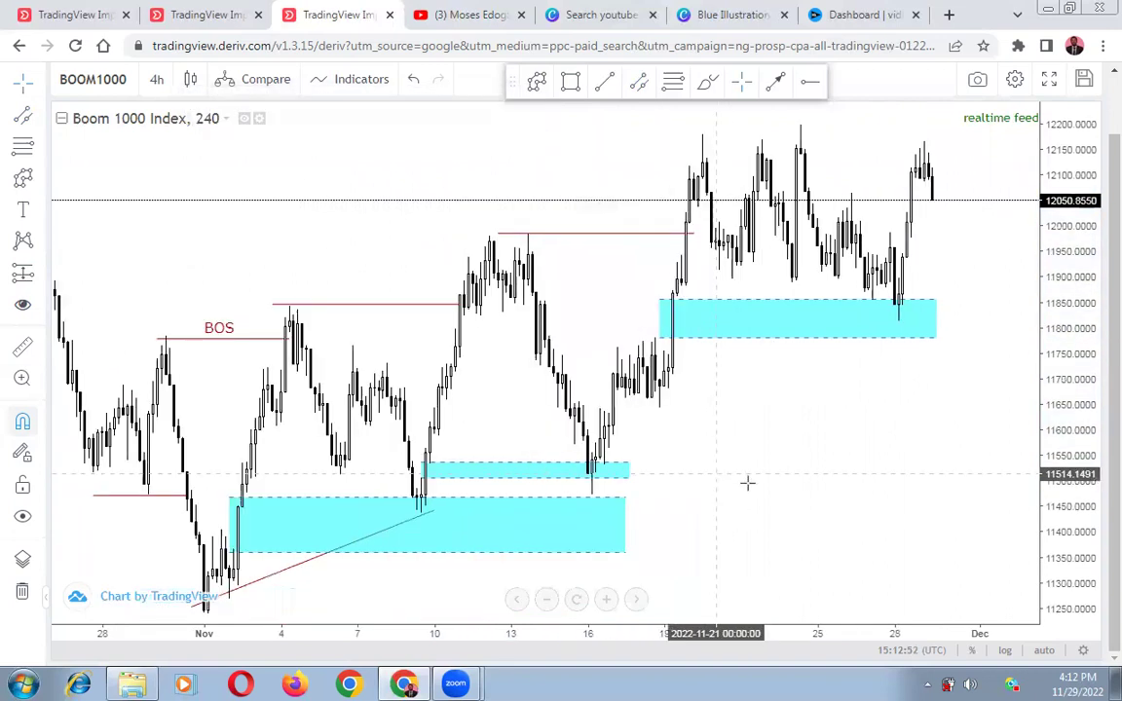
pyautogui.click(156, 81)
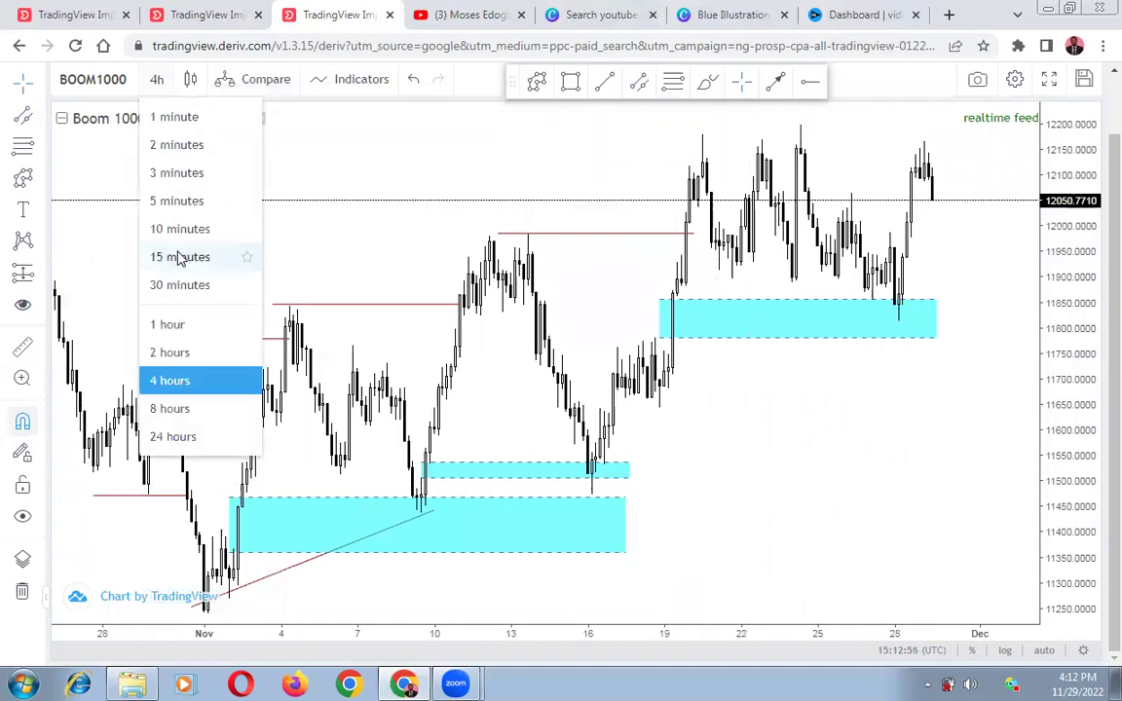
pyautogui.click(179, 257)
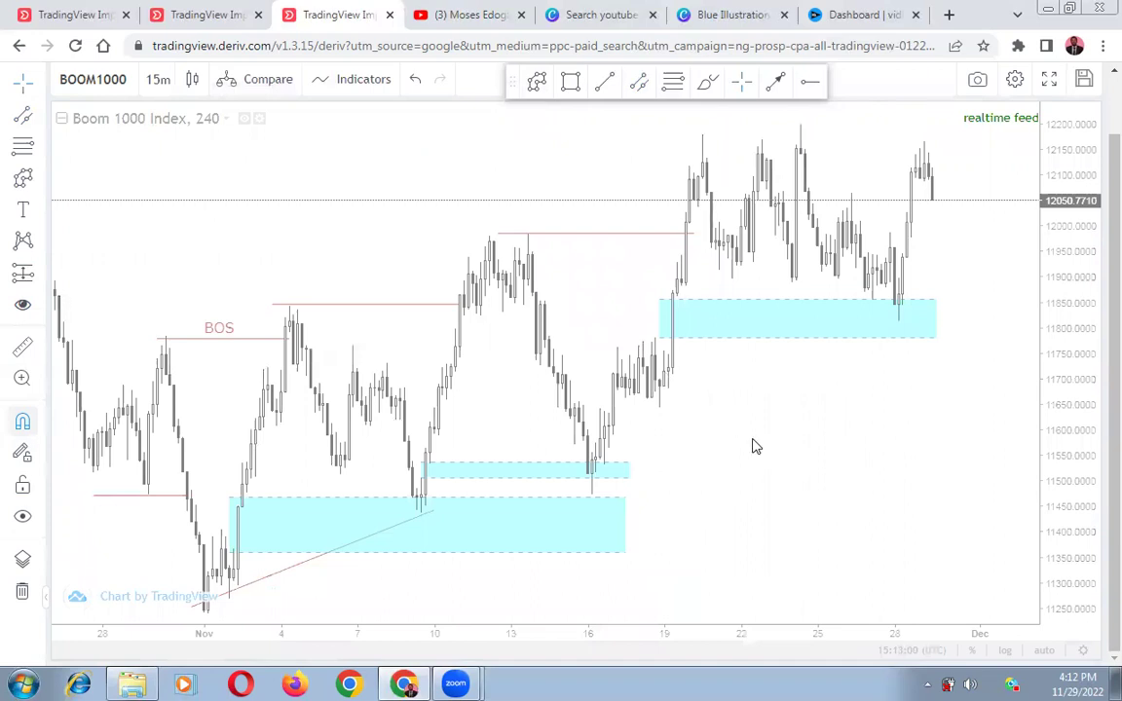
pyautogui.scroll(-5, 753, 444)
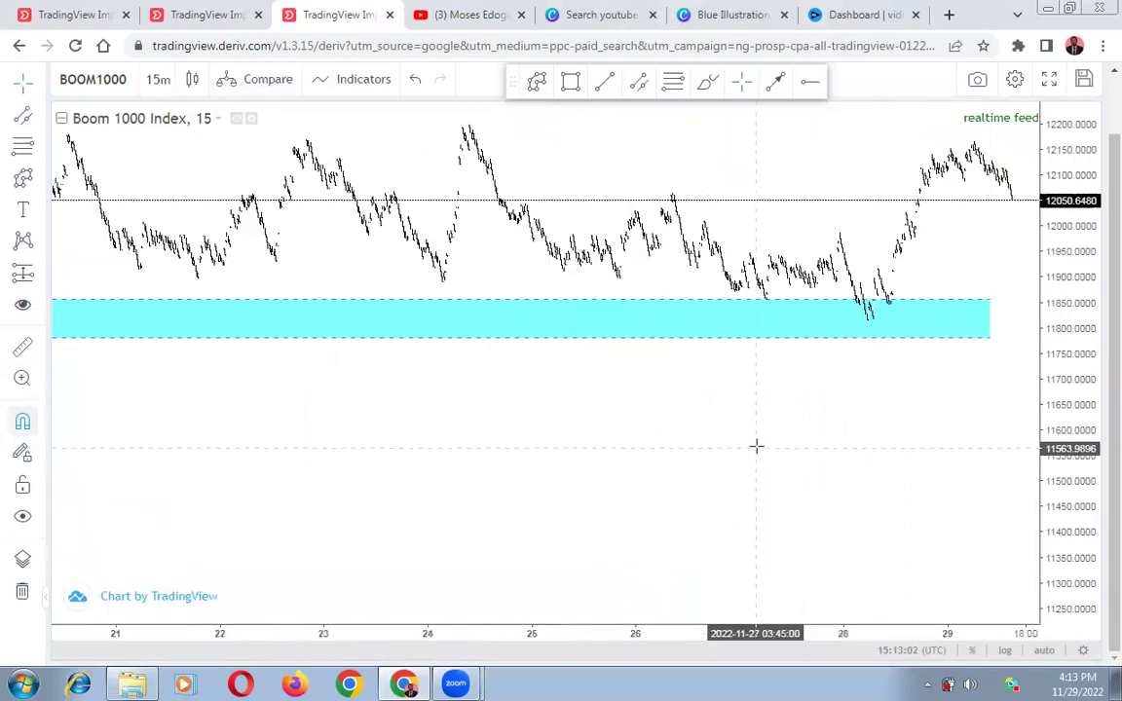
pyautogui.scroll(2, 735, 443)
# - Go back through the 15-minute chart and examine the price action around the 9 November low and its demand zones
pyautogui.moveTo(465, 450); pyautogui.dragTo(989, 463)
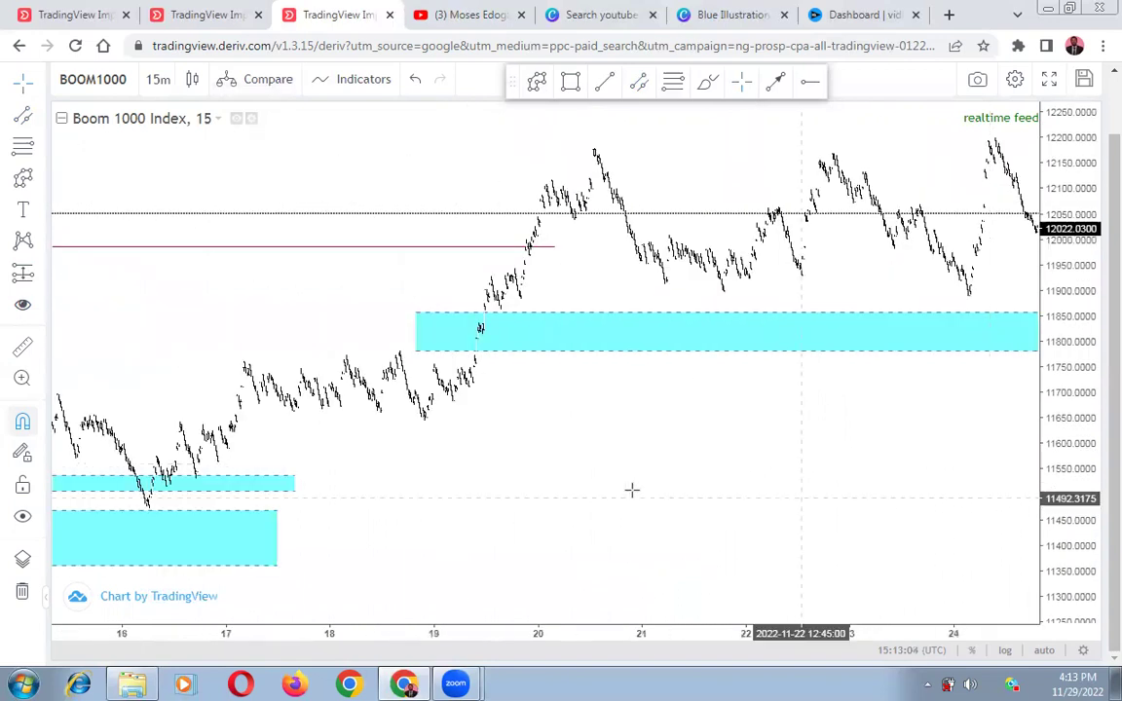
pyautogui.moveTo(663, 472); pyautogui.dragTo(945, 413)
pyautogui.hscroll(-10, 808, 486)
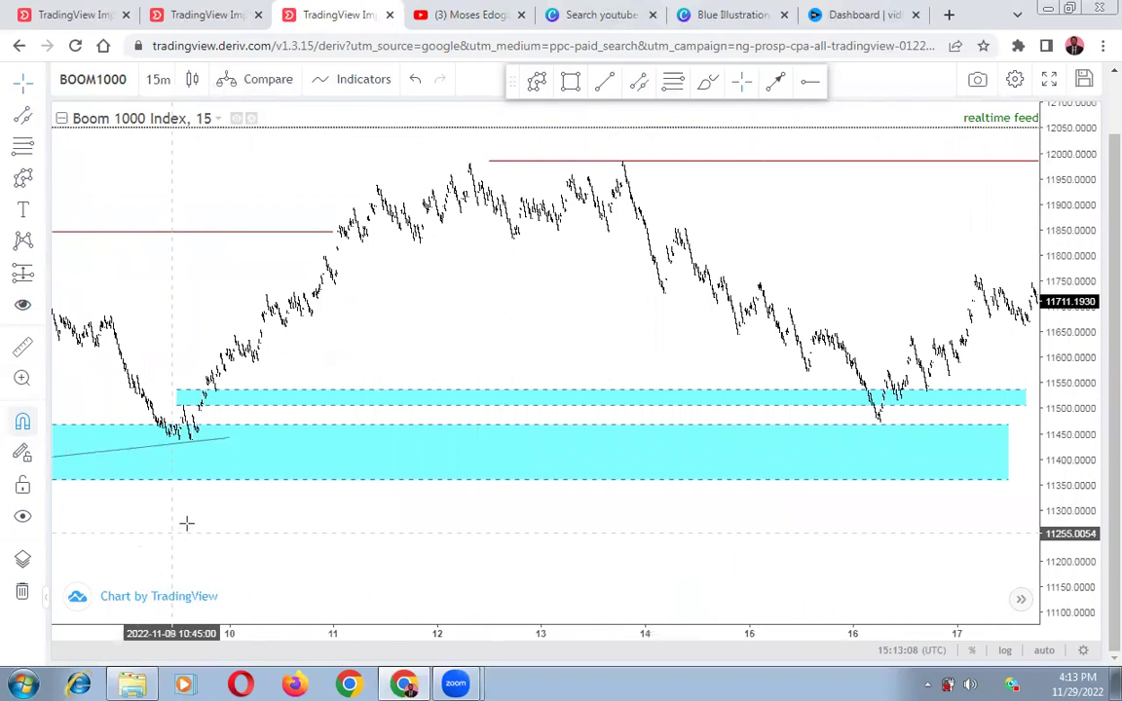
pyautogui.moveTo(185, 527); pyautogui.dragTo(566, 513)
pyautogui.scroll(3, 585, 517)
pyautogui.moveTo(1070, 473); pyautogui.dragTo(1086, 112)
pyautogui.hscroll(-5, 714, 353)
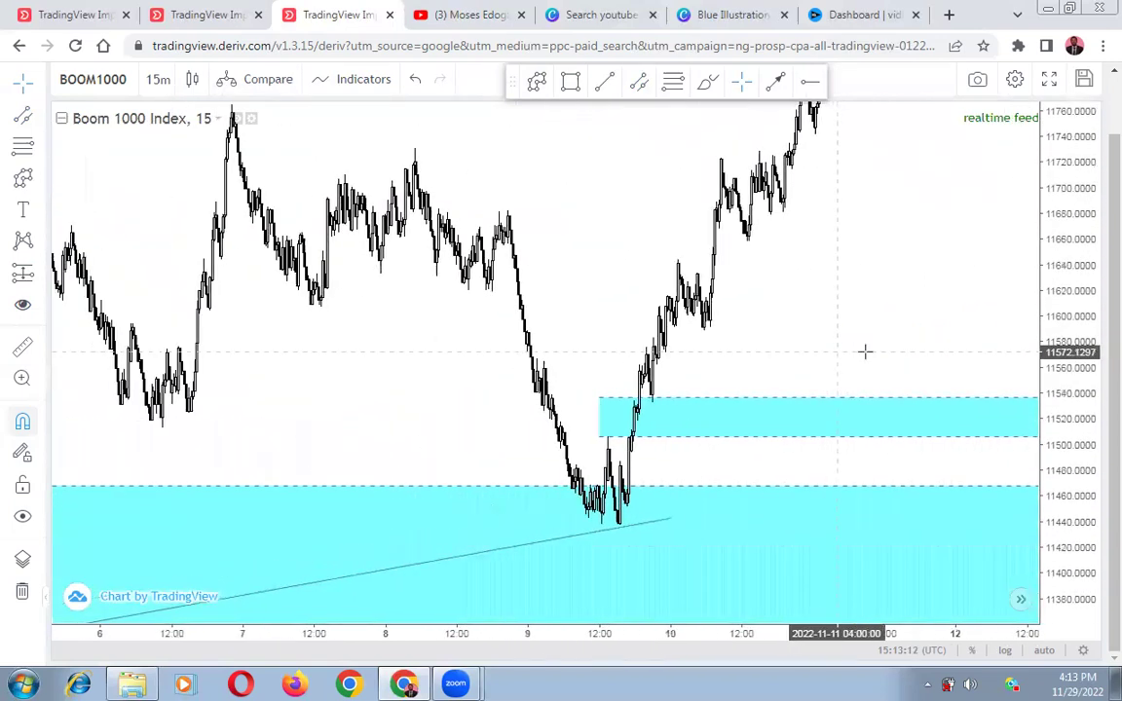
pyautogui.moveTo(1061, 552); pyautogui.dragTo(889, 418)
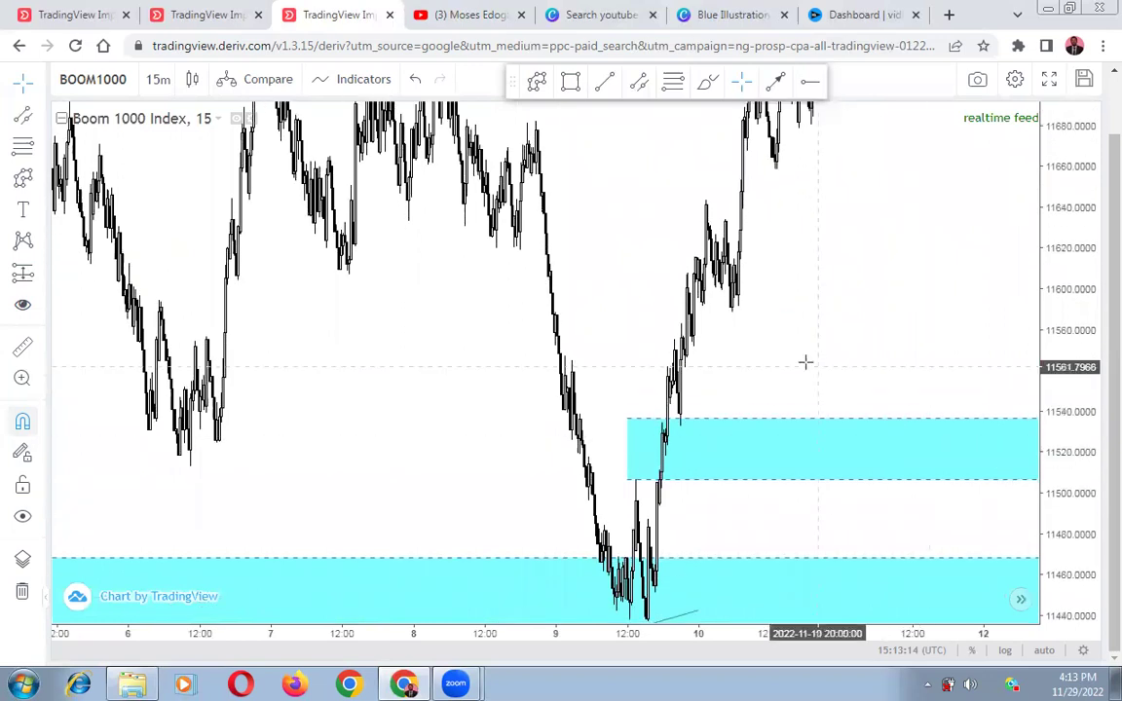
pyautogui.scroll(2, 751, 352)
pyautogui.moveTo(714, 356); pyautogui.dragTo(880, 259)
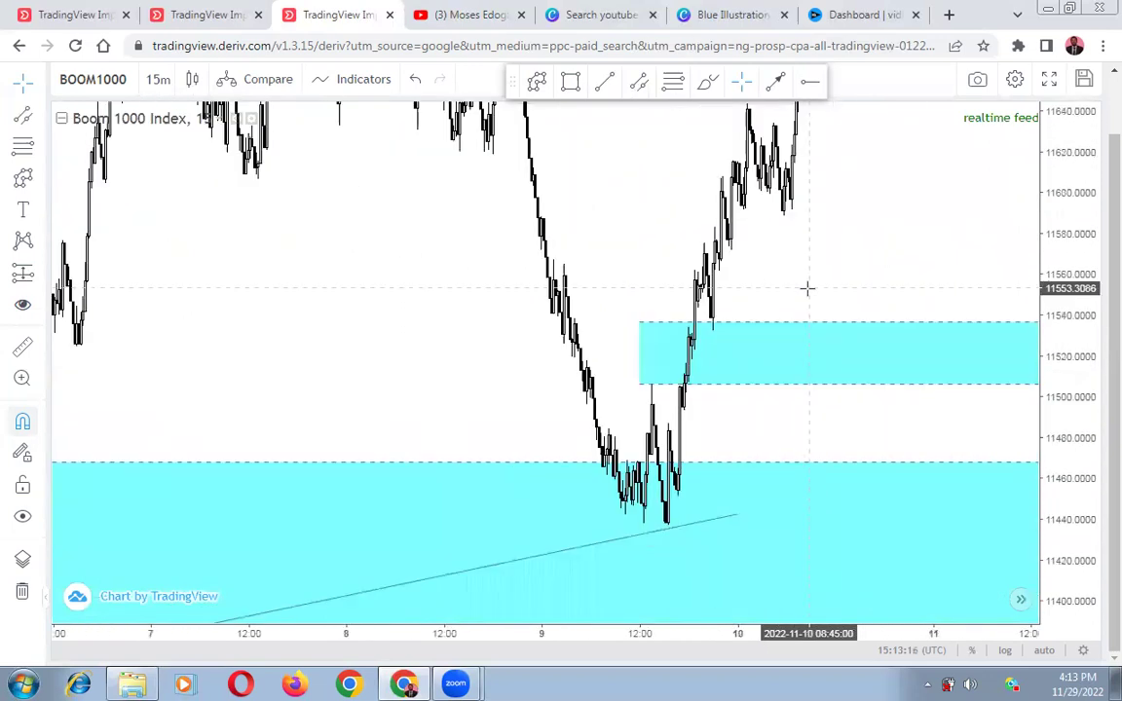
pyautogui.scroll(2, 838, 275)
pyautogui.hscroll(-2, 893, 424)
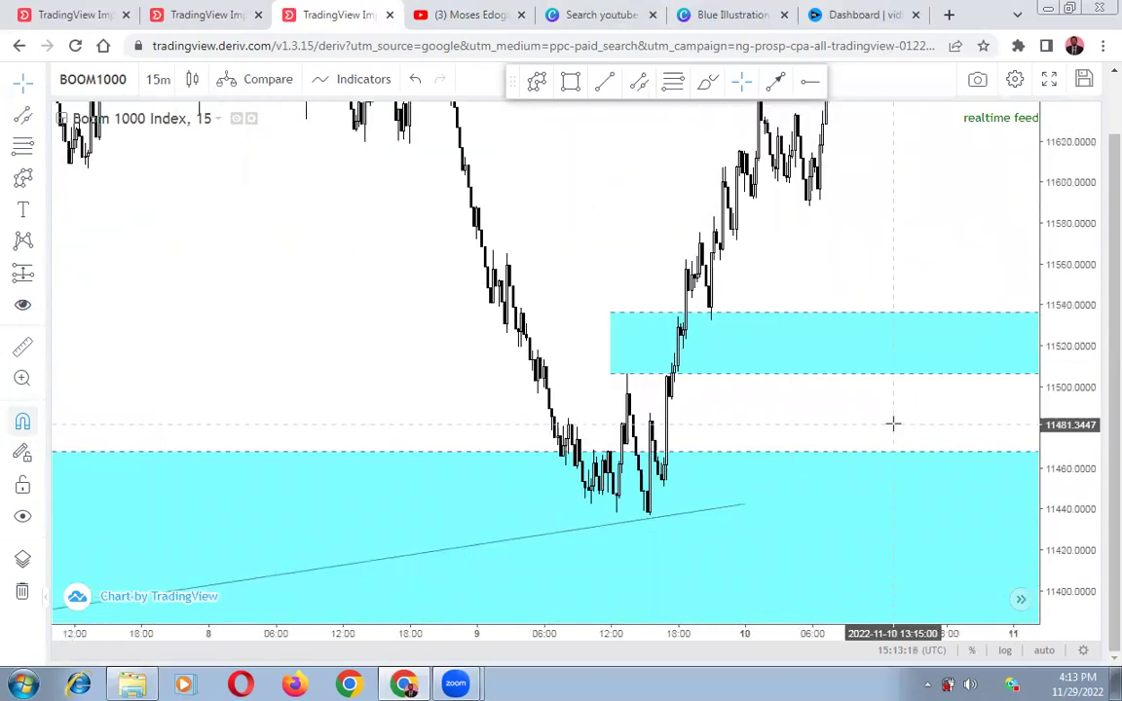
# - Delete the large lower demand zone whose upper edge is at about 11468
pyautogui.scroll(1, 1012, 523)
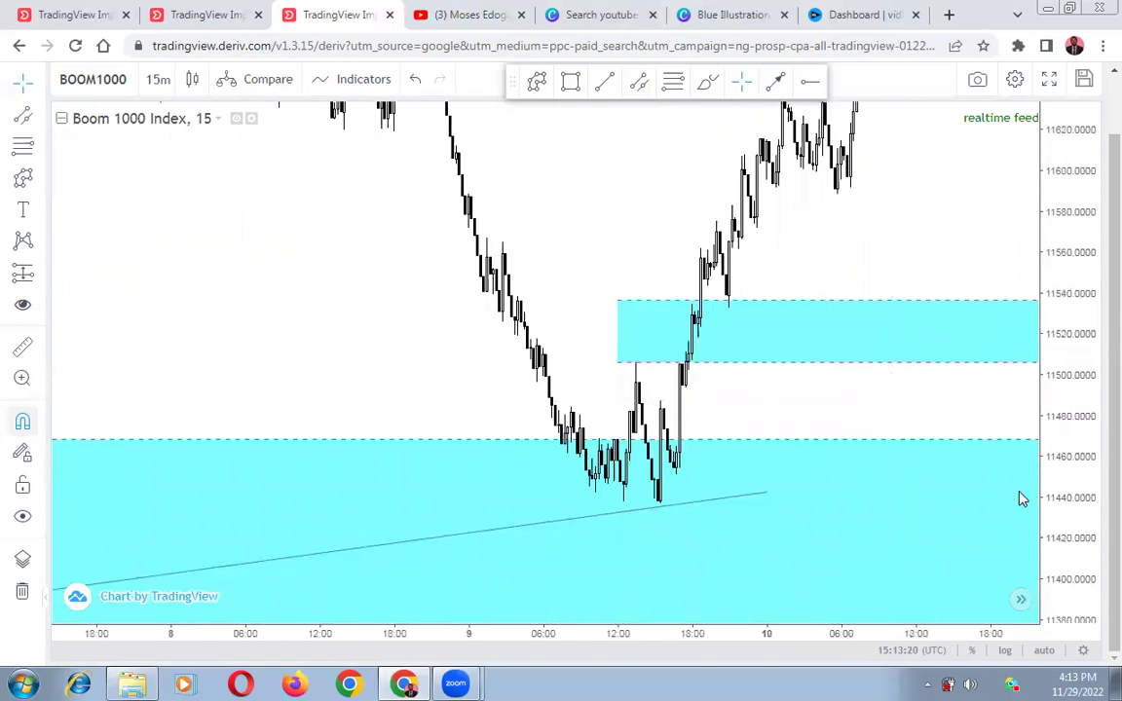
pyautogui.scroll(1, 899, 429)
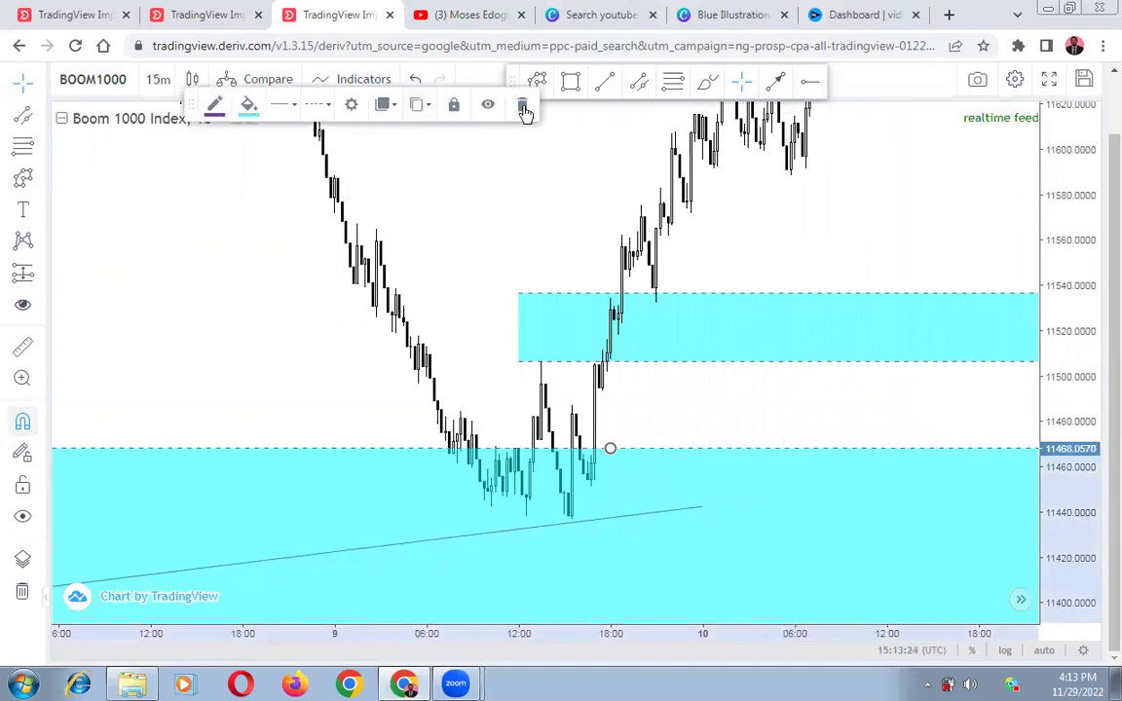
pyautogui.click(523, 107)
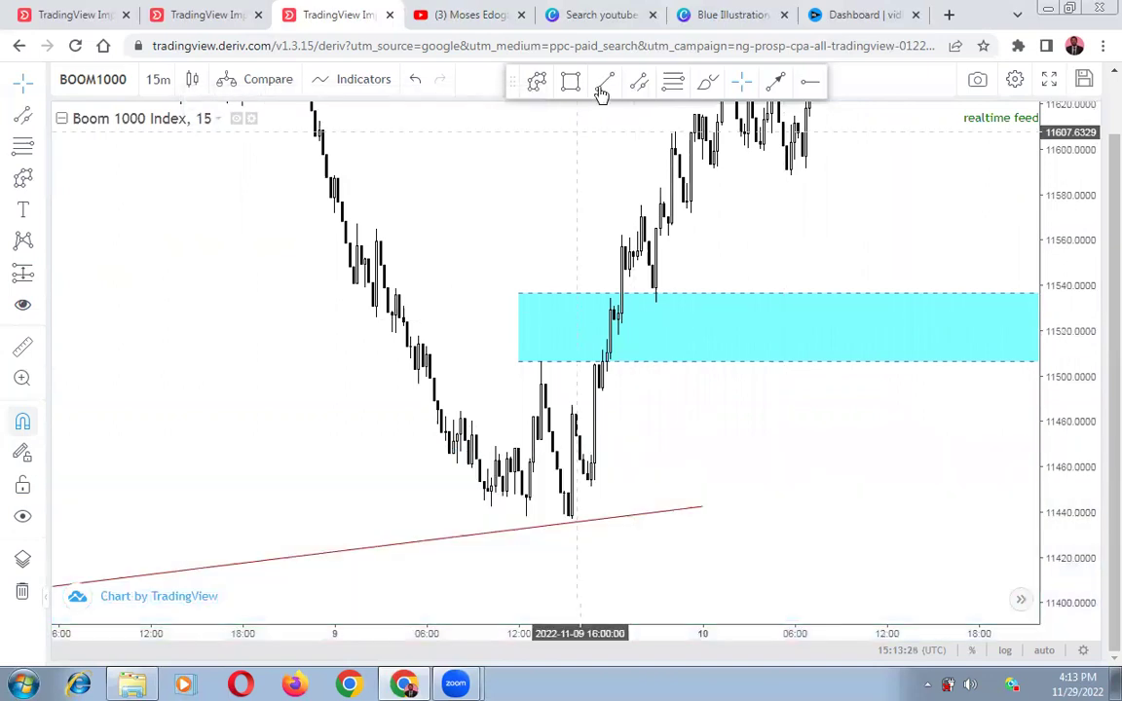
pyautogui.click(536, 82)
pyautogui.click(360, 246)
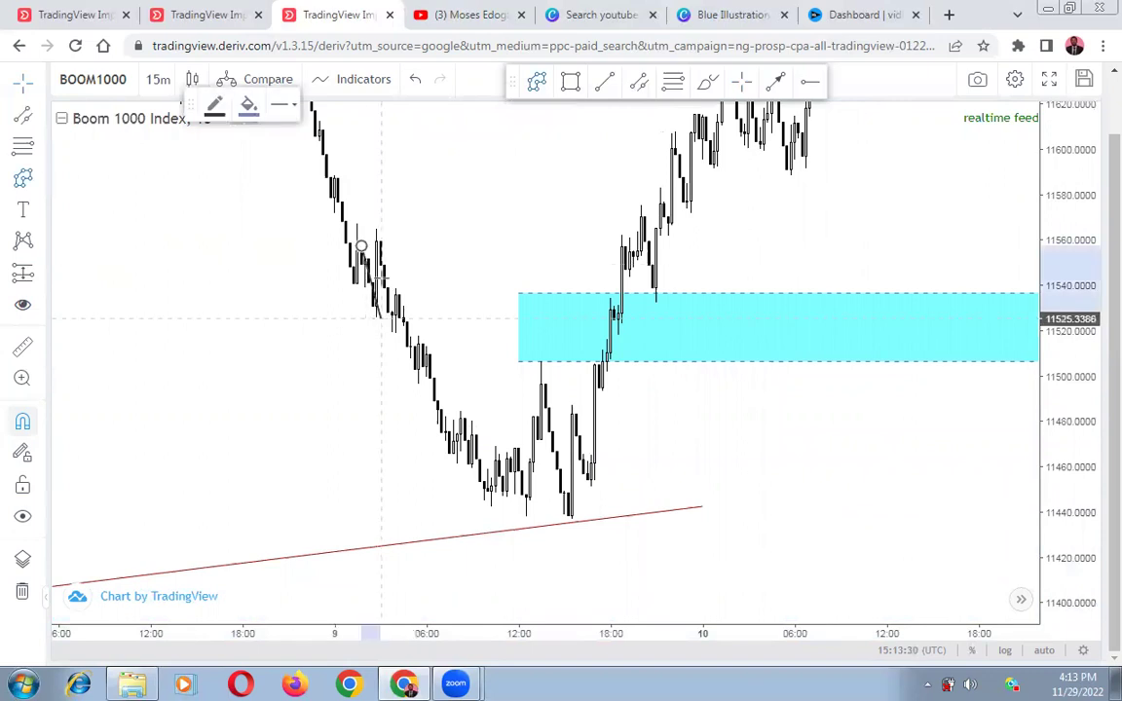
pyautogui.click(381, 319)
pyautogui.click(381, 242)
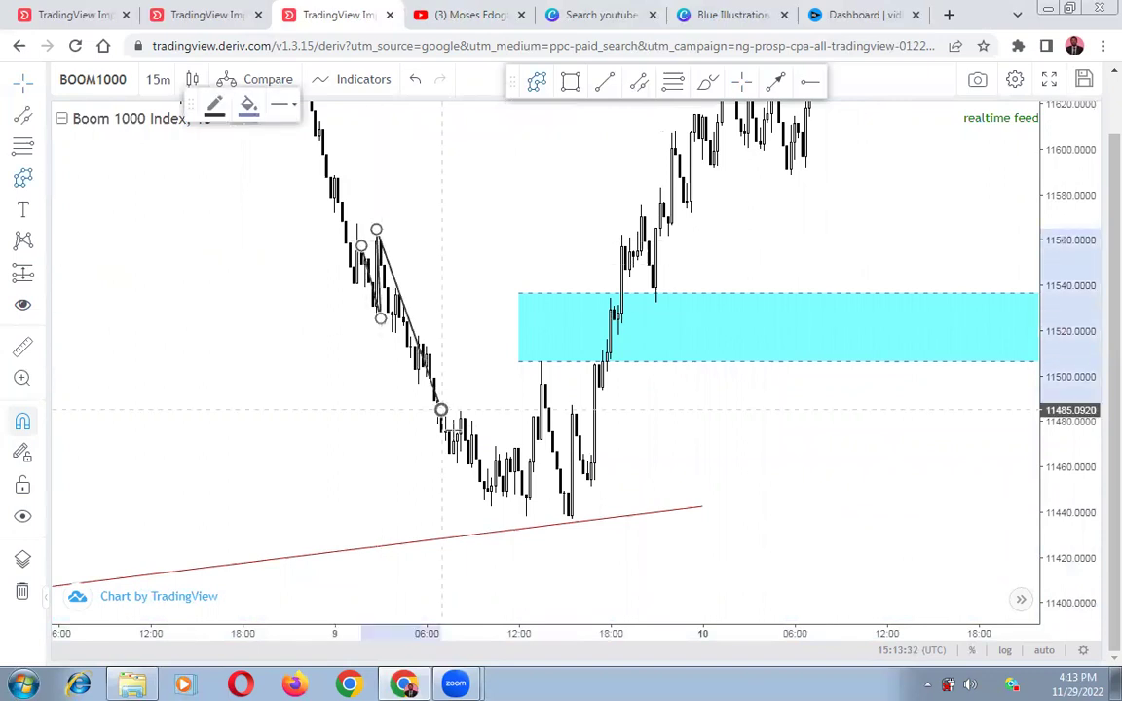
pyautogui.click(442, 409)
pyautogui.click(487, 490)
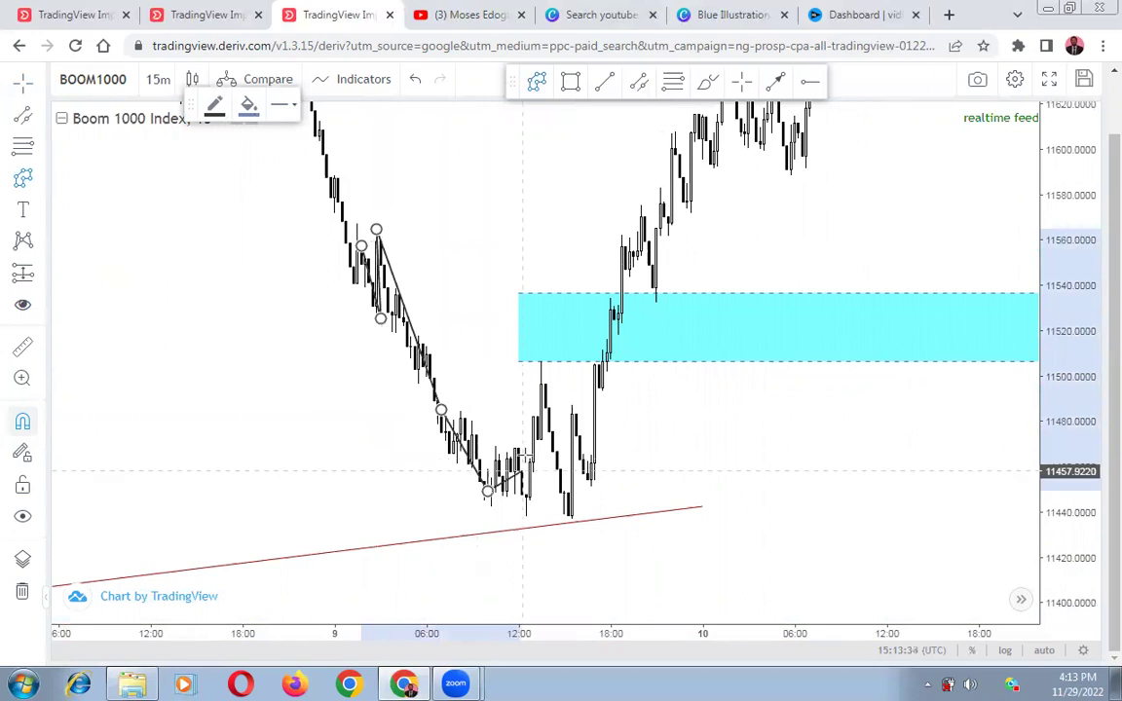
pyautogui.doubleClick(545, 374)
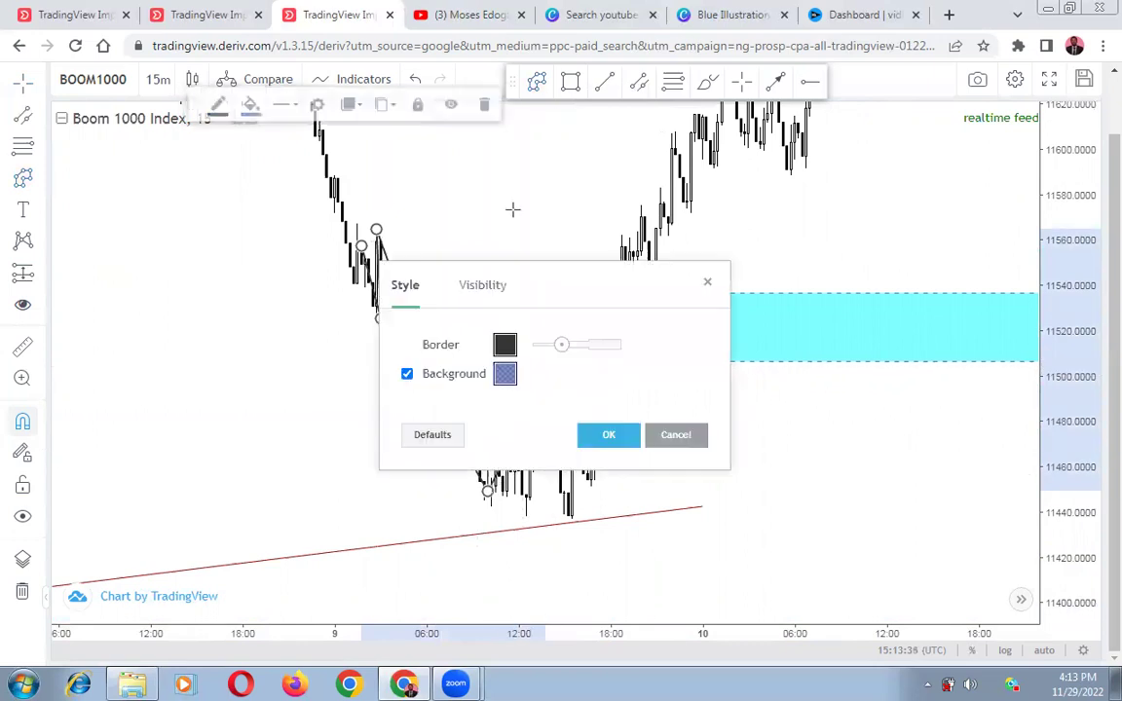
pyautogui.click(708, 282)
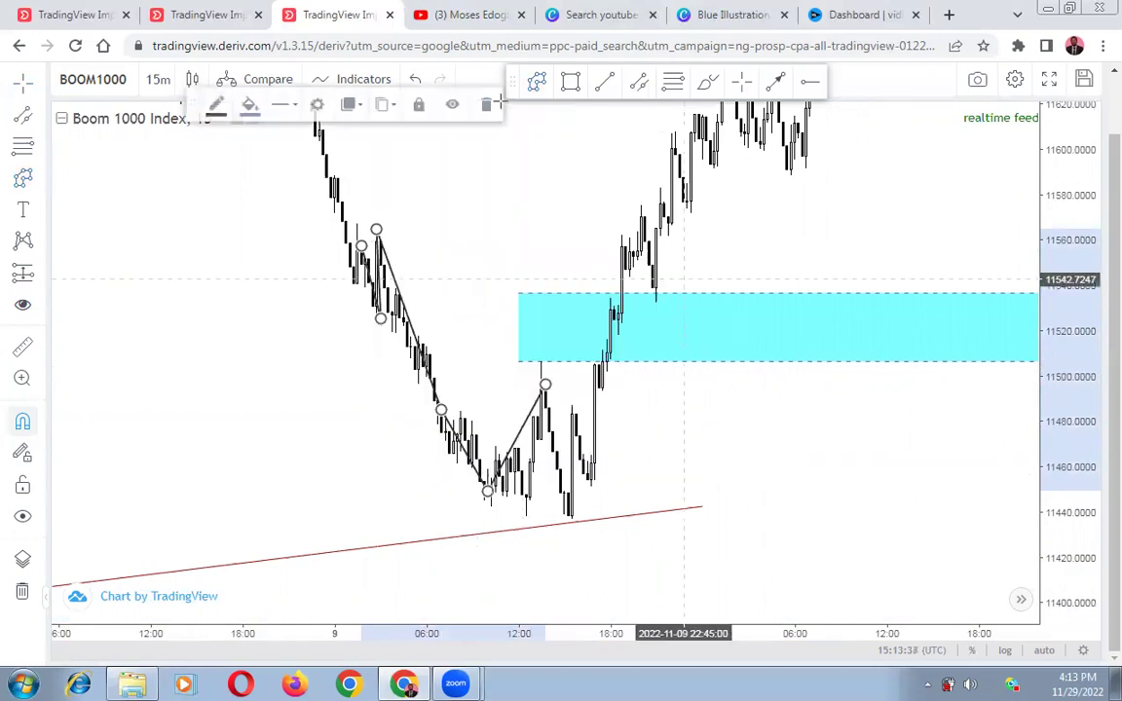
pyautogui.click(488, 108)
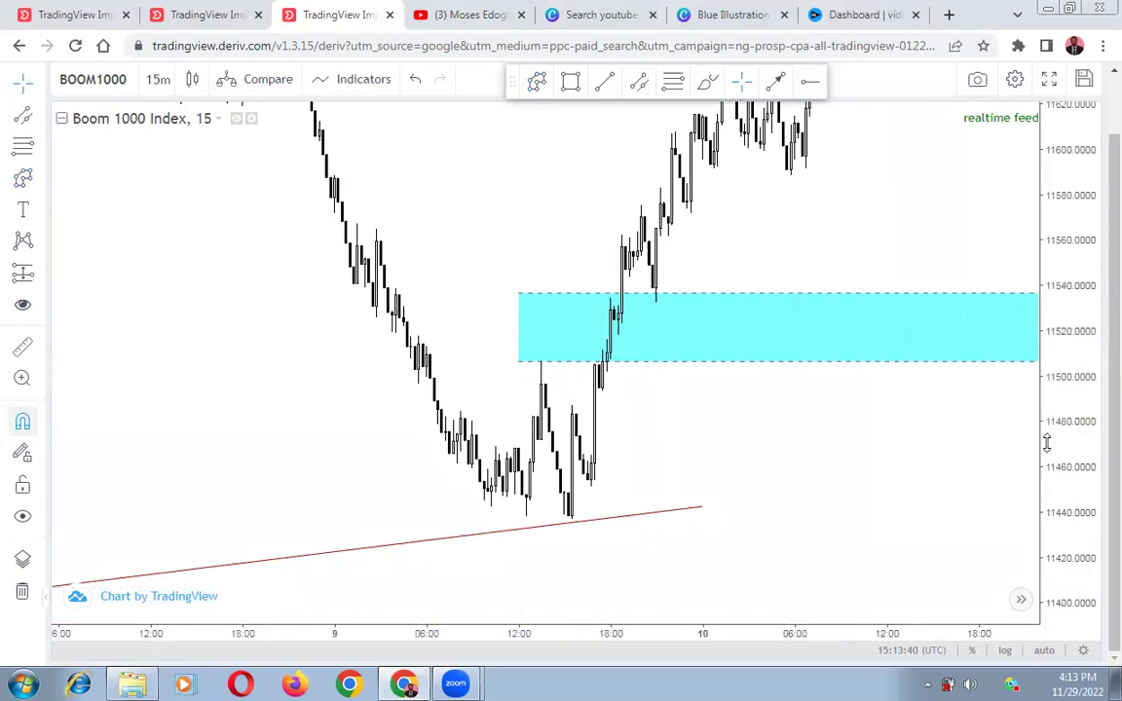
# - Draw a horizontal trend line along the twin 9 November lows at about 11438, spanning roughly 10:00 to 15:15
pyautogui.scroll(1, 826, 497)
pyautogui.moveTo(833, 432); pyautogui.dragTo(831, 430)
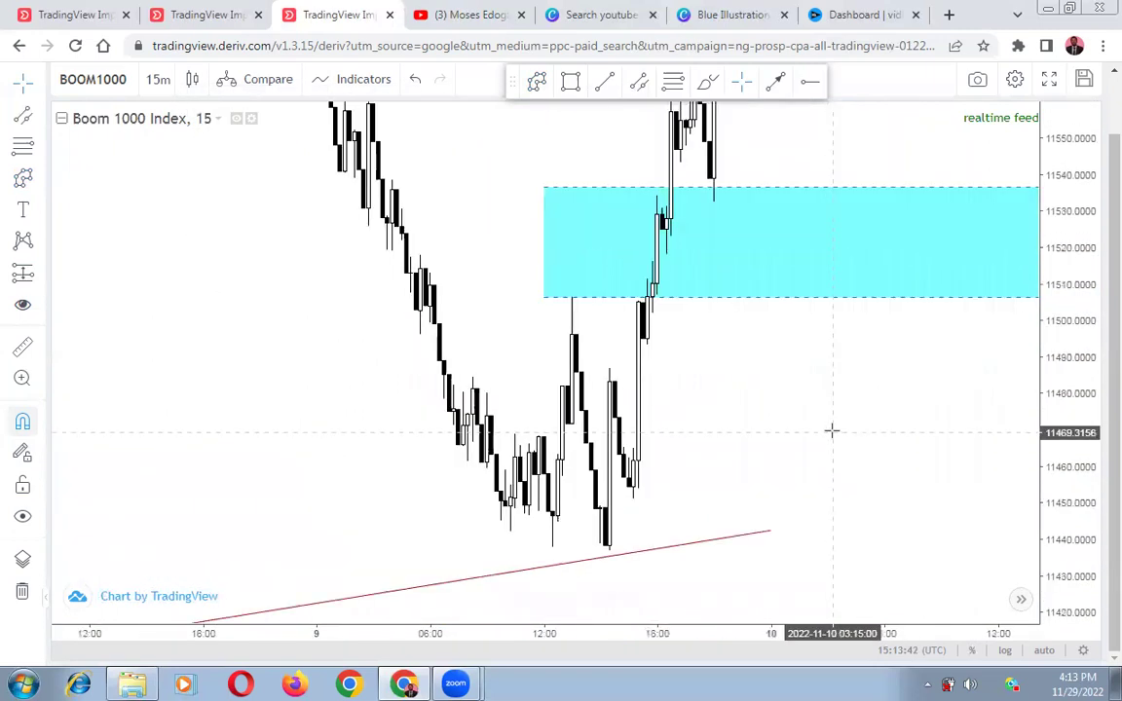
pyautogui.click(604, 85)
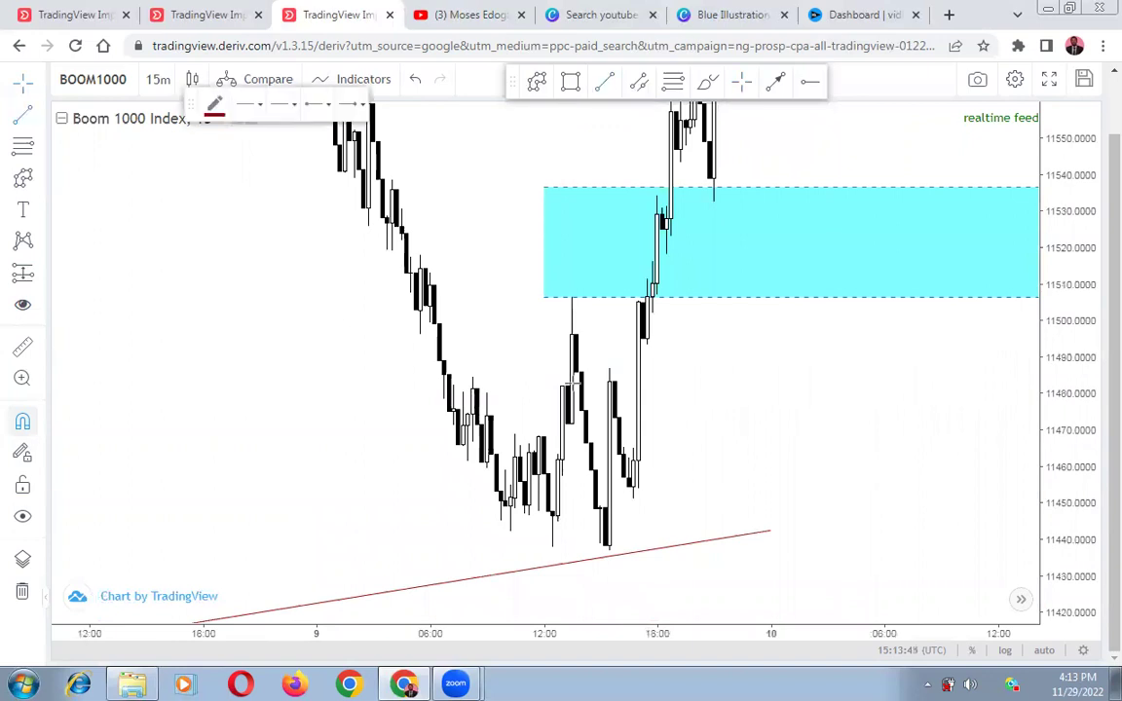
pyautogui.click(504, 551)
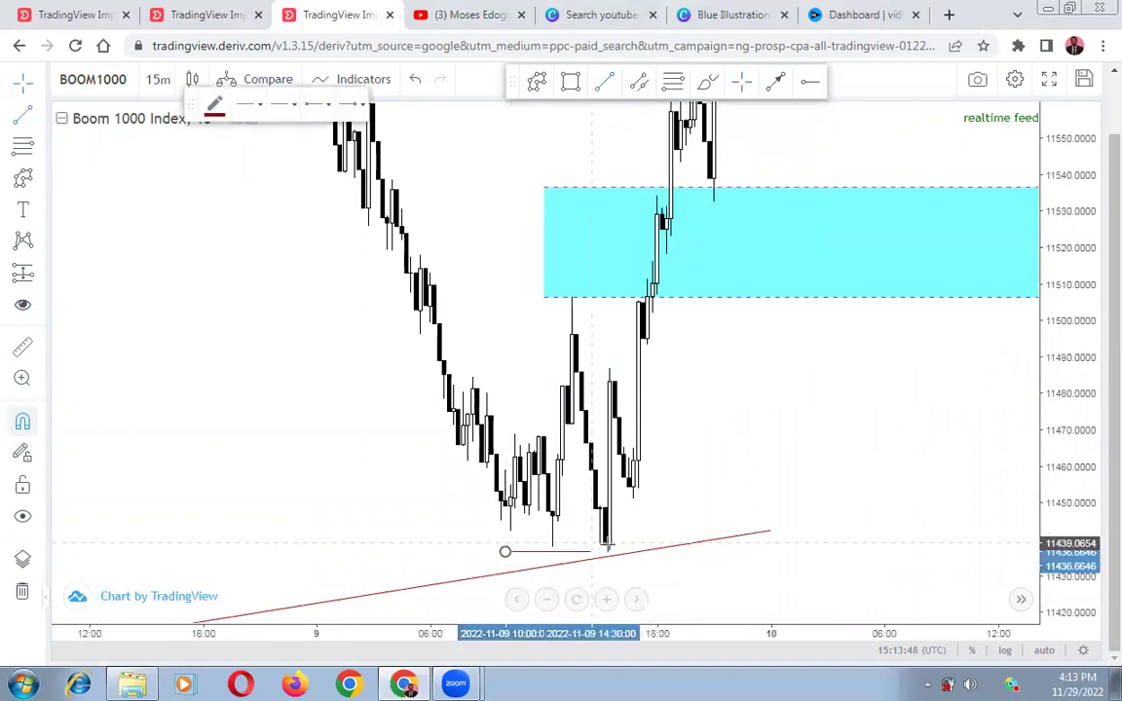
pyautogui.click(605, 551)
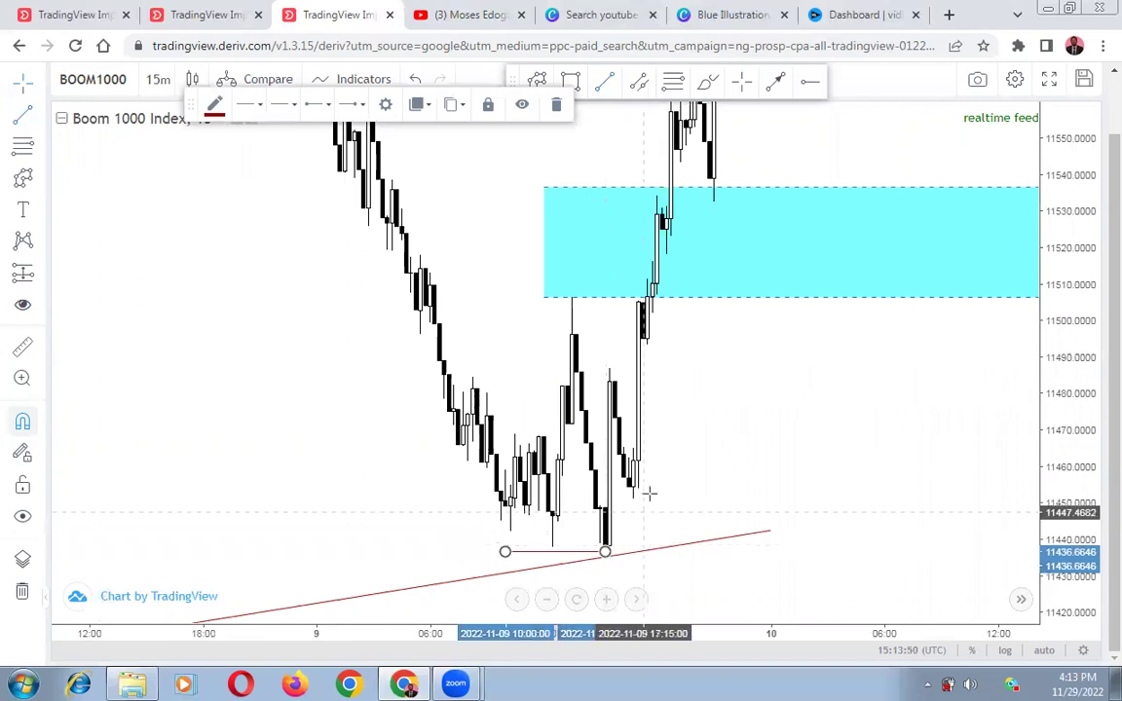
pyautogui.moveTo(553, 552); pyautogui.dragTo(567, 514)
pyautogui.click(567, 511)
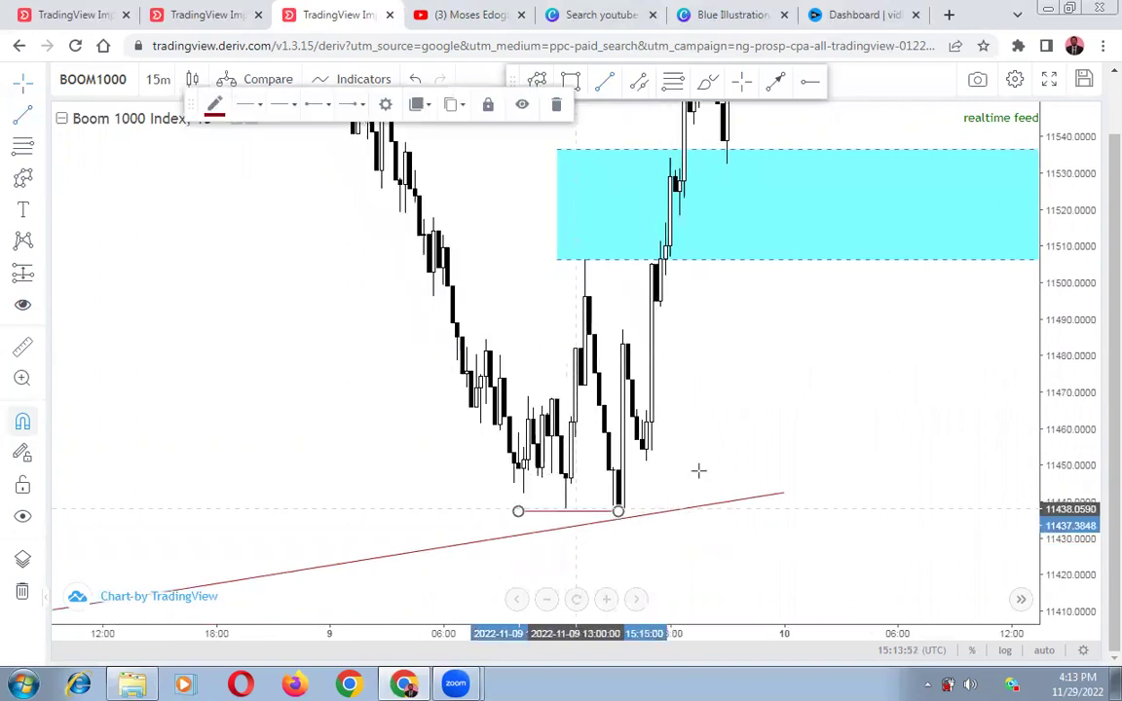
pyautogui.click(580, 514)
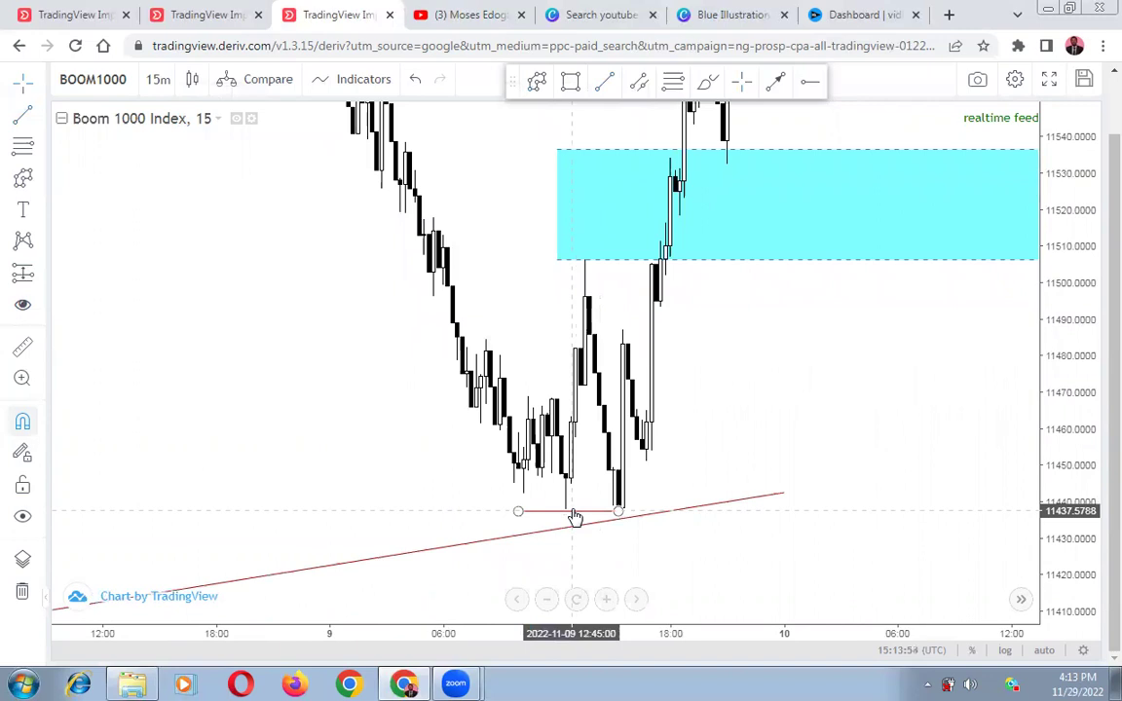
pyautogui.click(575, 513)
pyautogui.click(617, 514)
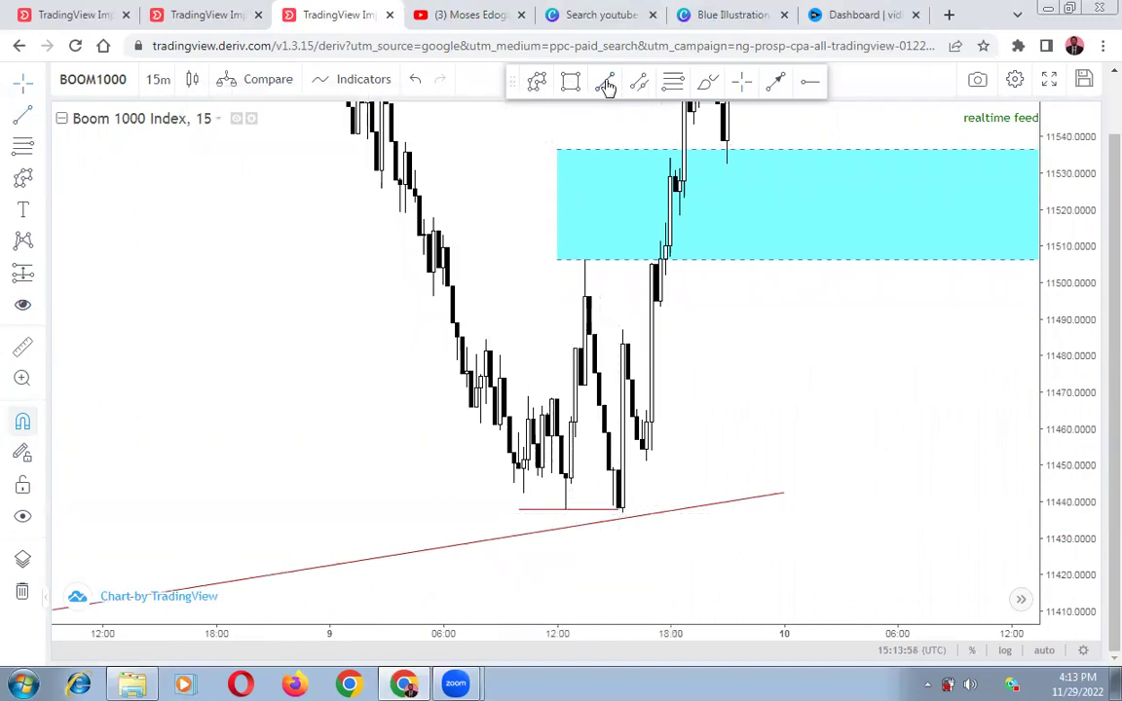
# - Draw a horizontal line at about 11482 from the 9 November 07:45 swing high to the 13:00 candle
pyautogui.click(477, 345)
pyautogui.click(576, 348)
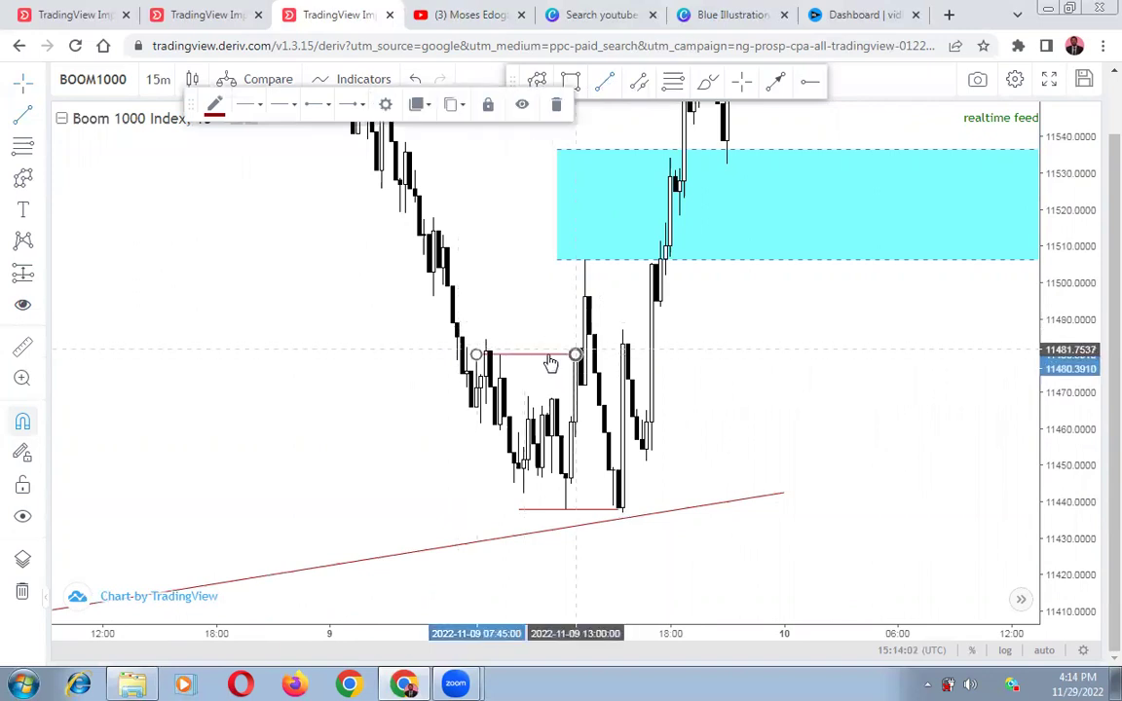
pyautogui.click(155, 303)
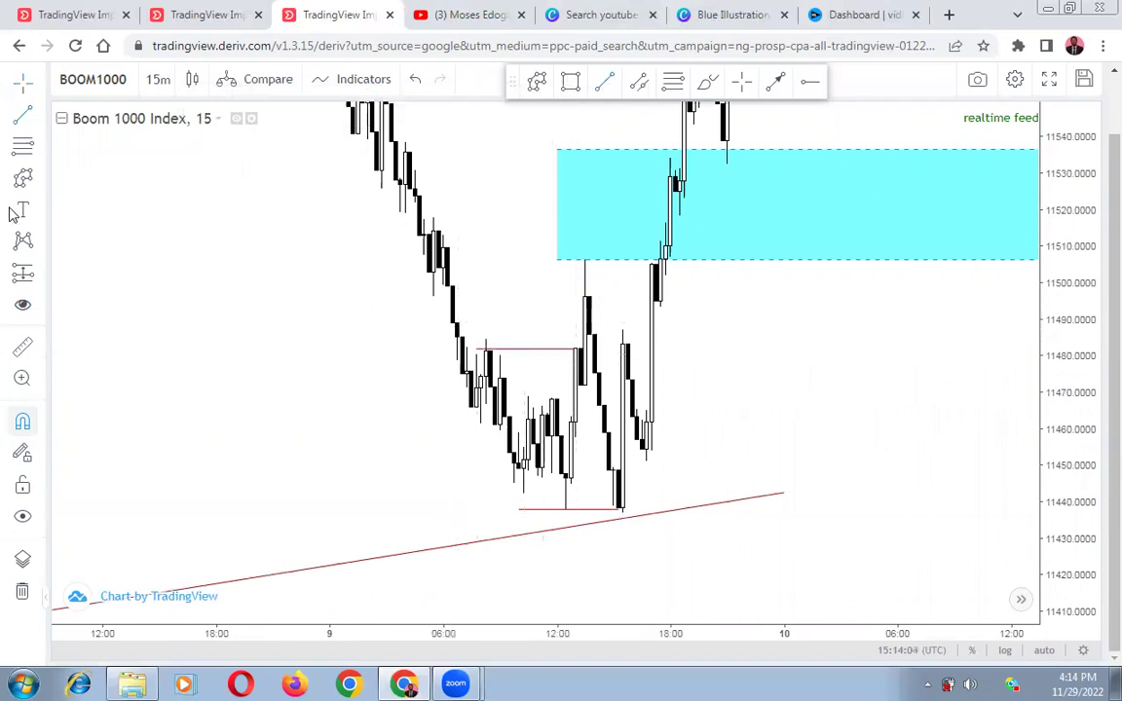
# - Label the line at the broken 9 November swing high with the text BOS
pyautogui.click(520, 337)
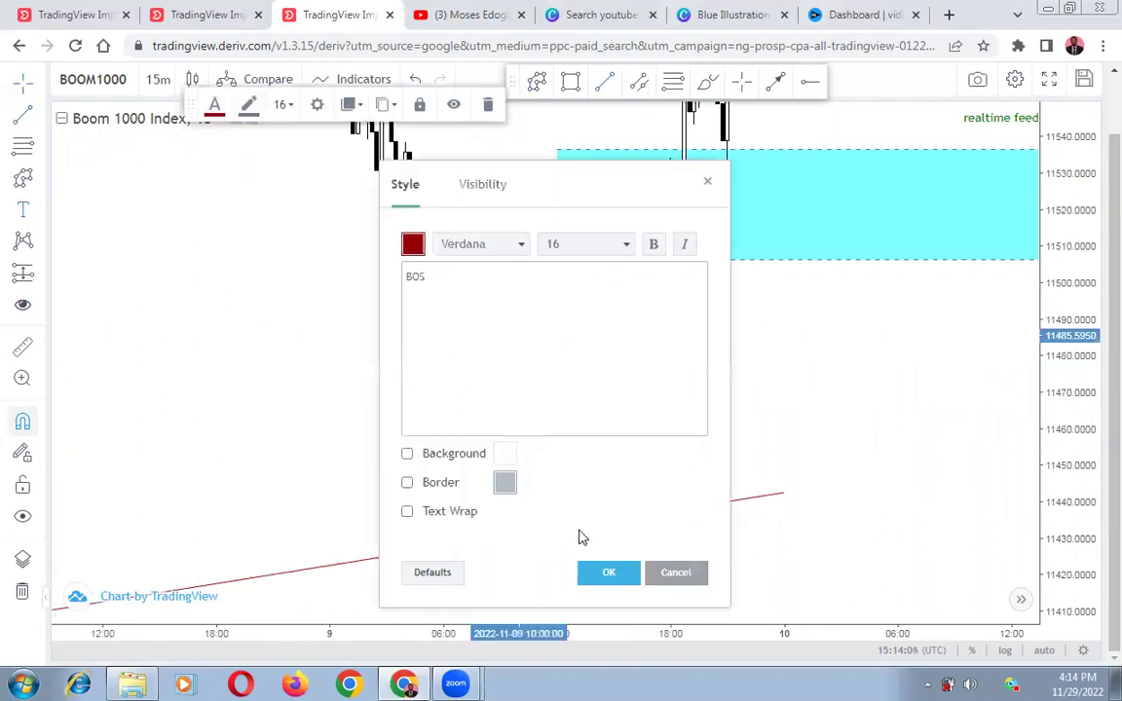
pyautogui.click(609, 572)
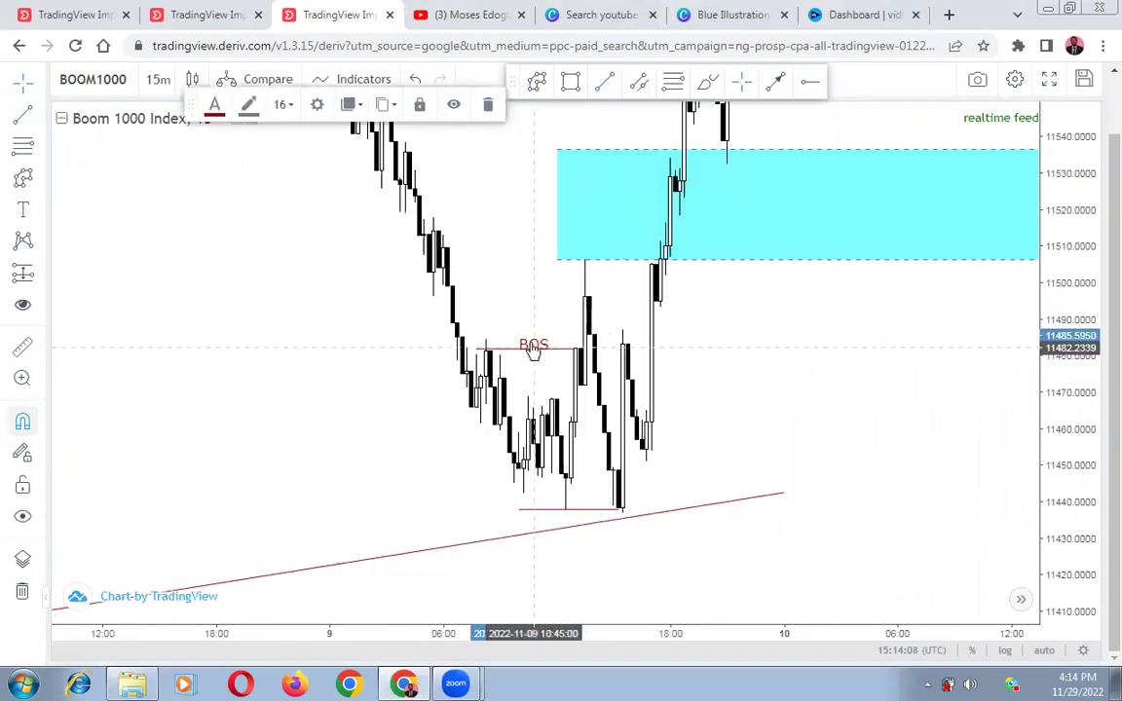
pyautogui.click(760, 397)
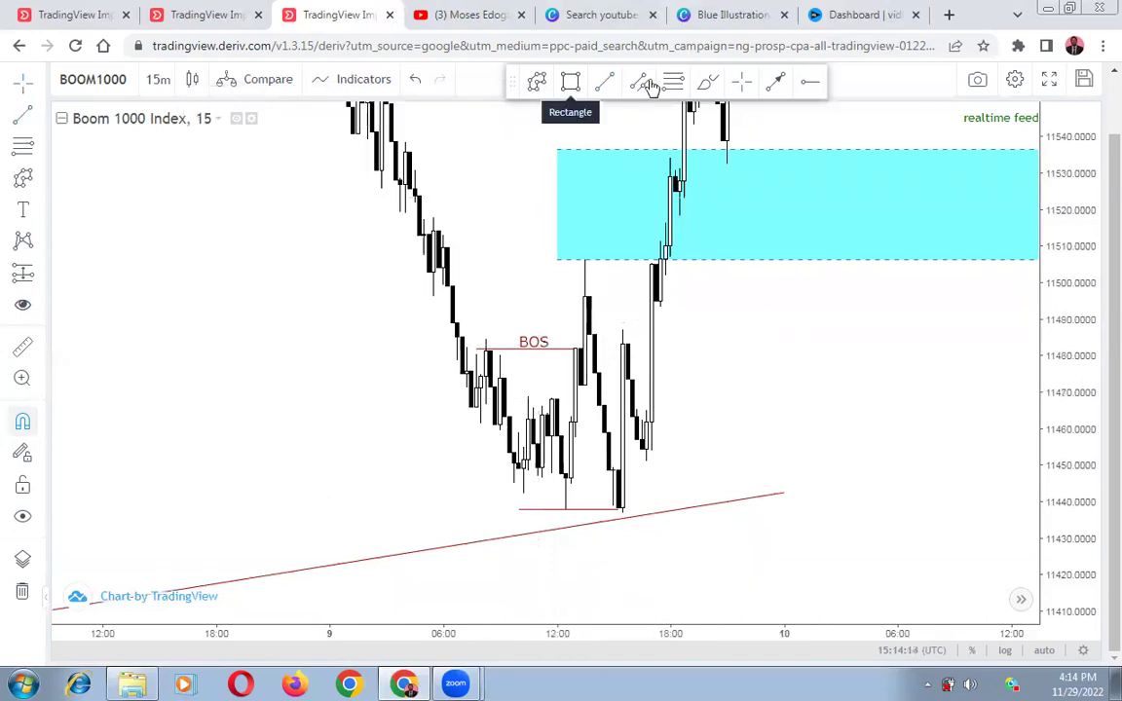
# - Draw a small parallel-channel demand zone above the 9 November low, about 11450 to 11457, ending near 17:45
pyautogui.hotkey('alt', 't')
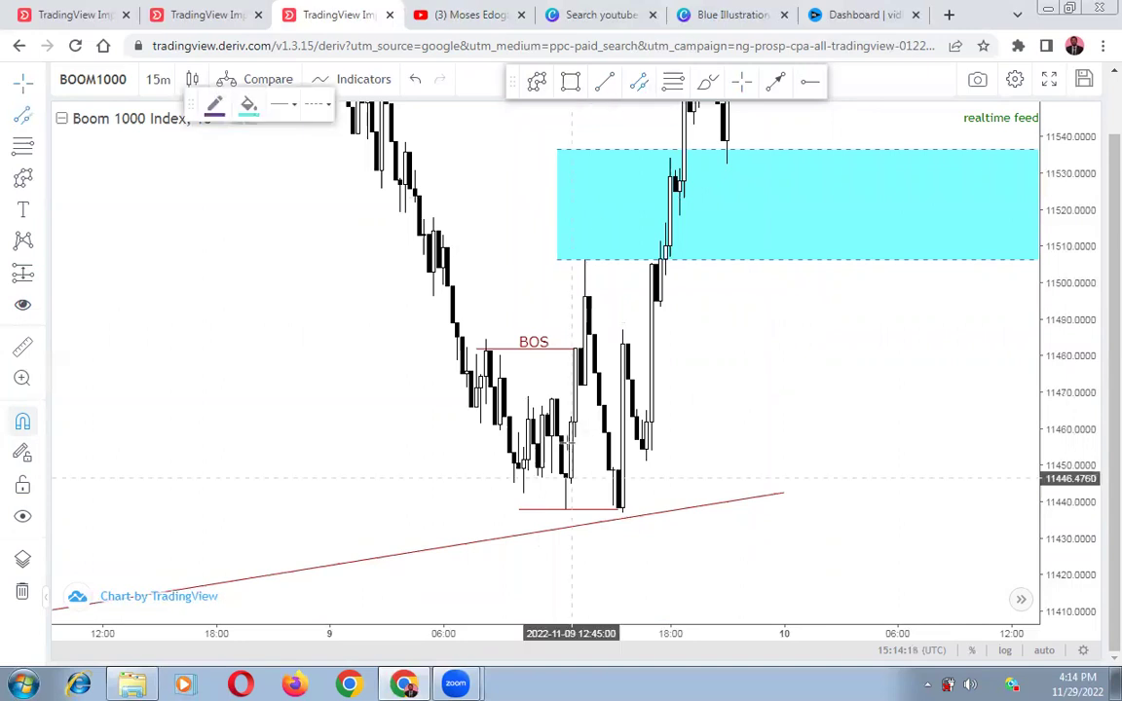
pyautogui.click(566, 474)
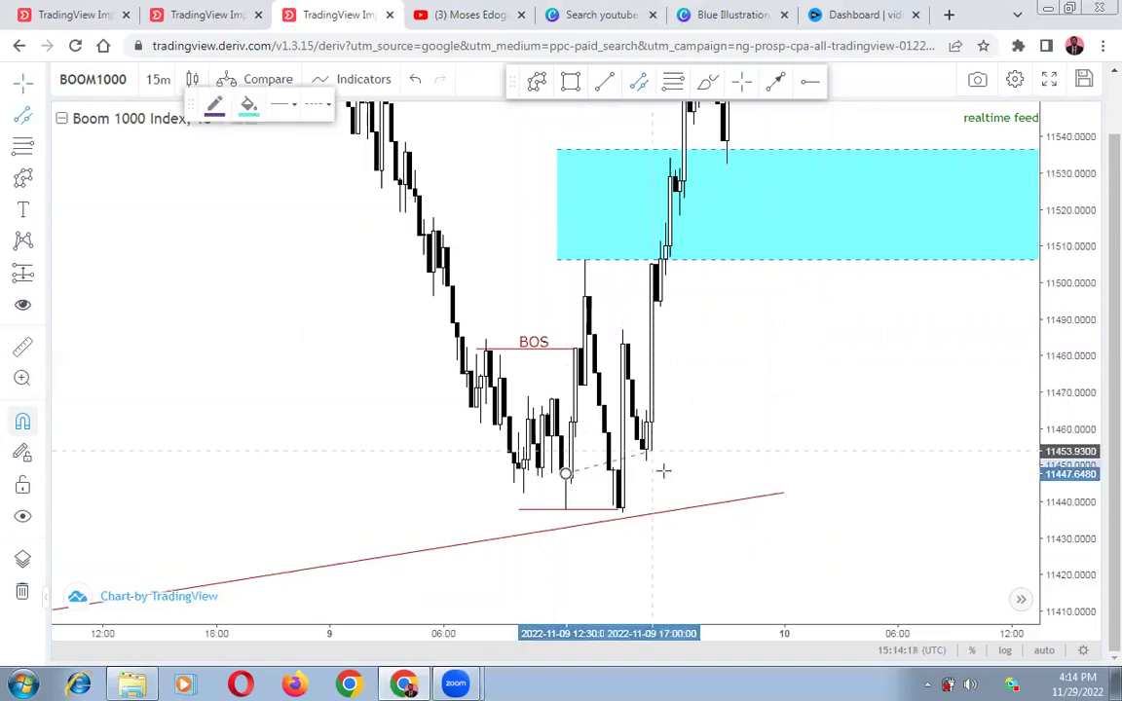
pyautogui.click(660, 474)
pyautogui.click(662, 450)
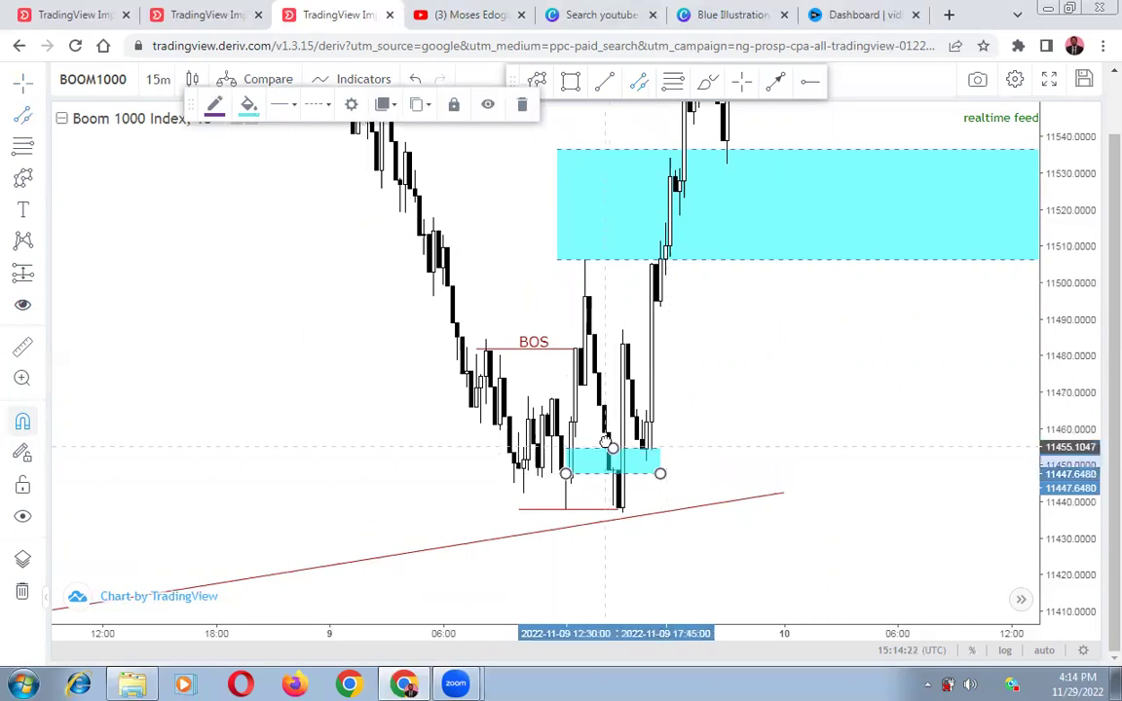
pyautogui.moveTo(606, 447); pyautogui.dragTo(611, 439)
pyautogui.click(712, 461)
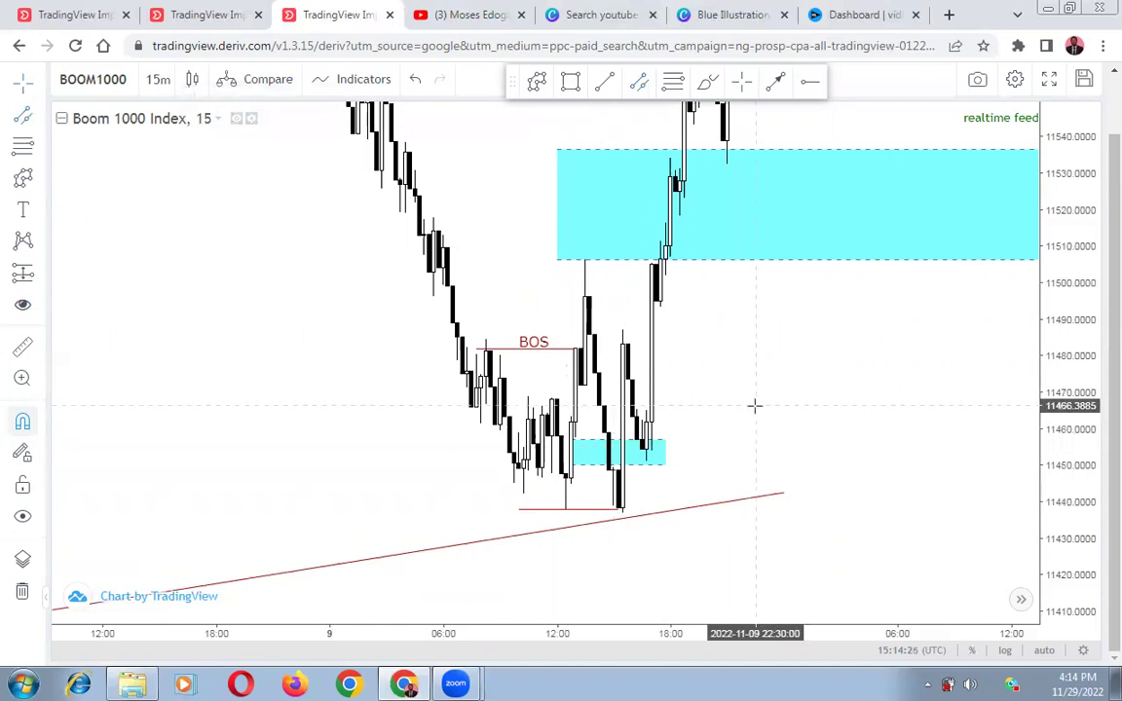
# - Try a long position near the small 9 November demand zone with a tightened stop, and remove it from the chart
pyautogui.scroll(-1, 755, 404)
pyautogui.moveTo(764, 387); pyautogui.dragTo(665, 451)
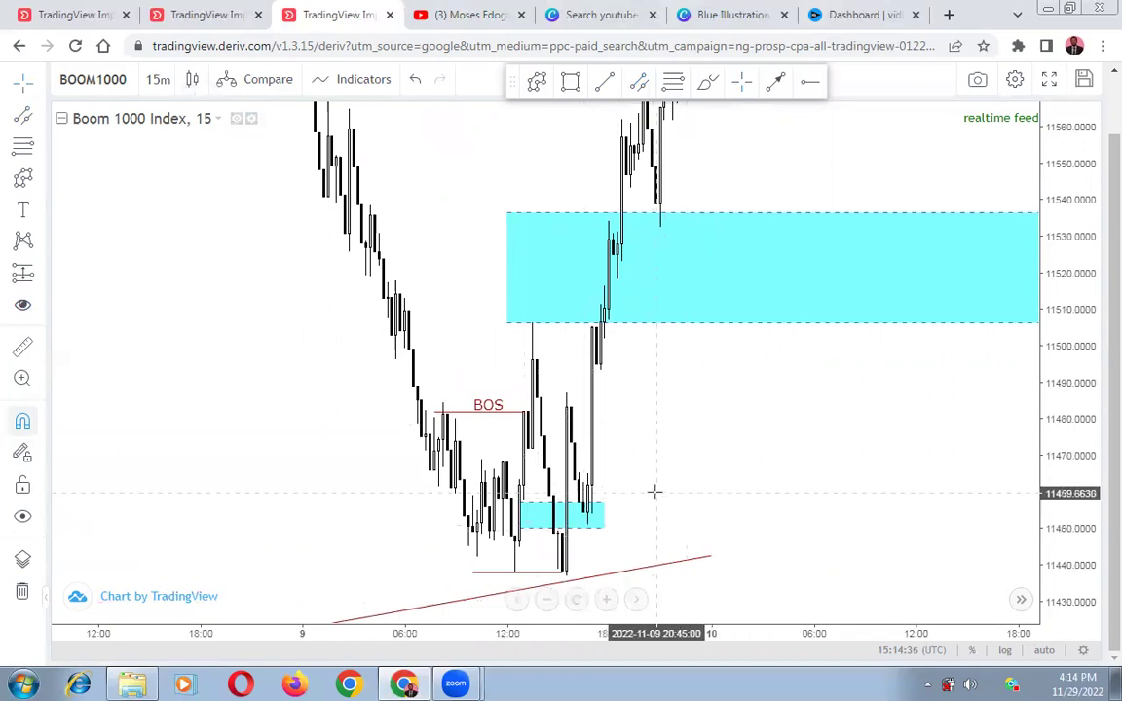
pyautogui.moveTo(718, 433); pyautogui.dragTo(759, 420)
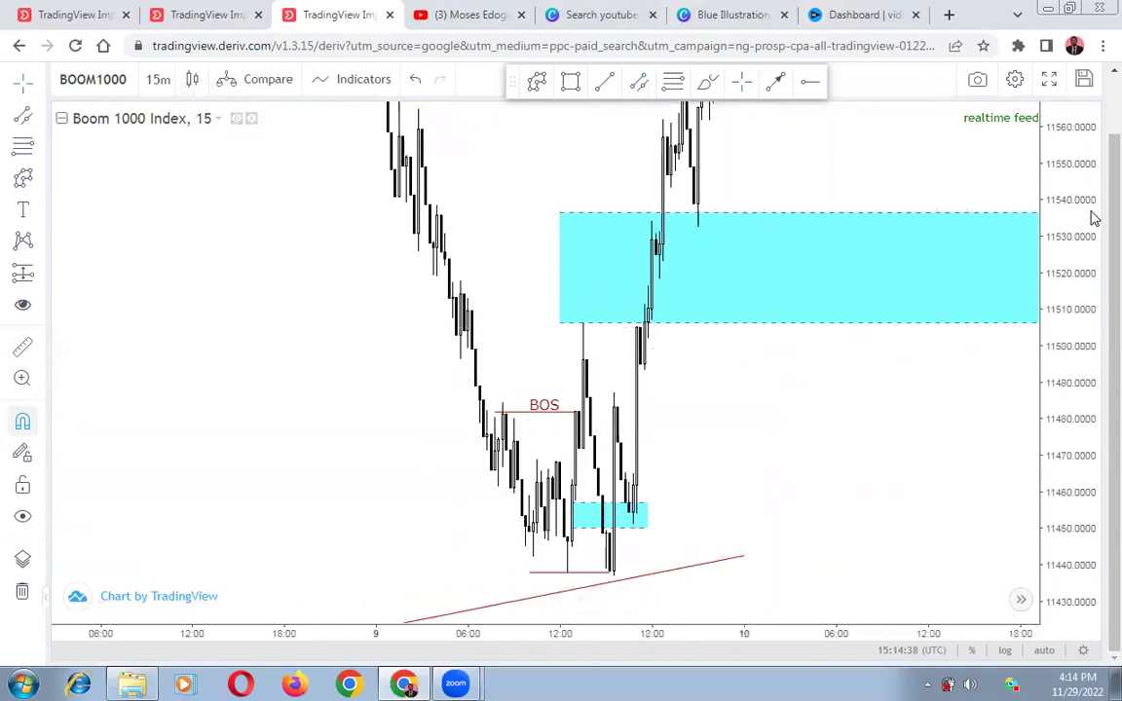
pyautogui.moveTo(1092, 218); pyautogui.dragTo(1050, 416)
pyautogui.scroll(-2, 916, 438)
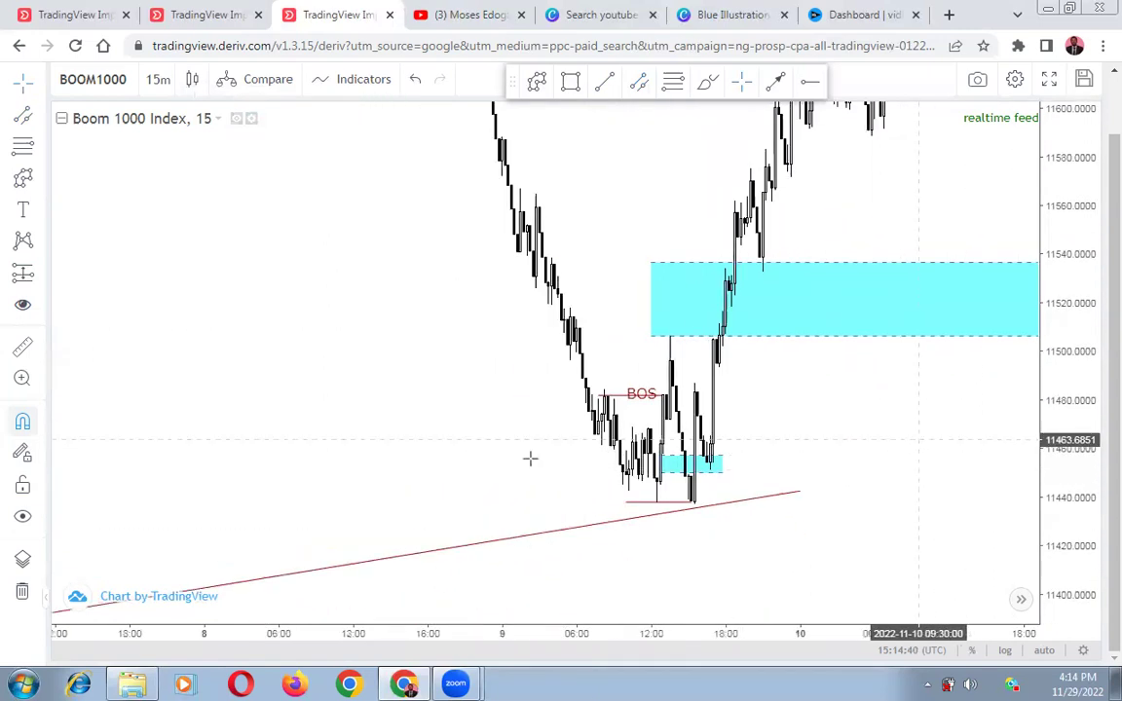
pyautogui.moveTo(530, 458); pyautogui.dragTo(336, 464)
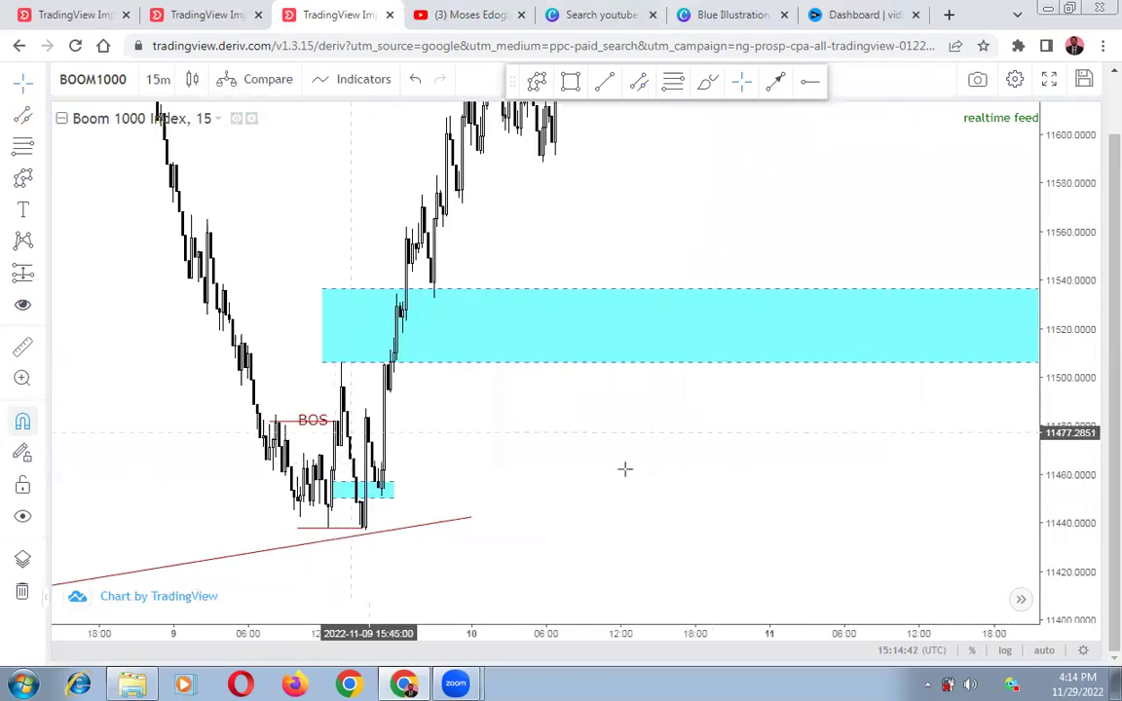
pyautogui.click(24, 273)
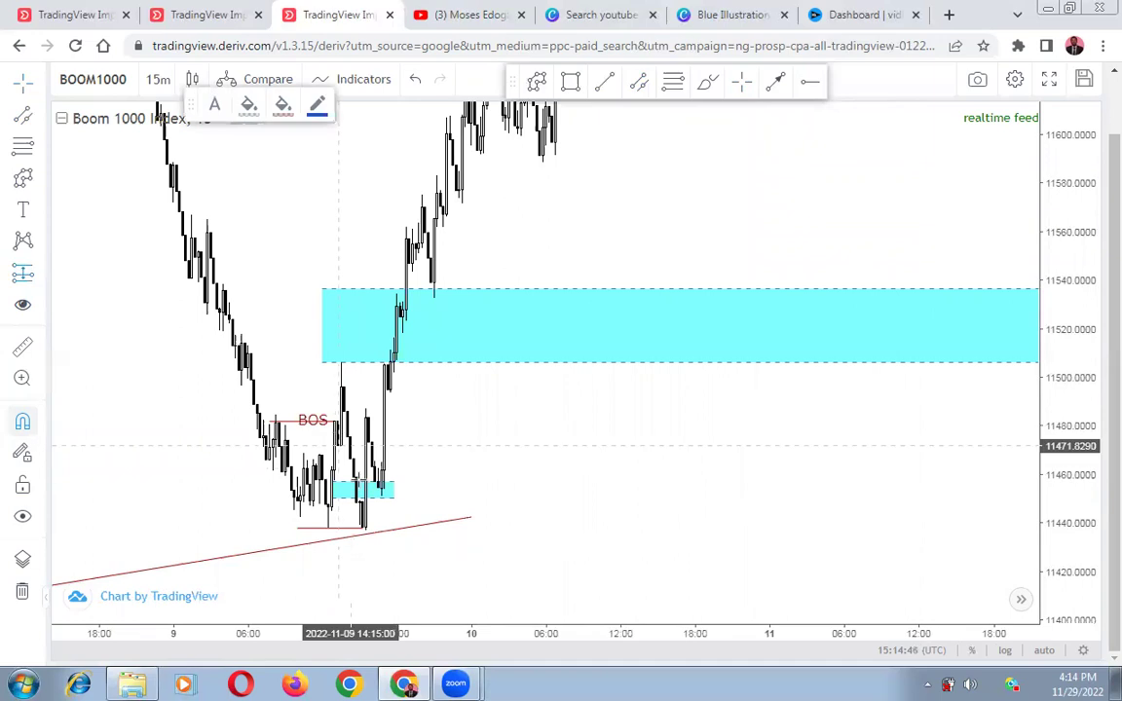
pyautogui.click(361, 499)
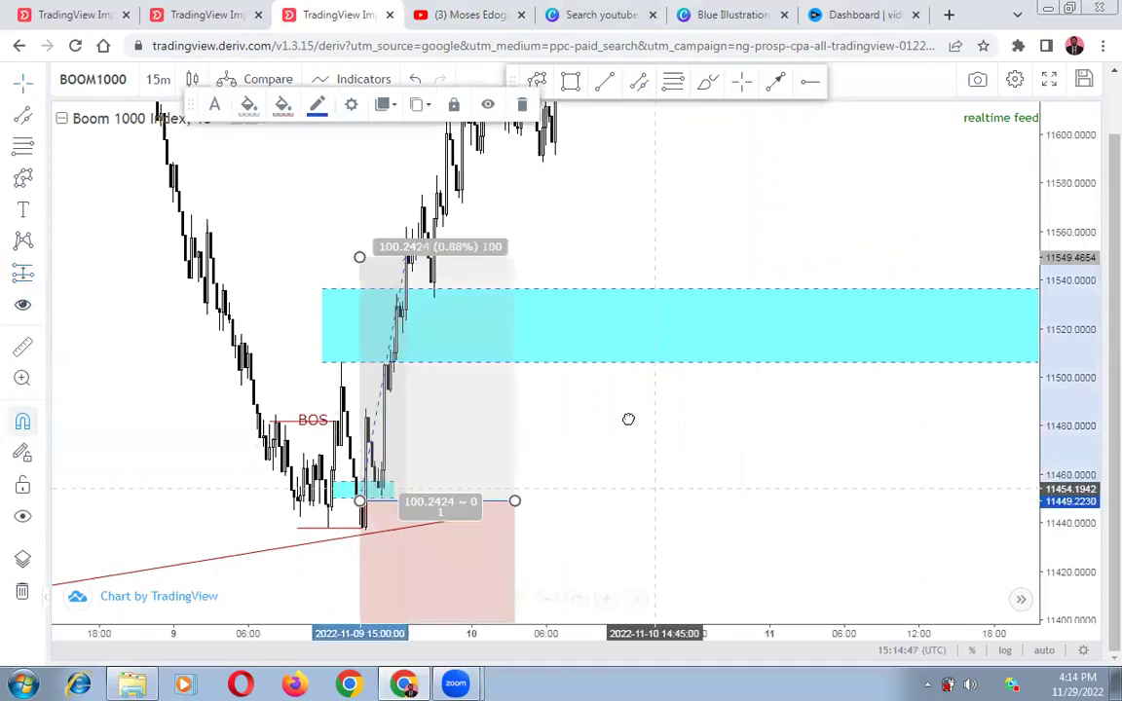
pyautogui.moveTo(628, 419); pyautogui.dragTo(612, 376)
pyautogui.click(373, 514)
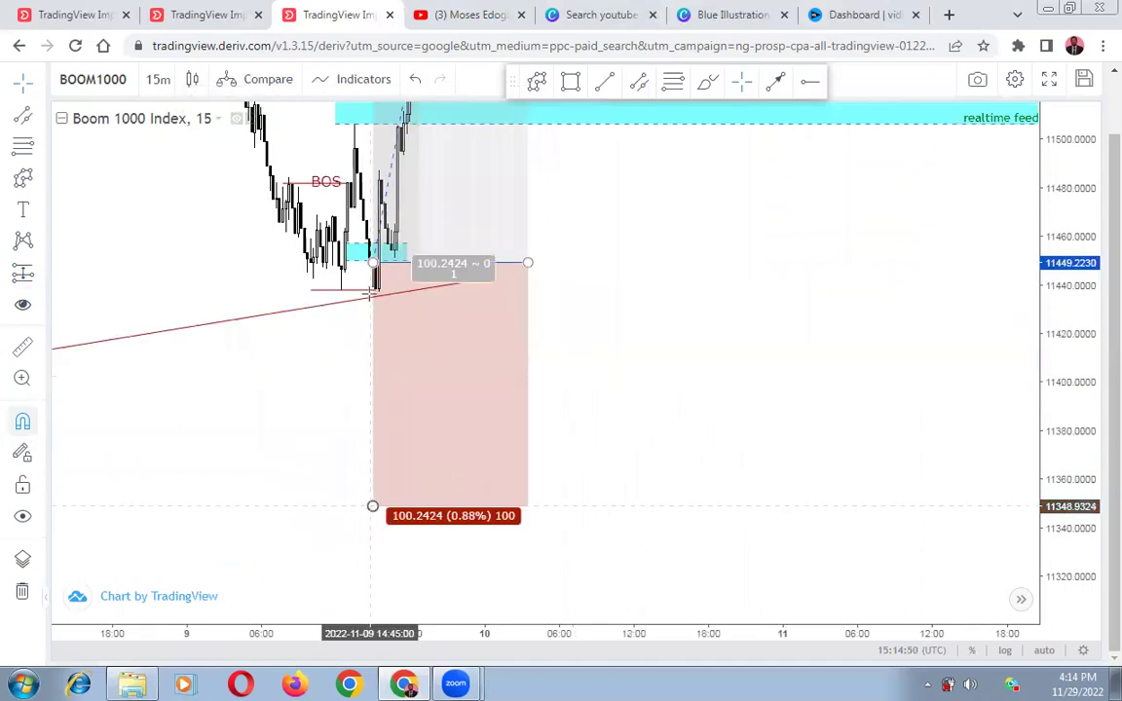
pyautogui.moveTo(372, 507); pyautogui.dragTo(371, 294)
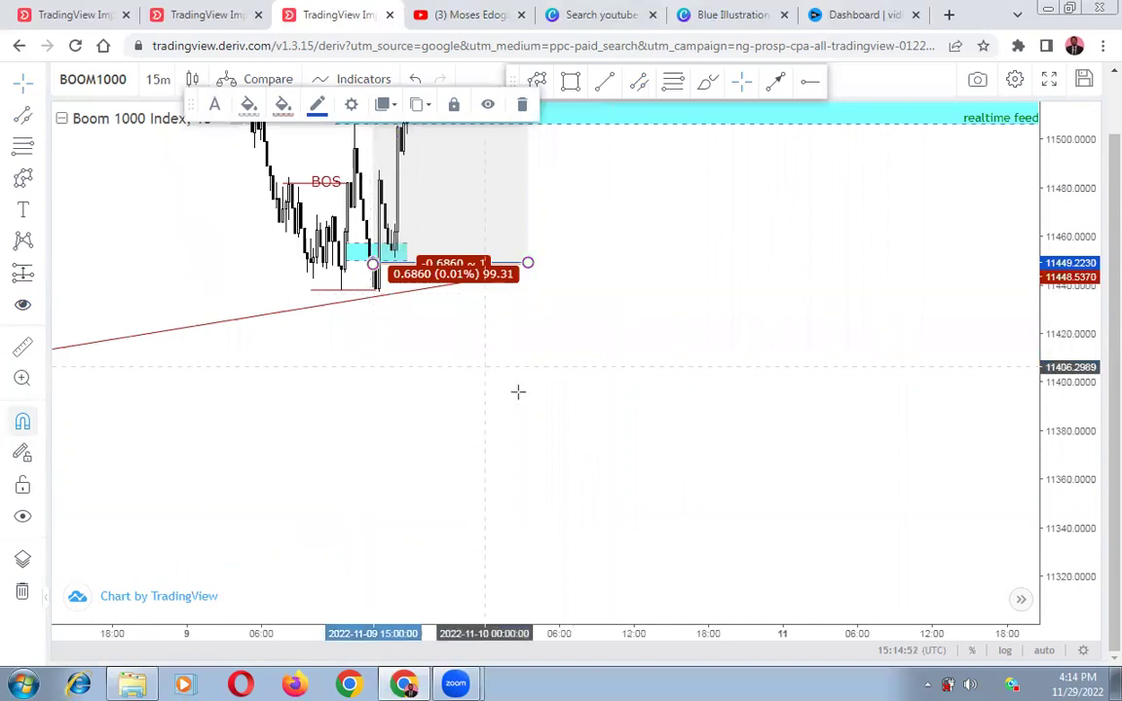
pyautogui.moveTo(373, 263)
pyautogui.mouseDown()
pyautogui.moveTo(361, 299)
pyautogui.moveTo(374, 290)
pyautogui.mouseUp()
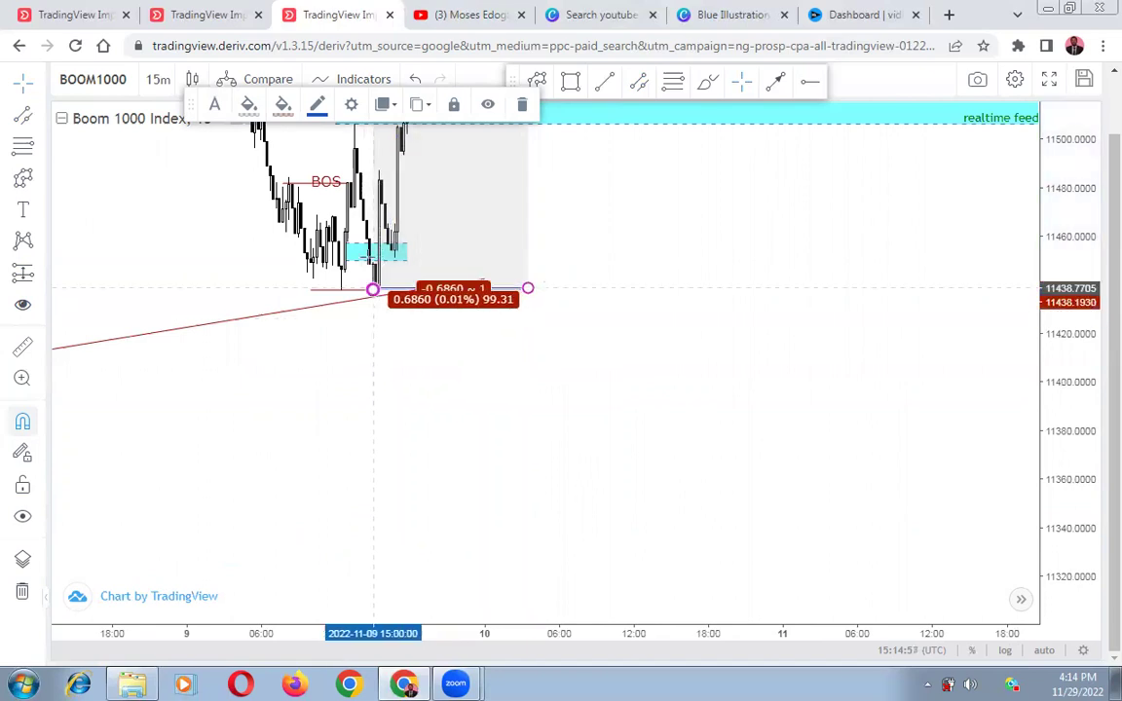
pyautogui.moveTo(373, 289); pyautogui.dragTo(366, 240)
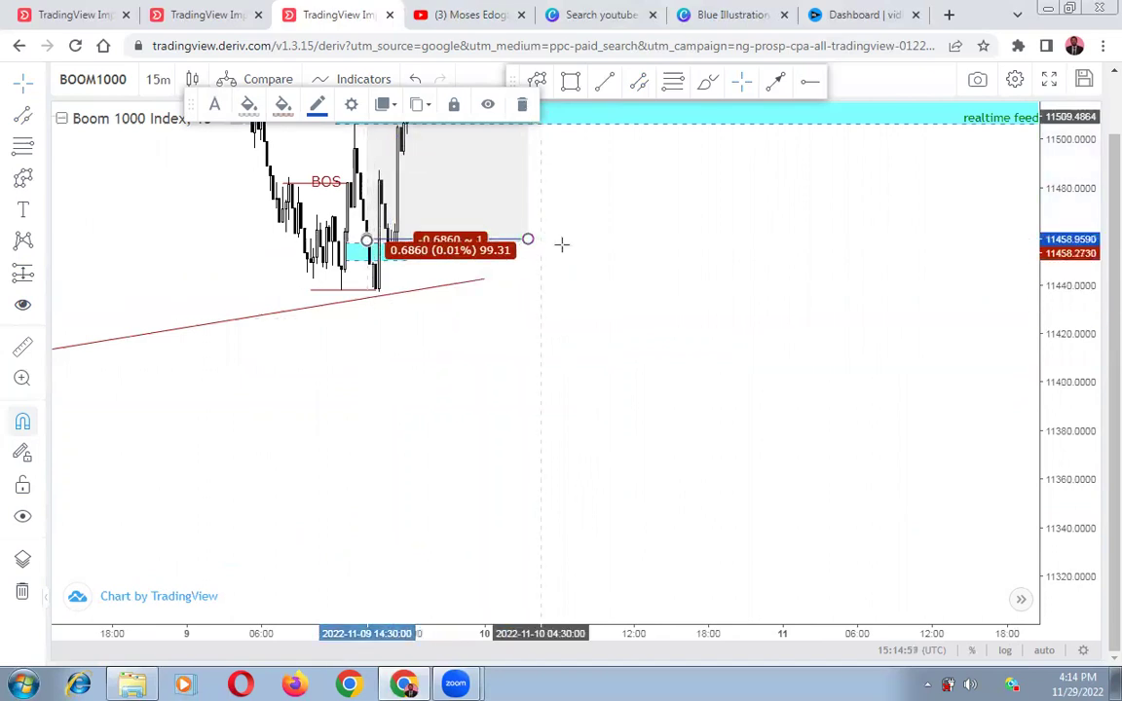
pyautogui.press('Delete')
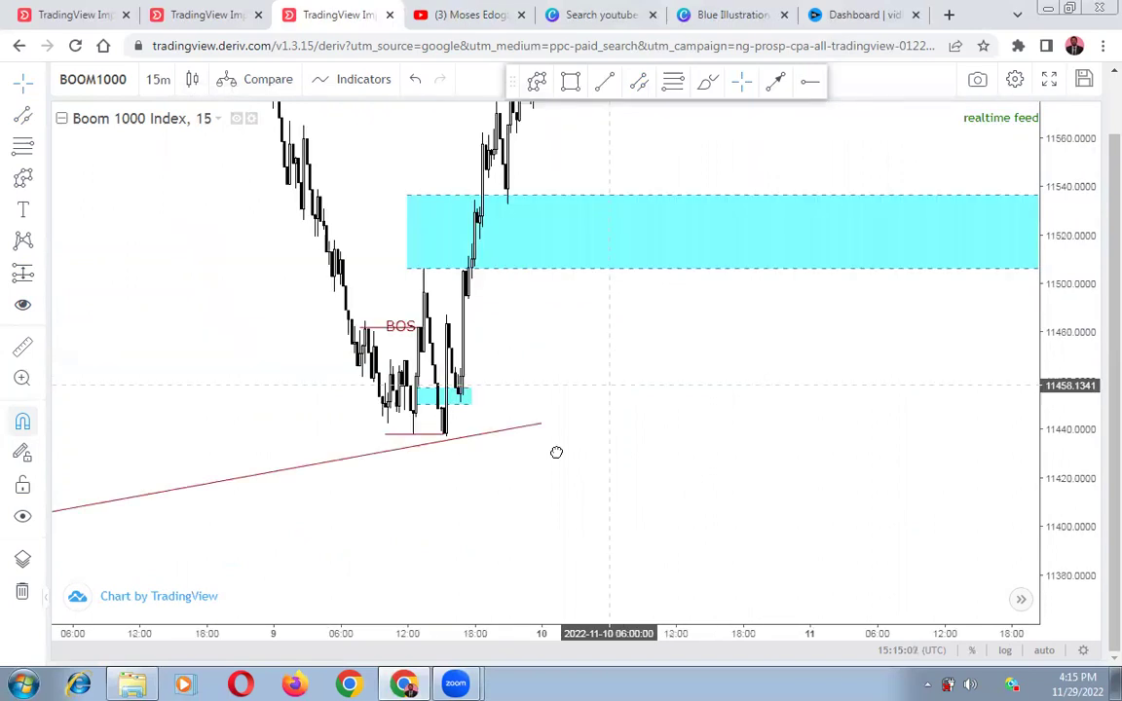
# - Follow the 15-minute price action forward from the 9 November low and examine its return to the upper demand zone on 16 November
pyautogui.moveTo(557, 452); pyautogui.dragTo(400, 458)
pyautogui.scroll(-1, 738, 439)
pyautogui.scroll(-2, 1019, 297)
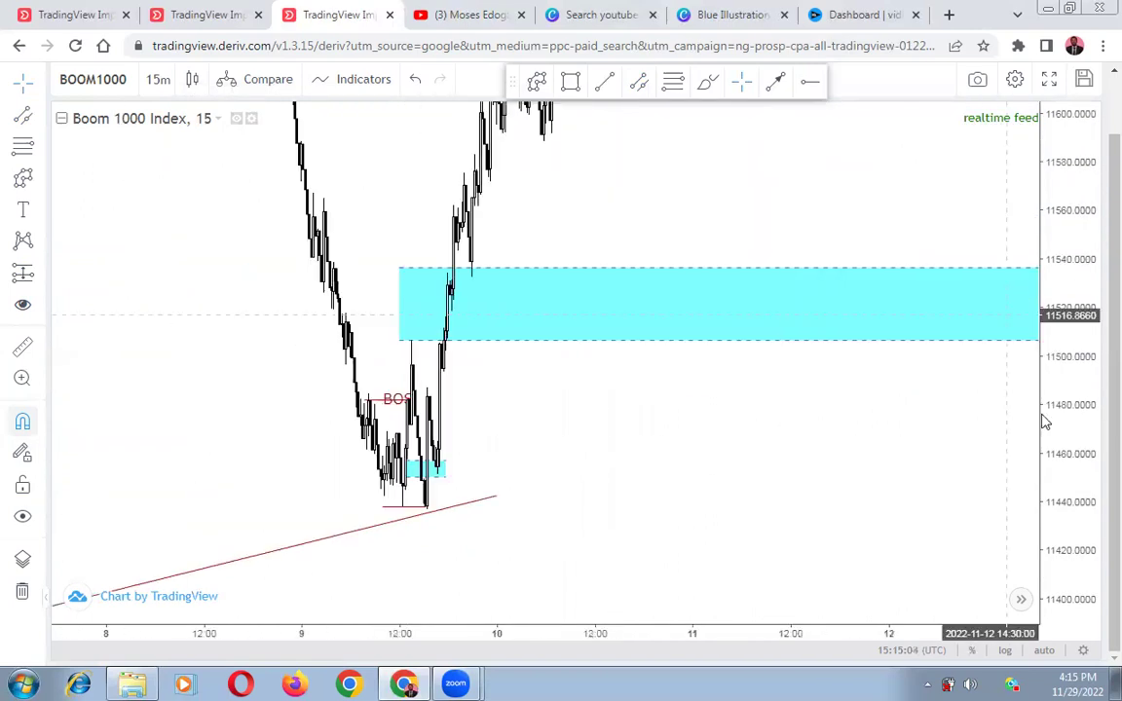
pyautogui.scroll(-2, 1044, 421)
pyautogui.moveTo(569, 503); pyautogui.dragTo(355, 580)
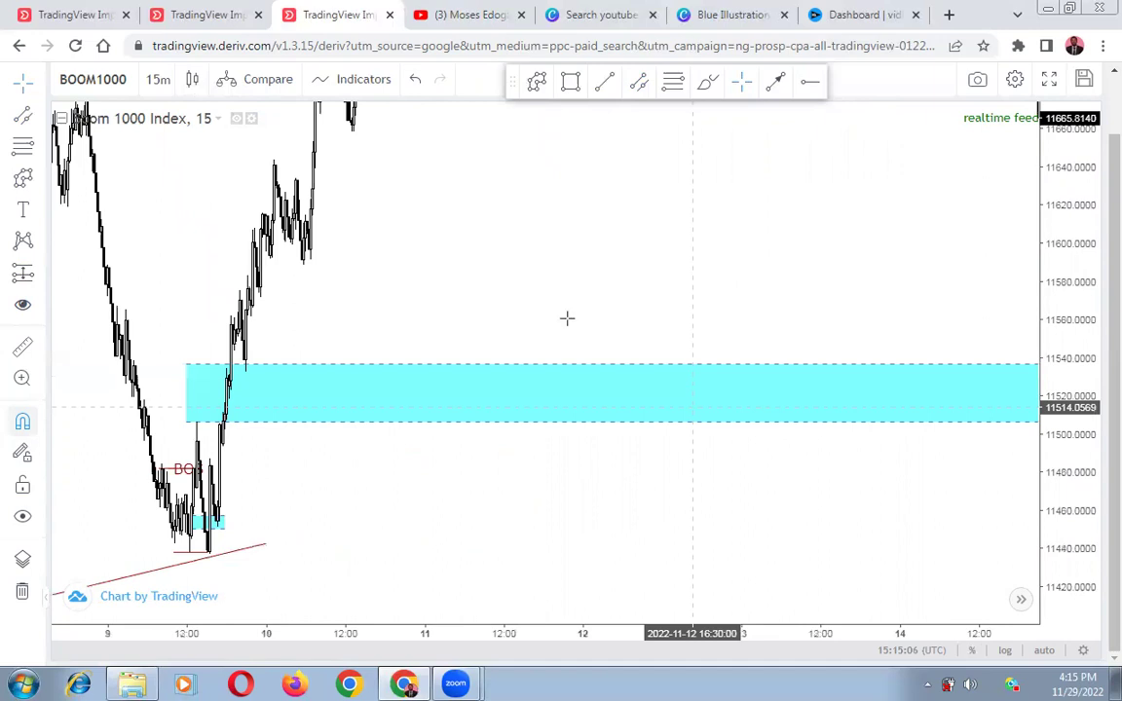
pyautogui.moveTo(773, 257); pyautogui.dragTo(567, 319)
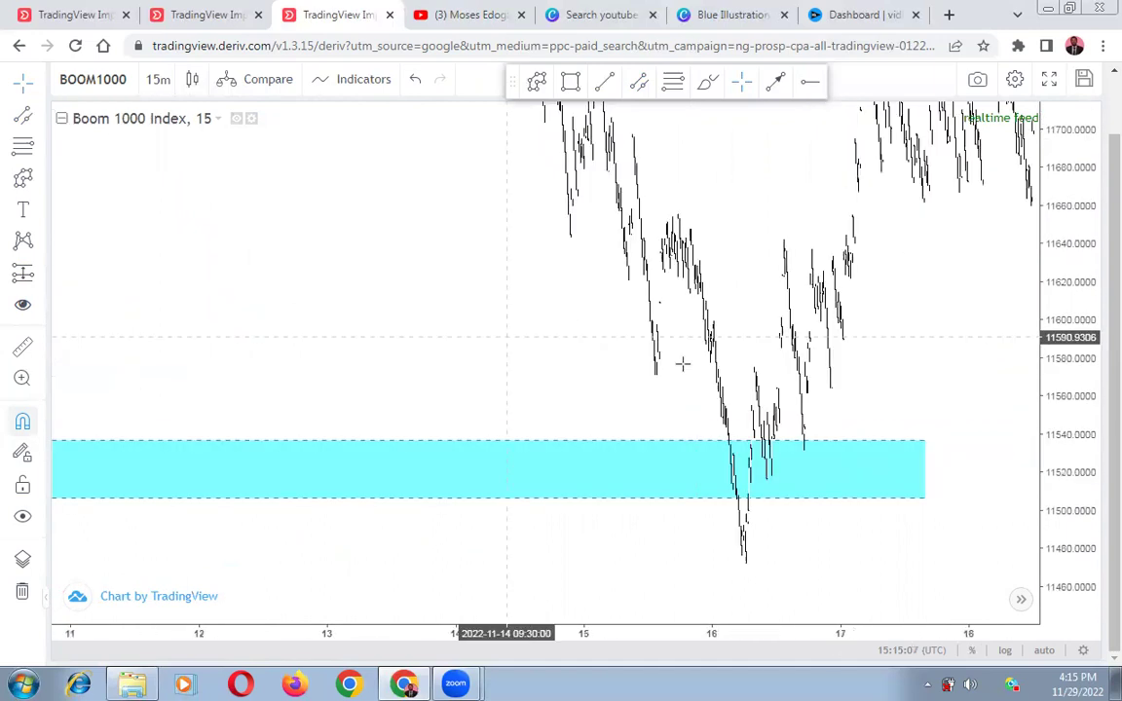
pyautogui.scroll(3, 683, 364)
pyautogui.moveTo(924, 398); pyautogui.dragTo(961, 466)
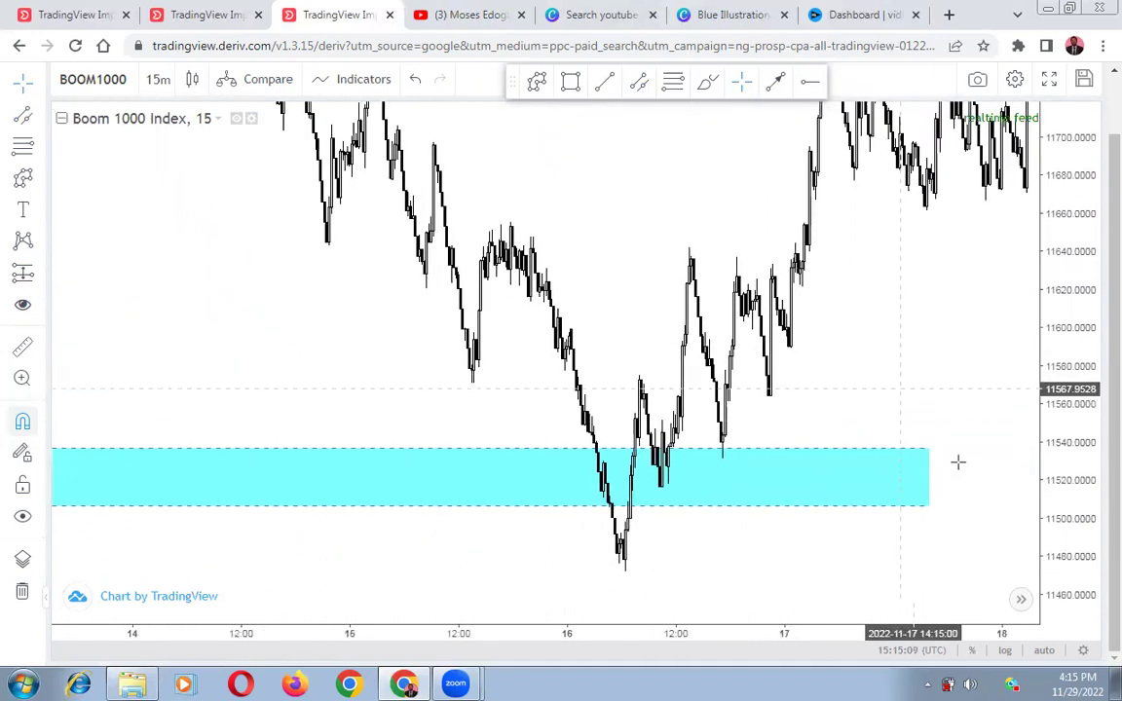
pyautogui.scroll(2, 957, 463)
pyautogui.moveTo(1012, 532); pyautogui.dragTo(1061, 464)
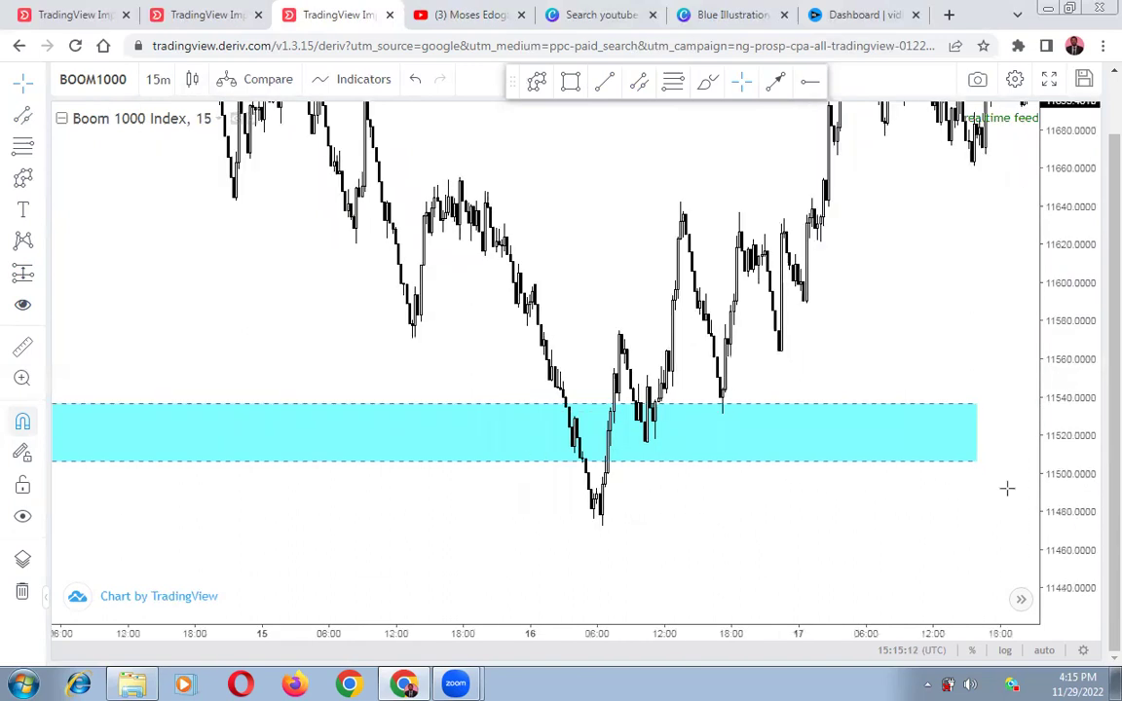
pyautogui.scroll(1, 1009, 489)
pyautogui.scroll(1, 922, 323)
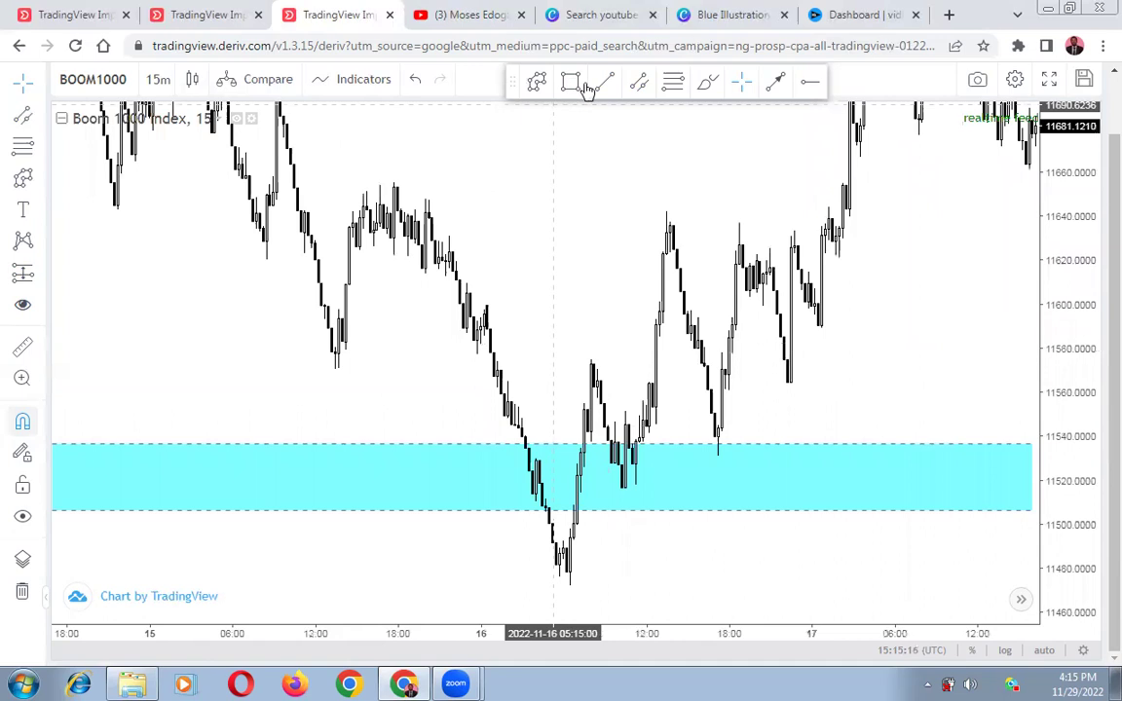
# - Draw a short horizontal trend line along the 16 November lows at about 11478, starting near 04:00
pyautogui.click(535, 572)
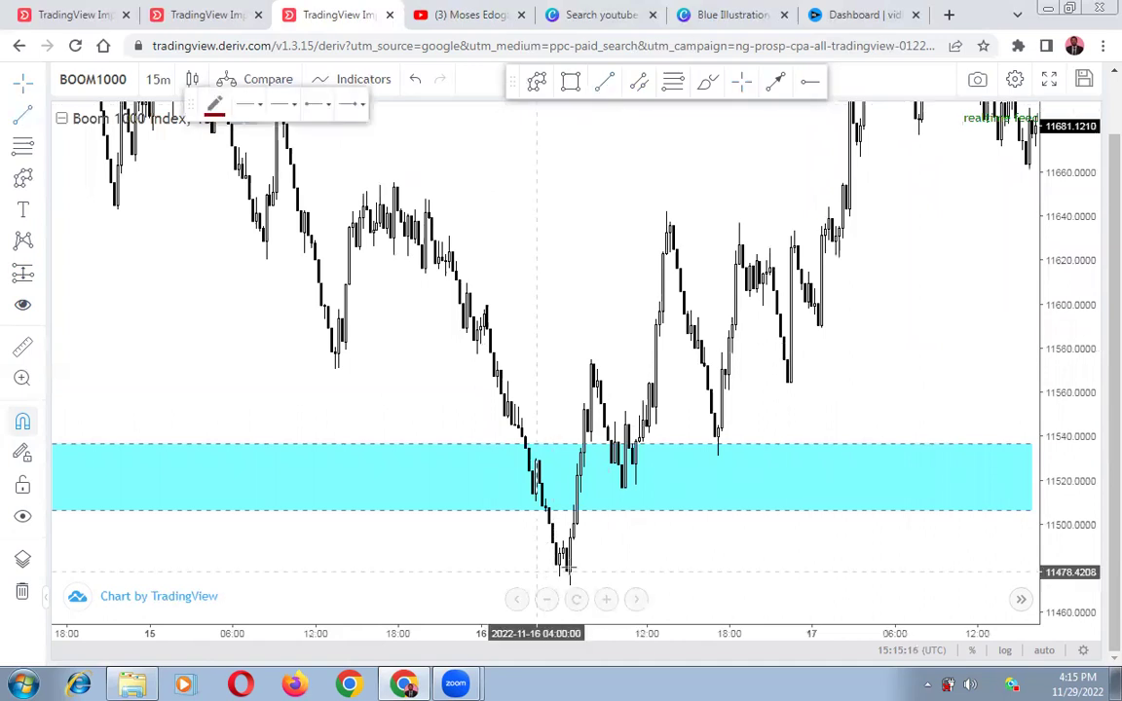
pyautogui.click(643, 555)
pyautogui.moveTo(558, 200); pyautogui.dragTo(560, 183)
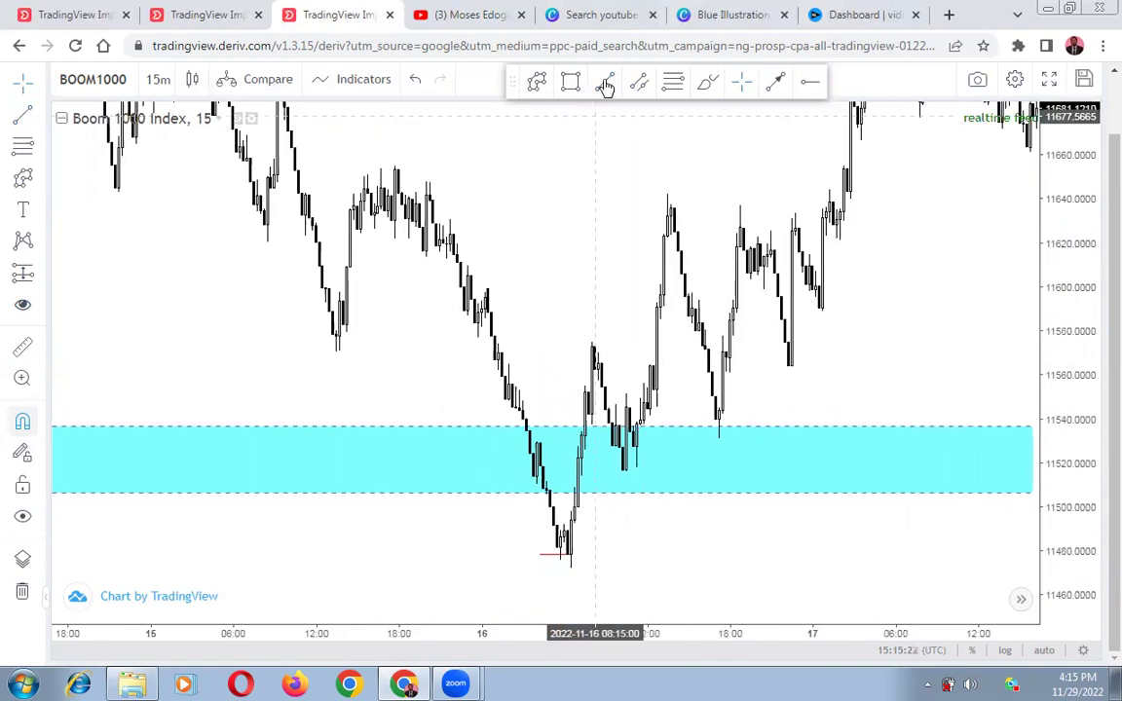
# - Draw a short horizontal trend line on the 16 November minor high at about 11530, from near 03:00 to 07:30
pyautogui.click(605, 85)
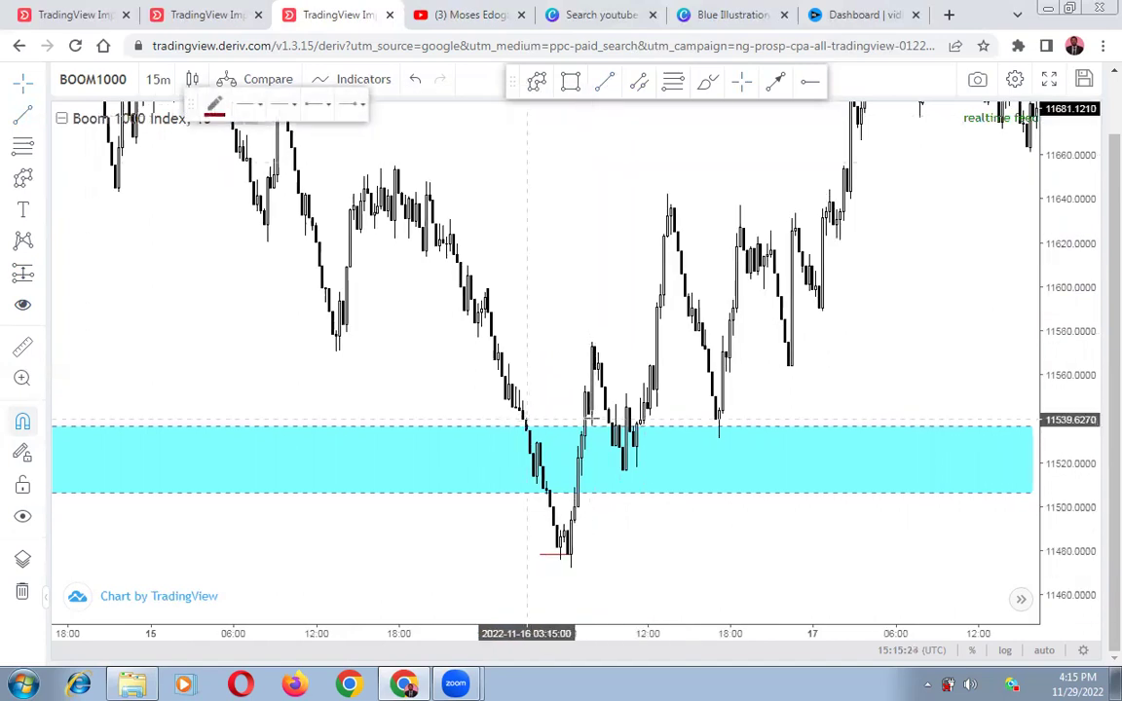
pyautogui.click(527, 419)
pyautogui.click(592, 419)
pyautogui.moveTo(565, 422); pyautogui.dragTo(554, 440)
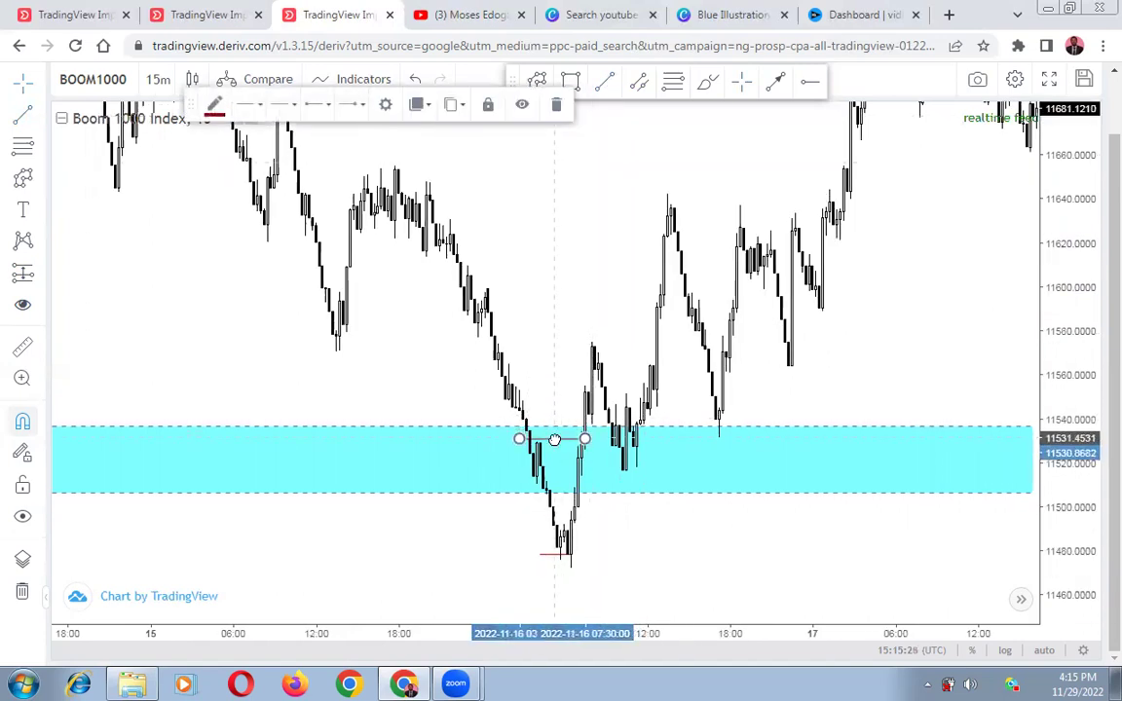
pyautogui.click(563, 341)
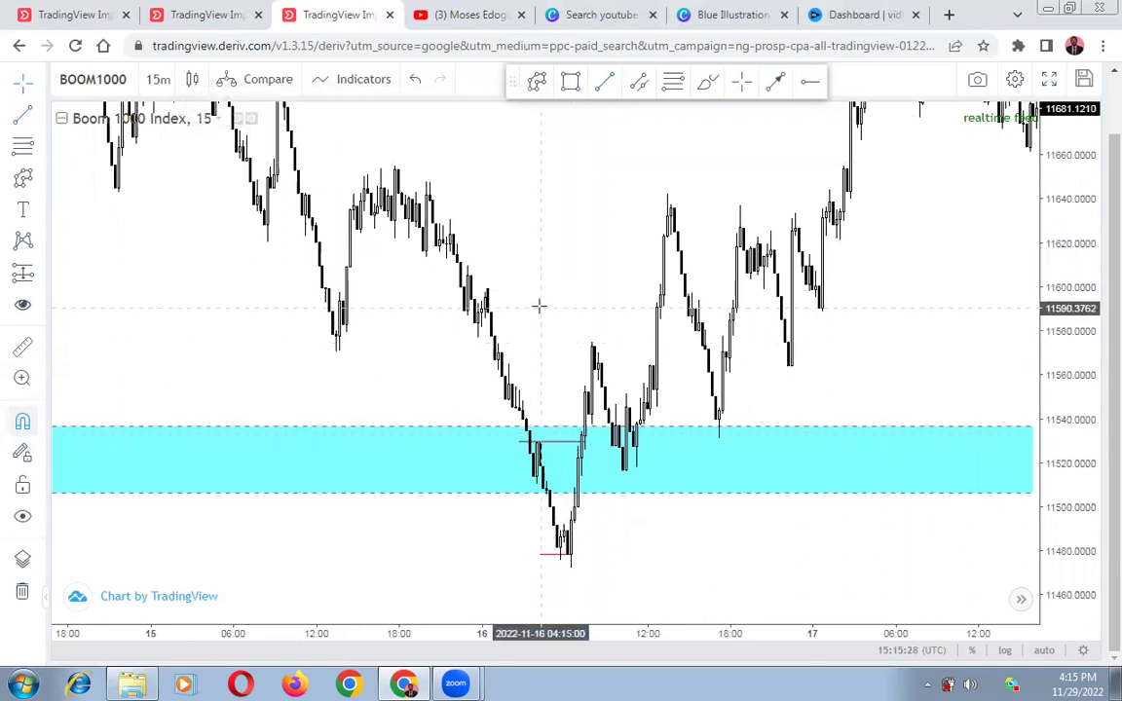
# - Draw a small parallel-channel demand zone above the 16 November low, about 11506 to 11515, starting near 06:15
pyautogui.click(639, 86)
pyautogui.click(568, 474)
pyautogui.click(678, 476)
pyautogui.click(681, 494)
pyautogui.click(716, 509)
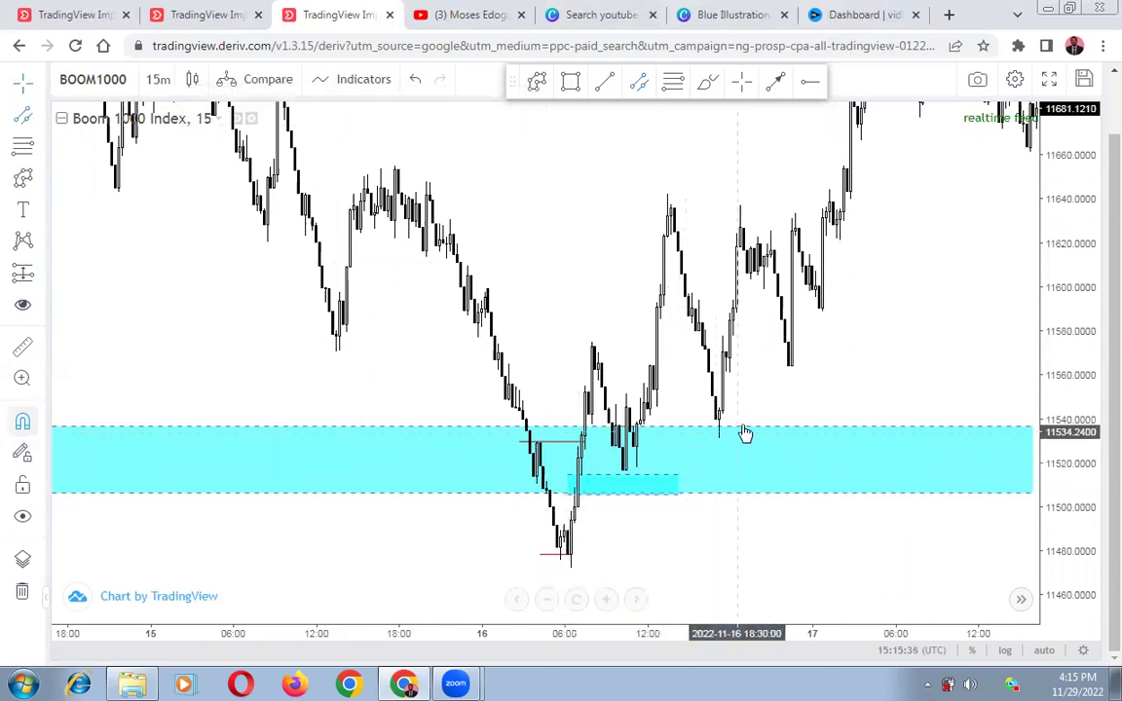
# - Delete the wide demand zone that lies behind the small 16 November zone
pyautogui.click(746, 433)
pyautogui.press('Delete')
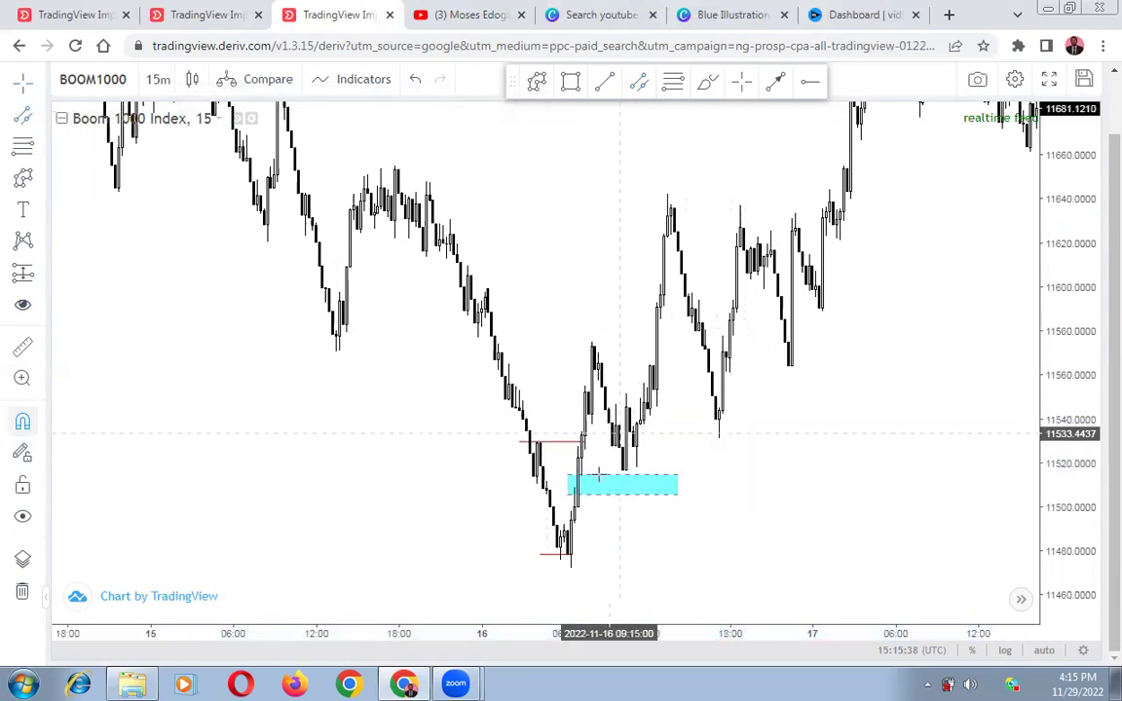
pyautogui.click(544, 445)
pyautogui.click(553, 456)
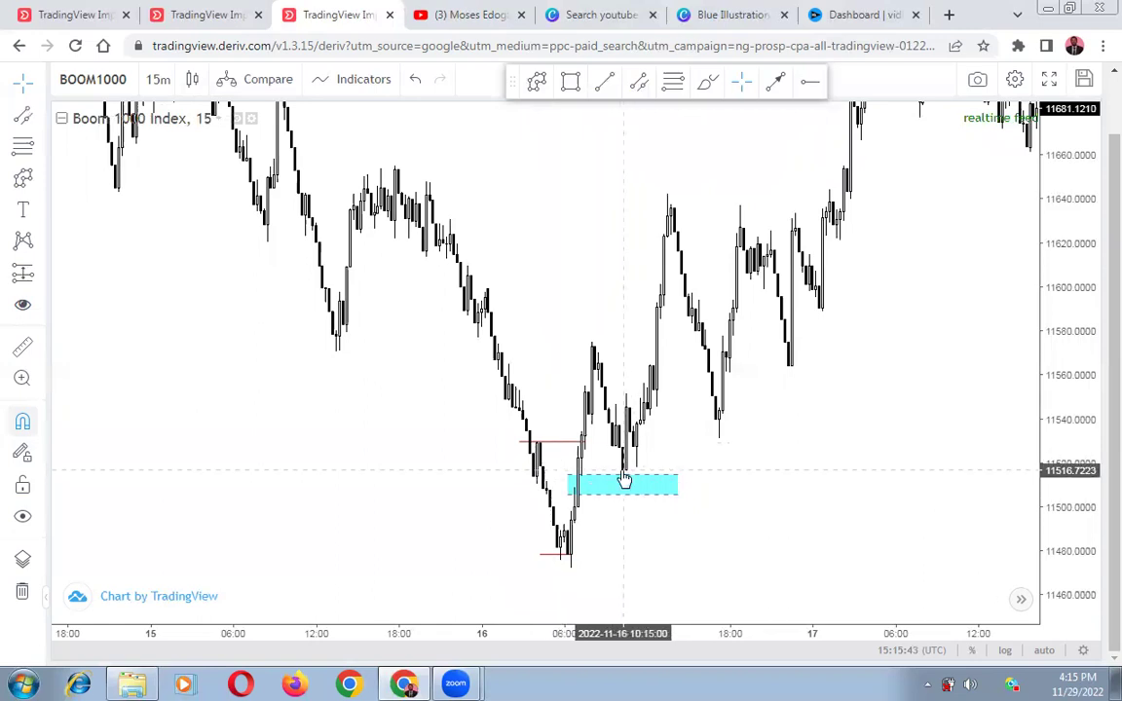
# - Draw a short horizontal trend line across the 16 November swing high at about 11576, ending near 12:30
pyautogui.click(605, 86)
pyautogui.click(581, 339)
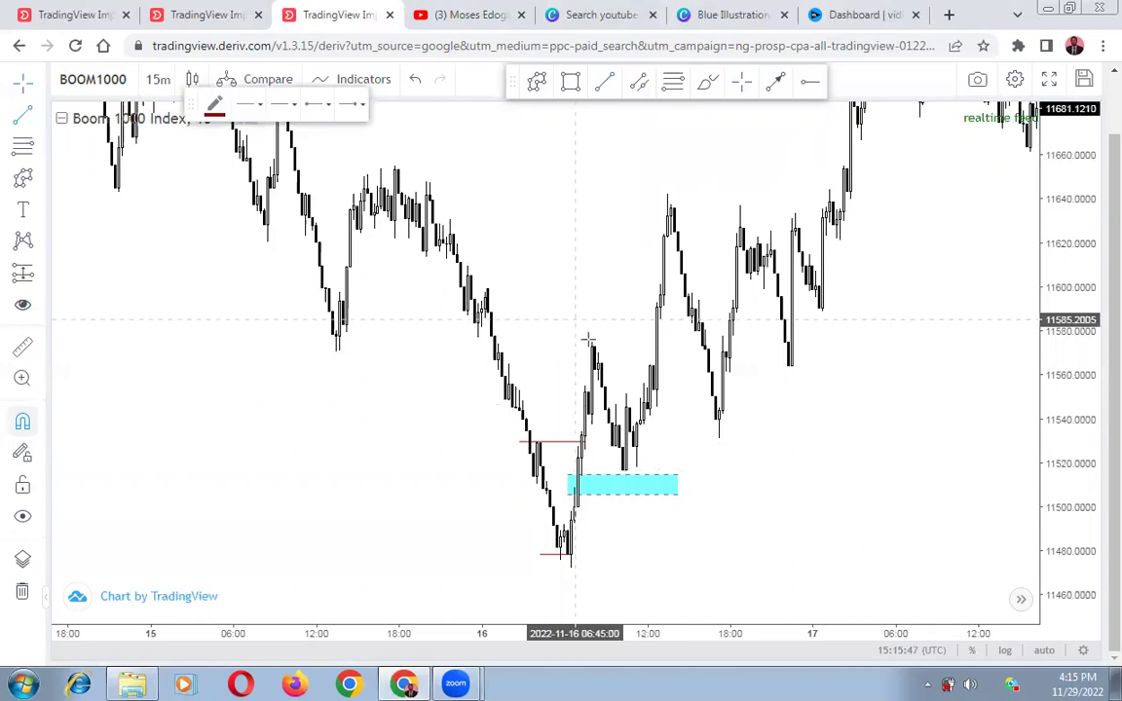
pyautogui.click(581, 340)
pyautogui.click(653, 340)
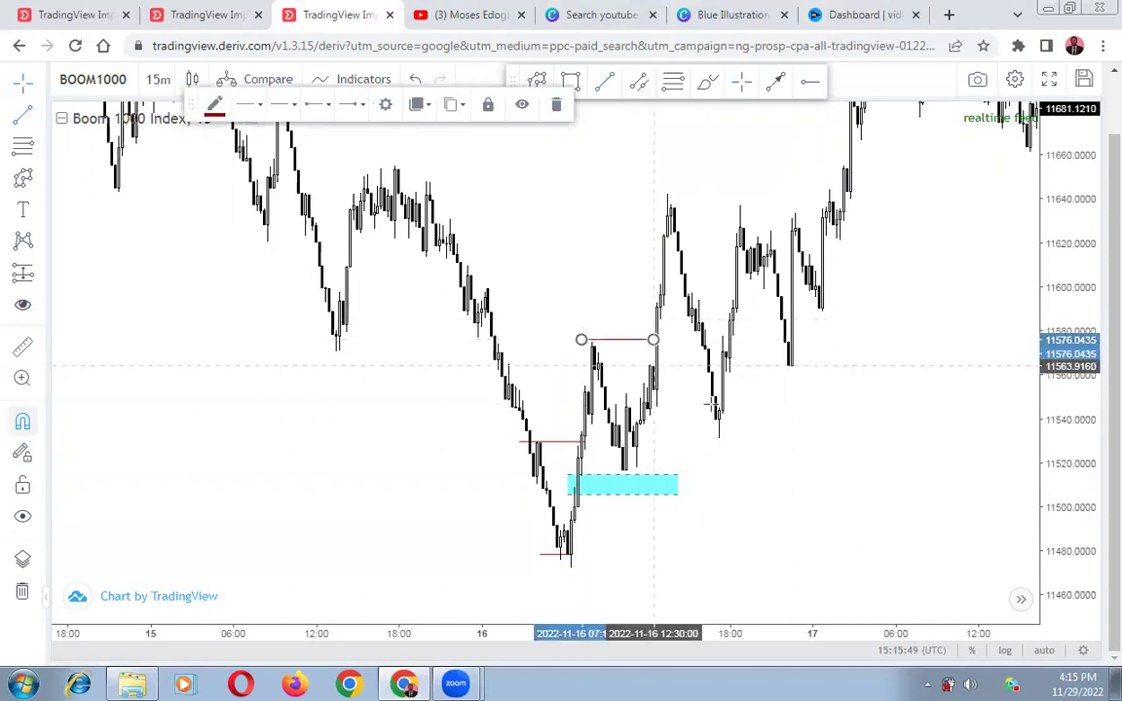
pyautogui.click(690, 342)
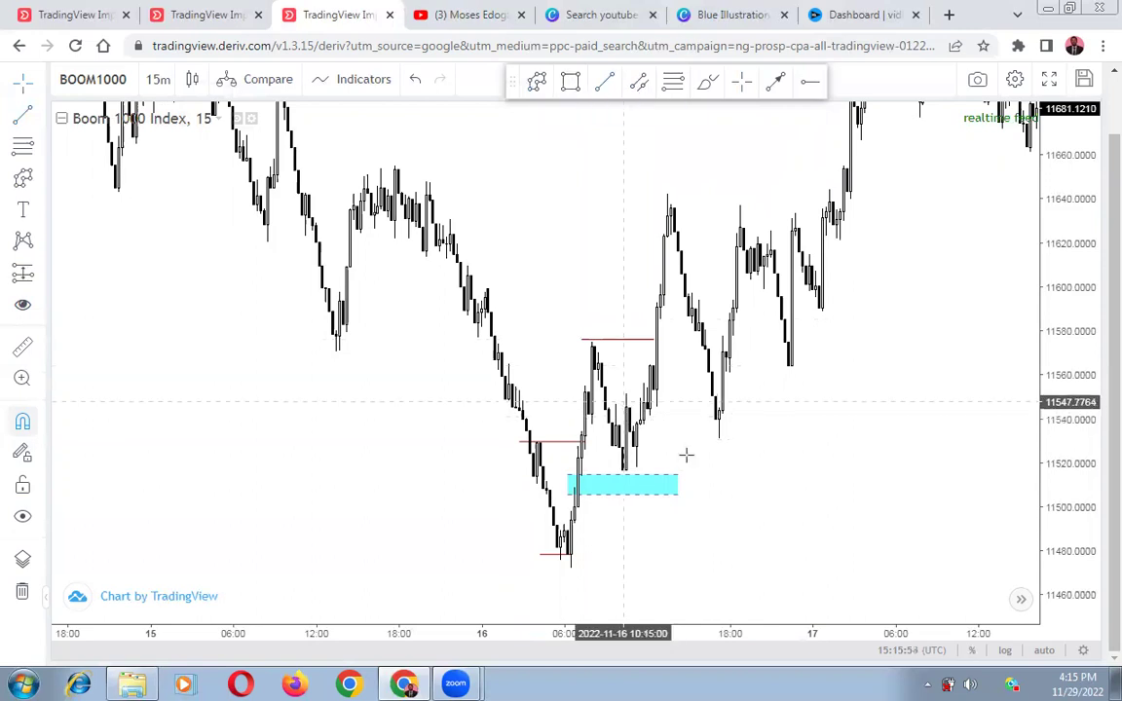
# - Draw a second parallel-channel demand zone on 16 November, about 11525 to 11544, from near 10:30 to 19:30
pyautogui.click(571, 81)
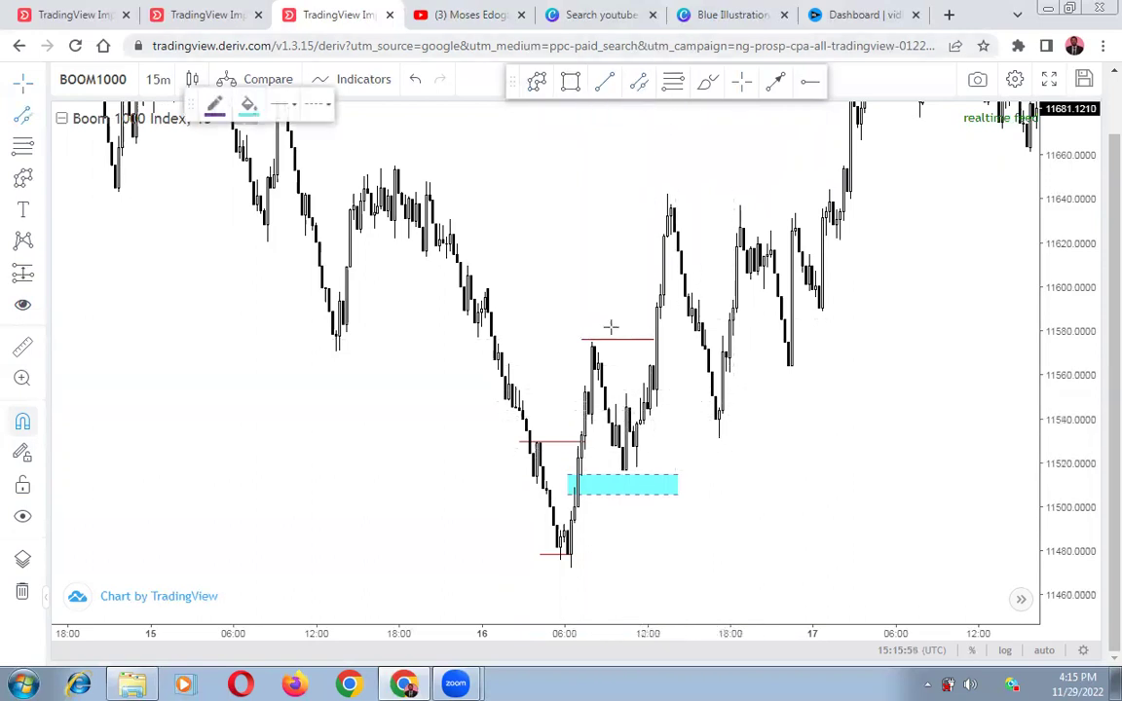
pyautogui.click(619, 426)
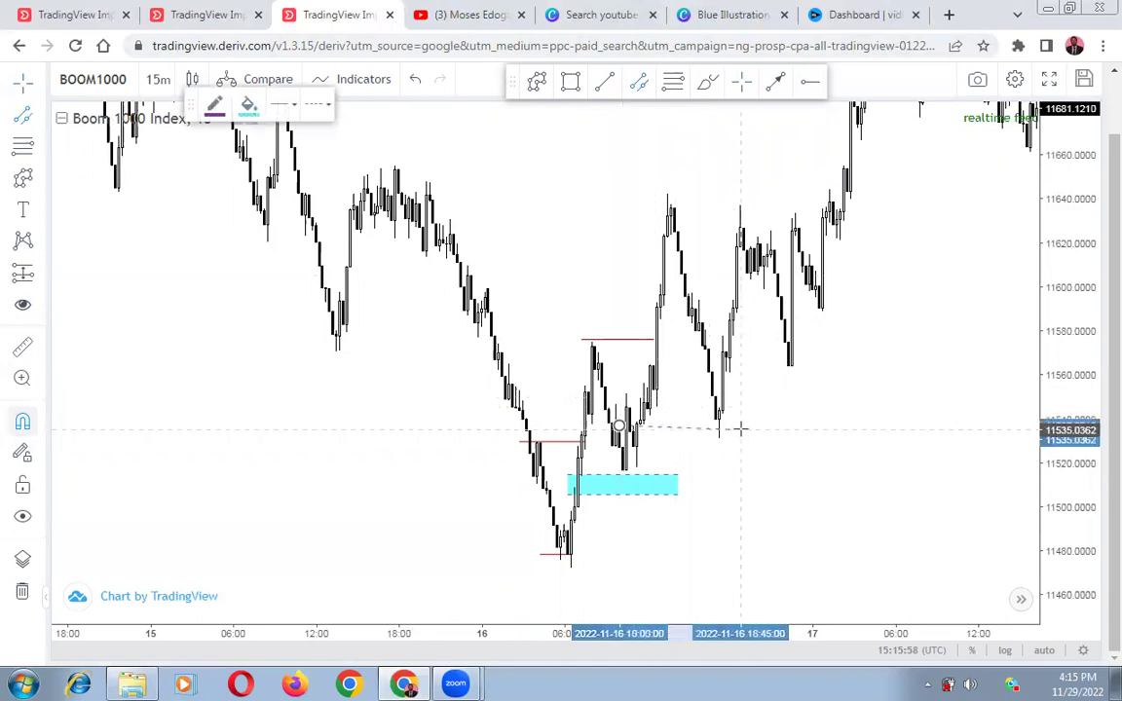
pyautogui.click(743, 463)
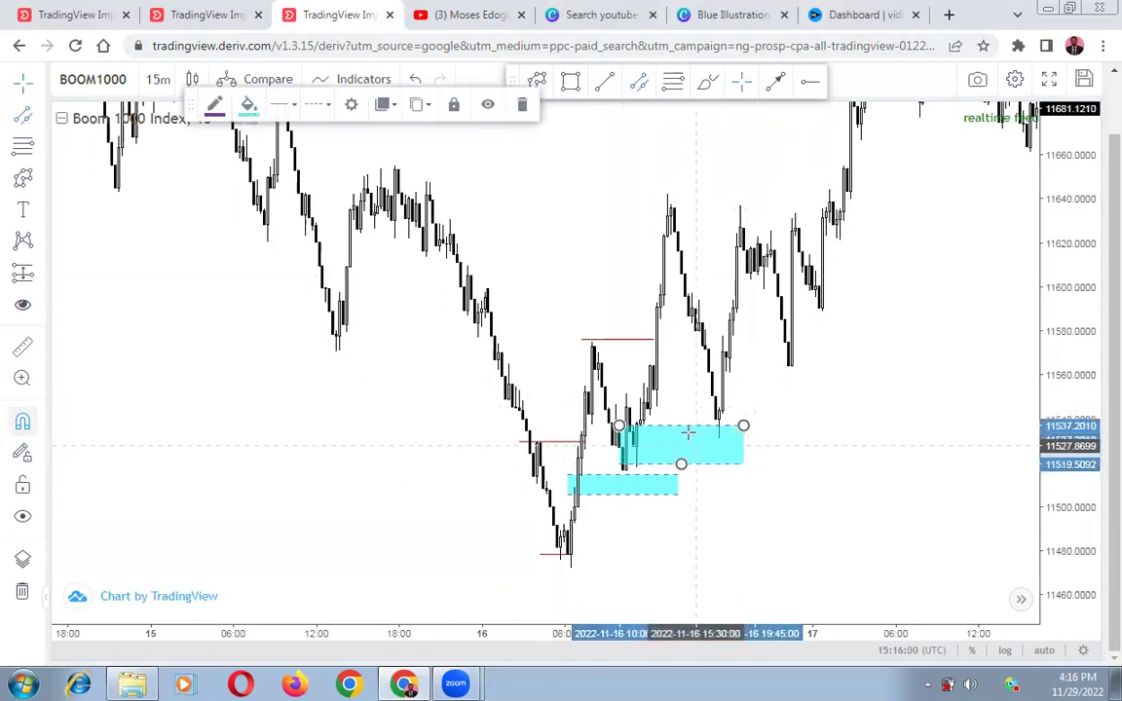
pyautogui.moveTo(688, 433); pyautogui.dragTo(727, 452)
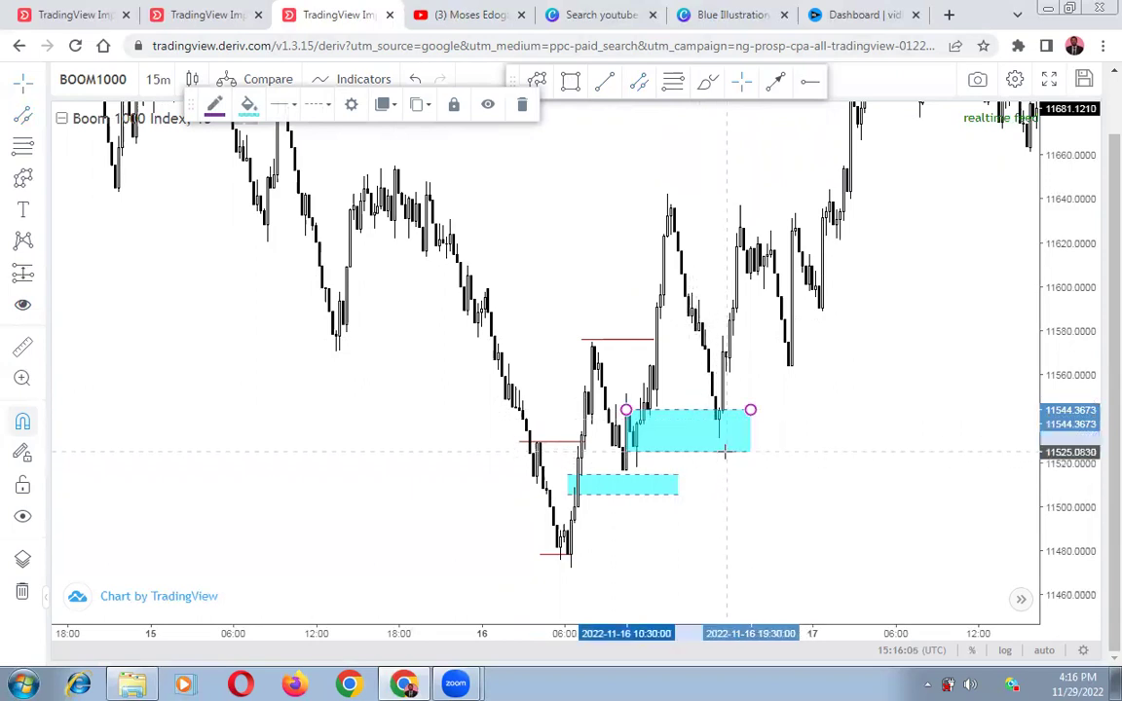
pyautogui.click(789, 402)
# - Draw a horizontal trend line from the 16 November high at about 11644 to the break early on 17 November
pyautogui.moveTo(933, 407); pyautogui.dragTo(841, 464)
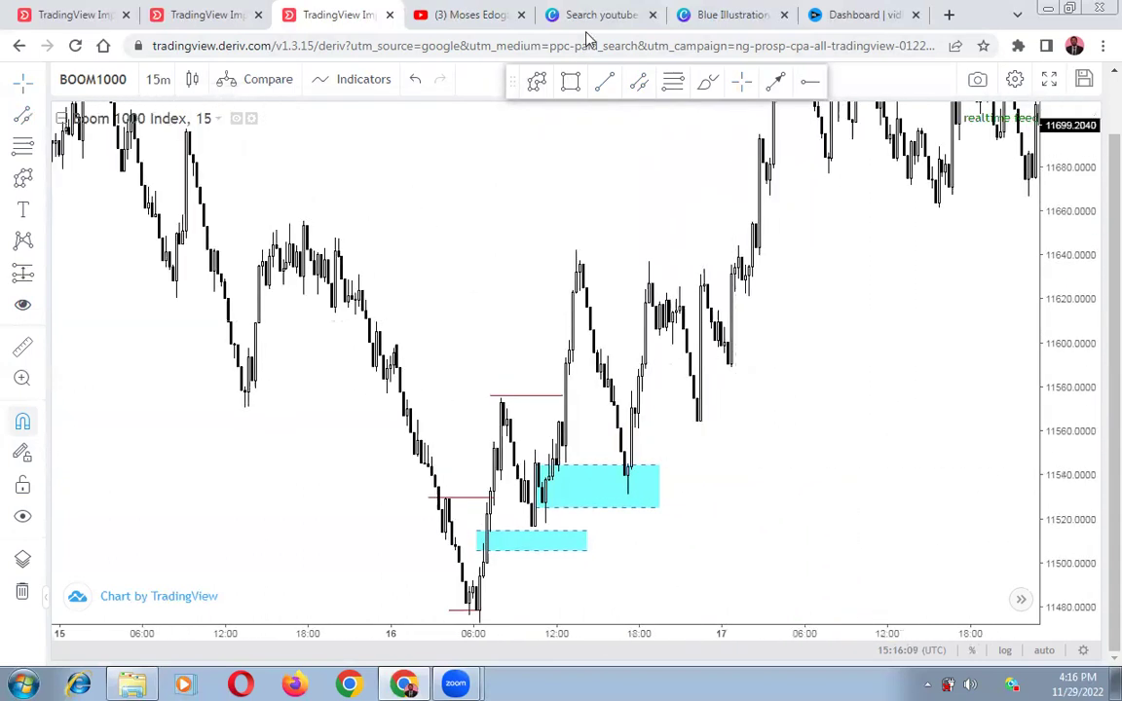
pyautogui.click(539, 251)
pyautogui.click(772, 247)
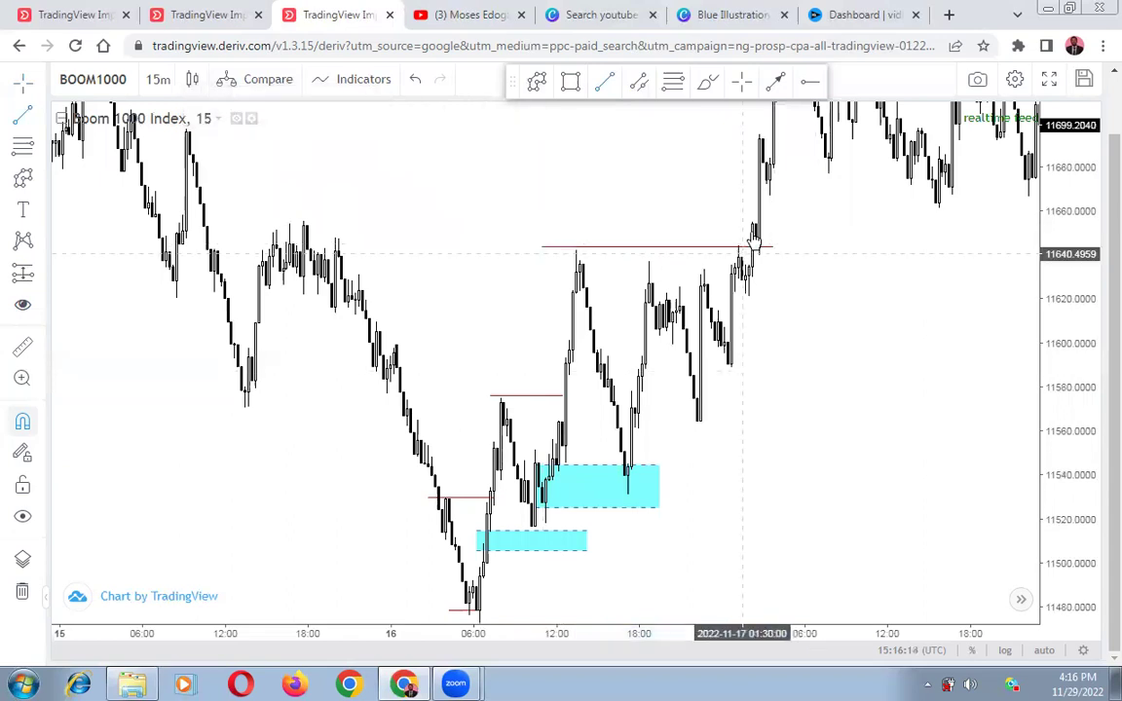
# - Draw a horizontal trend line under the range lows at about 11660, from 17 November 08:45 to 18 November 20:45
pyautogui.moveTo(780, 324); pyautogui.dragTo(828, 327)
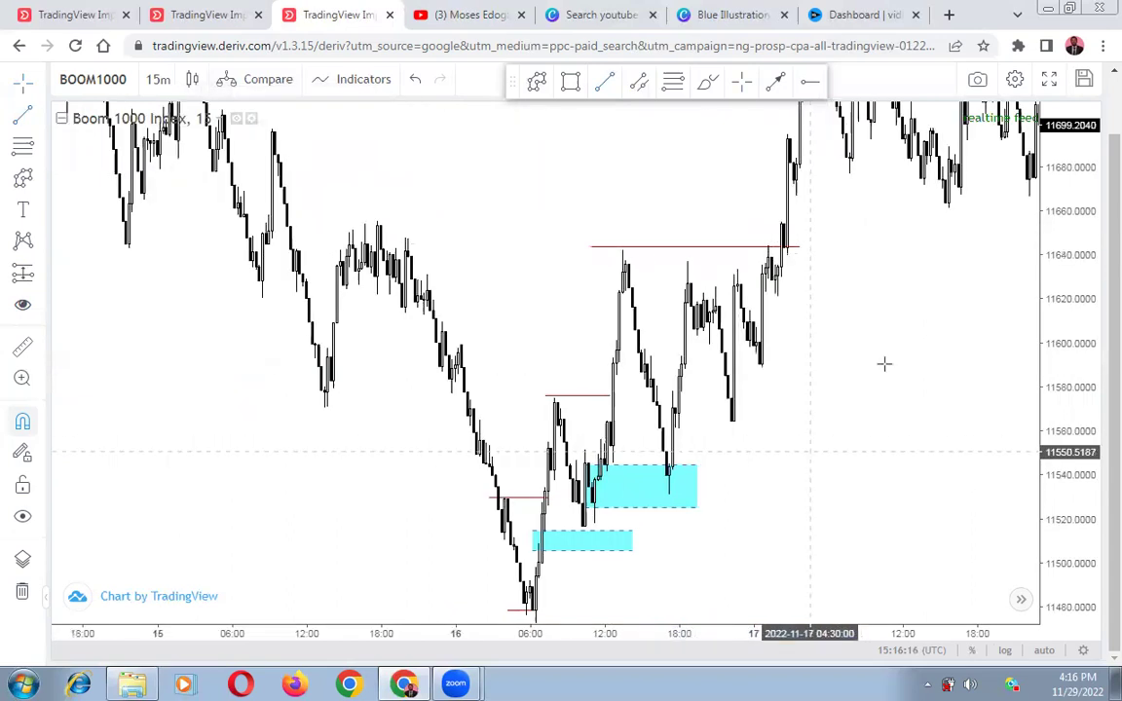
pyautogui.scroll(-1, 815, 363)
pyautogui.scroll(-2, 933, 451)
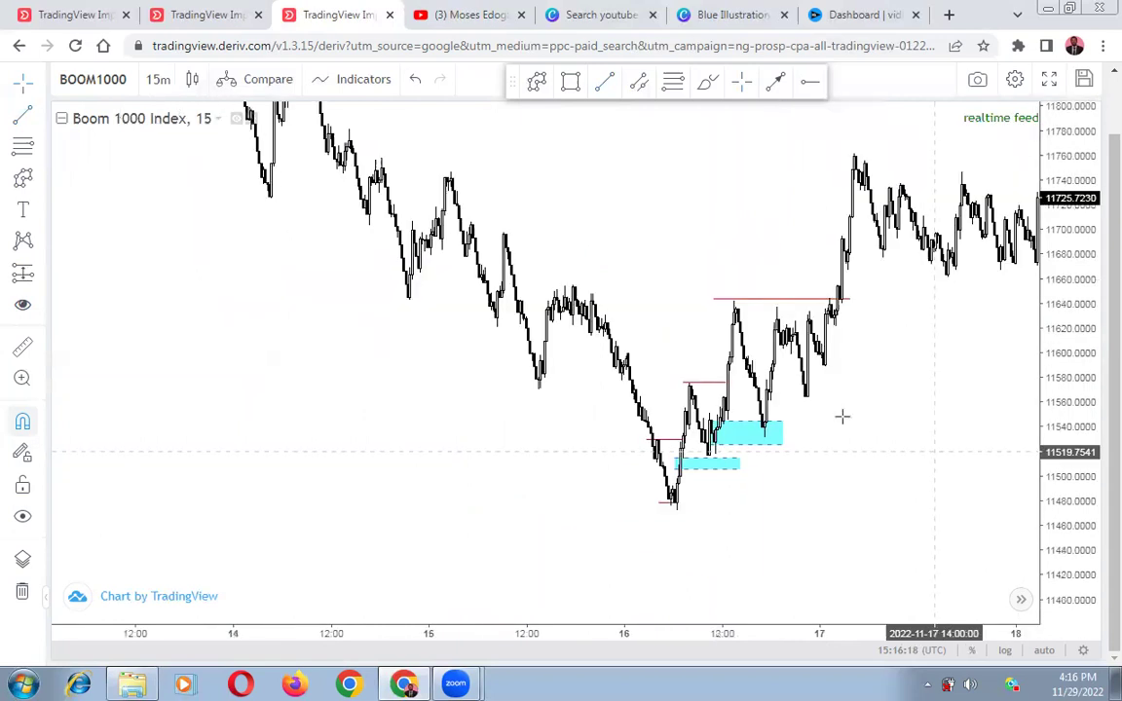
pyautogui.moveTo(891, 411); pyautogui.dragTo(562, 440)
pyautogui.moveTo(801, 430); pyautogui.dragTo(663, 429)
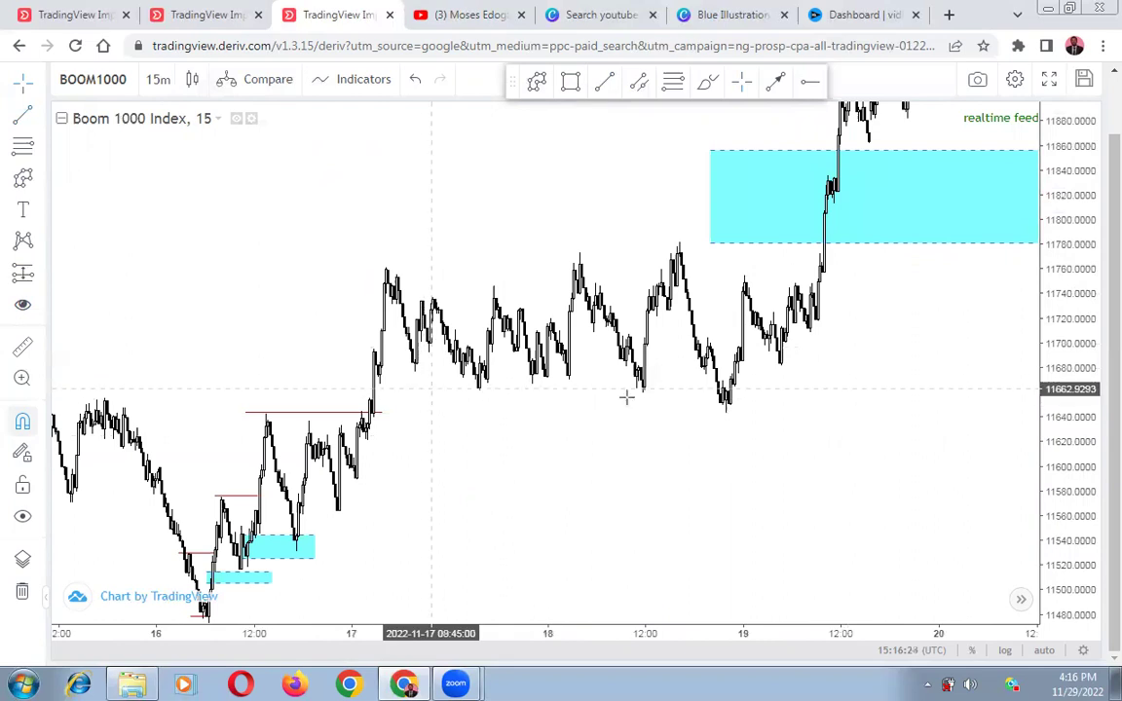
pyautogui.click(606, 84)
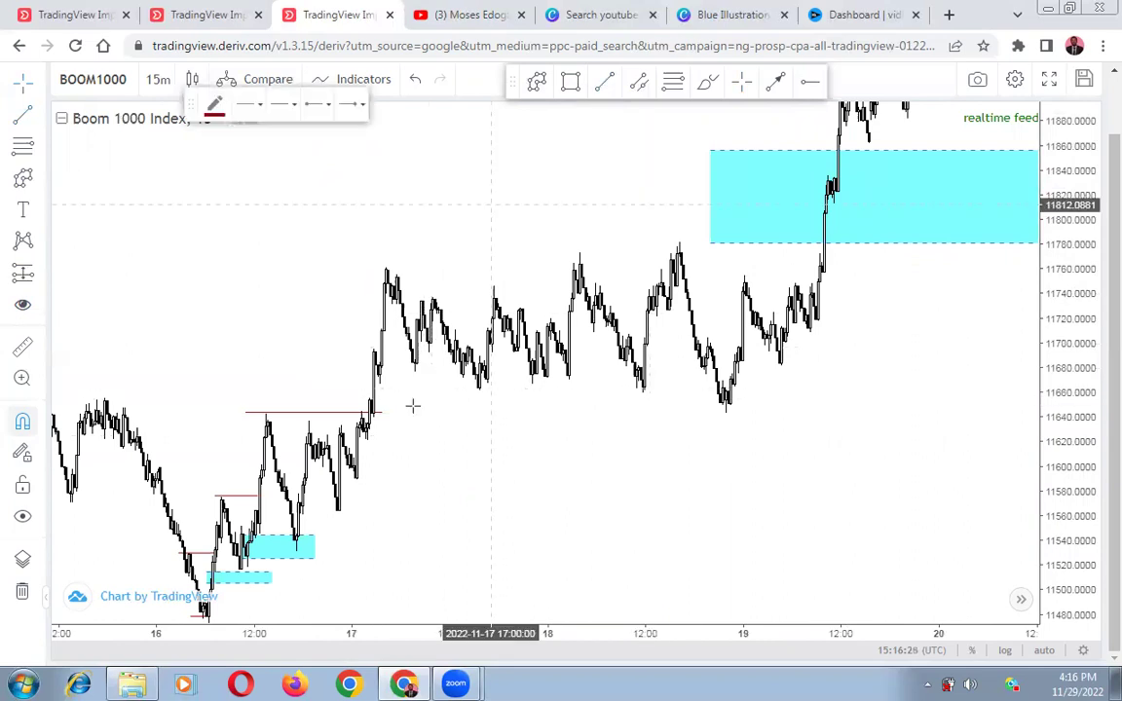
pyautogui.click(423, 392)
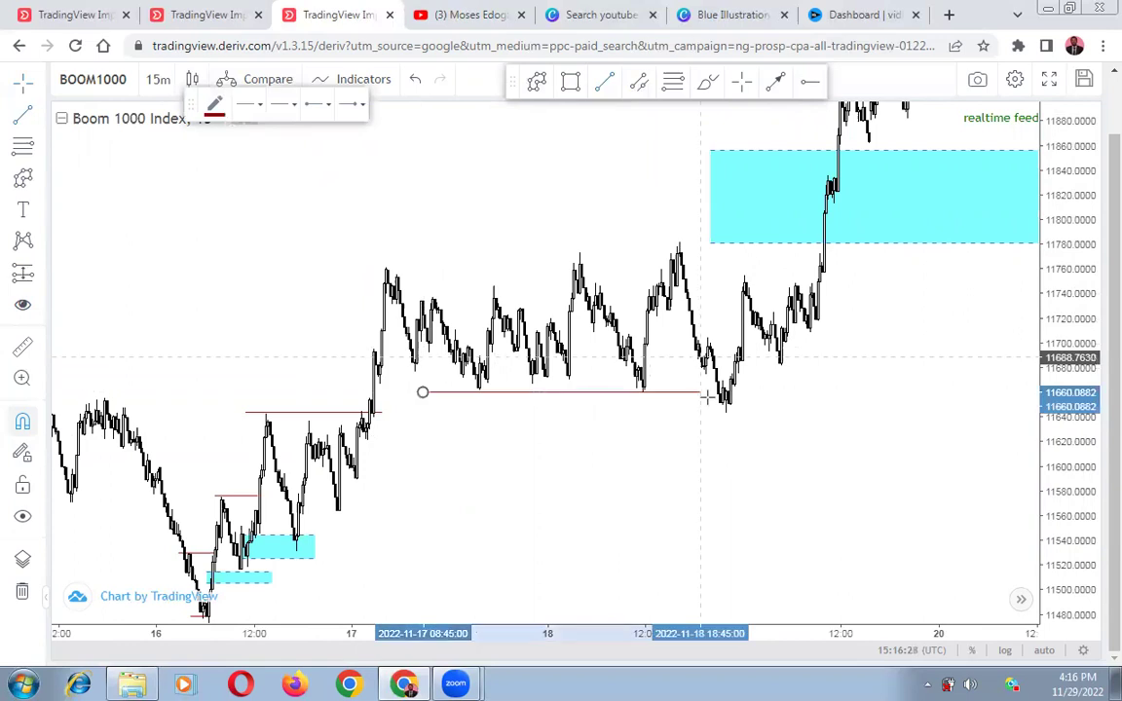
pyautogui.click(717, 394)
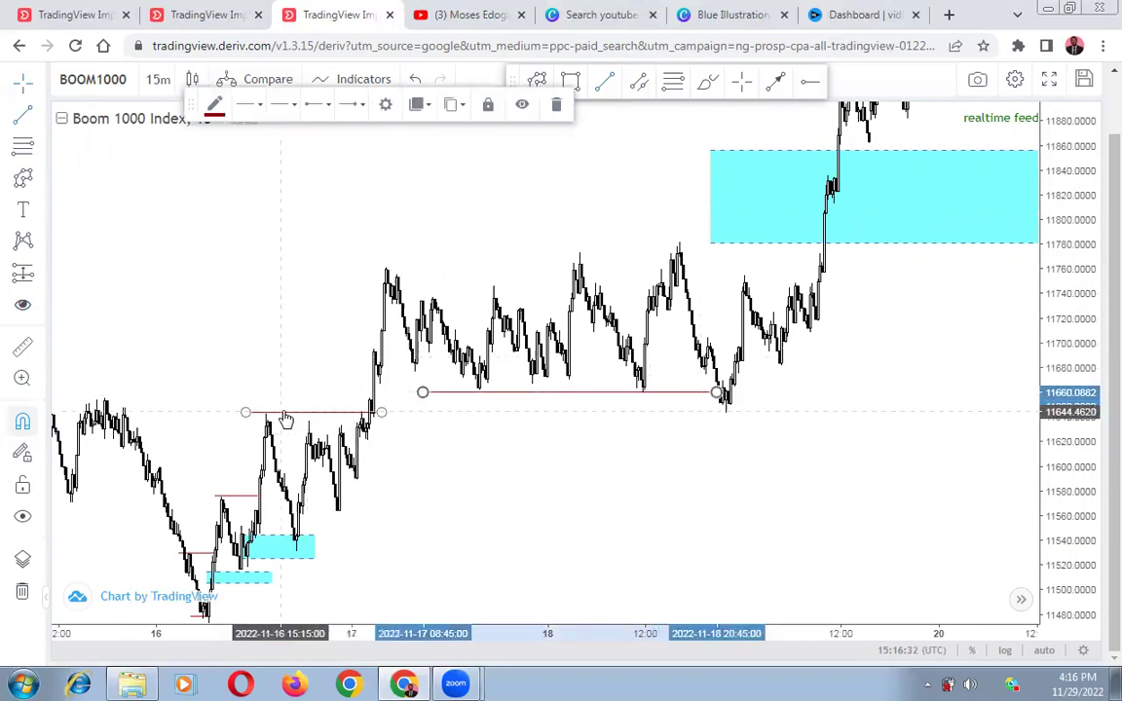
pyautogui.click(830, 400)
# - Follow the price action forward from the 18 November low and examine its return to the demand zone on 28 November
pyautogui.moveTo(828, 409); pyautogui.dragTo(646, 483)
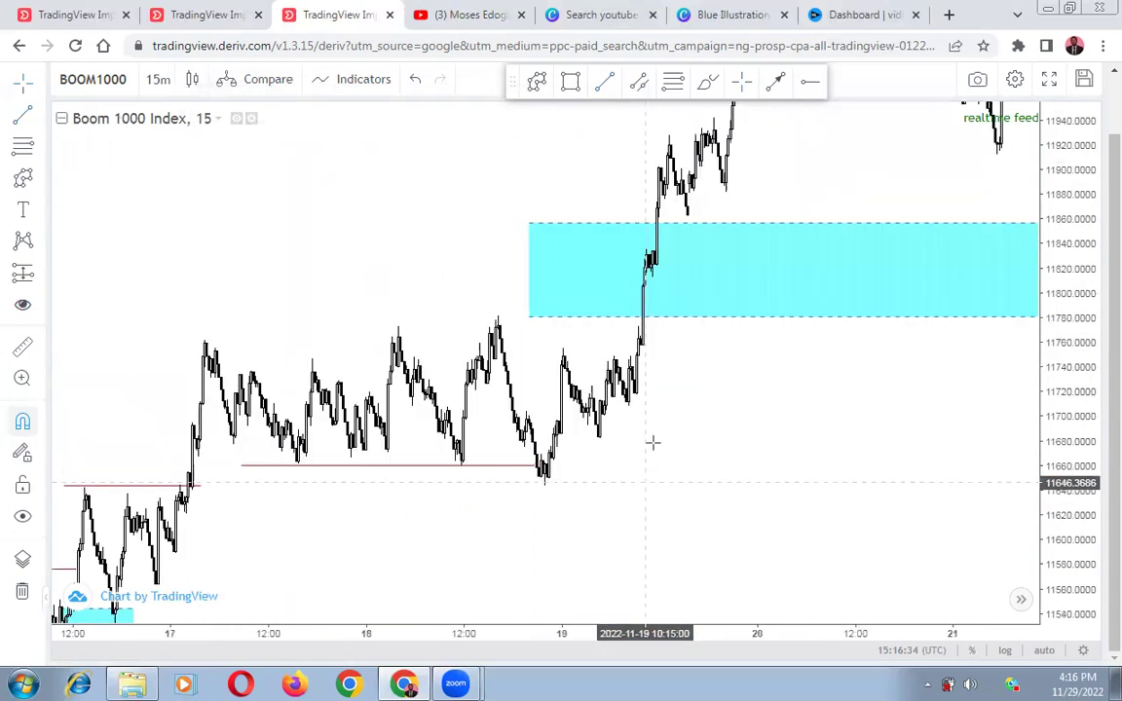
pyautogui.scroll(-3, 513, 249)
pyautogui.moveTo(677, 407); pyautogui.dragTo(310, 404)
pyautogui.moveTo(1069, 291); pyautogui.dragTo(1076, 423)
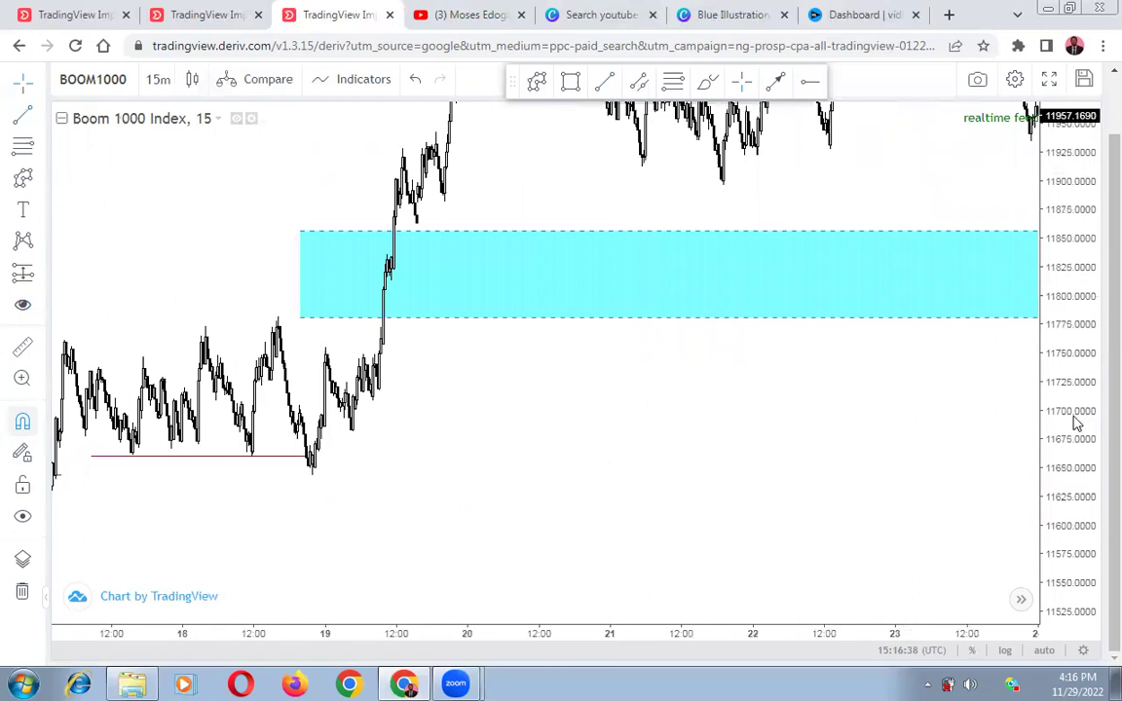
pyautogui.scroll(-2, 924, 435)
pyautogui.hscroll(5, 834, 462)
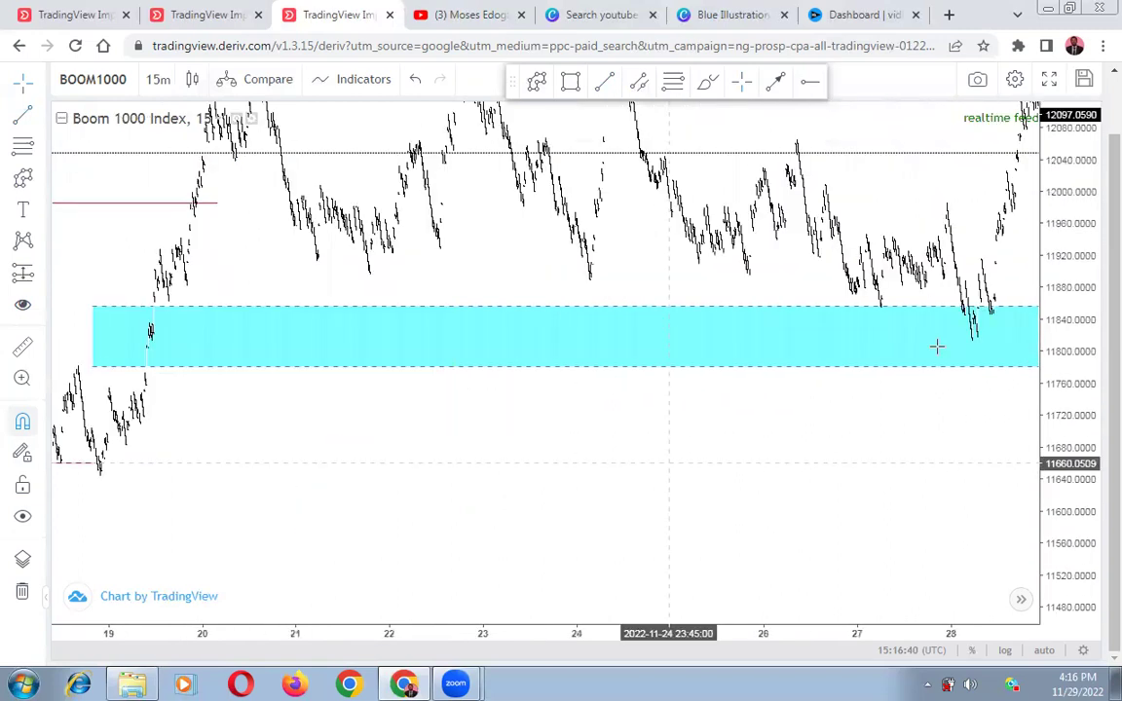
pyautogui.scroll(2, 953, 421)
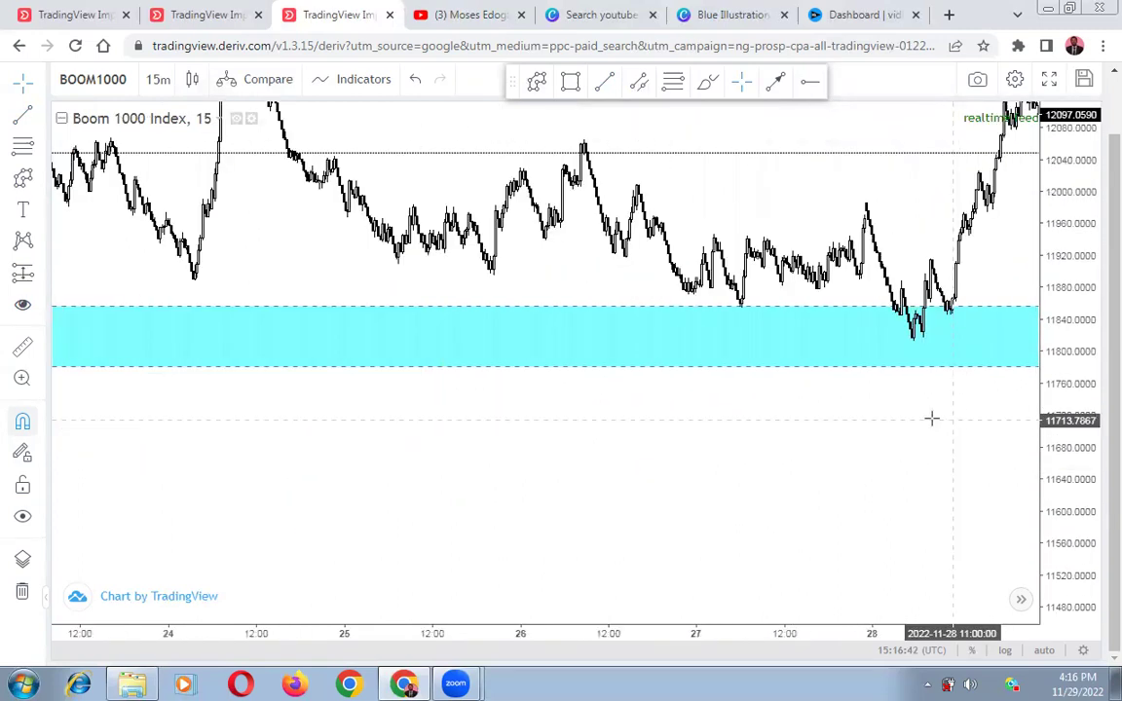
pyautogui.moveTo(1066, 513); pyautogui.dragTo(1061, 319)
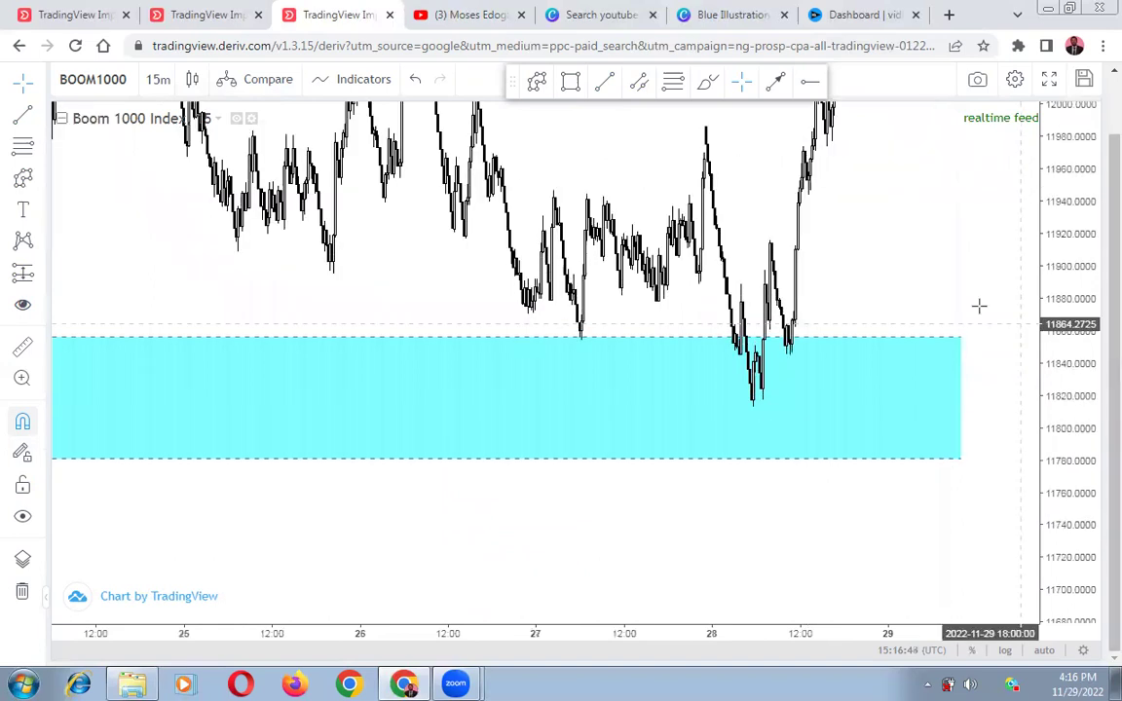
pyautogui.moveTo(918, 388); pyautogui.dragTo(1029, 472)
pyautogui.hscroll(2, 986, 421)
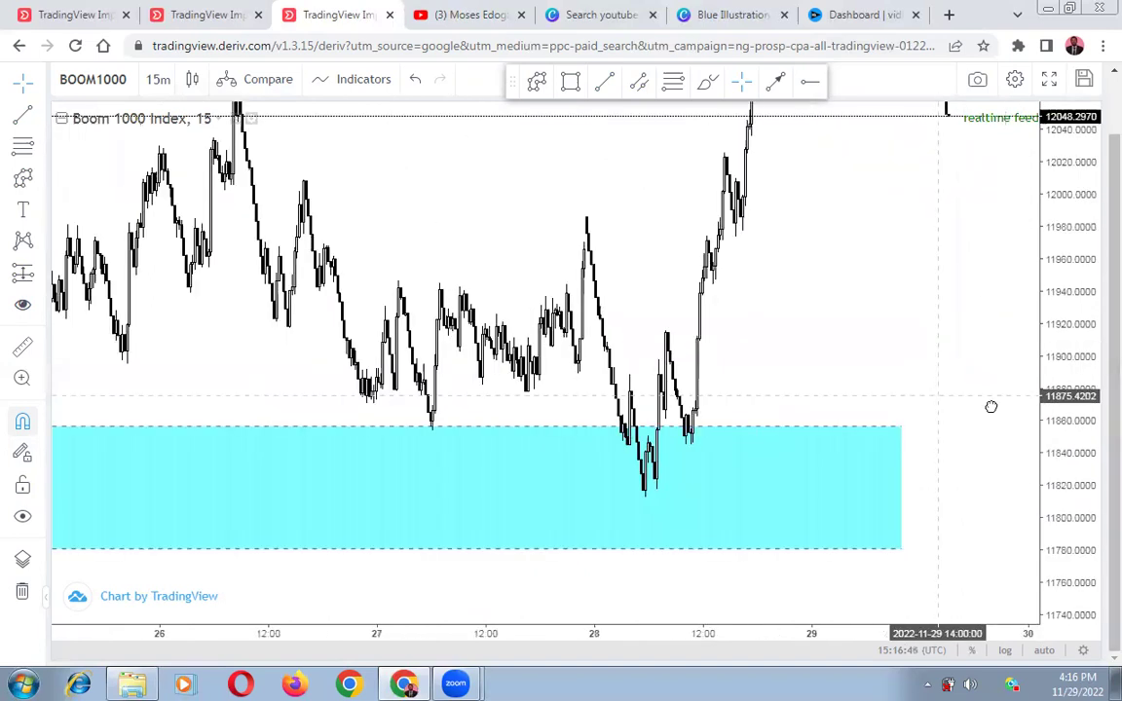
pyautogui.hscroll(-2, 823, 441)
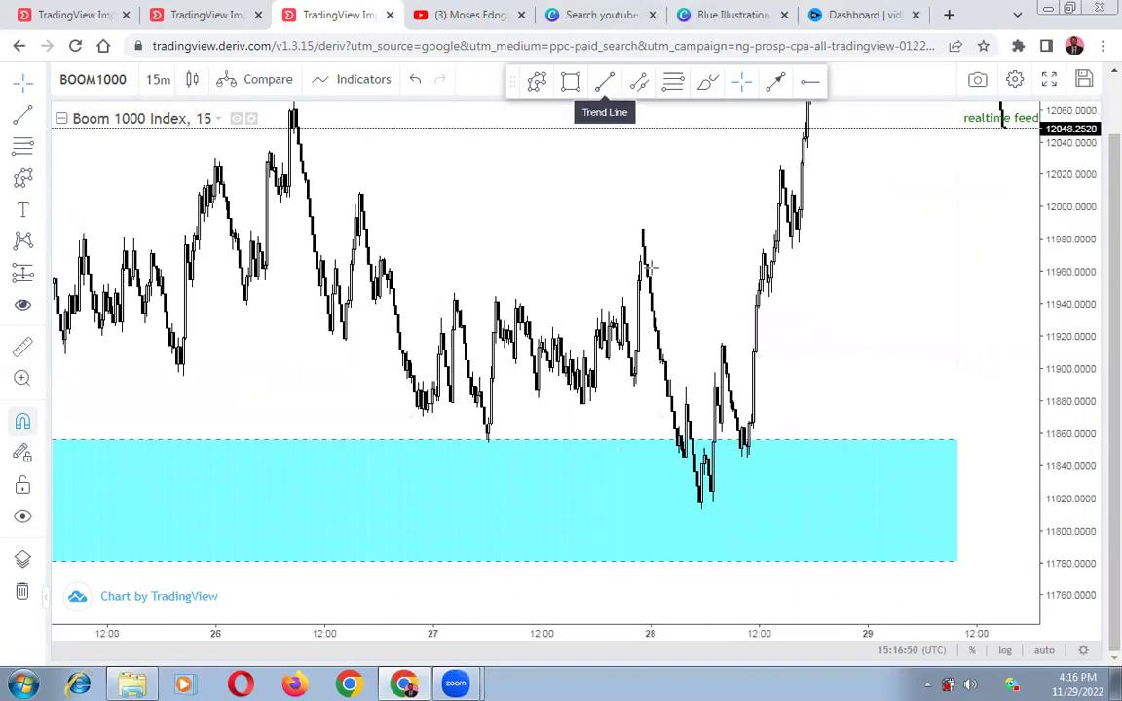
# - Draw a short horizontal trend line on the 28 November minor high just above the demand zone, at about 11879
pyautogui.click(604, 82)
pyautogui.click(679, 427)
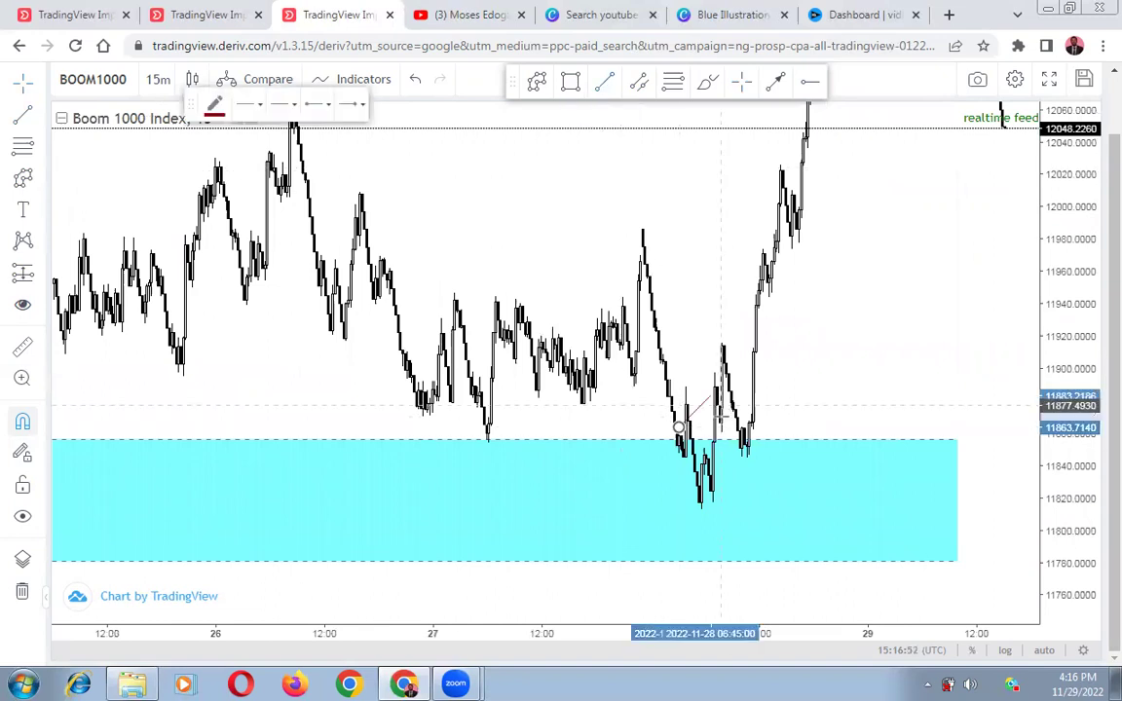
pyautogui.click(721, 428)
pyautogui.moveTo(701, 428); pyautogui.dragTo(700, 404)
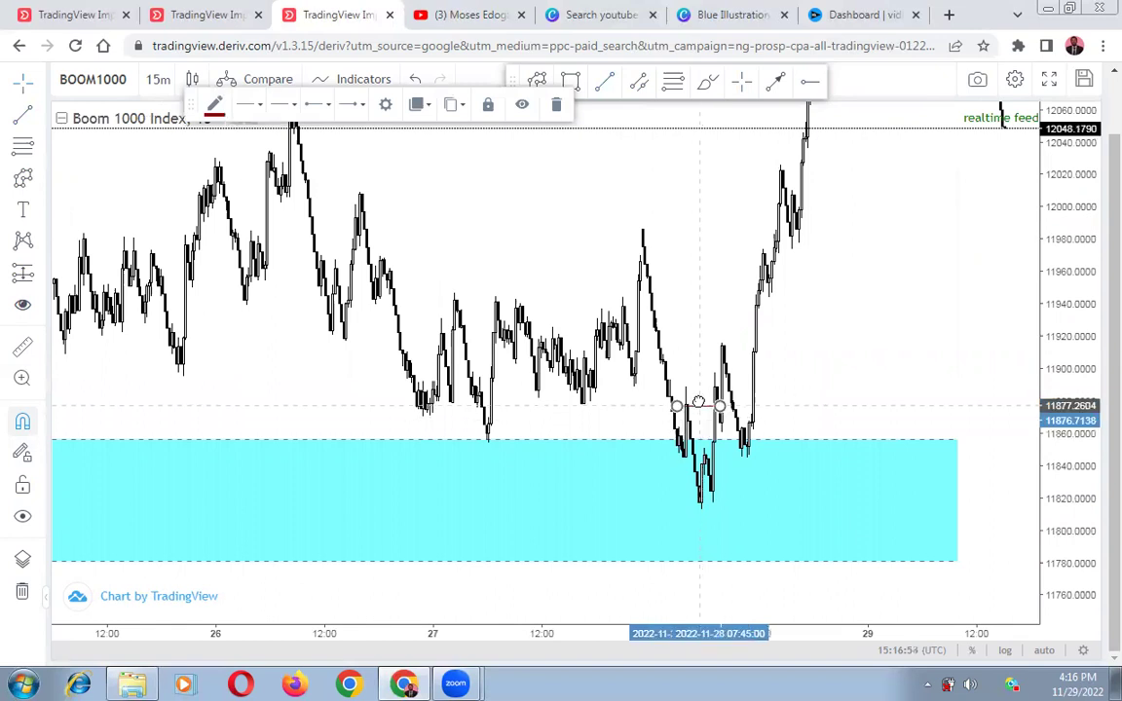
pyautogui.click(908, 399)
# - Draw a short horizontal trend line under the first 28 November lows inside the demand zone, at about 11842
pyautogui.scroll(5, 909, 400)
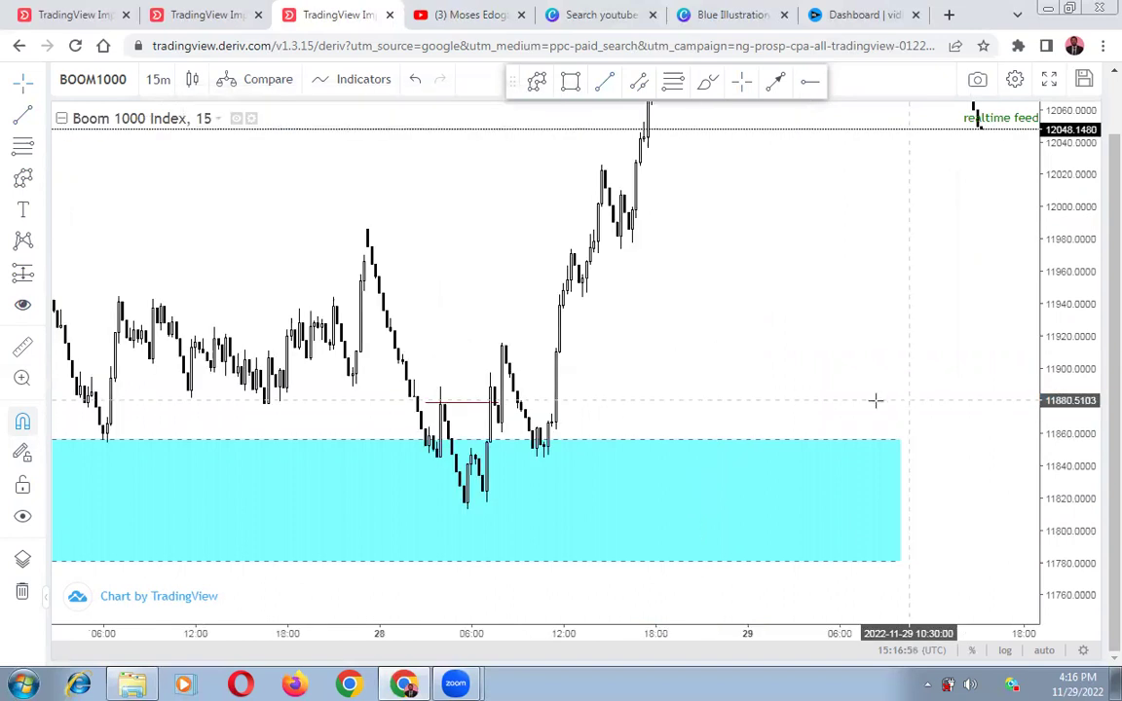
pyautogui.moveTo(851, 401); pyautogui.dragTo(971, 365)
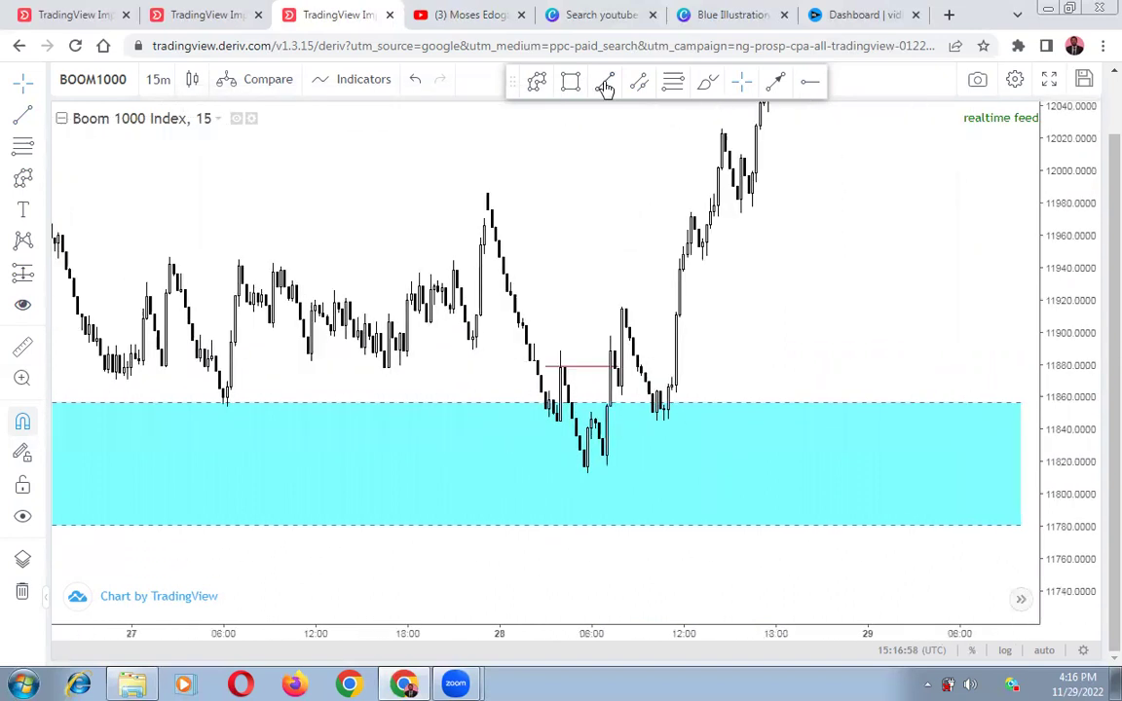
pyautogui.click(582, 367)
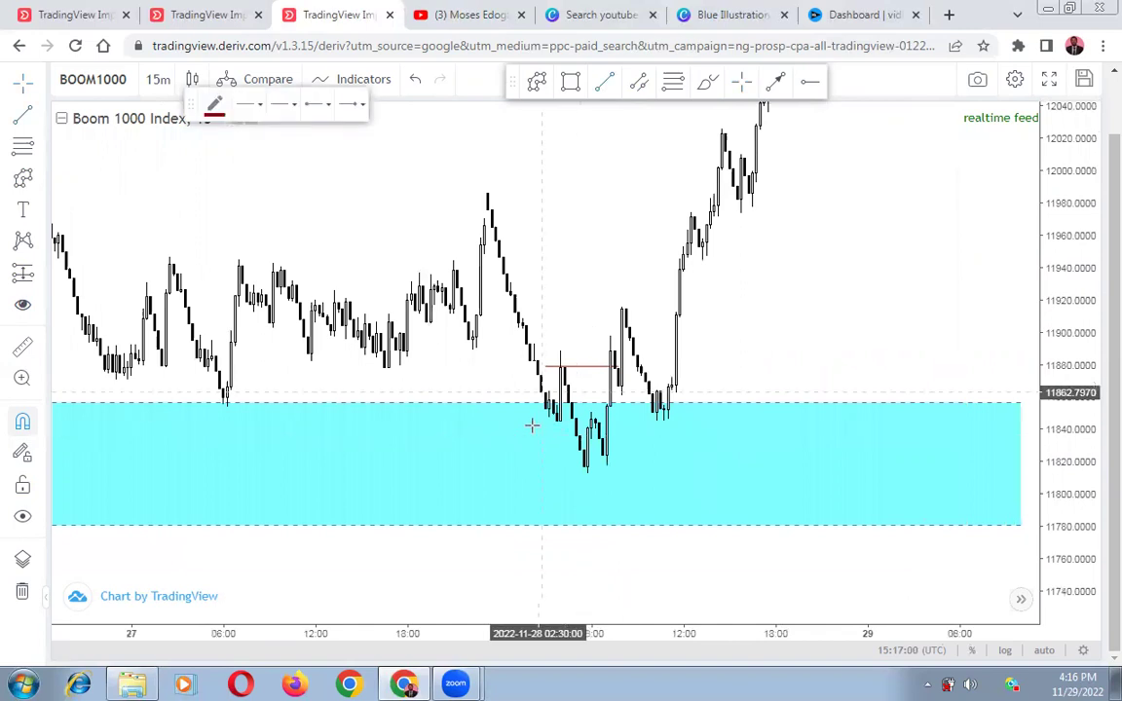
pyautogui.click(577, 424)
pyautogui.click(800, 328)
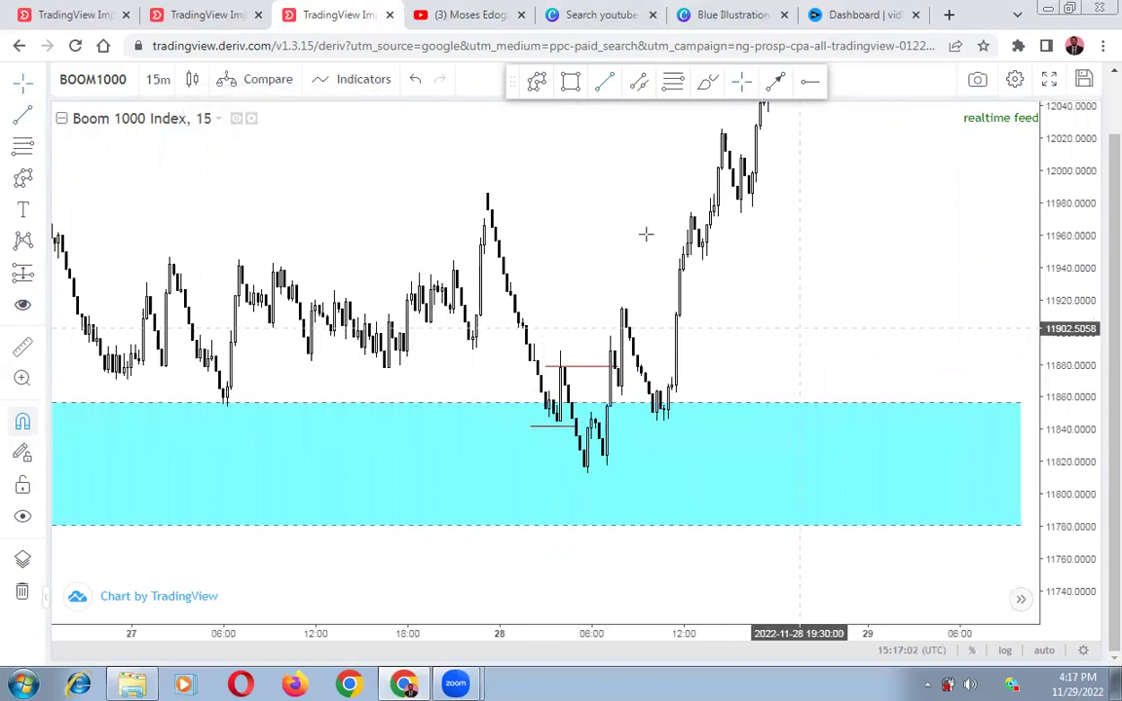
# - Draw a small parallel channel from 28 November 06:15 across the pullback lows inside the large demand zone
pyautogui.click(573, 83)
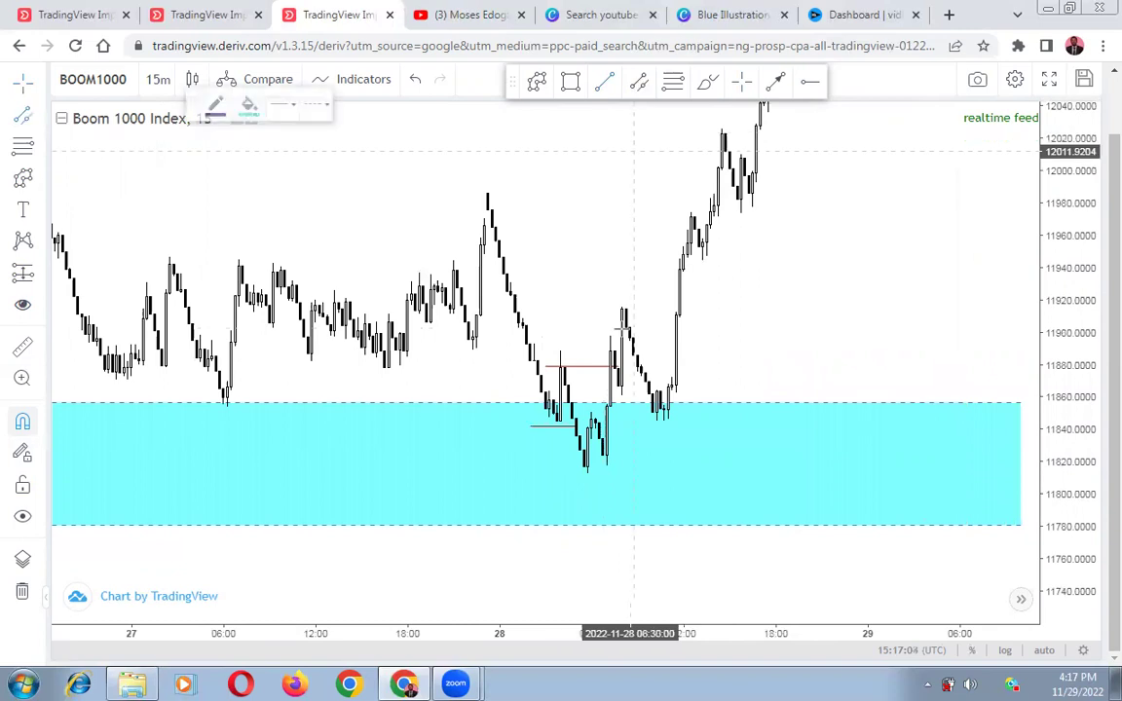
pyautogui.click(595, 420)
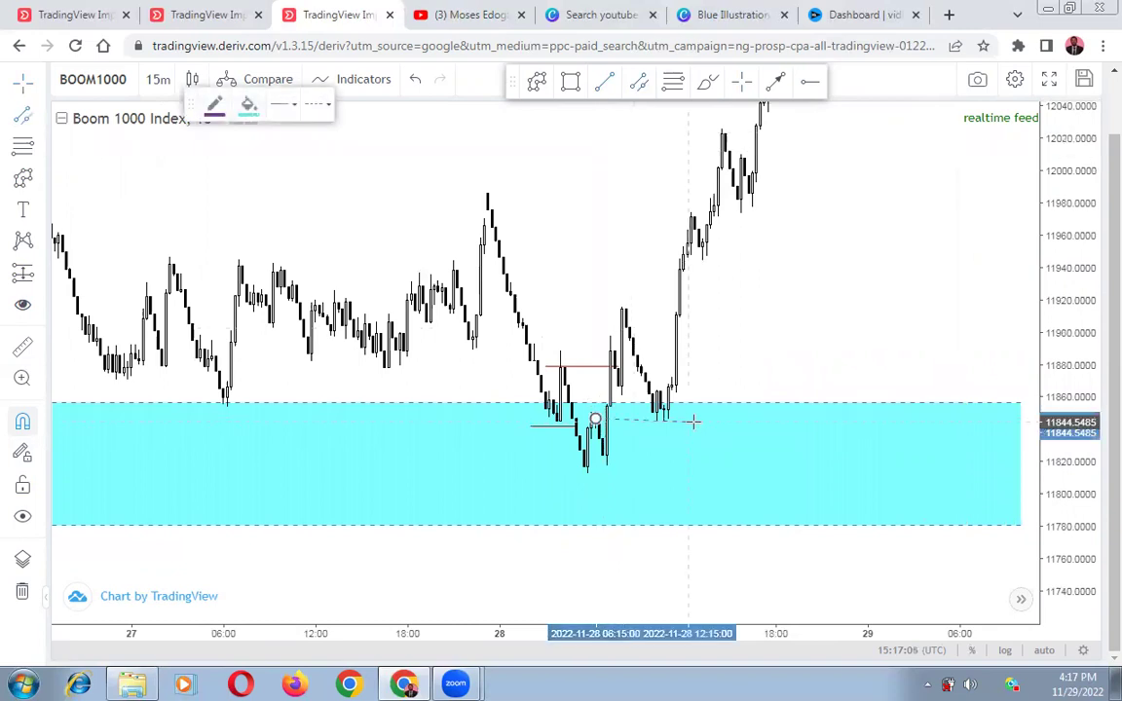
pyautogui.click(700, 422)
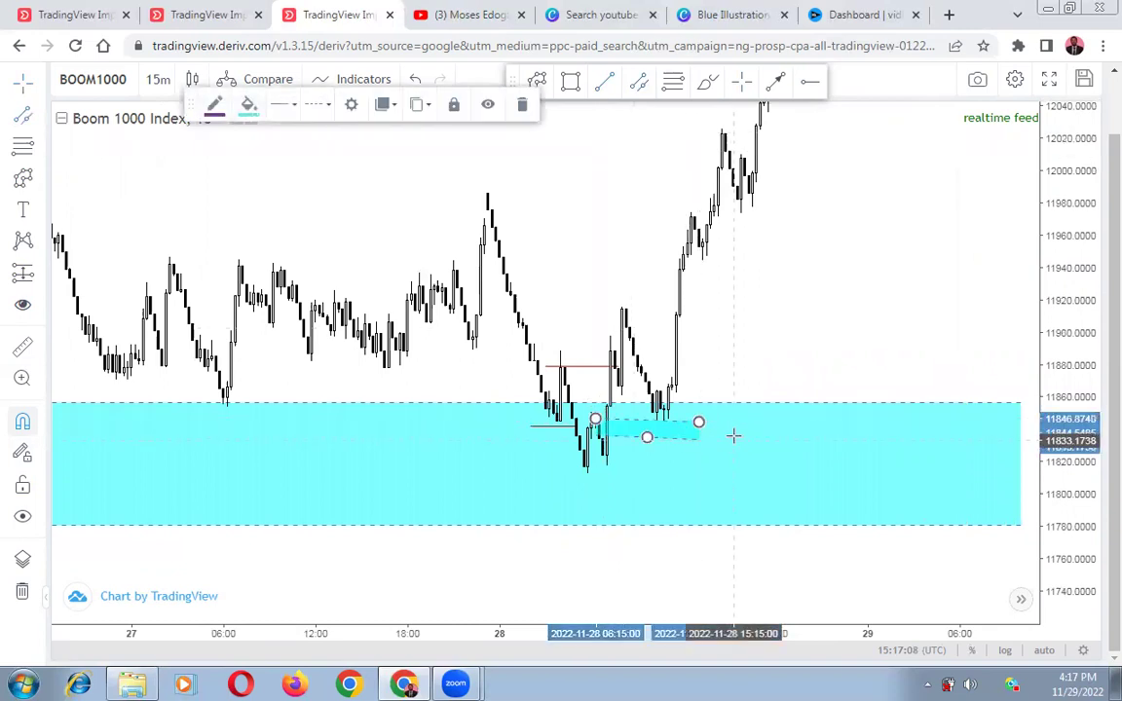
# - Delete the large demand zone and reshape the small channel to span about 11845 to 11862, from 28 November 06:15 to 12:45
pyautogui.click(733, 407)
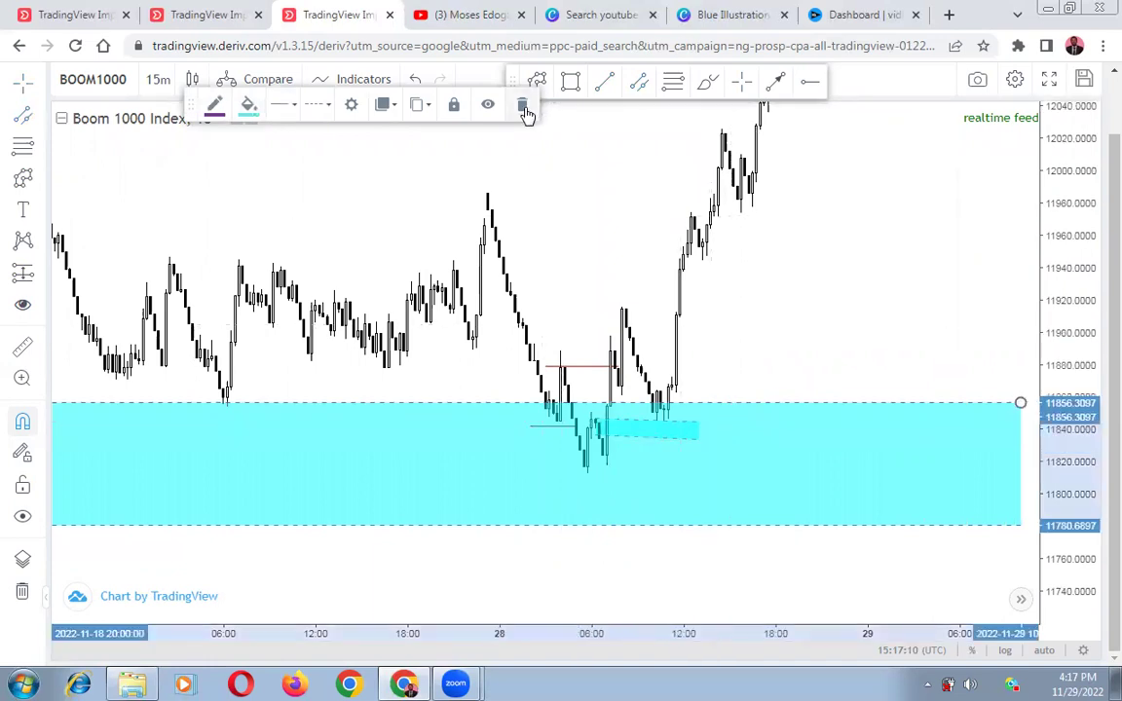
pyautogui.click(523, 105)
pyautogui.click(639, 430)
pyautogui.moveTo(639, 430)
pyautogui.mouseDown()
pyautogui.moveTo(638, 406)
pyautogui.moveTo(646, 421)
pyautogui.moveTo(696, 391)
pyautogui.moveTo(646, 410)
pyautogui.moveTo(650, 425)
pyautogui.moveTo(626, 421)
pyautogui.mouseUp()
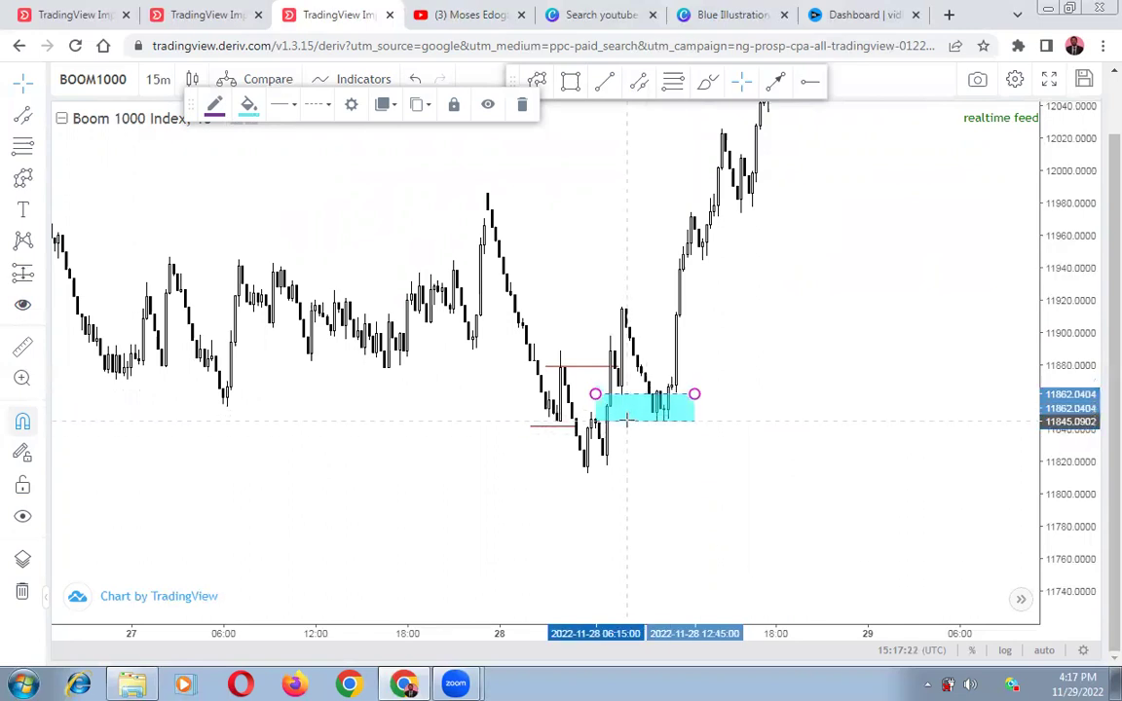
pyautogui.click(716, 445)
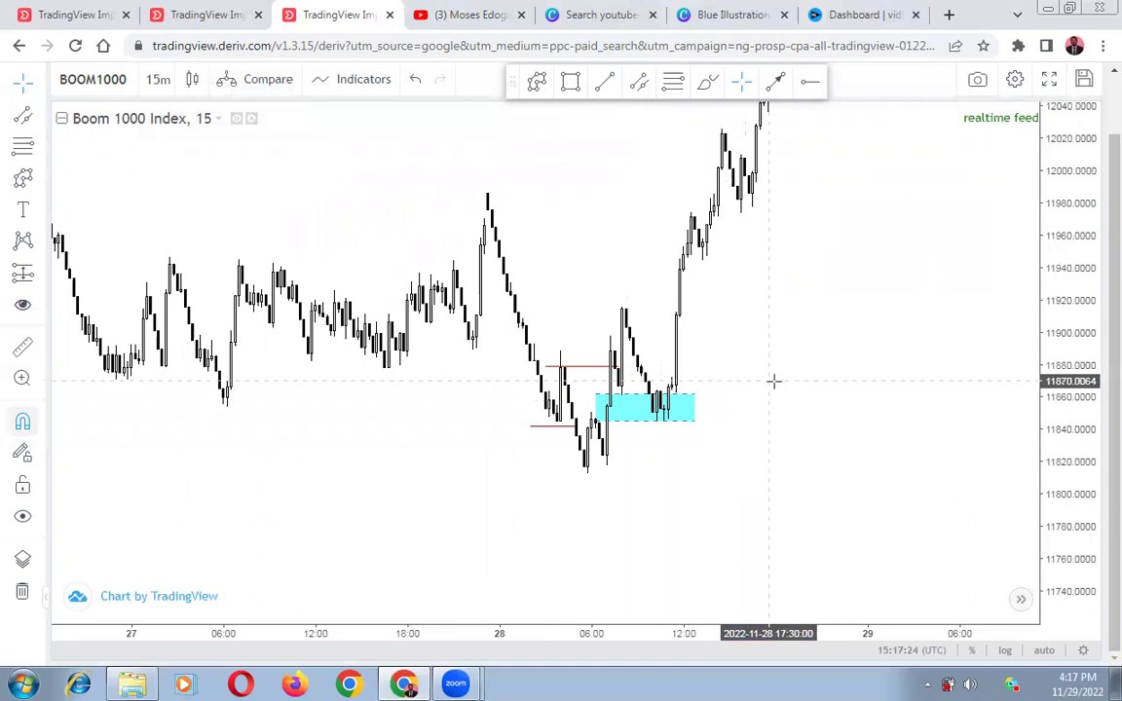
# - Place a long position at the small zone's lower edge with entry at about 11845 and stop at about 11813
pyautogui.scroll(-2, 794, 382)
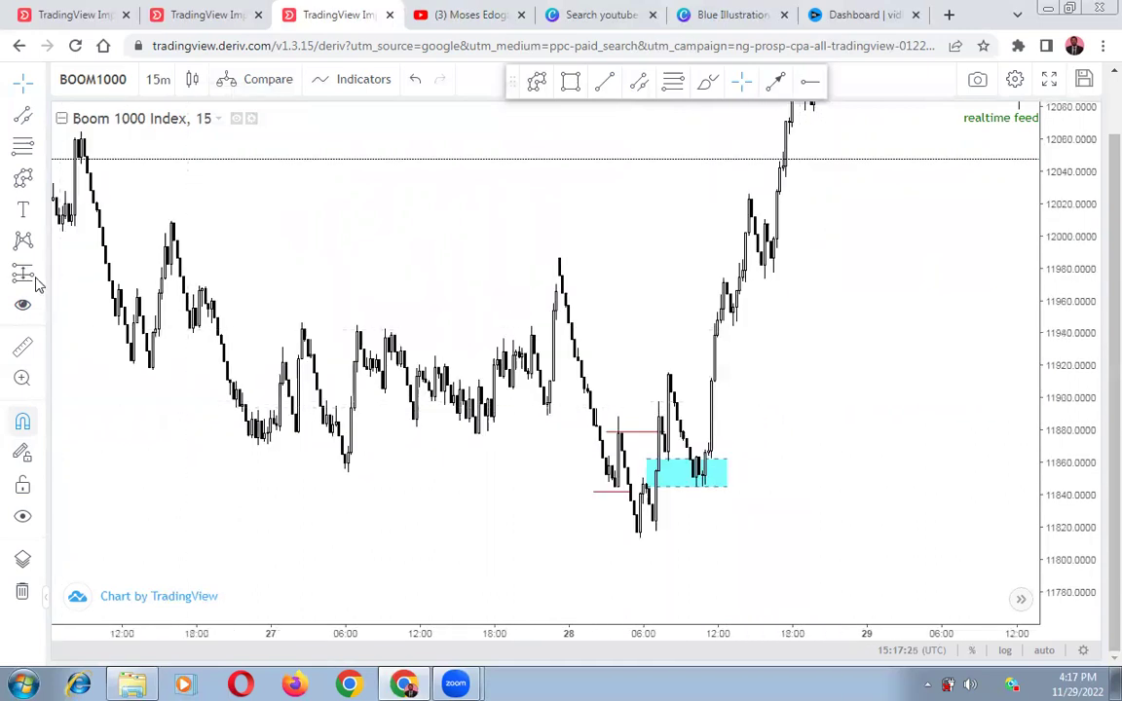
pyautogui.click(23, 273)
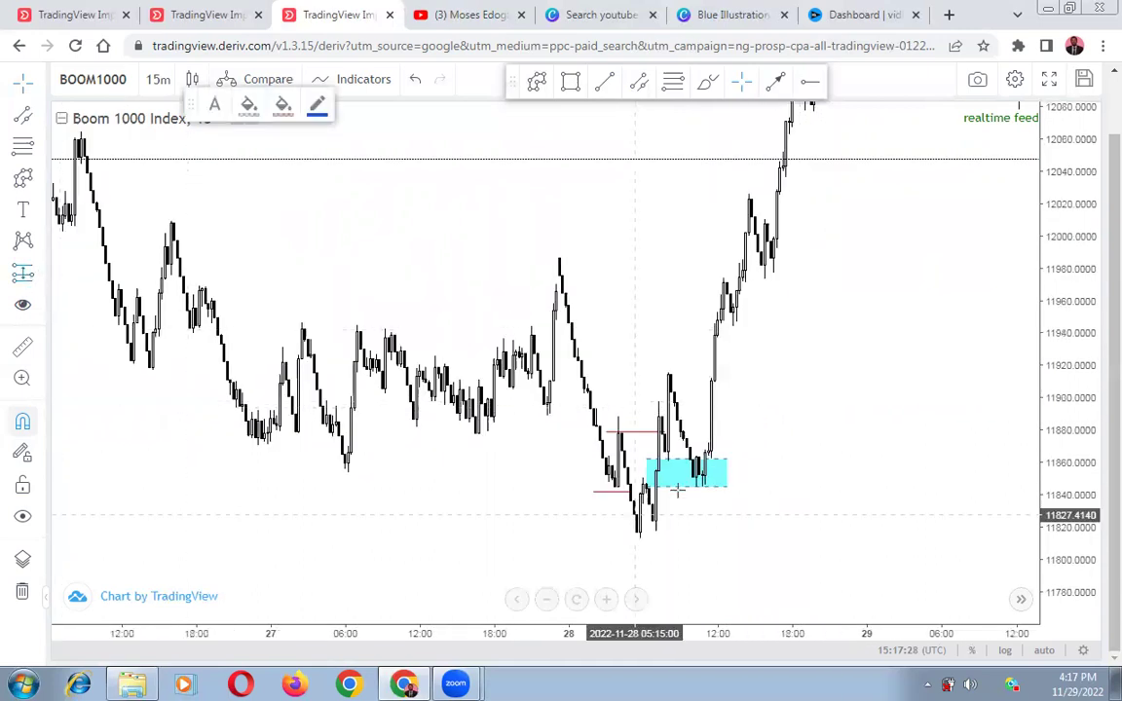
pyautogui.click(674, 486)
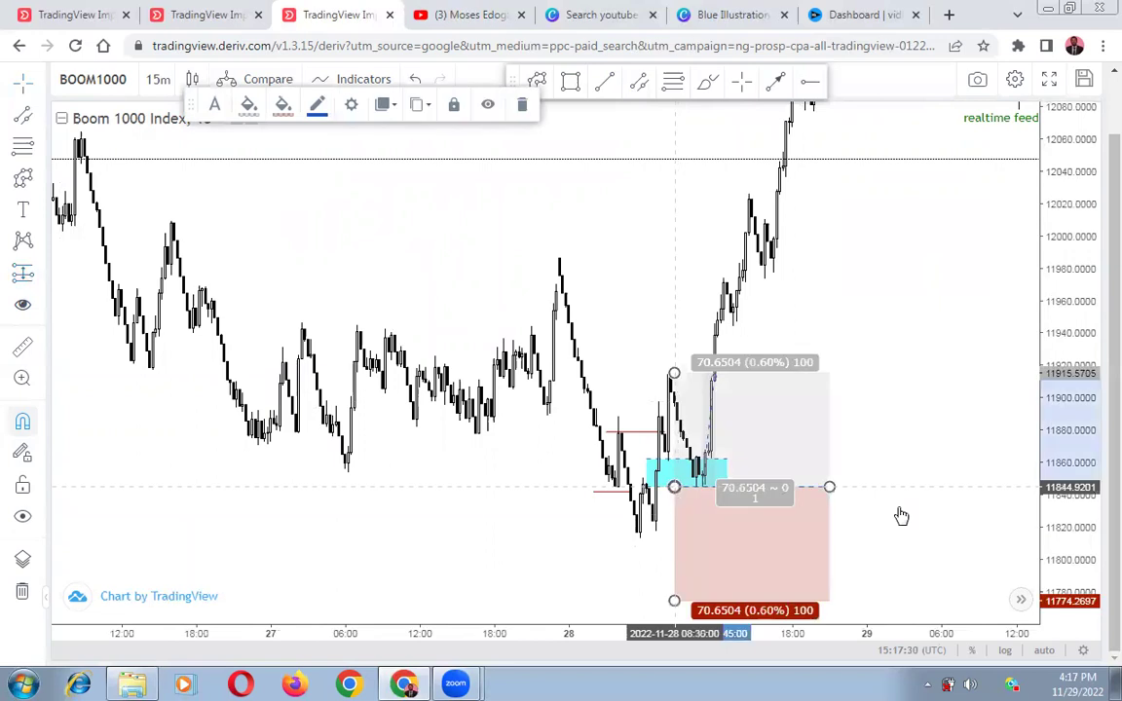
pyautogui.click(679, 556)
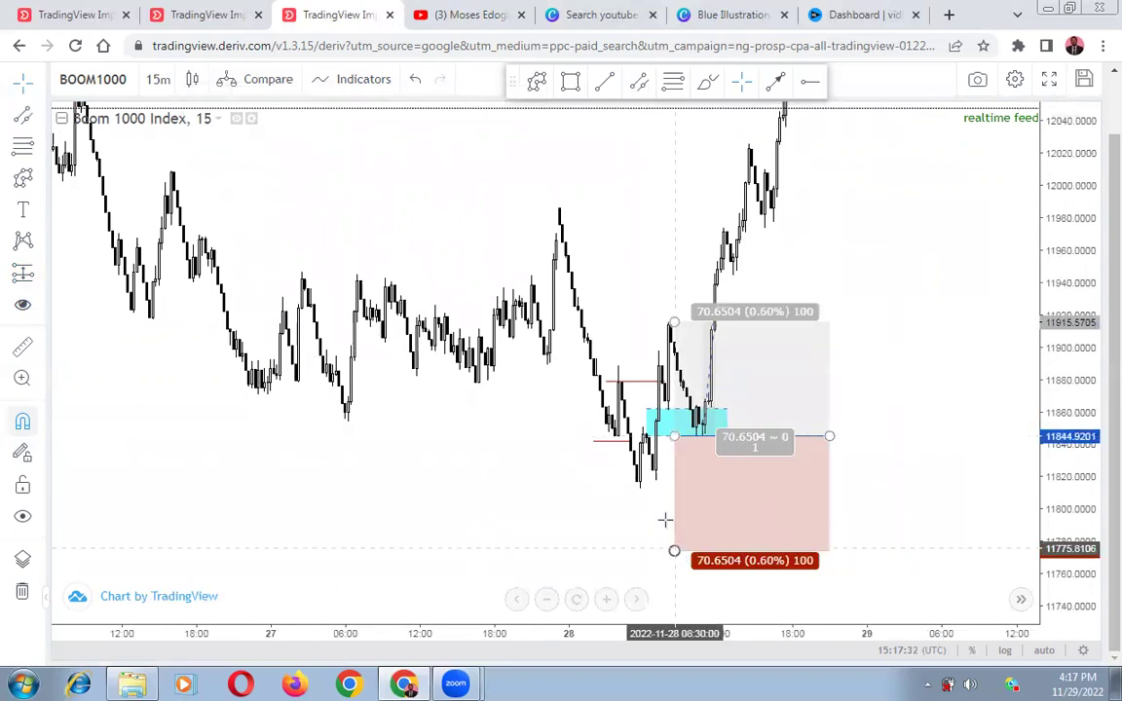
pyautogui.moveTo(674, 551); pyautogui.dragTo(658, 487)
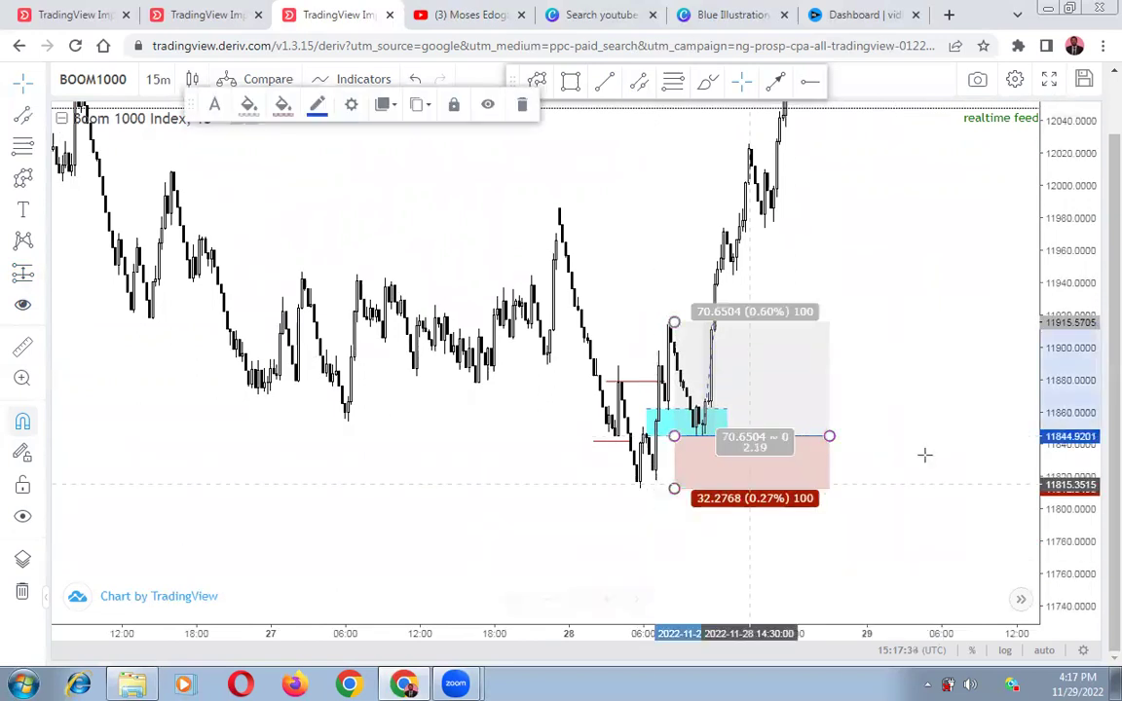
pyautogui.click(968, 344)
# - Raise the long position's profit target to about 12167, near the top of the rally
pyautogui.scroll(-2, 648, 498)
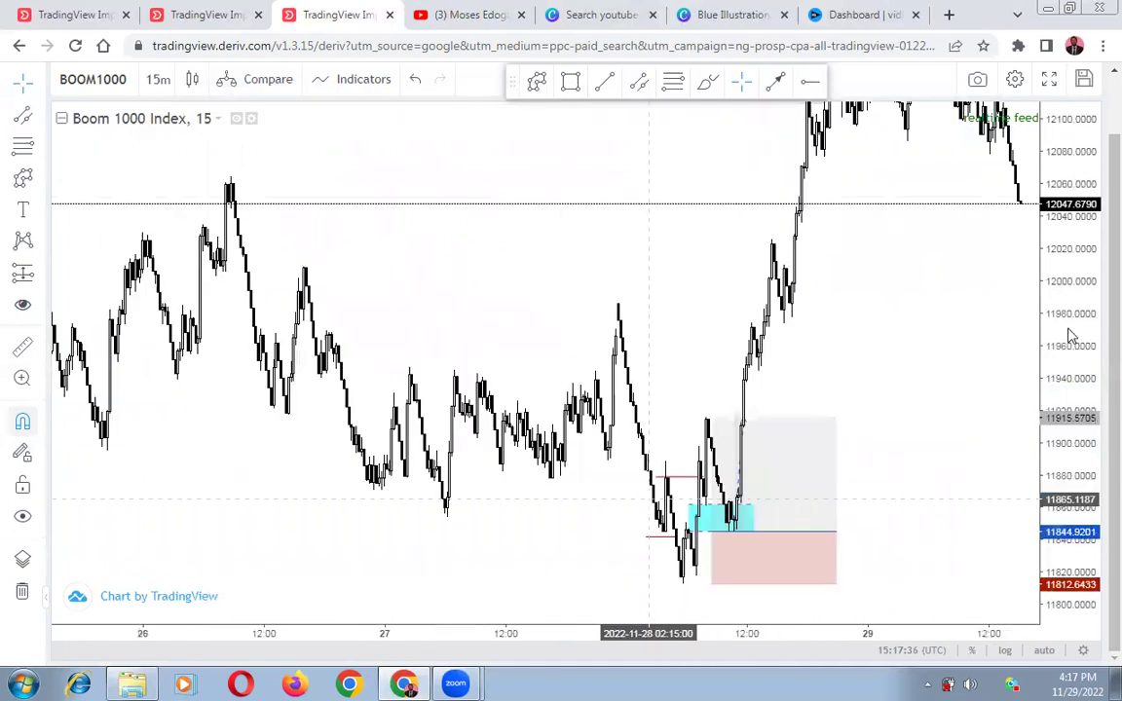
pyautogui.moveTo(1064, 347); pyautogui.dragTo(1060, 442)
pyautogui.scroll(-1, 751, 419)
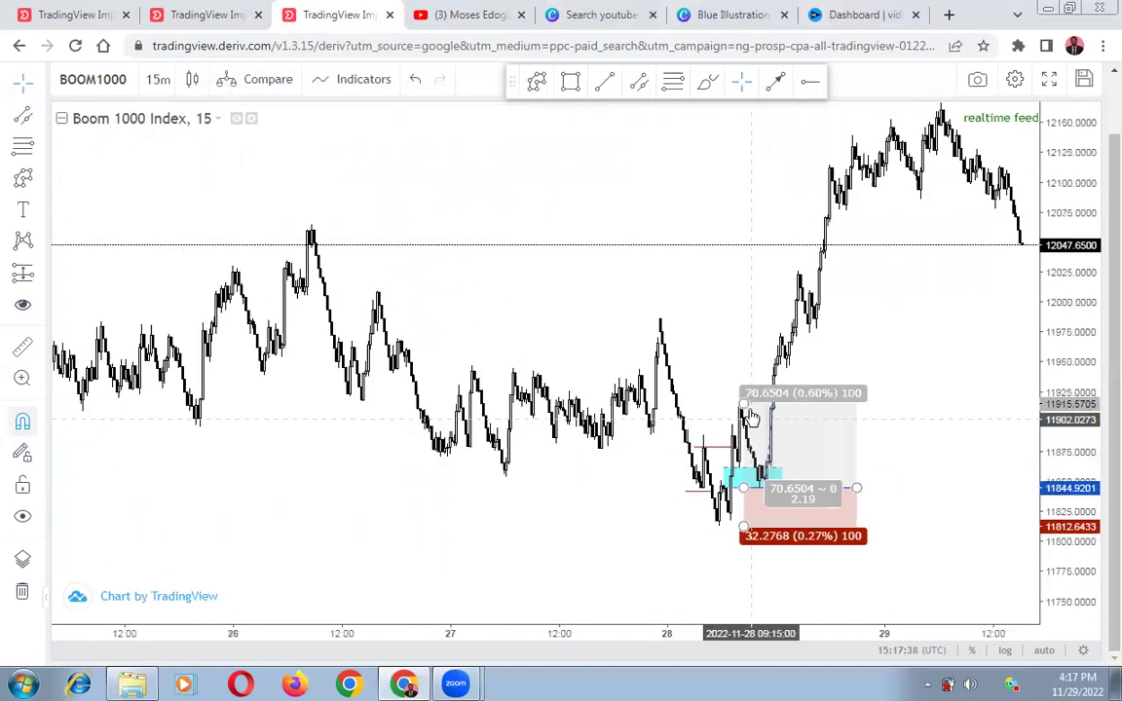
pyautogui.moveTo(790, 119); pyautogui.dragTo(794, 98)
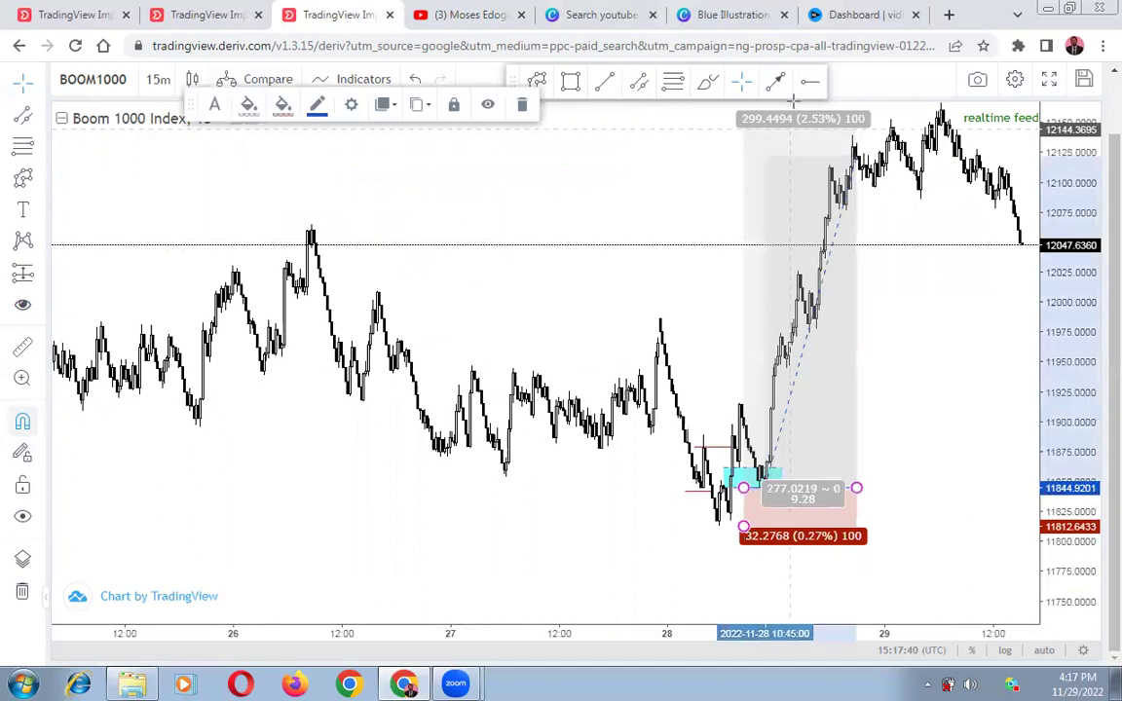
pyautogui.click(971, 404)
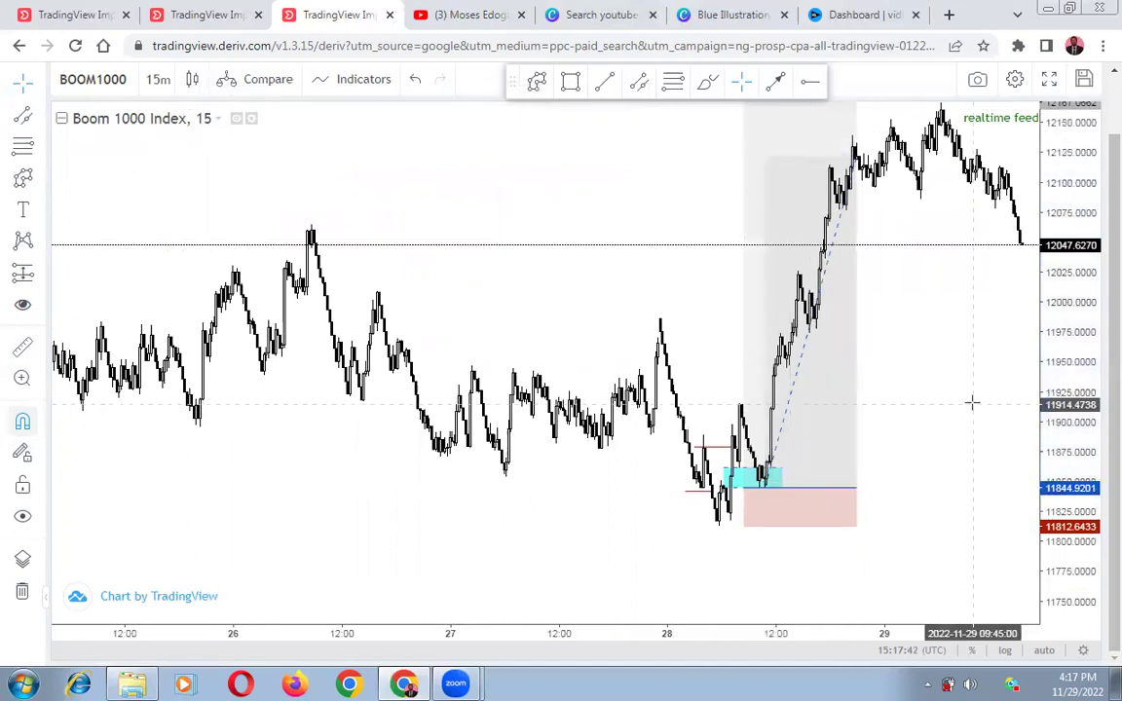
# - Switch the Boom 1000 Index chart to the 4-hour timeframe
pyautogui.scroll(-2, 971, 402)
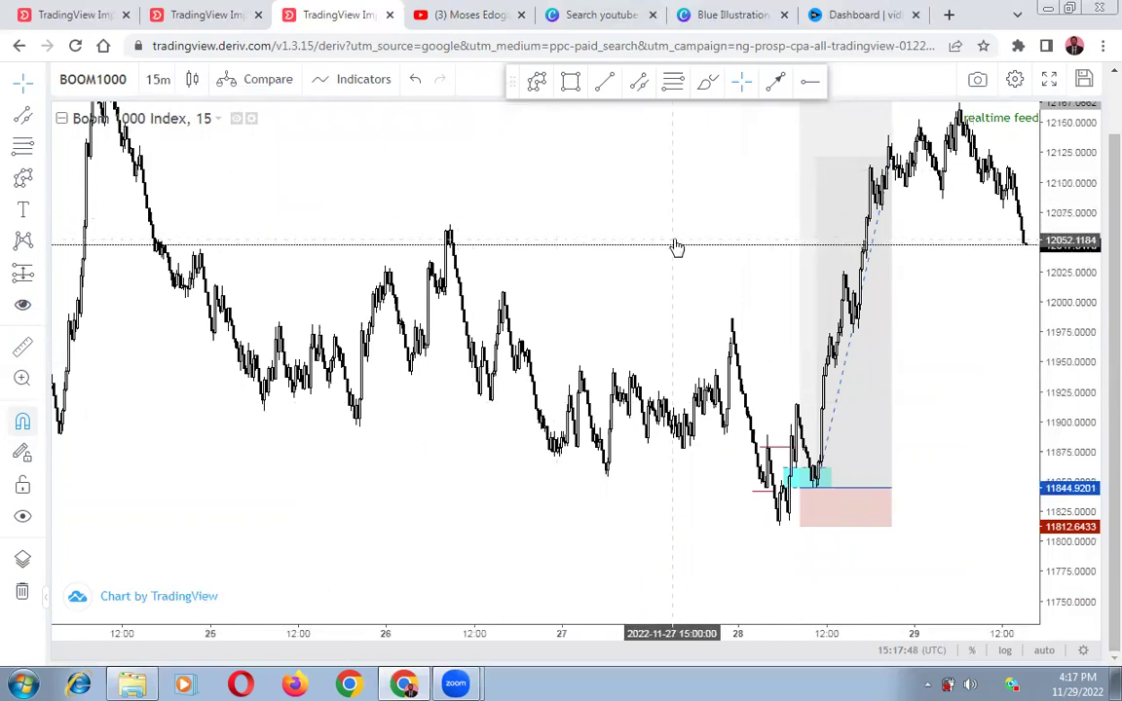
pyautogui.click(166, 84)
pyautogui.click(175, 380)
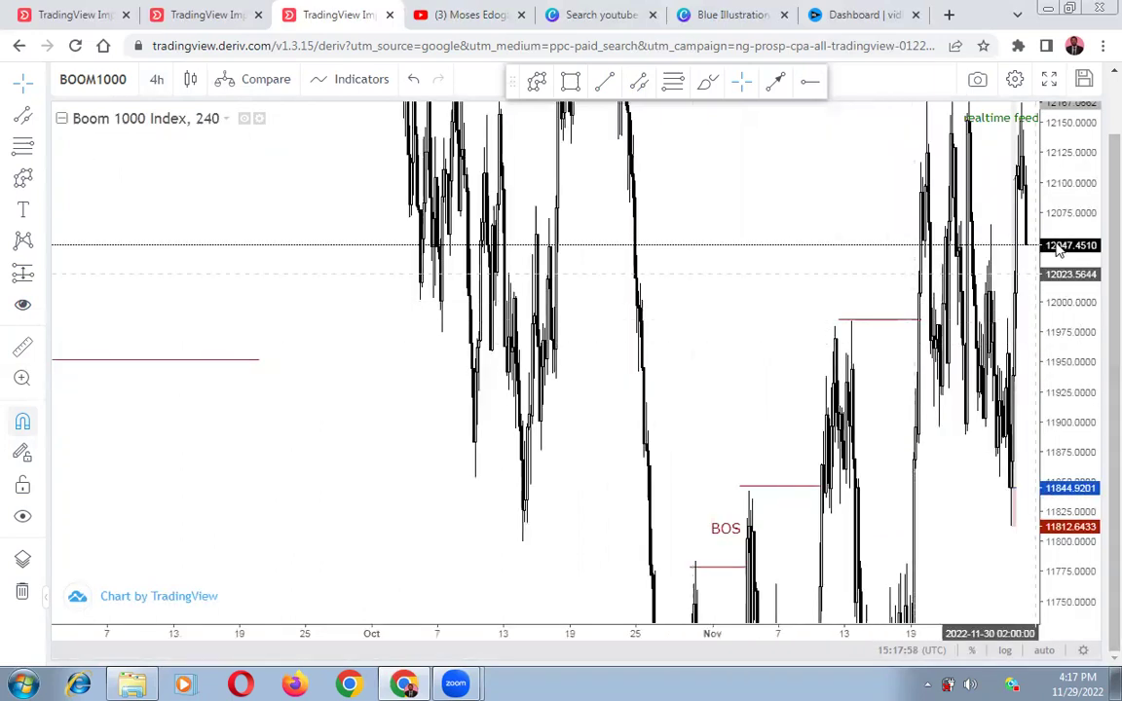
# - Draw a horizontal parallel channel between about 11860 and 11786, from 17 November 00:00 to the 28 November low
pyautogui.moveTo(1082, 362); pyautogui.dragTo(1097, 429)
pyautogui.moveTo(1074, 280); pyautogui.dragTo(1062, 434)
pyautogui.scroll(-2, 1001, 467)
pyautogui.moveTo(1001, 468); pyautogui.dragTo(994, 458)
pyautogui.scroll(3, 993, 456)
pyautogui.scroll(3, 993, 455)
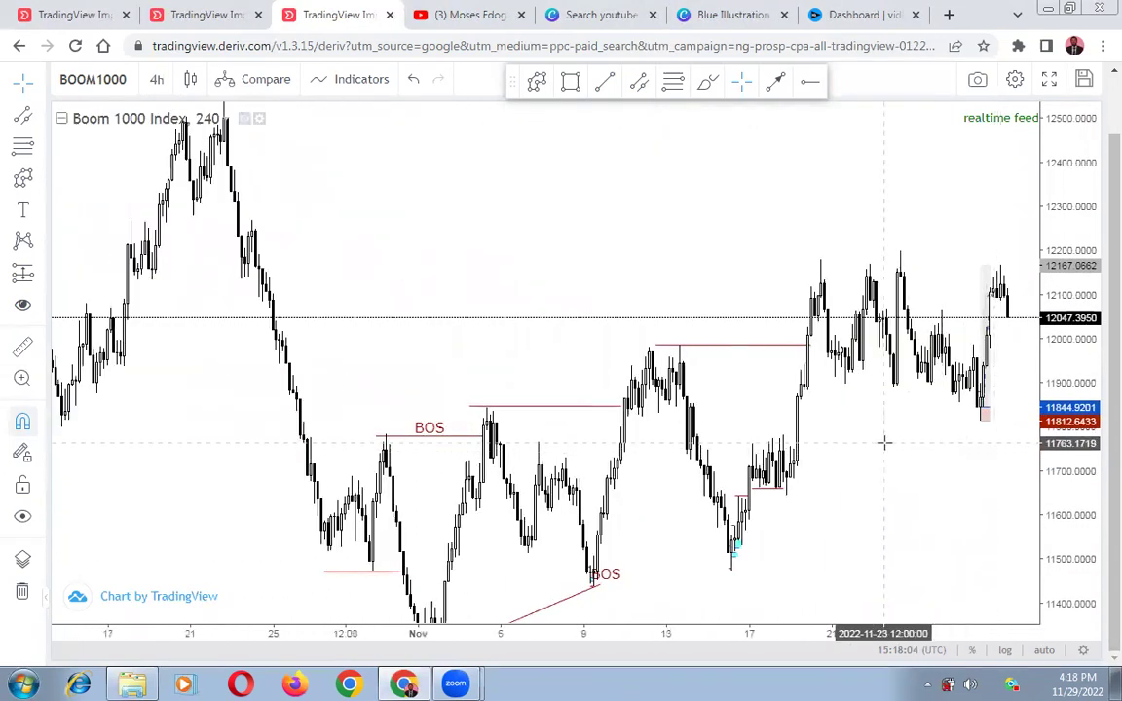
pyautogui.moveTo(1065, 252); pyautogui.dragTo(1072, 336)
pyautogui.moveTo(893, 468); pyautogui.dragTo(611, 298)
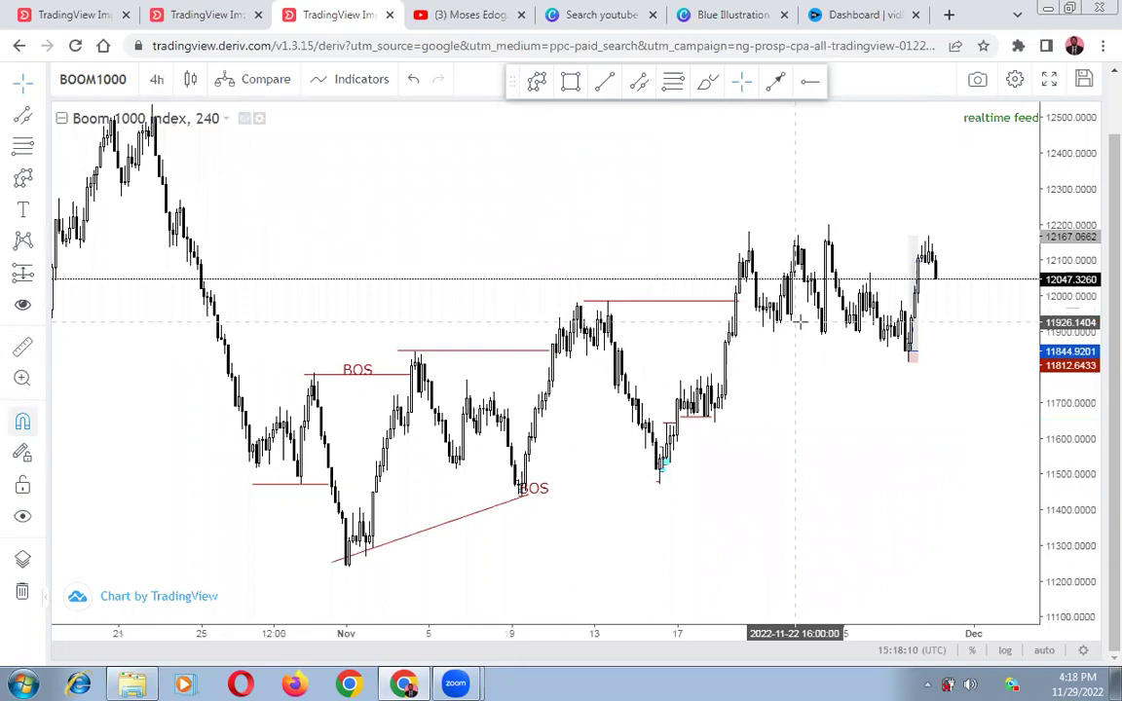
pyautogui.click(638, 84)
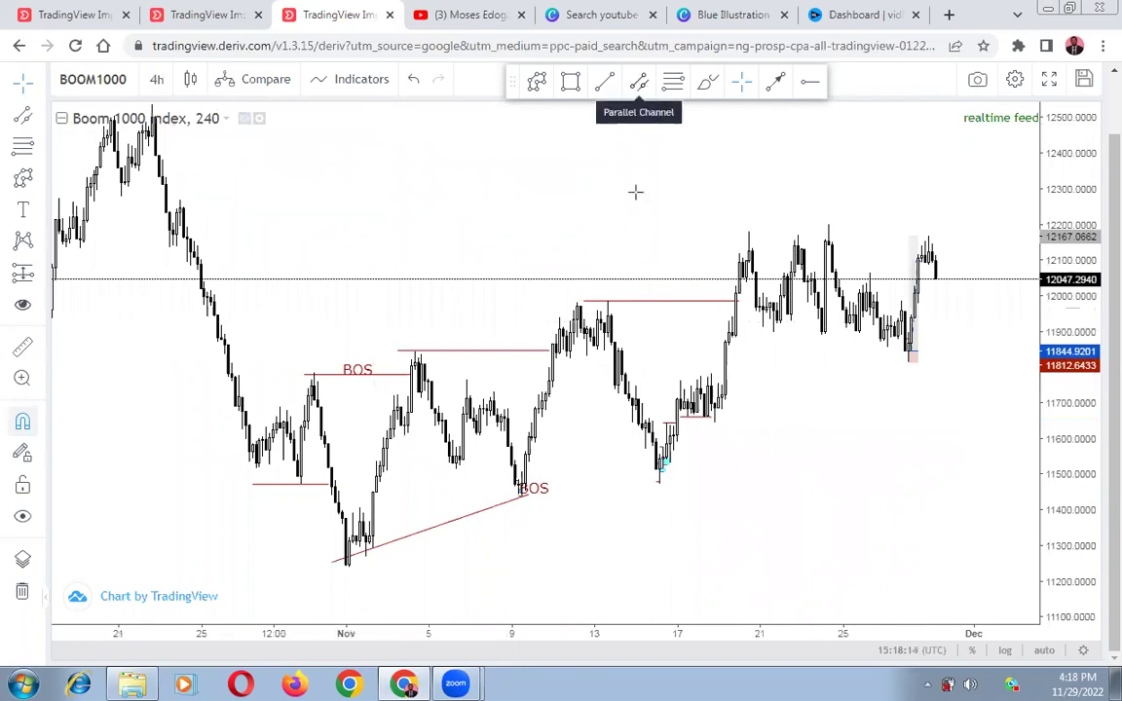
pyautogui.click(677, 346)
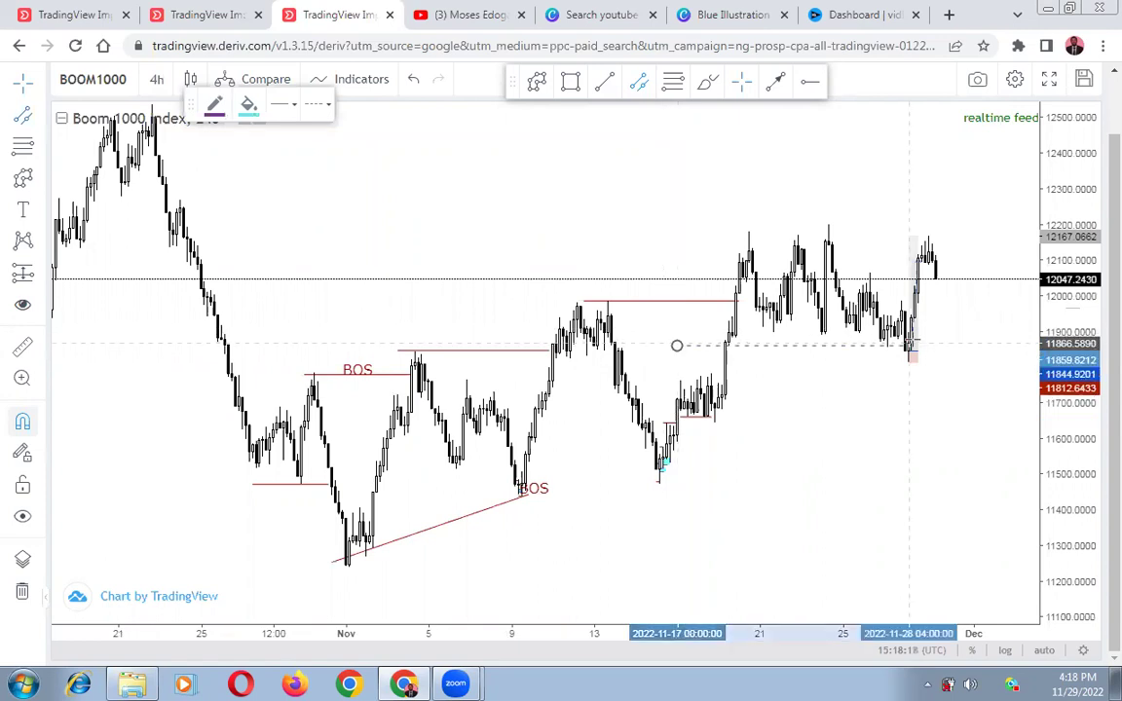
pyautogui.click(909, 345)
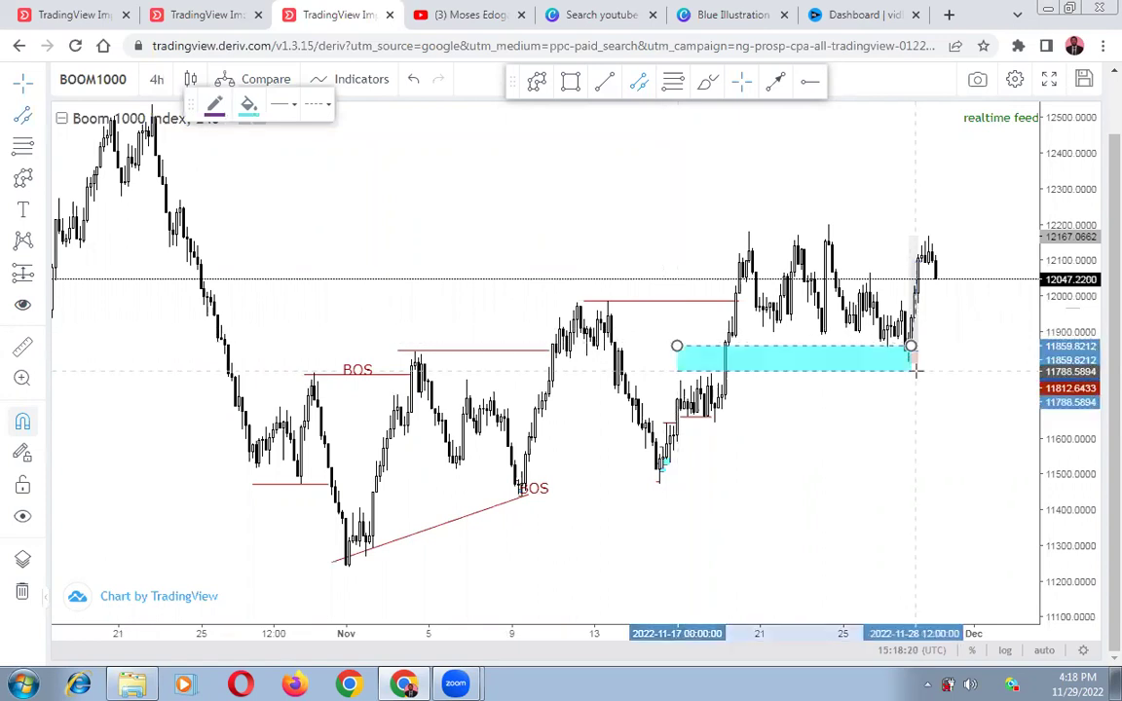
pyautogui.click(916, 370)
# - Change the new channel's fill from cyan to a medium grey
pyautogui.click(244, 109)
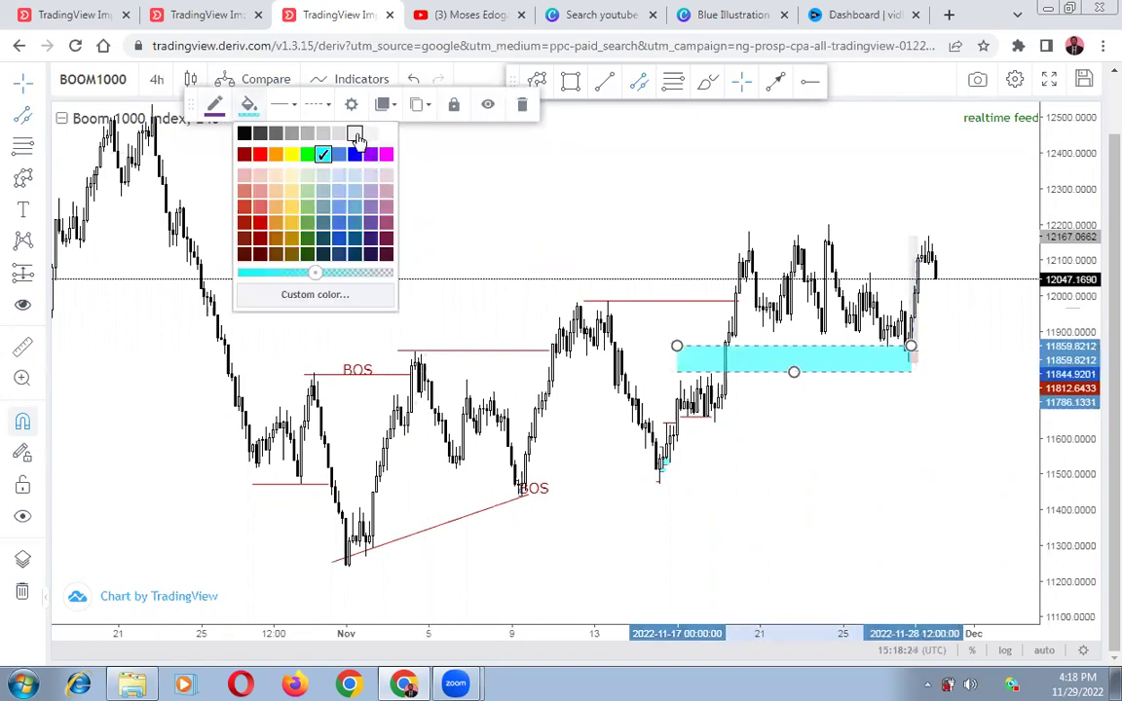
pyautogui.click(356, 136)
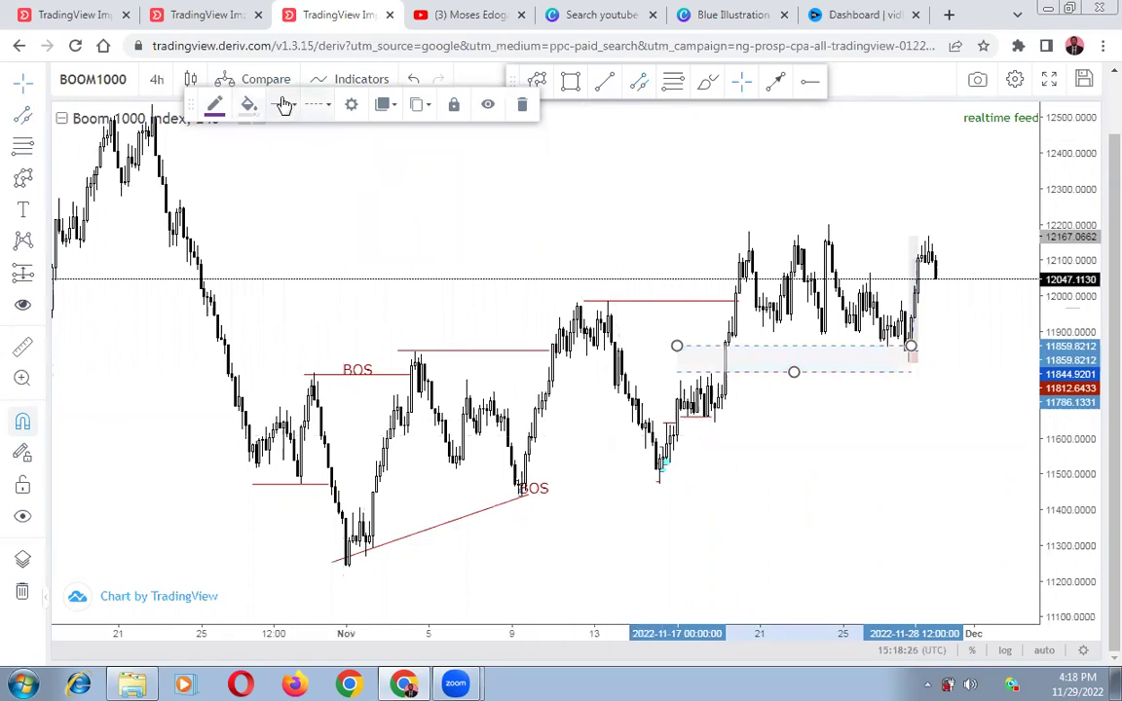
pyautogui.click(248, 104)
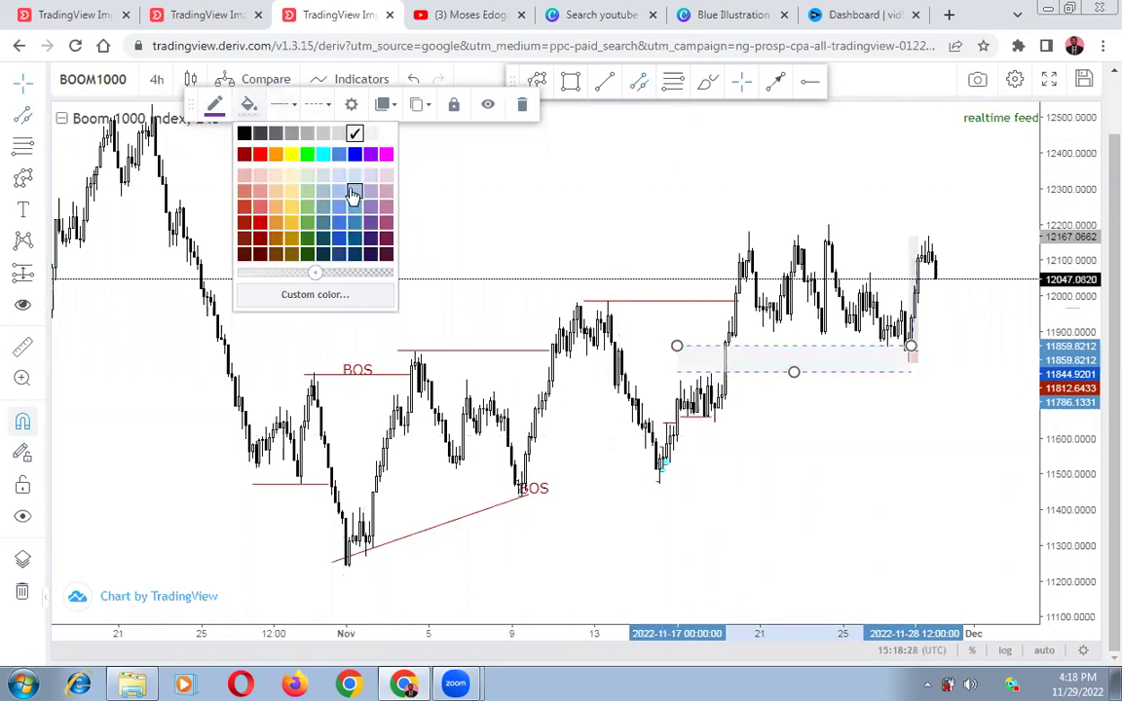
pyautogui.click(306, 132)
pyautogui.click(830, 492)
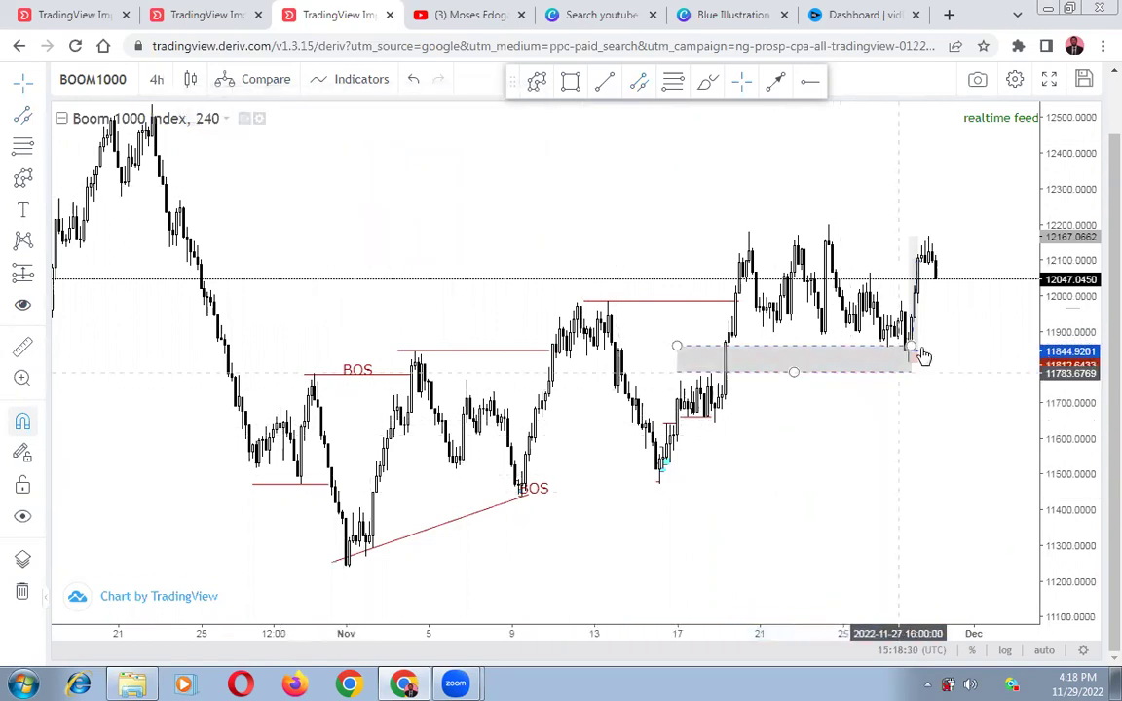
# - Draw a short trend line beside the last high before the 28 November low, from about 11937 to 11986 at 28 November 12:00
pyautogui.scroll(2, 863, 457)
pyautogui.scroll(2, 863, 458)
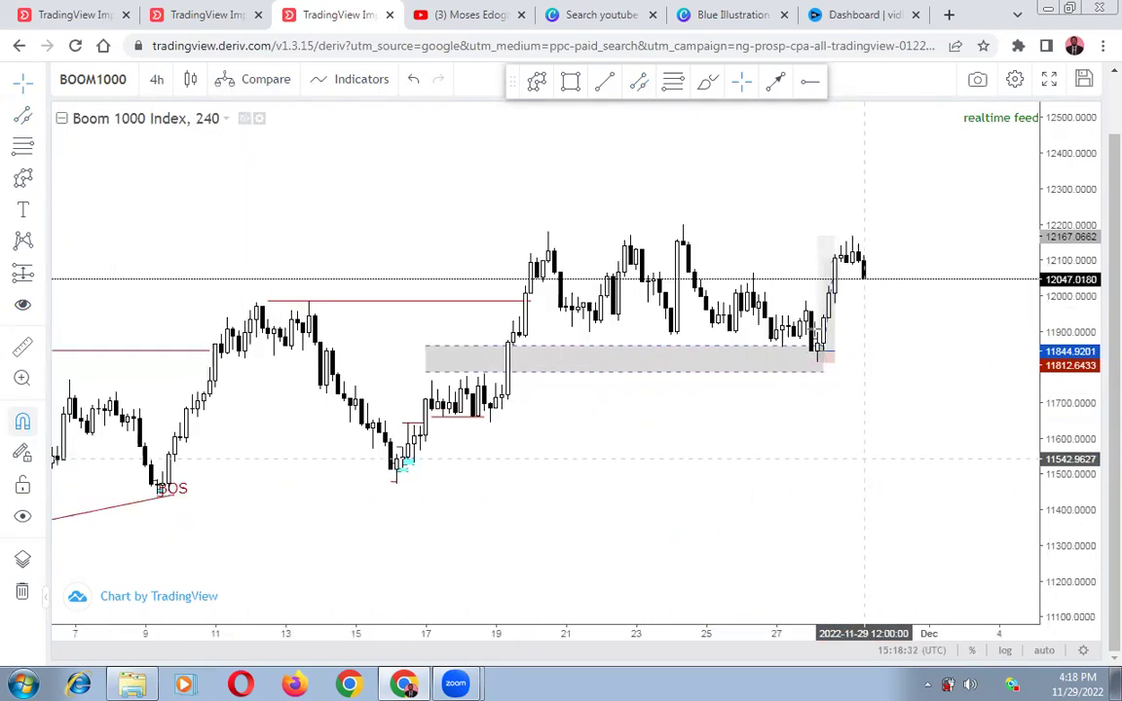
pyautogui.moveTo(1057, 503); pyautogui.dragTo(1057, 411)
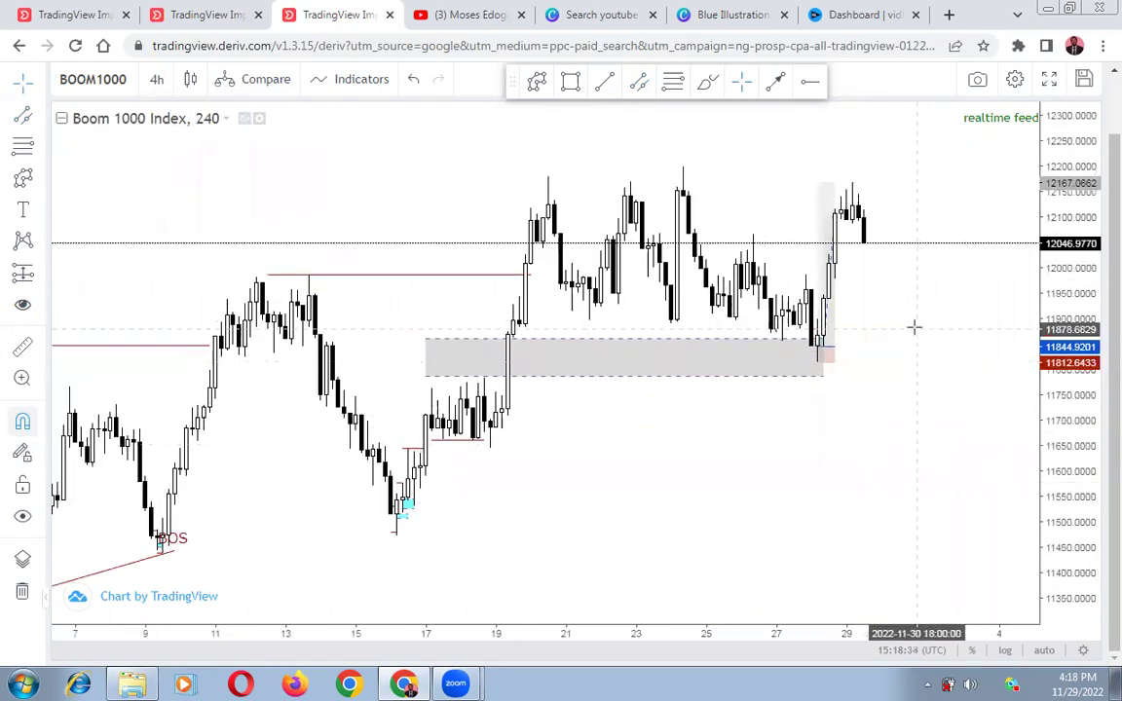
pyautogui.moveTo(917, 374); pyautogui.dragTo(913, 431)
pyautogui.moveTo(1052, 508); pyautogui.dragTo(1070, 466)
pyautogui.scroll(2, 938, 485)
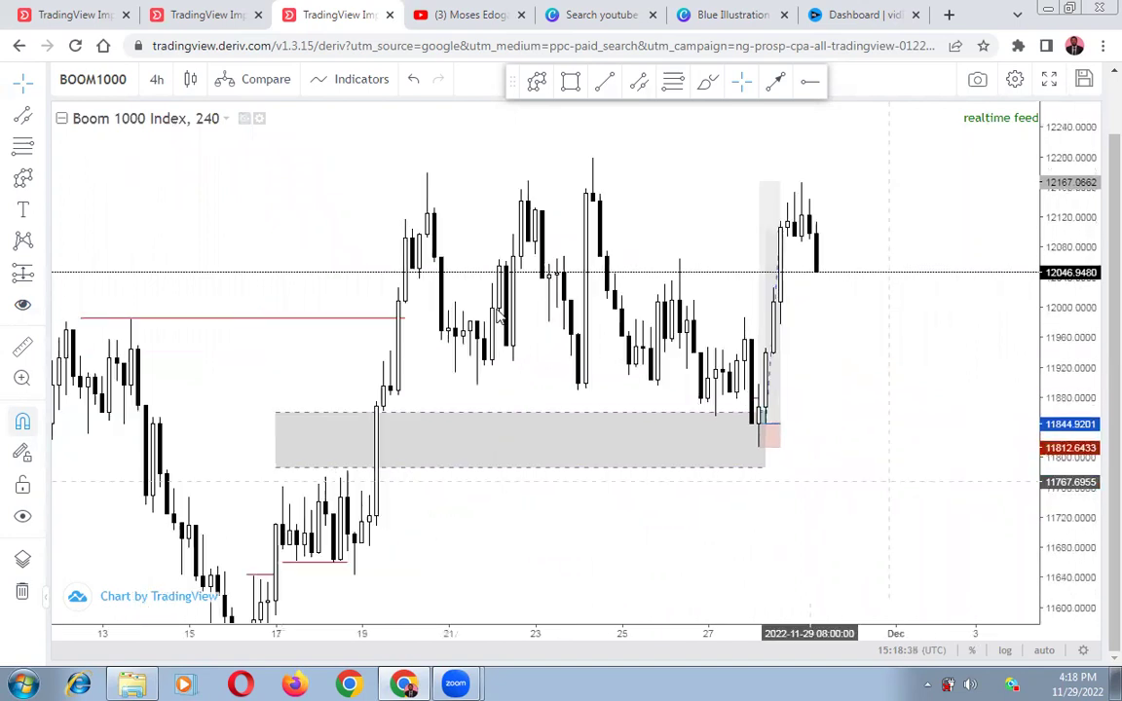
pyautogui.click(605, 82)
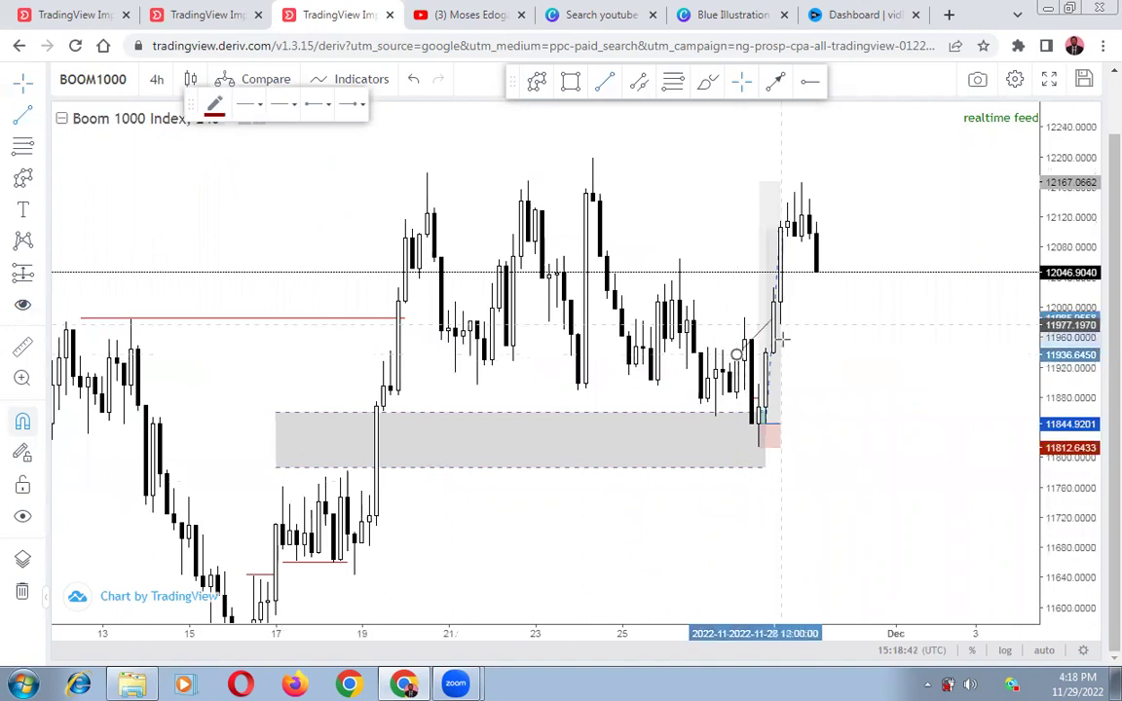
pyautogui.click(775, 322)
# - Delete the long position covering the 28 November rally
pyautogui.doubleClick(766, 261)
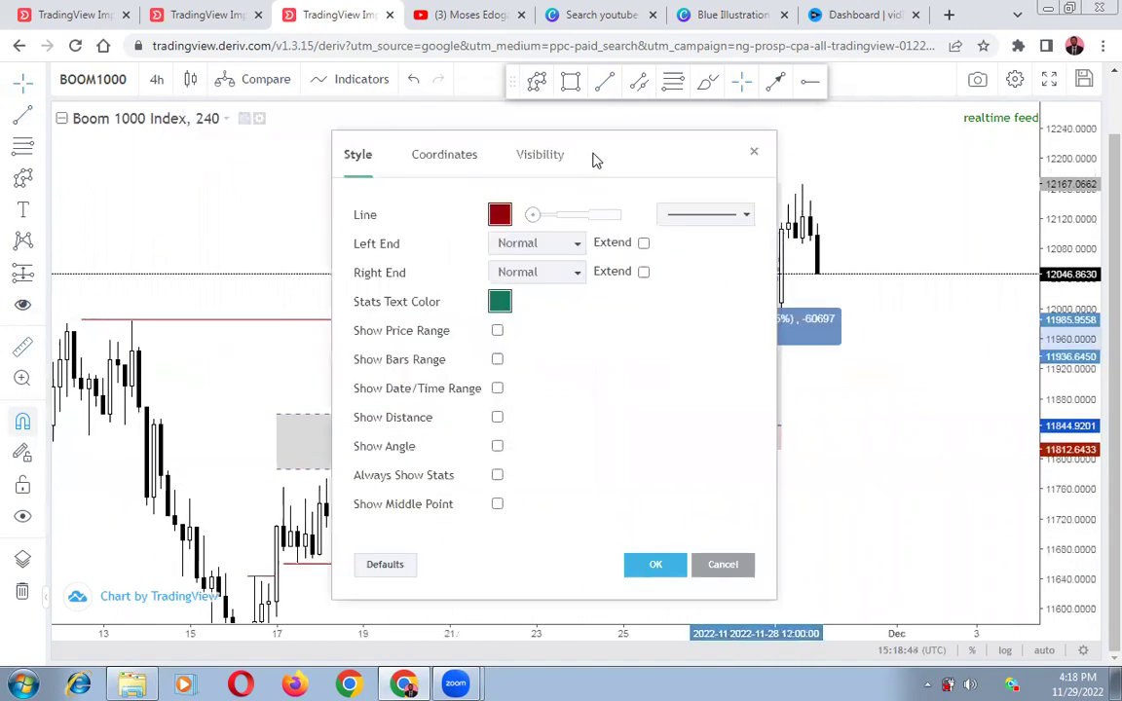
pyautogui.click(754, 152)
pyautogui.click(767, 210)
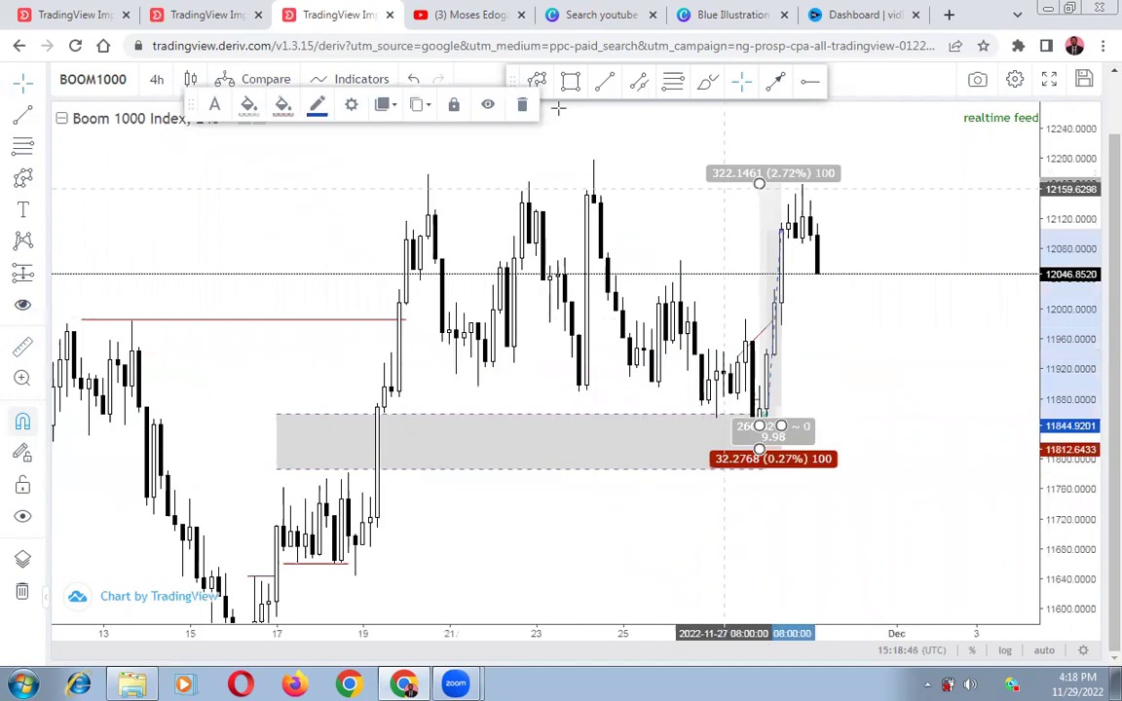
# - Level the short trend line horizontally at about 11955, across the last bearish candle's open before the 28 November low
pyautogui.click(775, 325)
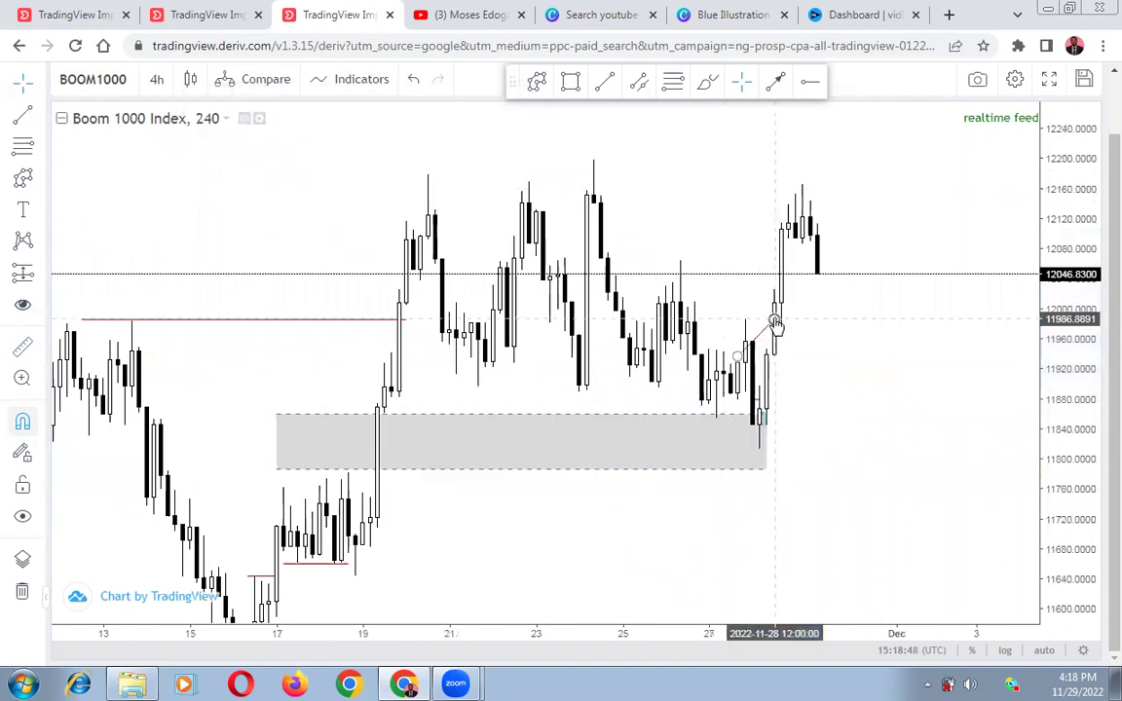
pyautogui.moveTo(774, 362); pyautogui.dragTo(749, 343)
pyautogui.click(820, 376)
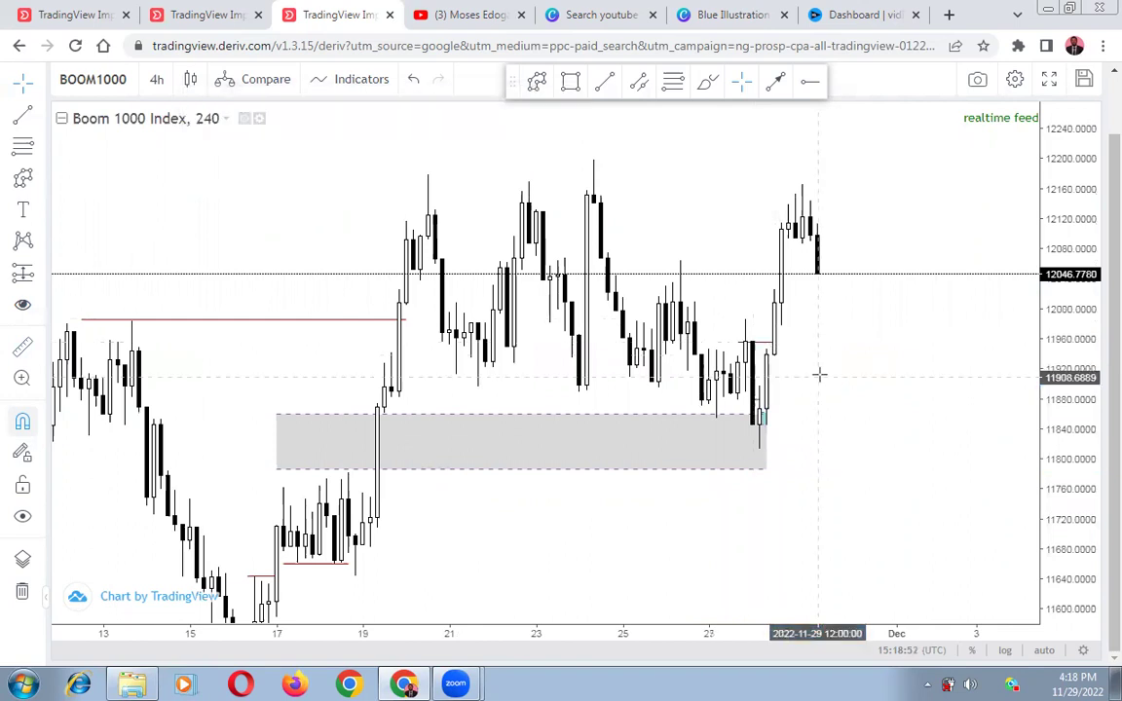
pyautogui.scroll(2, 819, 376)
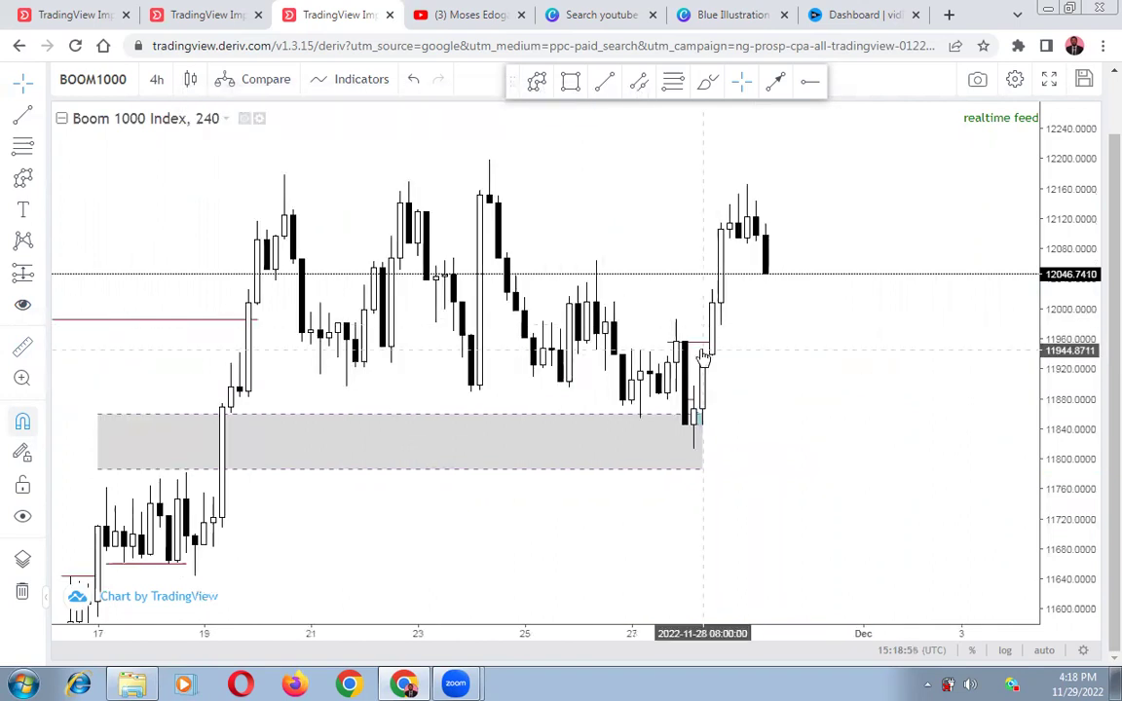
# - Draw a horizontal parallel channel from 28 November 04:00 to 29 November 18:00, spanning about 11897 to 11945 beside the rally's start
pyautogui.click(641, 84)
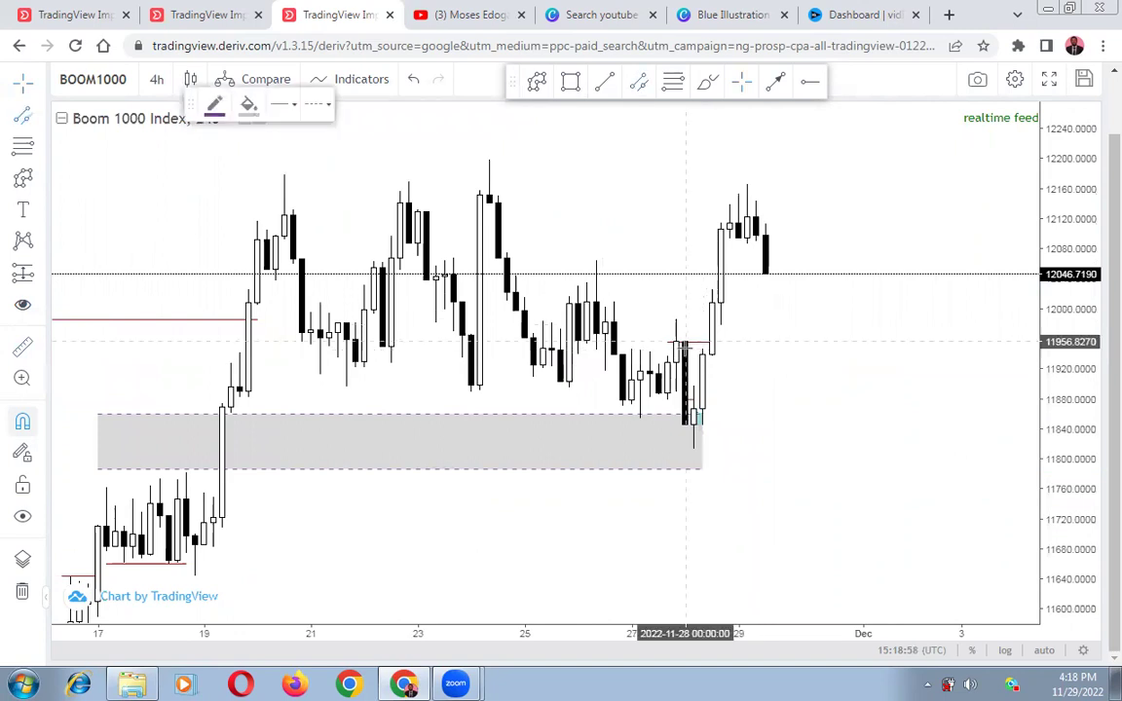
pyautogui.click(694, 386)
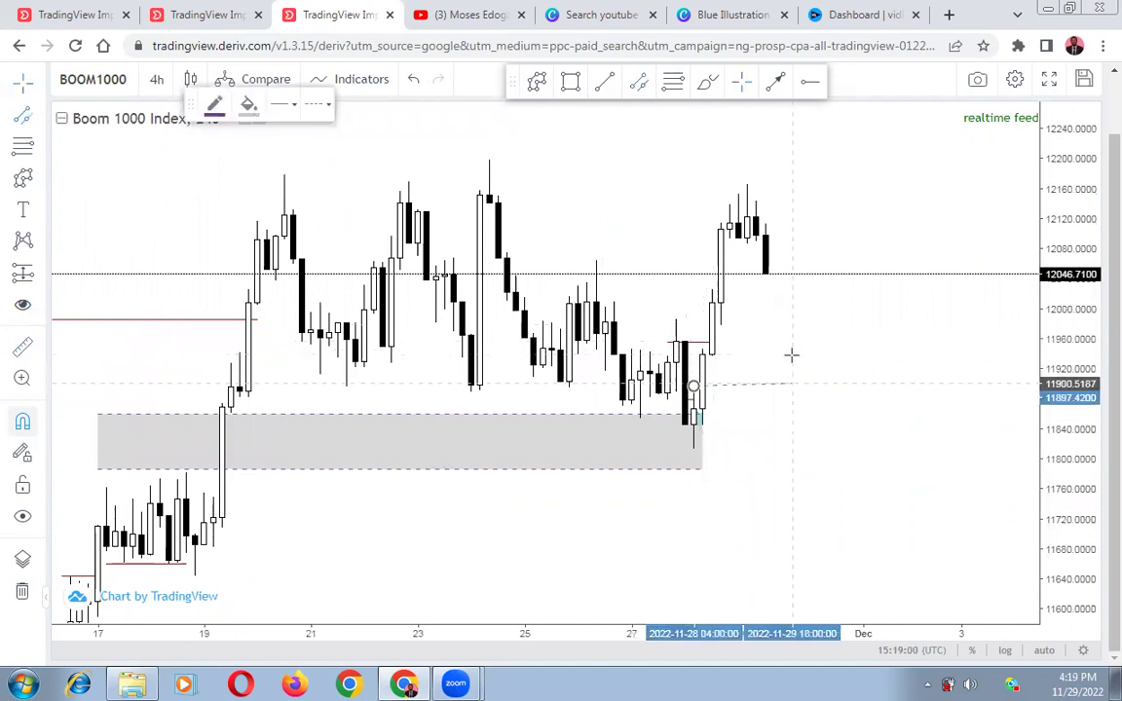
pyautogui.click(808, 349)
pyautogui.click(857, 435)
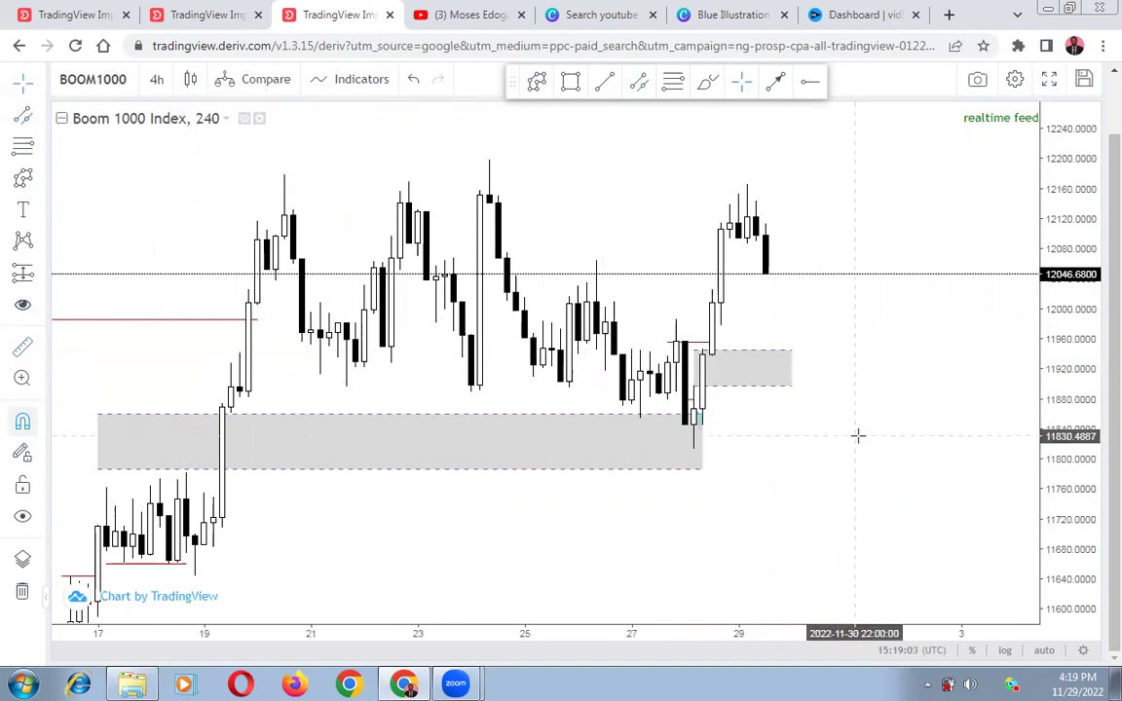
# - Change the fill of the new channel beside the 28 November rally to cyan
pyautogui.click(741, 356)
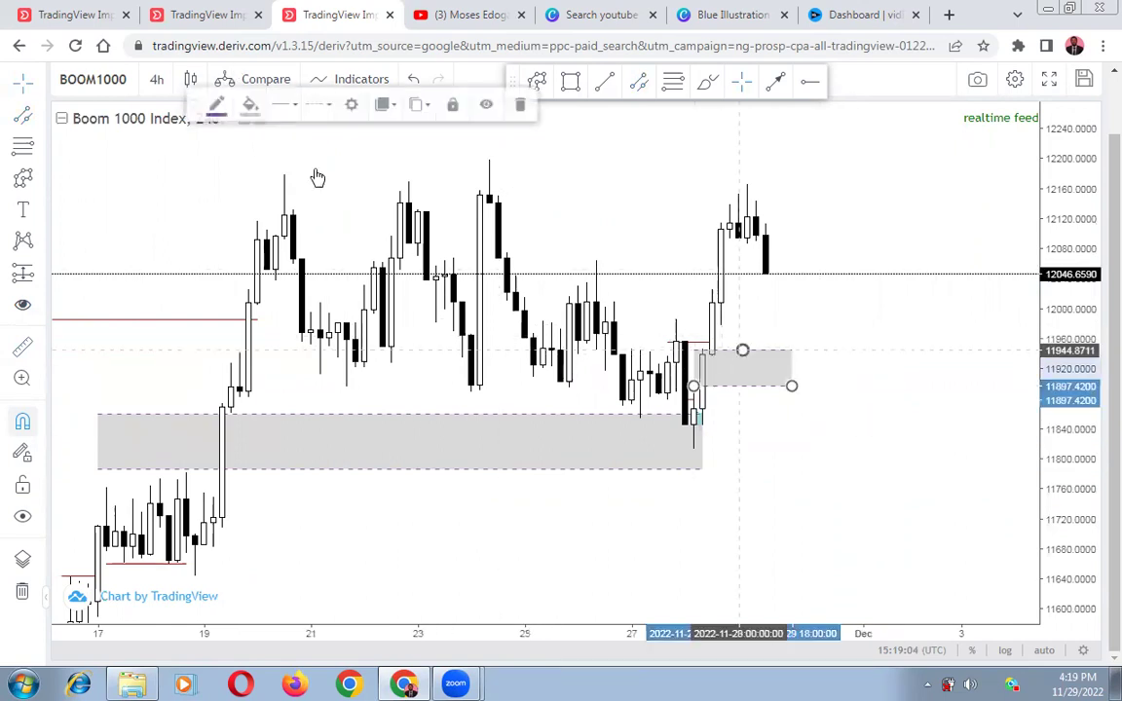
pyautogui.click(250, 106)
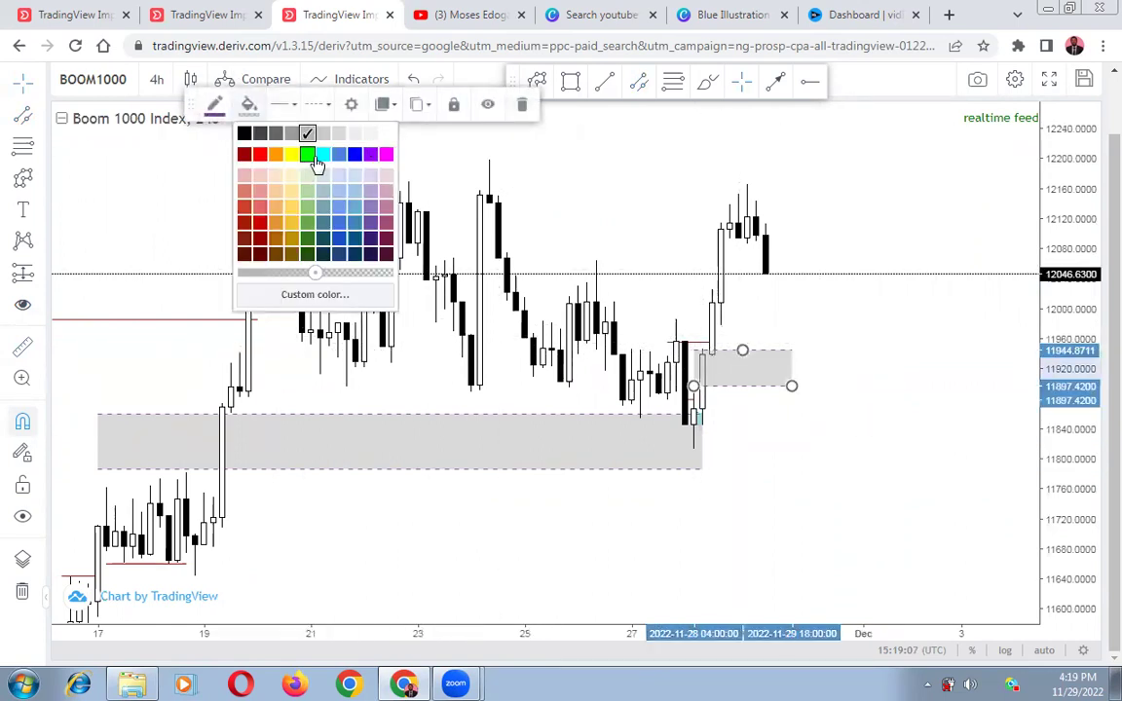
pyautogui.click(323, 154)
pyautogui.click(979, 453)
# - Draw a horizontal parallel channel from the 22 October high to about 30 November and raise it to span about 12400 to 12443
pyautogui.scroll(-2, 964, 449)
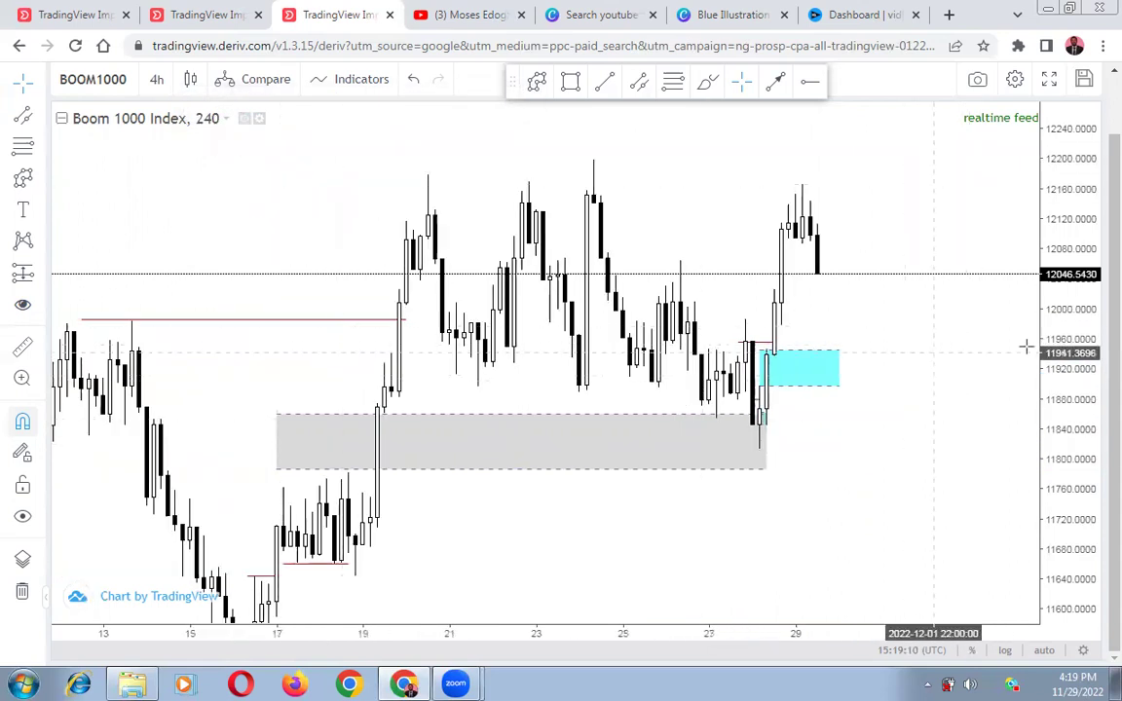
pyautogui.moveTo(1082, 310); pyautogui.dragTo(1032, 400)
pyautogui.scroll(-2, 982, 414)
pyautogui.moveTo(960, 371); pyautogui.dragTo(1020, 425)
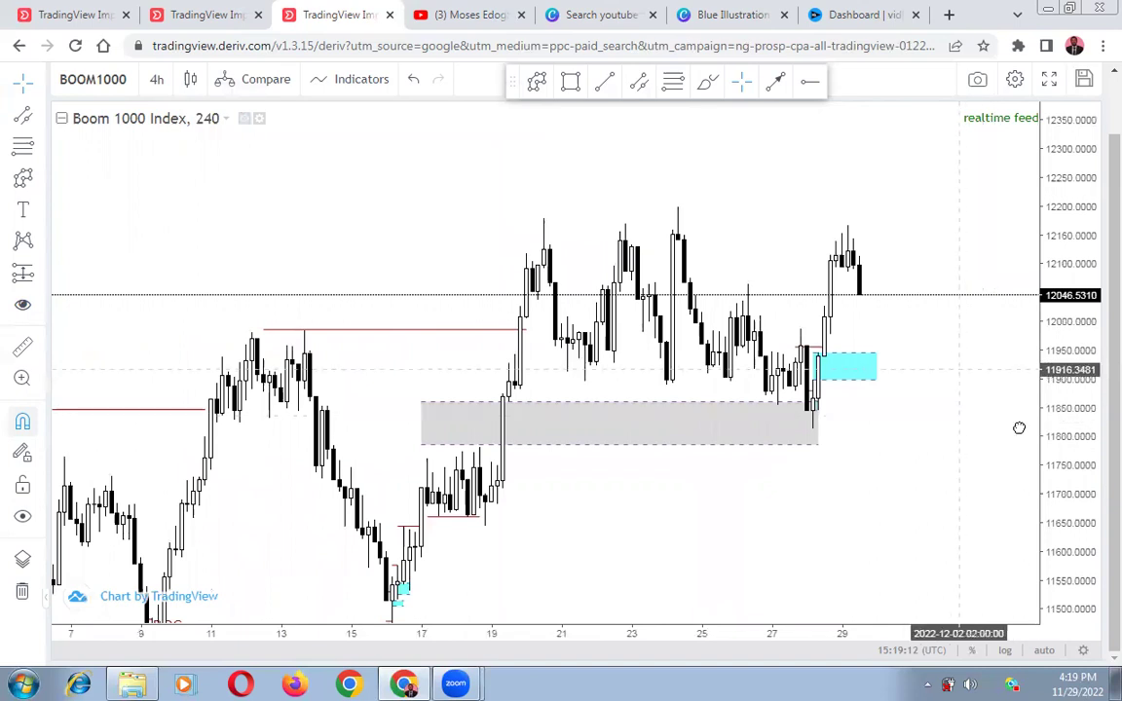
pyautogui.scroll(-6, 350, 258)
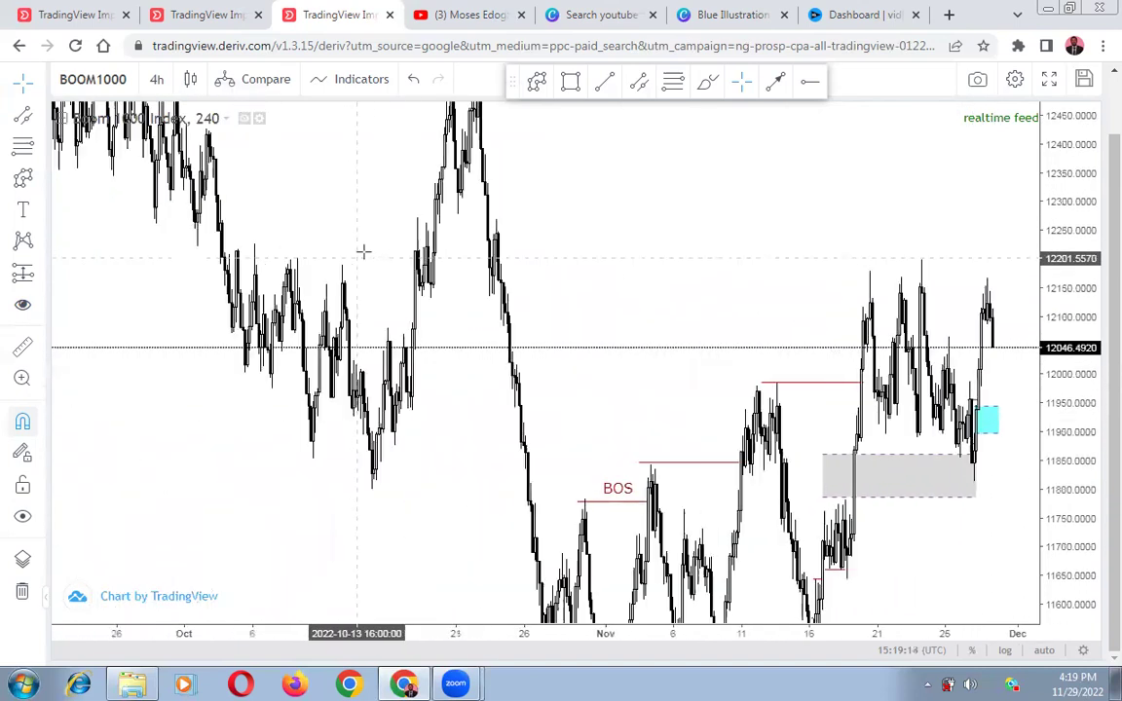
pyautogui.scroll(5, 573, 295)
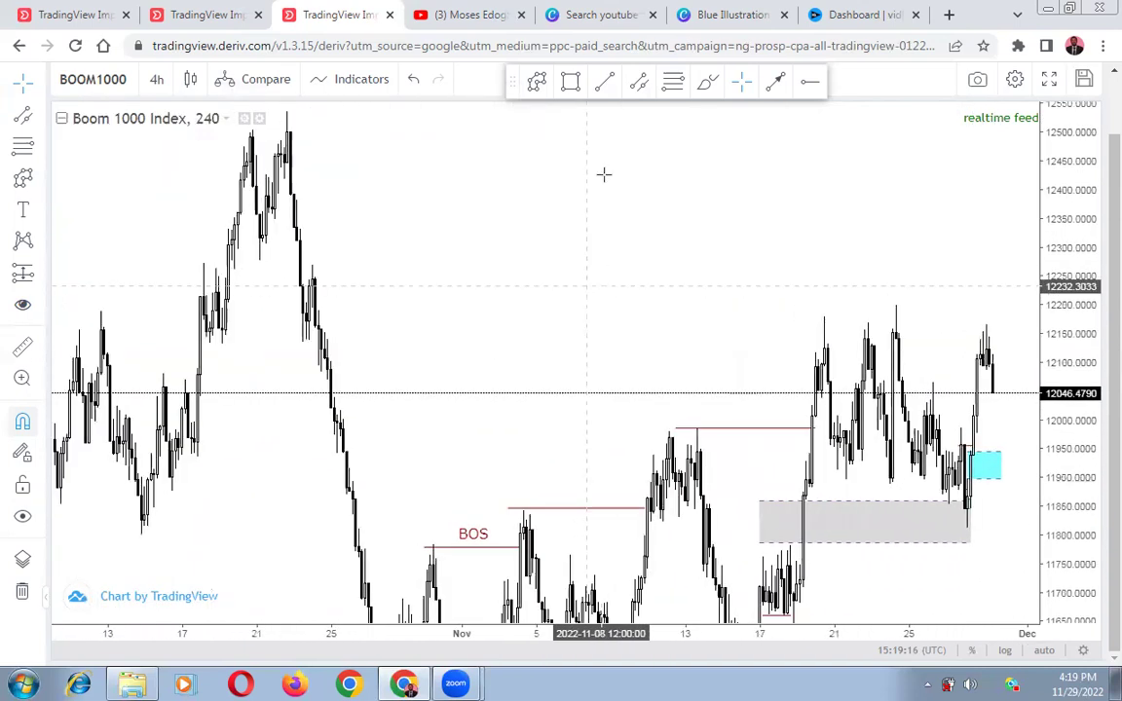
pyautogui.moveTo(648, 212); pyautogui.dragTo(656, 249)
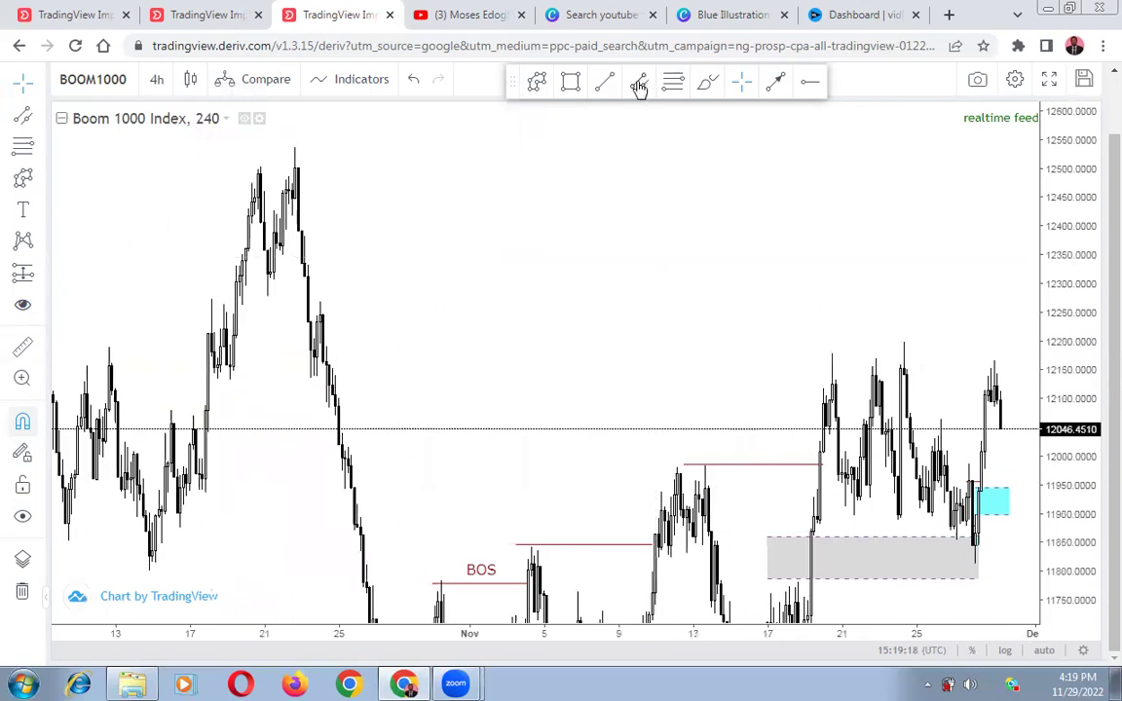
pyautogui.click(638, 82)
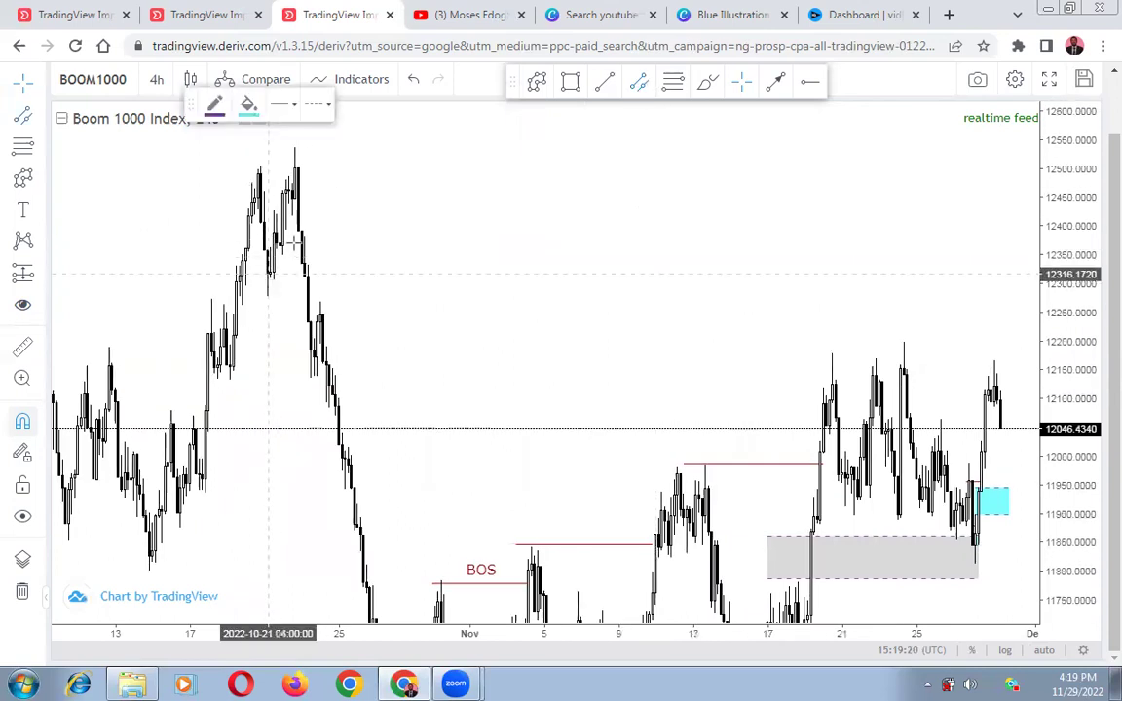
pyautogui.click(293, 216)
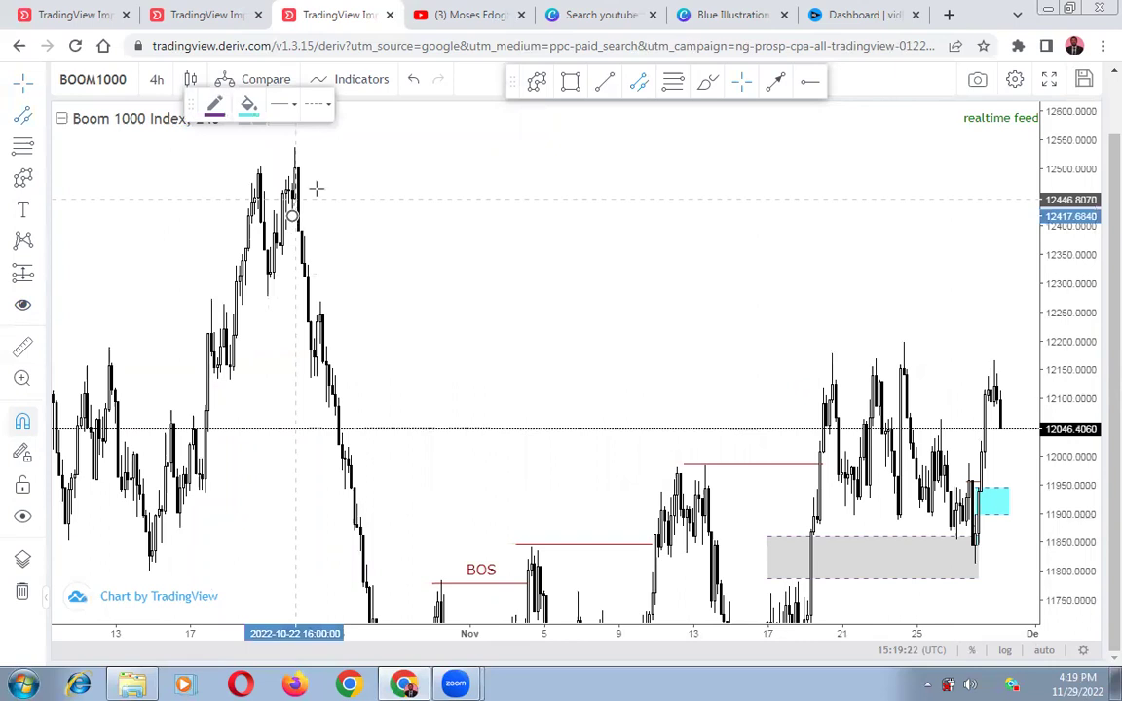
pyautogui.click(1014, 243)
pyautogui.click(1018, 242)
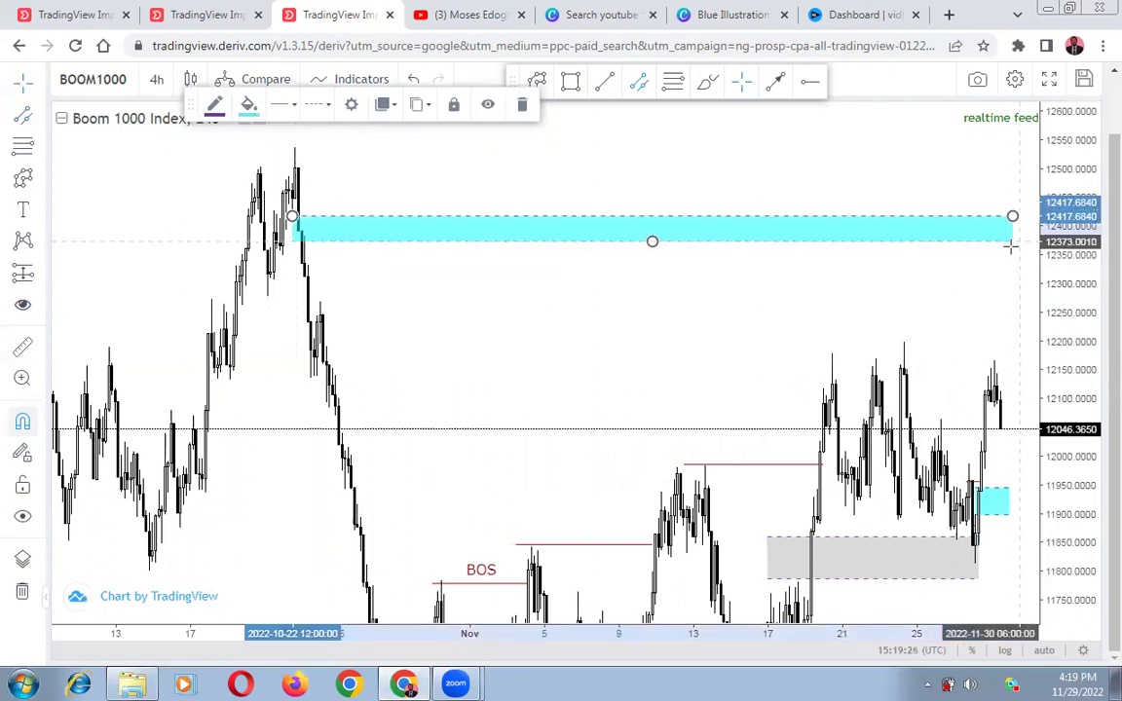
pyautogui.moveTo(629, 207); pyautogui.dragTo(630, 201)
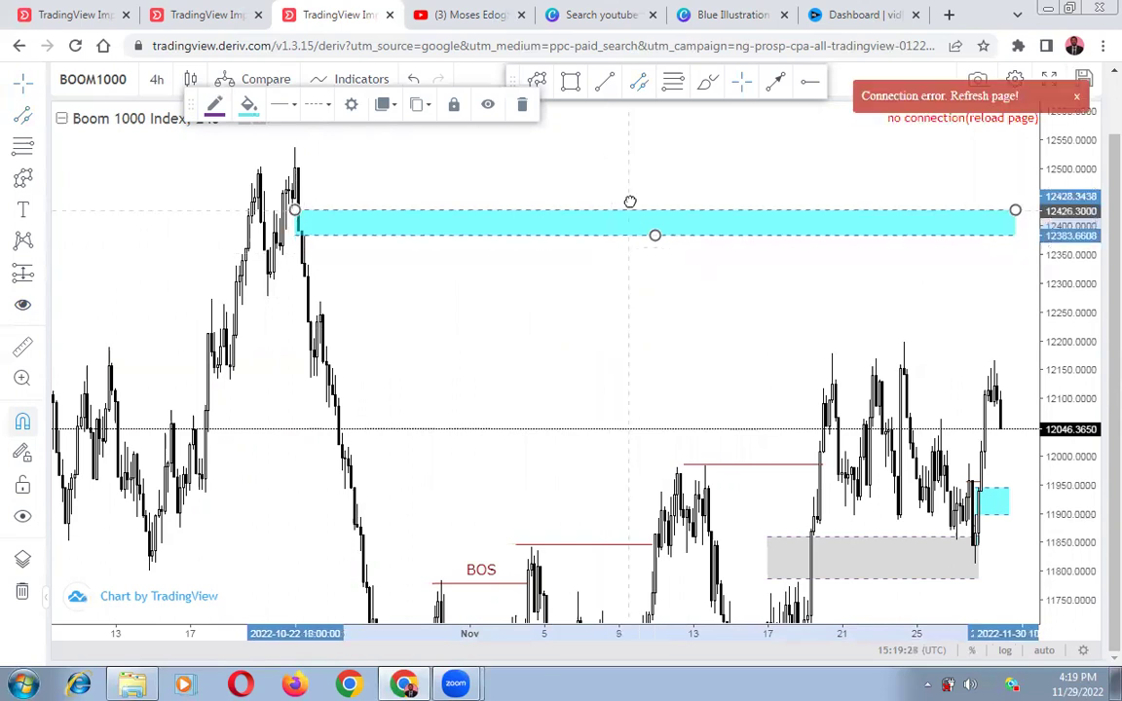
pyautogui.click(676, 317)
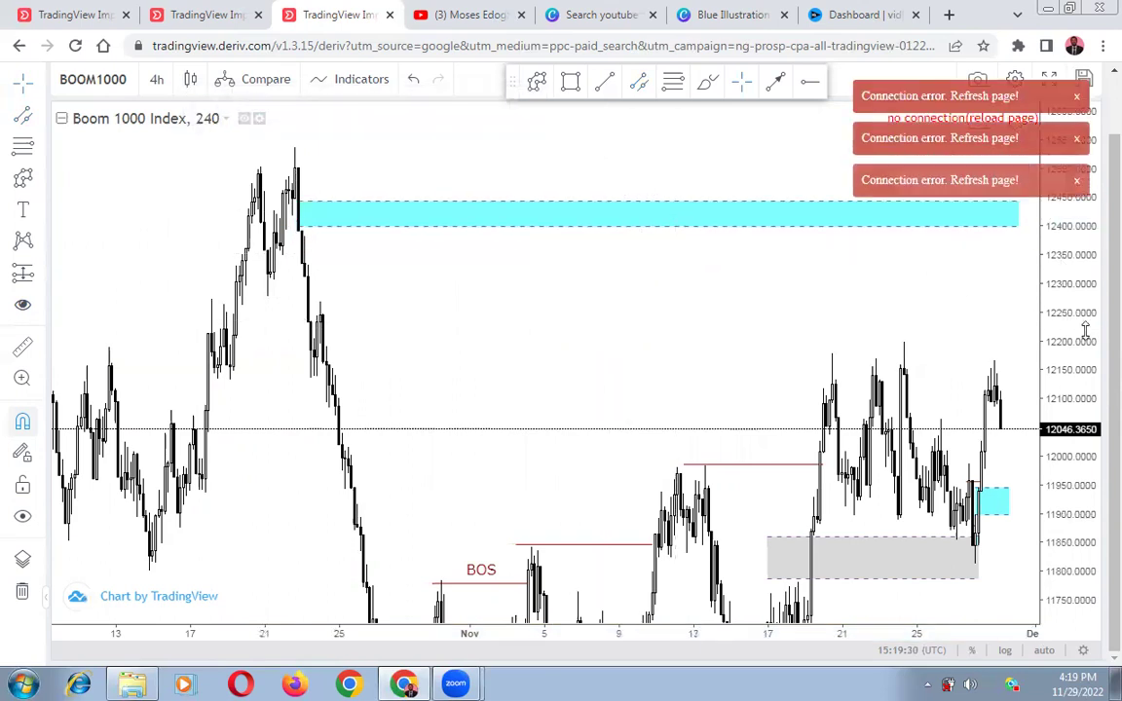
# - Draw an upward arrow from about 11923 beside the small cyan zone to about 12400 at the upper cyan zone, ending around 1 December
pyautogui.scroll(-2, 823, 377)
pyautogui.moveTo(824, 378); pyautogui.dragTo(653, 313)
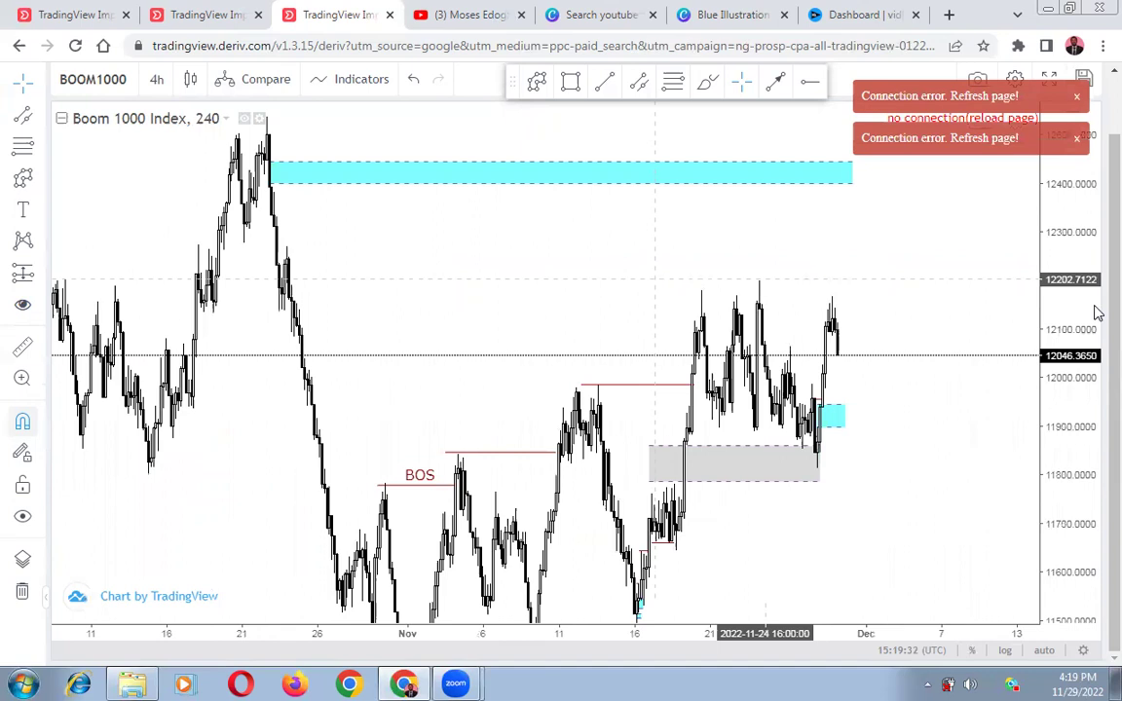
pyautogui.moveTo(1079, 308); pyautogui.dragTo(1071, 404)
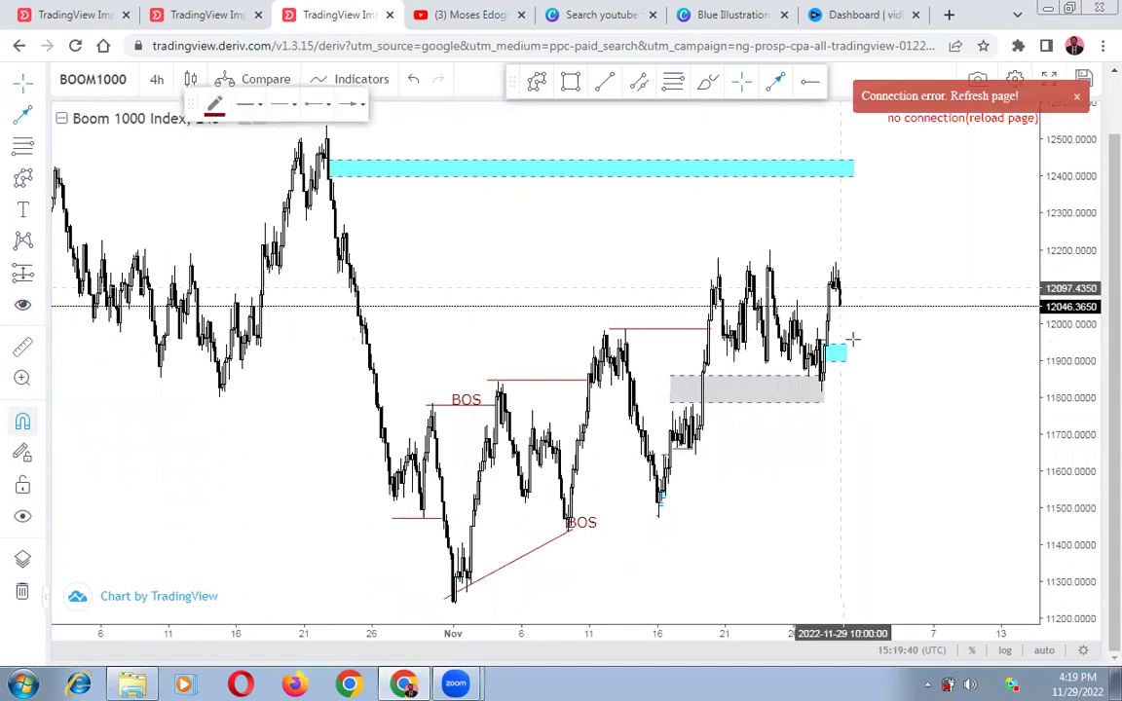
pyautogui.click(854, 350)
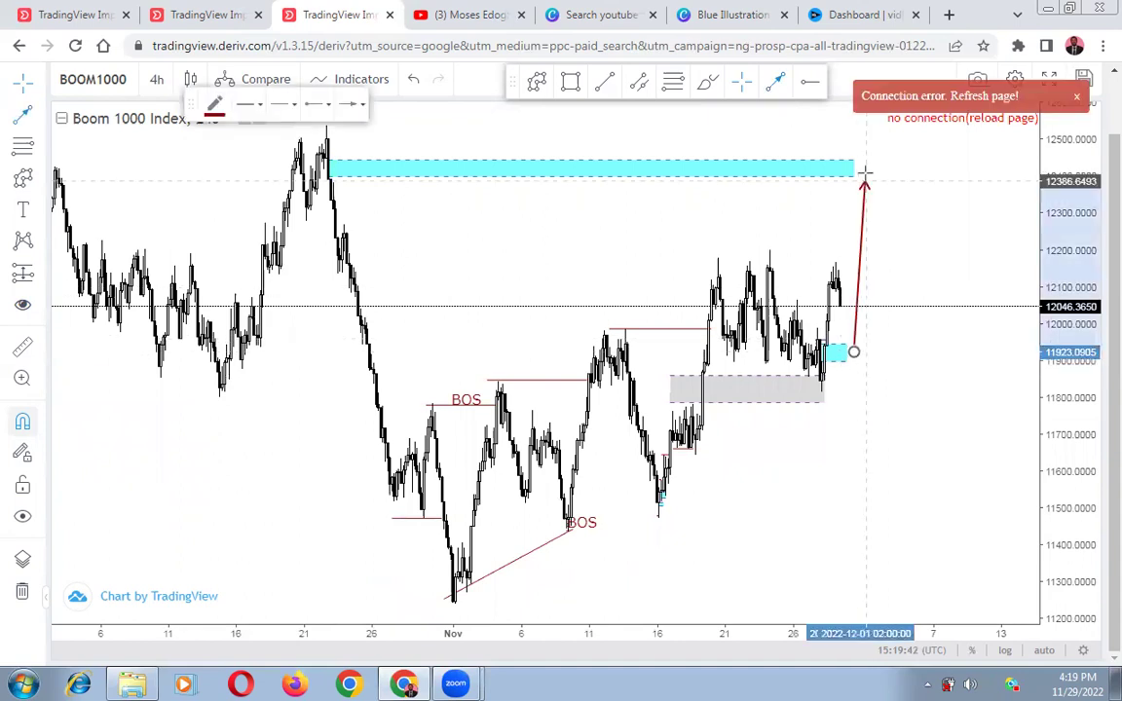
pyautogui.click(865, 174)
pyautogui.click(928, 434)
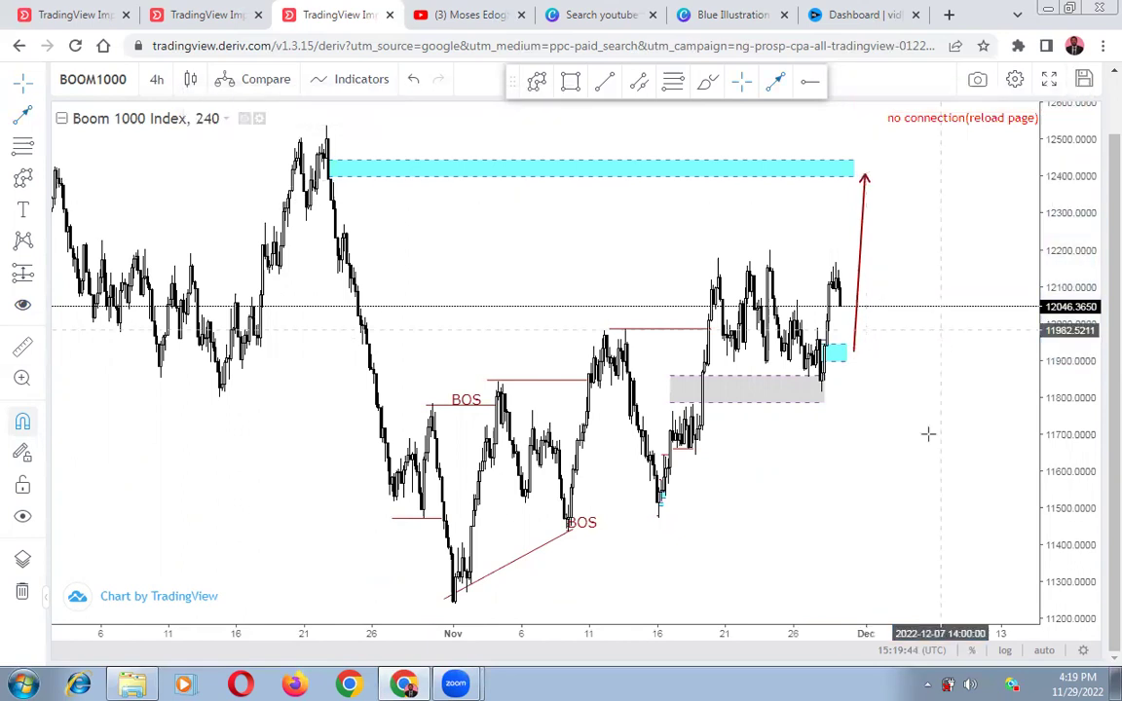
pyautogui.moveTo(926, 435); pyautogui.dragTo(863, 419)
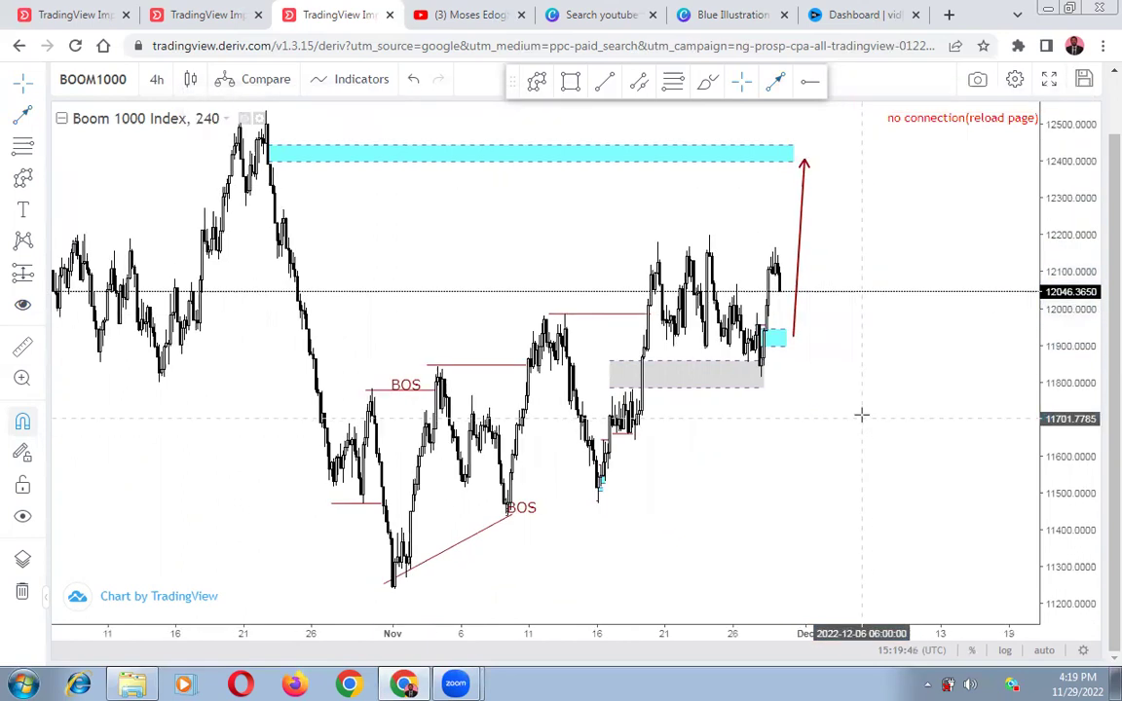
pyautogui.click(796, 163)
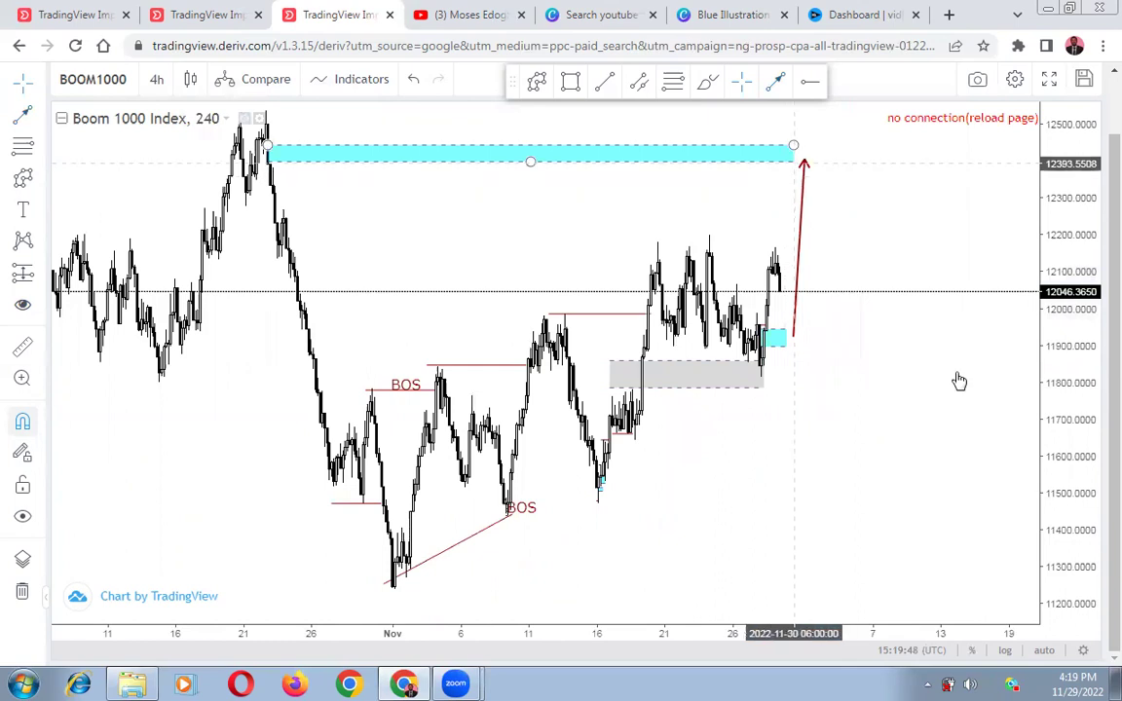
pyautogui.click(955, 389)
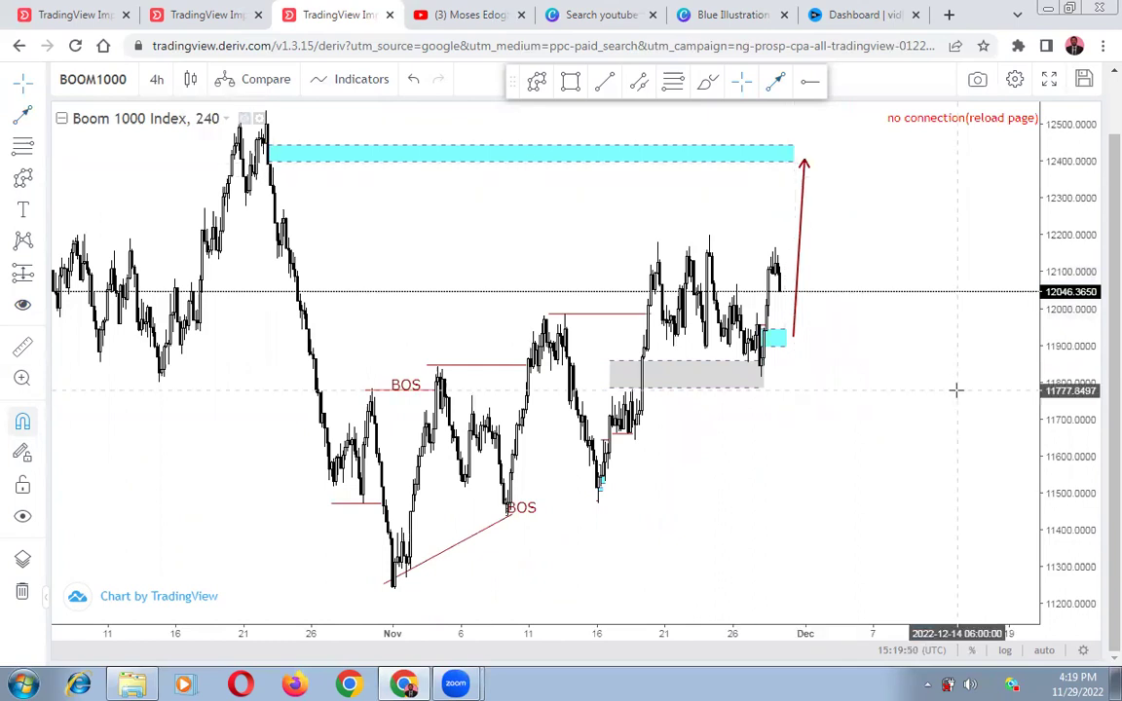